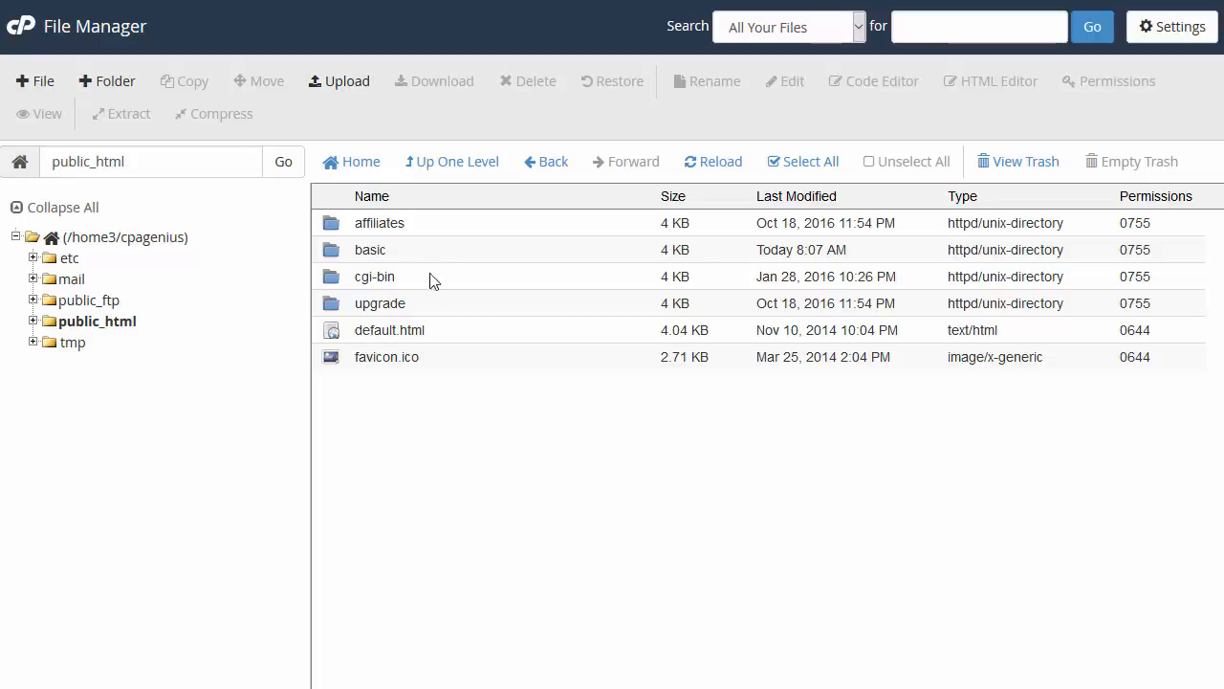
Step: Upload index.html, LICENSE and README.md from the local Black folder into public_html
left_click(359, 86)
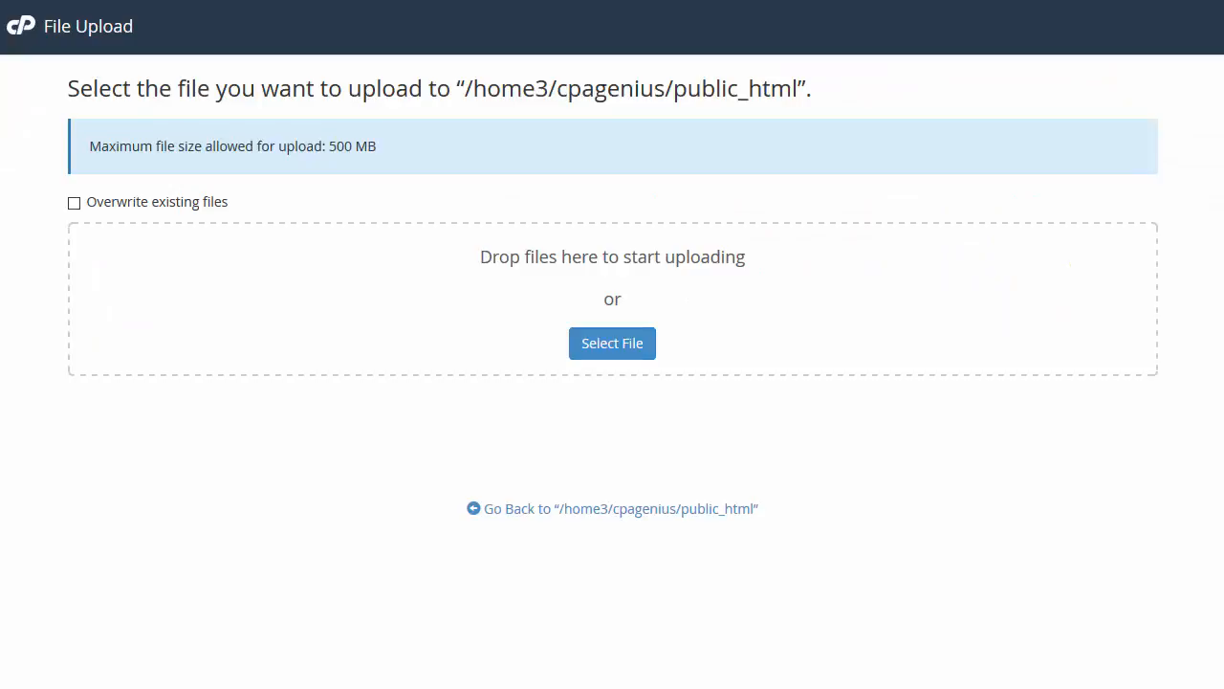
left_click_drag(1, 143, 718, 153)
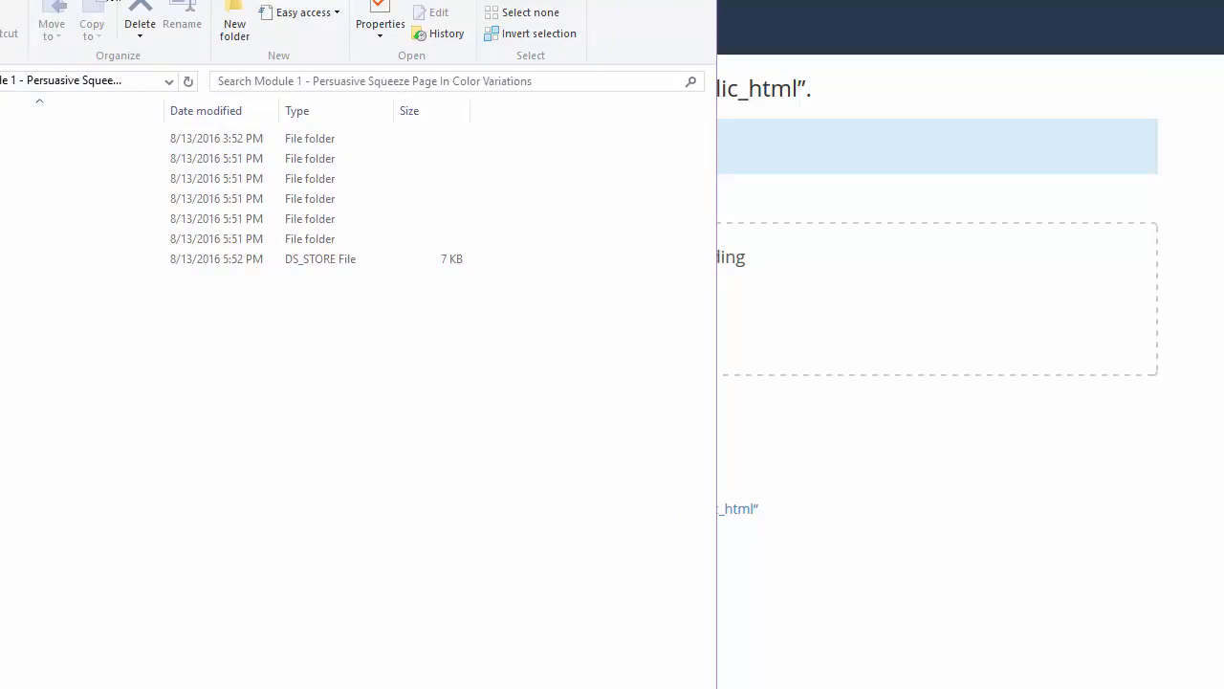
left_click_drag(719, 84, 1210, 103)
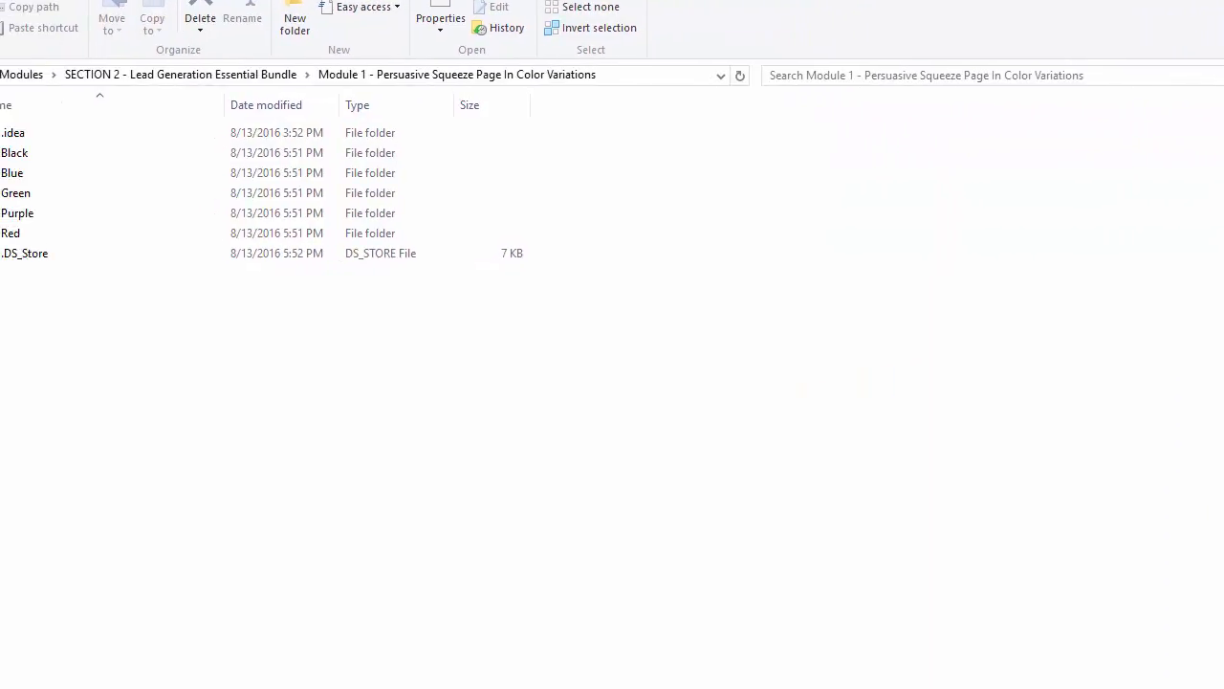
double_click(30, 157)
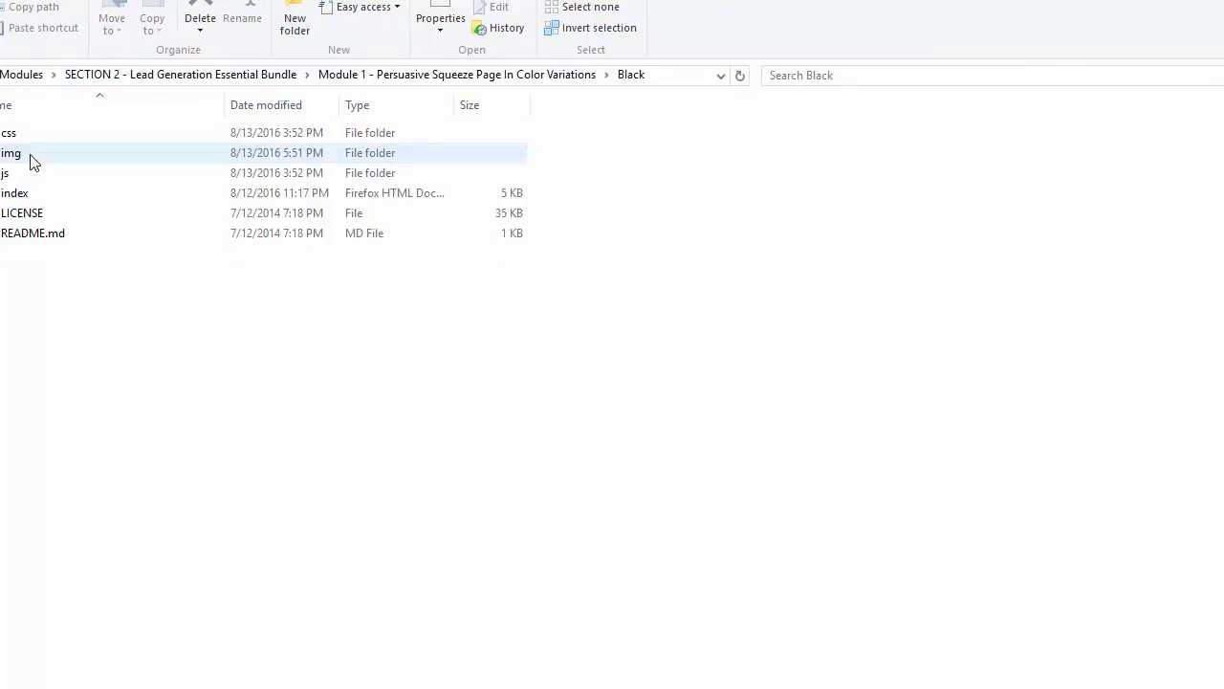
left_click(55, 232)
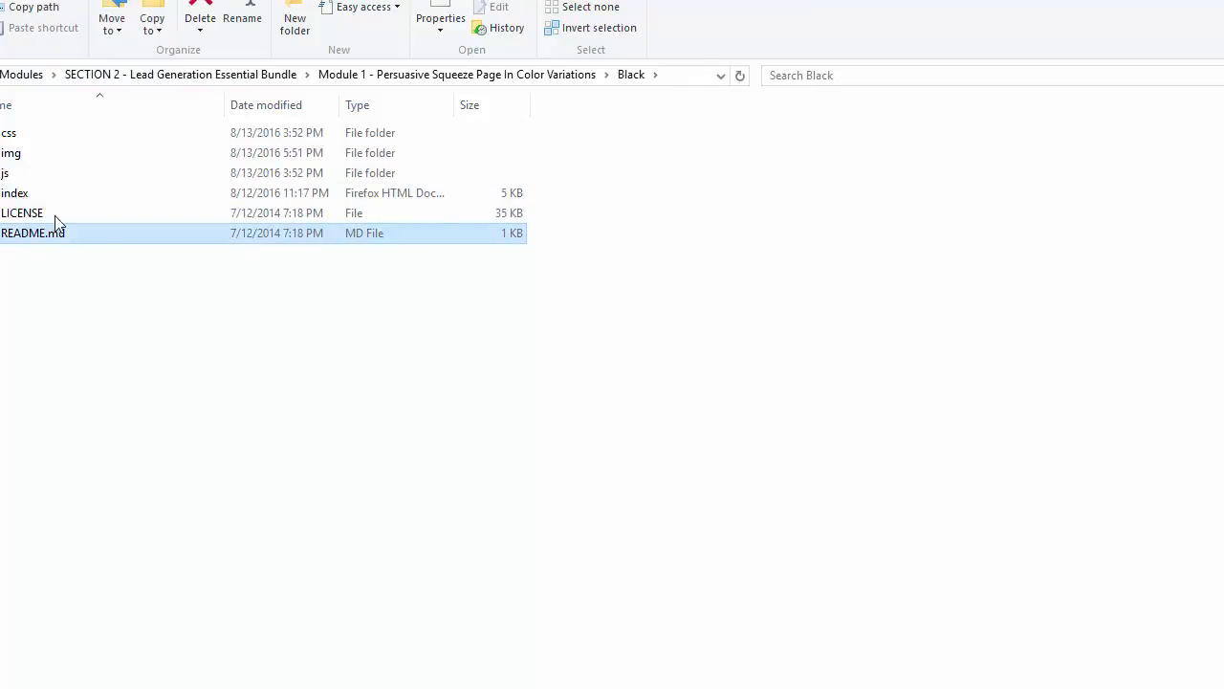
left_click(66, 131, "shift")
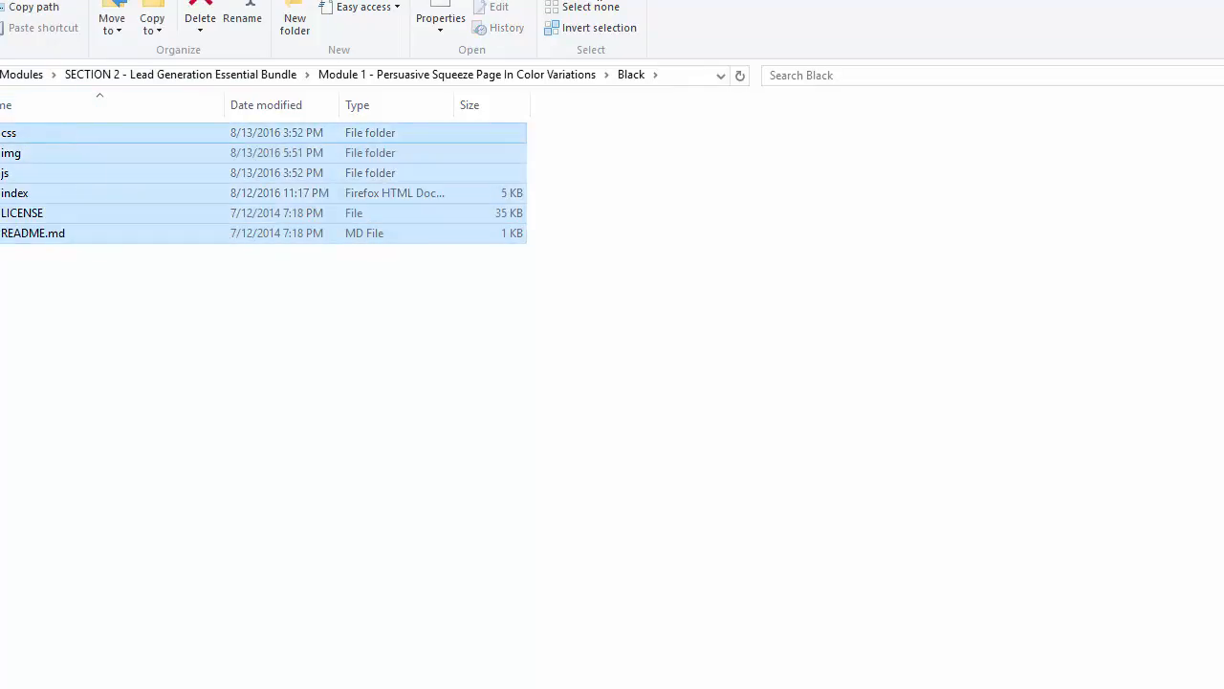
left_click_drag(469, 2, 230, 22)
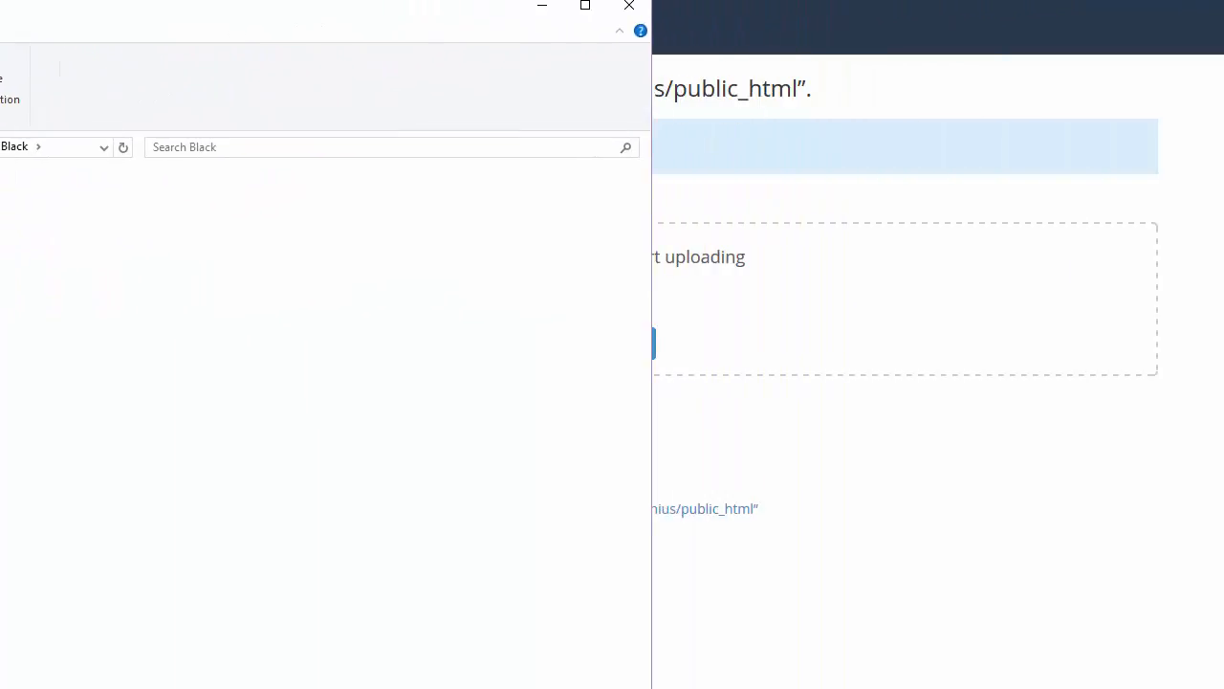
left_click_drag(90, 243, 858, 318)
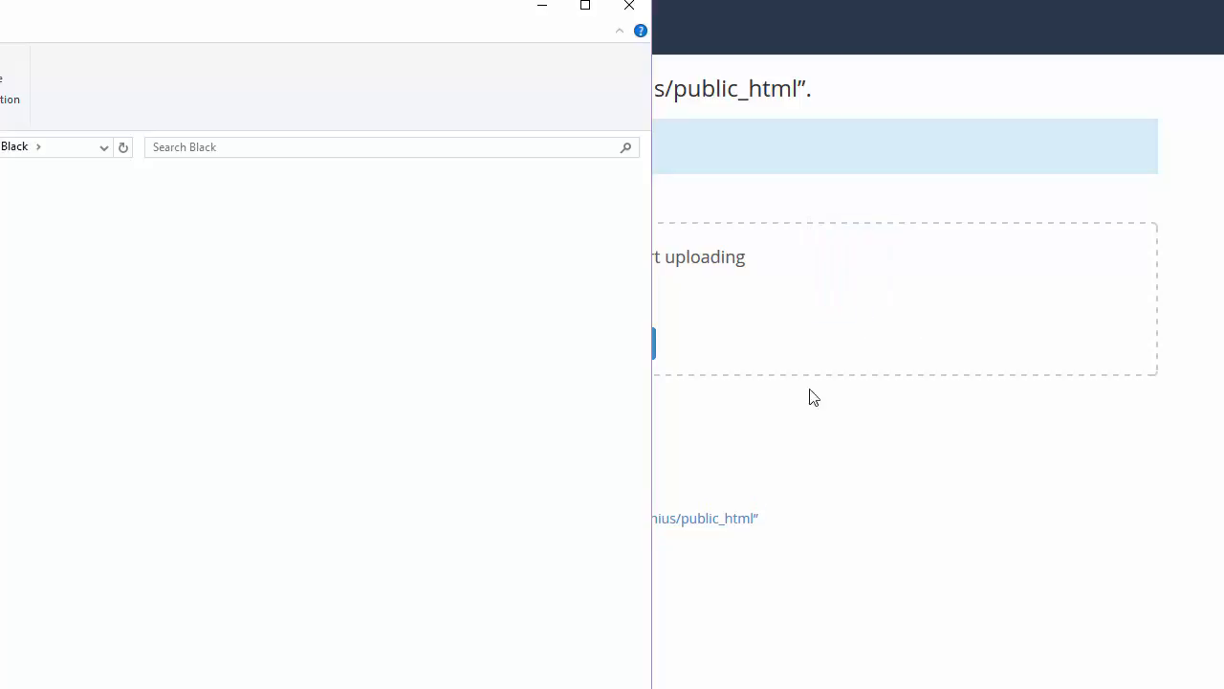
left_click(812, 397)
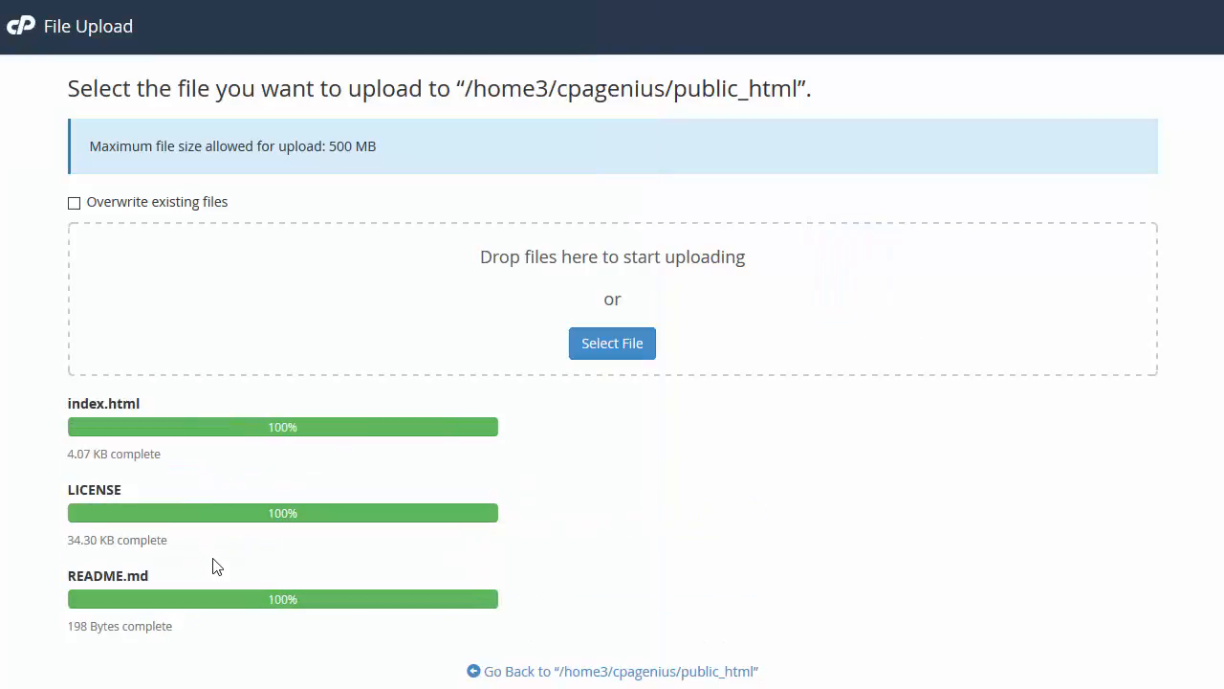
left_click(727, 673)
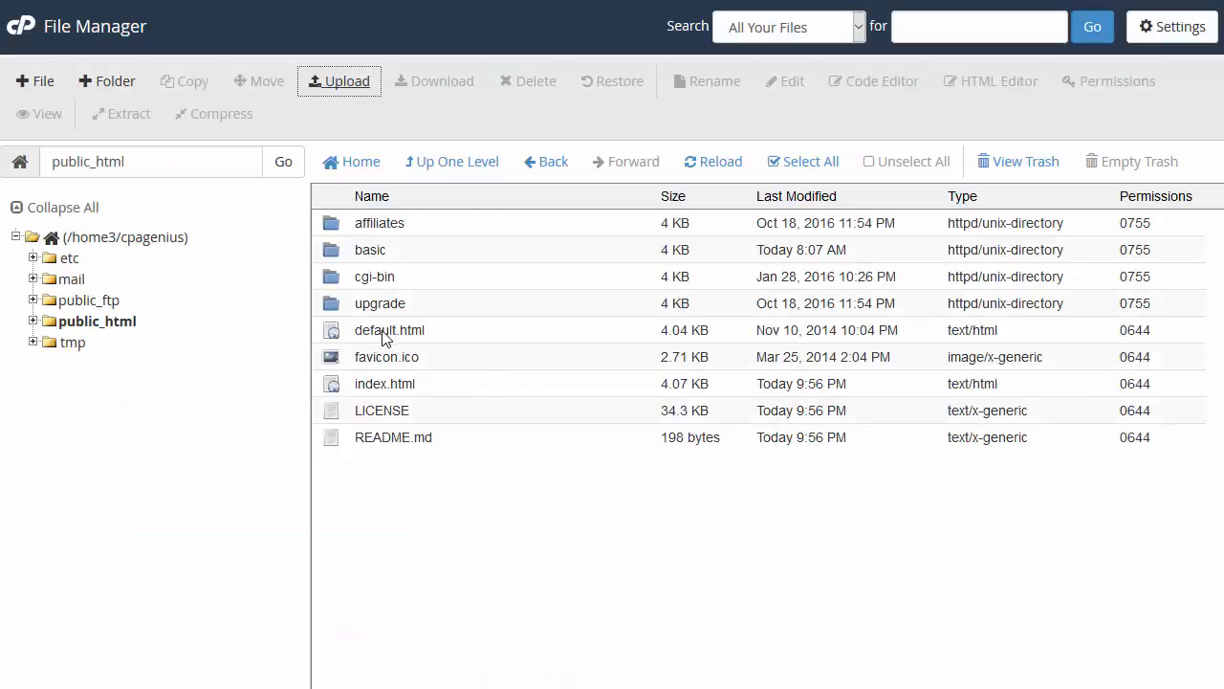
Step: Compress the css, img and js folders into Black.zip with 7-Zip
key("alt+Tab")
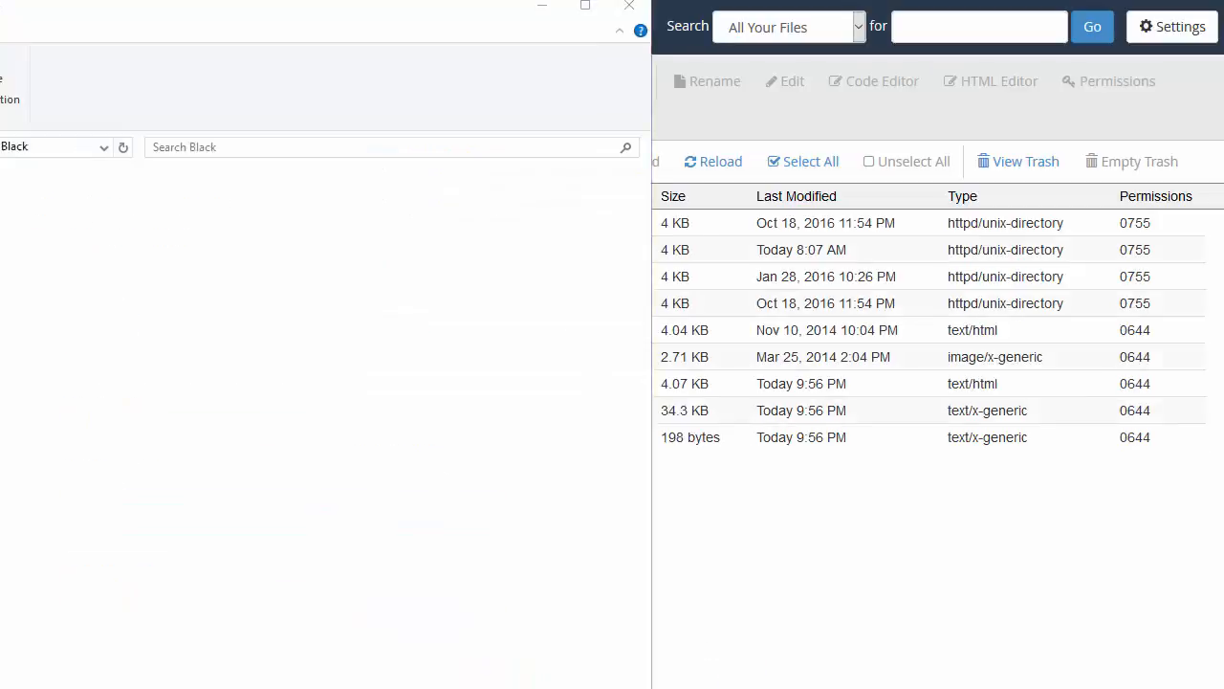
left_click(13, 266)
left_click(14, 247)
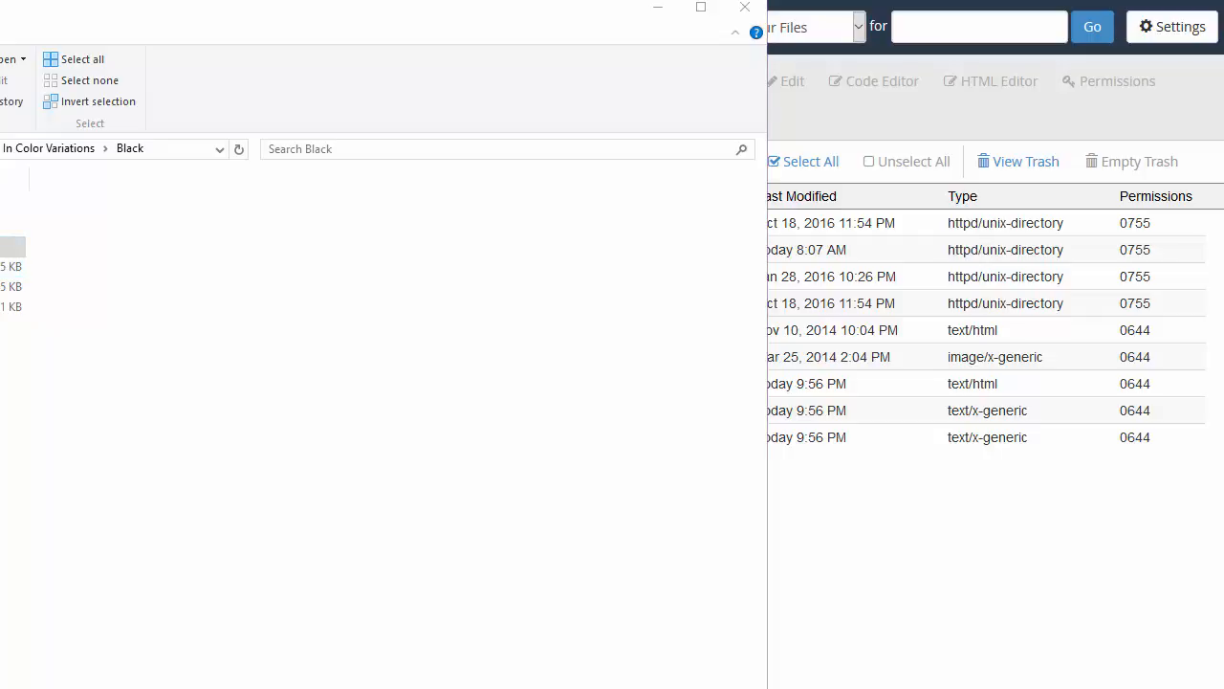
left_click_drag(0, 9, 403, 11)
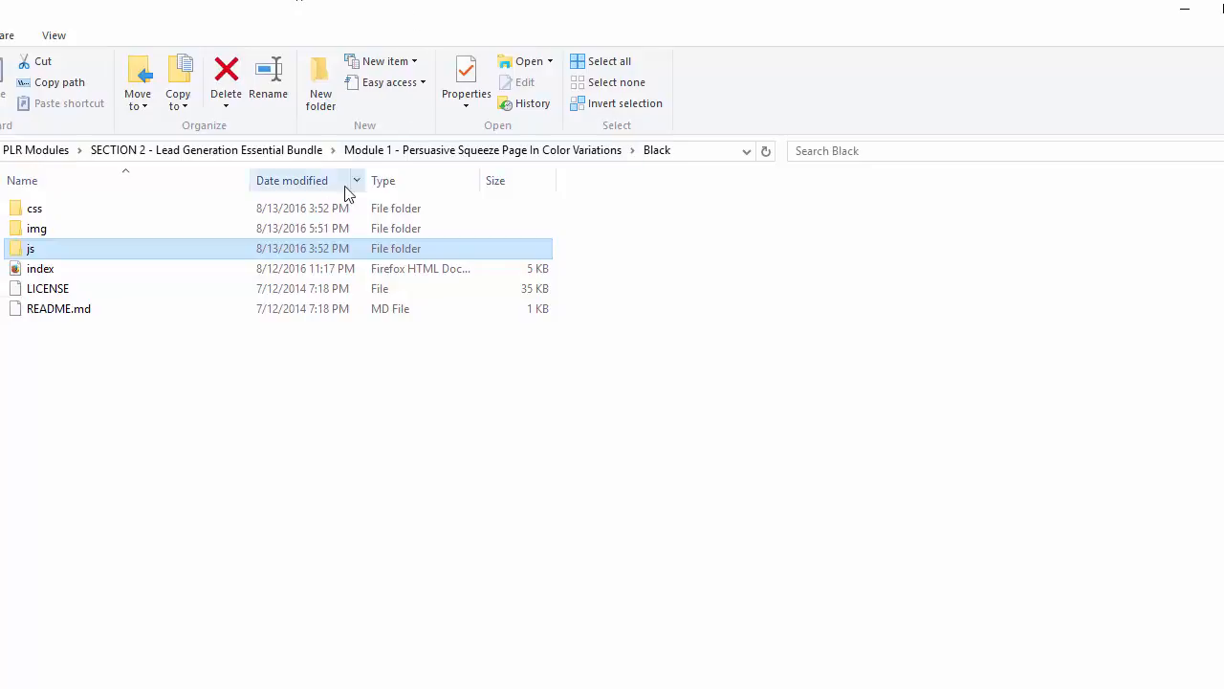
mouse_move(175, 251)
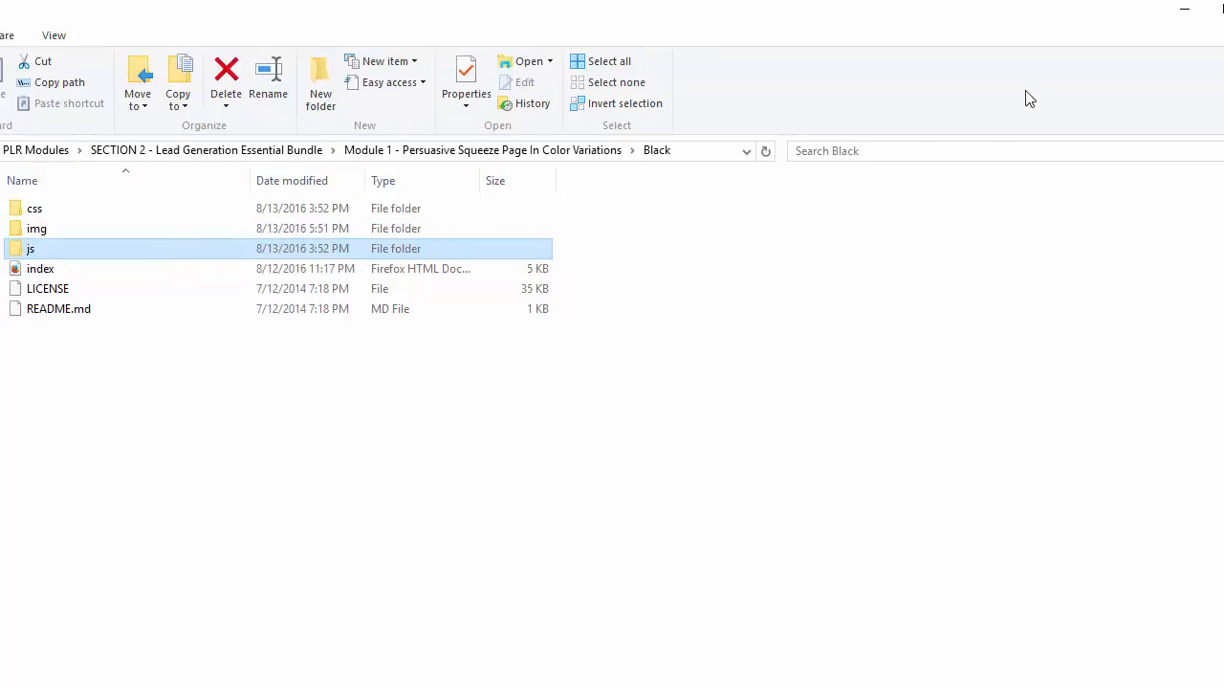
left_click(114, 210, "shift")
right_click(114, 210)
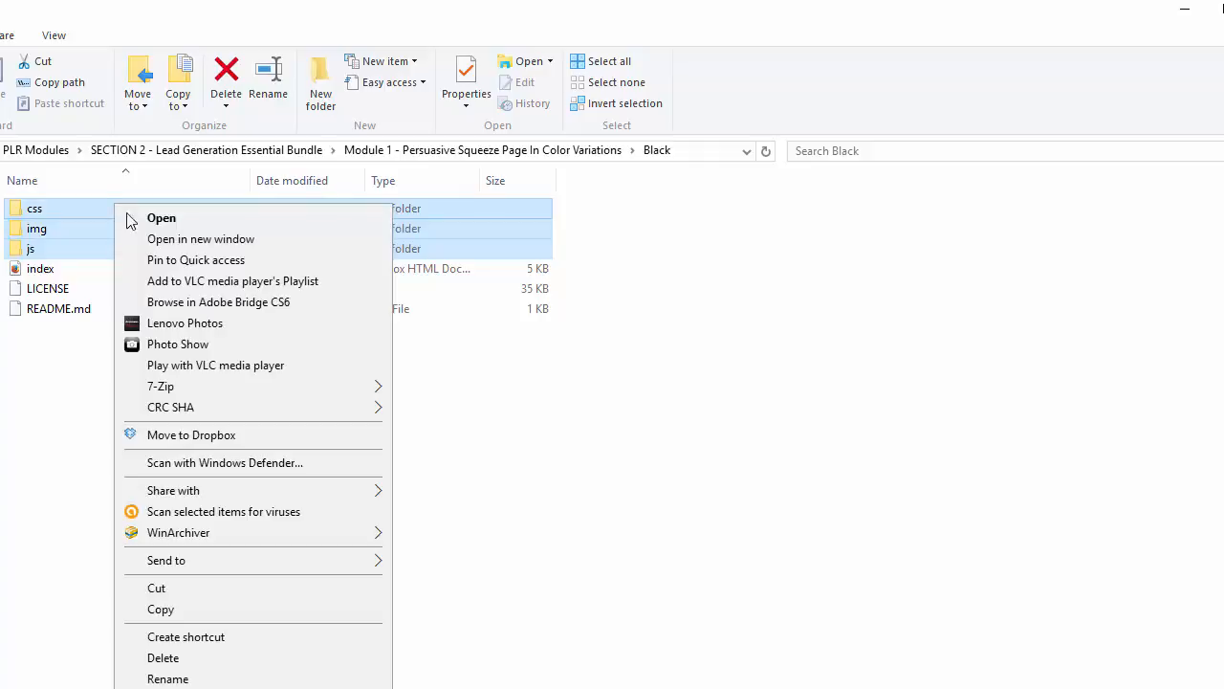
mouse_move(319, 385)
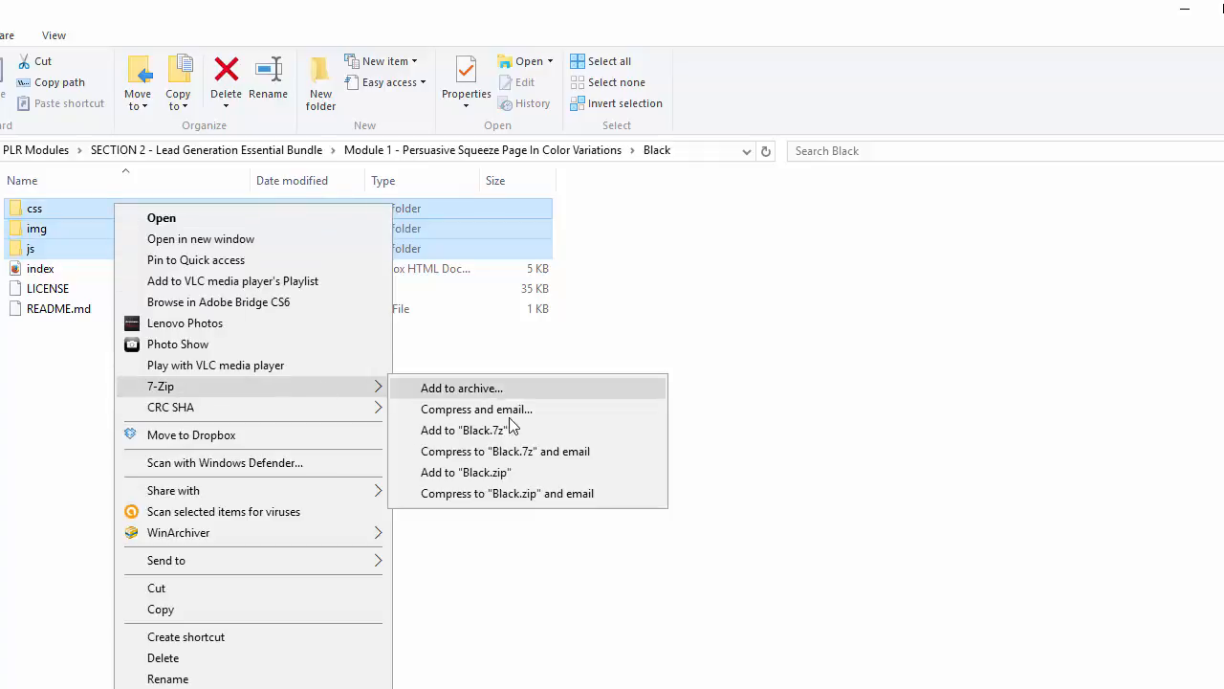
left_click(523, 473)
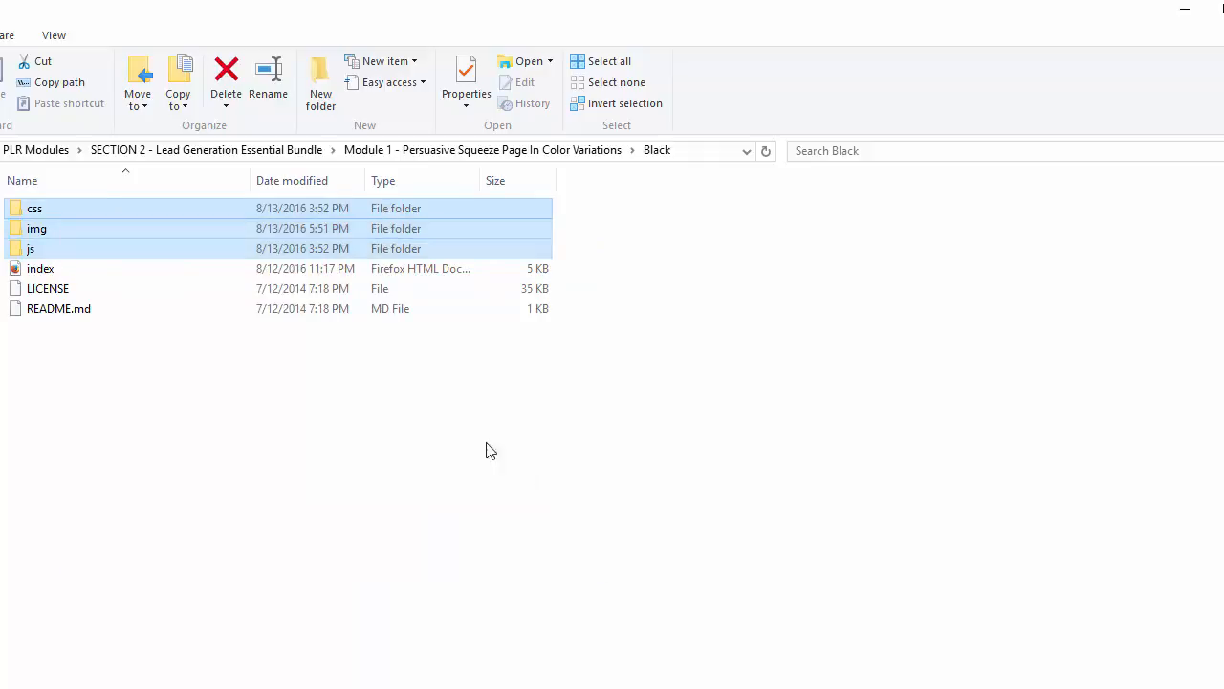
left_click(80, 276)
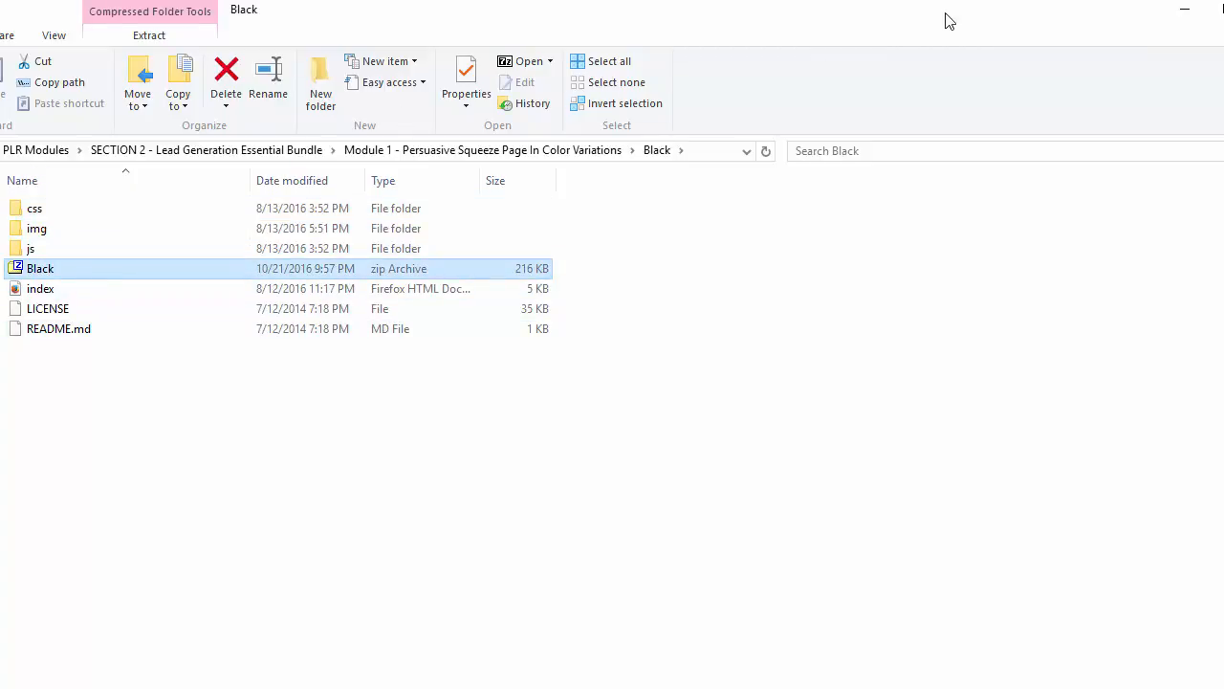
left_click_drag(947, 14, 0, 393)
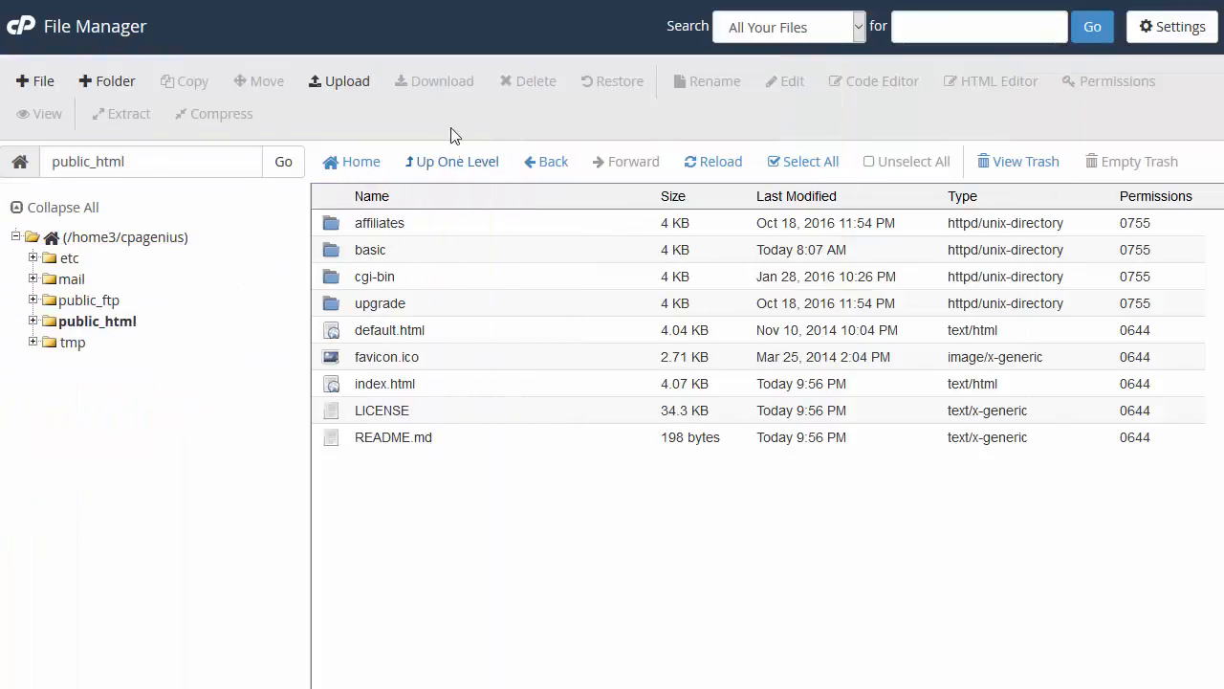
Step: Upload Black.zip from the local Black folder into public_html
left_click(348, 85)
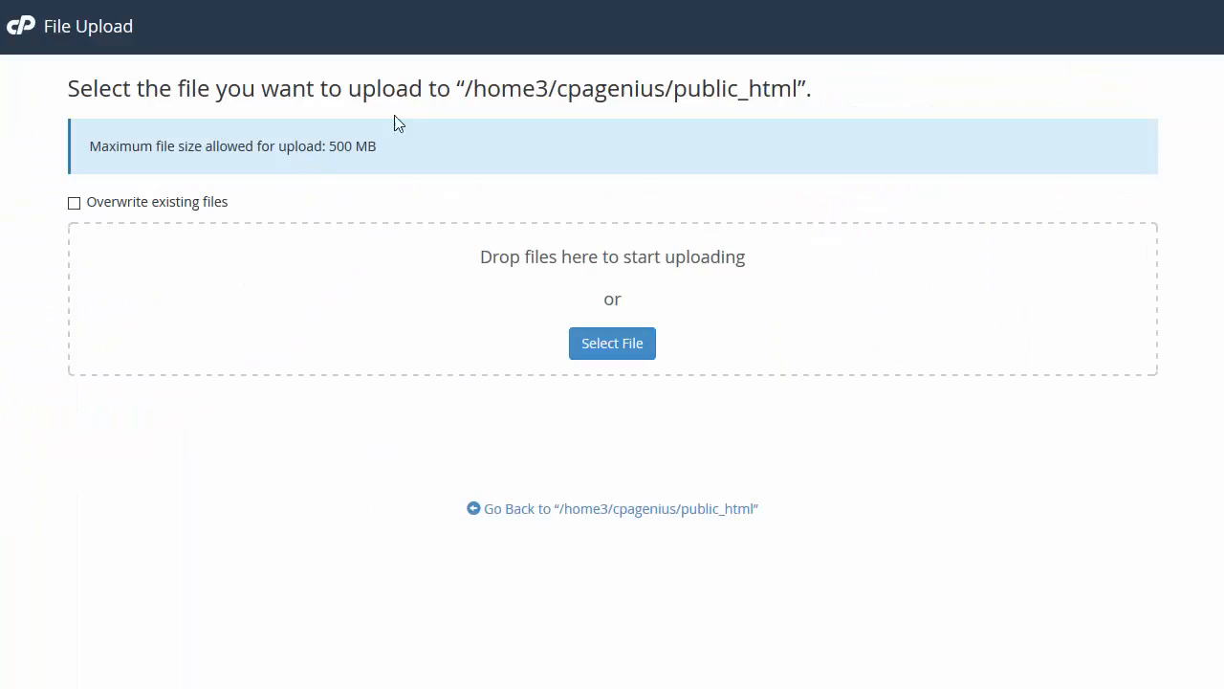
left_click_drag(0, 392, 762, 90)
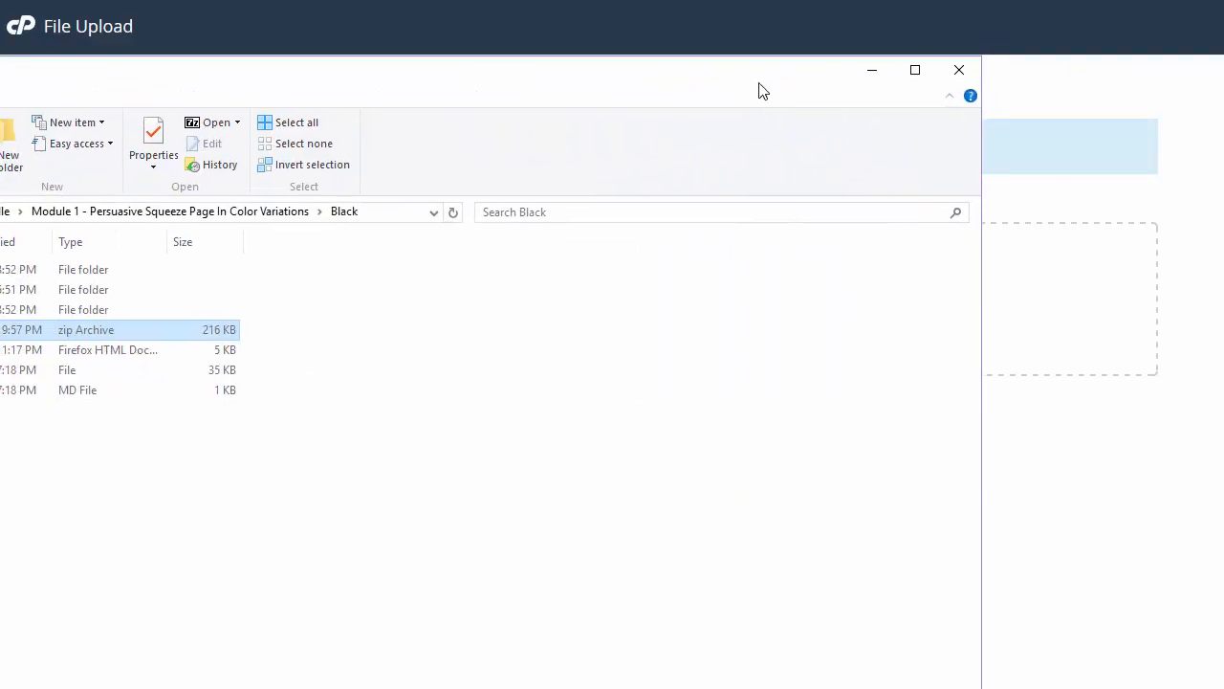
left_click_drag(86, 329, 1046, 293)
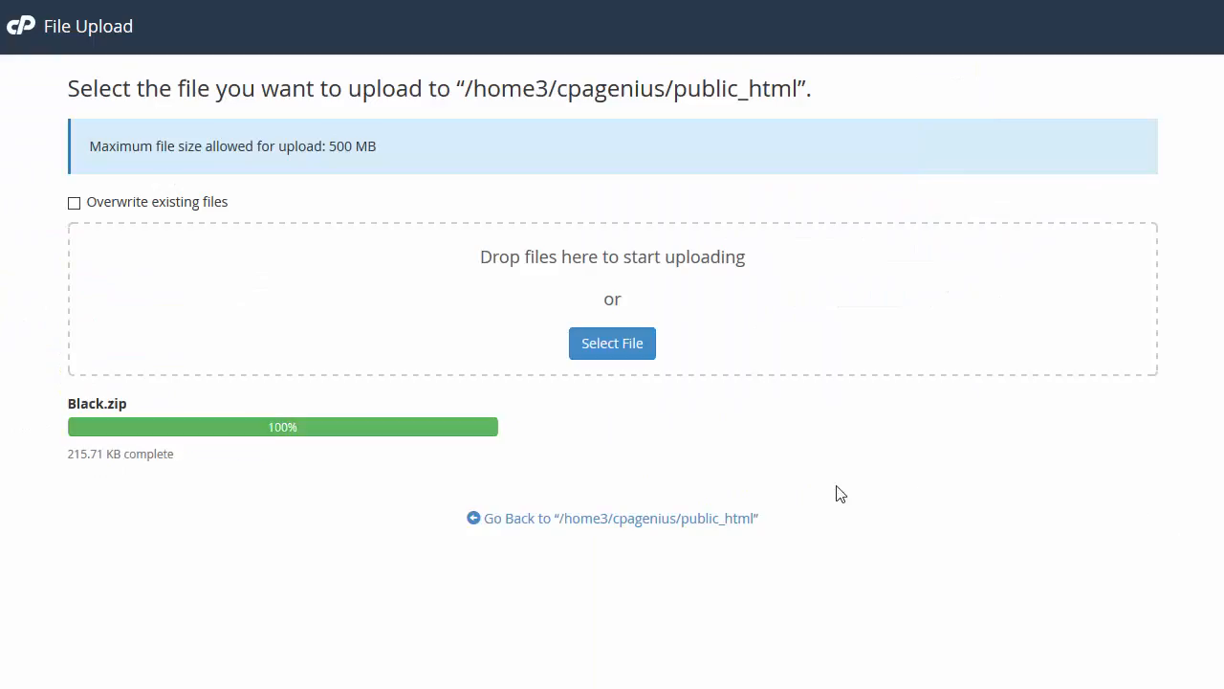
left_click(718, 518)
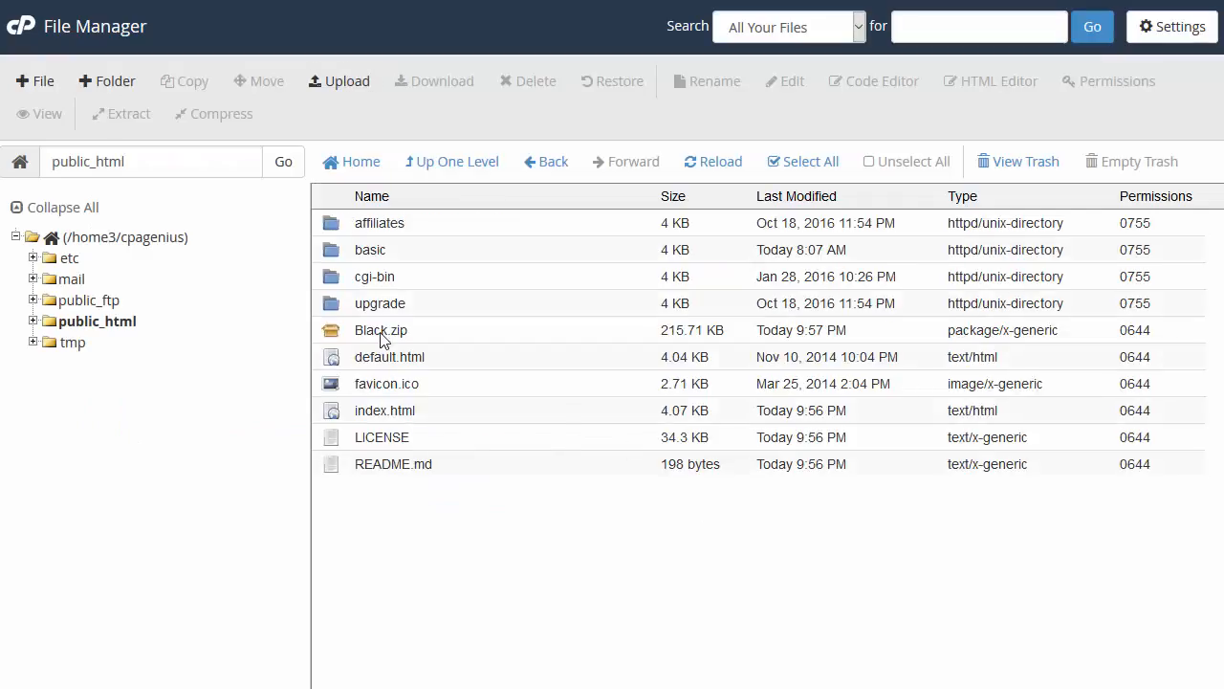
Step: Extract Black.zip into public_html to create the css, img and js folders
right_click(382, 337)
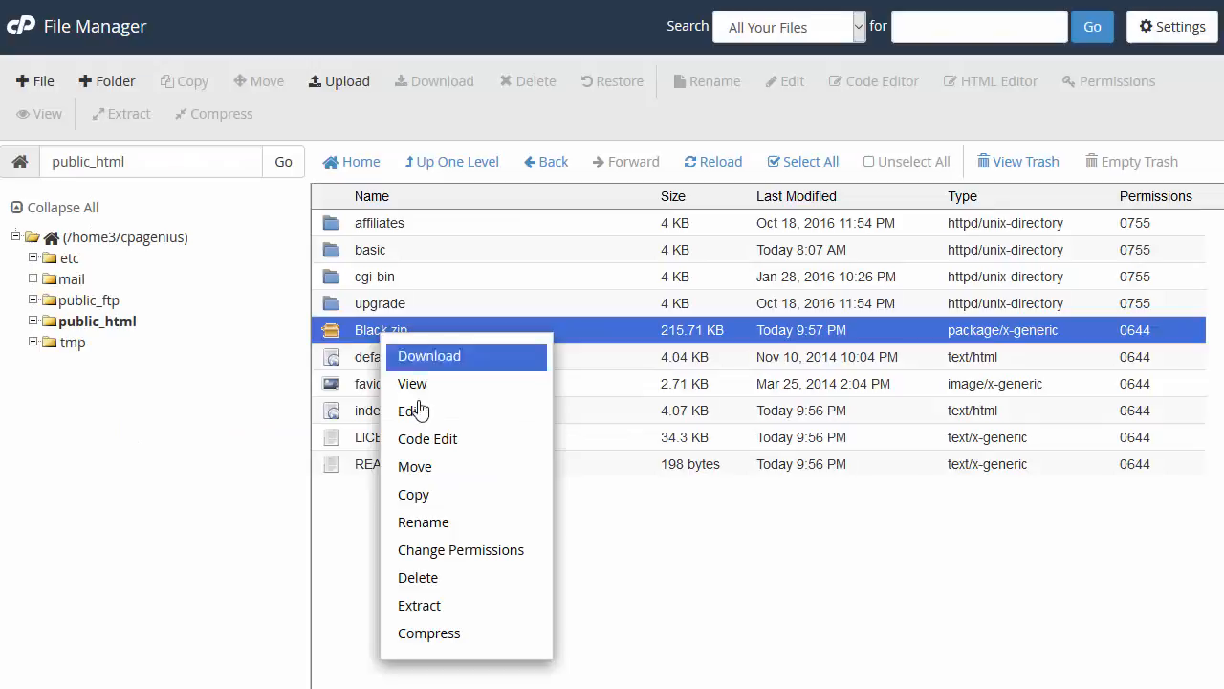
left_click(428, 615)
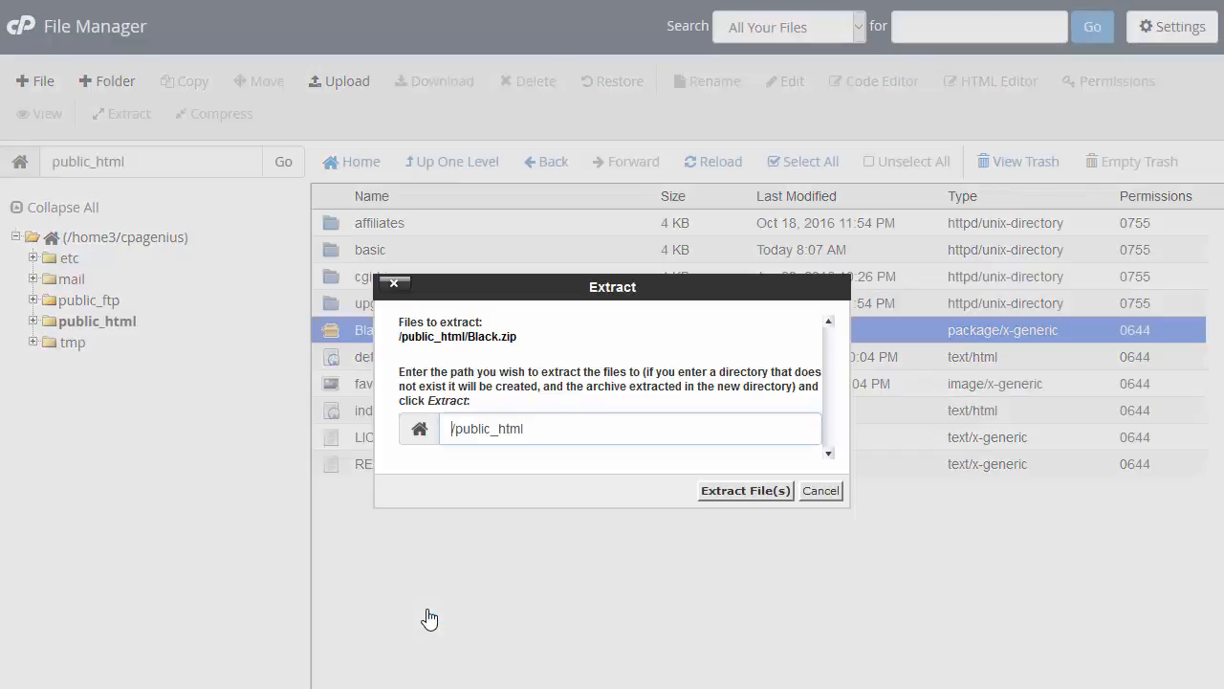
left_click(777, 507)
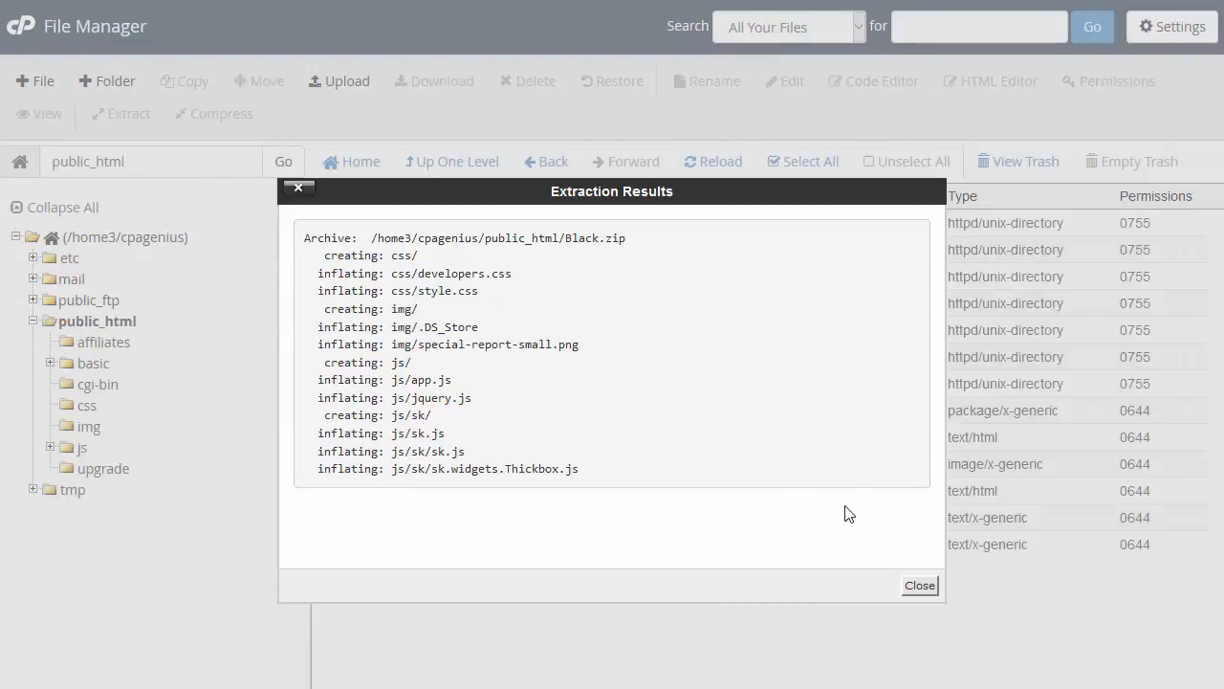
left_click(907, 587)
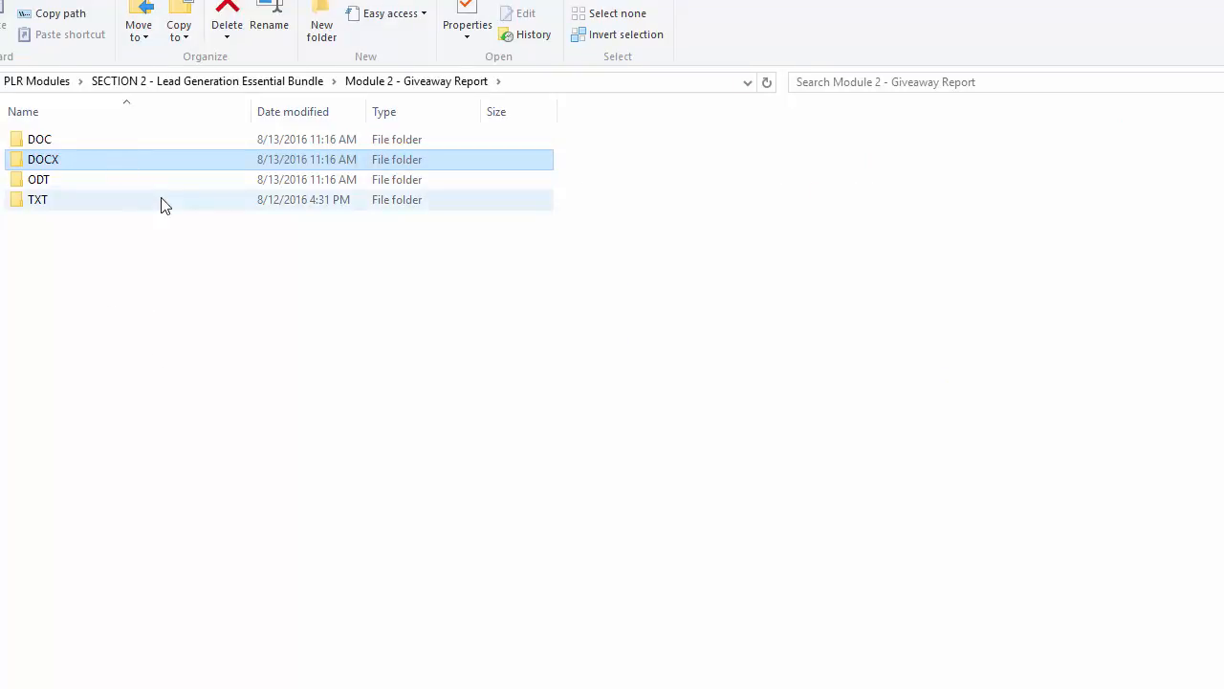
Step: Select the CPA Marketing Genius report in the DOCX folder, then return to Module 2 - Giveaway Report
double_click(117, 169)
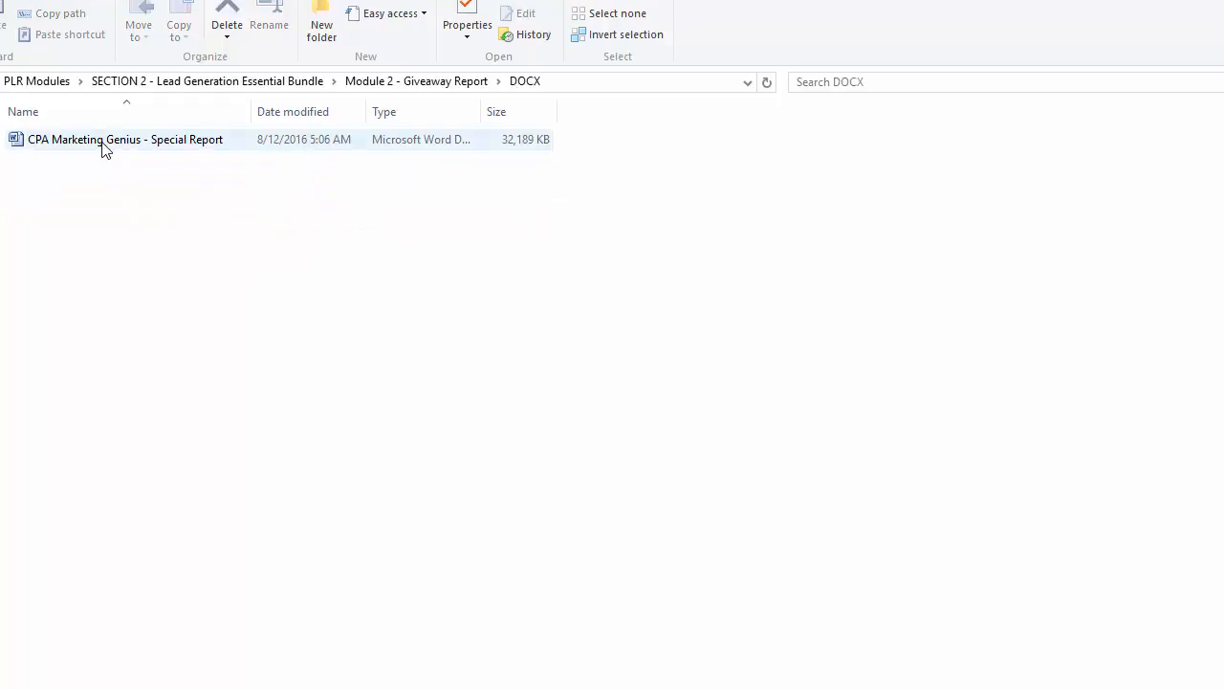
left_click(106, 148)
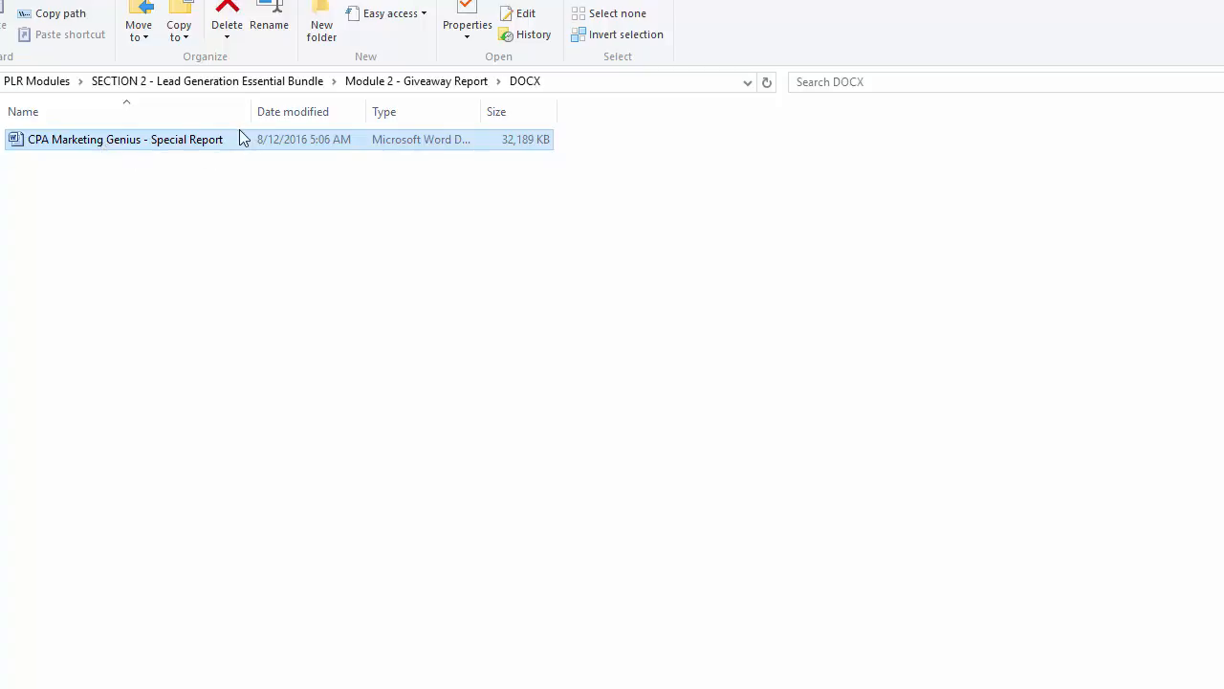
left_click(411, 83)
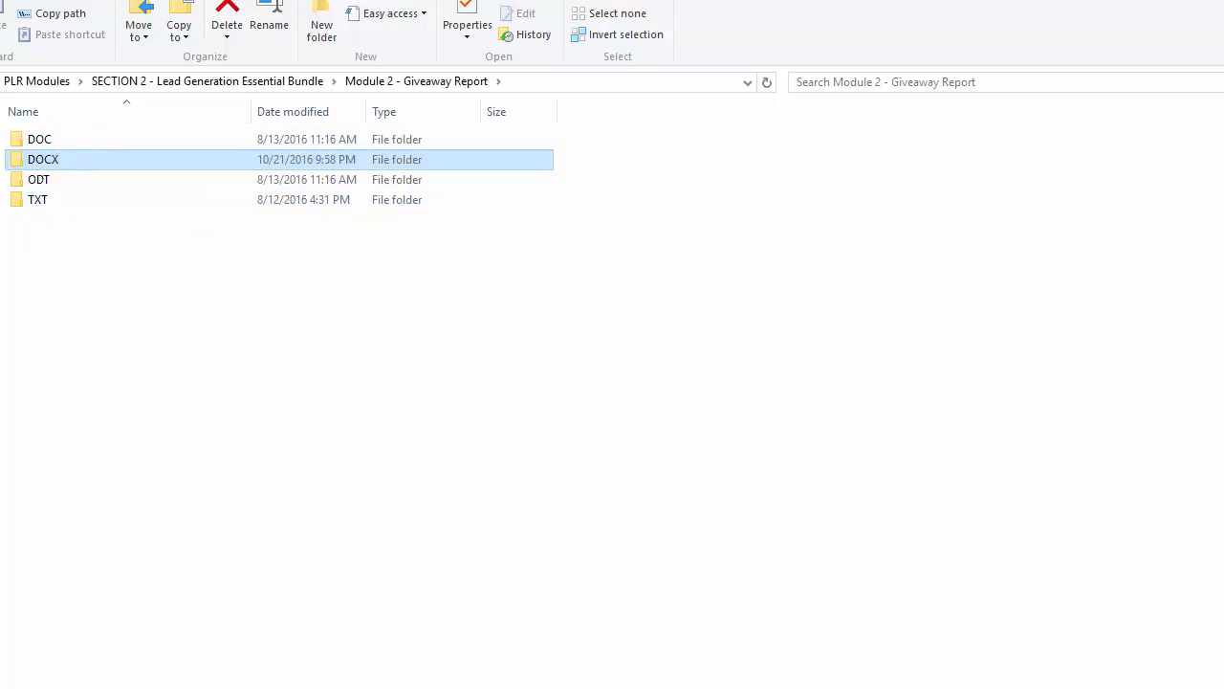
key("alt+Tab")
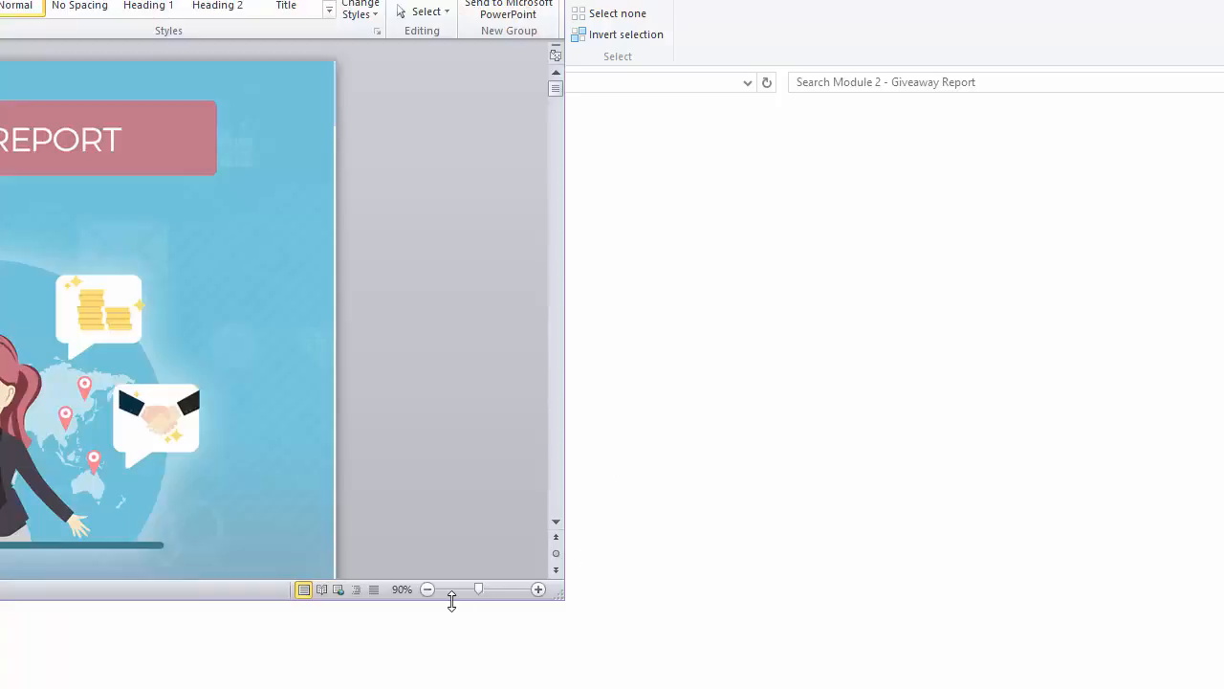
Step: Enlarge the Word report window to fill the screen
left_click_drag(451, 600, 463, 686)
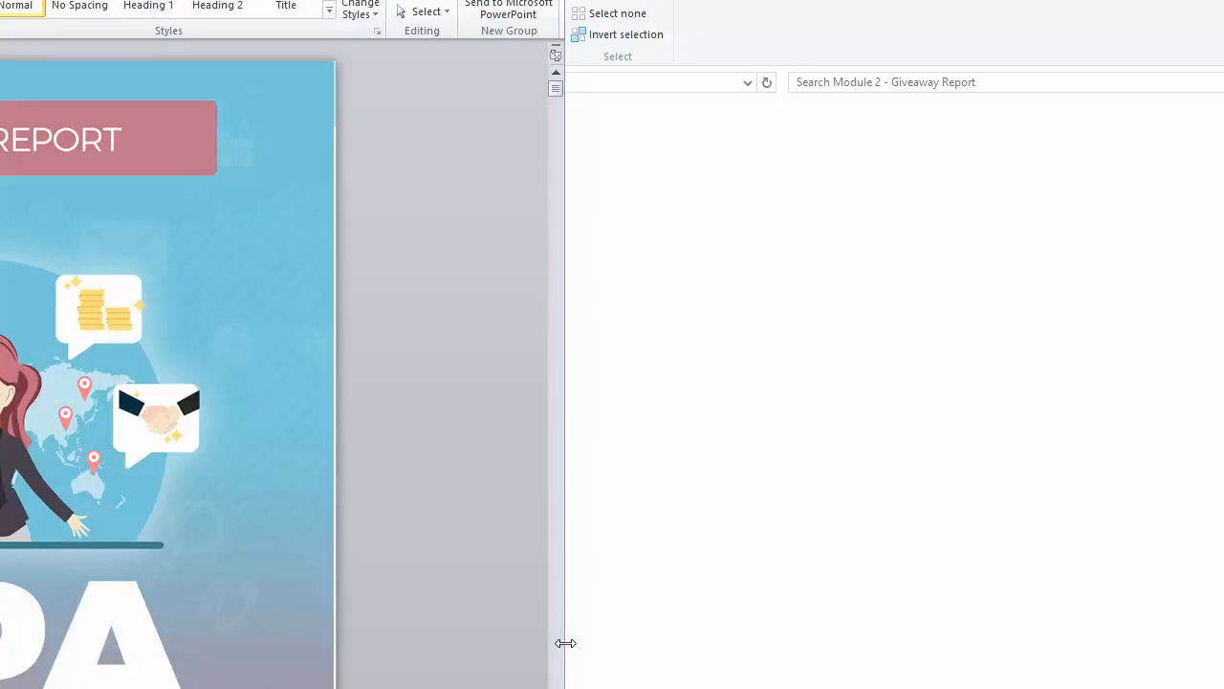
left_click_drag(563, 642, 585, 642)
left_click_drag(216, 0, 792, 0)
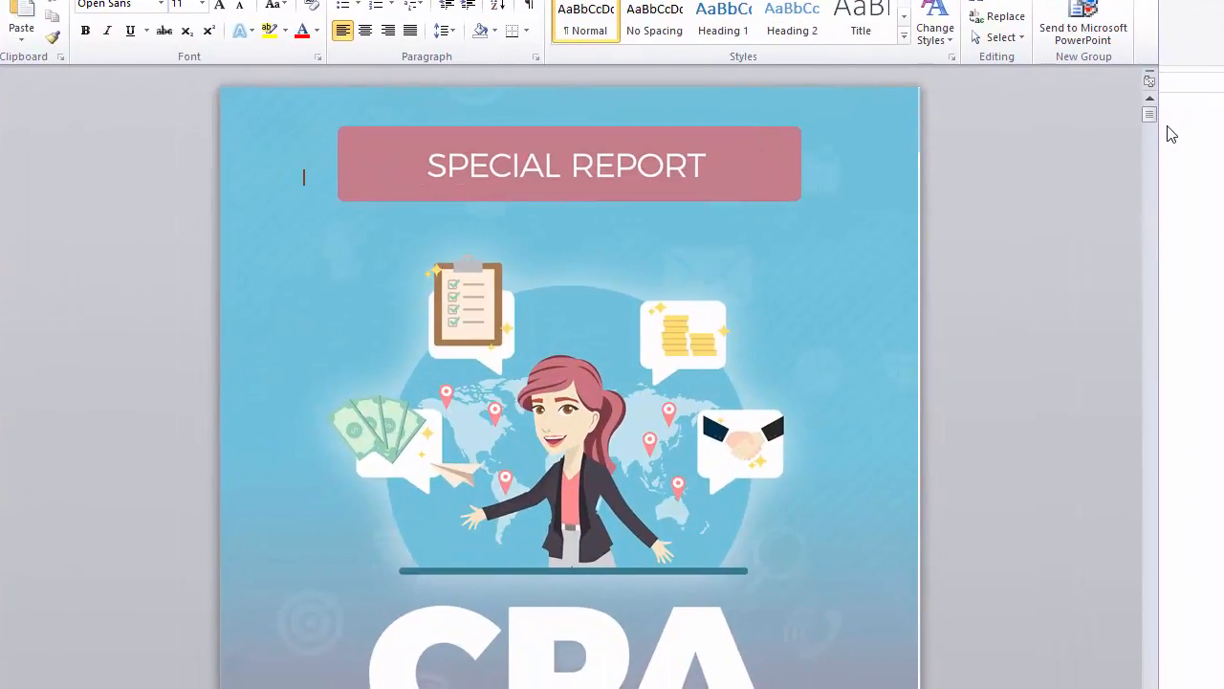
scroll(1162, 137, "down", 10)
left_click_drag(1161, 124, 1222, 127)
left_click_drag(1, 96, 0, 97)
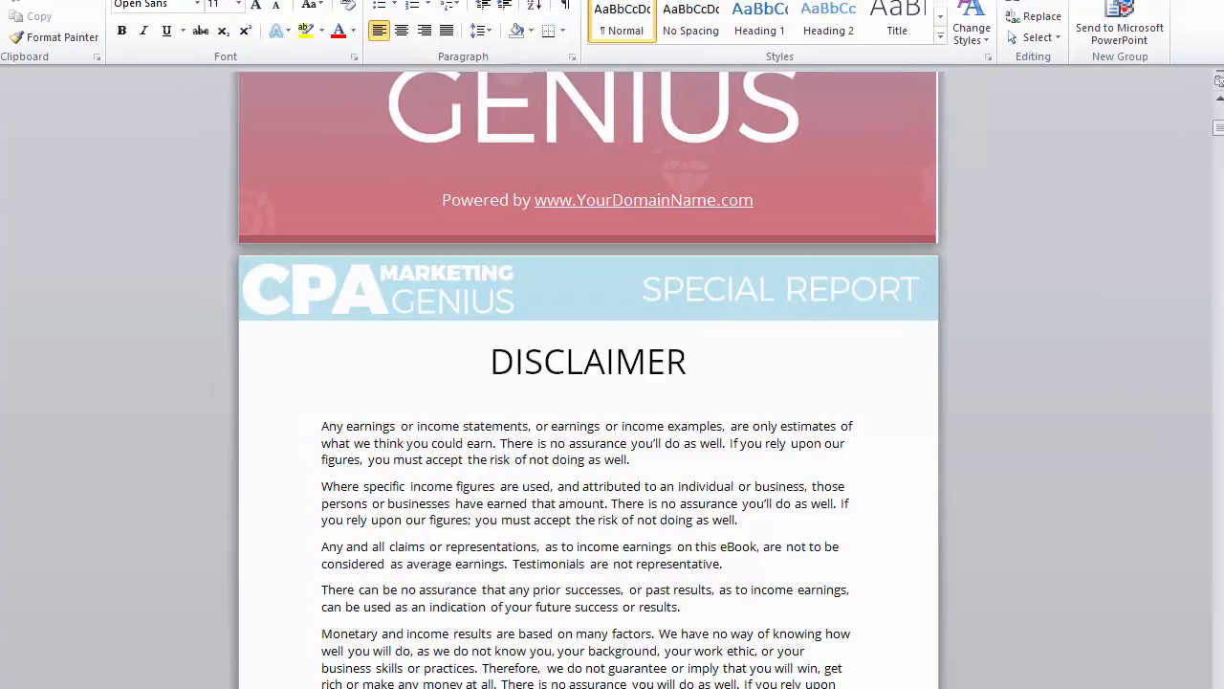
scroll(631, 483, "up", 3)
scroll(636, 462, "up", 8)
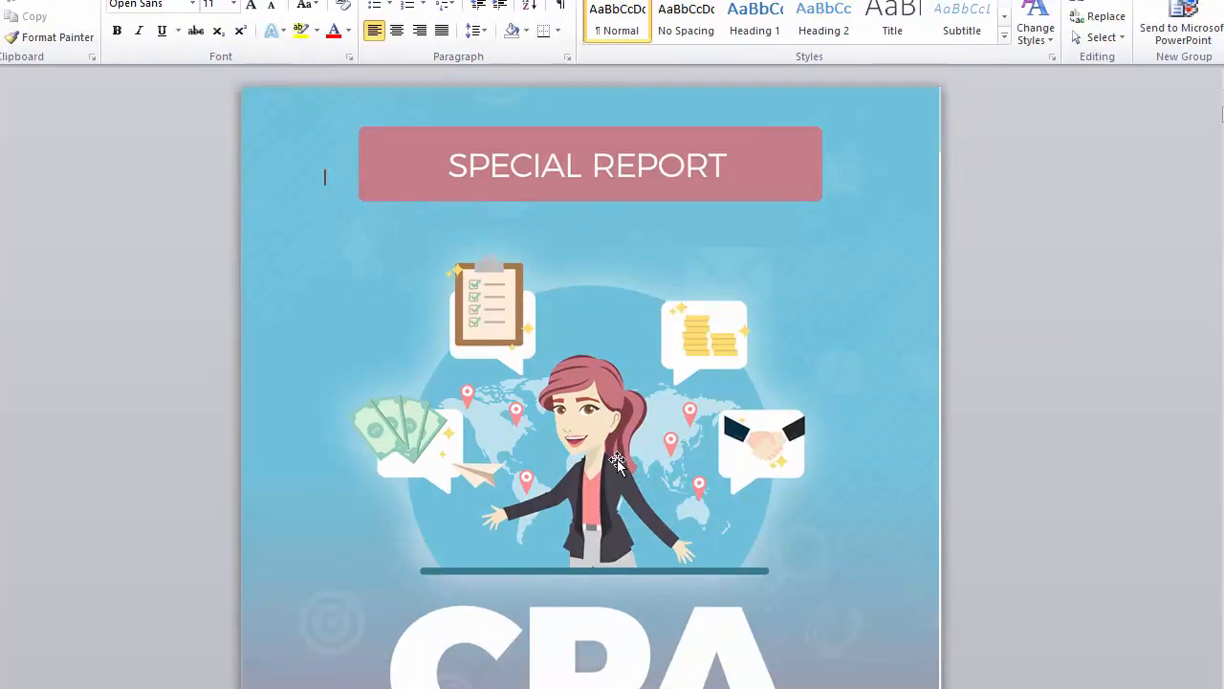
scroll(622, 462, "down", 7)
left_click_drag(756, 466, 552, 475)
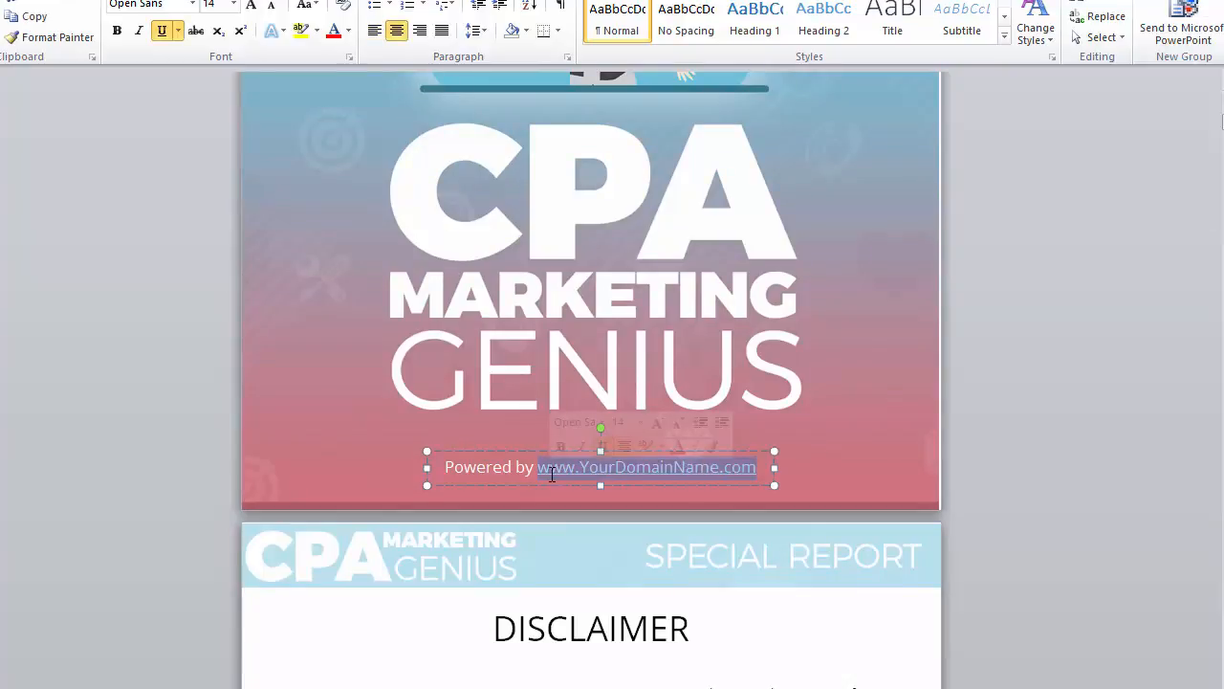
type("cpamarketinggenius.webste")
left_click(100, 422)
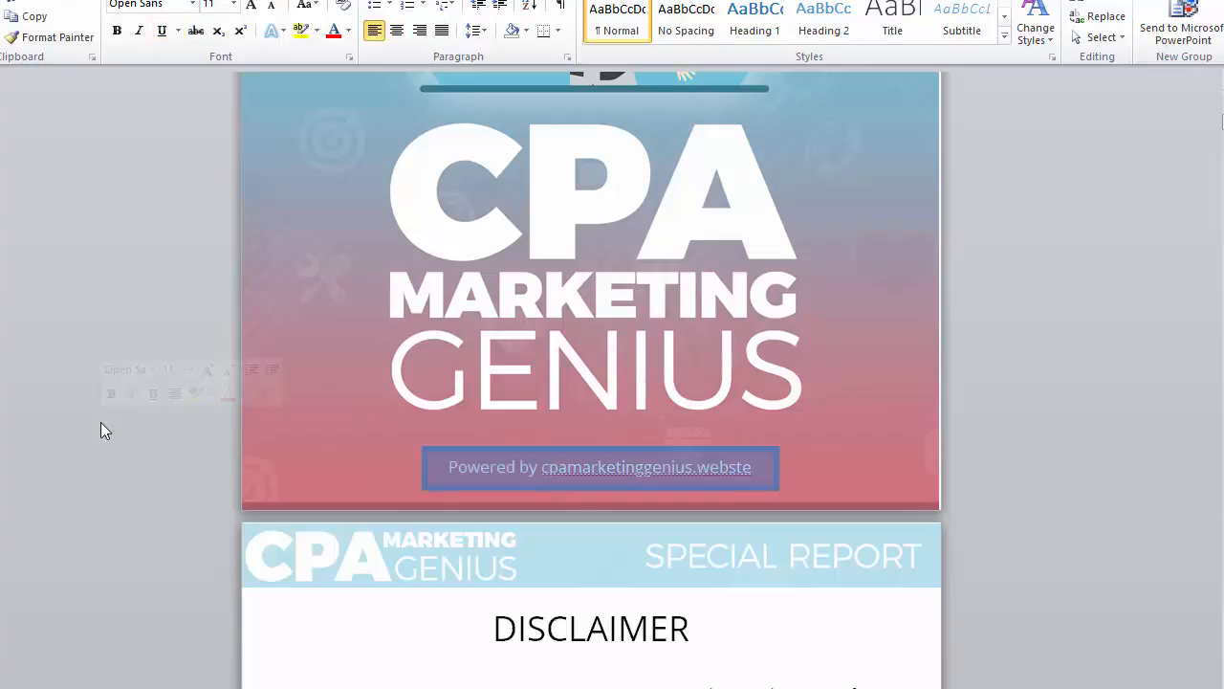
left_click(619, 628)
scroll(670, 541, "up", 4)
scroll(671, 544, "up", 6)
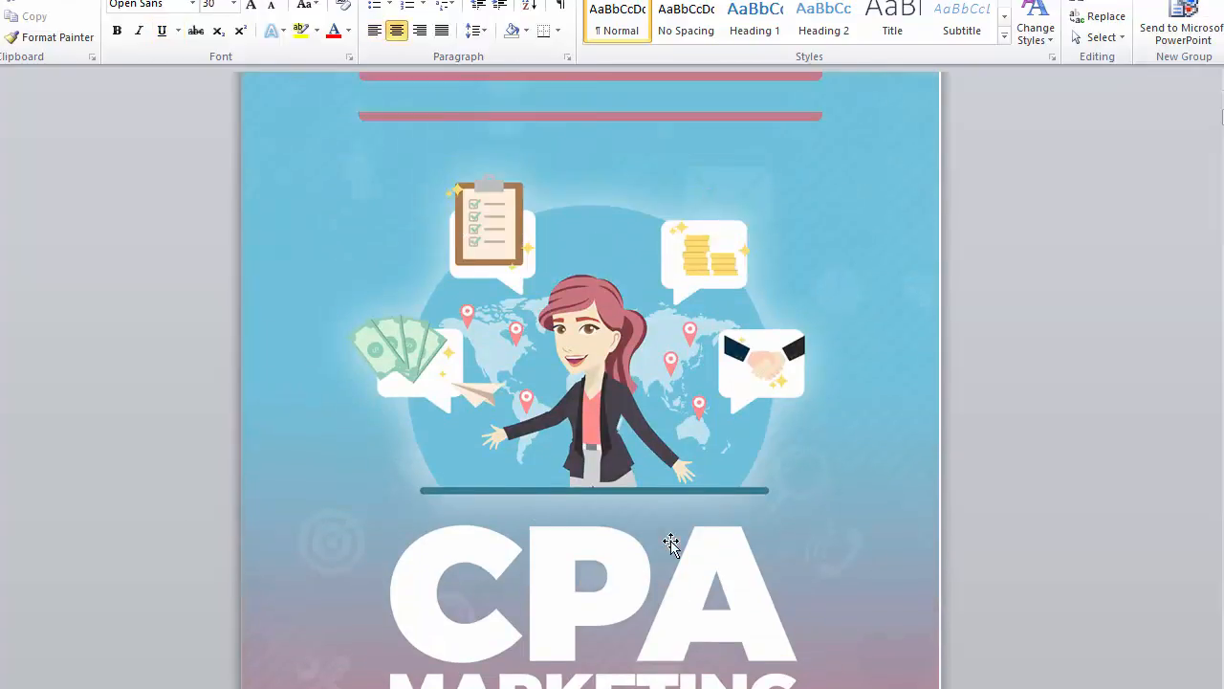
scroll(670, 543, "down", 6)
scroll(671, 542, "down", 20)
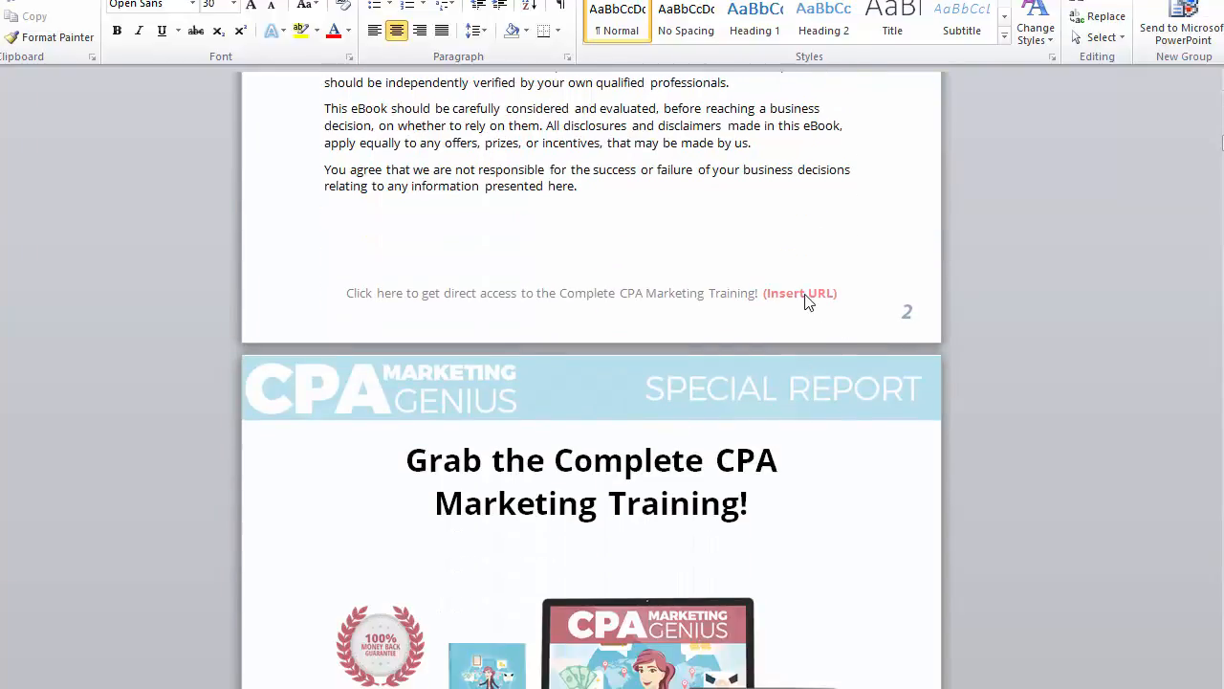
Step: Delete the (Insert URL) placeholder from the page-2 footer and select the remaining footer line
double_click(805, 300)
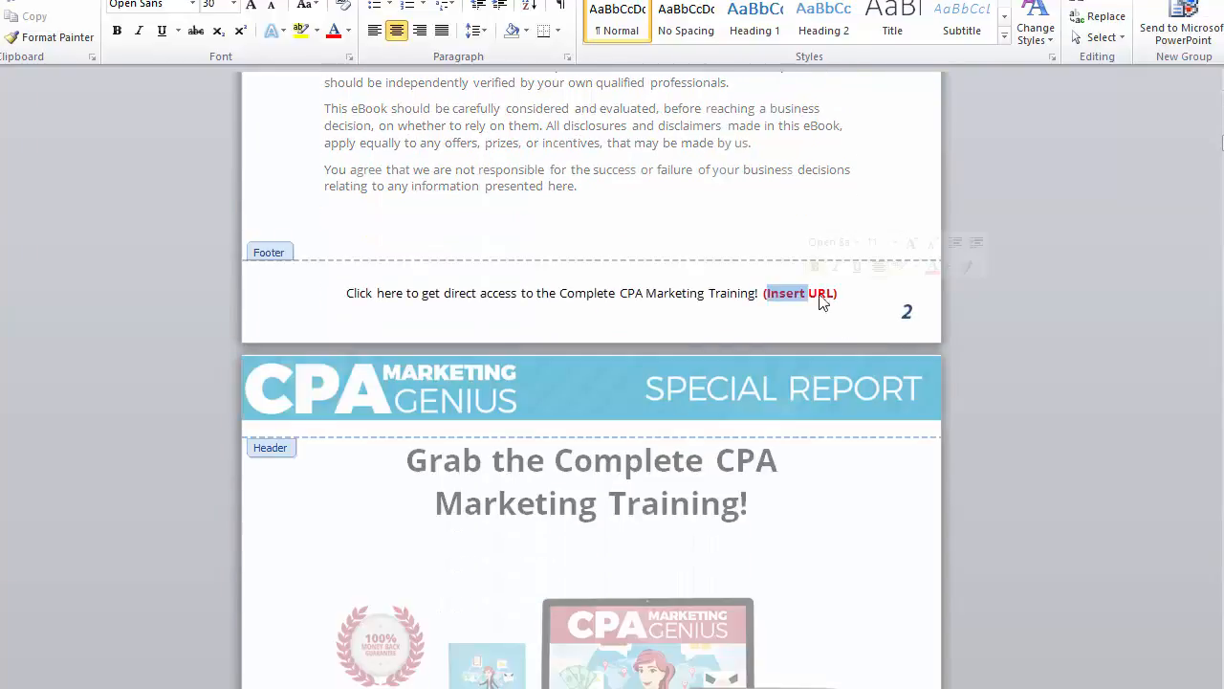
left_click(839, 293)
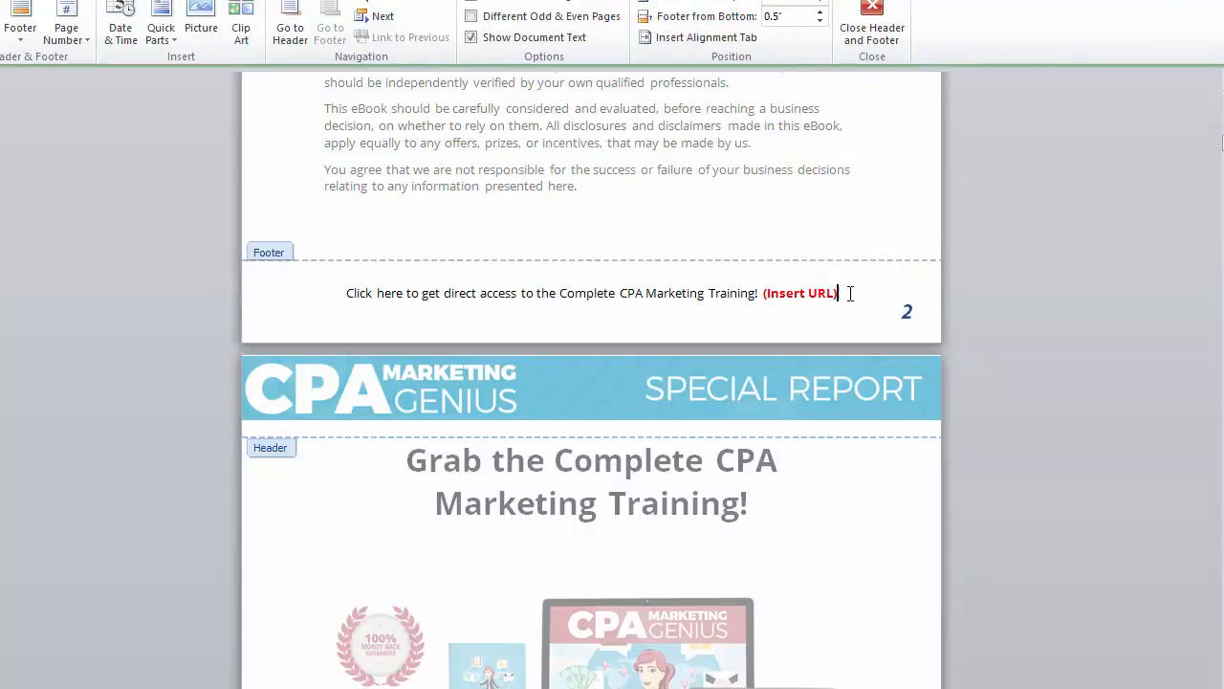
left_click_drag(850, 293, 769, 294)
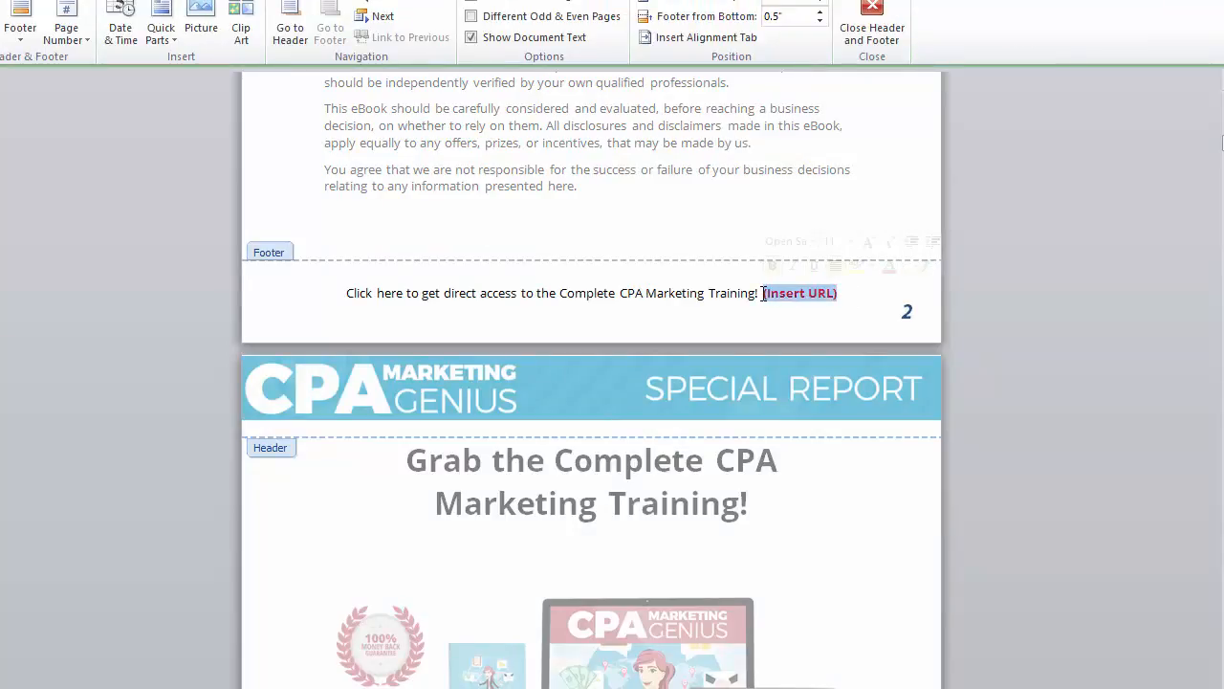
key("Delete")
triple_click(745, 294)
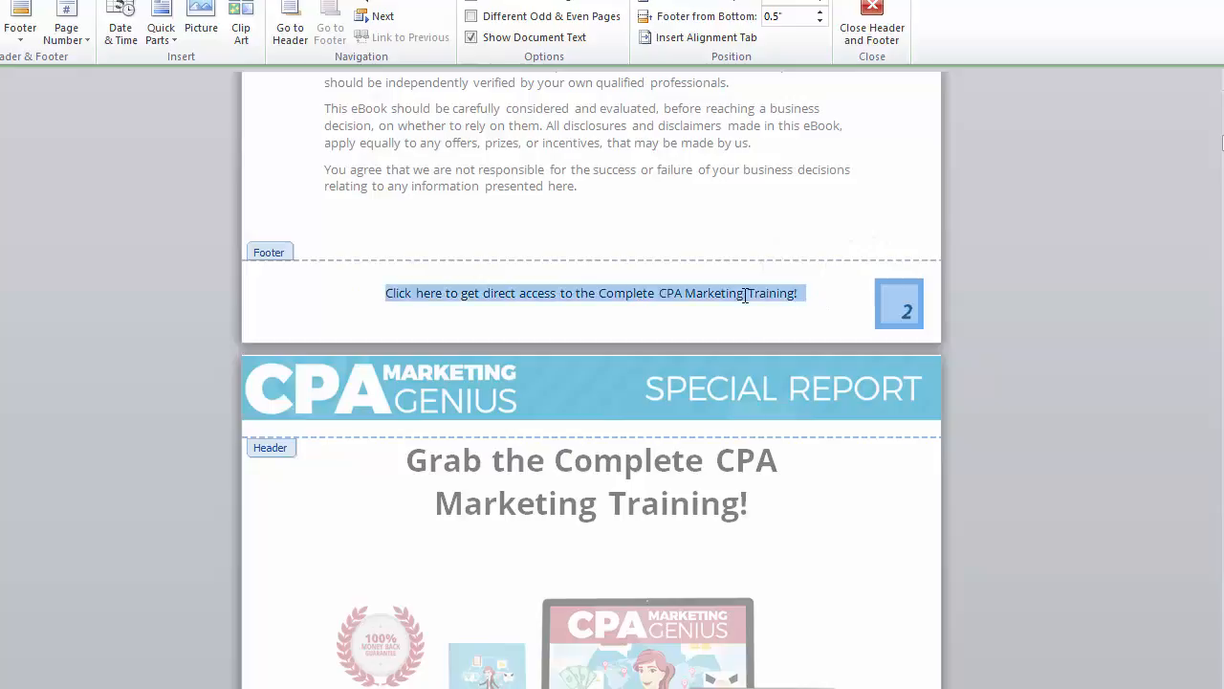
left_click(800, 295)
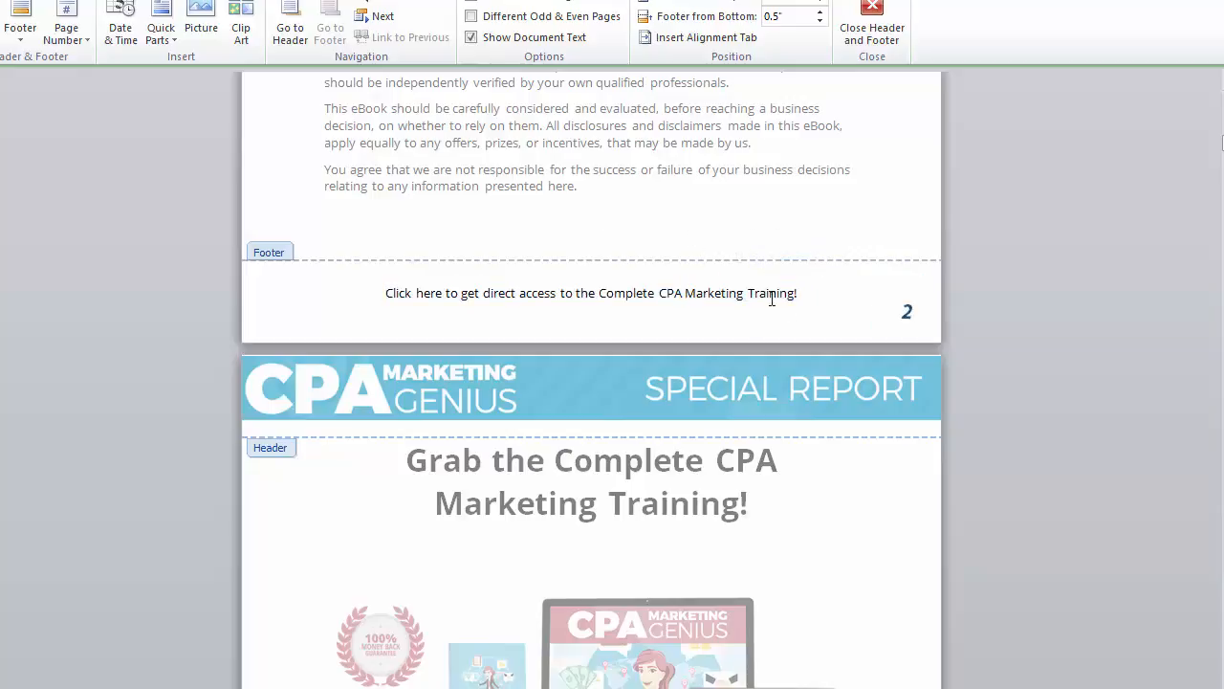
triple_click(801, 294)
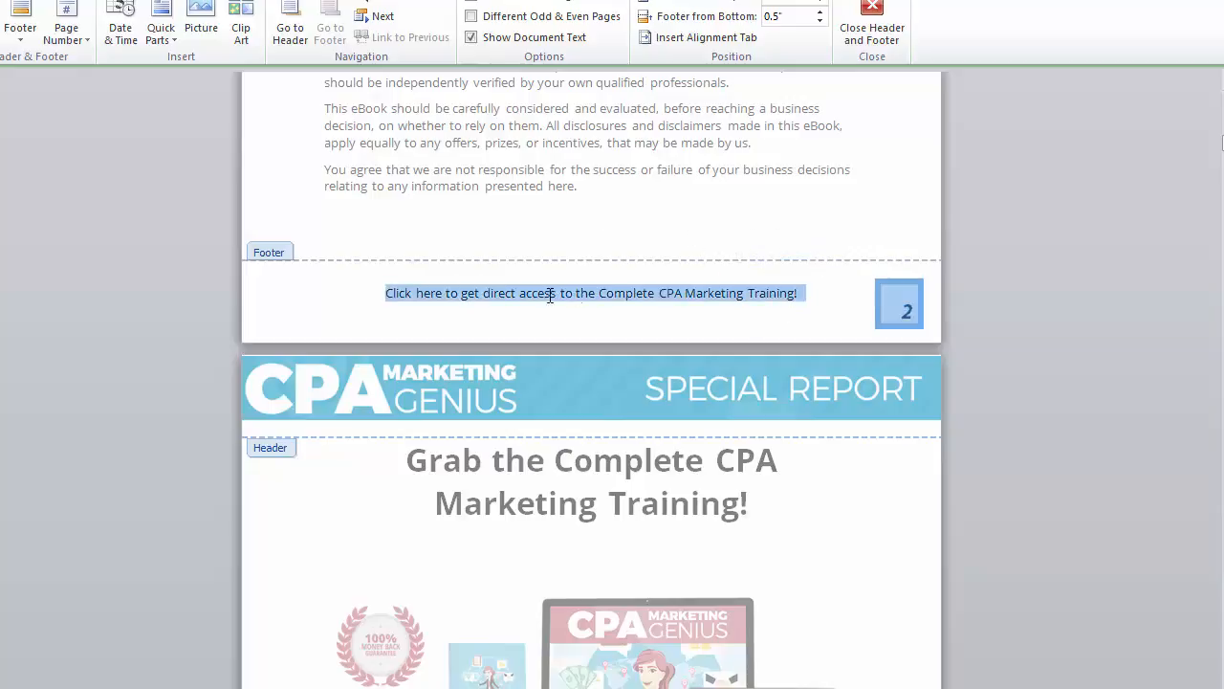
right_click(488, 301)
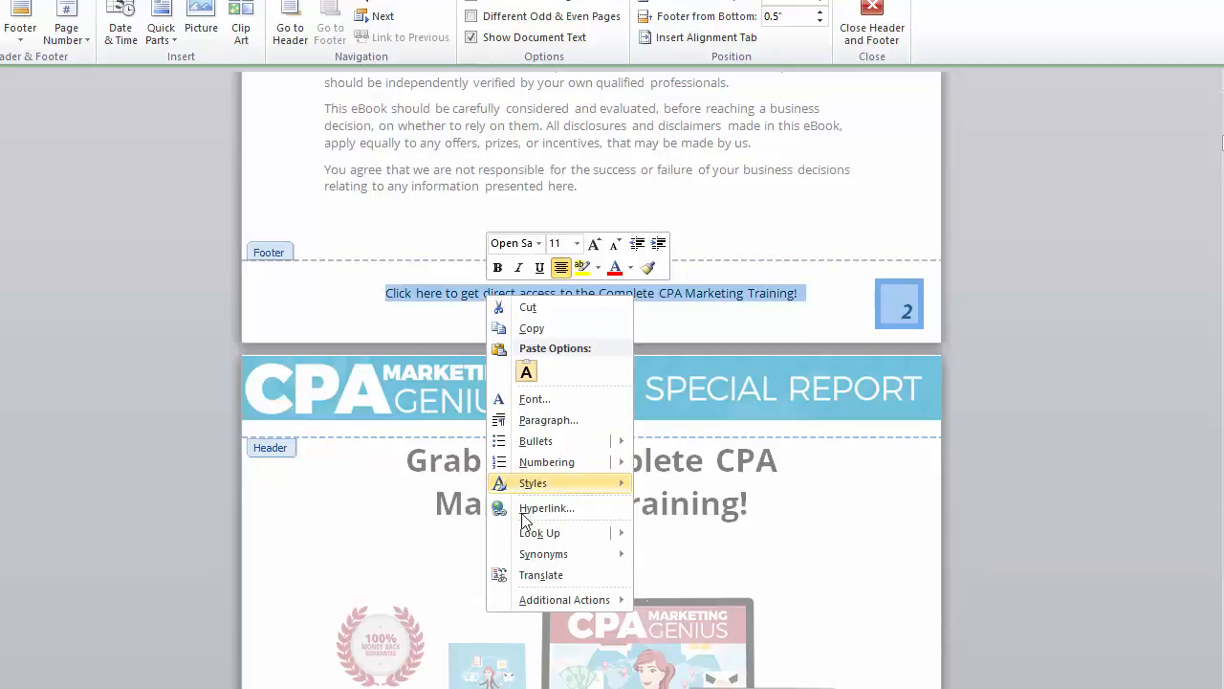
left_click(527, 508)
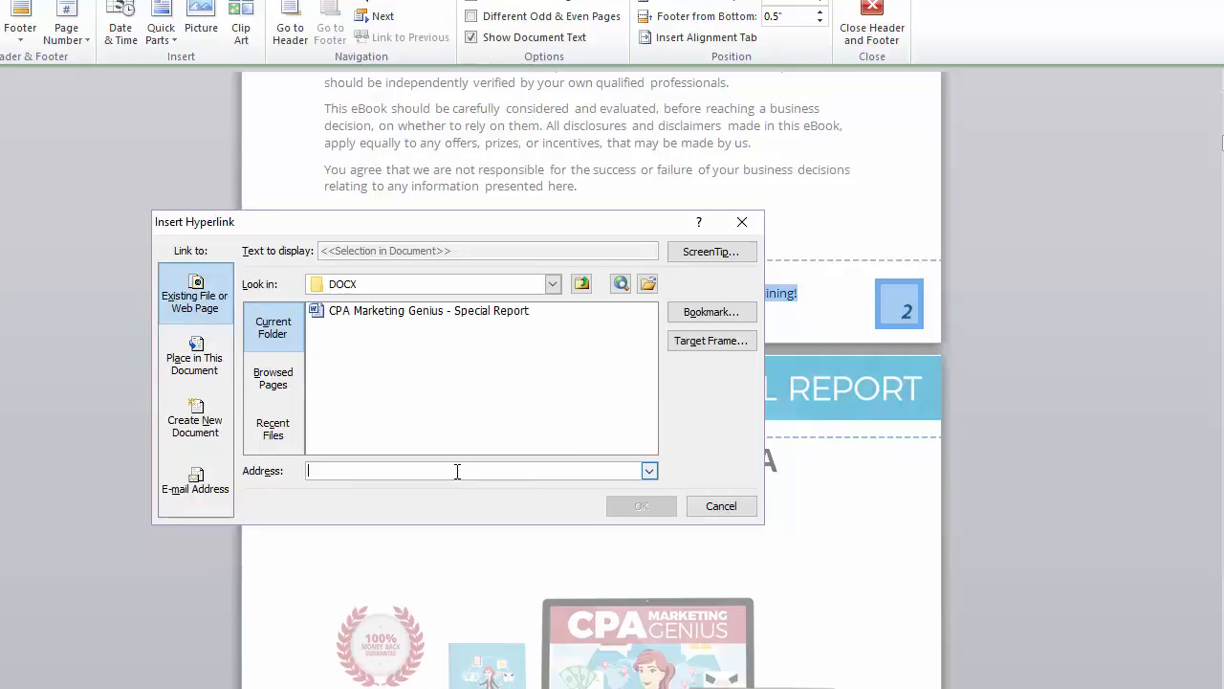
type("http://cpamarketinggenius.website/upgrade")
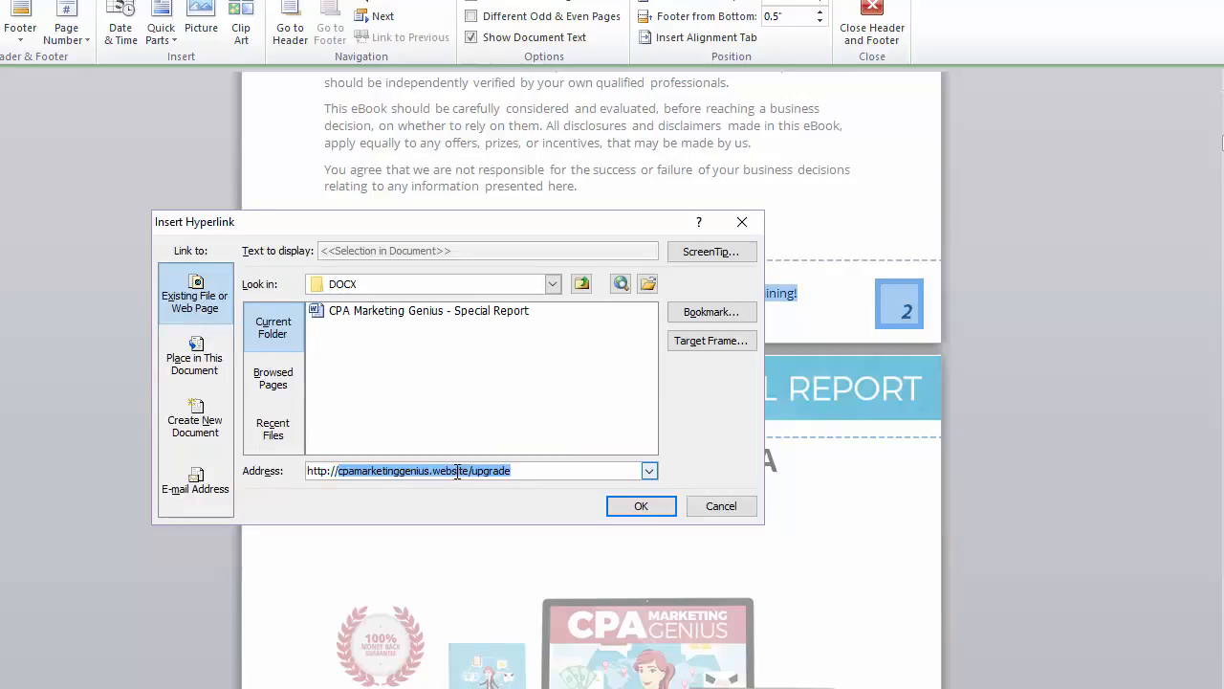
key("End")
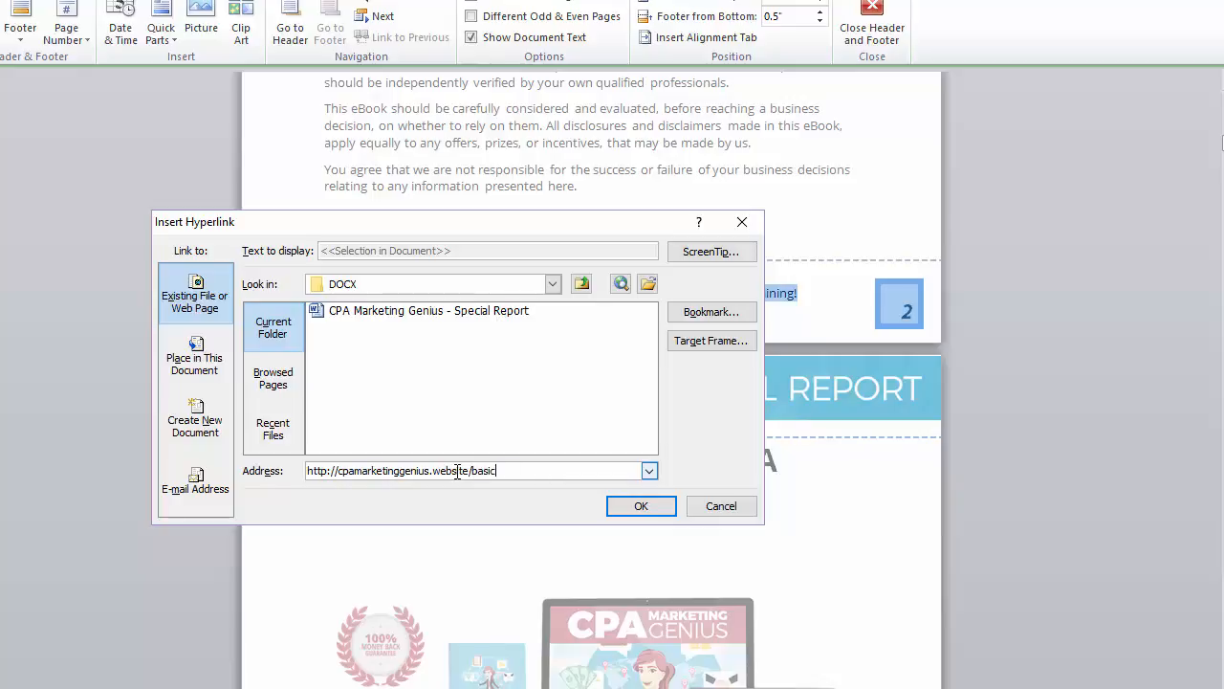
key("Return")
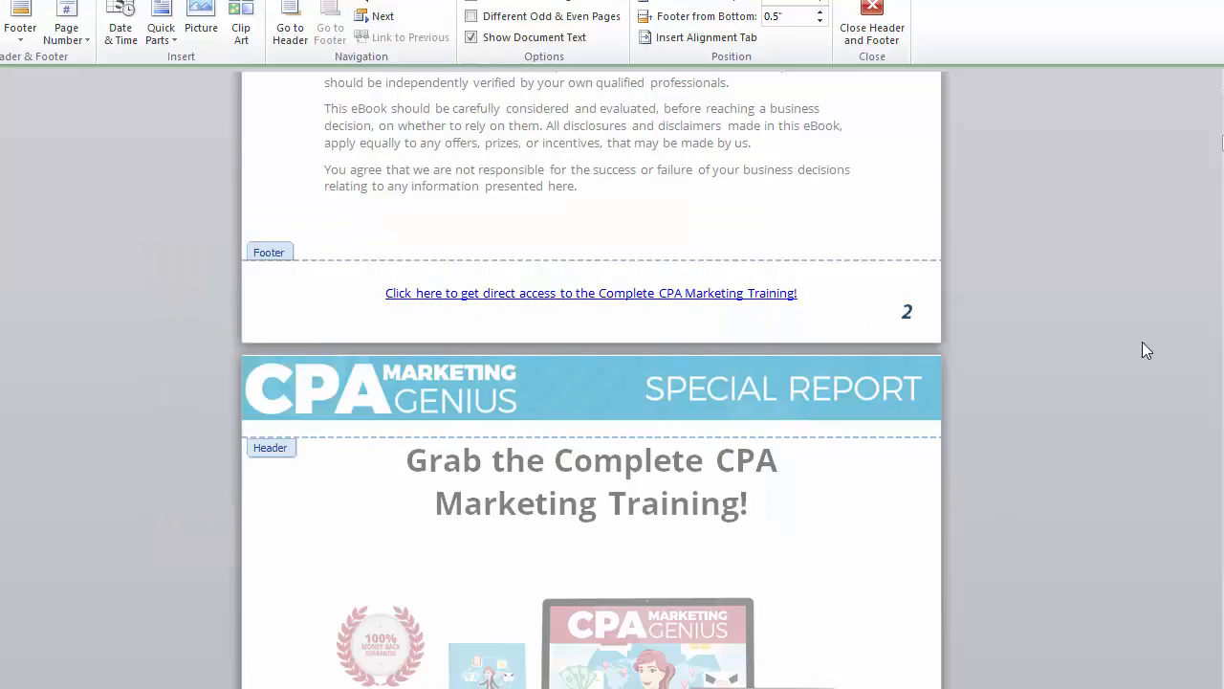
scroll(950, 469, "down", 5)
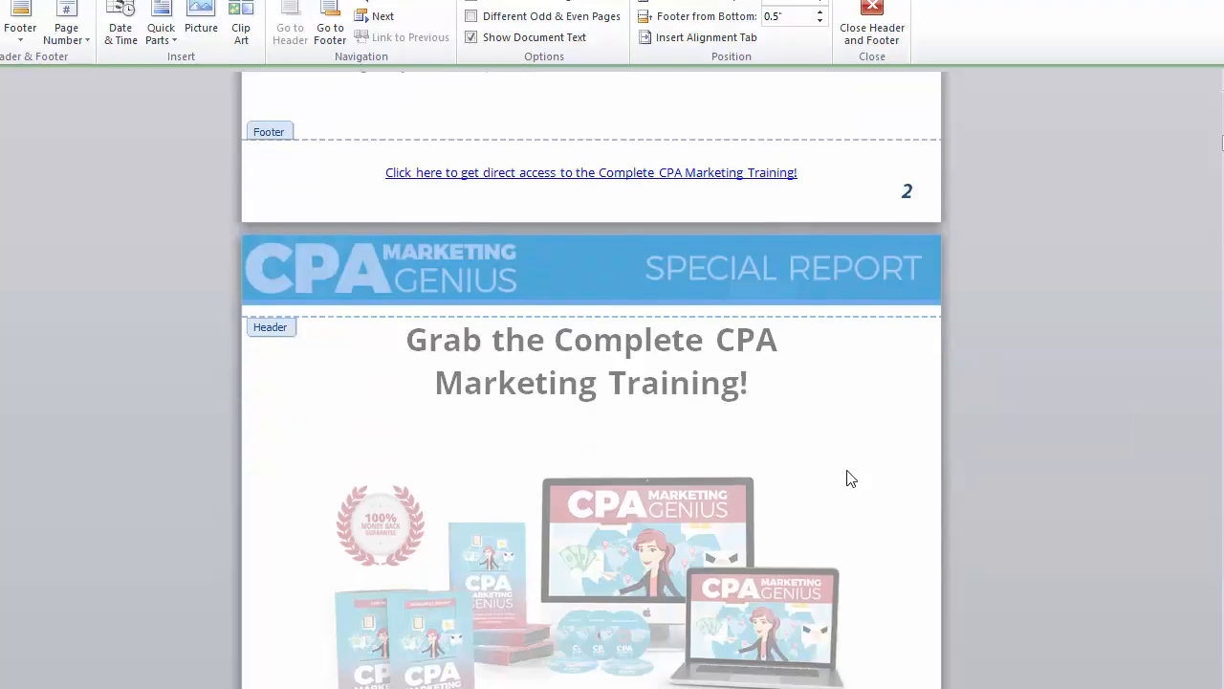
scroll(755, 511, "down", 3)
Step: Remove the red Front End Offer URL placeholder text from the body
double_click(700, 511)
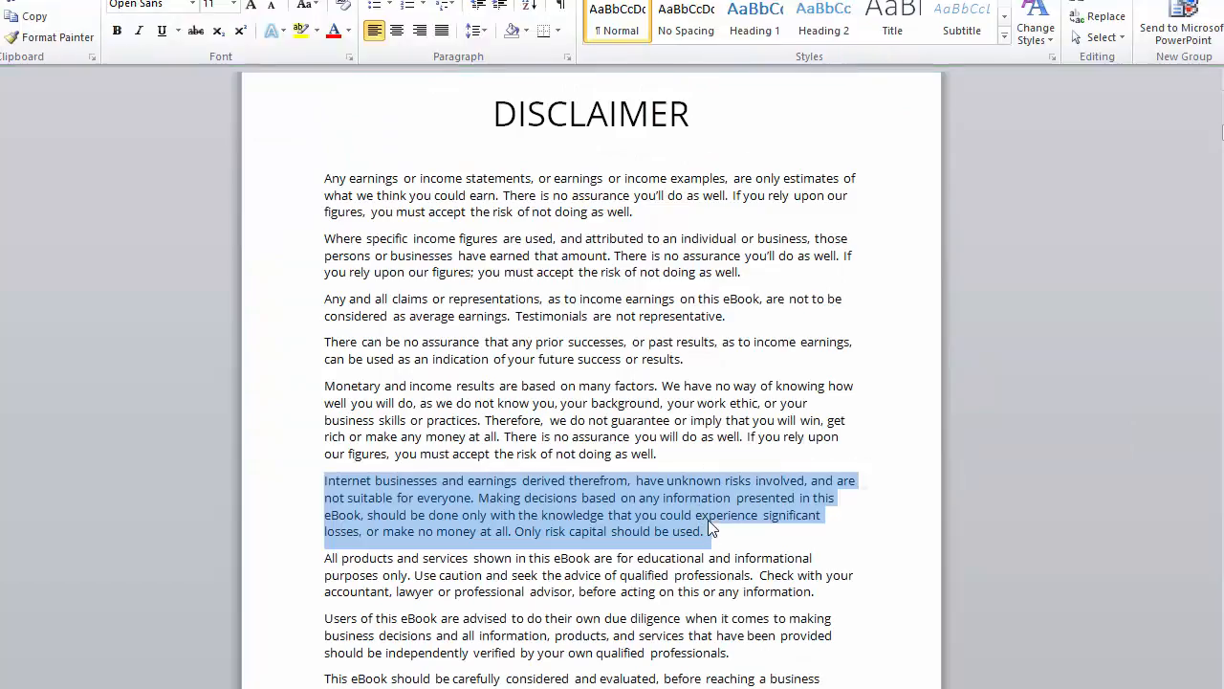
scroll(708, 520, "down", 6)
scroll(727, 502, "down", 9)
left_click_drag(752, 627, 428, 627)
key("Delete")
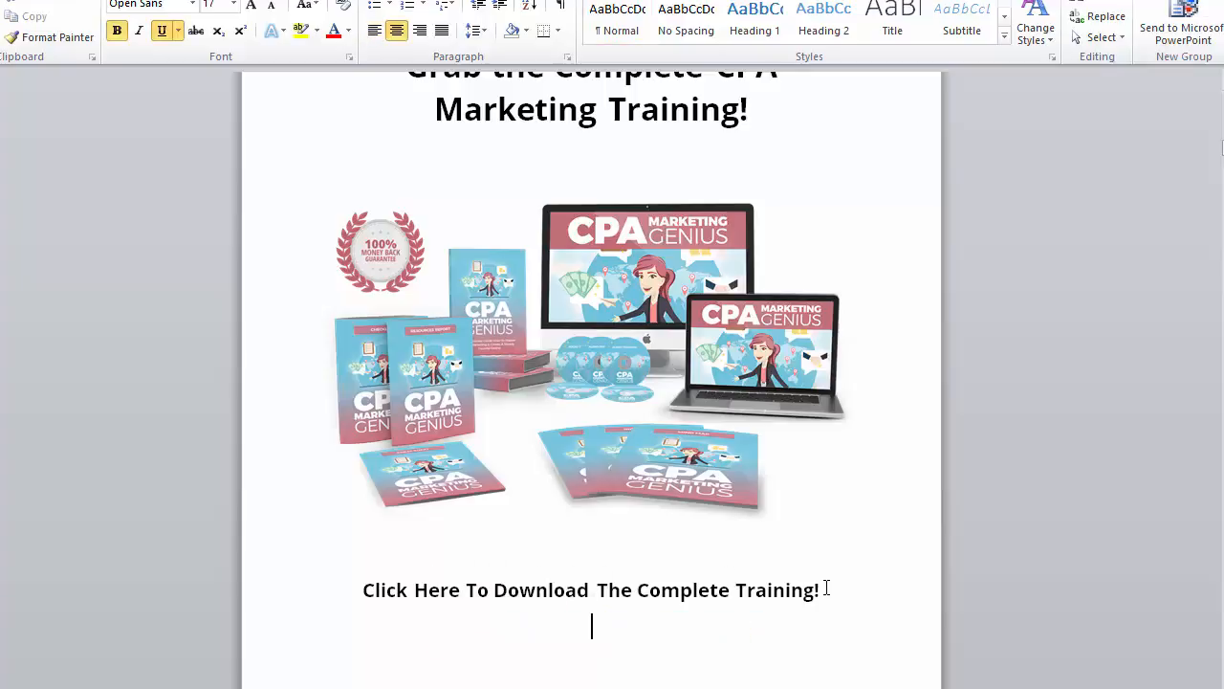
key("ctrl+z")
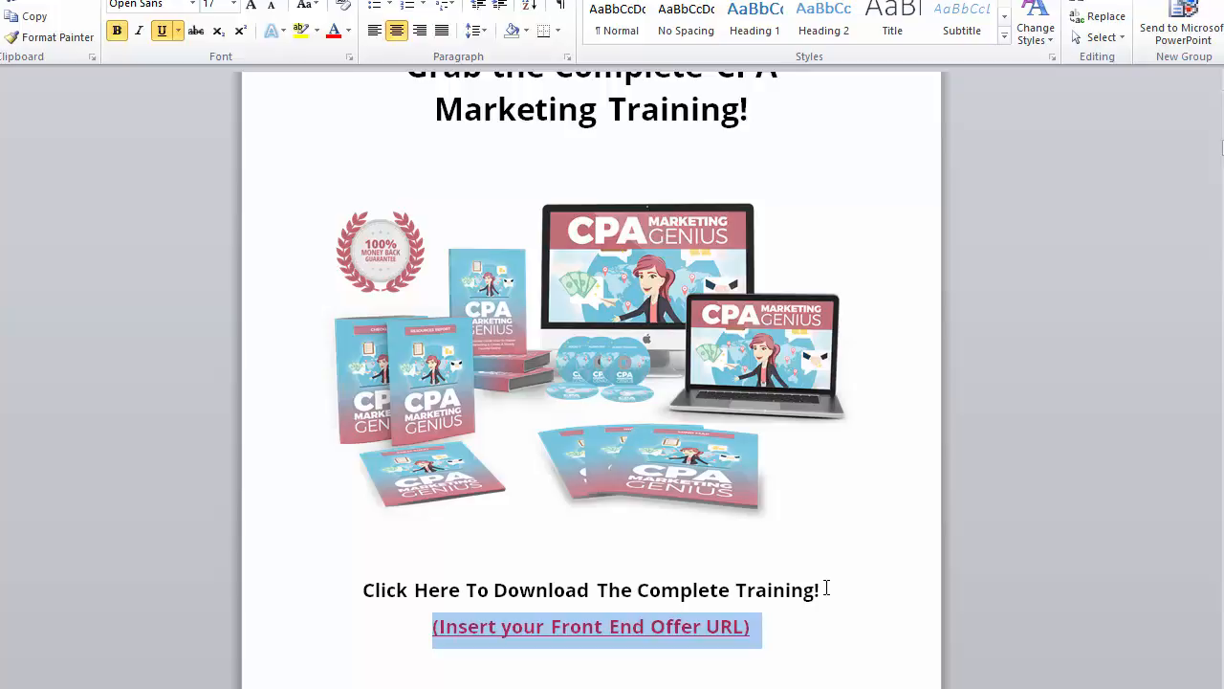
key("Left")
key("shift+End")
key("Delete")
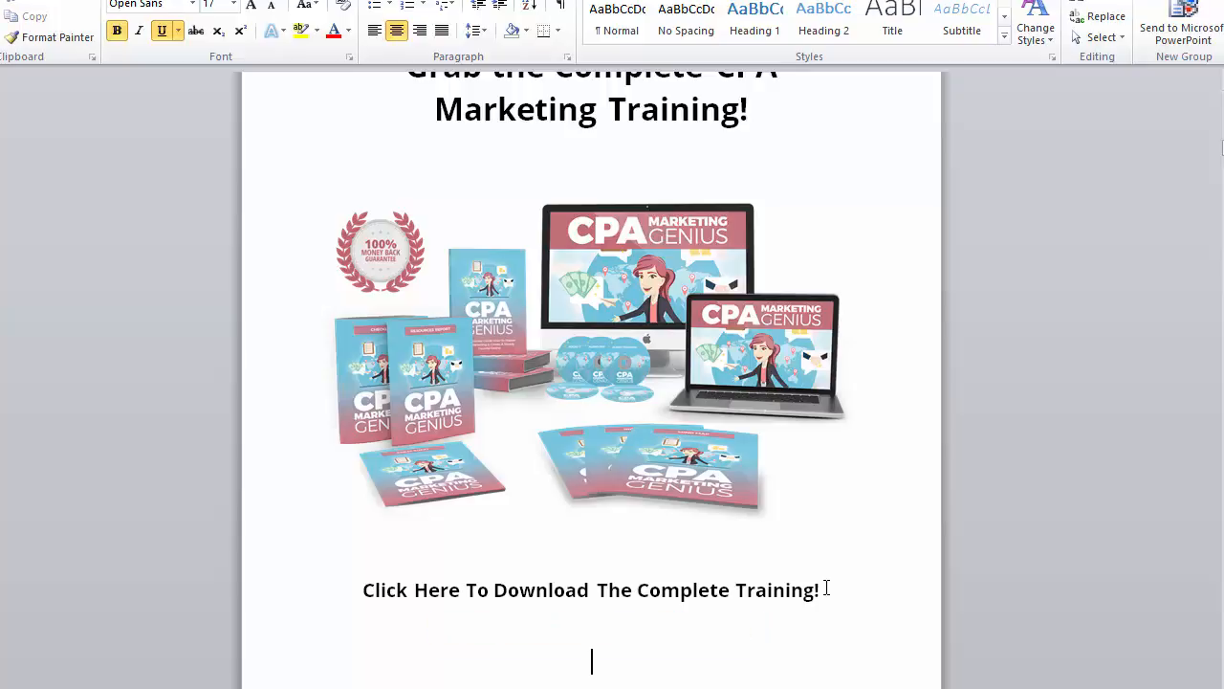
key("Up")
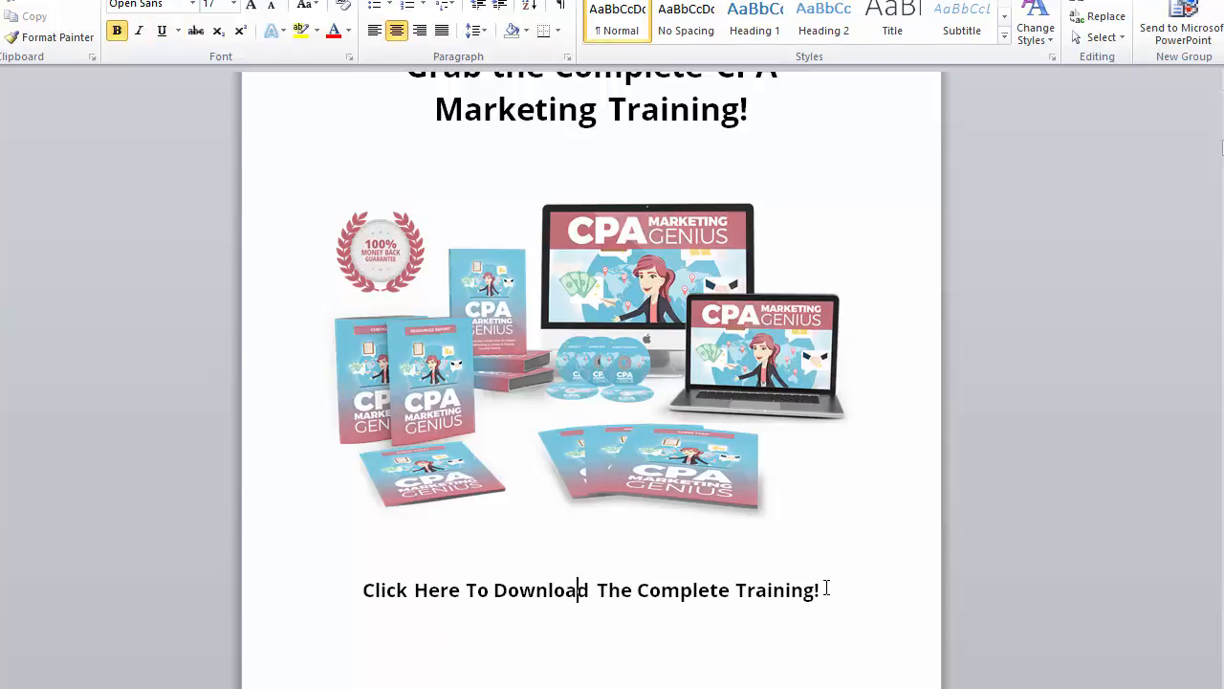
key("Left")
key("Left")
key("ctrl+Left")
key("ctrl+Left")
key("ctrl+Left")
key("Left")
key("Left")
key("shift+Up")
key("Down")
key("shift+Down")
key("shift+Down")
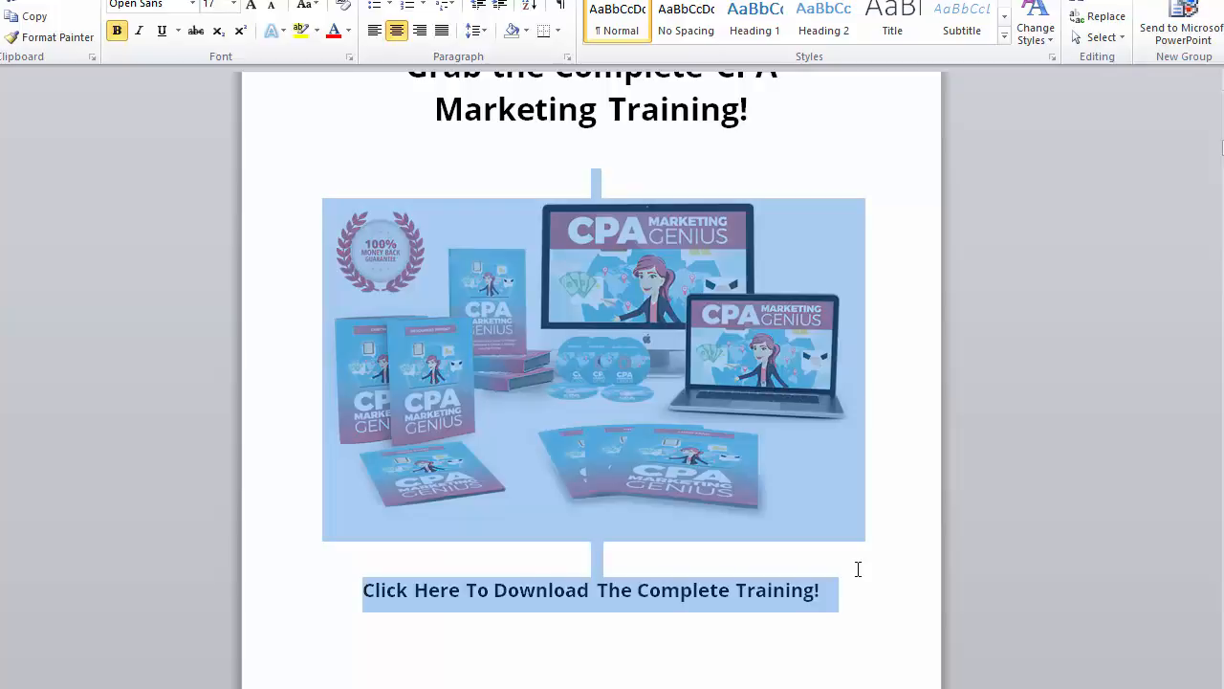
key("ctrl+k")
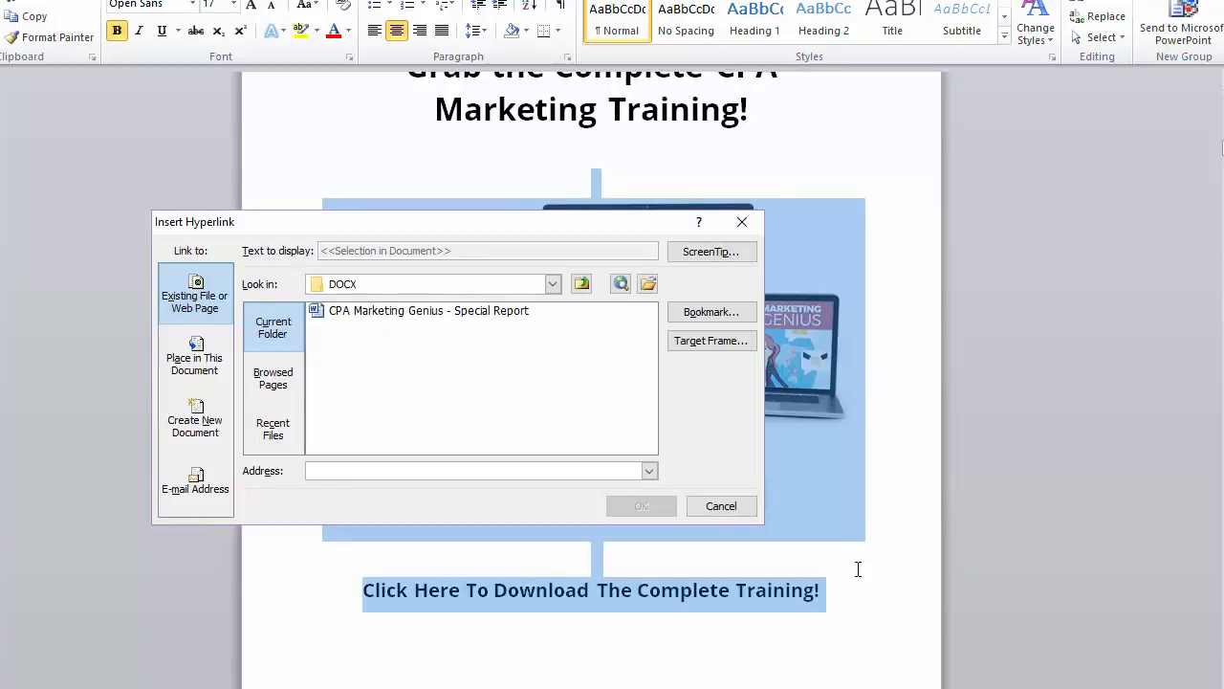
type("ht")
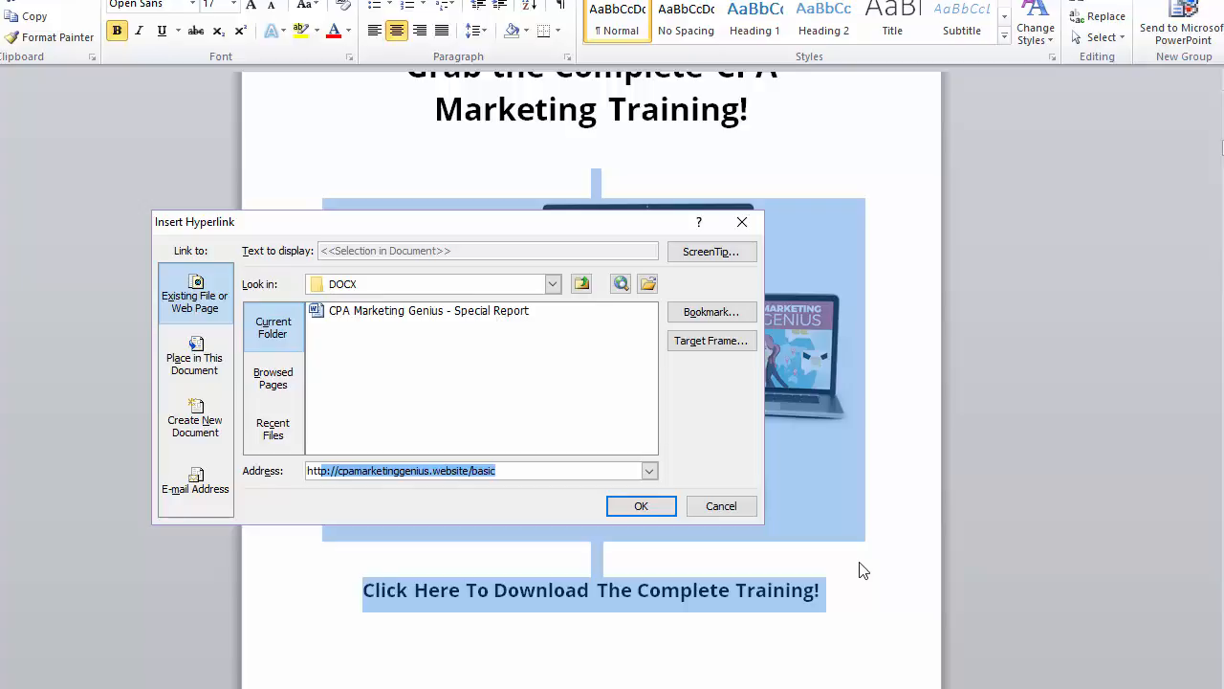
key("End")
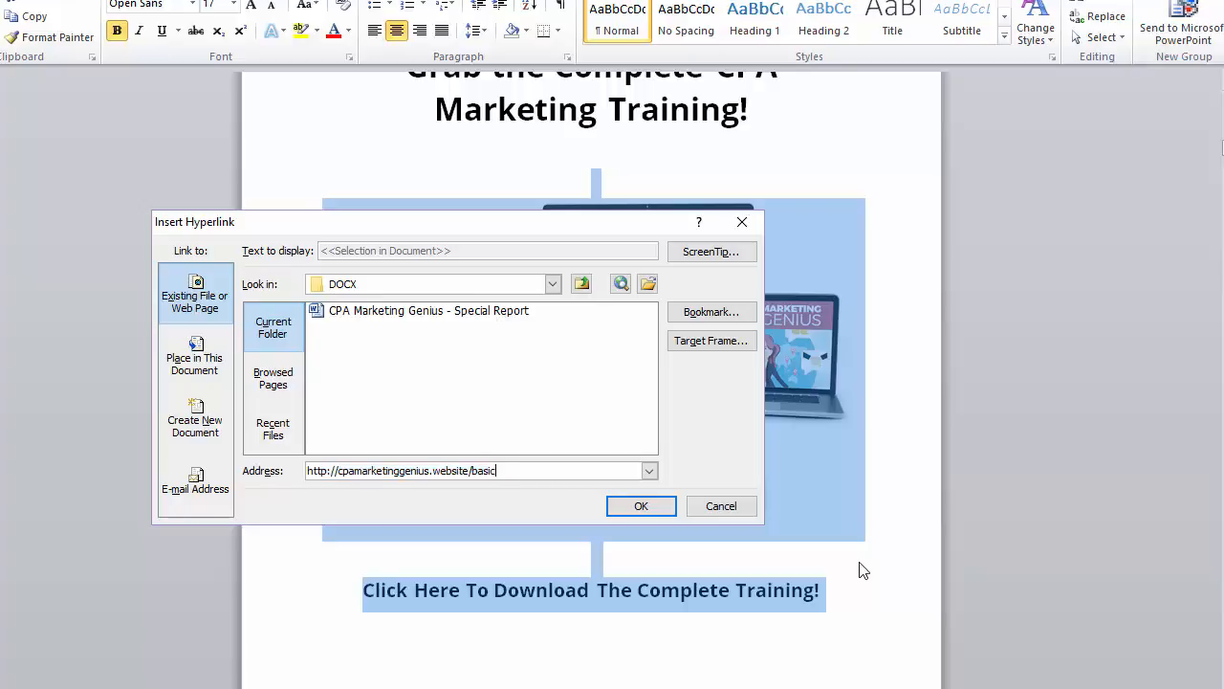
key("Return")
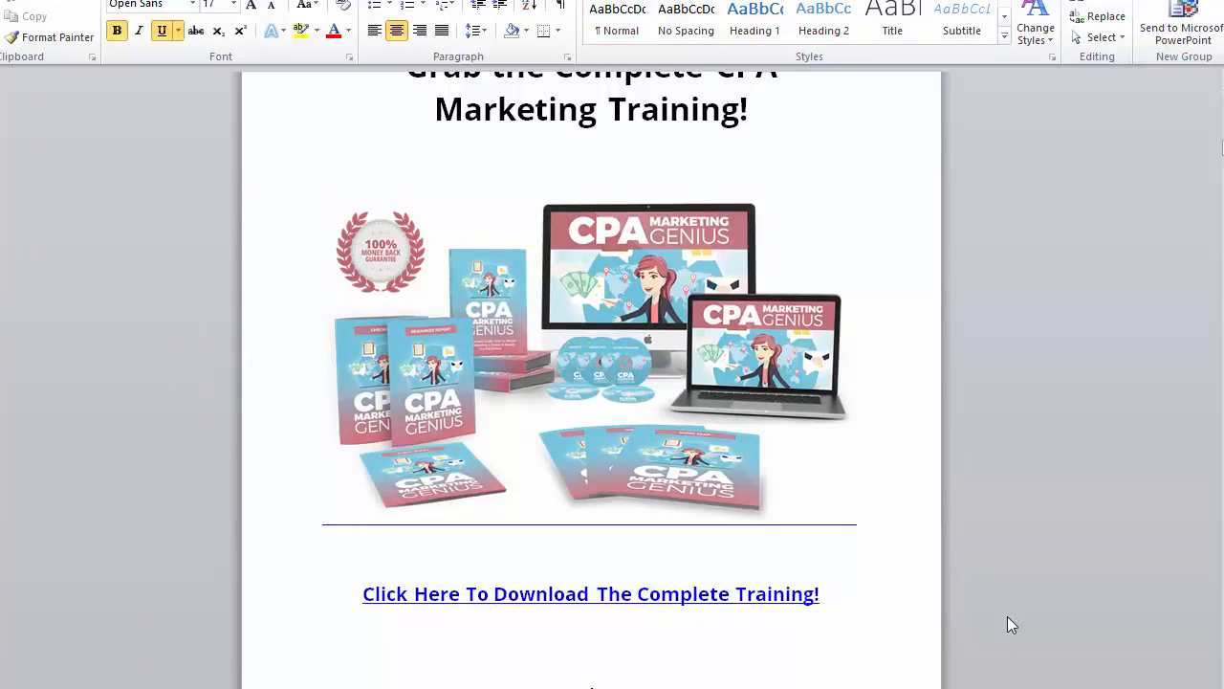
scroll(984, 593, "down", 10)
Step: Replace the Introduction's 'Your Name' sign-off with the author's name
scroll(899, 584, "down", 20)
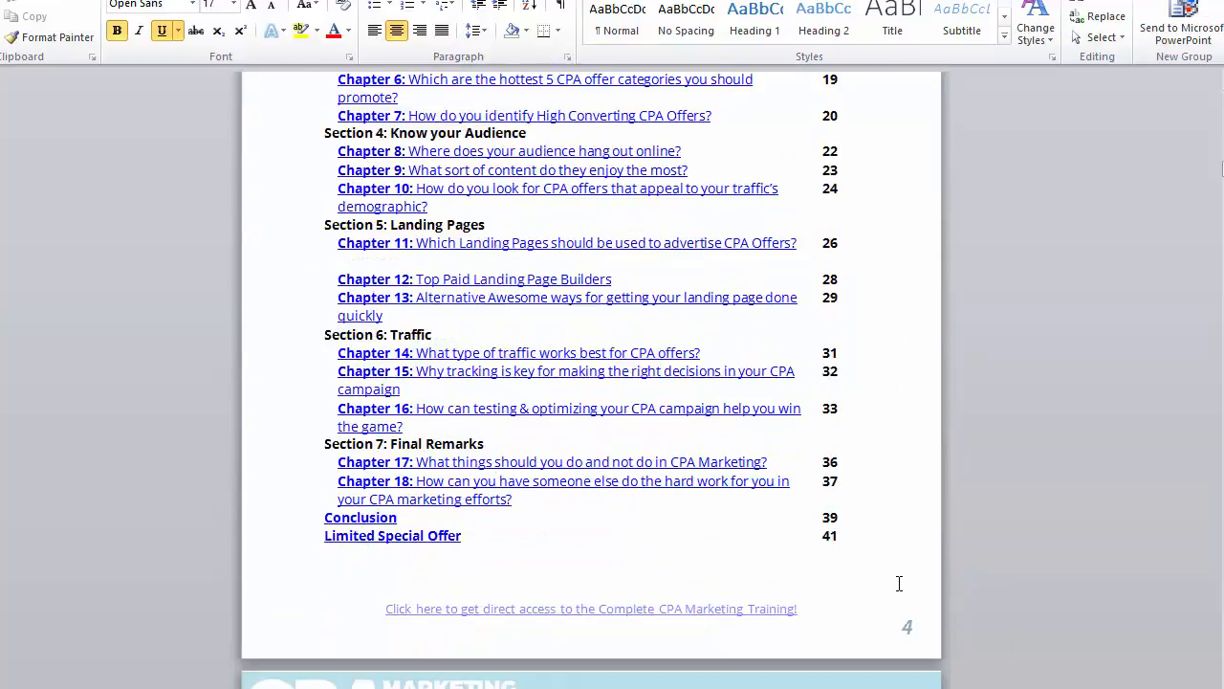
scroll(1137, 442, "down", 3)
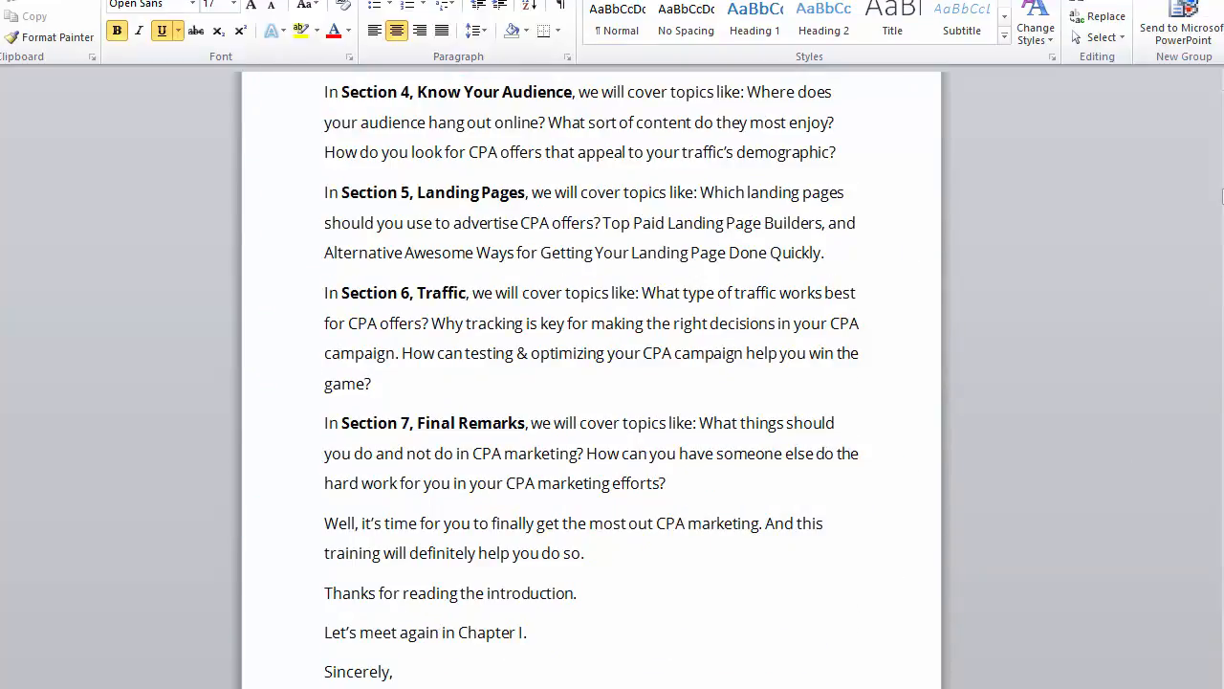
left_click_drag(1223, 197, 1223, 203)
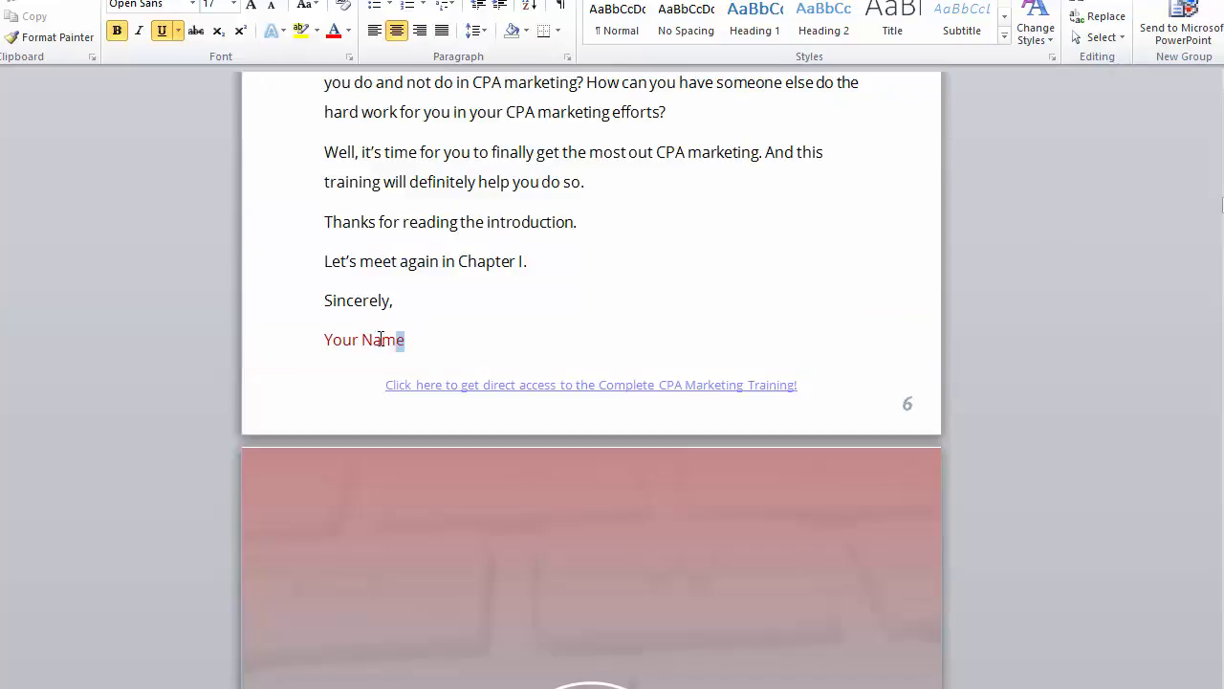
left_click_drag(407, 341, 327, 342)
key("BackSpace")
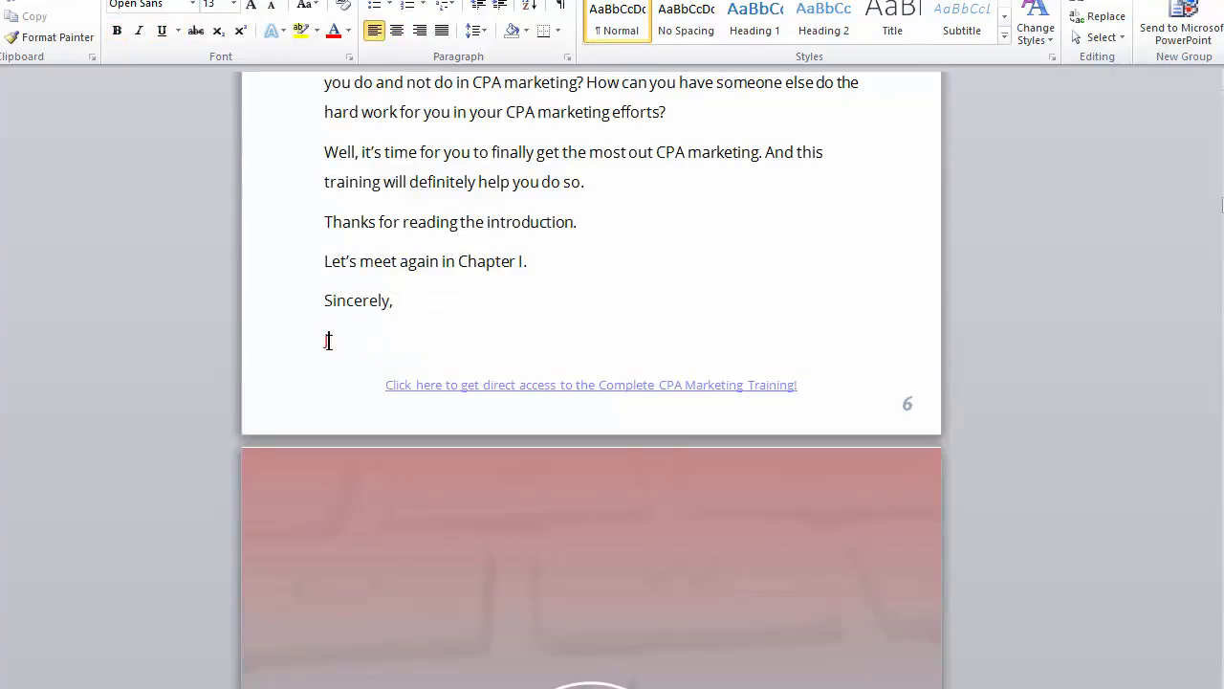
type("Joe Black")
scroll(1121, 369, "down", 15)
scroll(1119, 368, "down", 3)
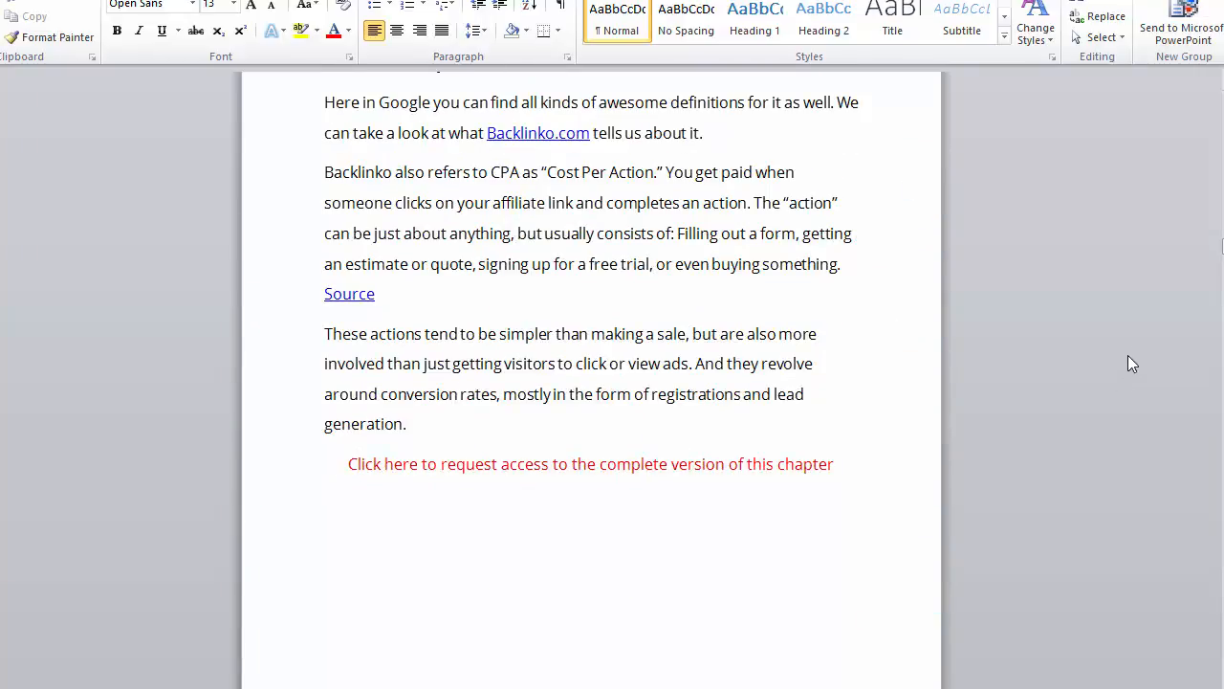
scroll(1167, 307, "down", 9)
scroll(1172, 303, "up", 7)
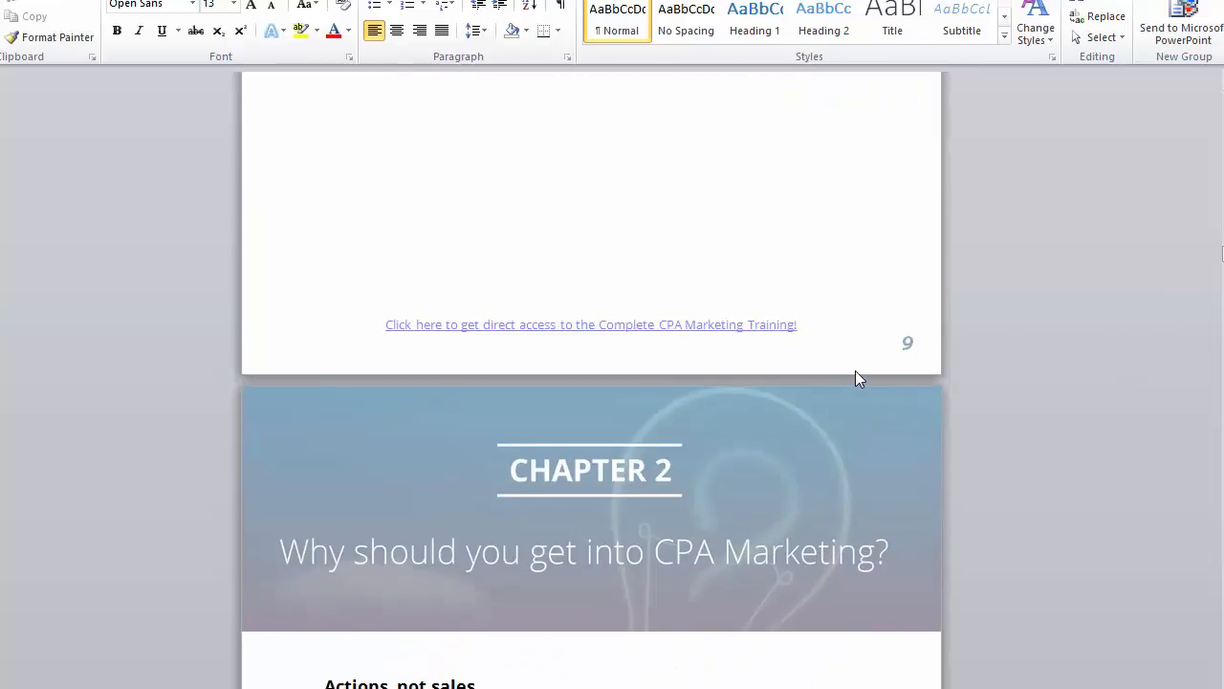
scroll(580, 364, "up", 1)
triple_click(580, 345)
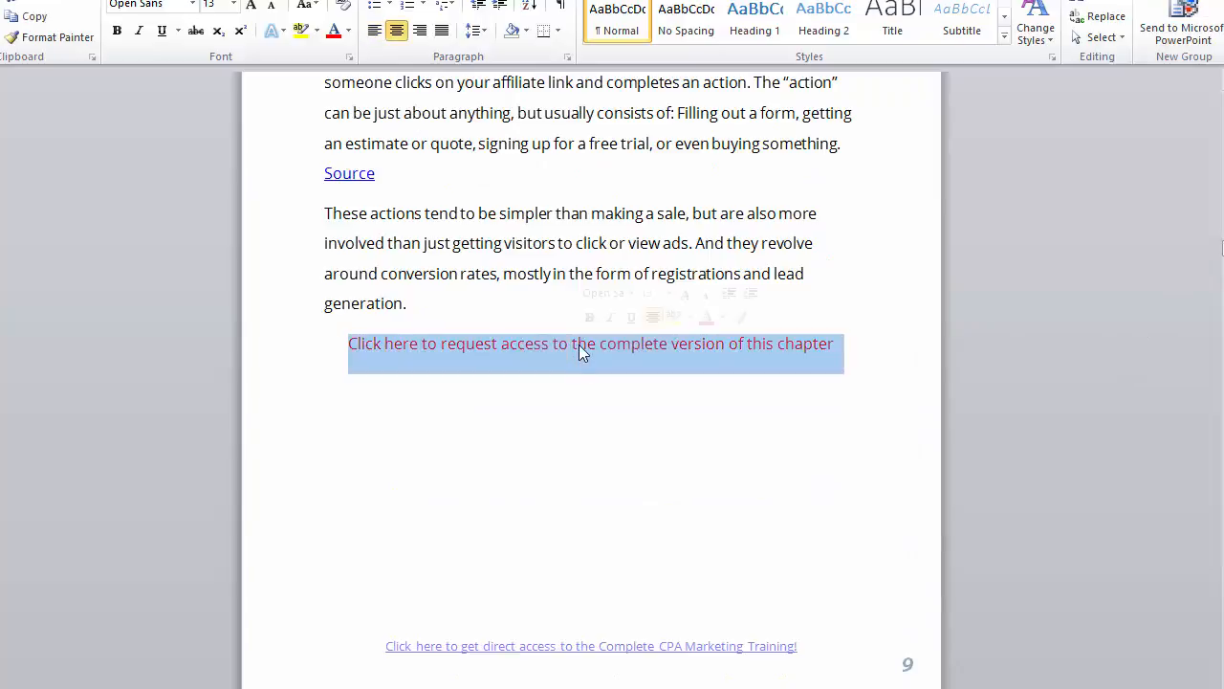
right_click(580, 349)
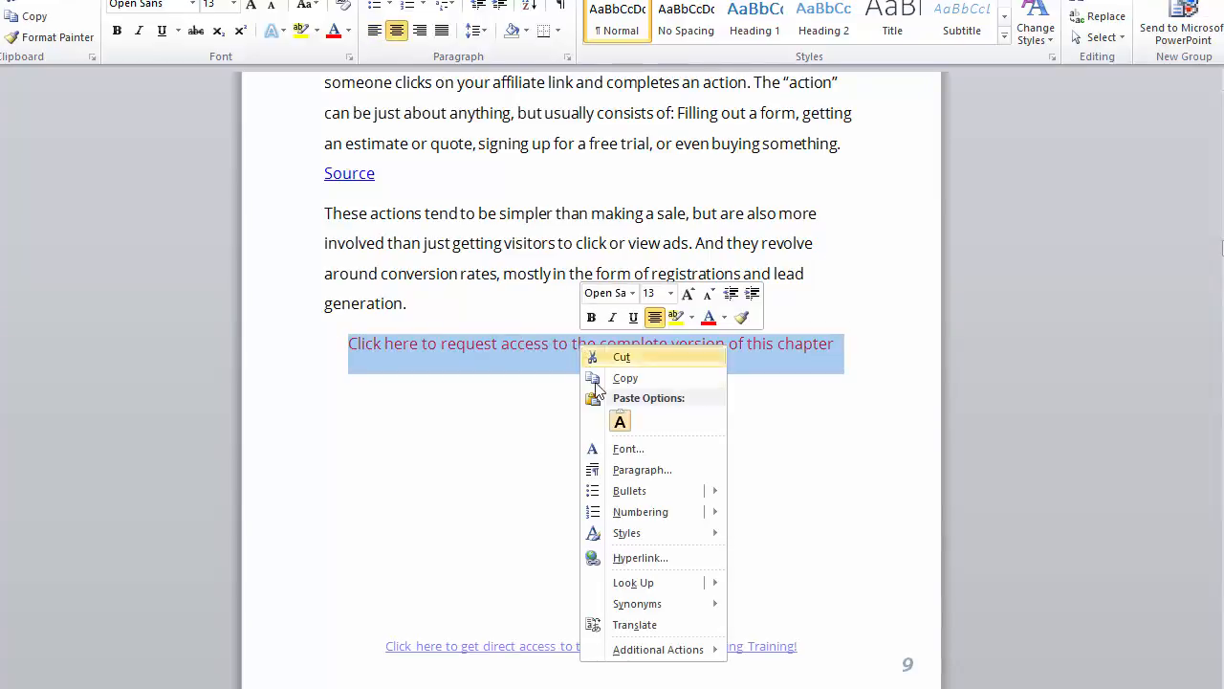
left_click(627, 558)
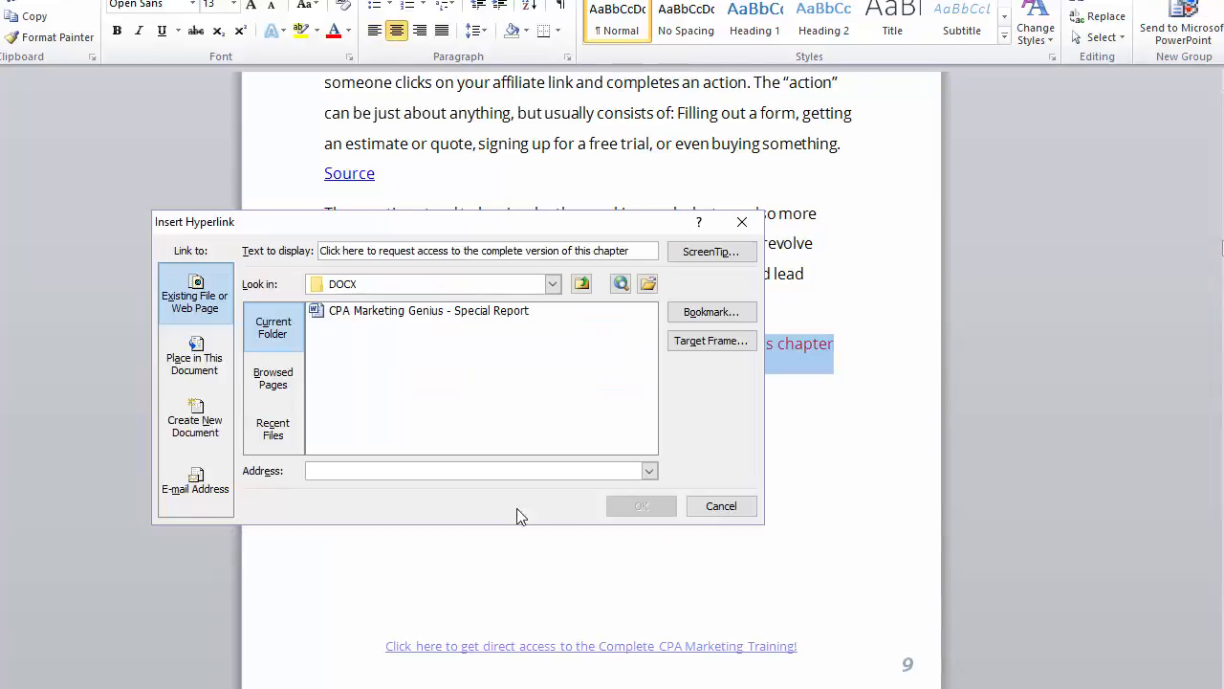
type("ht")
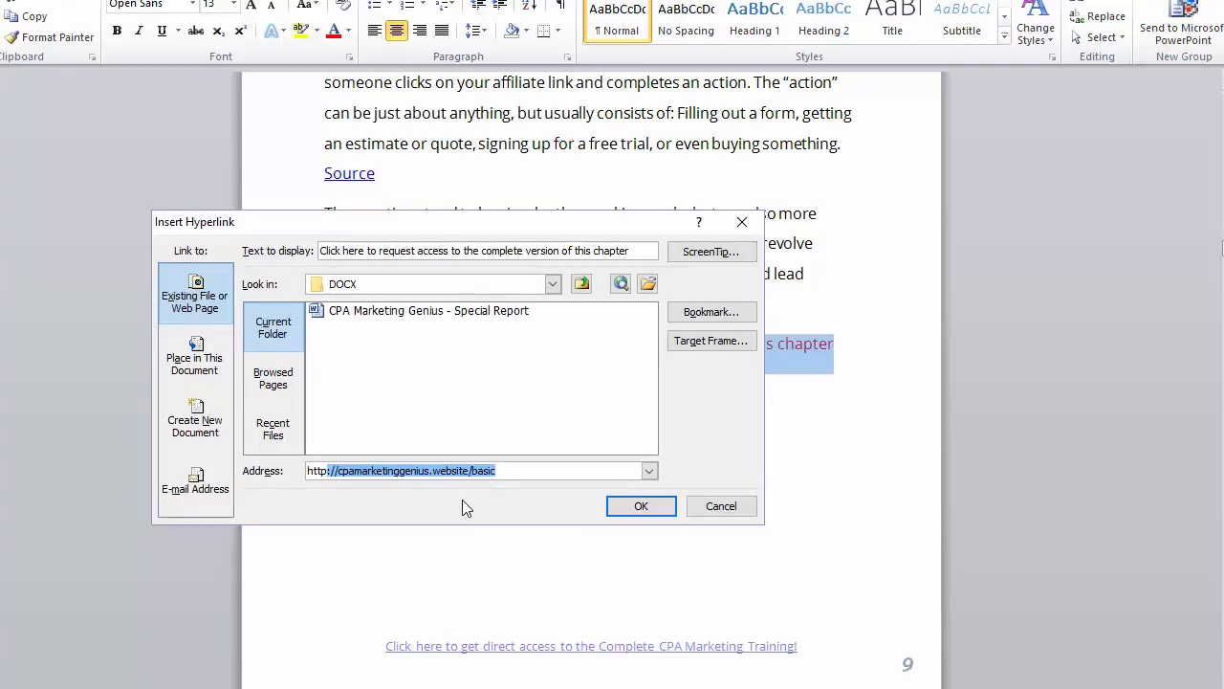
type("tp")
key("Return")
key("Return")
Step: Link the red request lines on pages 15 and 16 to the same /basic address
scroll(686, 359, "down", 20)
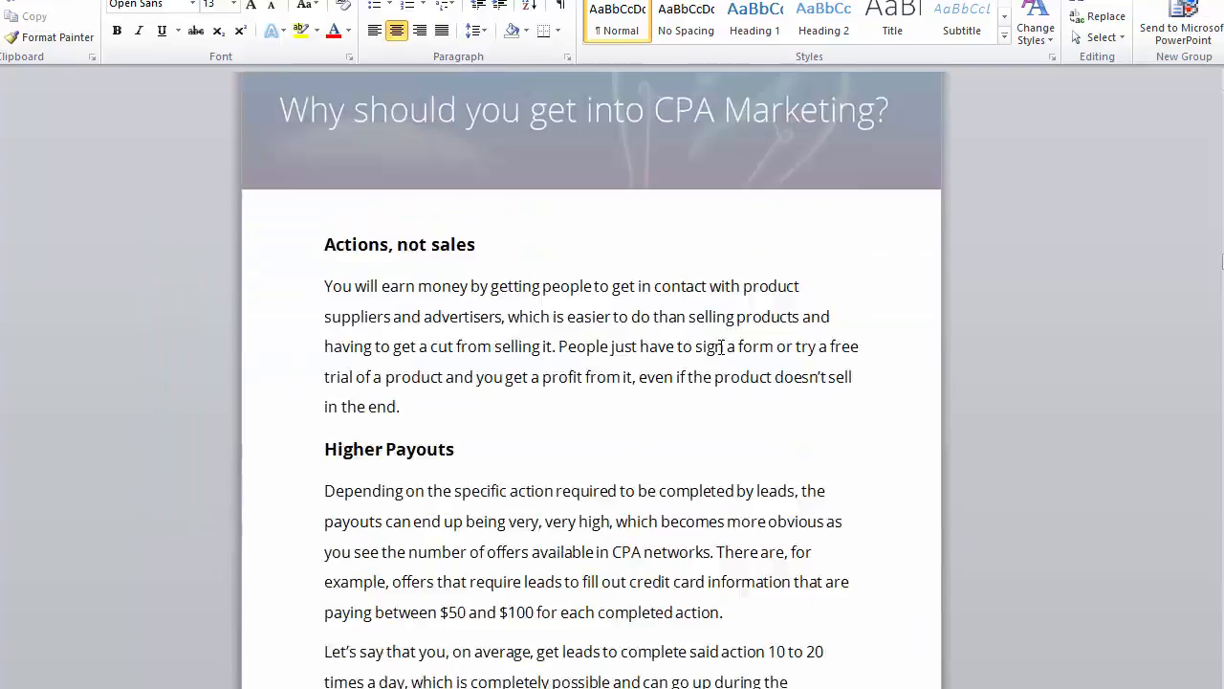
scroll(721, 346, "down", 15)
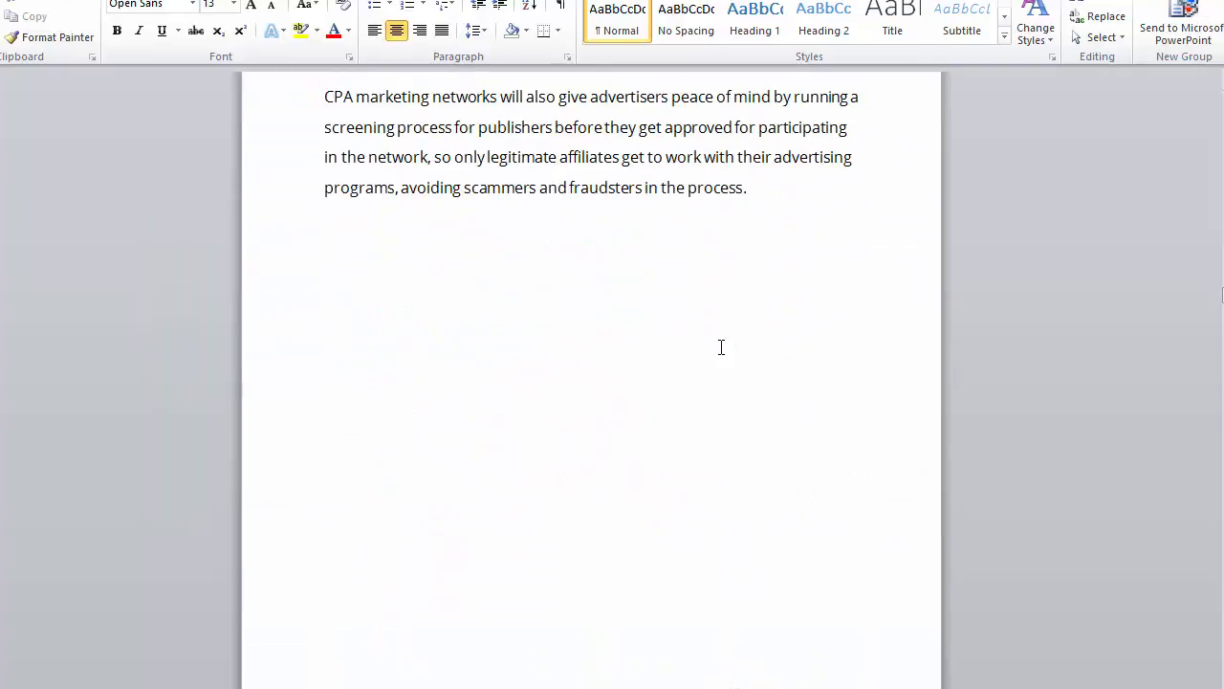
scroll(1100, 371, "down", 15)
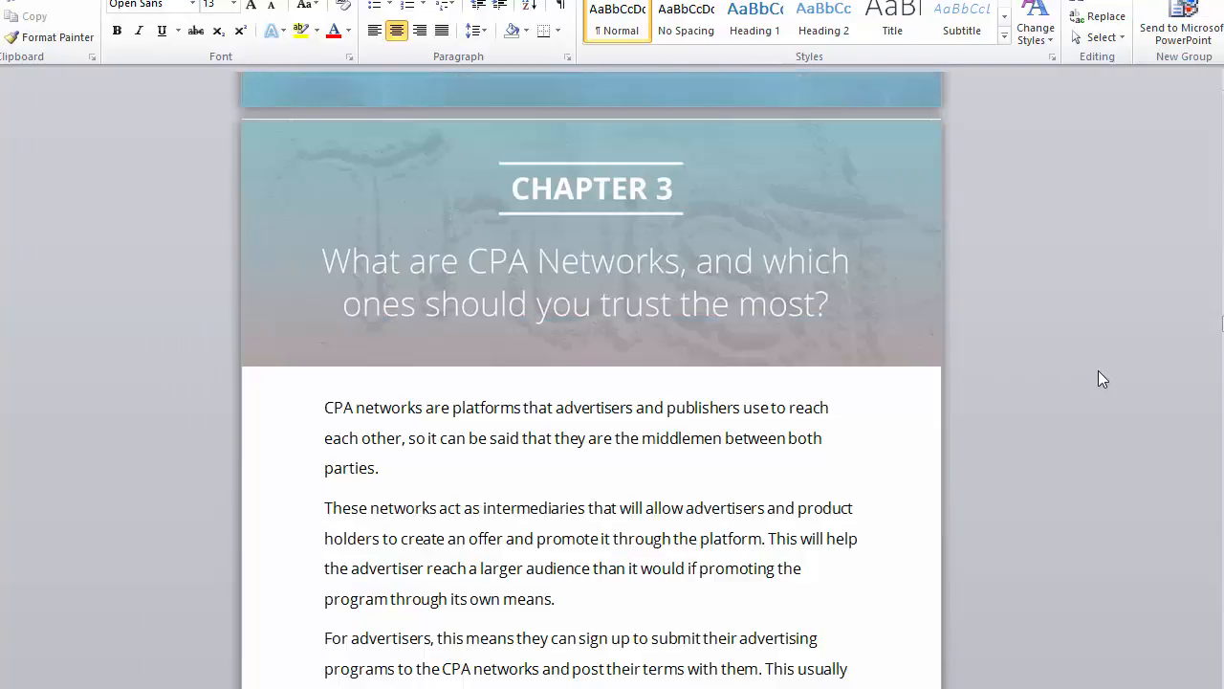
scroll(1102, 380, "down", 10)
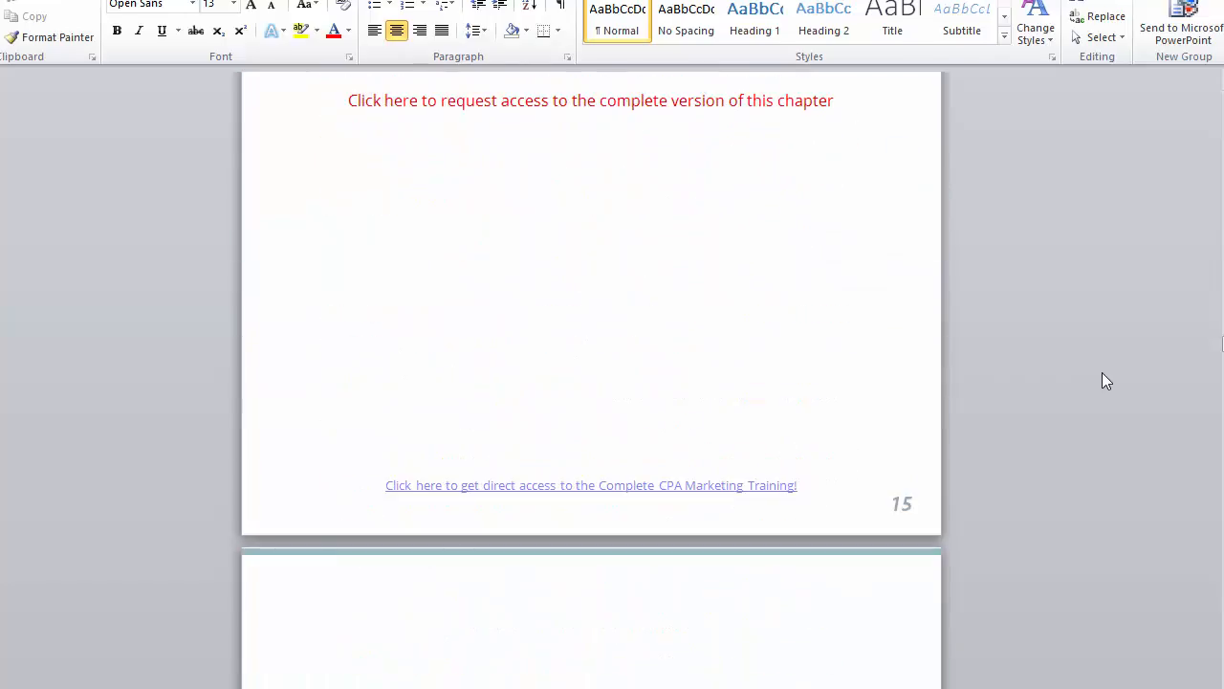
scroll(1101, 373, "up", 8)
scroll(794, 318, "up", 2)
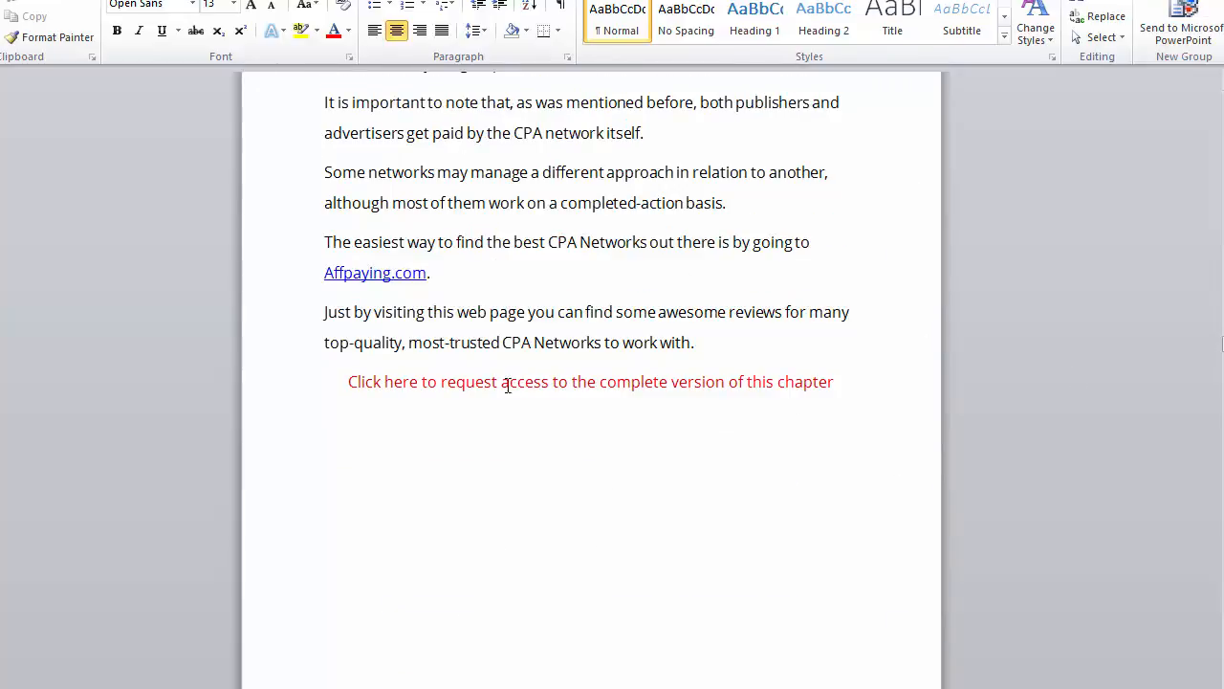
triple_click(503, 388)
key("ctrl+k")
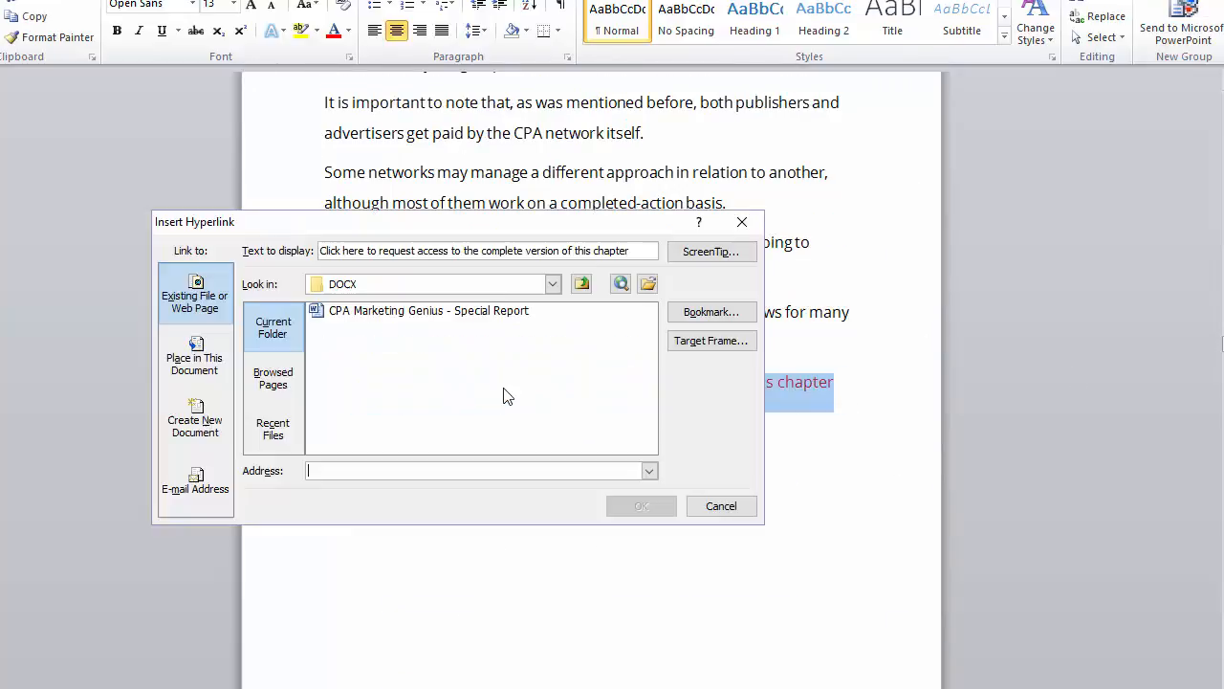
type("h")
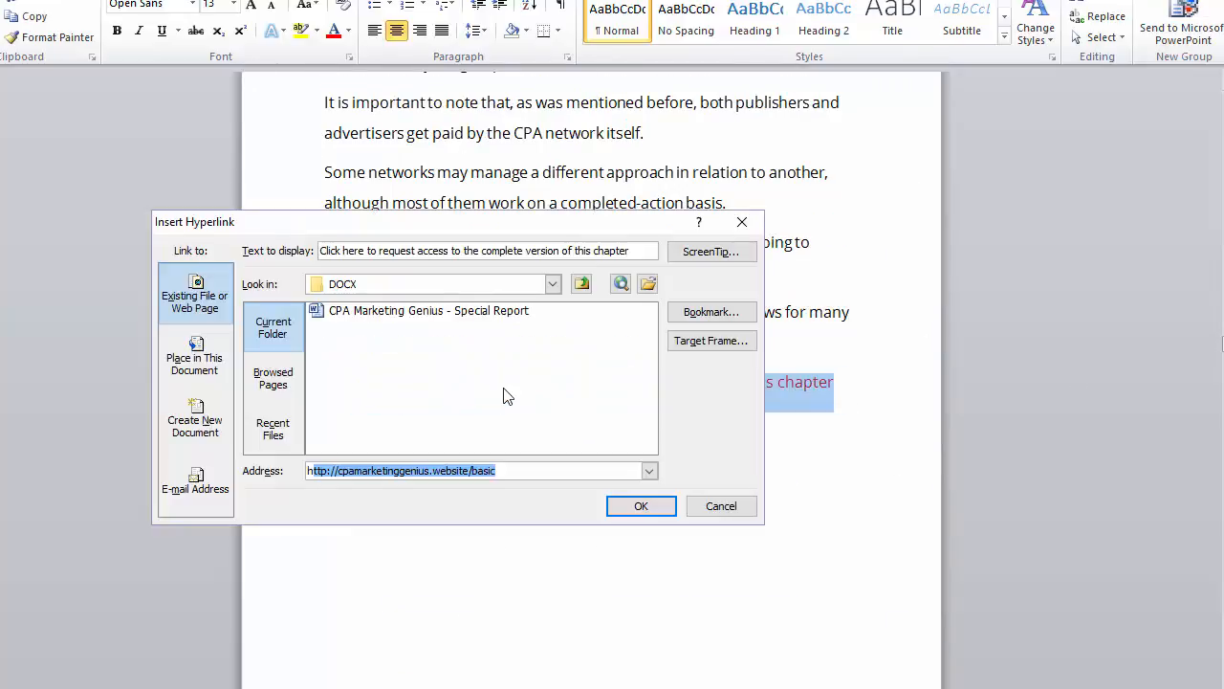
key("Return")
key("Return")
scroll(1048, 303, "down", 5)
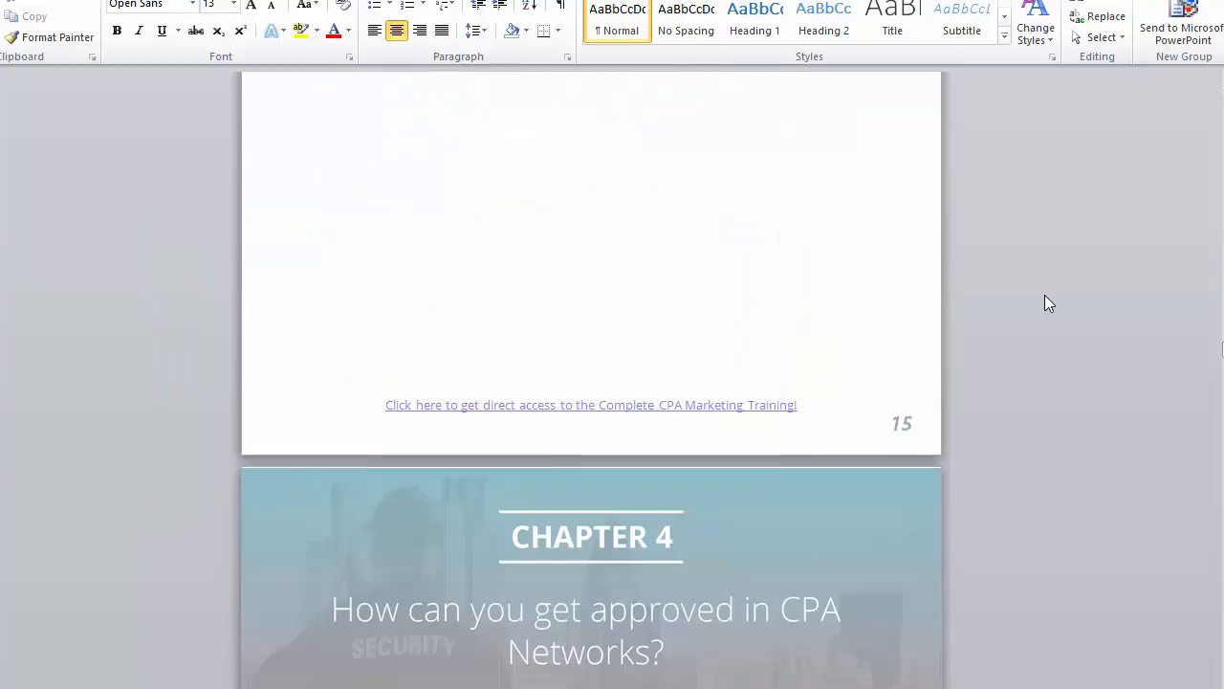
scroll(1044, 303, "down", 10)
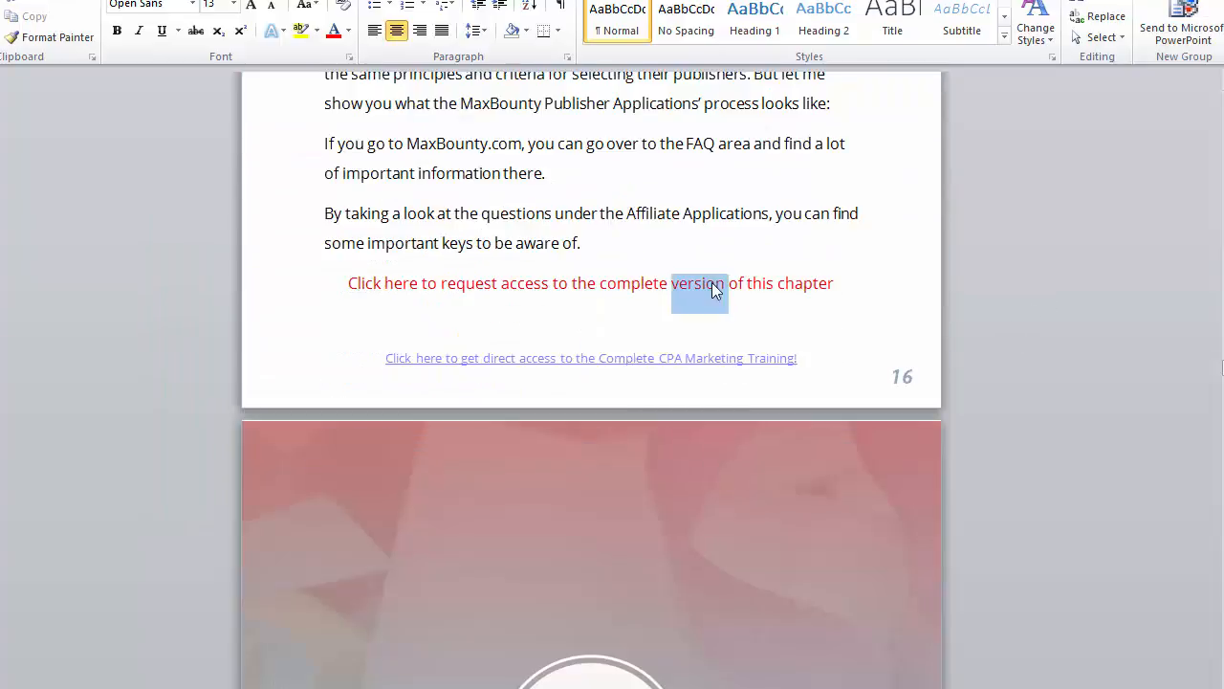
triple_click(712, 282)
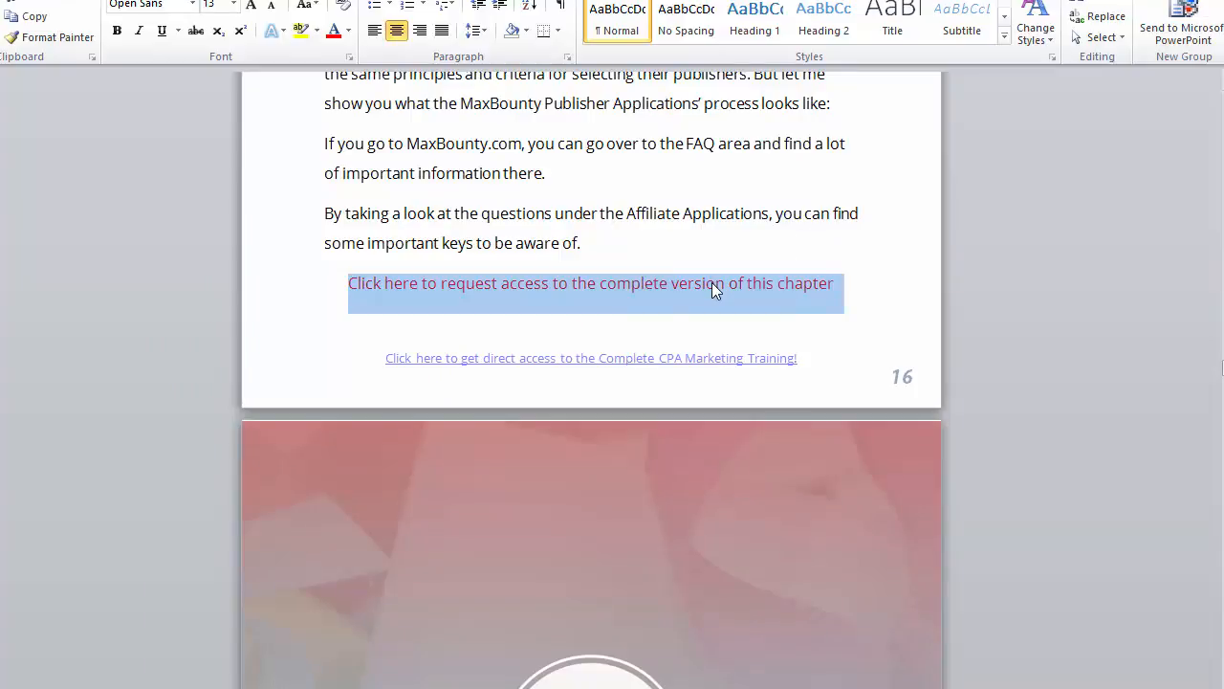
key("ctrl+k")
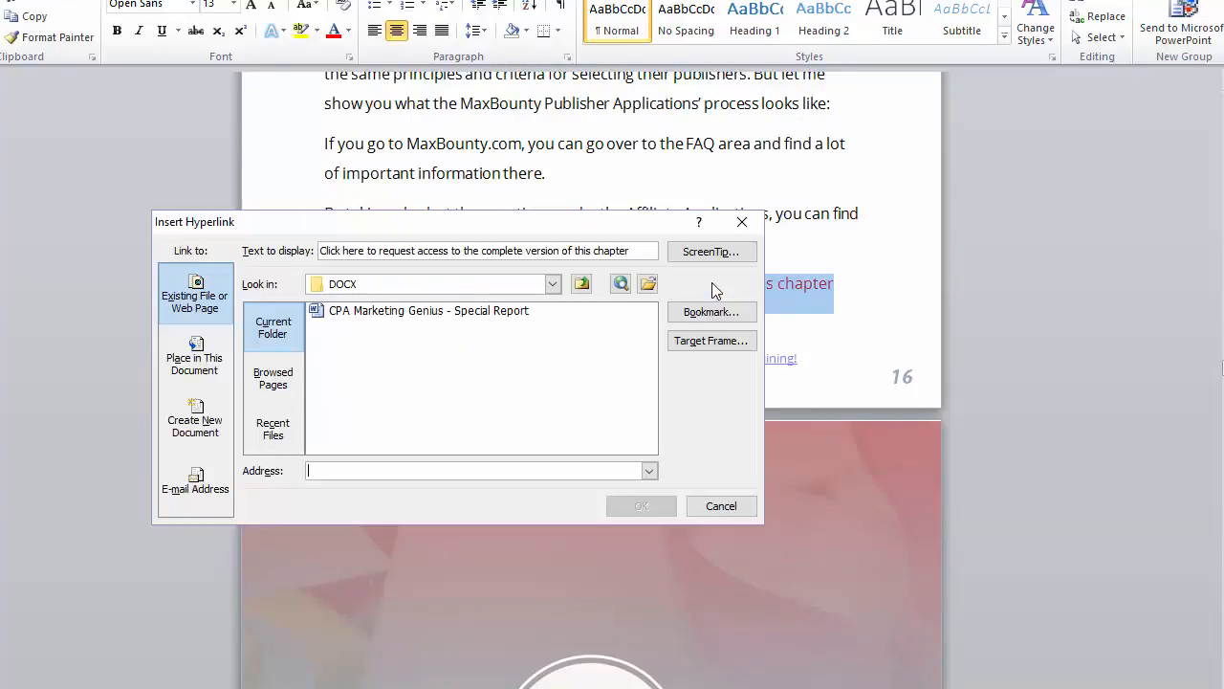
key("ctrl+v")
key("Return")
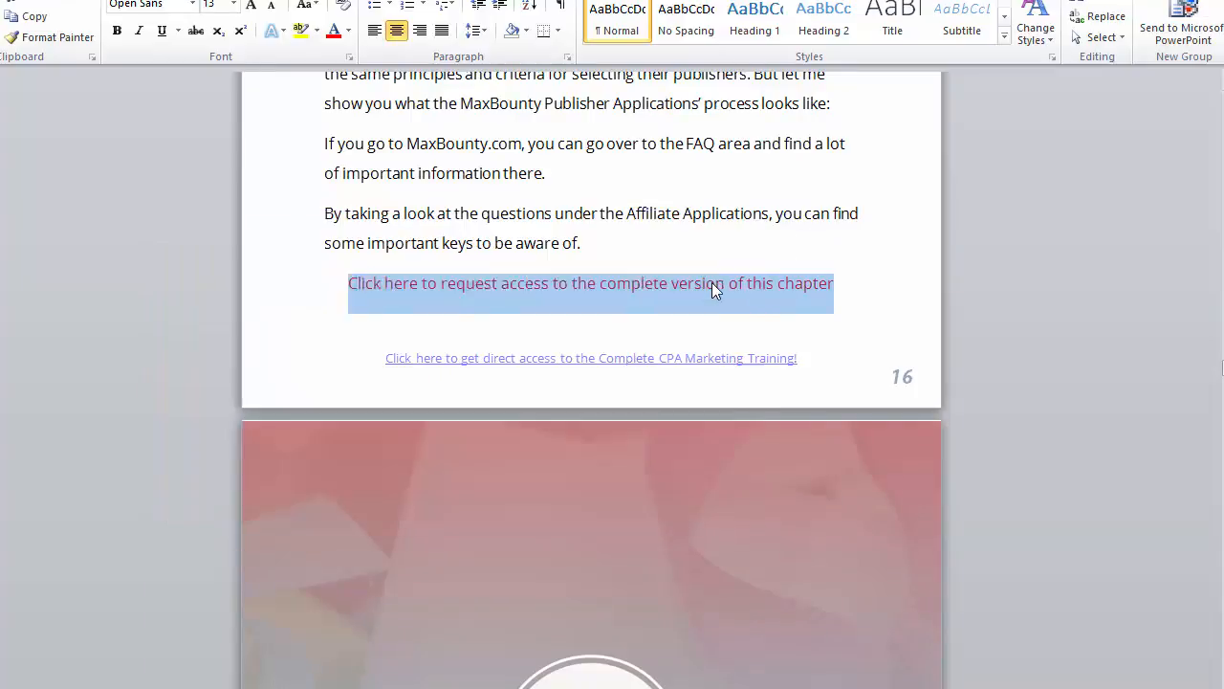
key("Right")
Step: Link the red request lines on pages 18 and 19 to the /basic address
scroll(886, 198, "down", 3)
scroll(887, 198, "down", 15)
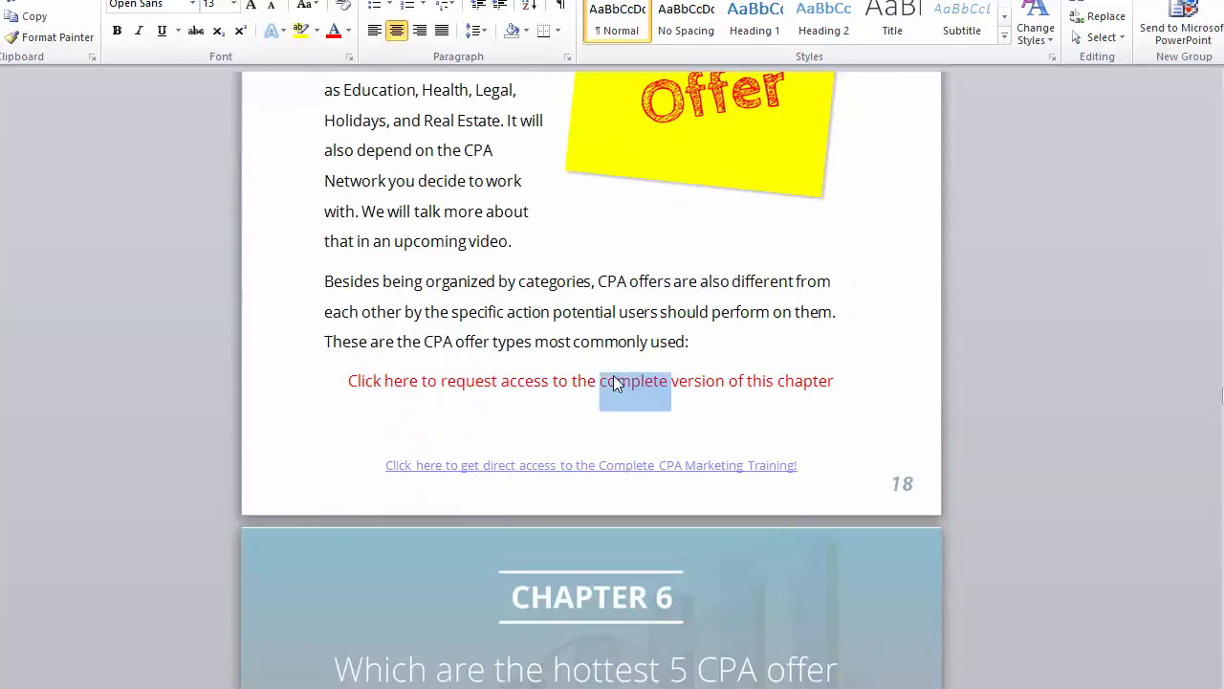
triple_click(618, 380)
key("ctrl+k")
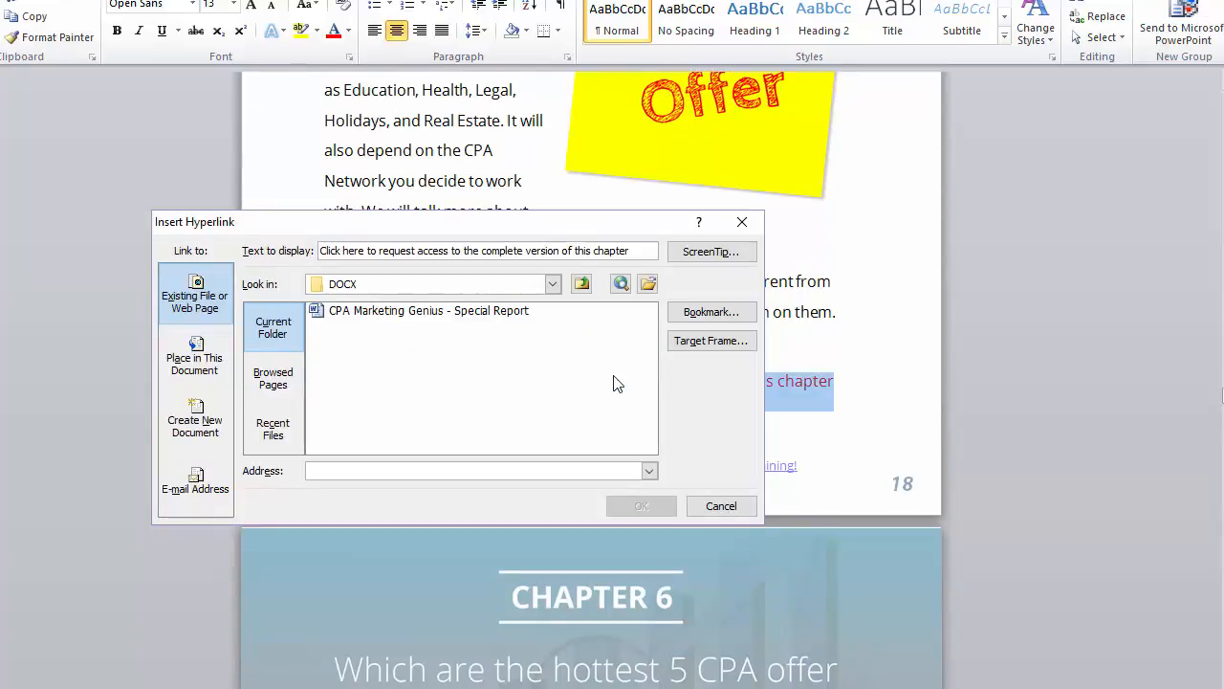
key("ctrl+v")
key("Return")
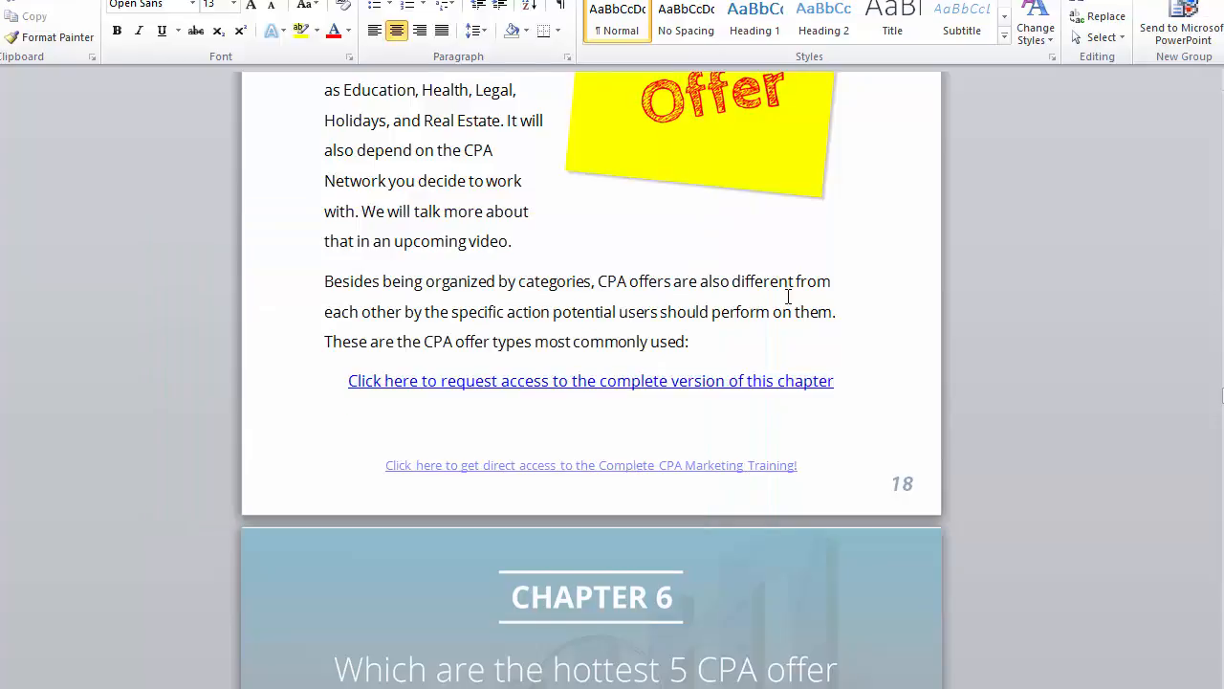
scroll(787, 287, "down", 8)
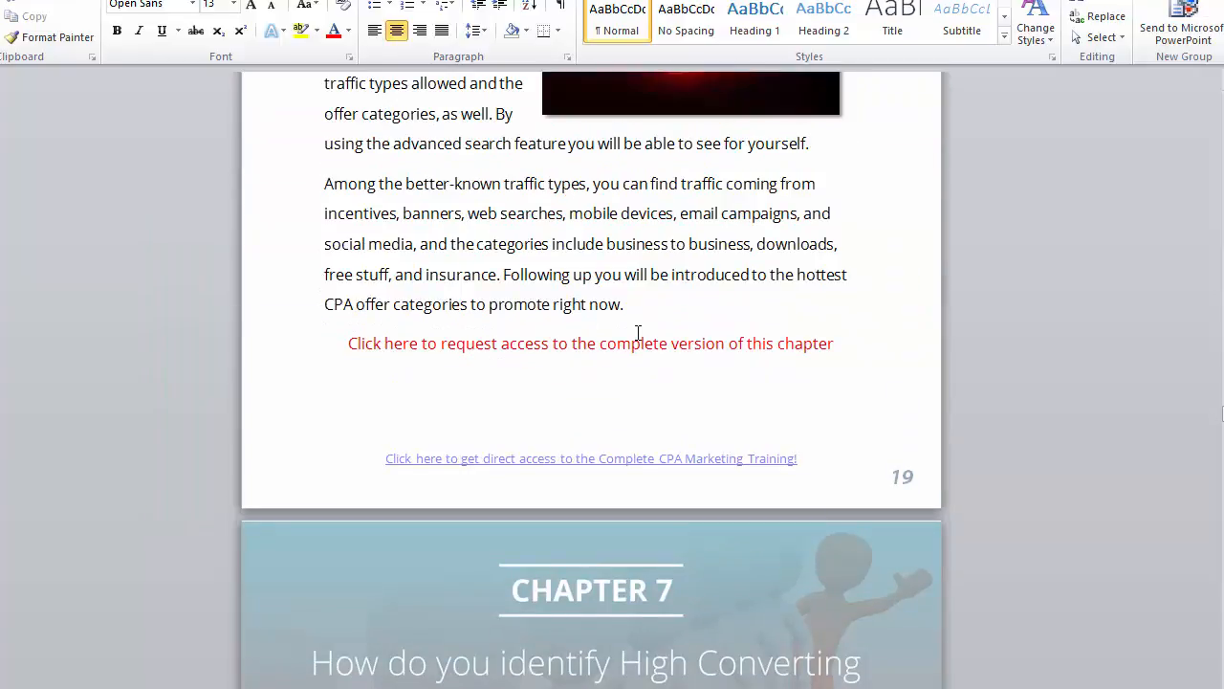
triple_click(638, 332)
triple_click(633, 349)
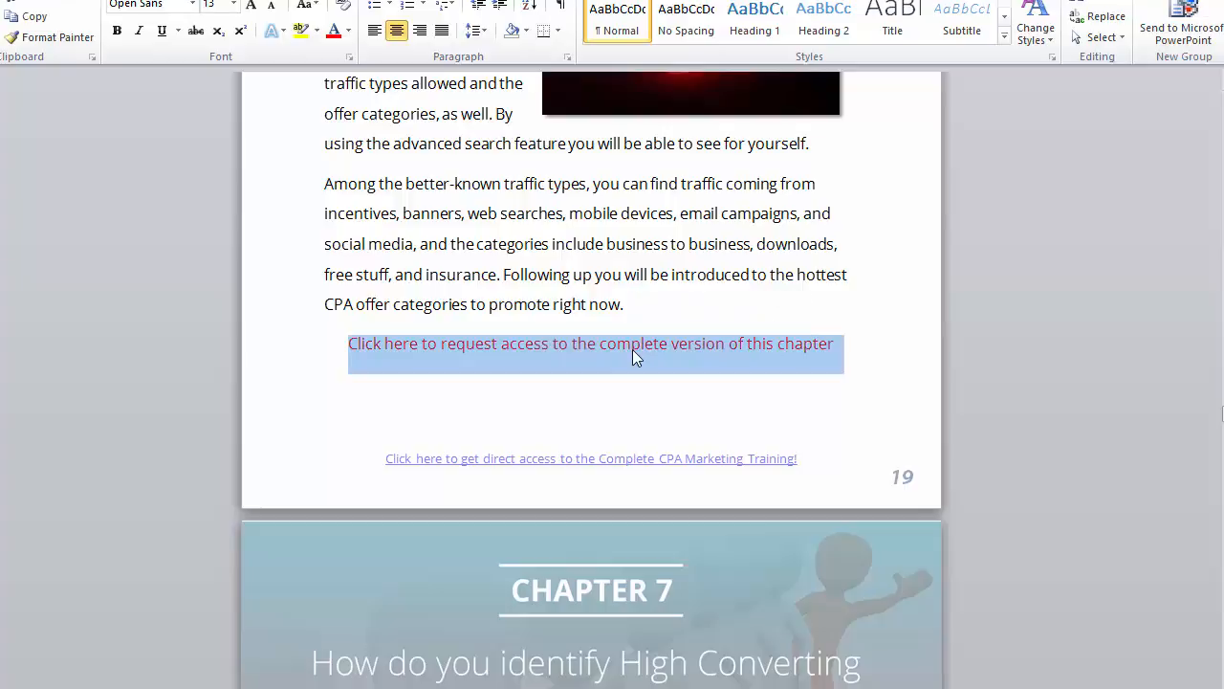
key("ctrl+k")
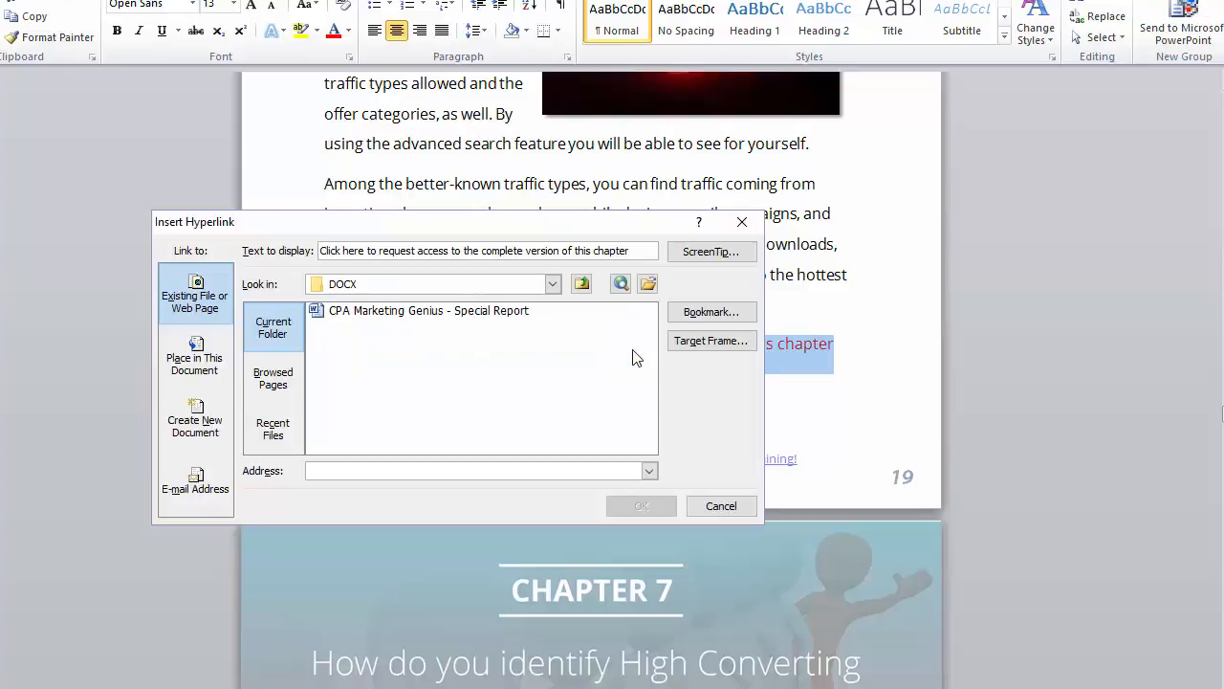
type("h")
key("Return")
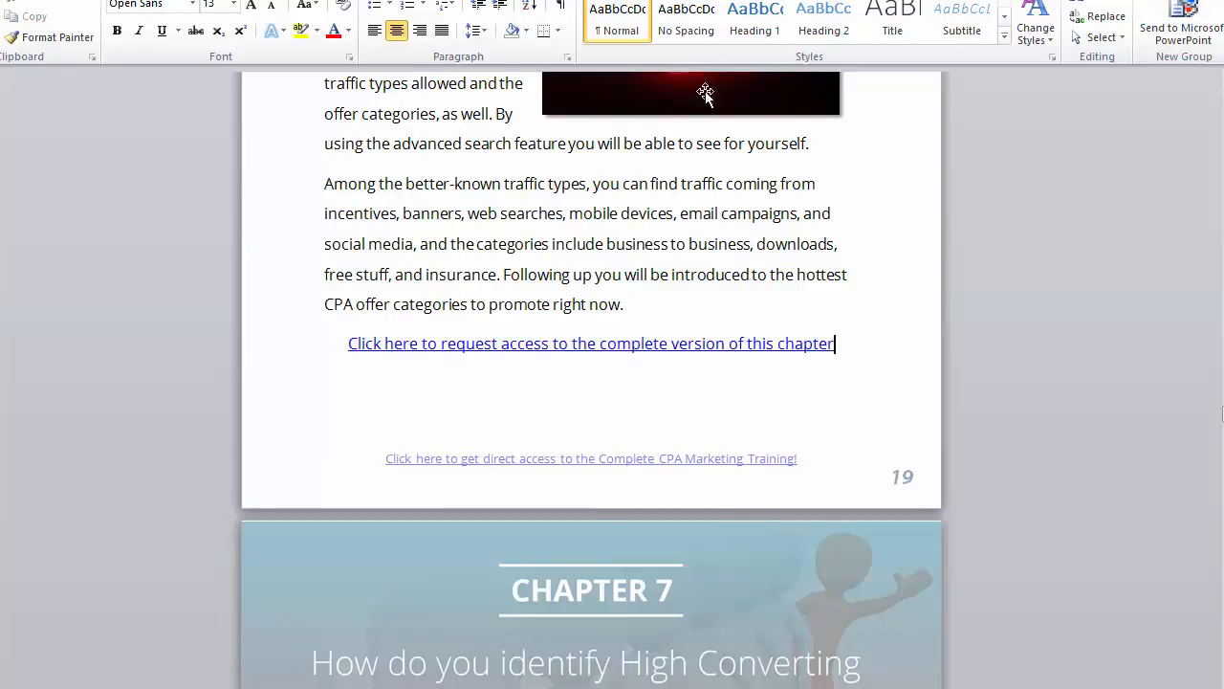
Step: Copy the new blue hyperlink line and paste it over the red line on page 20
scroll(989, 268, "down", 4)
scroll(854, 277, "up", 2)
scroll(847, 264, "up", 3)
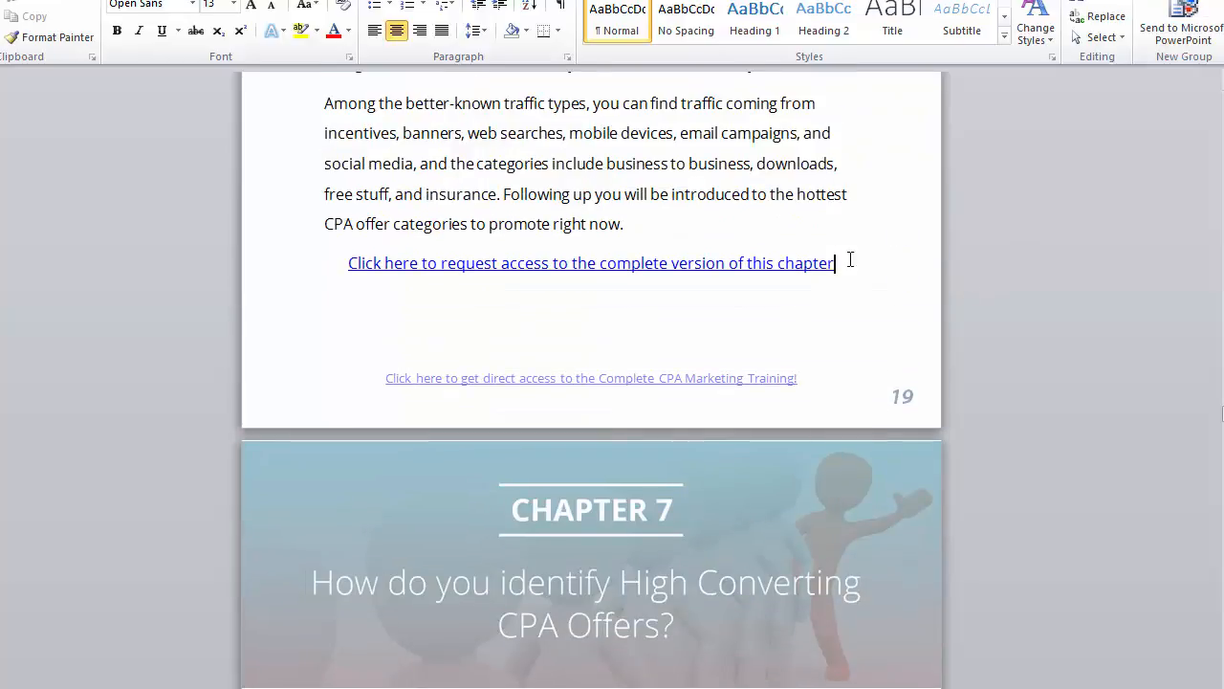
left_click_drag(849, 262, 336, 273)
key("ctrl+c")
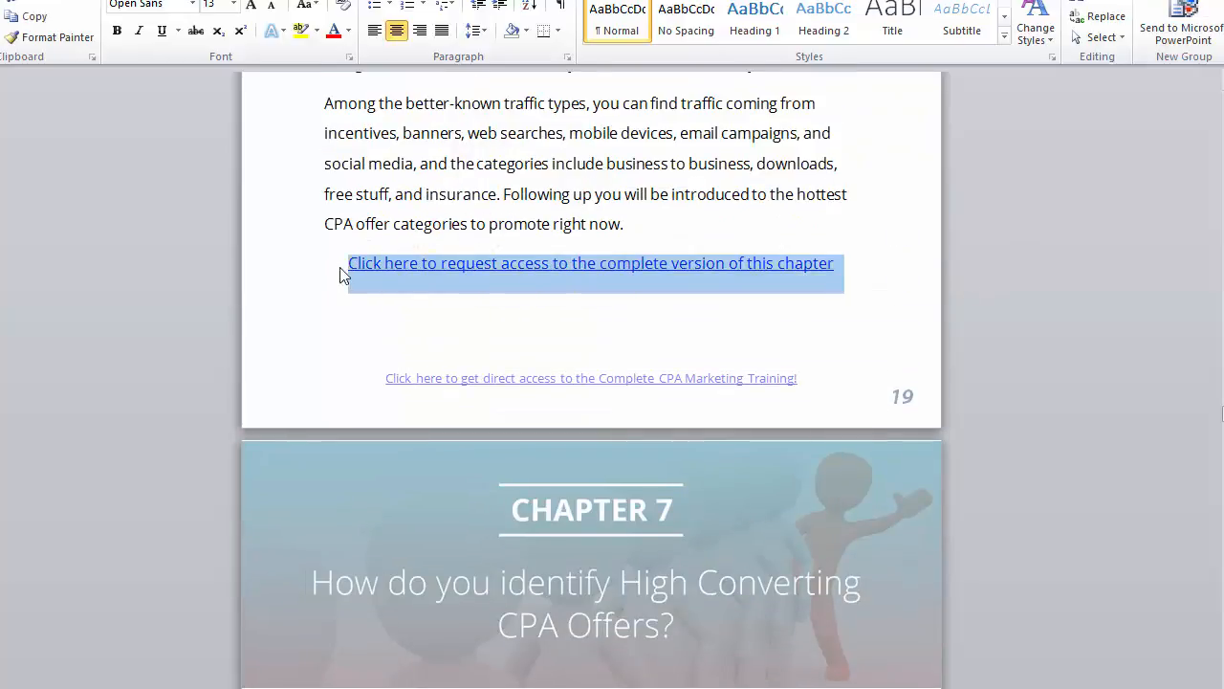
scroll(418, 326, "down", 10)
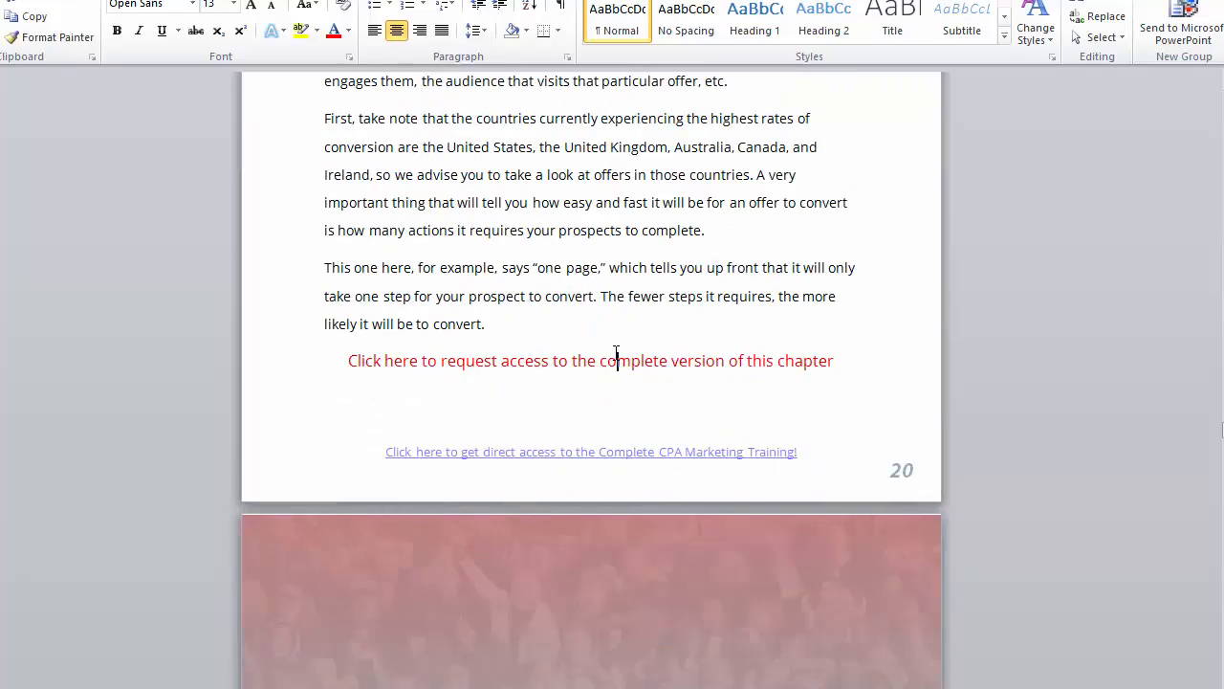
triple_click(616, 354)
key("ctrl+v")
Step: Paste the copied hyperlink over the red request lines on pages 22, 23, 24, 27 and 28
scroll(616, 353, "down", 10)
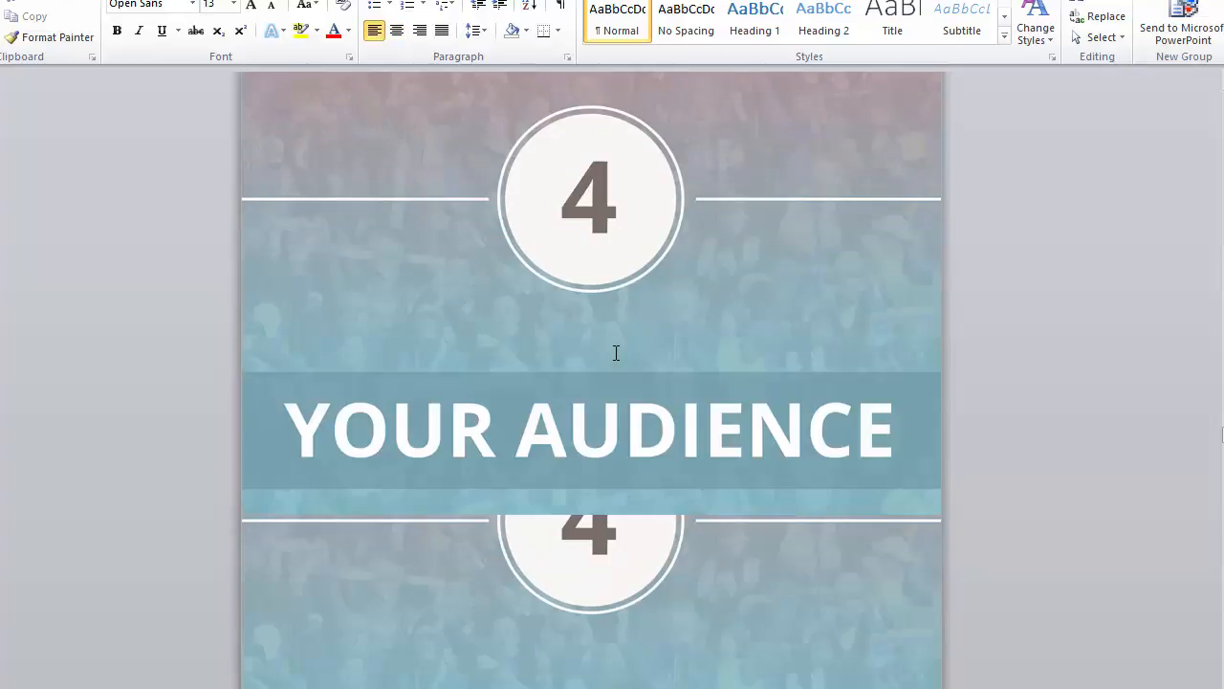
scroll(616, 354, "down", 10)
left_click(601, 395)
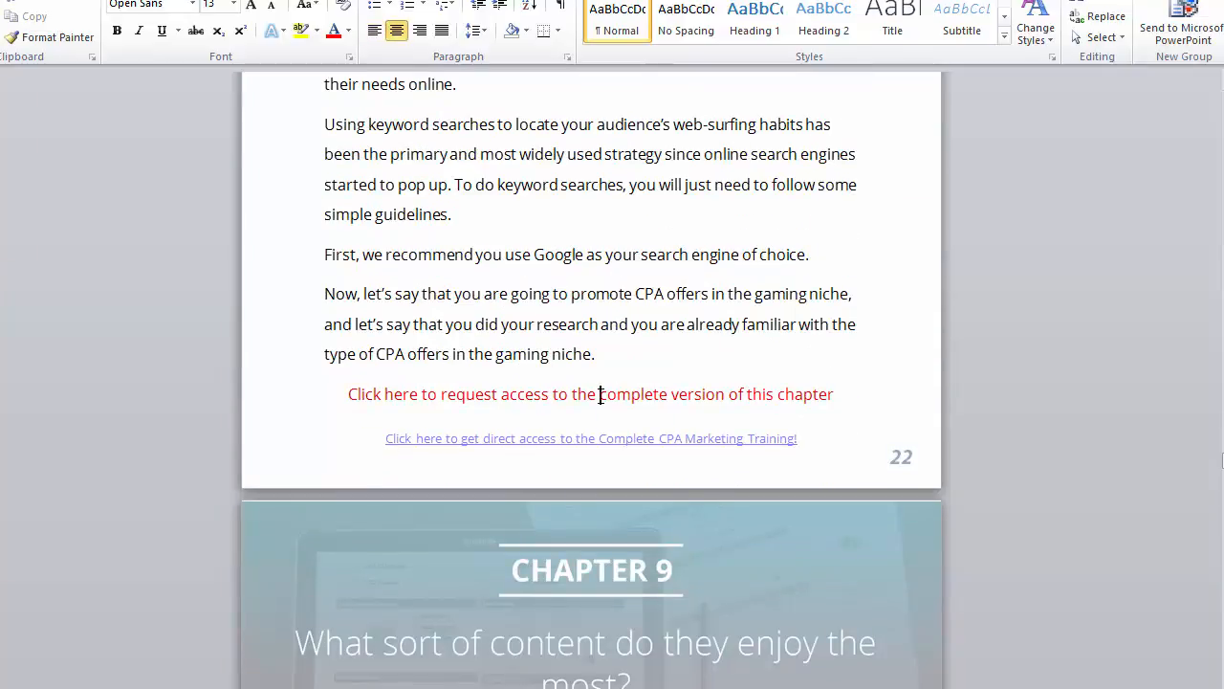
triple_click(601, 396)
key("ctrl+v")
scroll(597, 394, "down", 10)
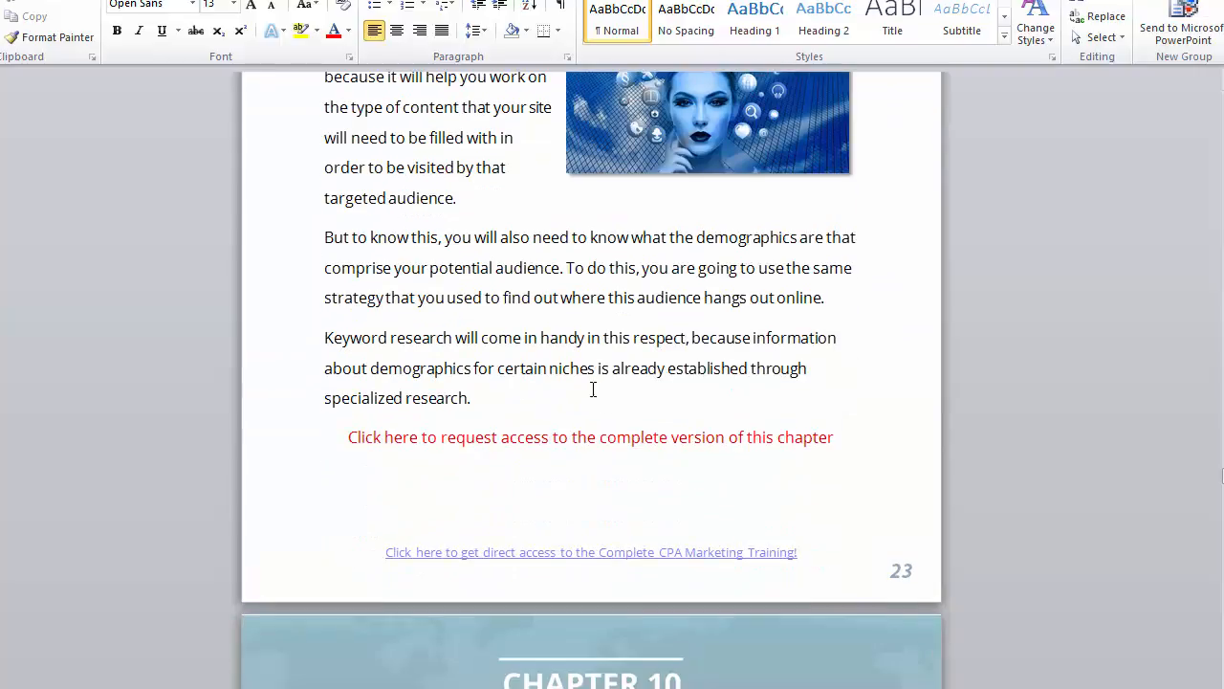
triple_click(585, 438)
key("ctrl+v")
scroll(583, 440, "down", 10)
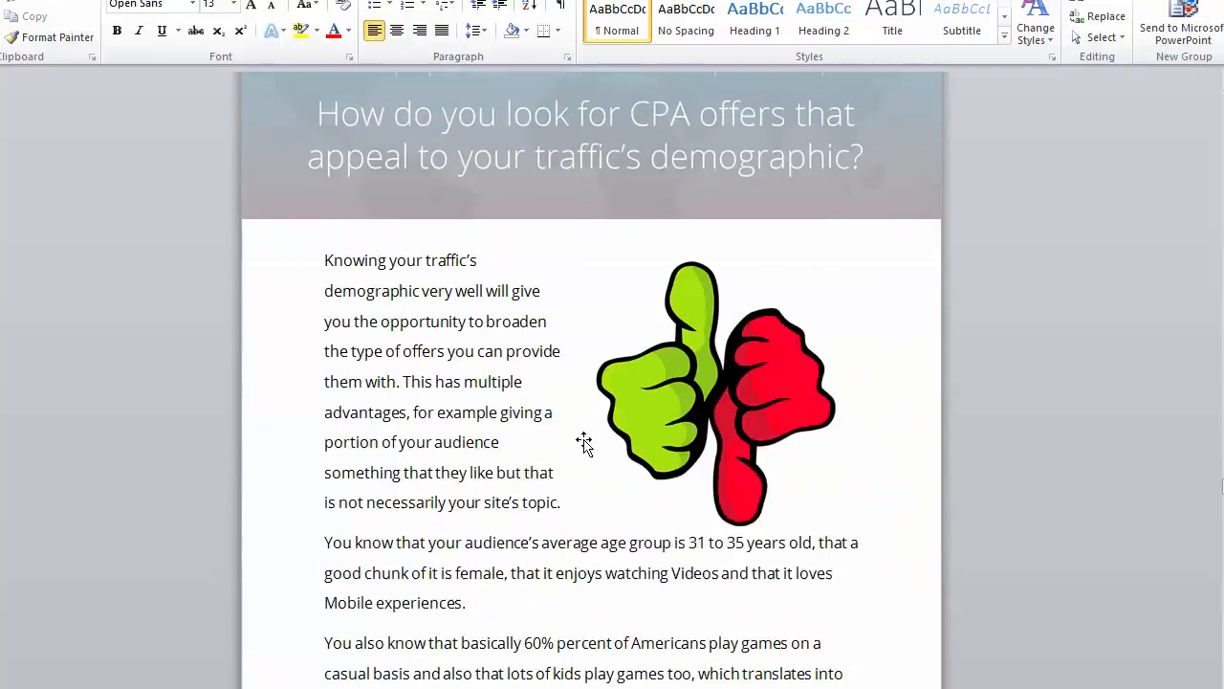
scroll(584, 440, "down", 5)
triple_click(580, 422)
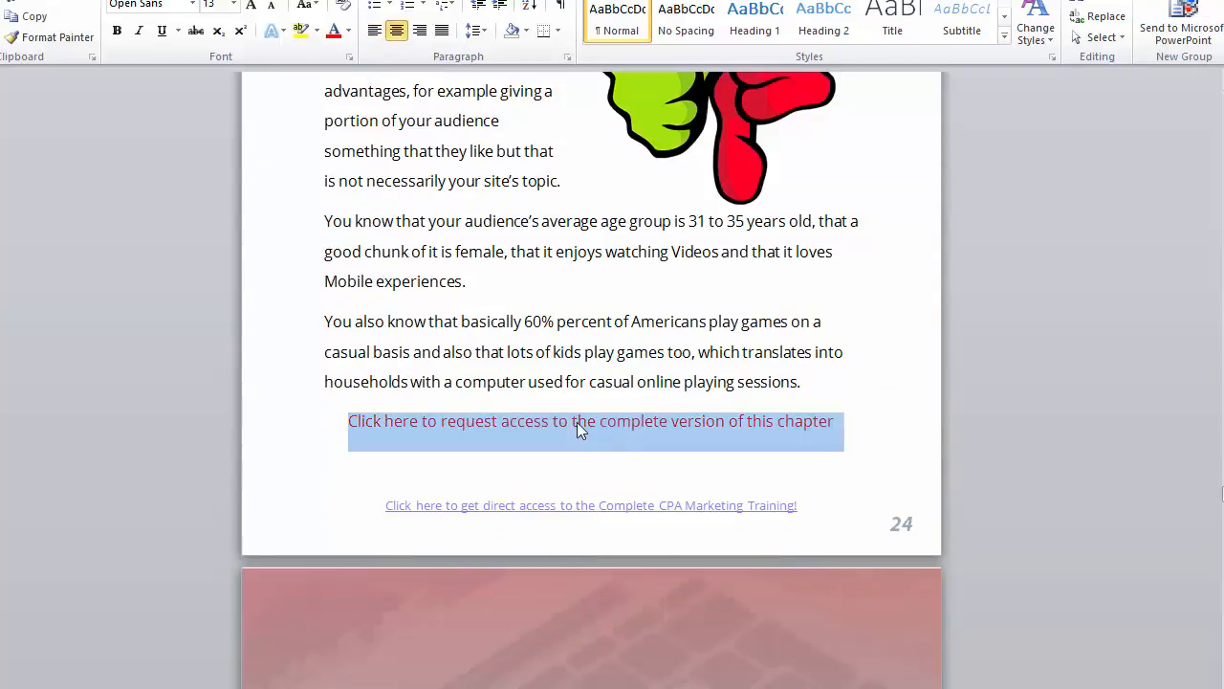
key("ctrl+v")
scroll(579, 423, "down", 6)
scroll(579, 423, "down", 15)
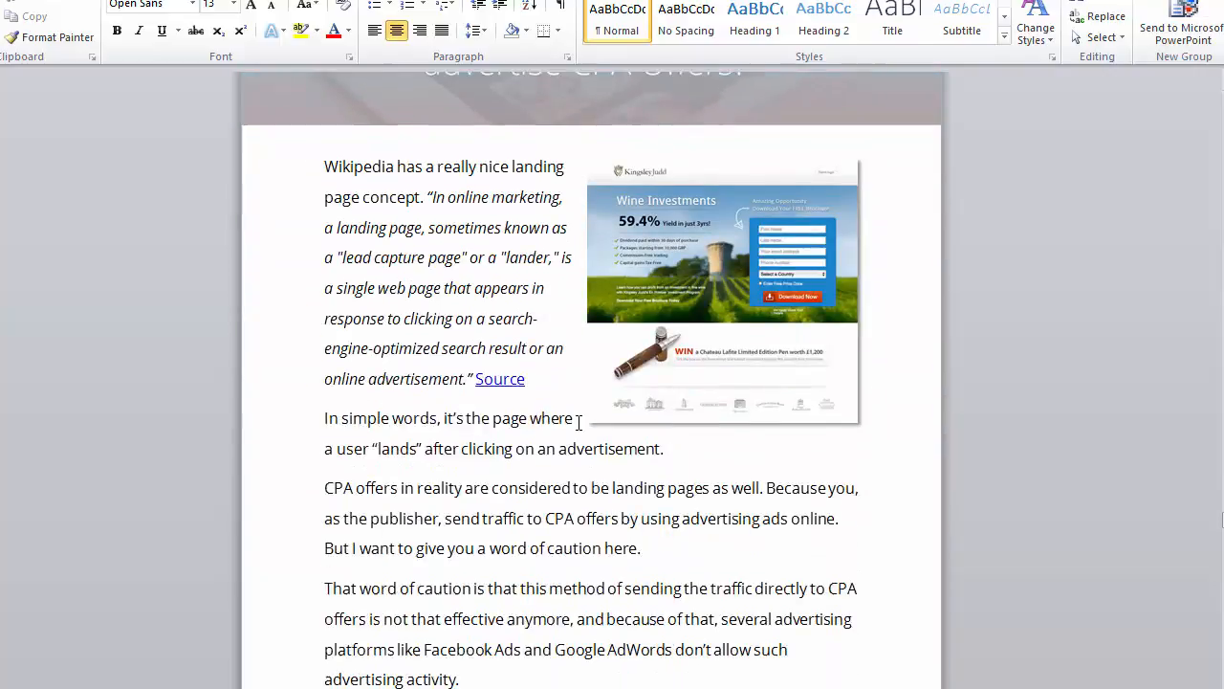
scroll(579, 423, "down", 6)
triple_click(566, 438)
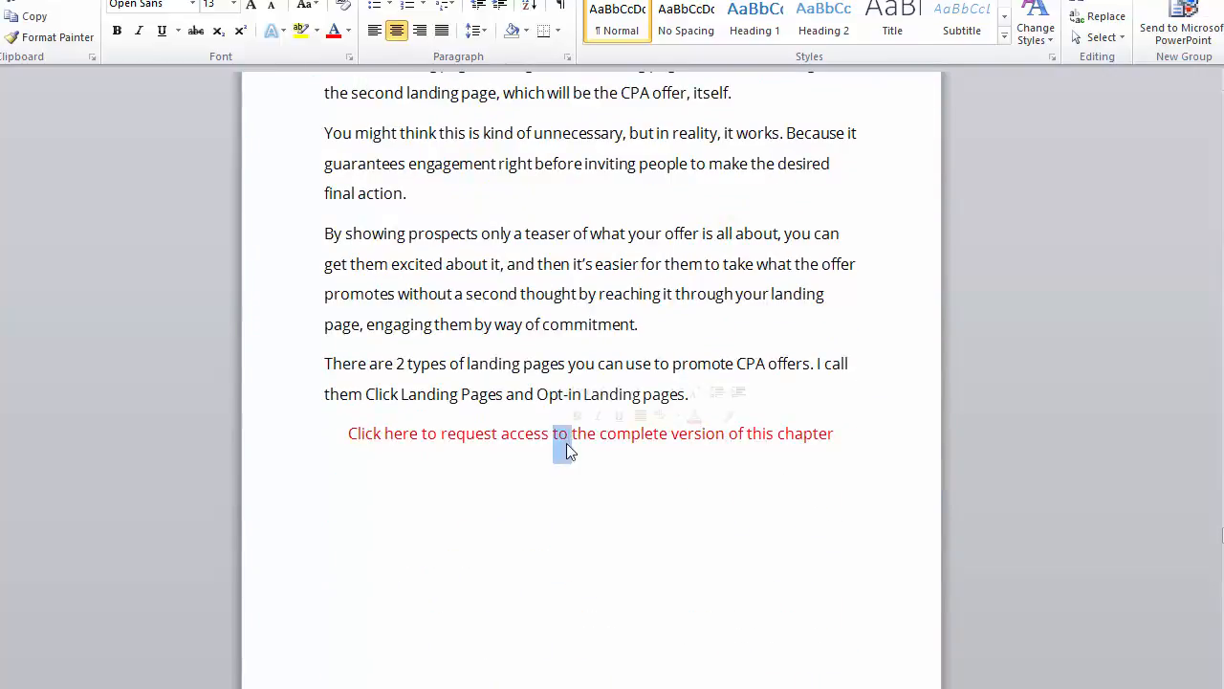
key("ctrl+v")
scroll(566, 443, "down", 15)
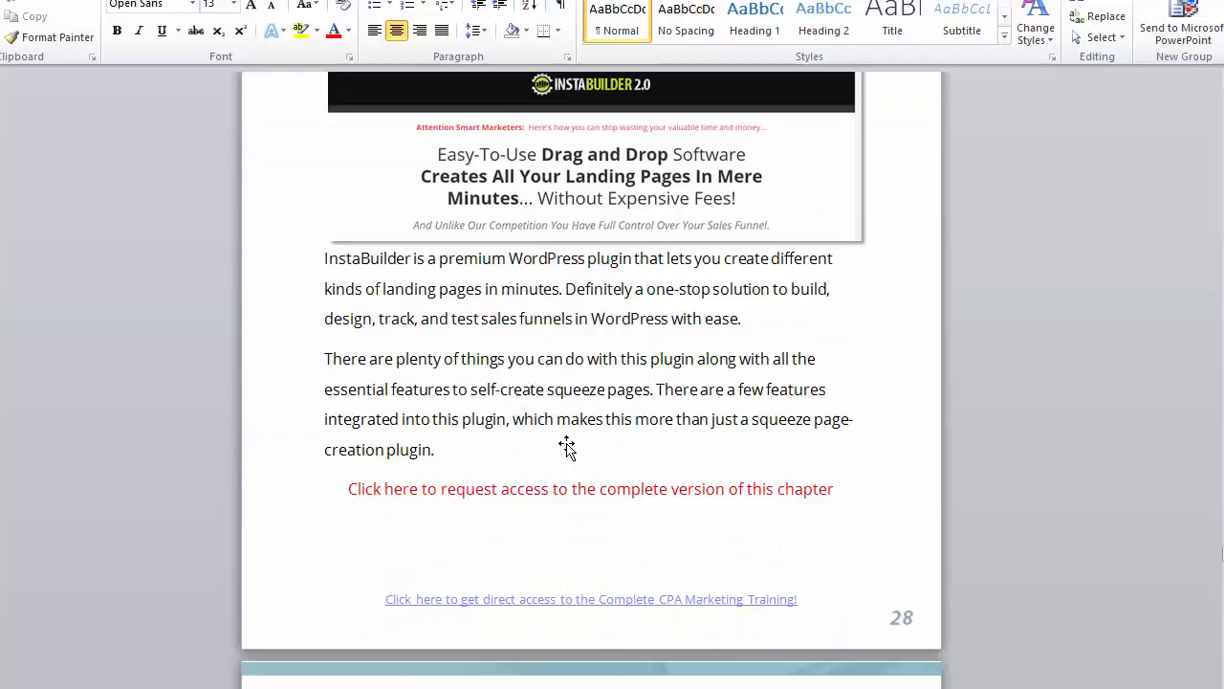
triple_click(565, 445)
key("ctrl+v")
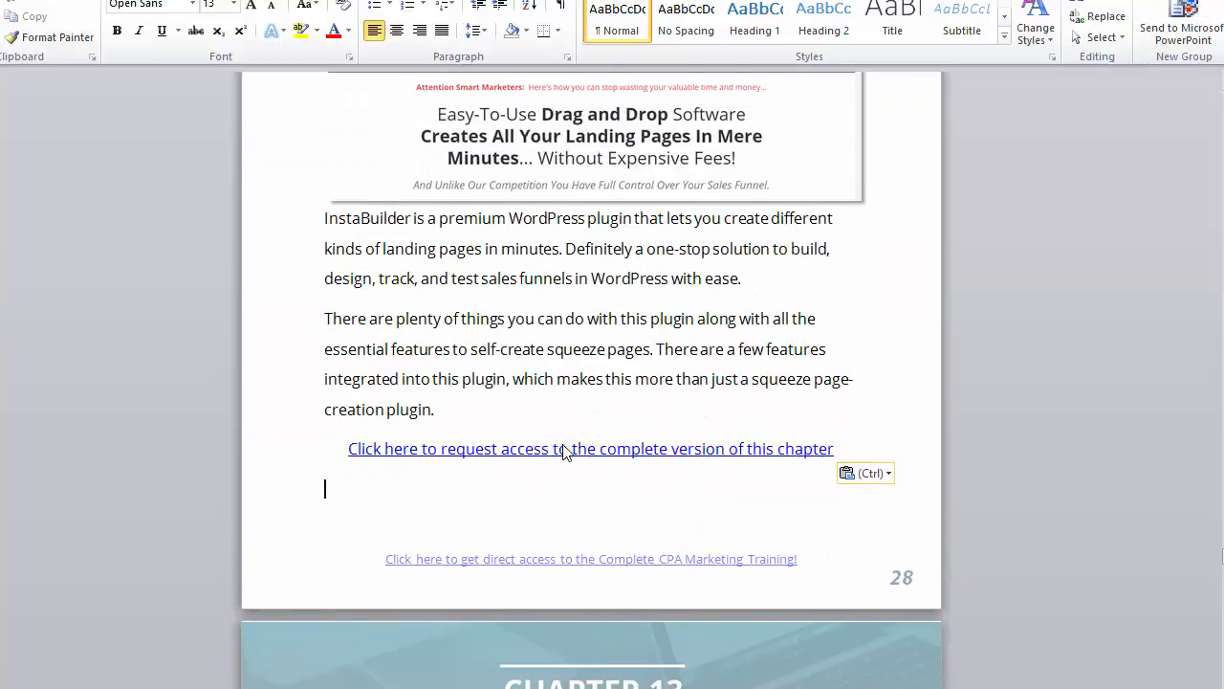
Step: Paste the copied hyperlink over the red request lines on pages 29, 31, 34 and 36
scroll(565, 444, "down", 10)
scroll(566, 459, "down", 5)
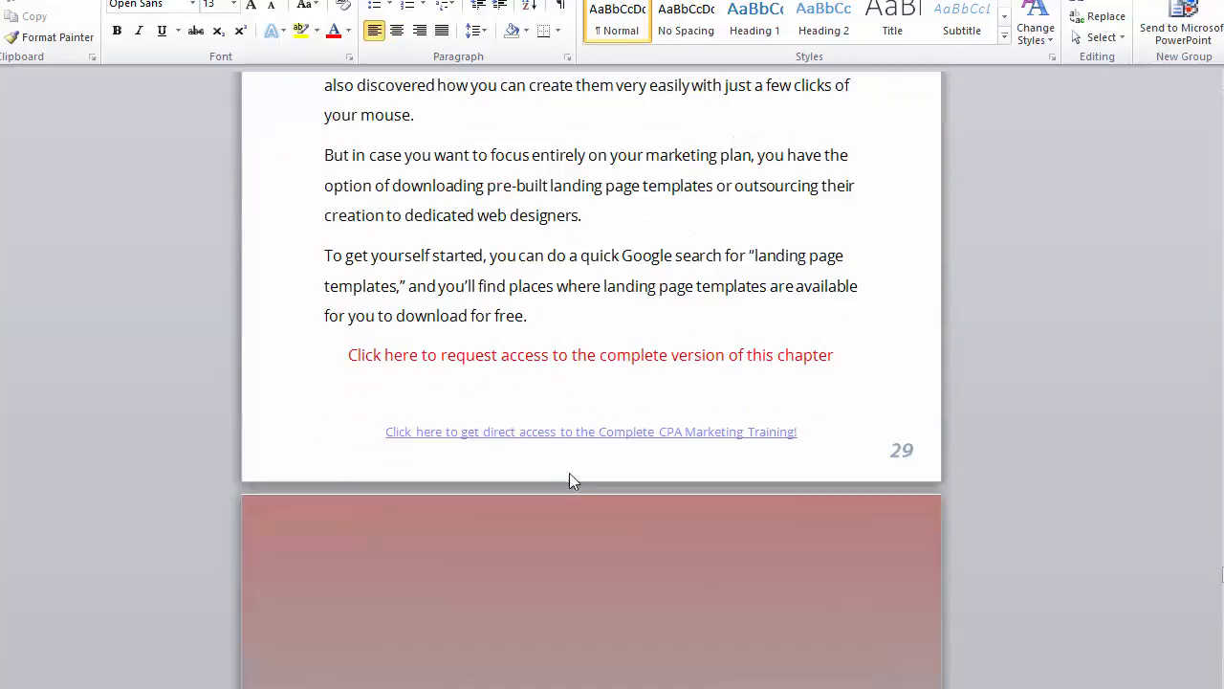
triple_click(569, 355)
type("Click here to request access to the complete version of this chapter")
scroll(568, 353, "down", 15)
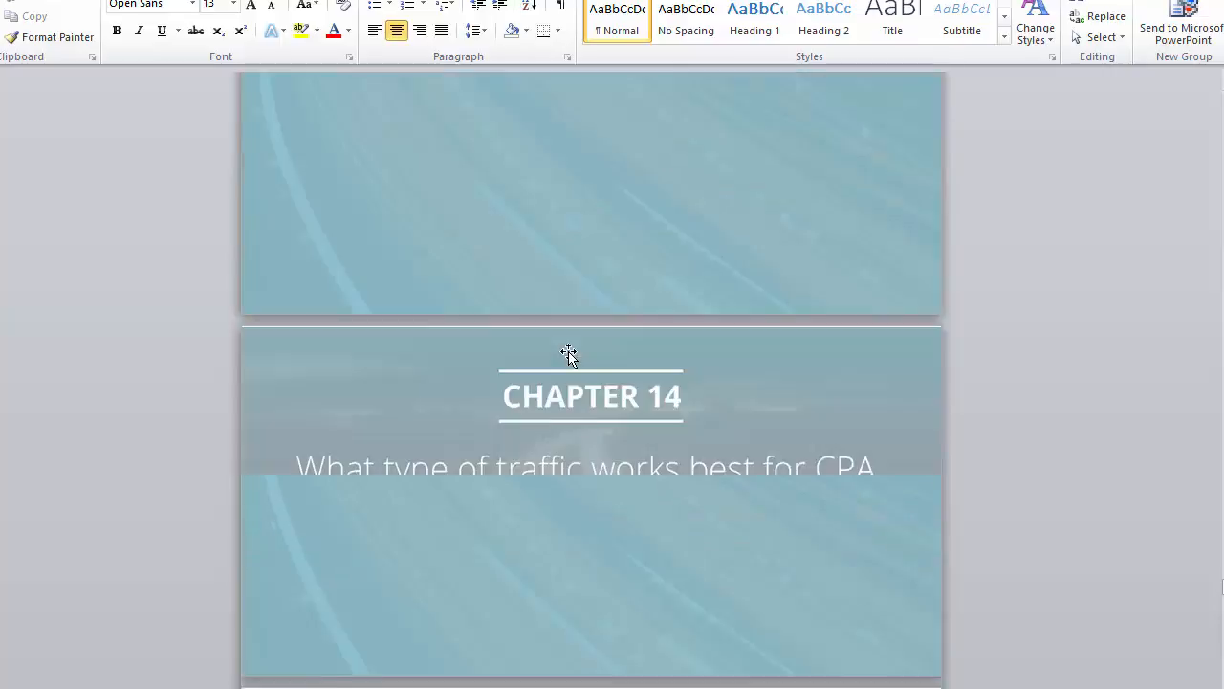
scroll(568, 355, "down", 10)
triple_click(563, 415)
type("Click here to request access to the complete version of this chapter")
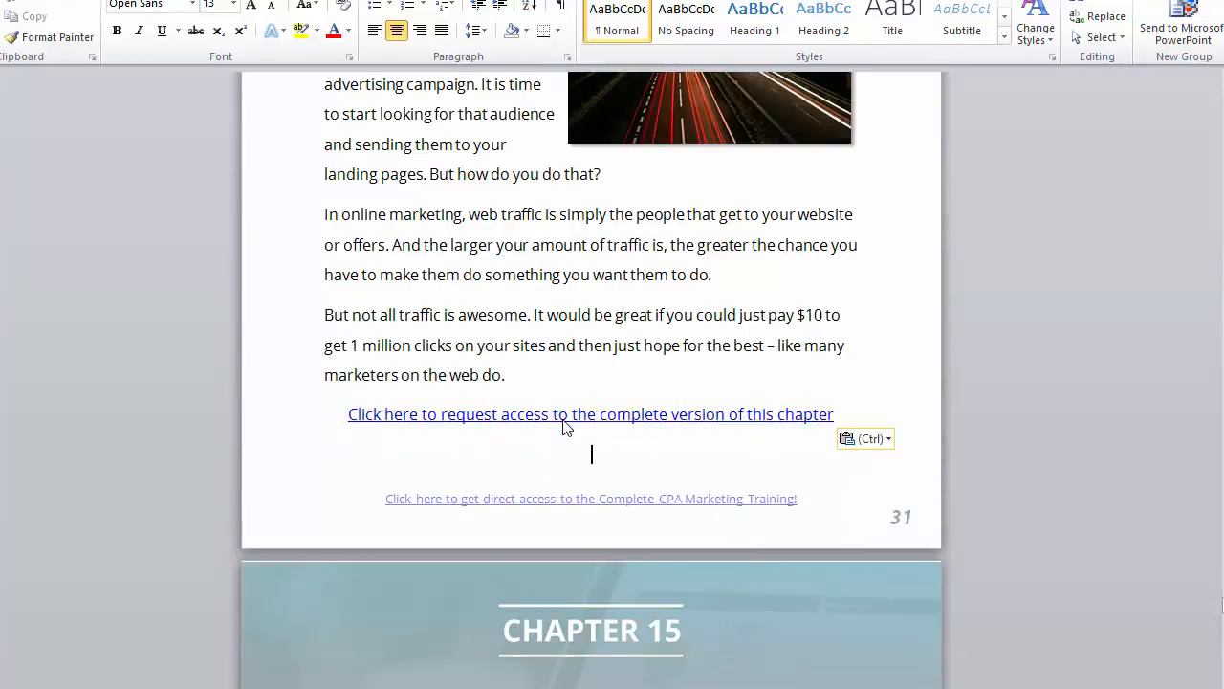
scroll(564, 421, "down", 20)
scroll(563, 419, "down", 15)
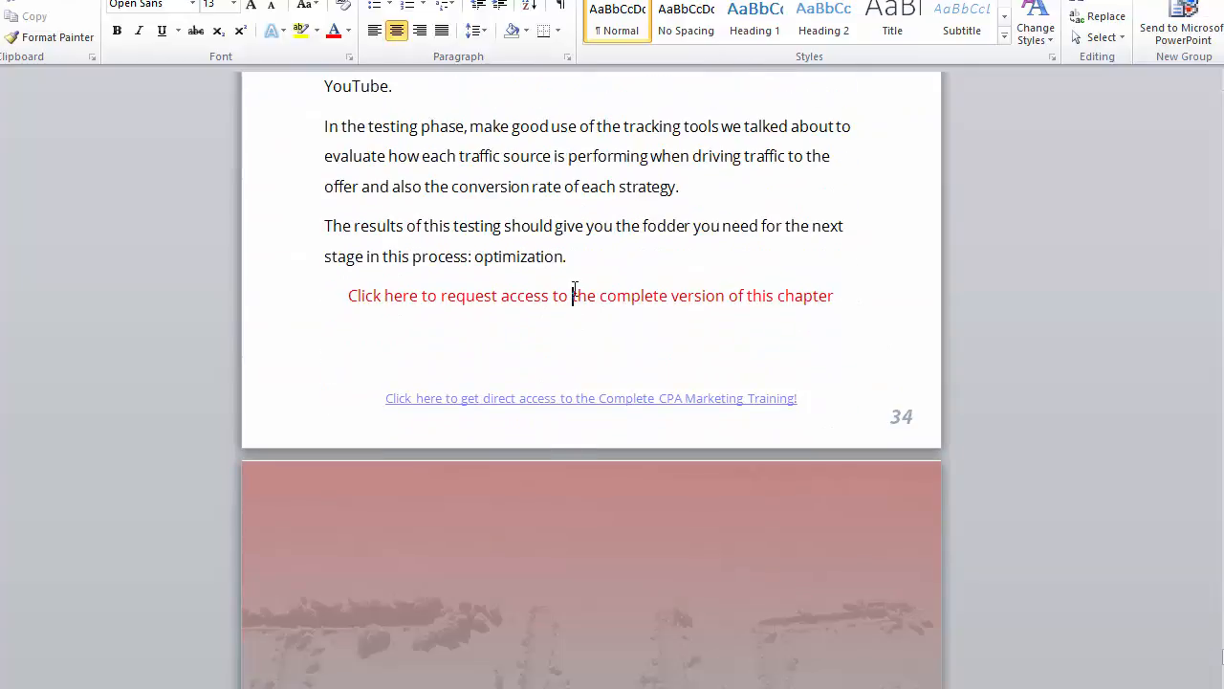
triple_click(573, 293)
type("Click here to request access to the complete version of this chapter")
scroll(575, 295, "down", 10)
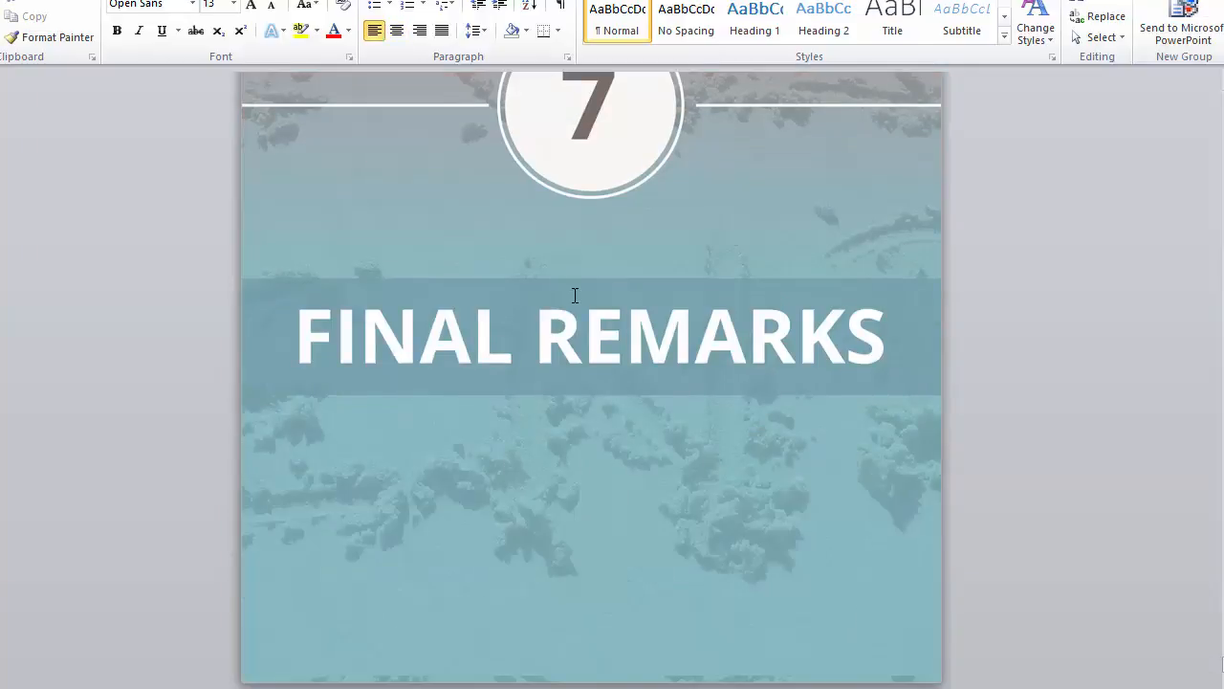
scroll(575, 295, "down", 8)
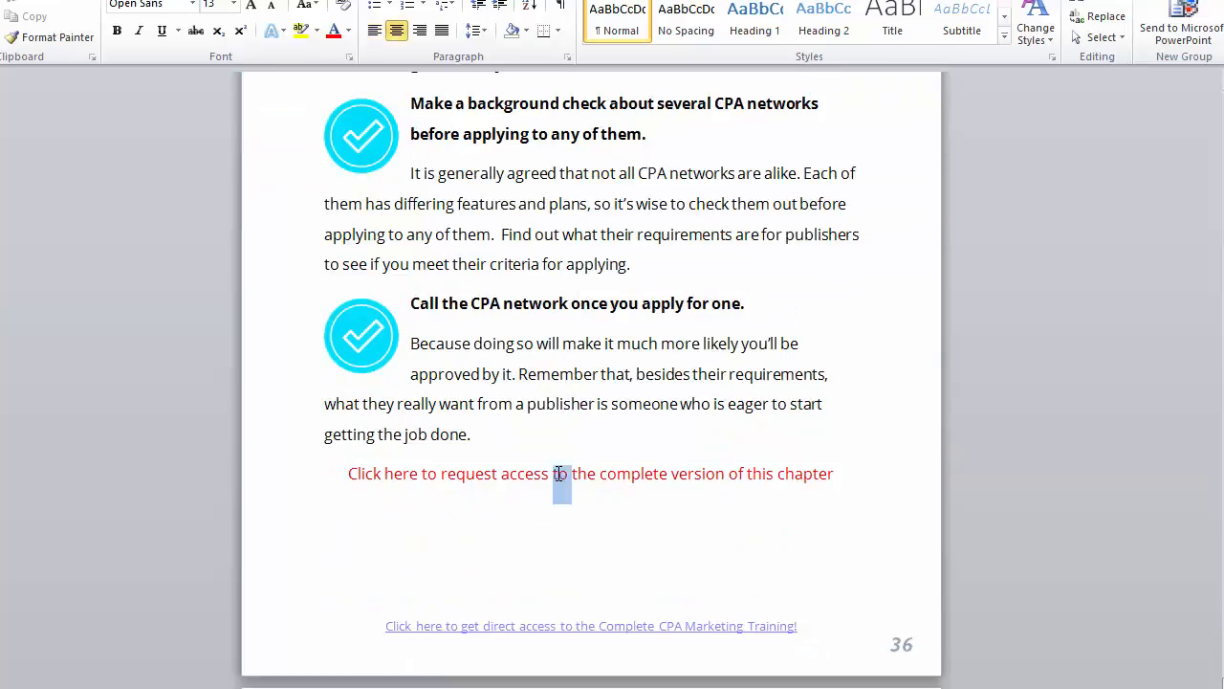
triple_click(557, 473)
type("Click here to request access to the complete version of this chapter")
scroll(558, 472, "down", 6)
scroll(560, 472, "down", 15)
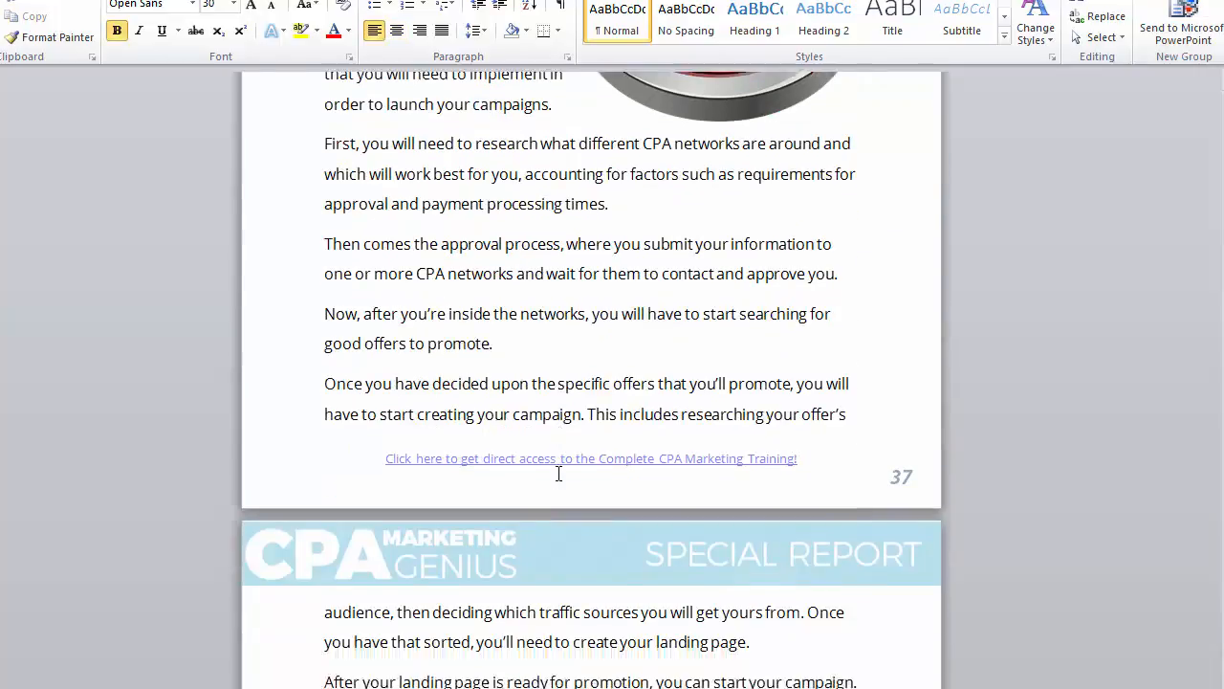
scroll(559, 473, "down", 12)
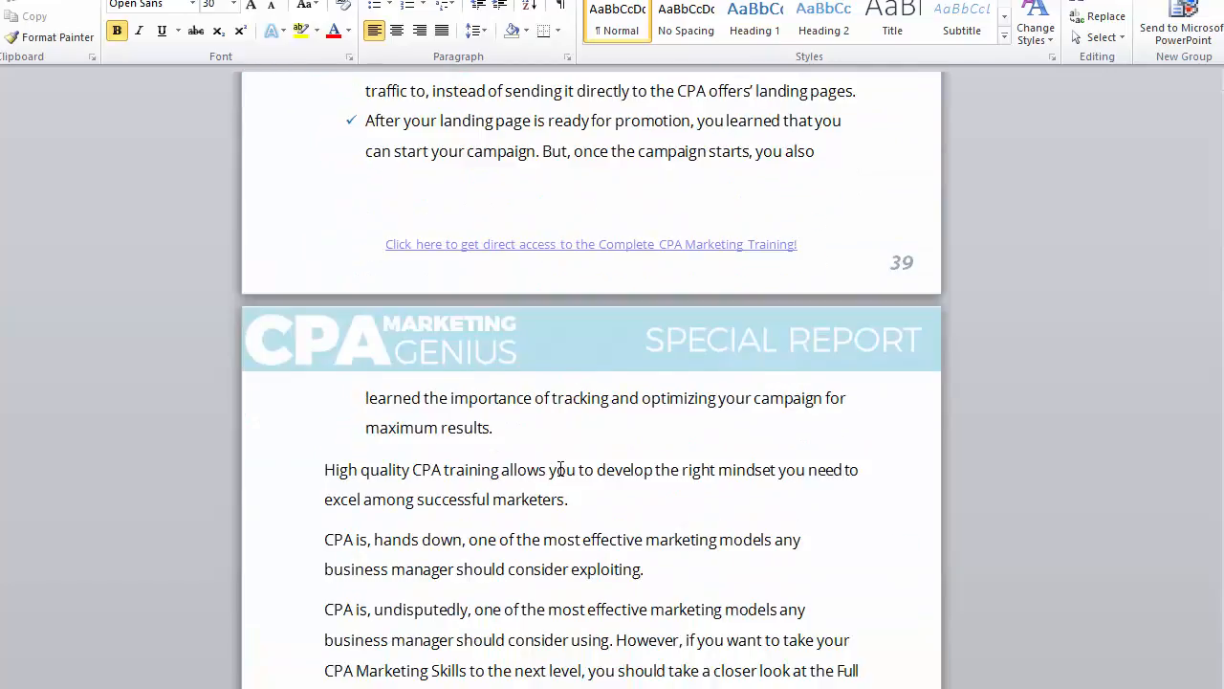
scroll(380, 402, "up", 2)
Step: Replace the Your Name placeholder with the author's name and delete the offer URL placeholder
left_click_drag(427, 337, 317, 338)
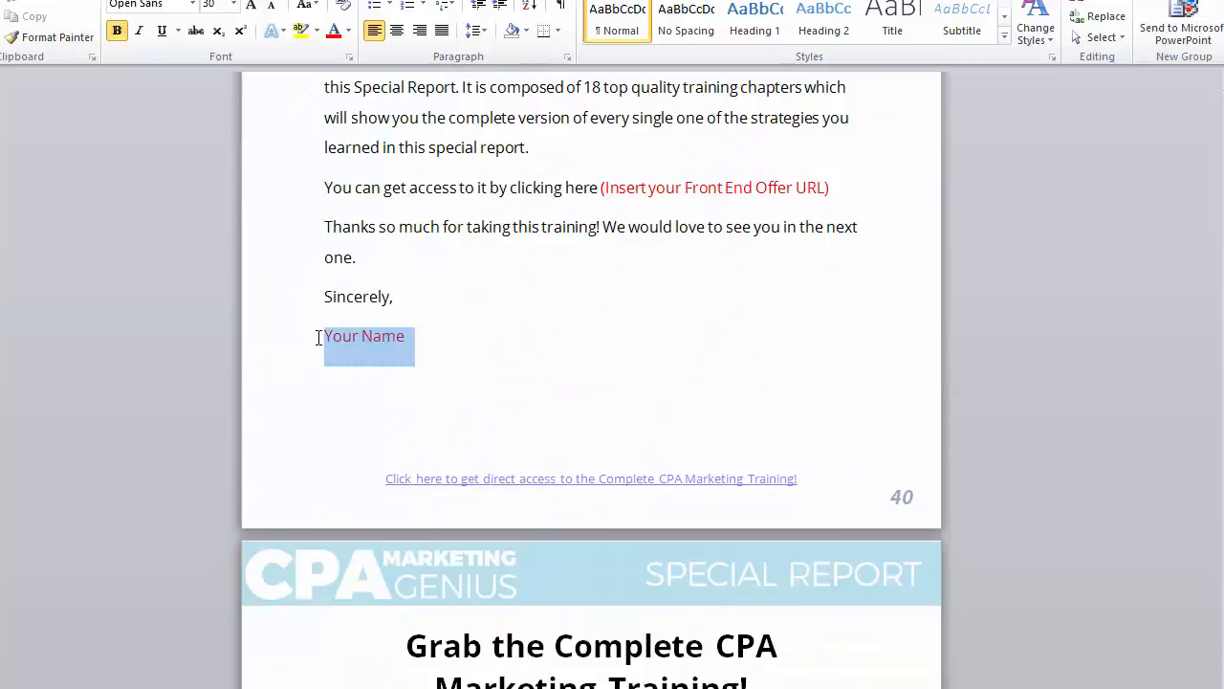
type("Joe Black")
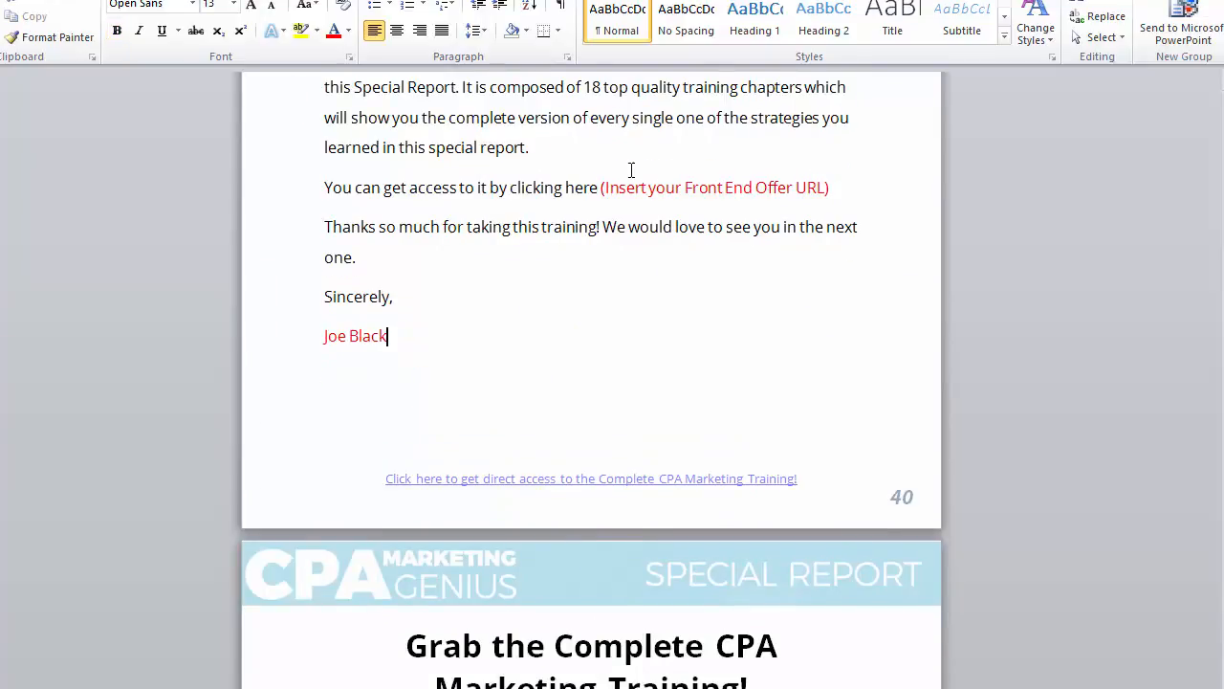
scroll(814, 297, "up", 3)
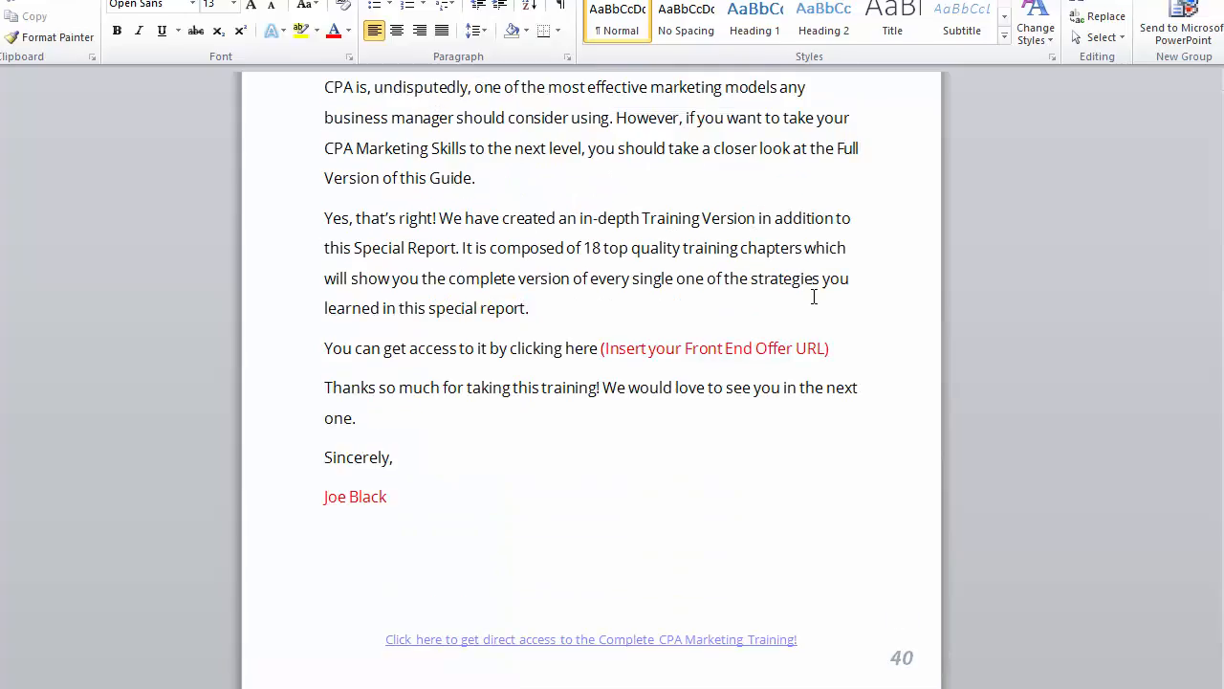
left_click_drag(839, 361, 599, 349)
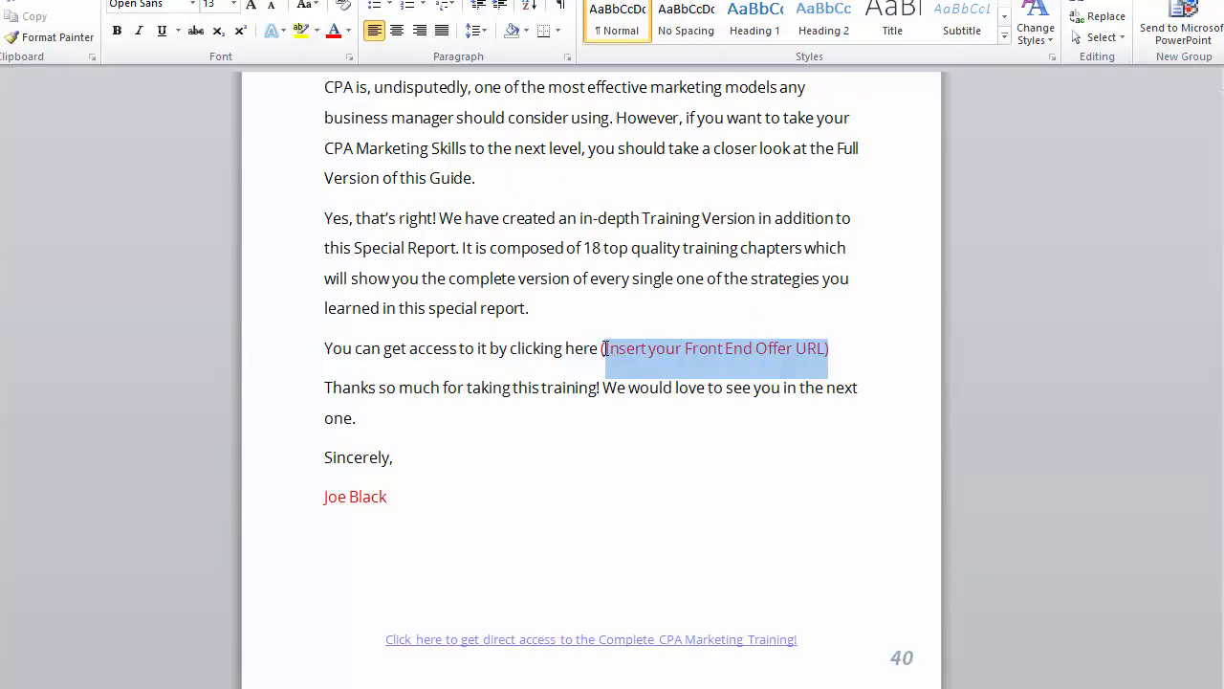
key("Delete")
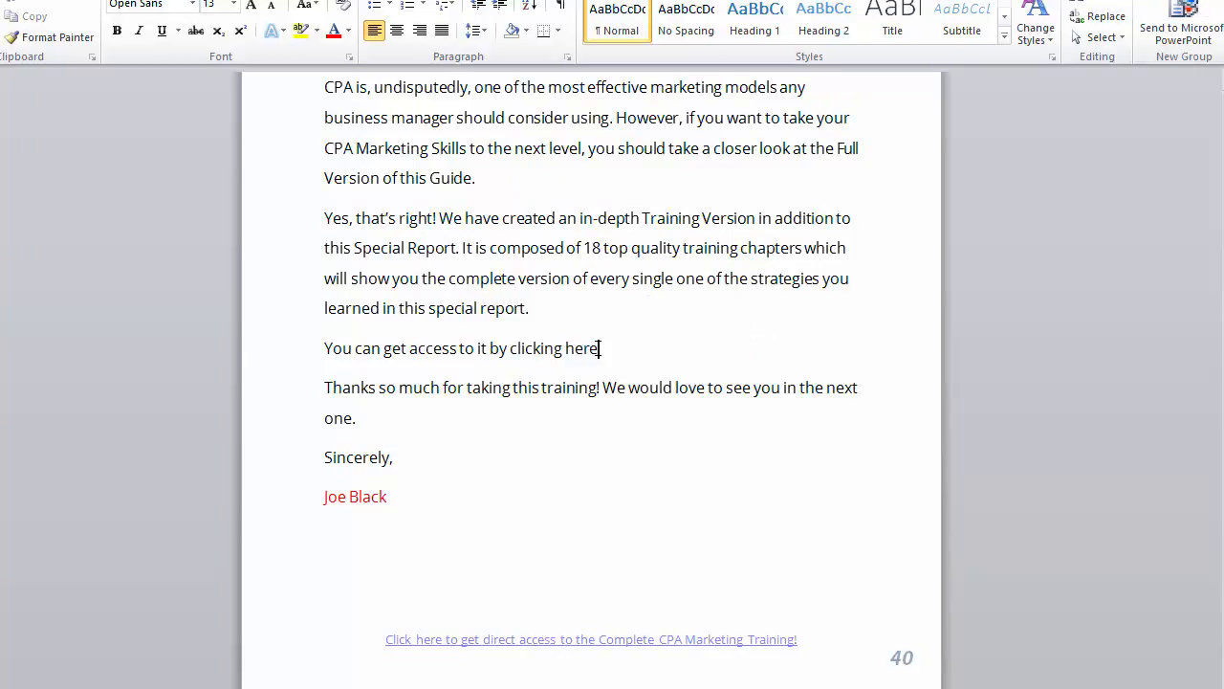
triple_click(600, 348)
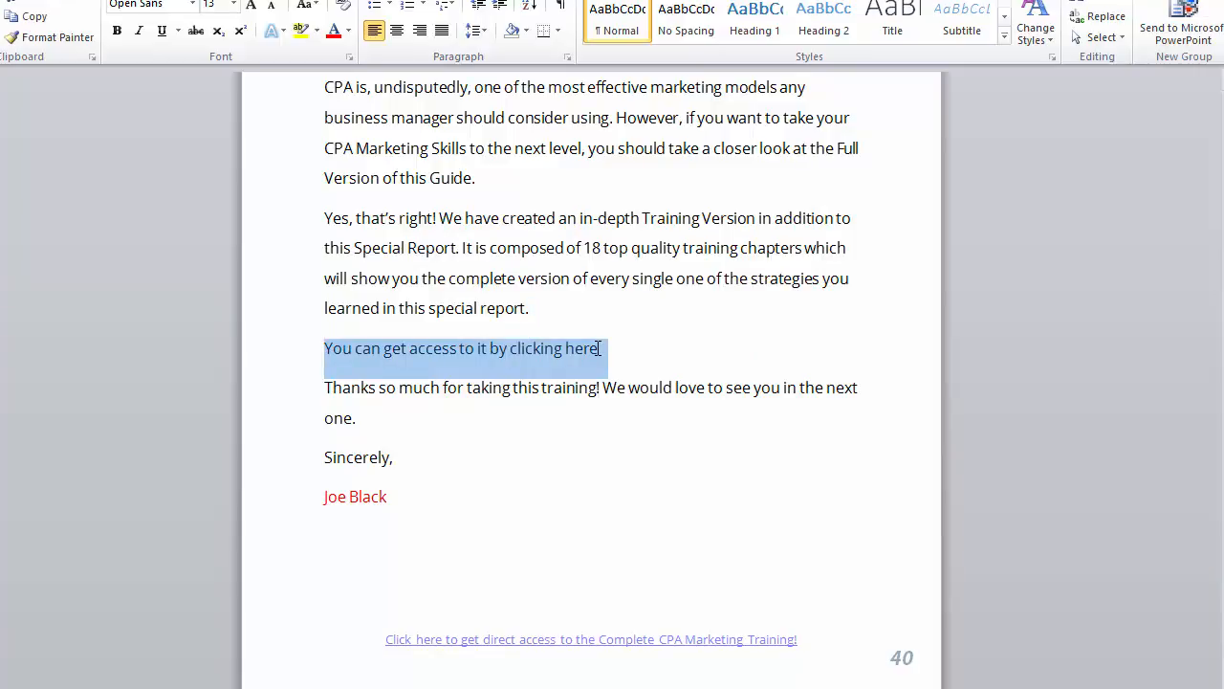
key("ctrl+k")
type("ht")
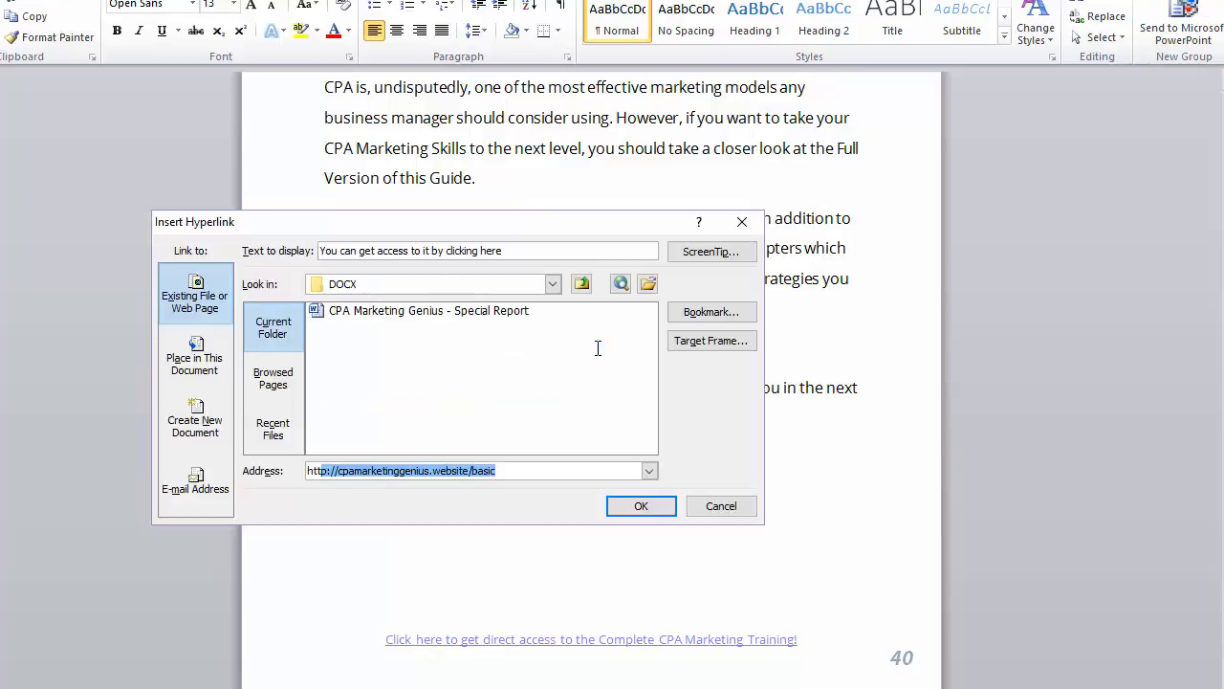
key("Return")
scroll(874, 232, "down", 12)
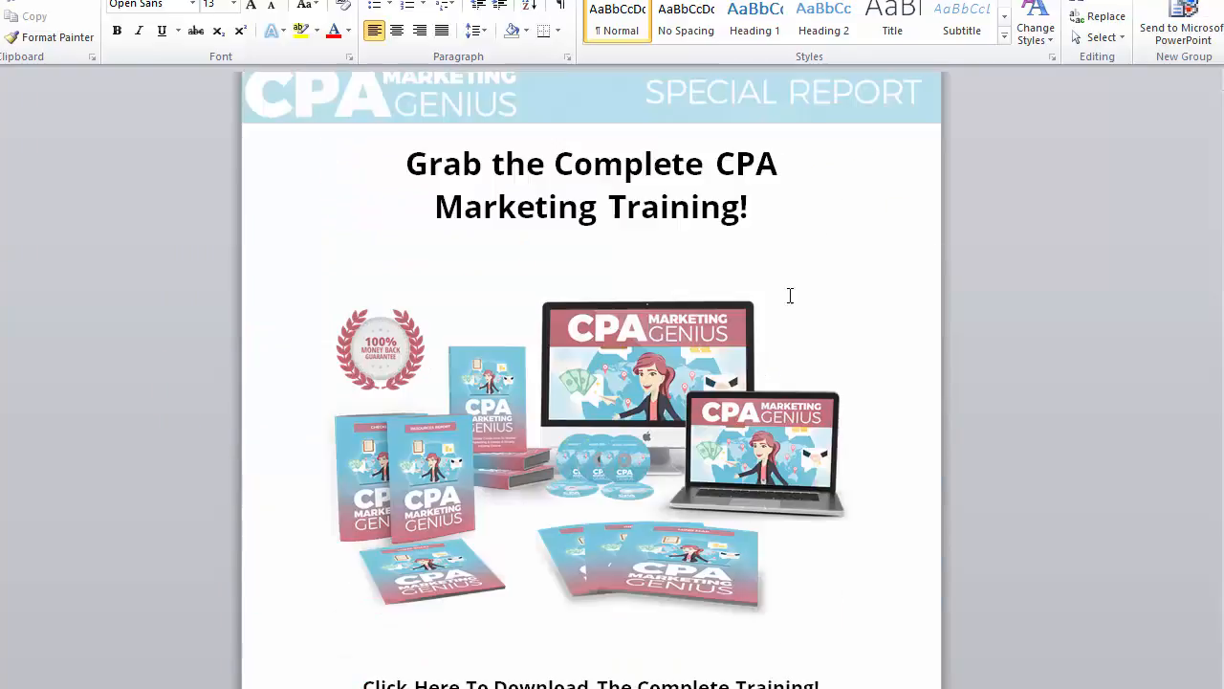
Step: Delete the red URL placeholder line and link the download line and image to /basic
left_click_drag(773, 593, 417, 599)
key("BackSpace")
key("shift+Up")
key("shift+Up")
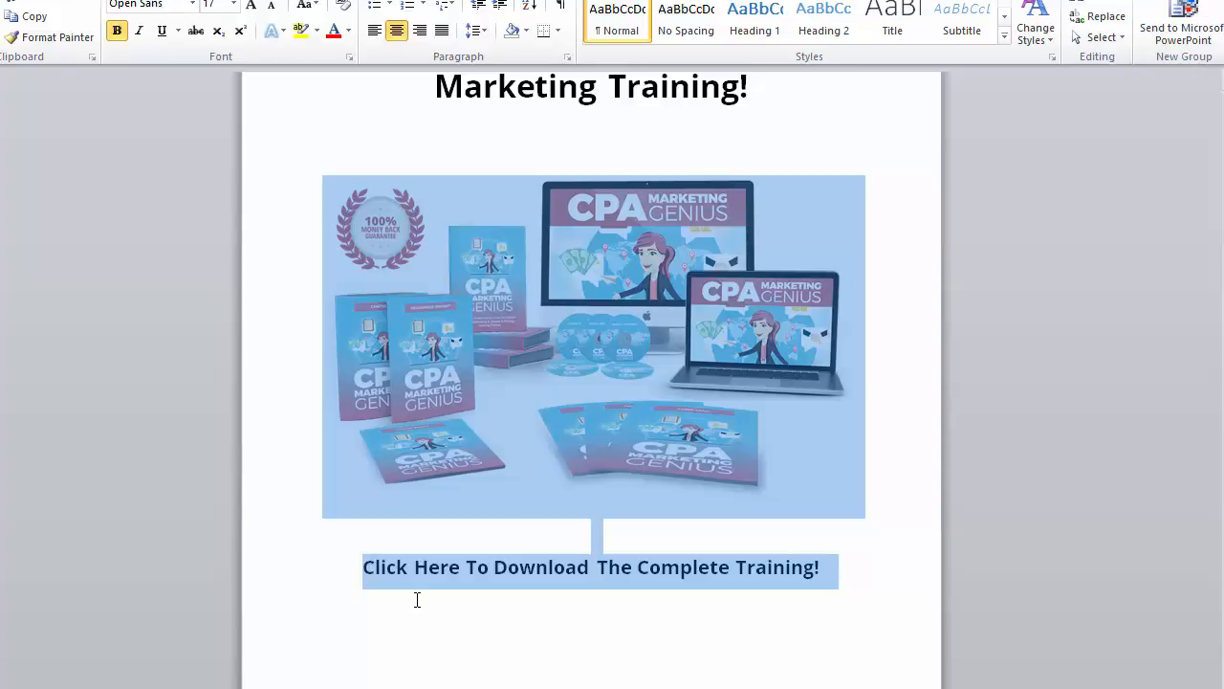
key("ctrl+k")
type("h")
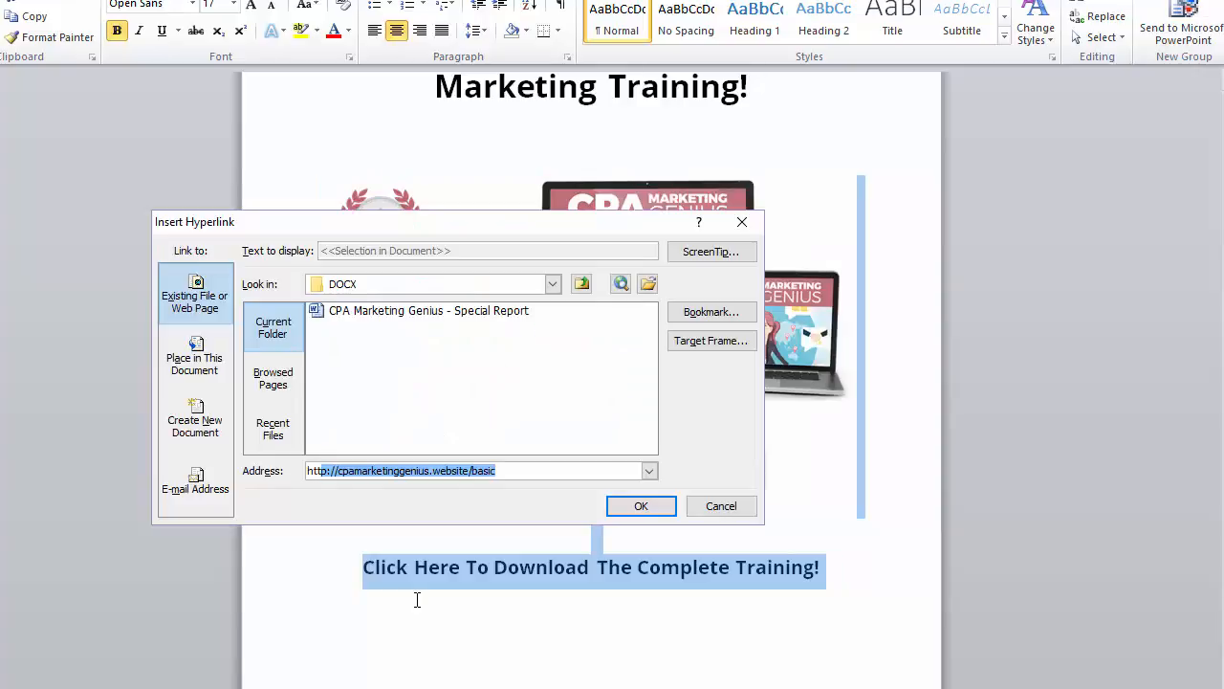
key("Return")
scroll(607, 413, "down", 1)
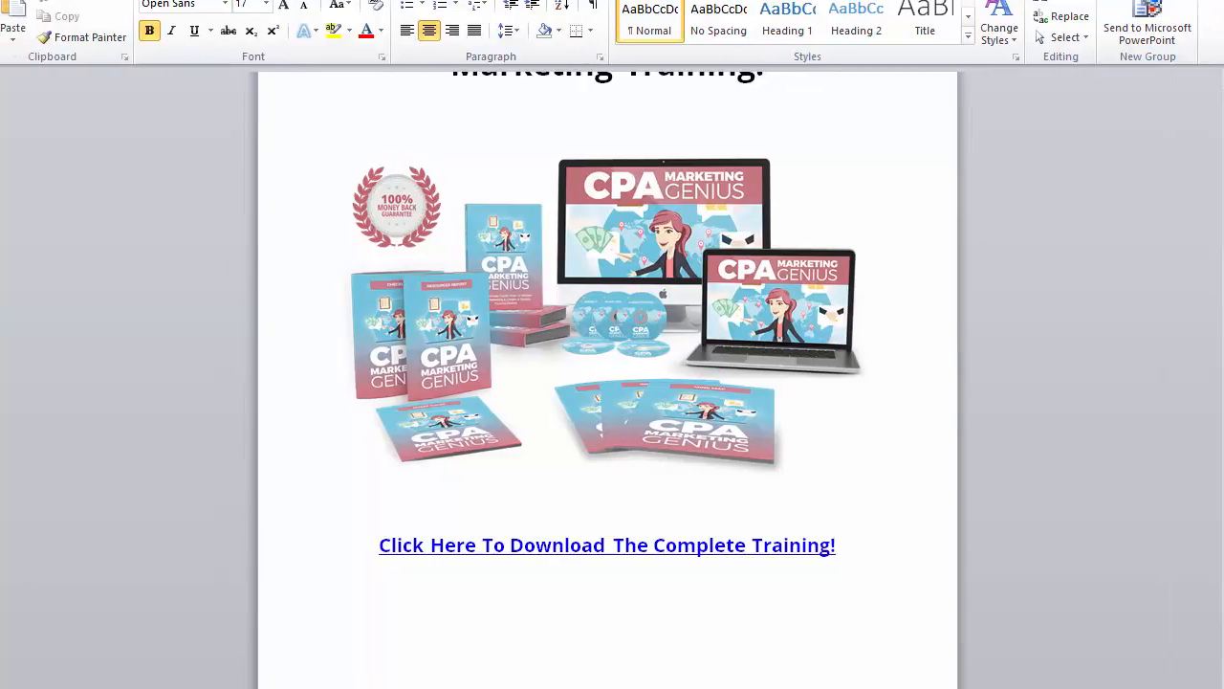
left_click(24, 0)
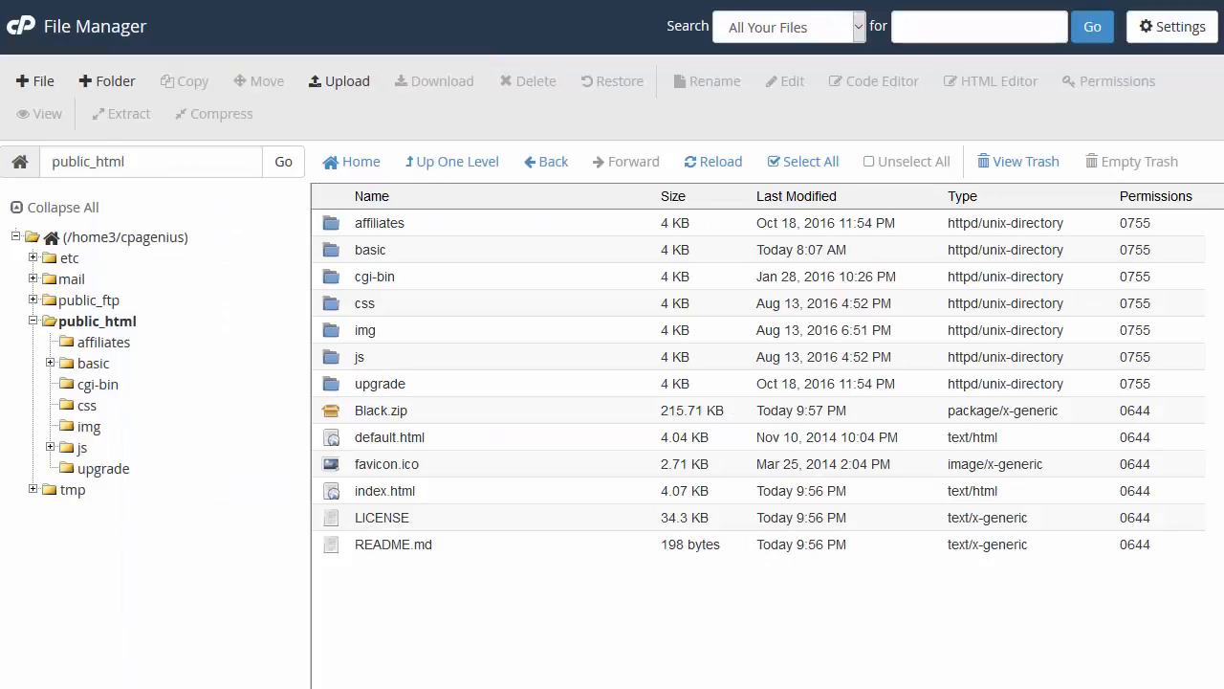
Step: Upload CPAMGSR.pdf into public_html, then open the empty affiliates folder
left_click(81, 227)
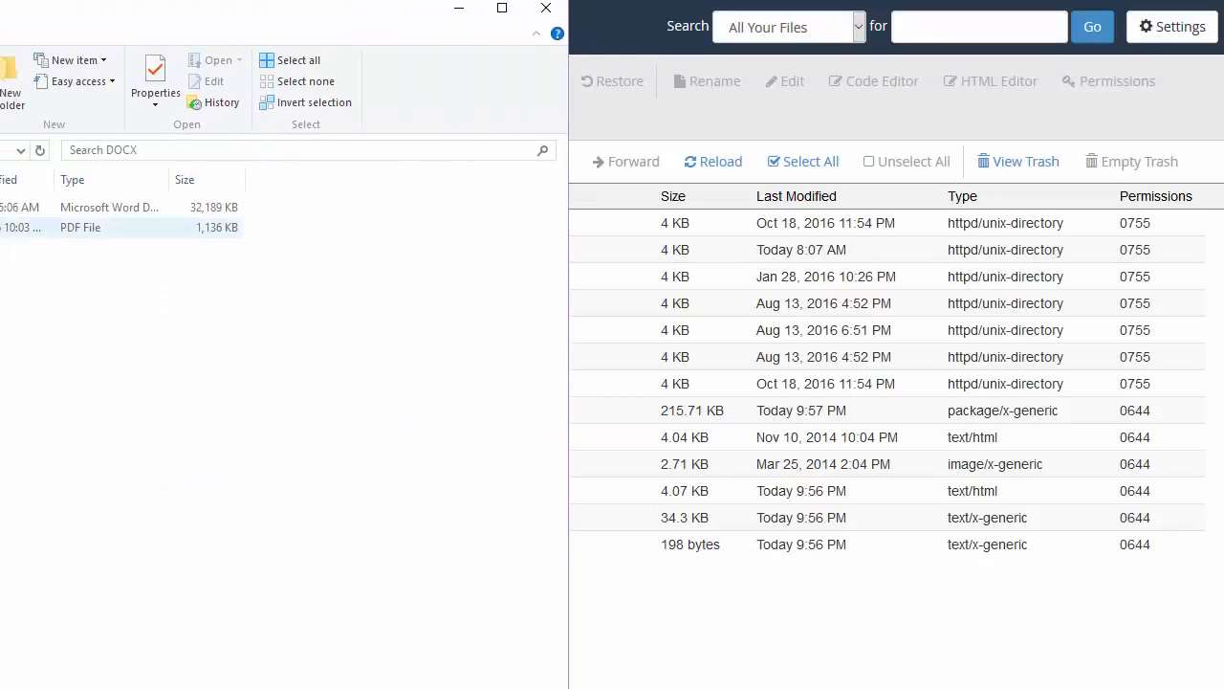
left_click_drag(81, 227, 2, 250)
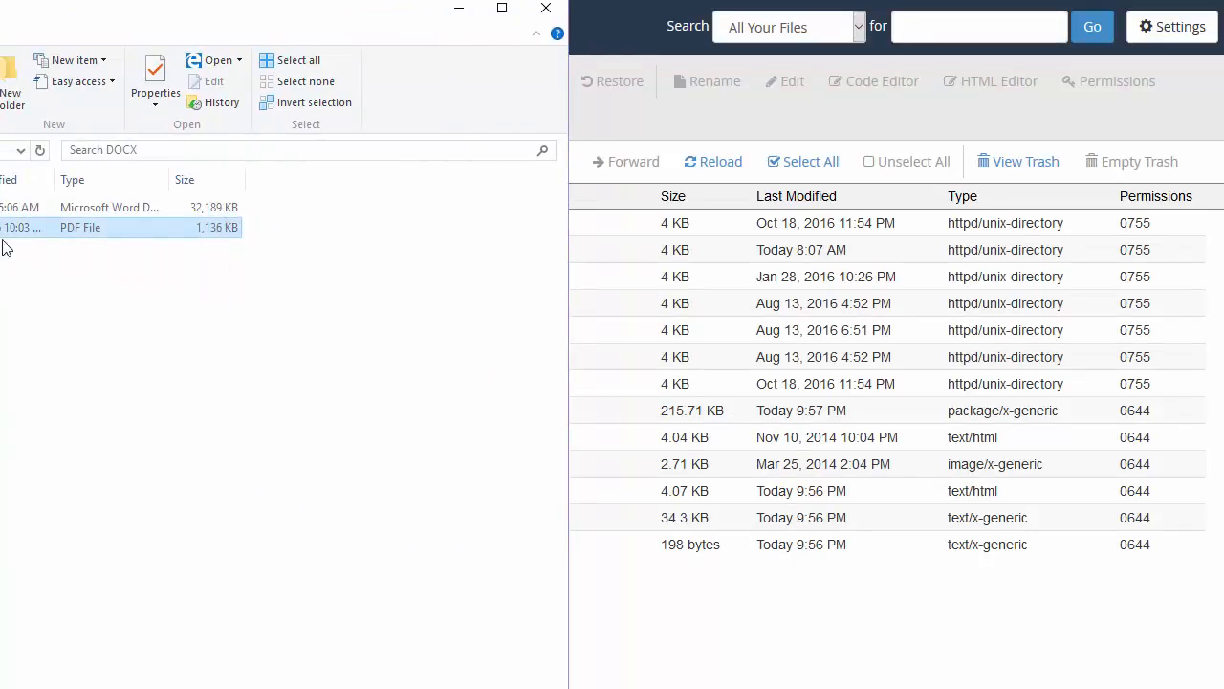
left_click(328, 90)
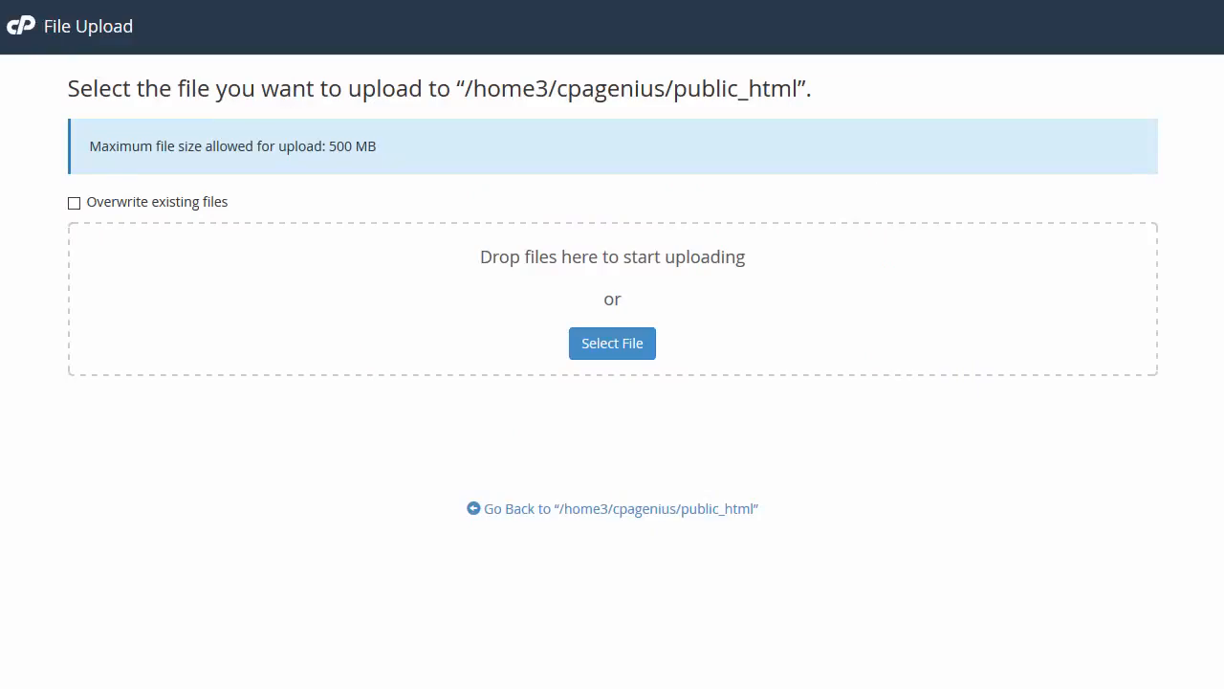
key("alt+Tab")
left_click_drag(153, 227, 742, 318)
left_click(675, 294)
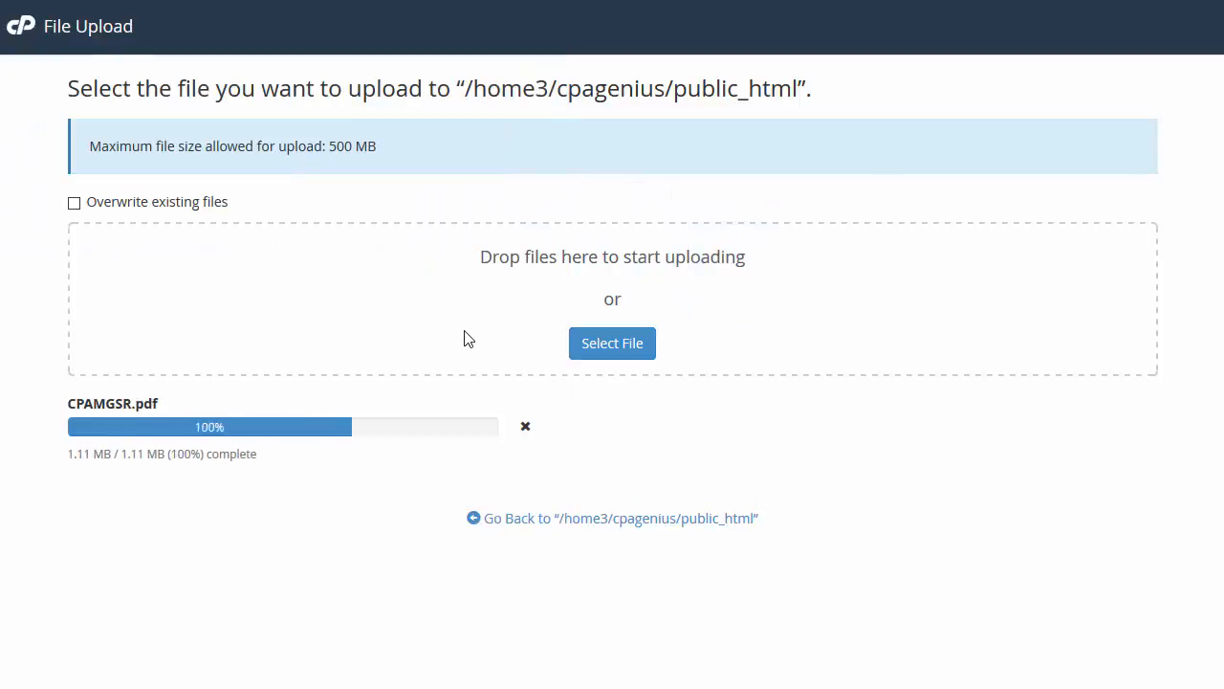
left_click(737, 521)
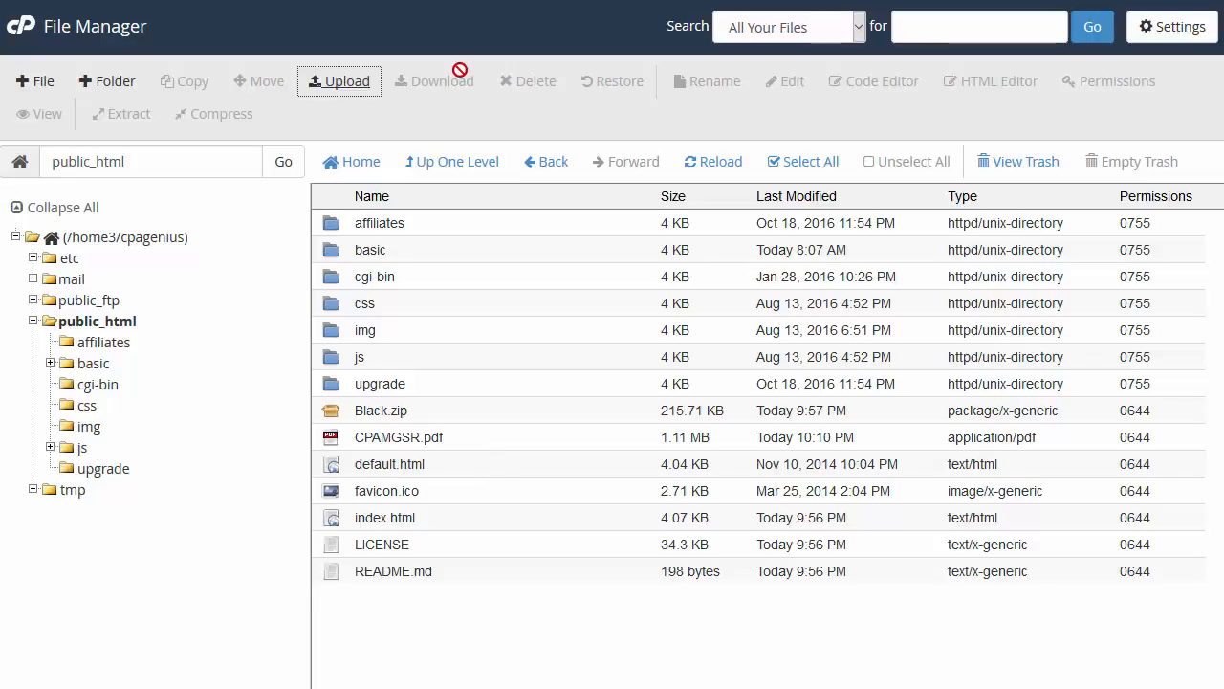
double_click(422, 230)
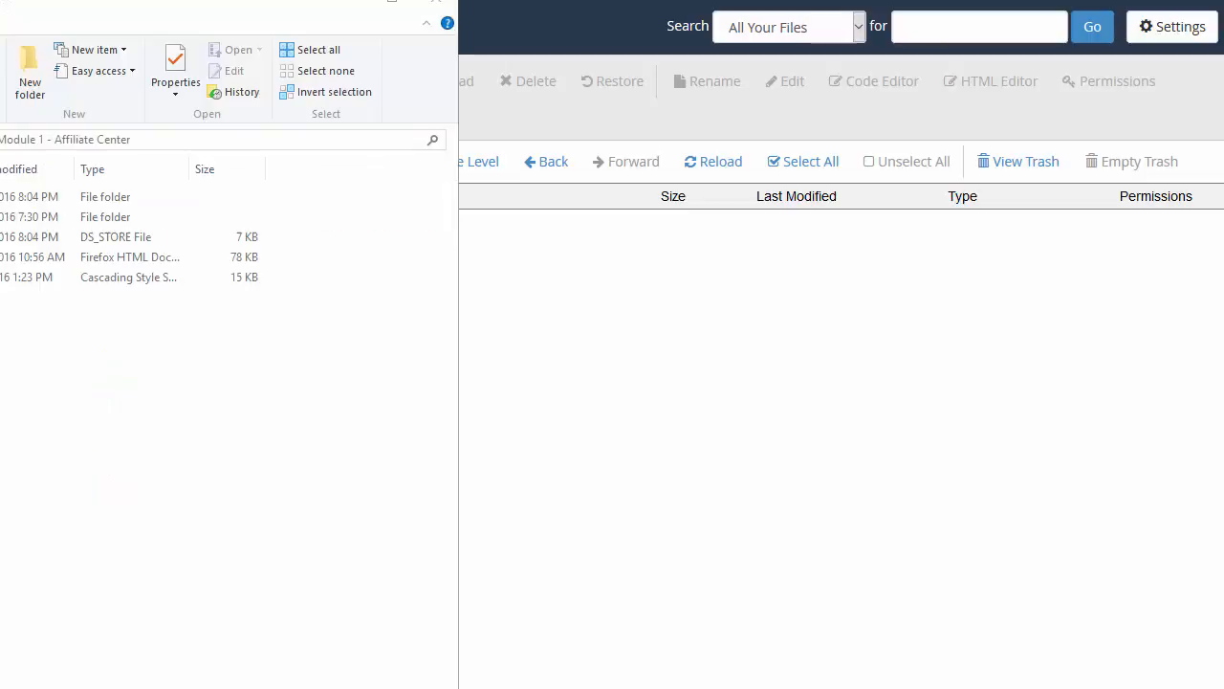
Step: Compress all five items from img to style into a zip with 7-Zip
left_click_drag(0, 1, 168, 1)
left_click(56, 182)
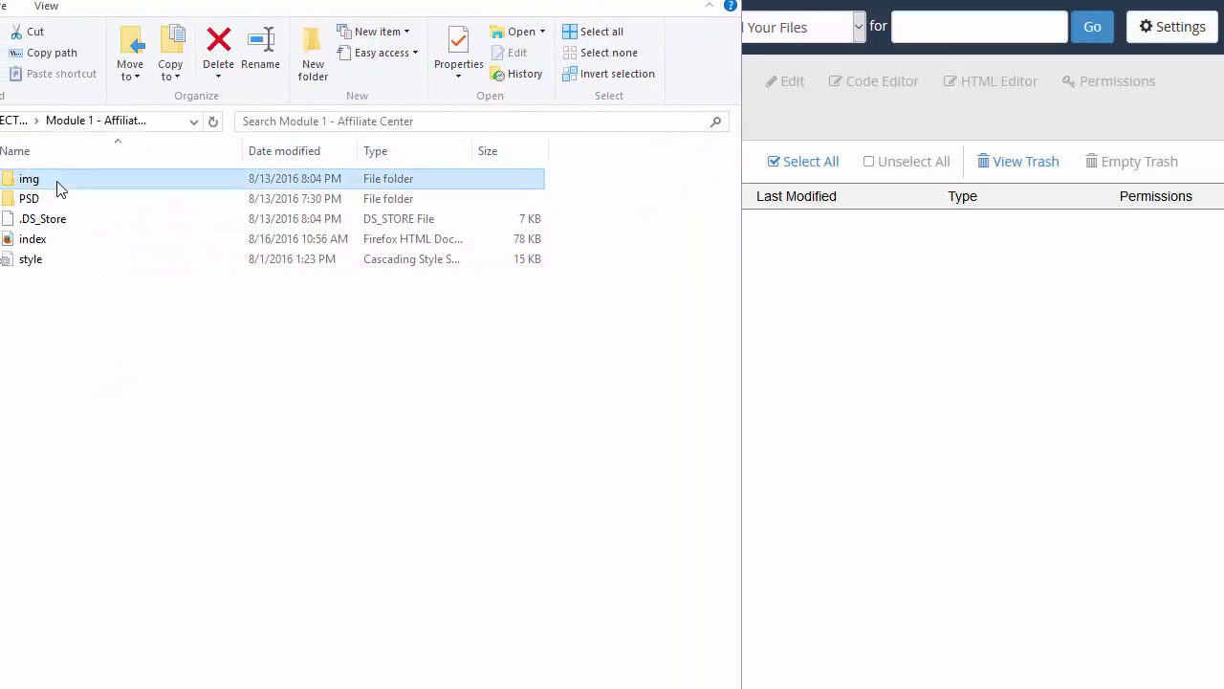
left_click(56, 259, "shift")
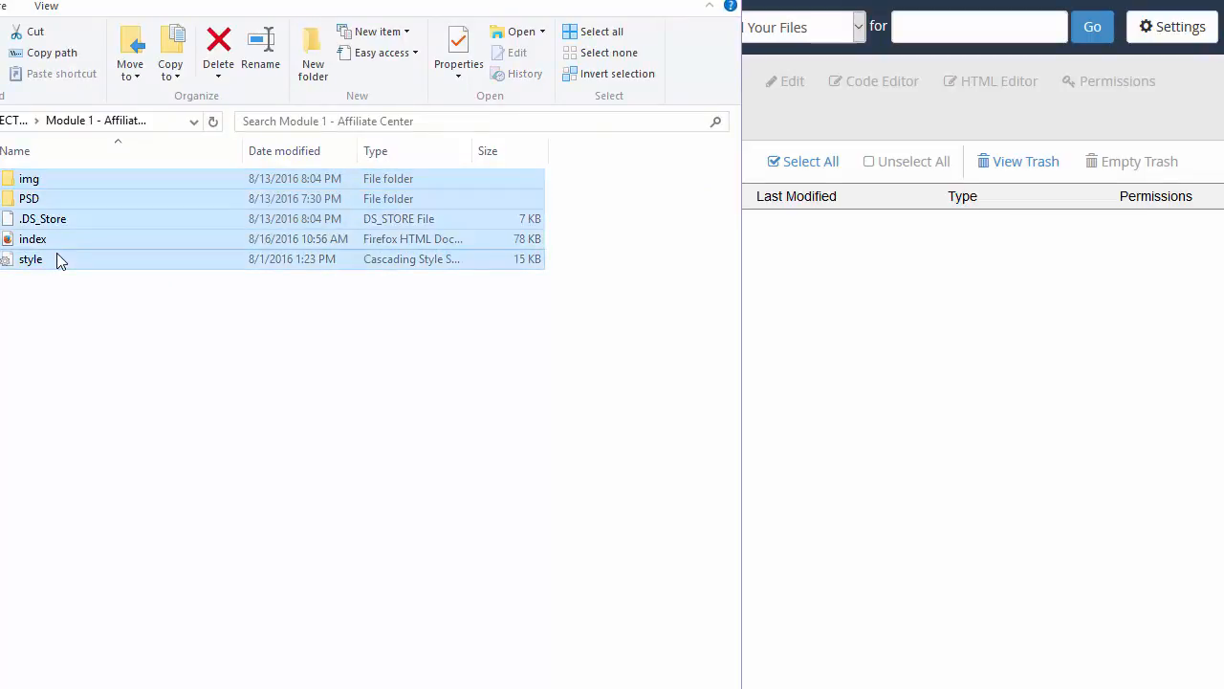
right_click(58, 258)
mouse_move(227, 284)
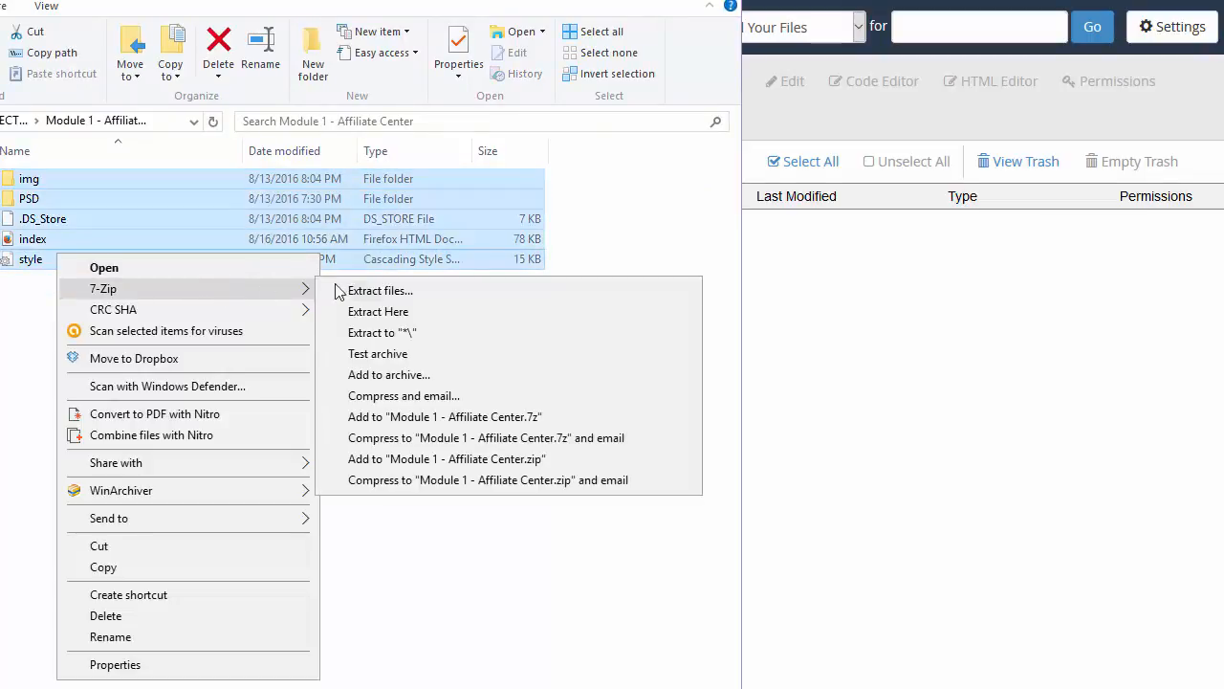
left_click(457, 458)
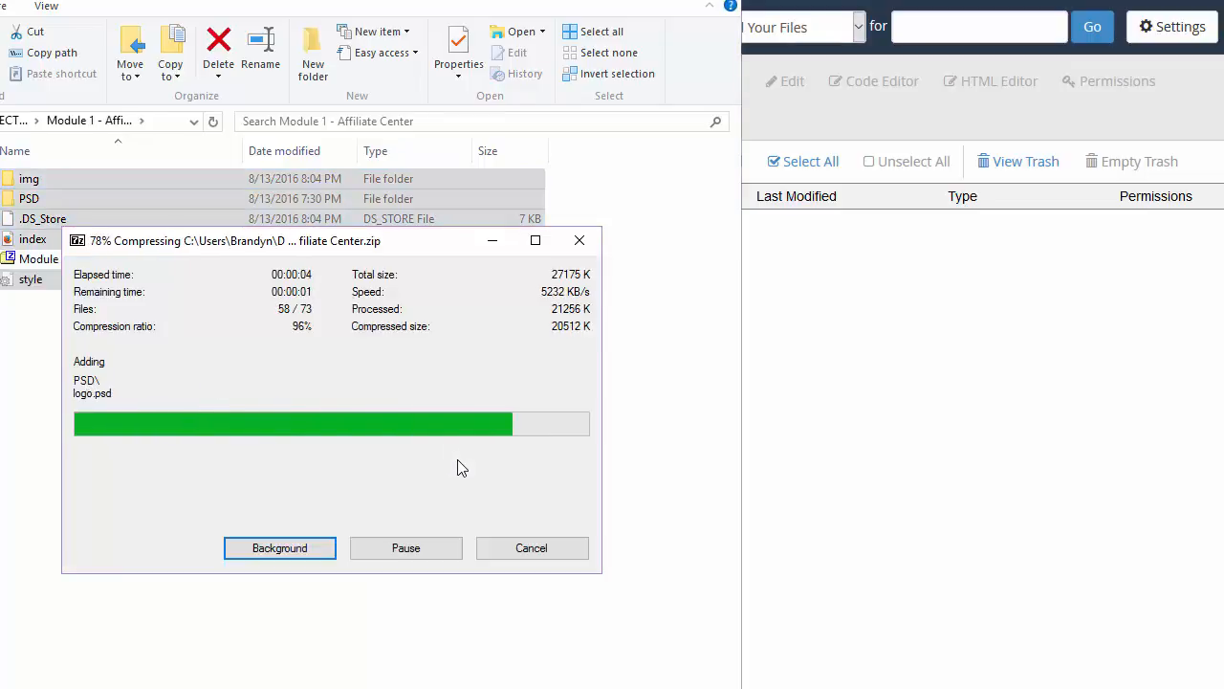
Step: Delete the zip archive that included the PSD folder
left_click(75, 203)
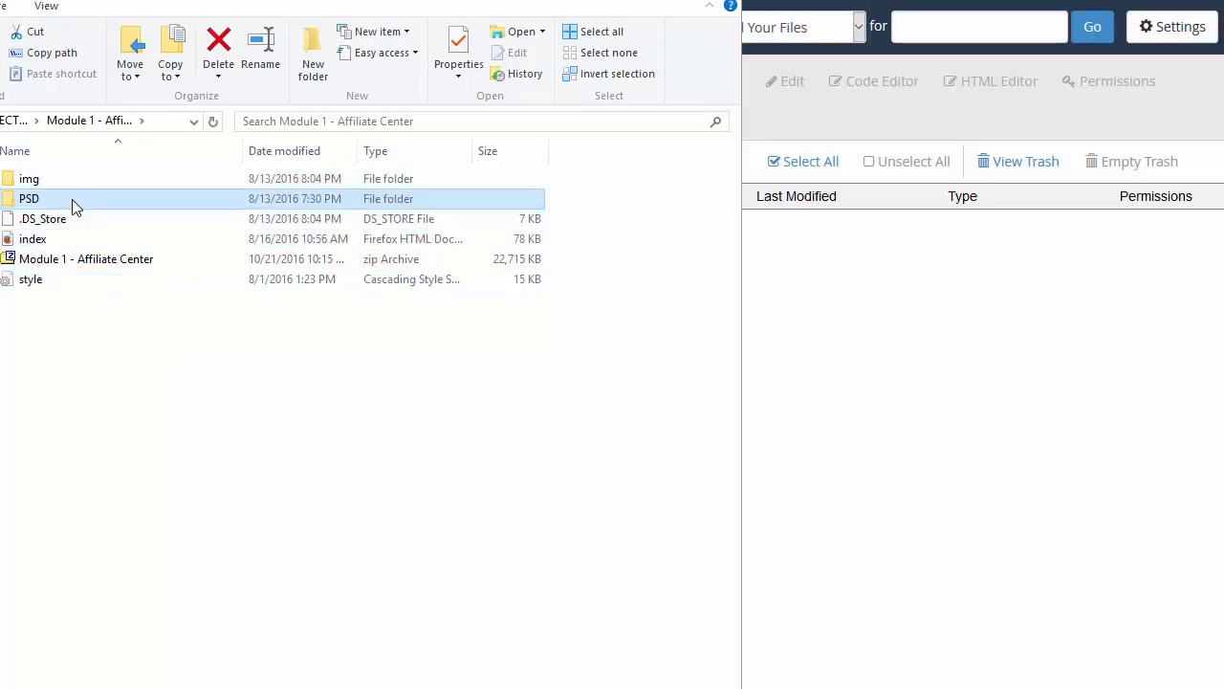
left_click(51, 259)
key("Delete")
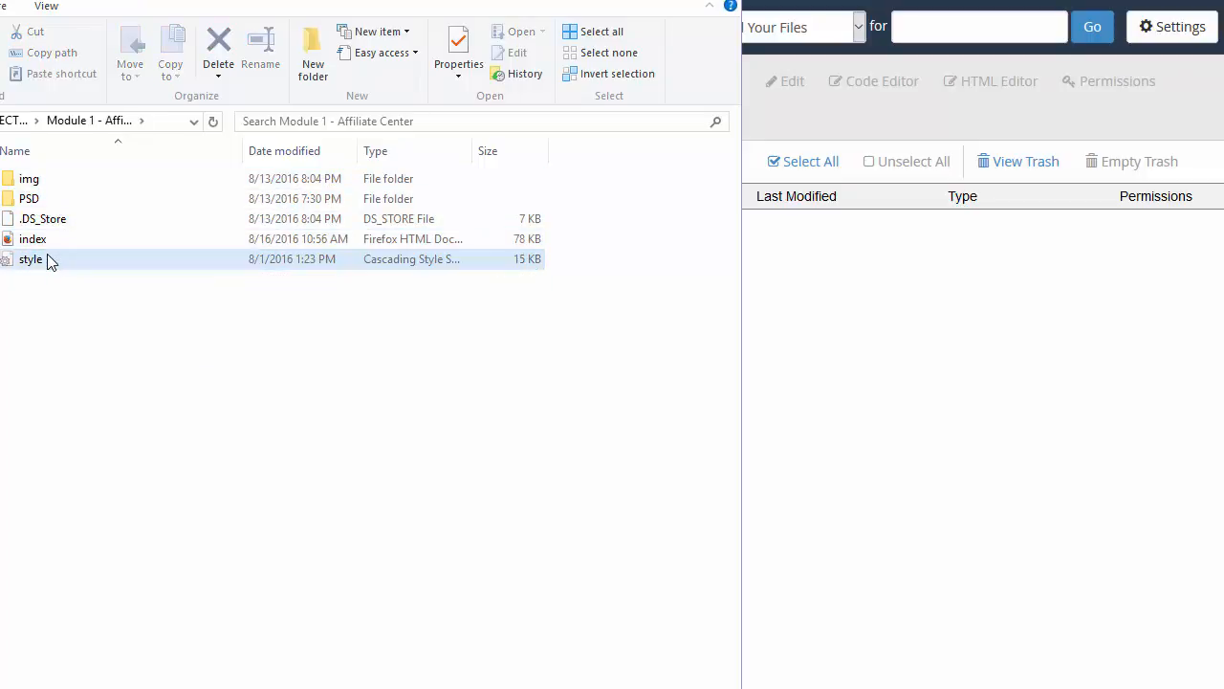
Step: Zip img, .DS_Store, index and style together, leaving out PSD
left_click(43, 179)
left_click(53, 246, "shift")
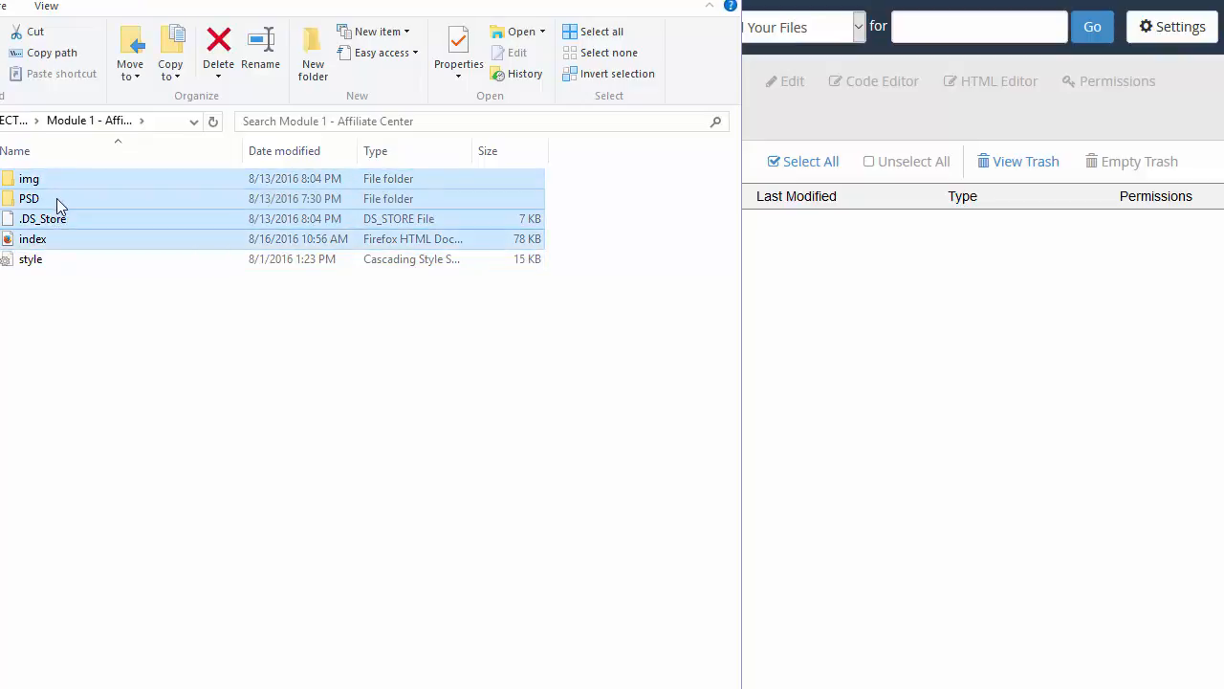
left_click(57, 197, "ctrl")
right_click(53, 245)
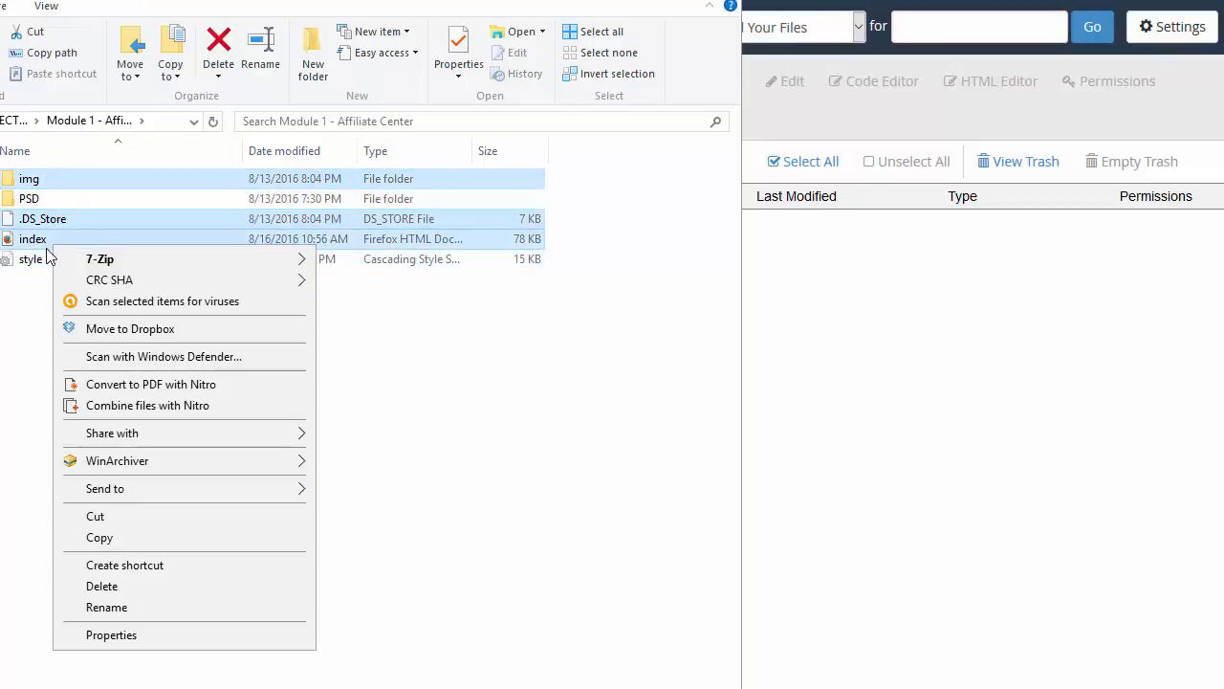
left_click(42, 253, "shift")
left_click(57, 180, "ctrl")
left_click(55, 293)
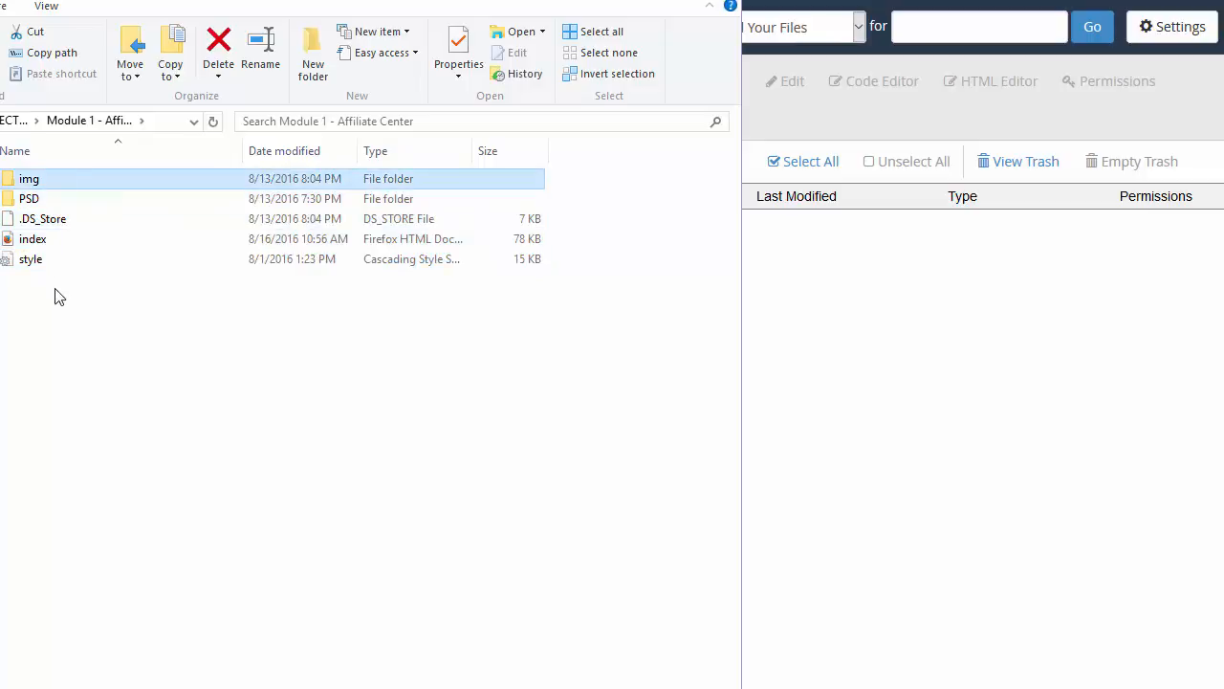
key("ctrl+a")
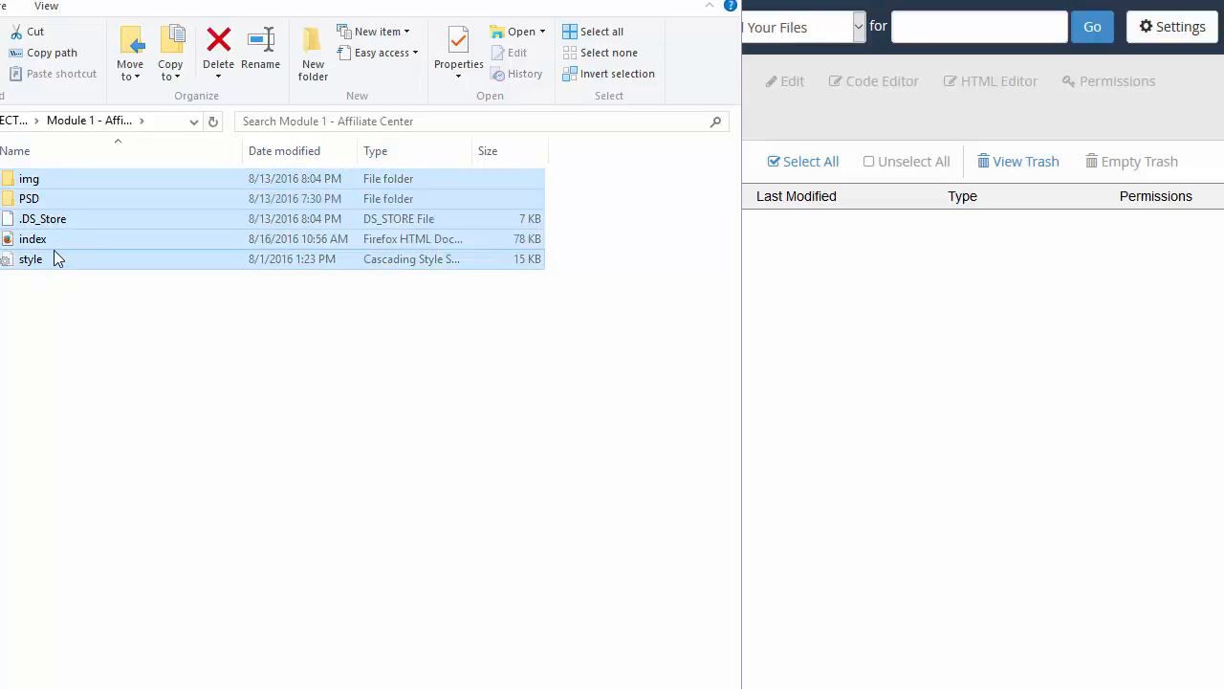
left_click(53, 196, "ctrl")
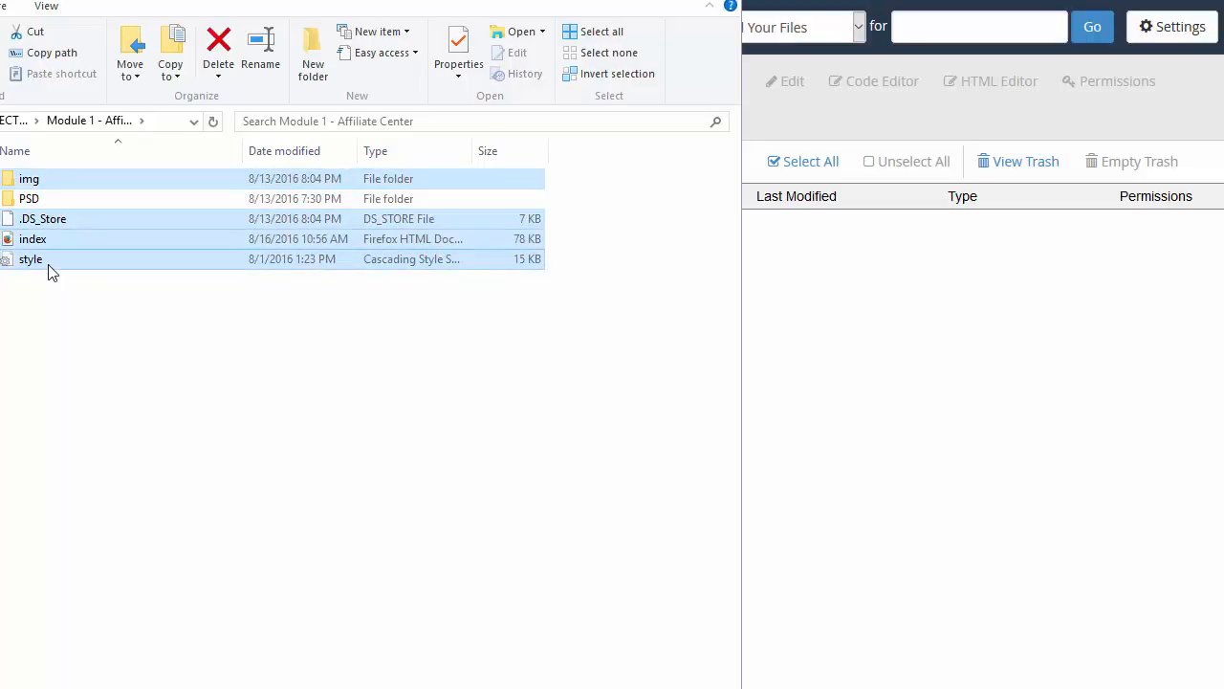
right_click(47, 266)
mouse_move(149, 299)
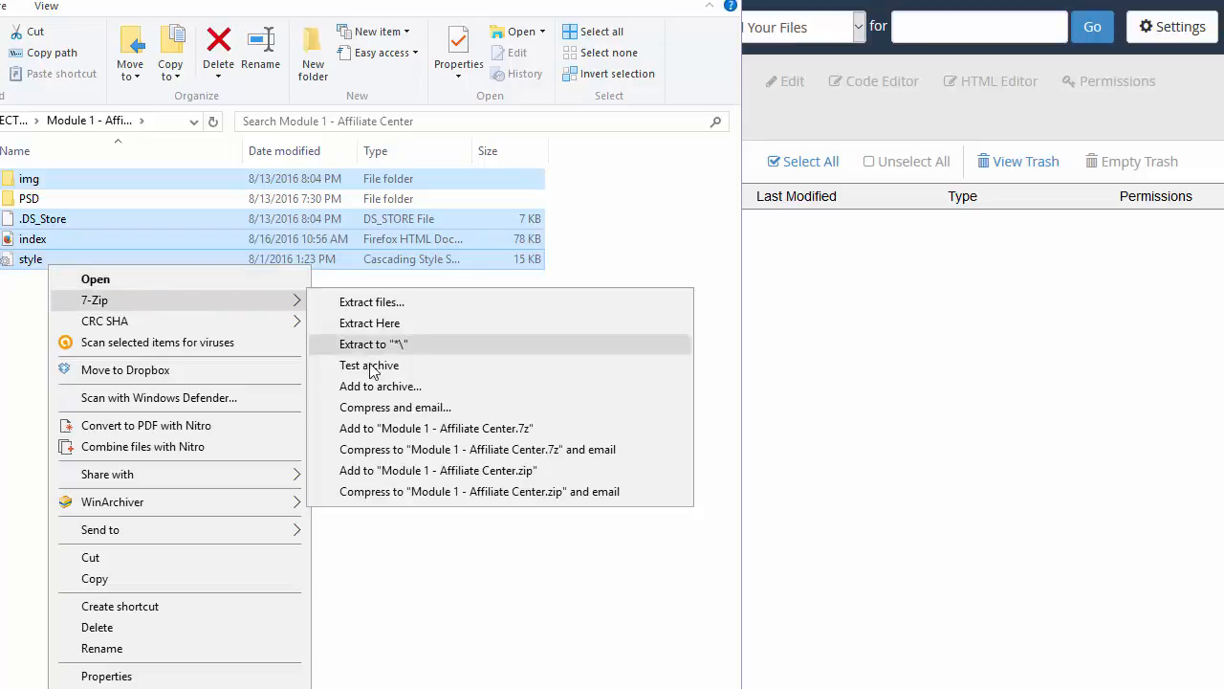
left_click(387, 469)
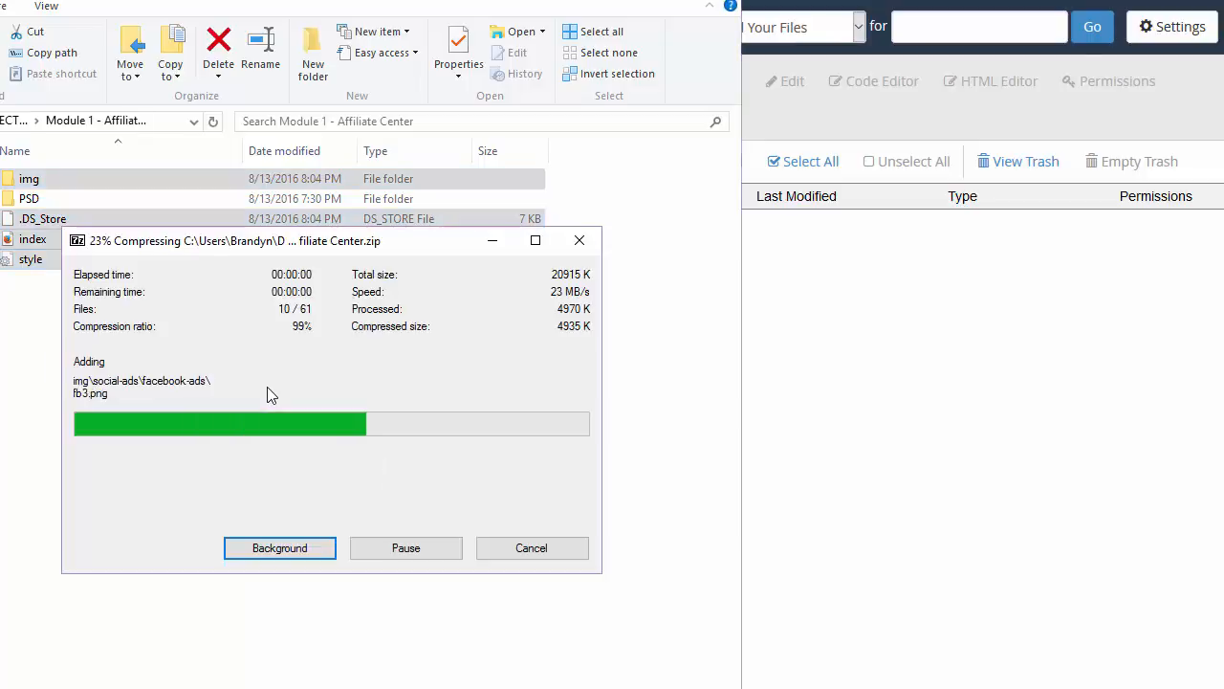
Step: Rename the new zip archive to affcenter
left_click(104, 262)
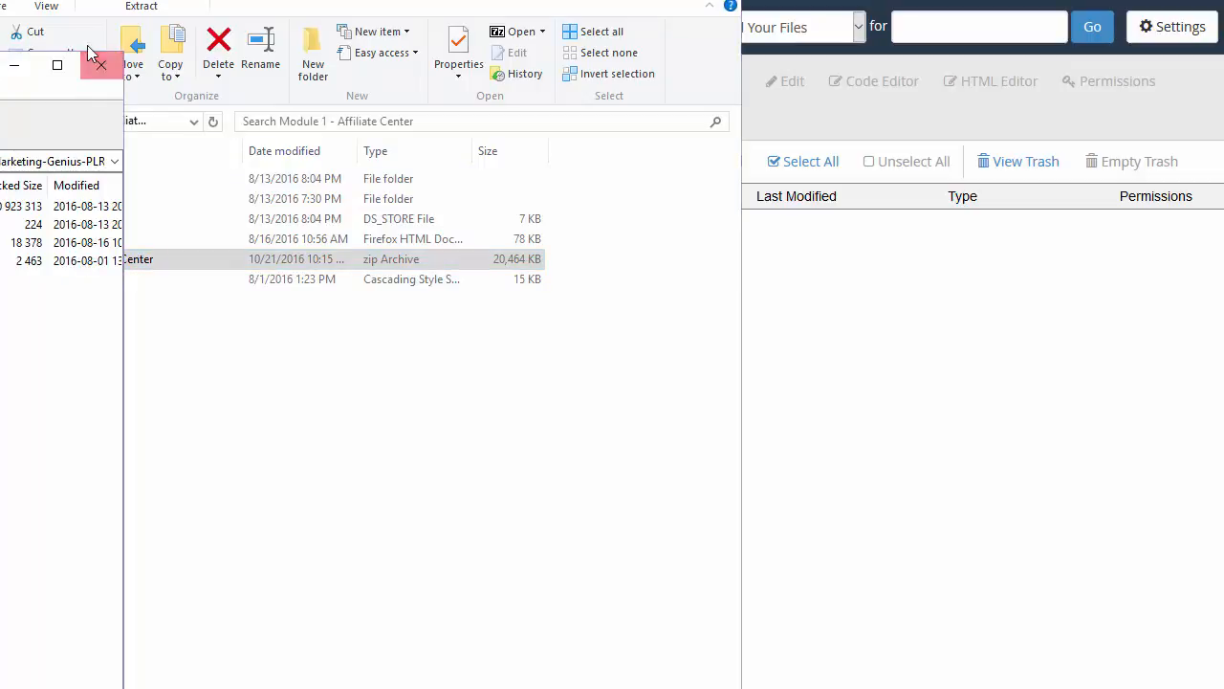
left_click(96, 62)
left_click(124, 266)
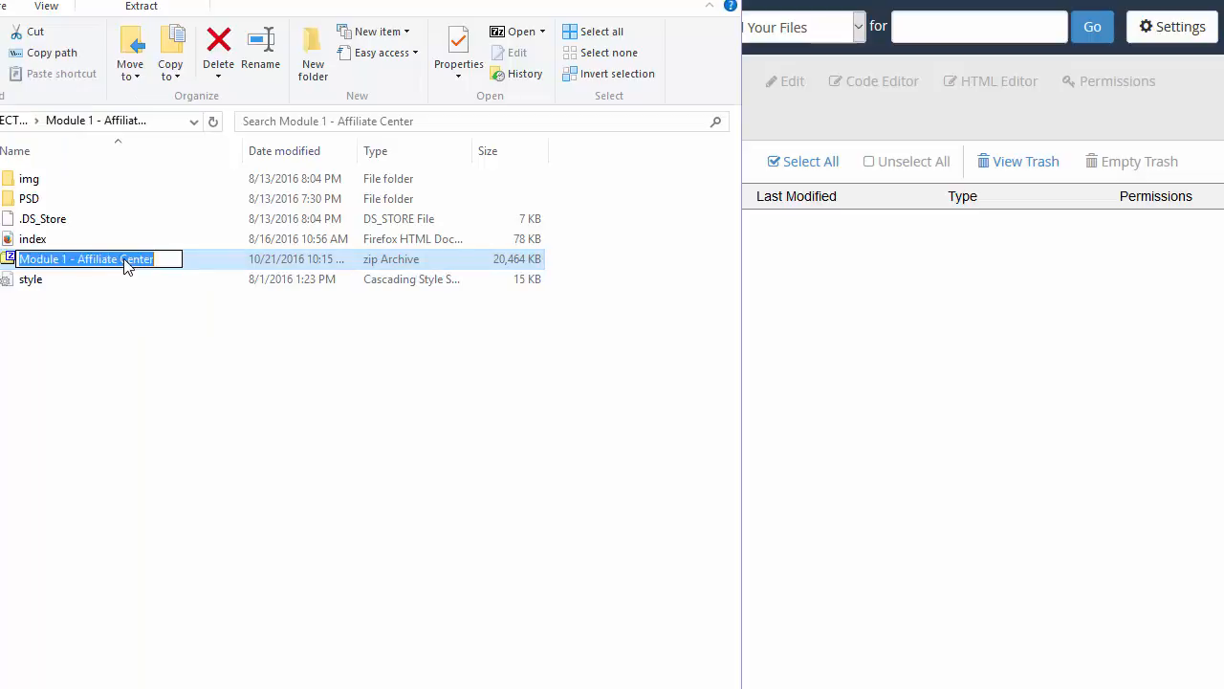
type("affcenter")
key("Return")
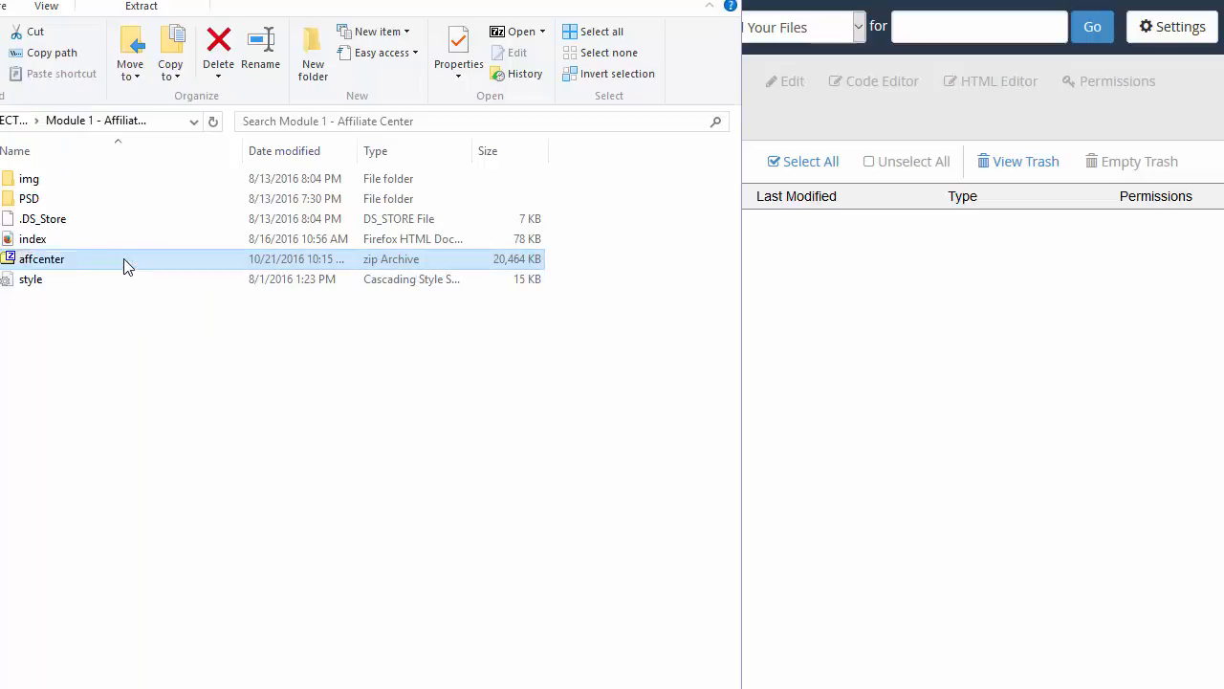
Step: Upload affcenter.zip into public_html/affiliates until it reaches 100% (19.98 MB)
left_click(819, 366)
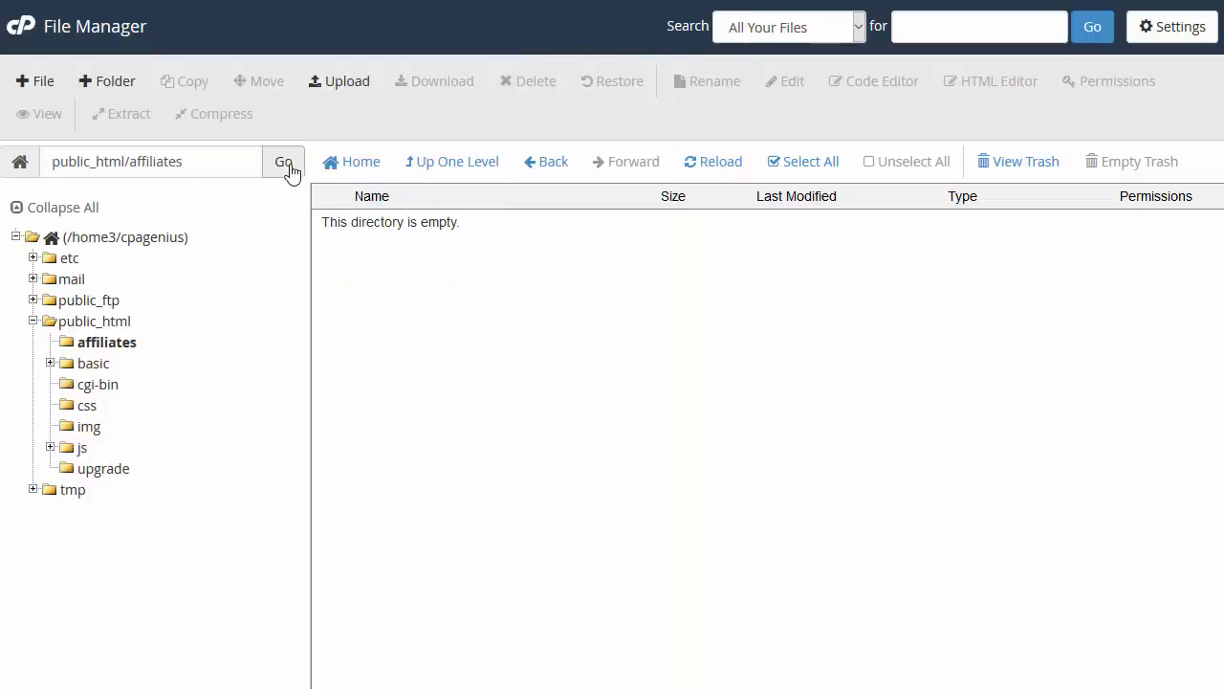
left_click(340, 84)
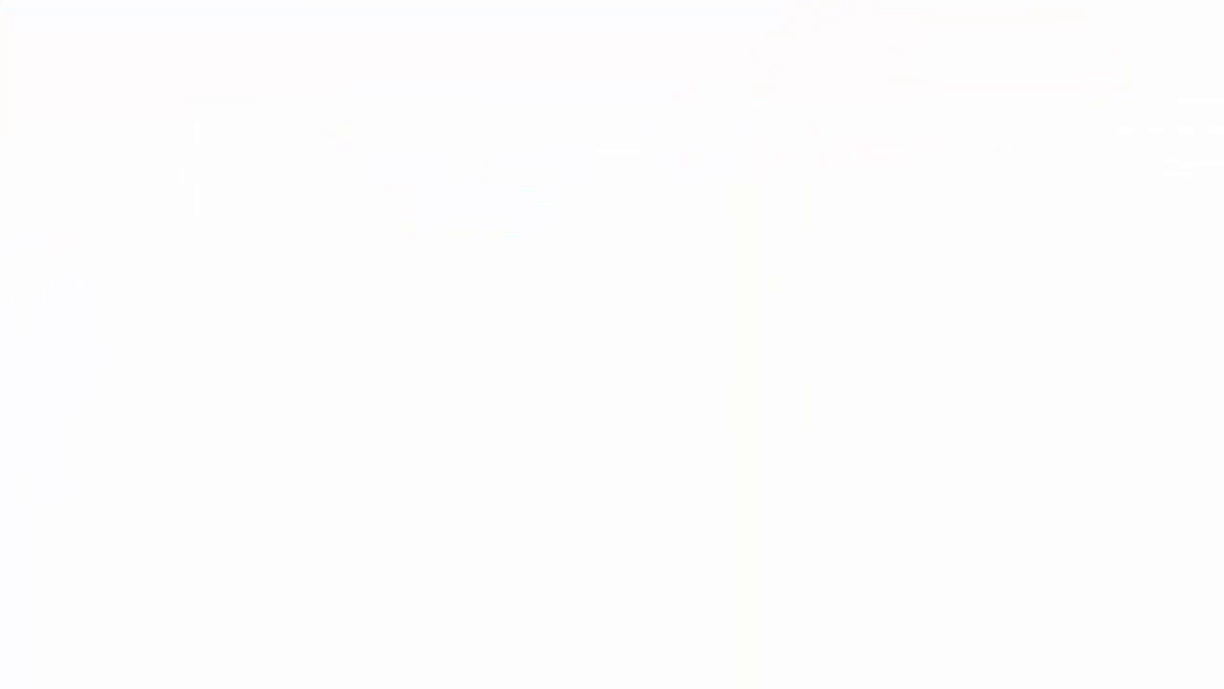
key("alt+Tab")
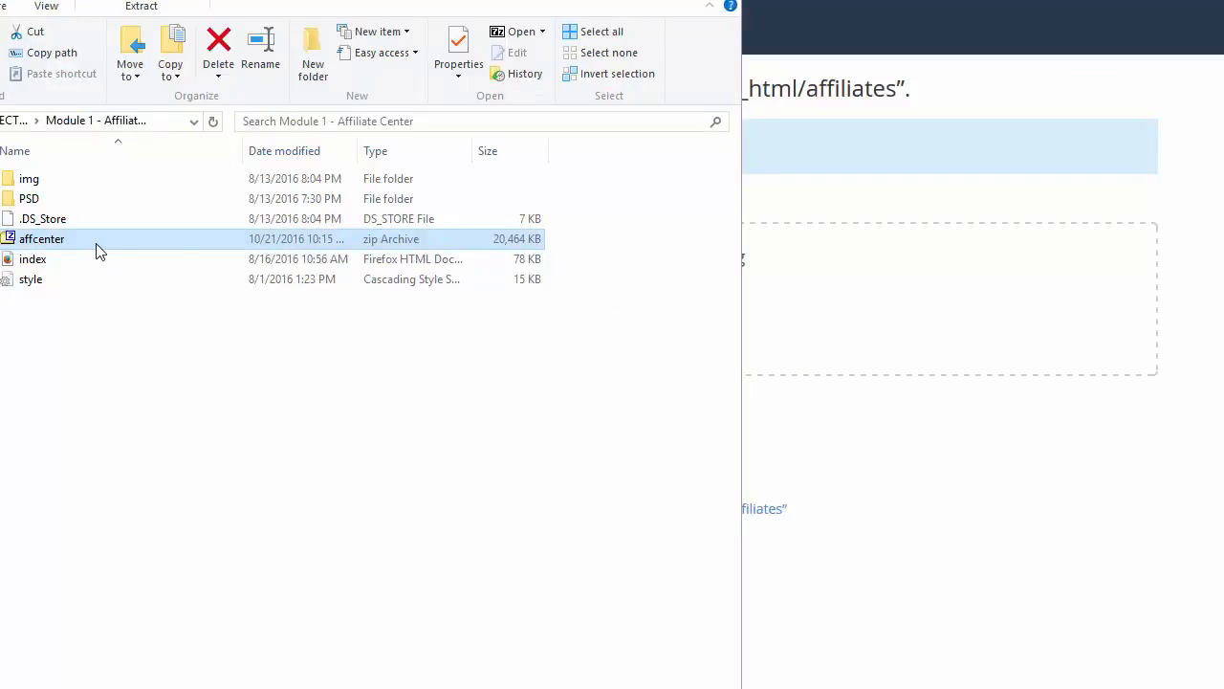
left_click_drag(95, 243, 947, 292)
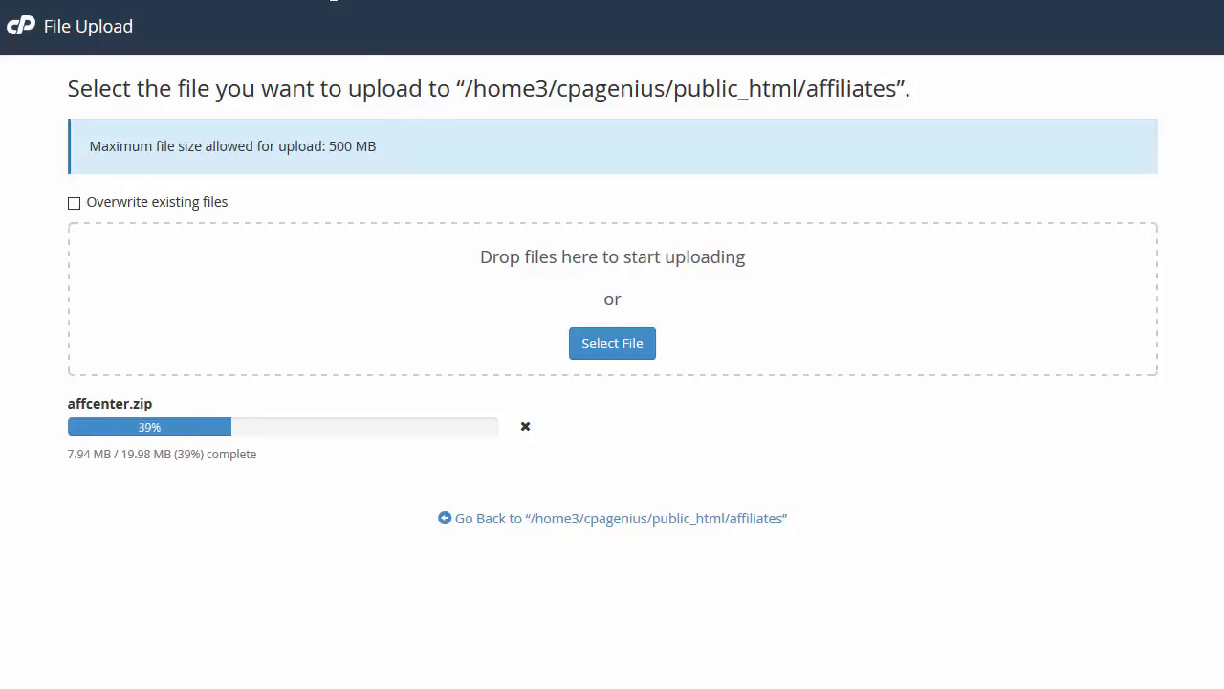
right_click(280, 0)
left_click(321, 0)
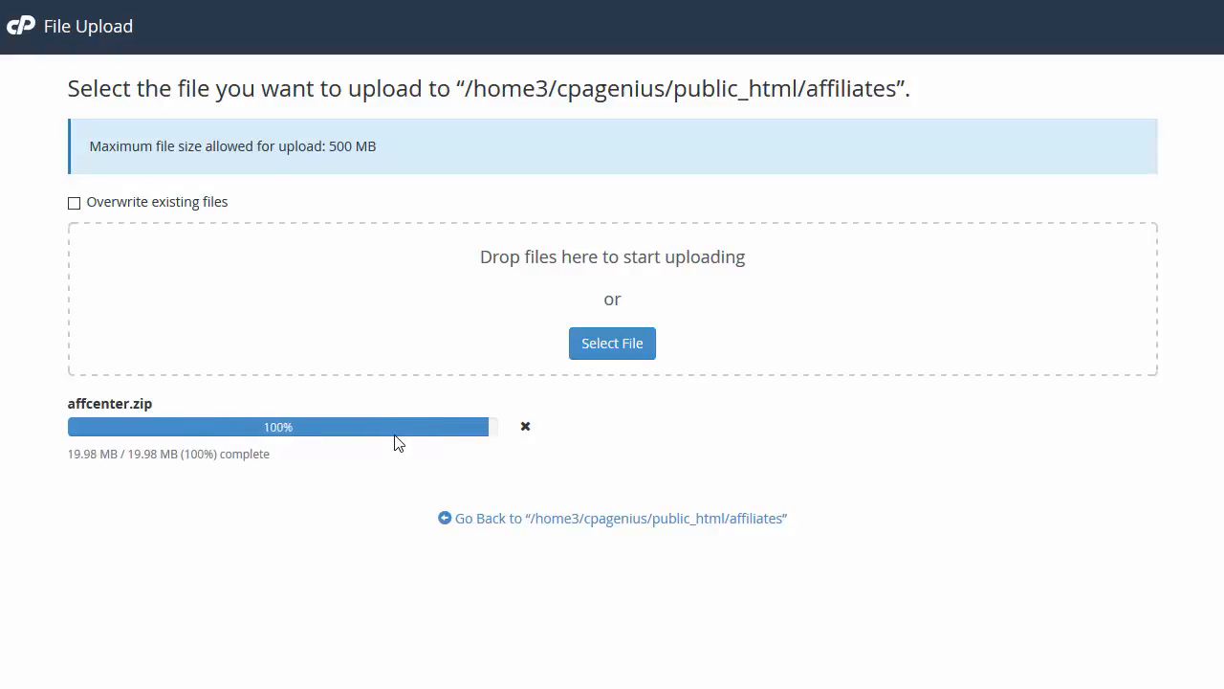
Step: Extract affcenter.zip into the affiliates folder, giving img, index.html and style.css
left_click(765, 524)
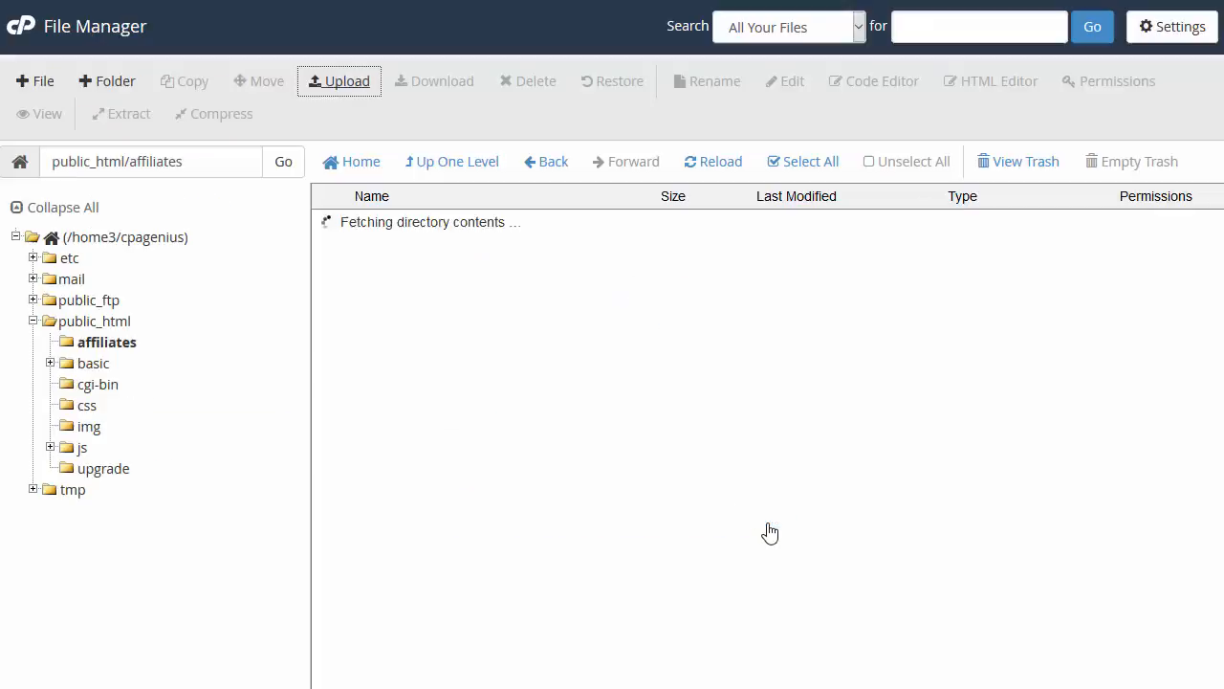
right_click(419, 221)
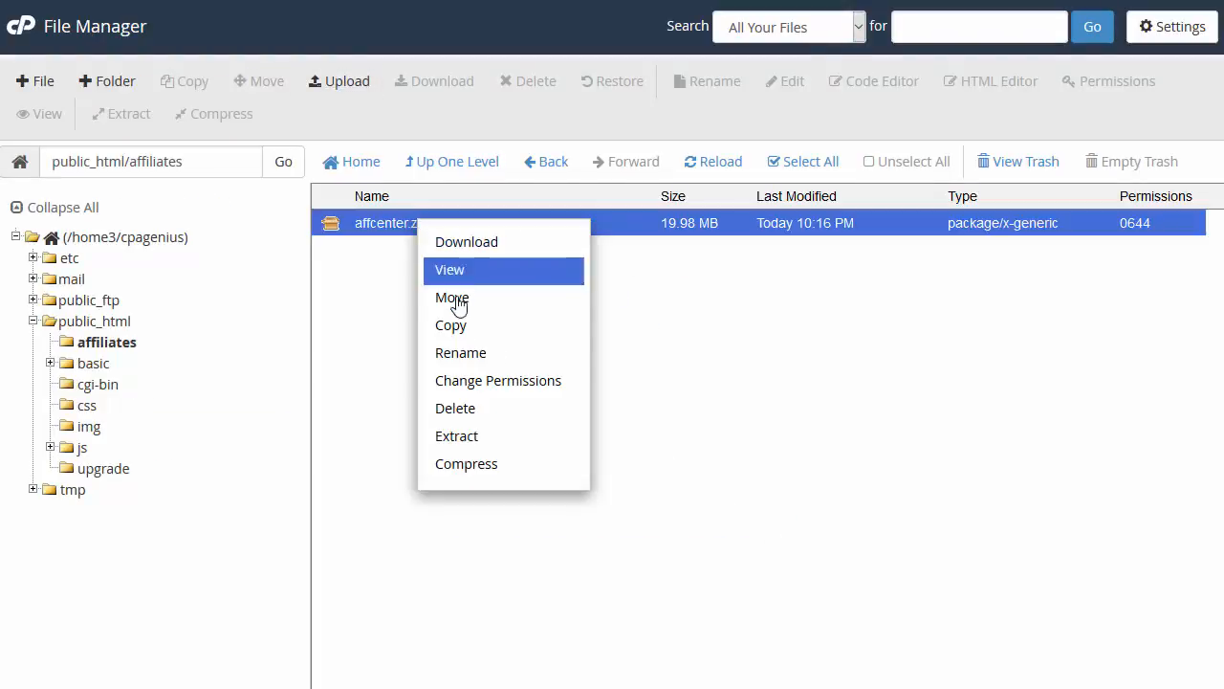
left_click(474, 438)
left_click(762, 508)
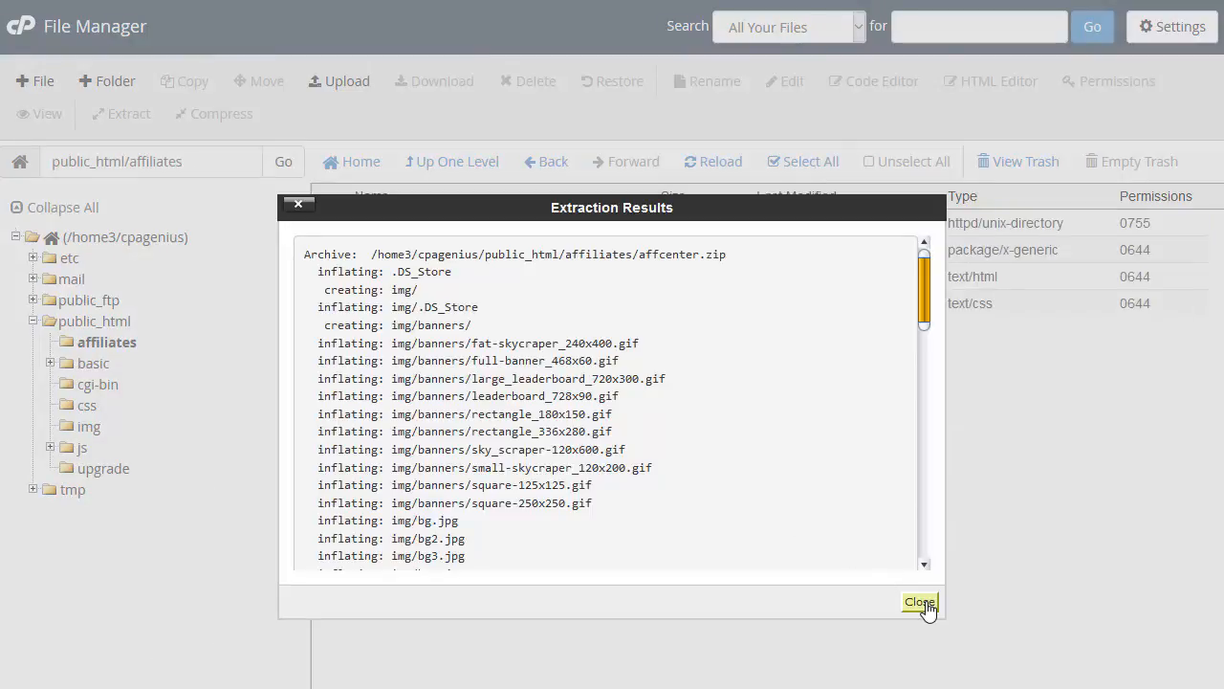
left_click(920, 602)
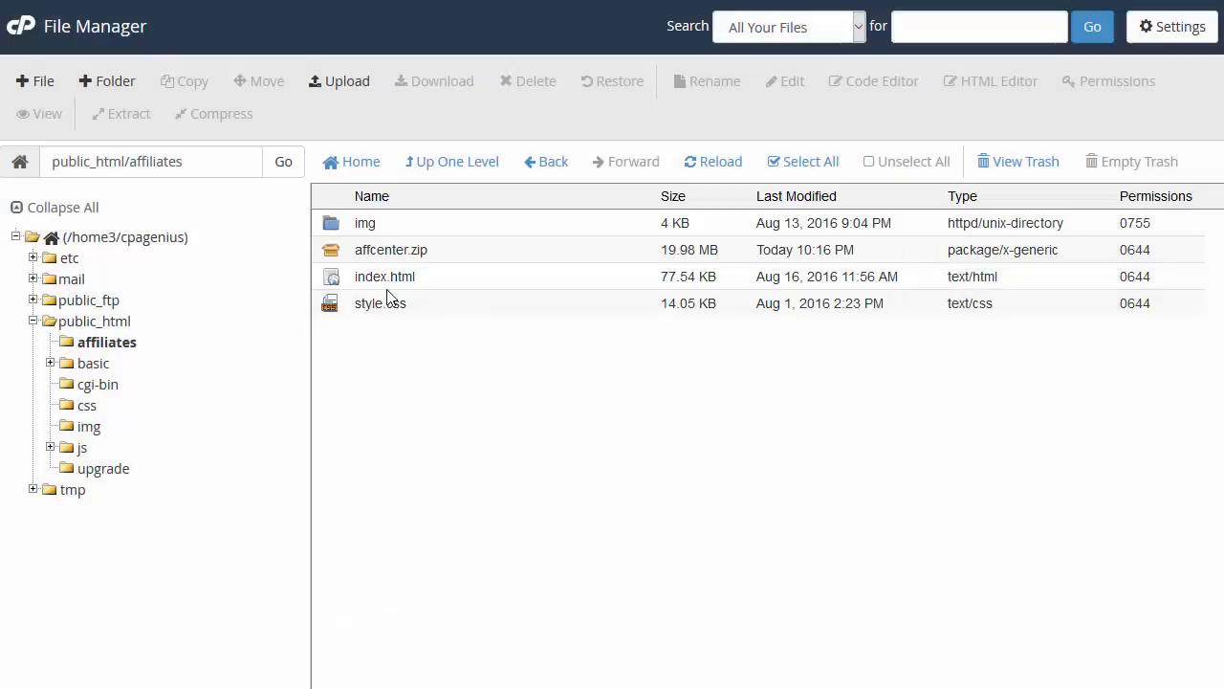
Step: Delete affcenter.zip from the affiliates folder, moving it to the trash
left_click(390, 250)
right_click(391, 251)
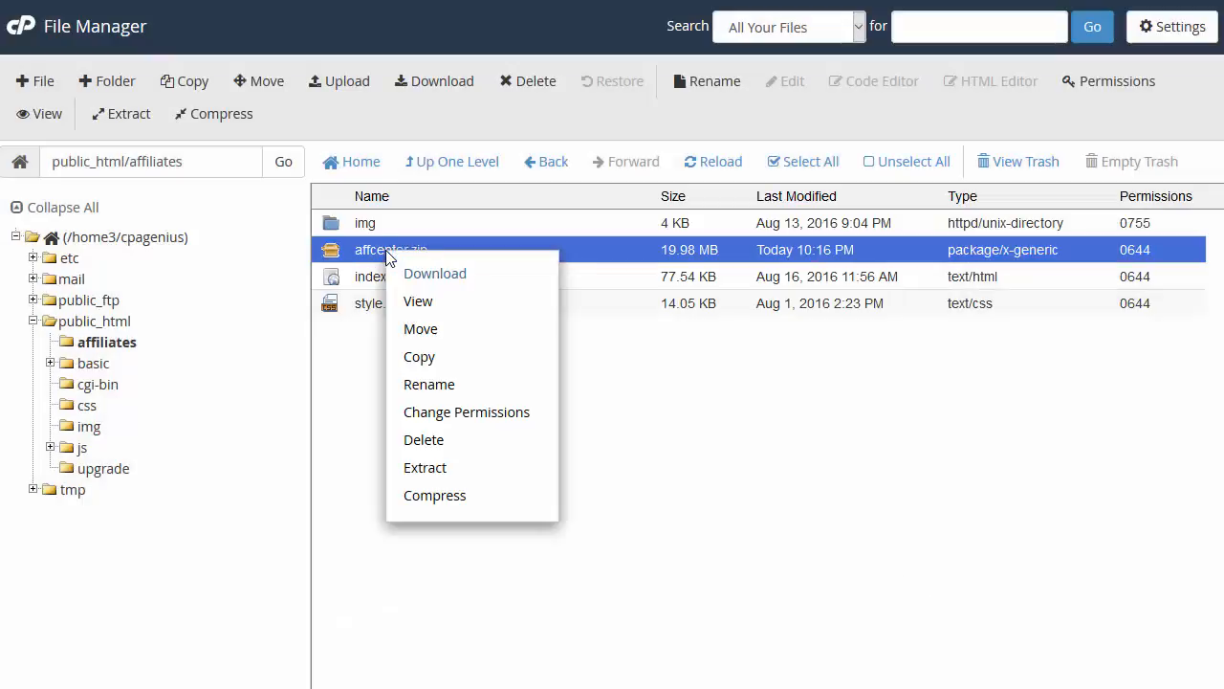
left_click(447, 449)
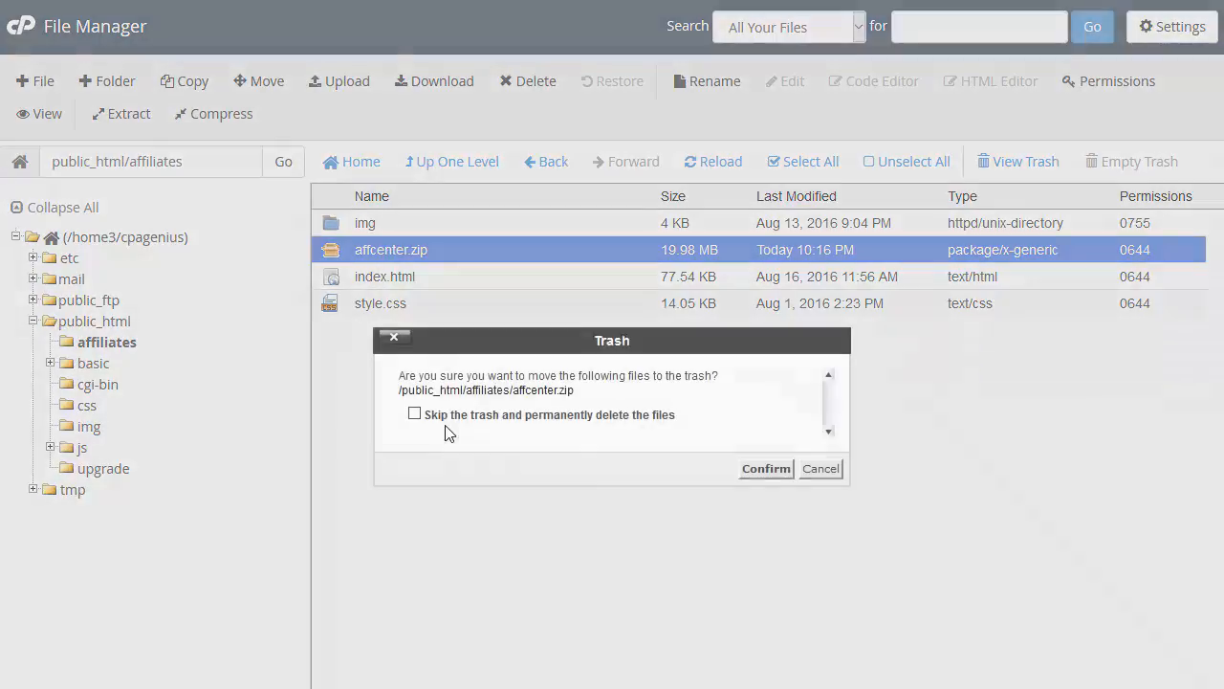
left_click(773, 480)
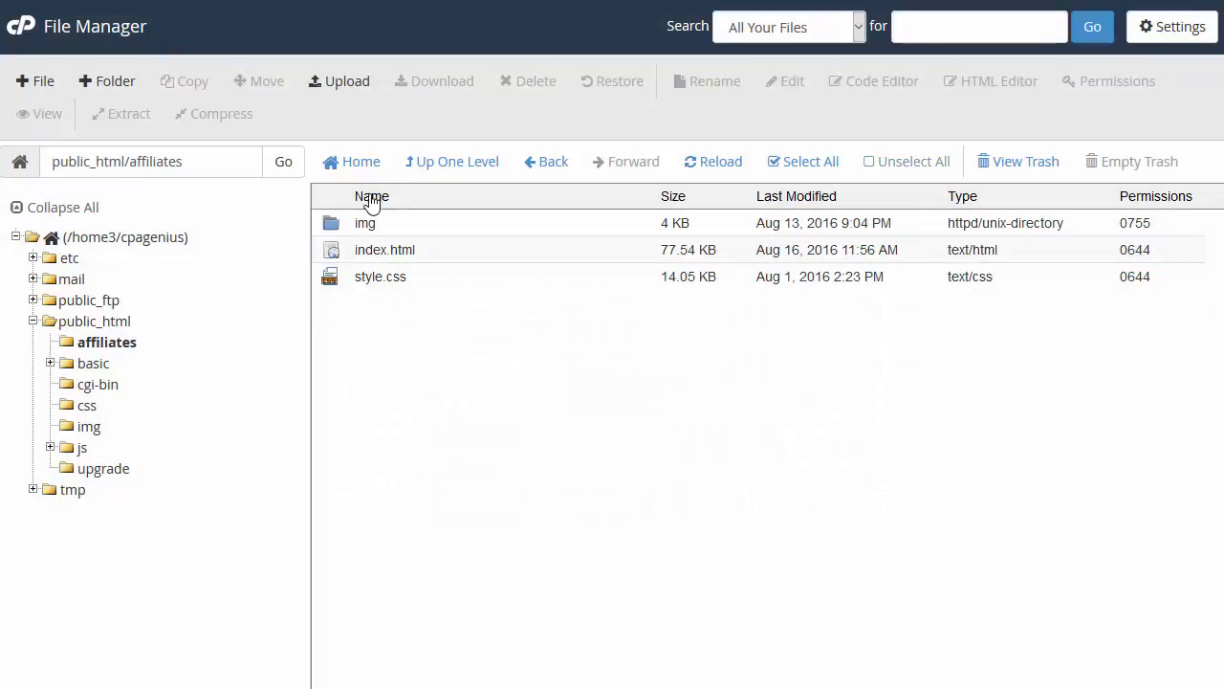
left_click(366, 252)
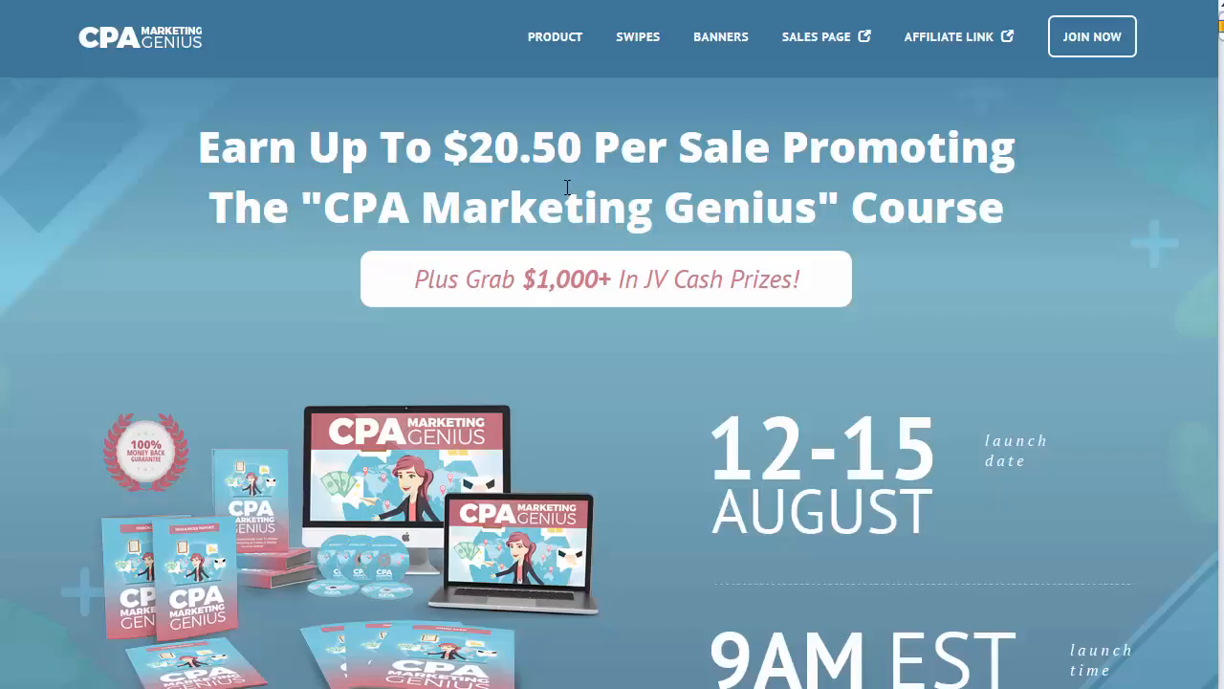
Step: Scroll through the live CPA Marketing Genius affiliate page, reviewing headline, 12-15 August launch dates and join steps
scroll(836, 374, "down", 7)
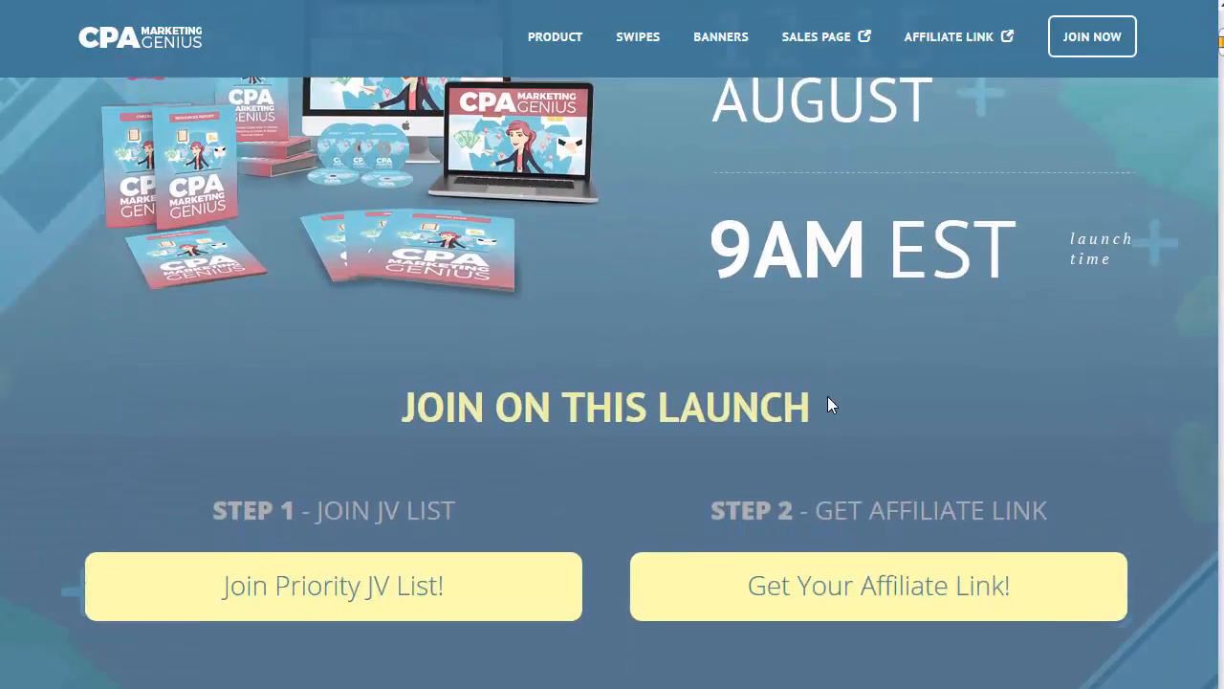
scroll(818, 435, "up", 7)
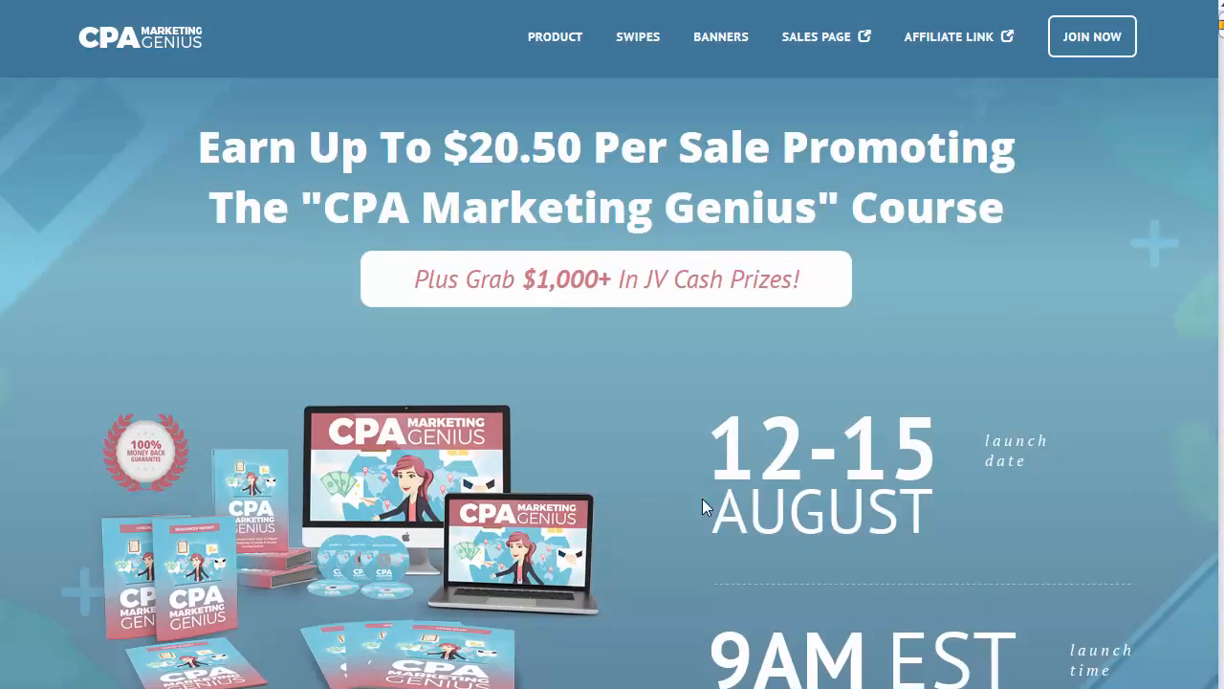
scroll(666, 347, "down", 8)
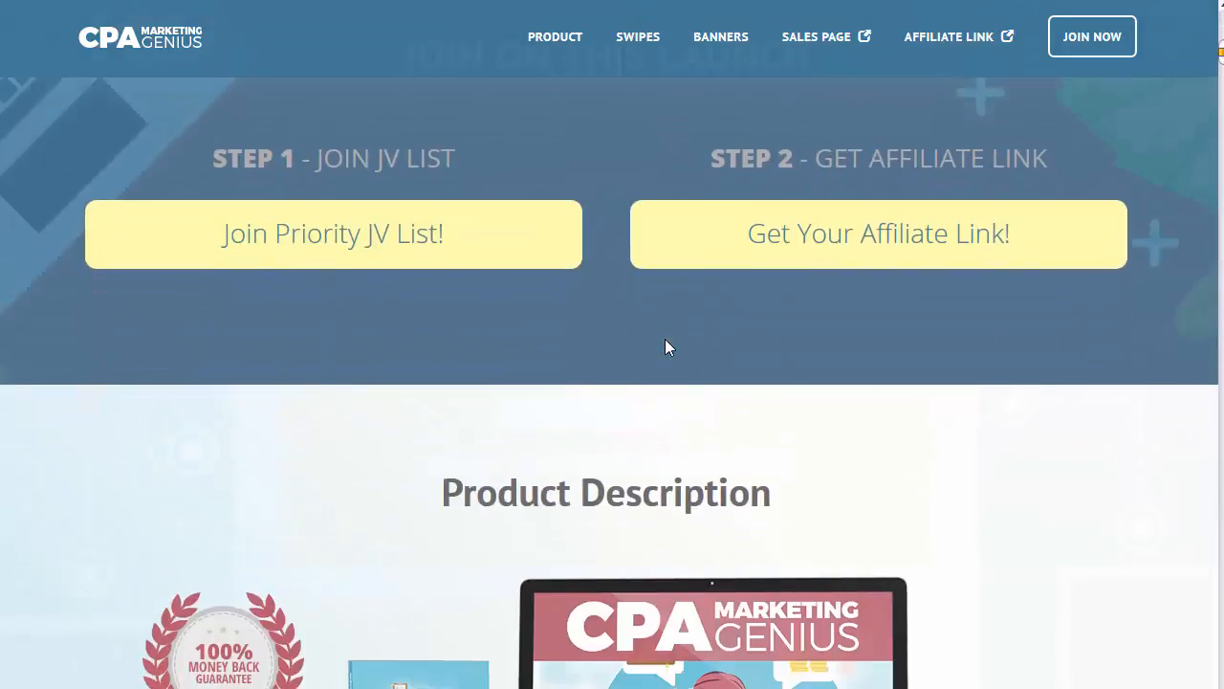
scroll(826, 254, "up", 7)
scroll(955, 421, "down", 10)
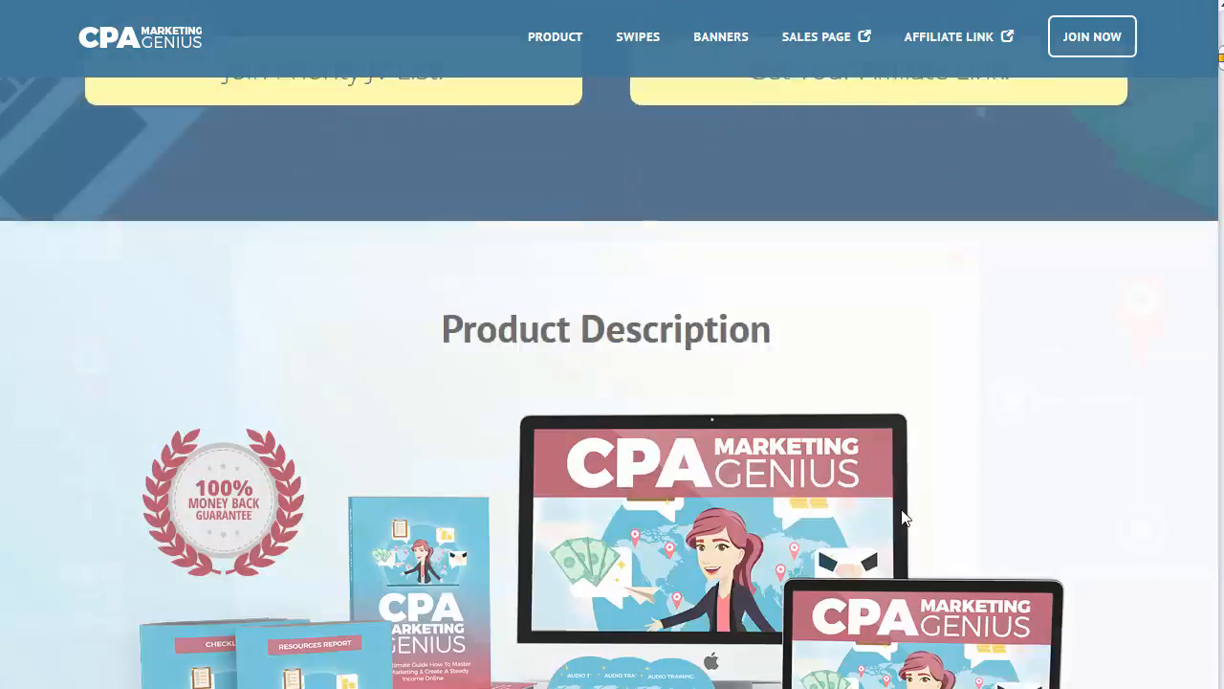
scroll(693, 485, "down", 15)
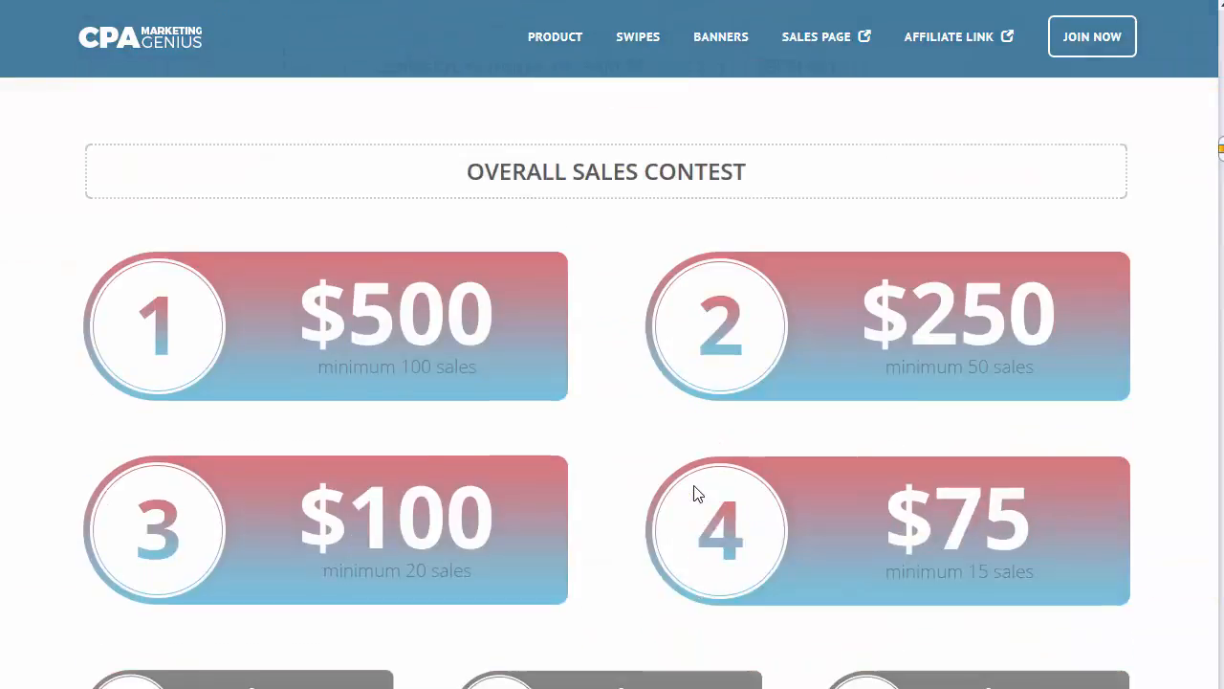
scroll(694, 485, "down", 15)
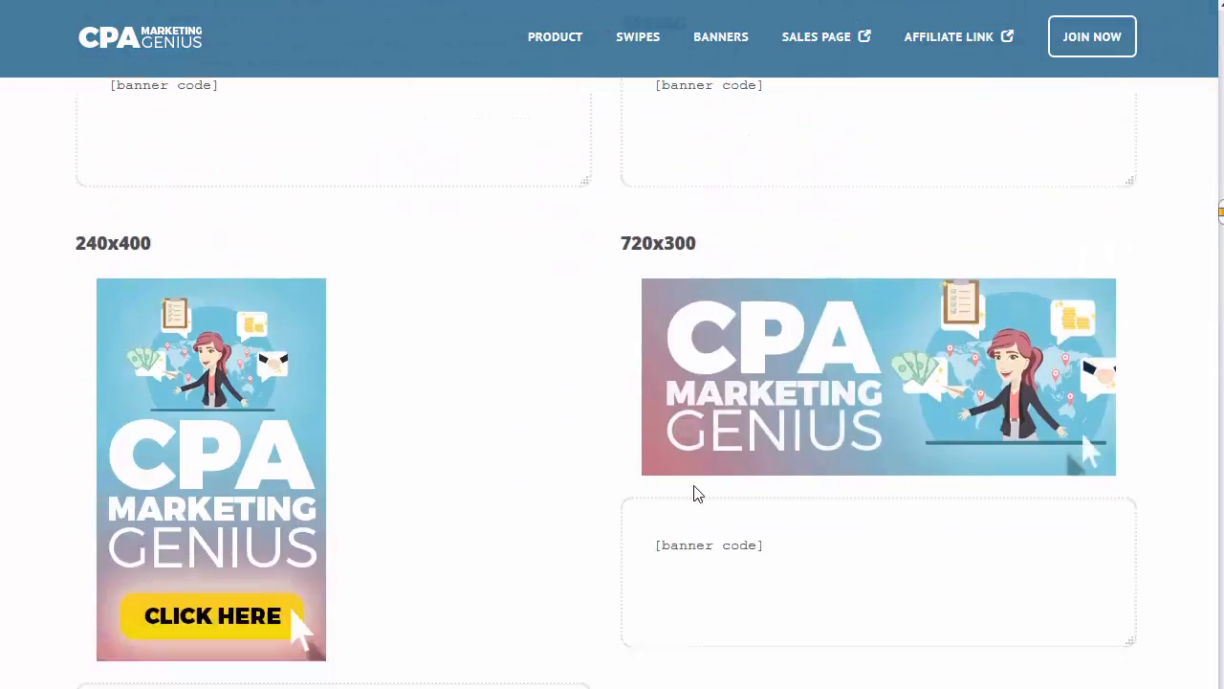
scroll(1201, 382, "down", 1)
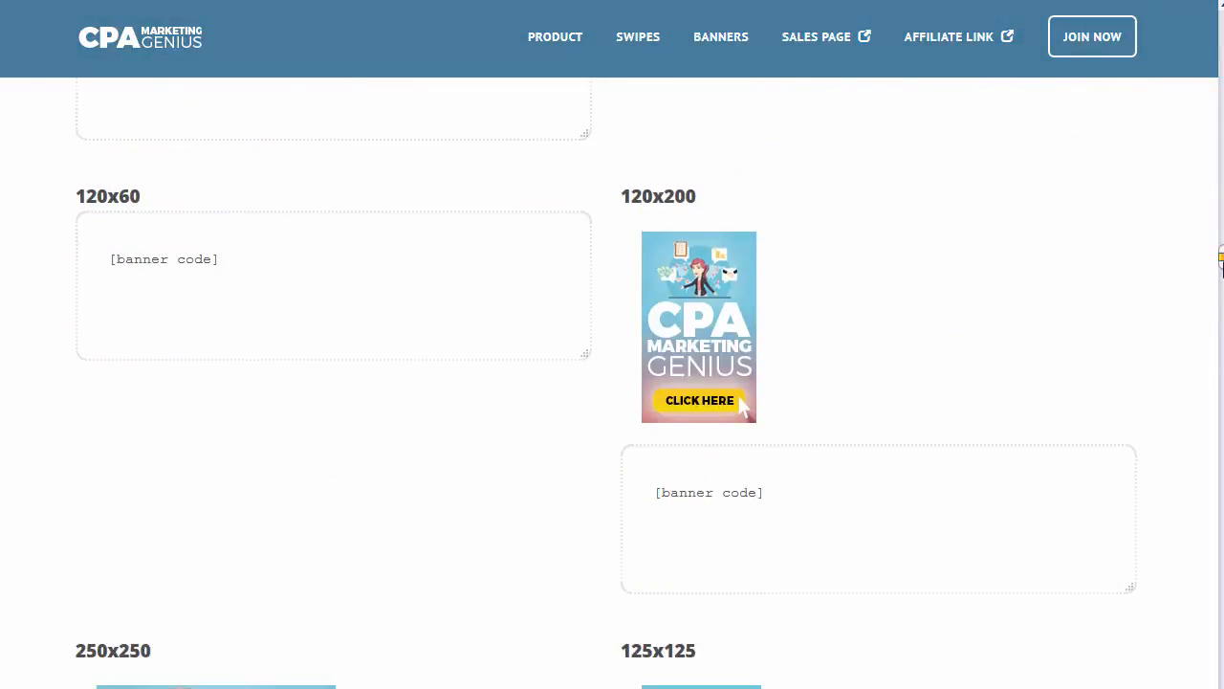
left_click_drag(1222, 258, 1221, 688)
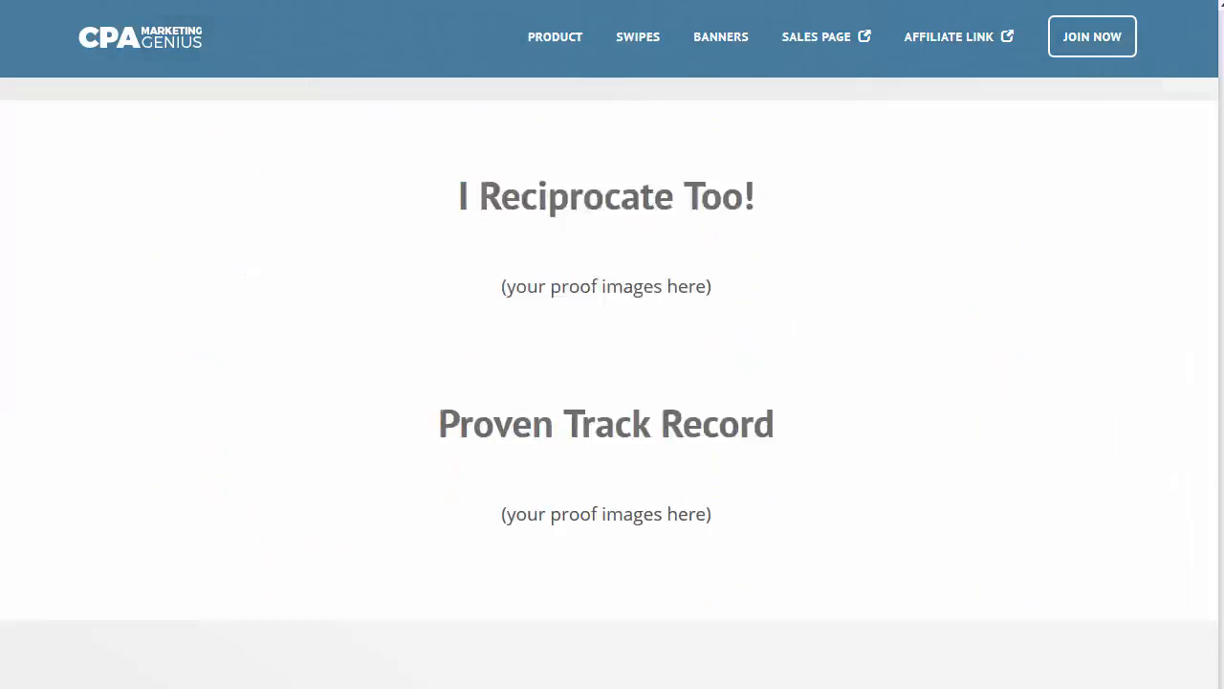
scroll(612, 382, "down", 5)
scroll(613, 383, "up", 20)
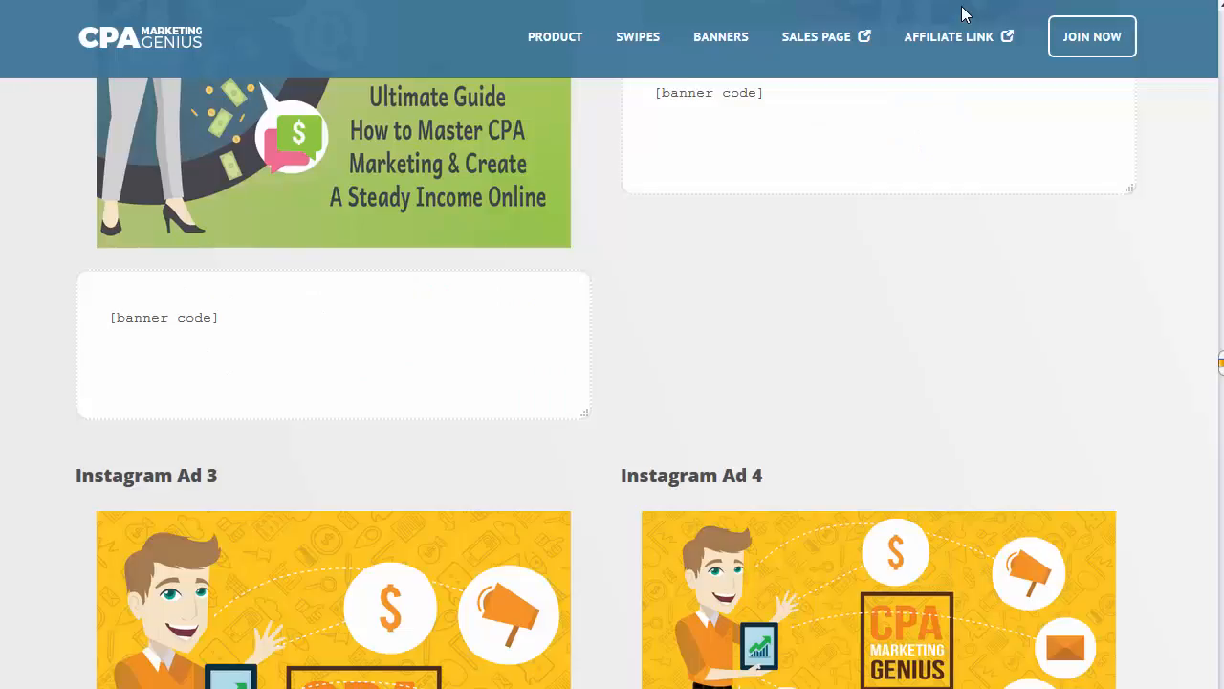
scroll(1014, 418, "up", 20)
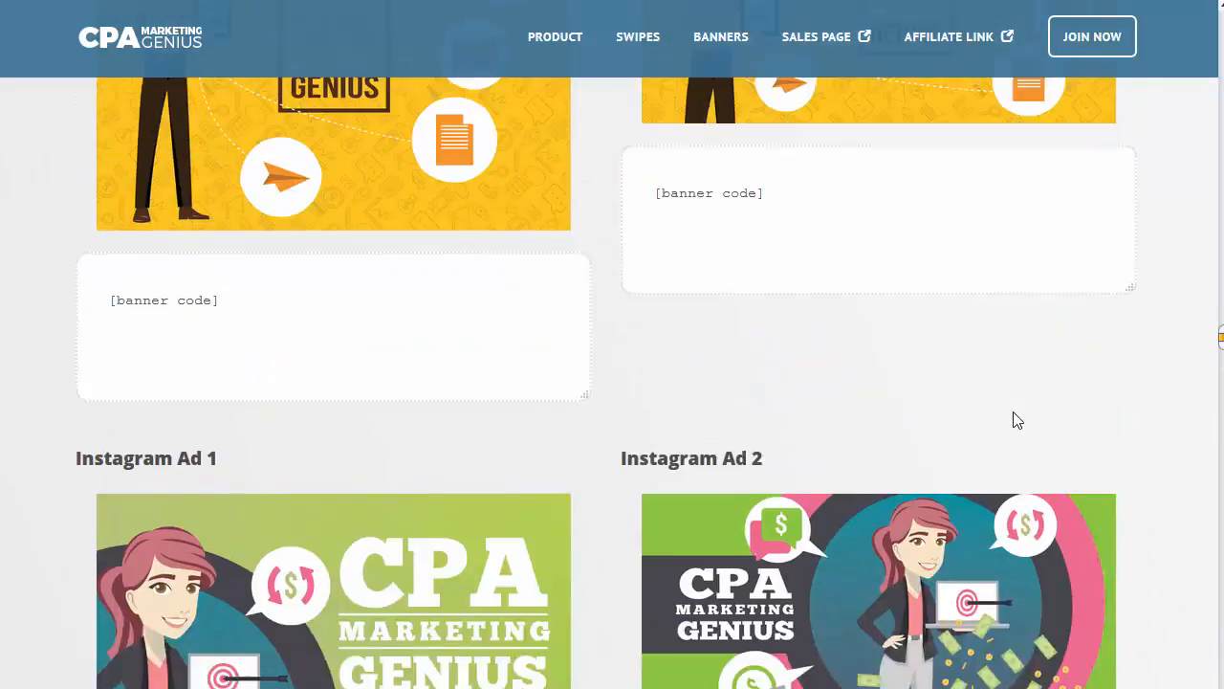
scroll(1059, 449, "up", 20)
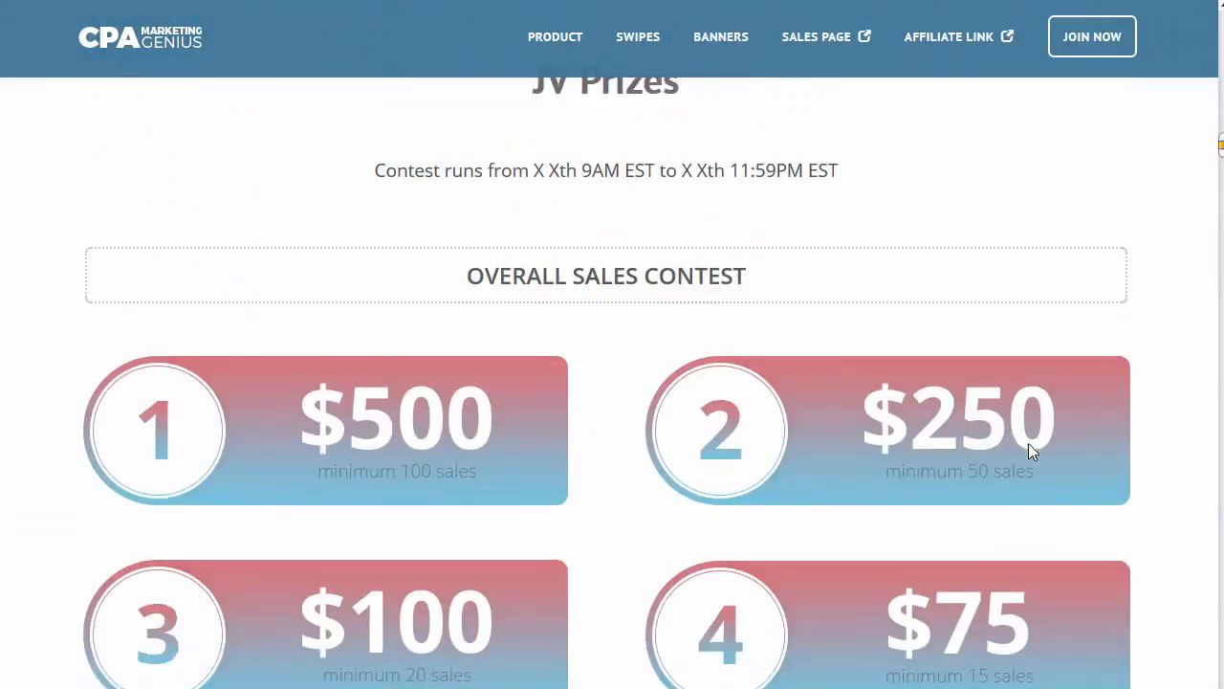
scroll(837, 382, "up", 5)
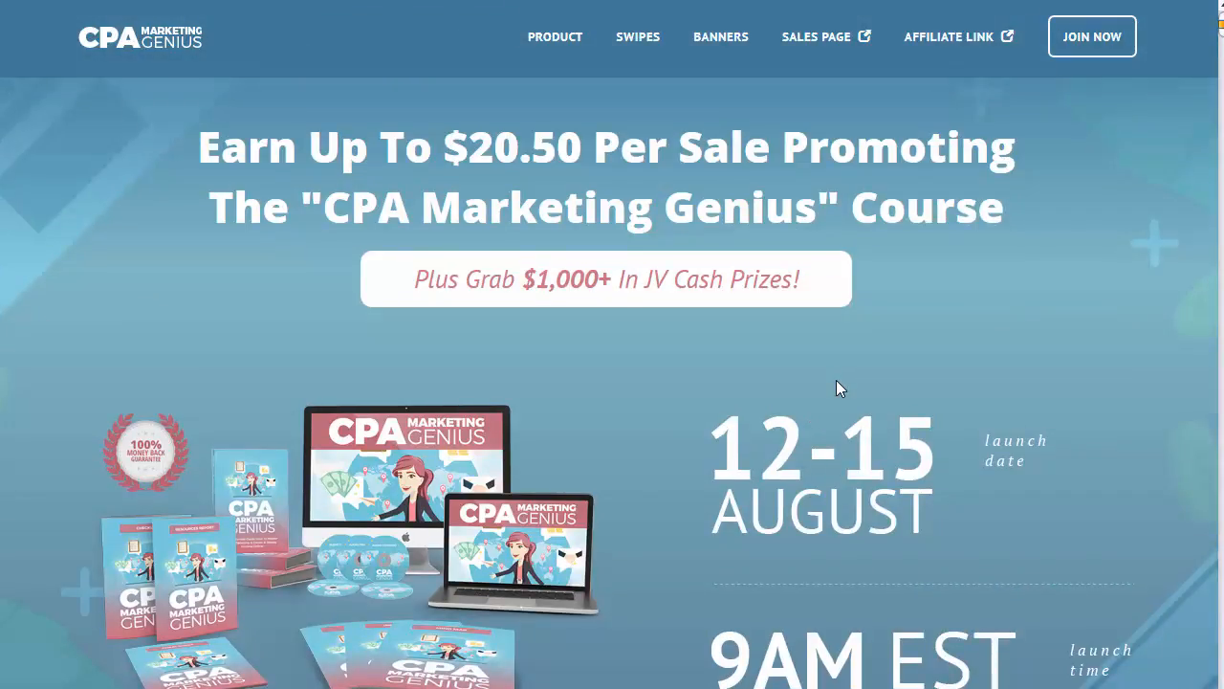
scroll(738, 265, "down", 6)
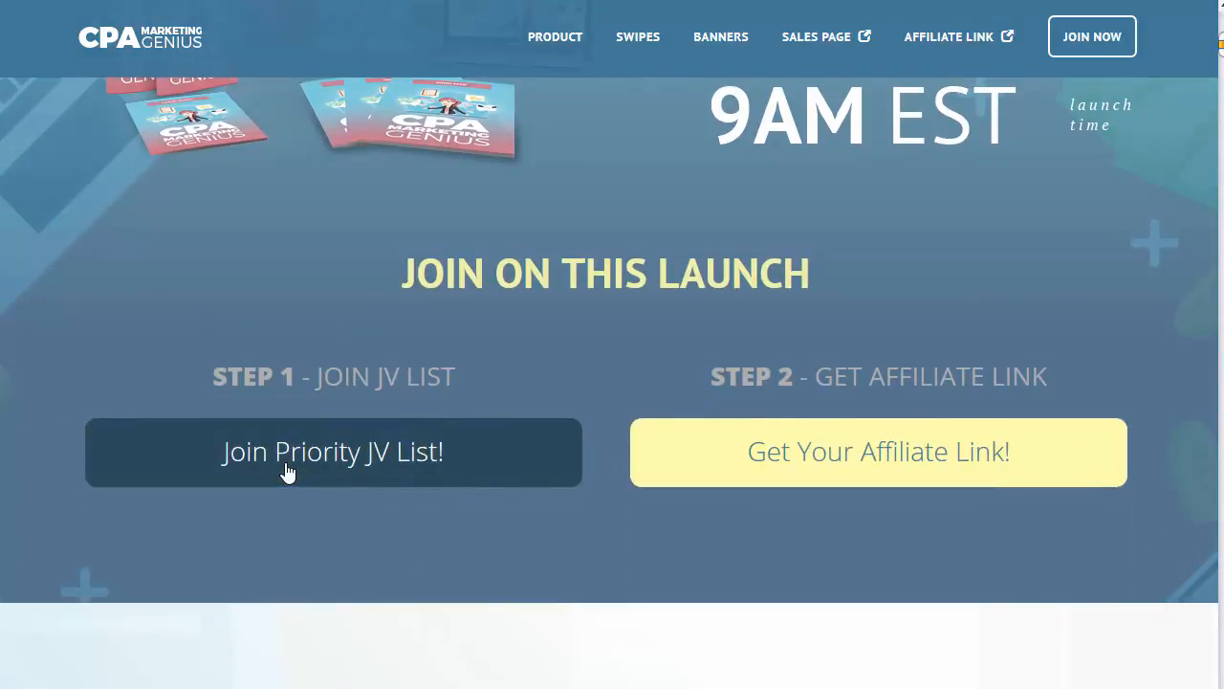
Step: Open the Join Priority JV List signup popup, then close it
left_click(287, 472)
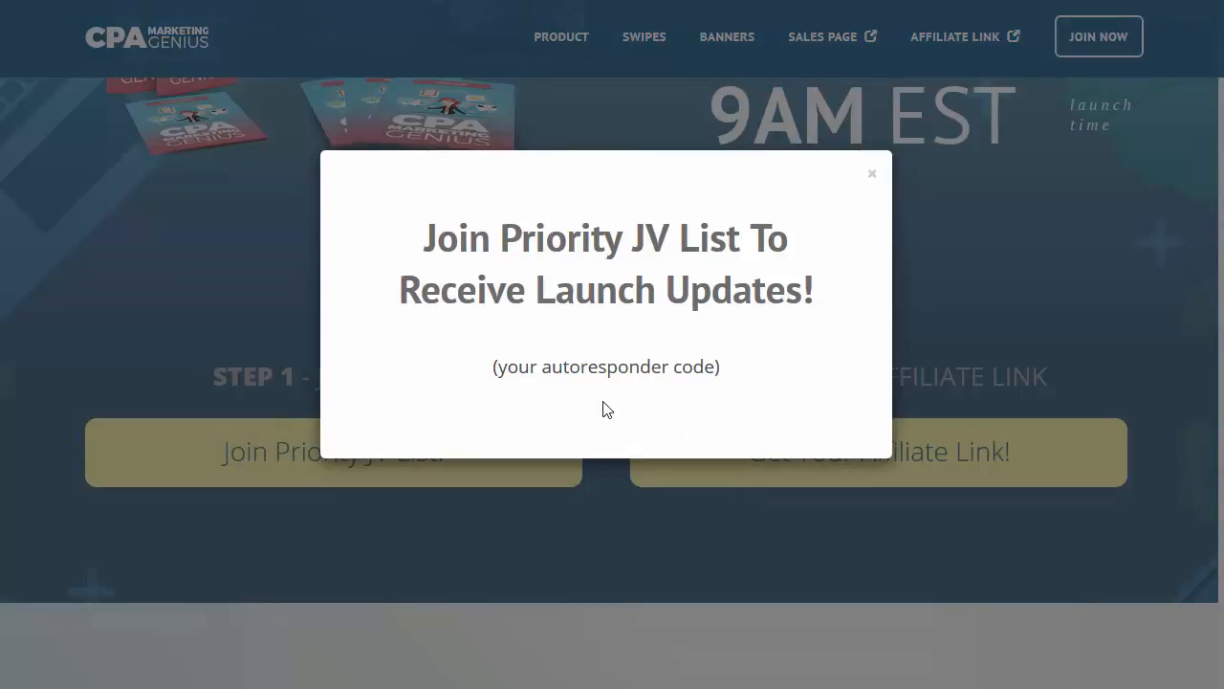
left_click(875, 175)
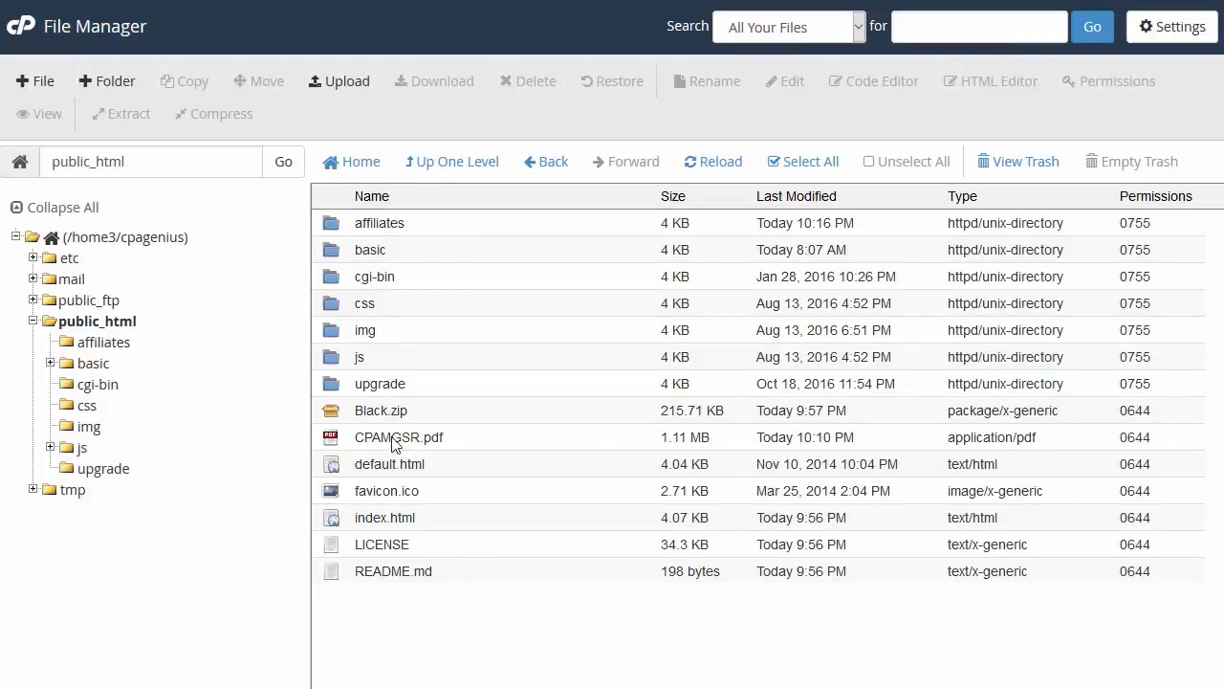
Step: Open the upgrade folder's File Upload page and the local Module 7 - Professional Minisite folder
double_click(334, 384)
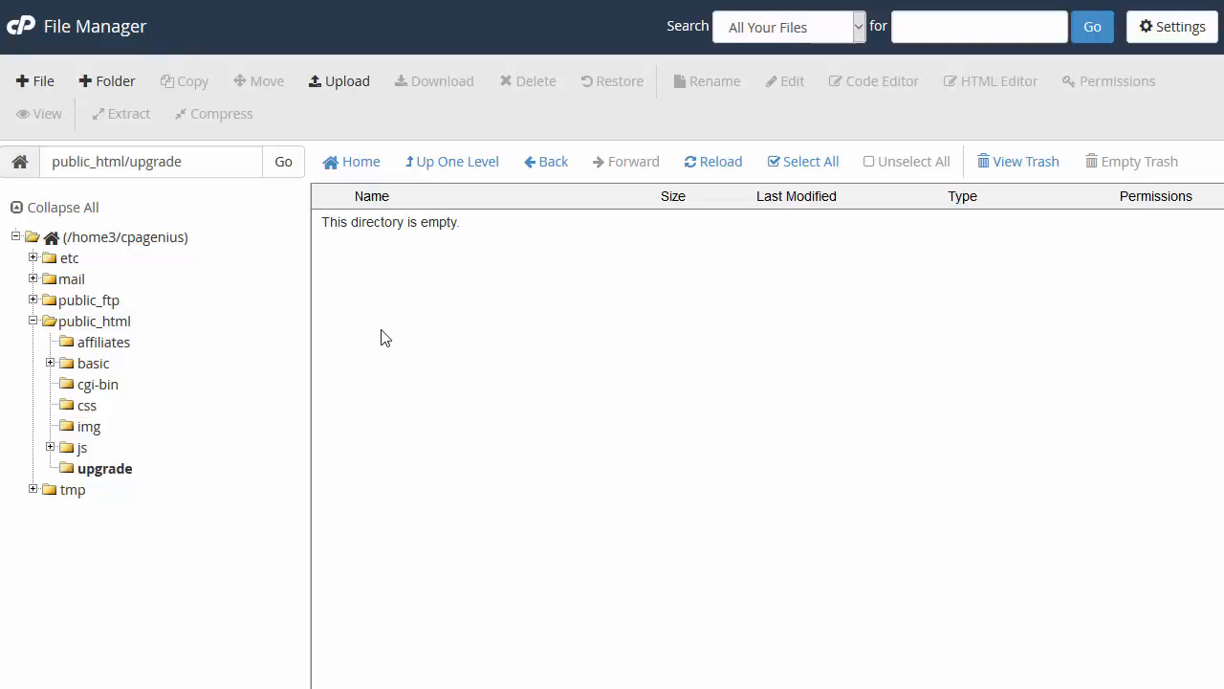
left_click(323, 84)
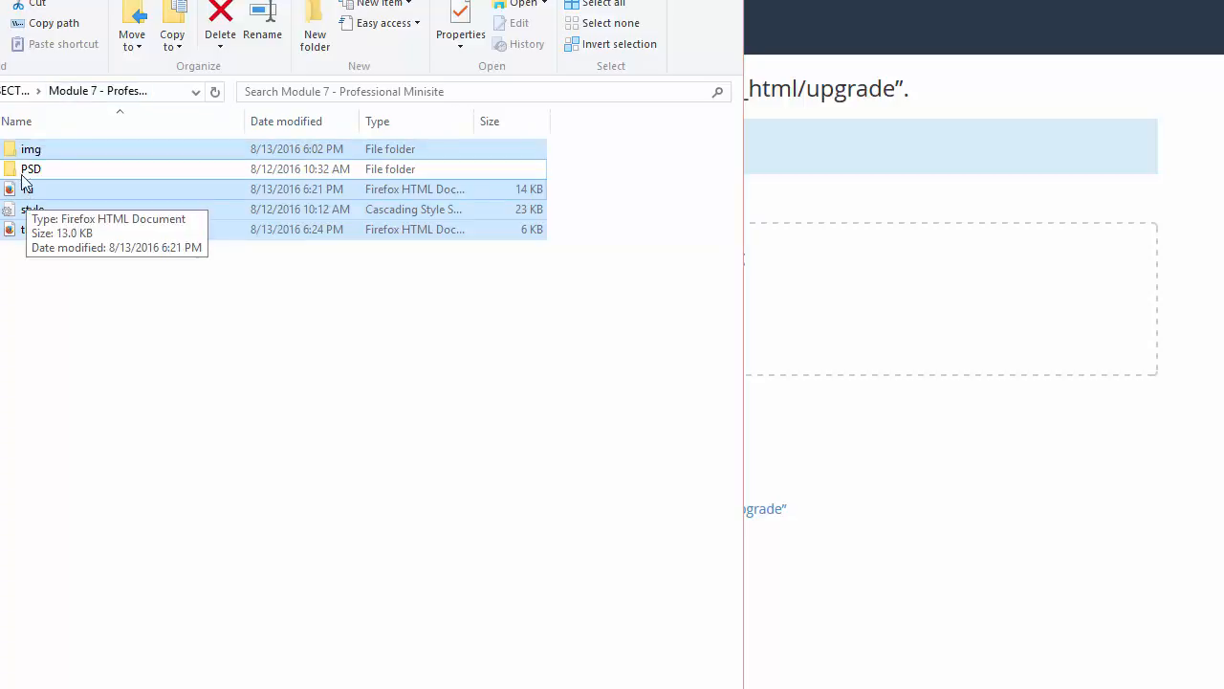
left_click(13, 91)
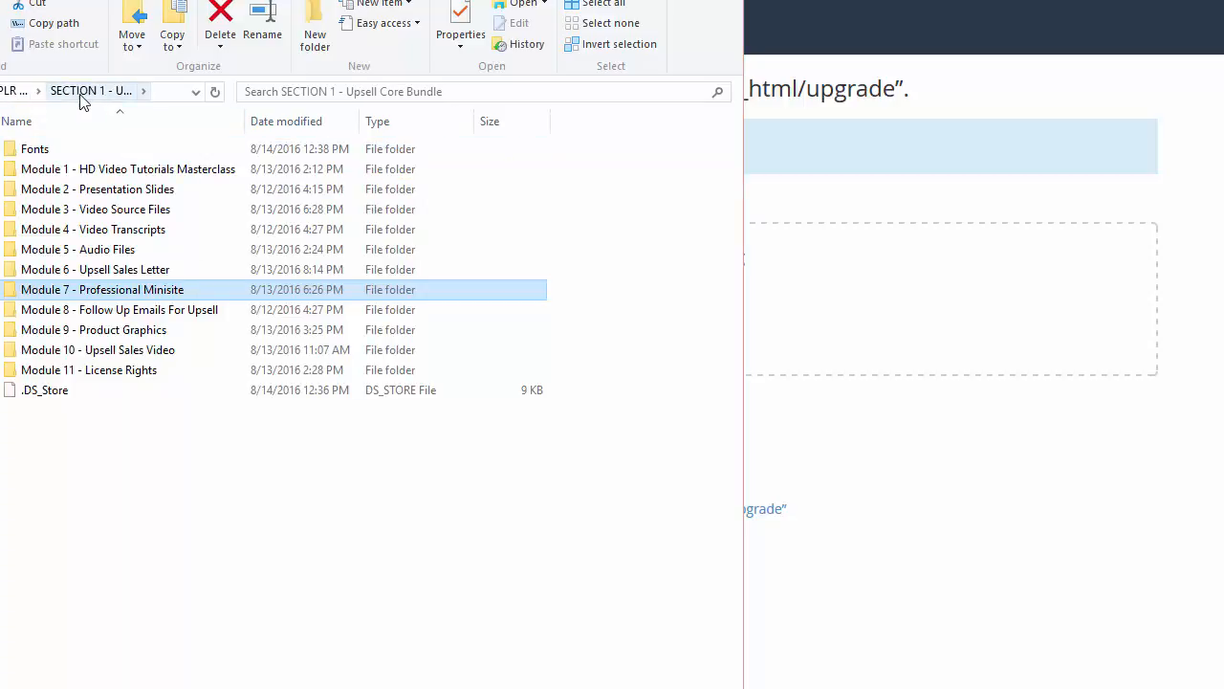
double_click(91, 289)
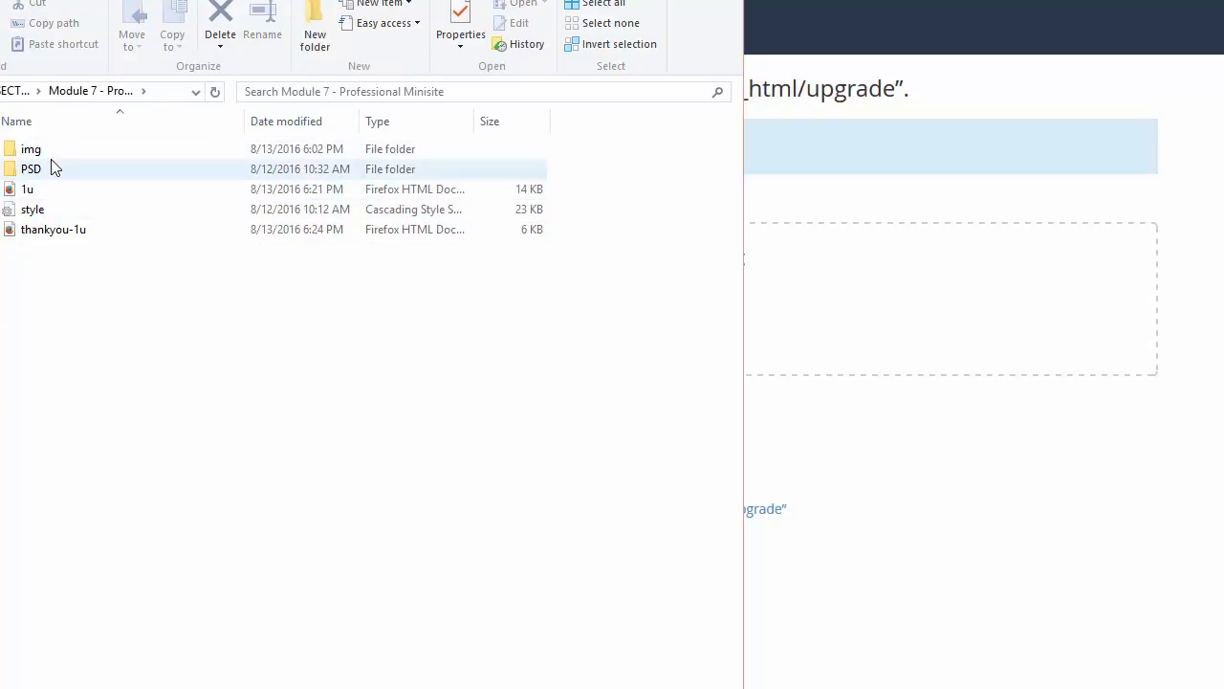
Step: Zip img, 1u, style and thankyou-1u, leaving out PSD, into Module 7 - Professional Minisite.zip
key("ctrl+a")
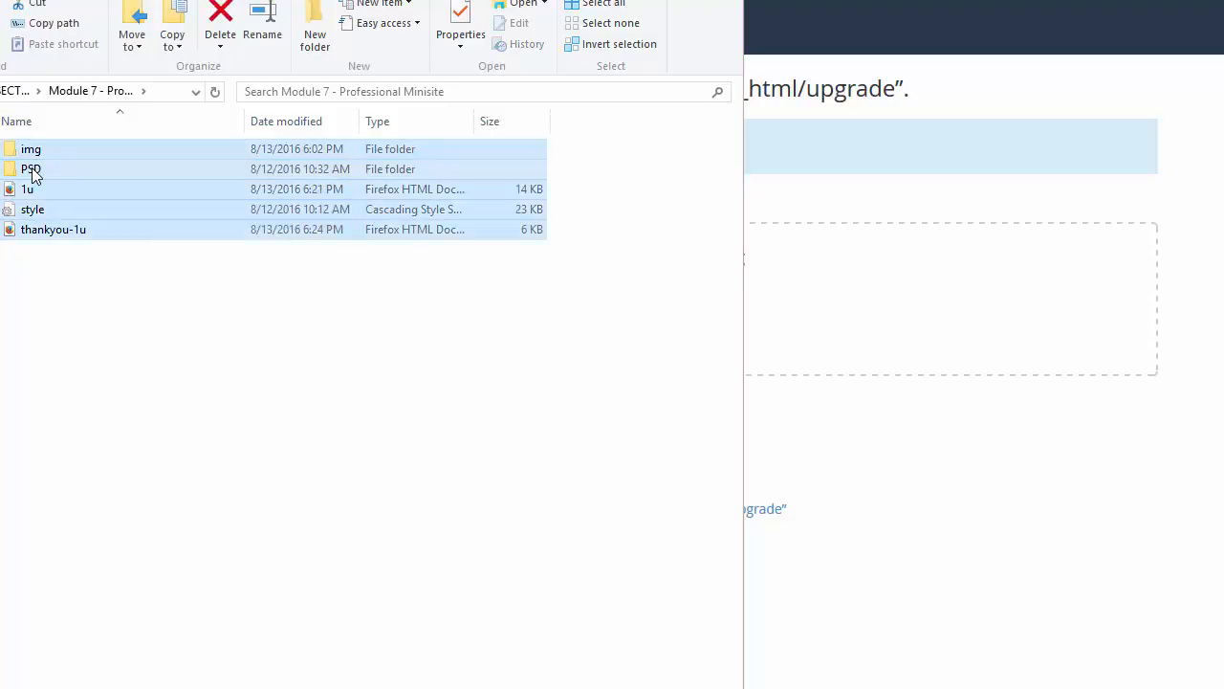
left_click(31, 172, "ctrl")
right_click(63, 221)
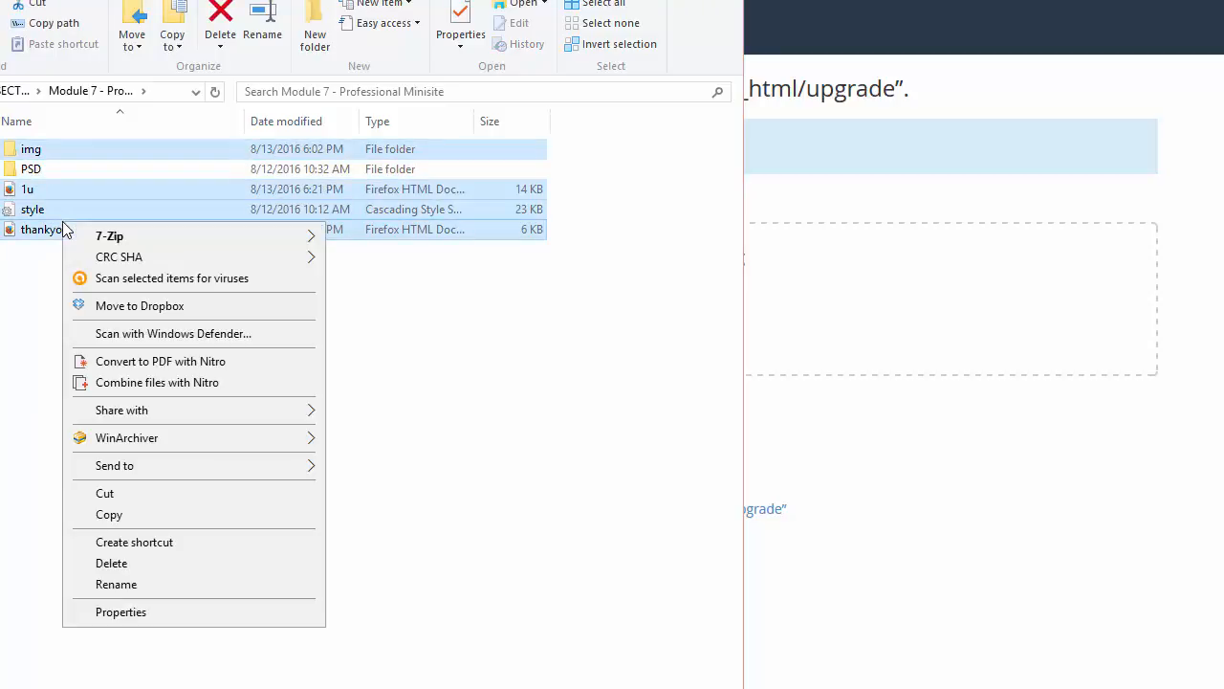
mouse_move(197, 236)
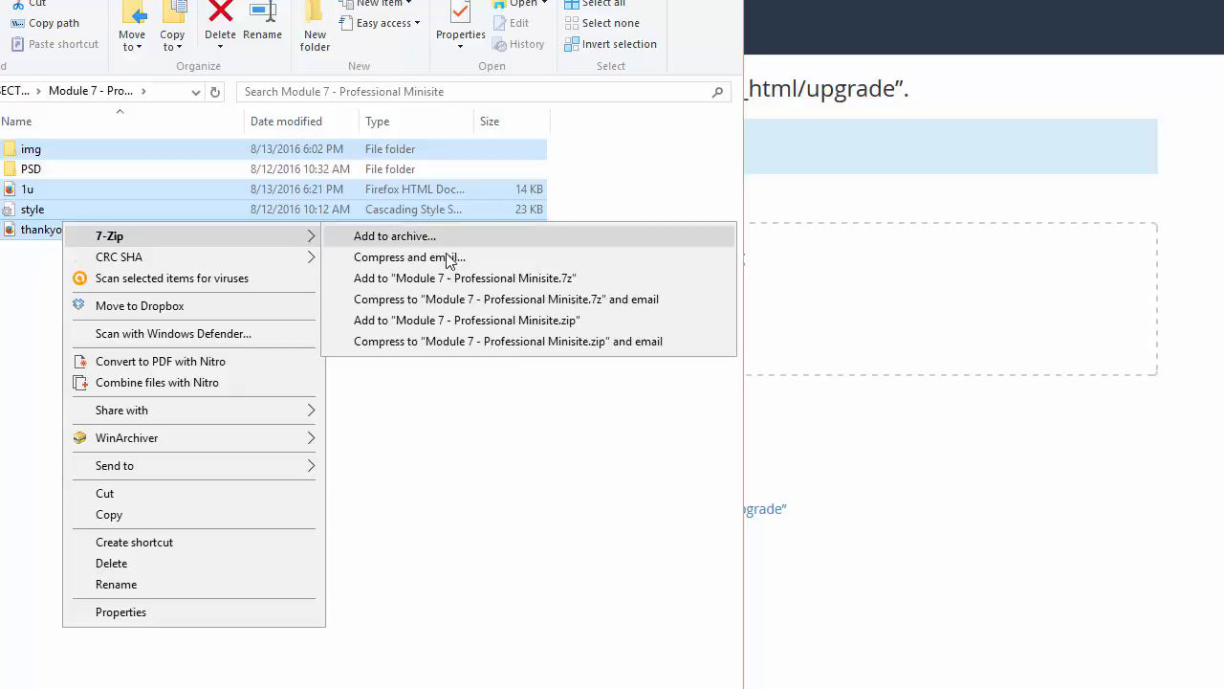
left_click(441, 324)
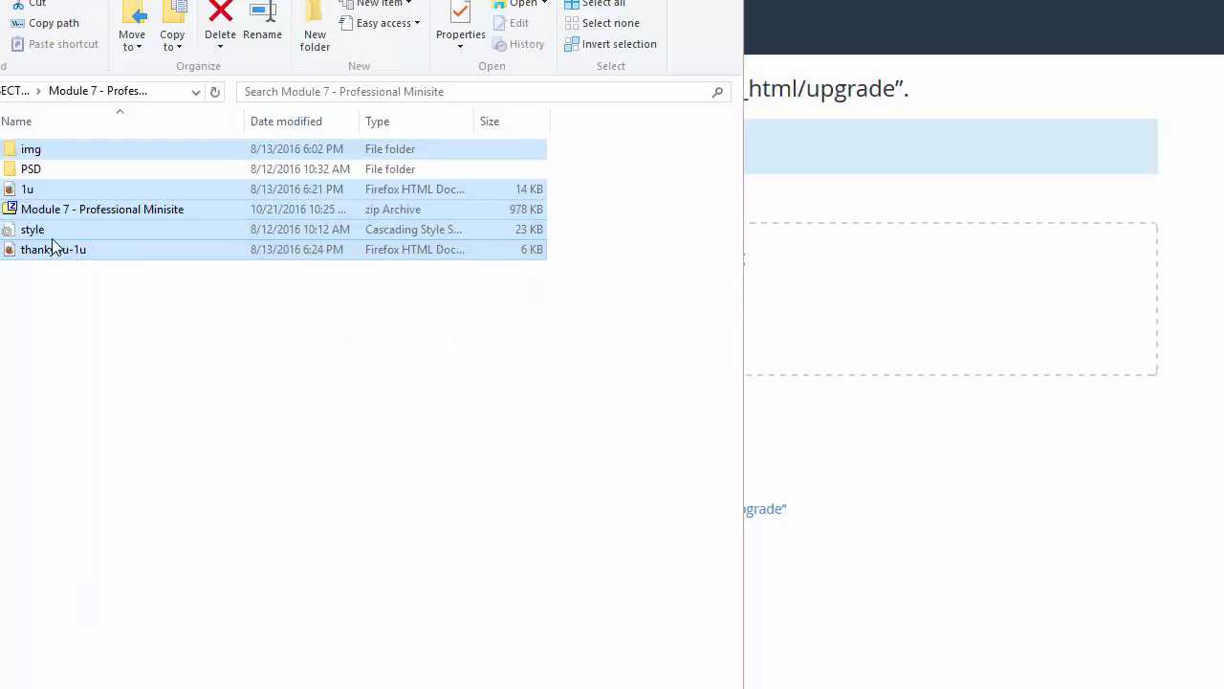
Step: Upload Module 7 - Professional Minisite.zip to the server's upgrade folder and return to its listing
left_click(62, 210)
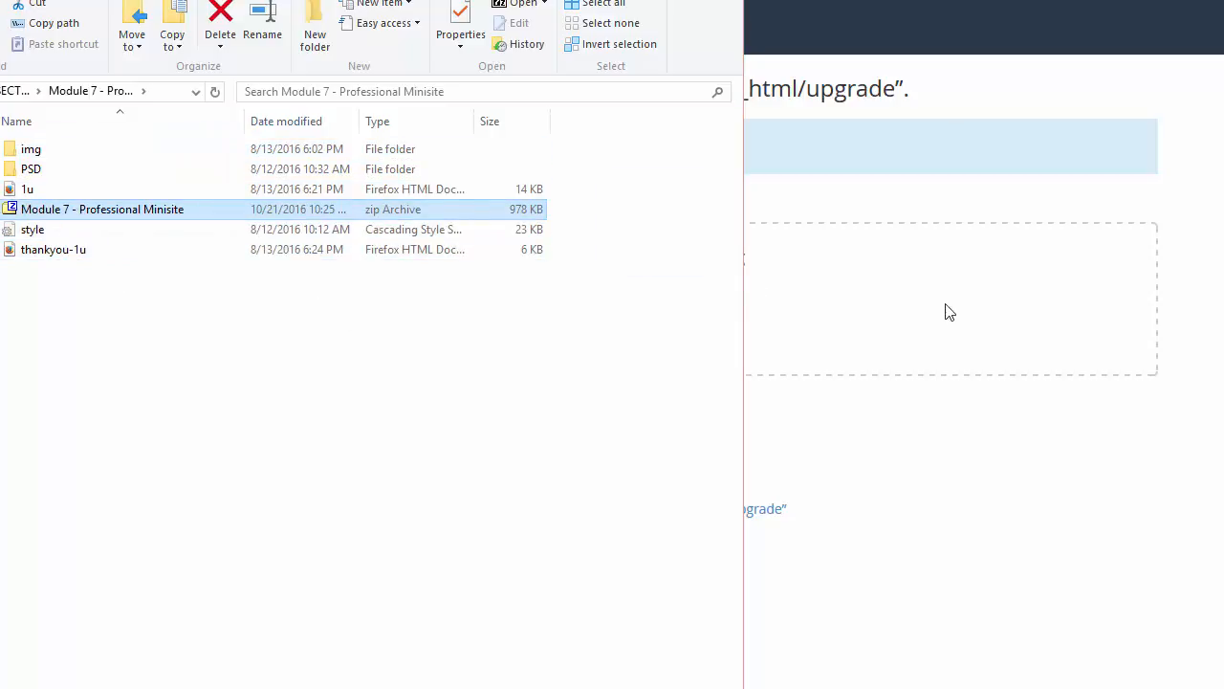
left_click_drag(950, 312, 897, 427)
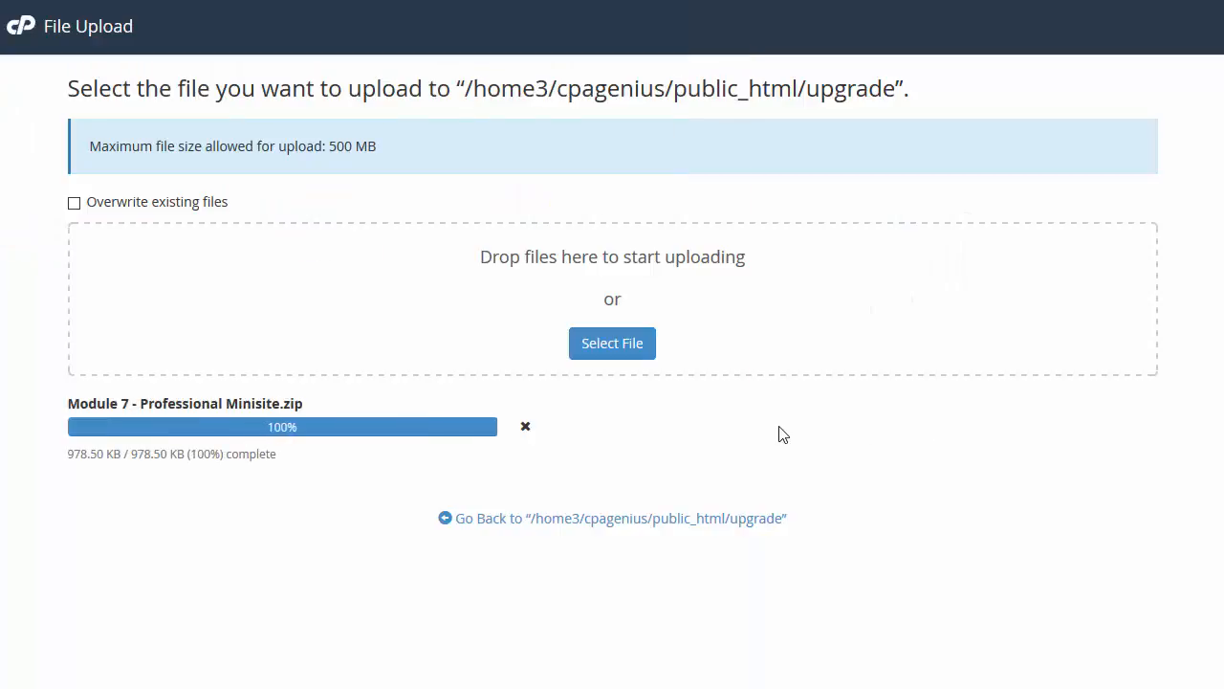
left_click(754, 521)
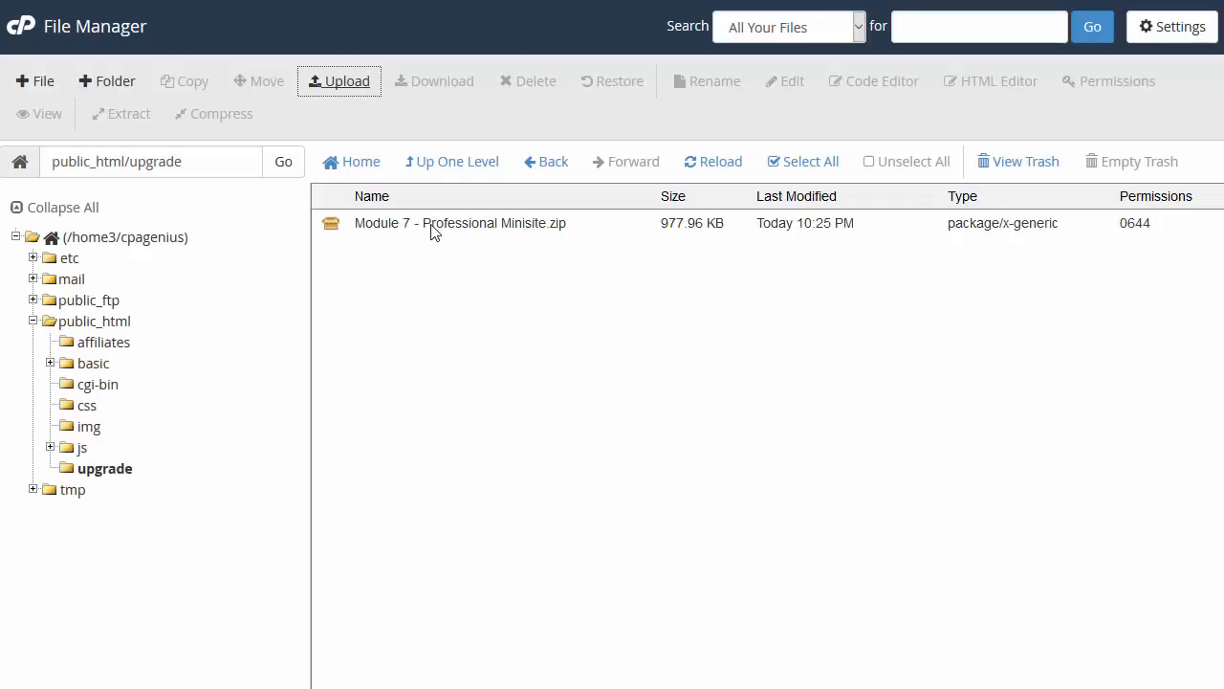
right_click(432, 228)
Step: Extract the Module 7 zip into public_html/upgrade, then delete the zip to the trash
left_click(468, 498)
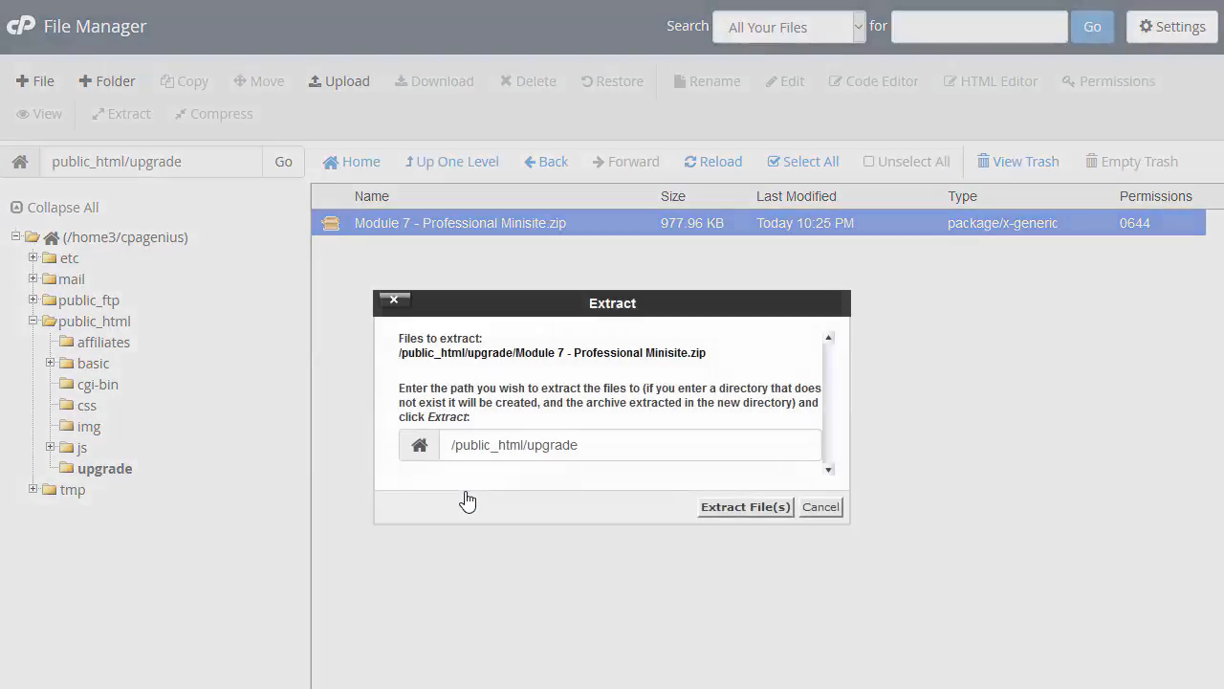
left_click(729, 507)
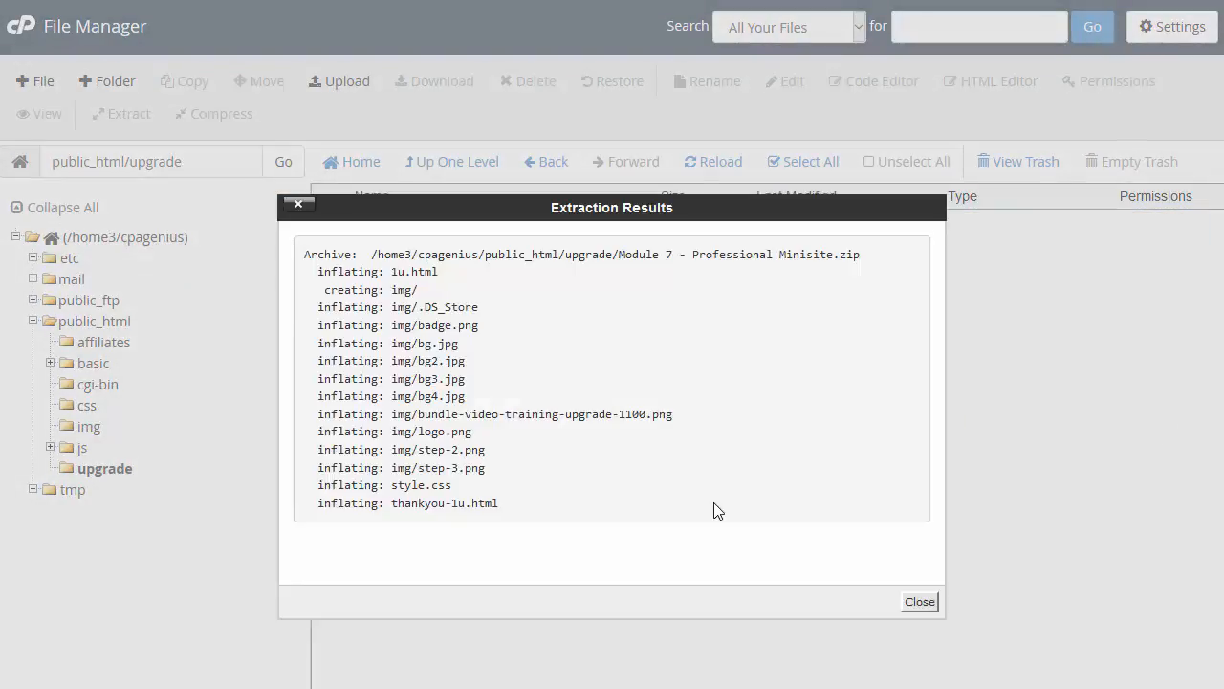
left_click(923, 604)
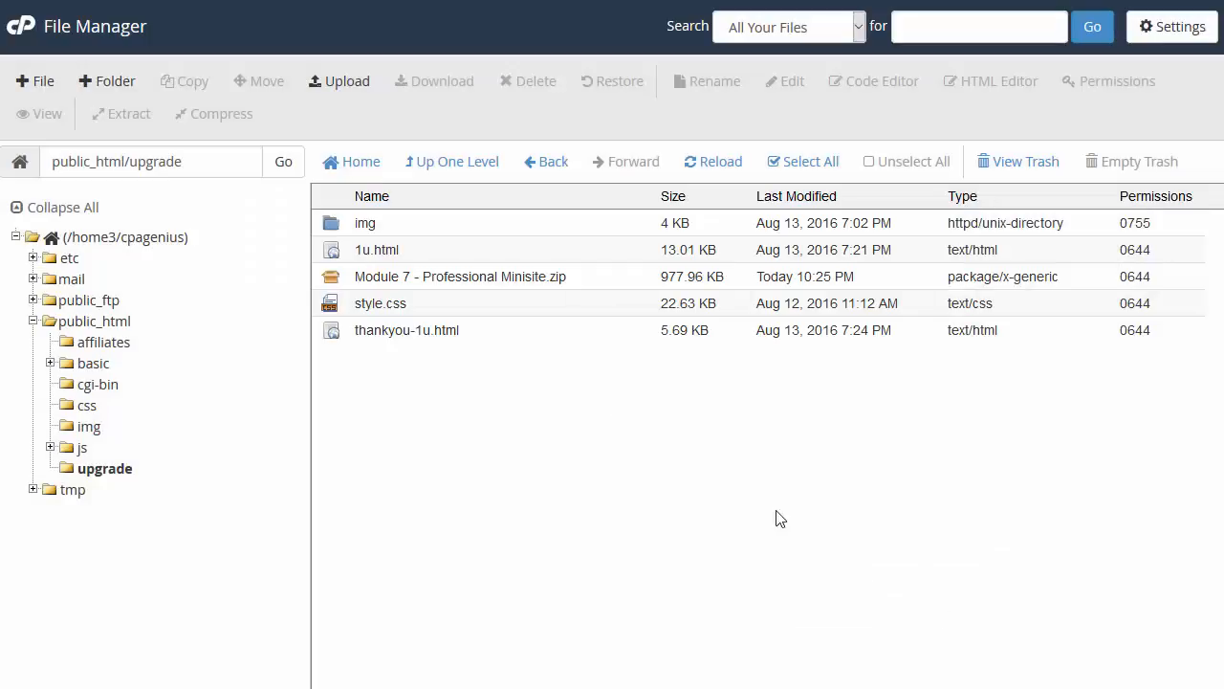
left_click(453, 280)
right_click(452, 277)
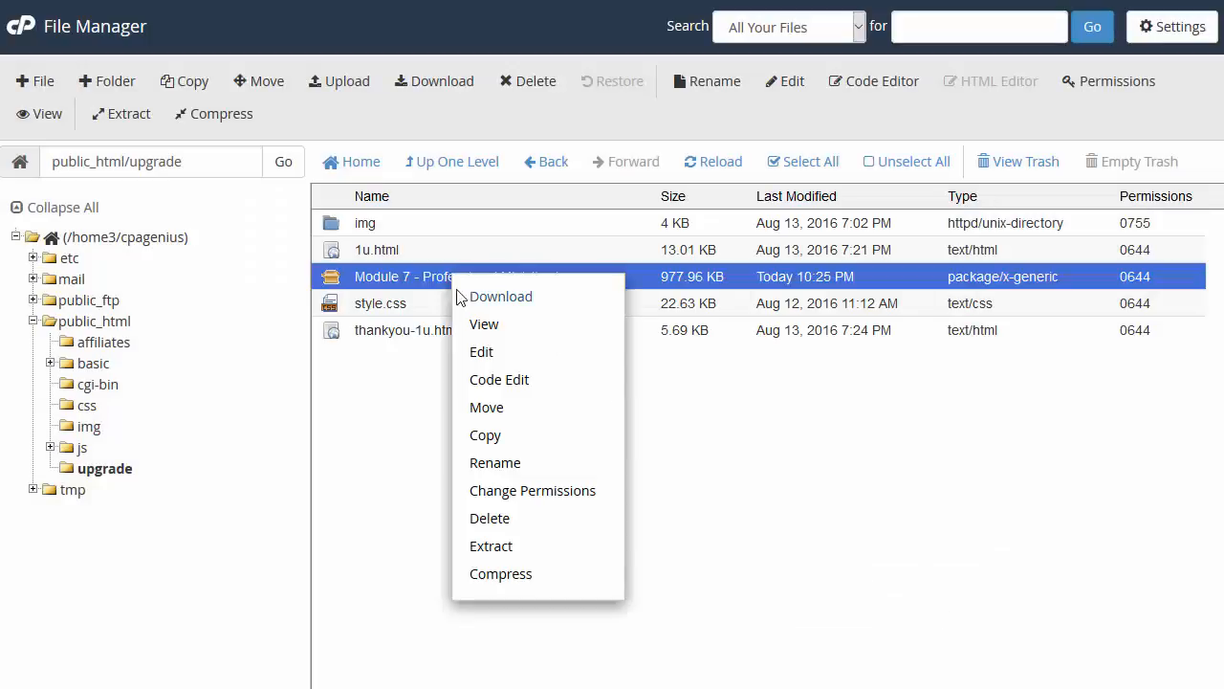
left_click(494, 522)
left_click(767, 467)
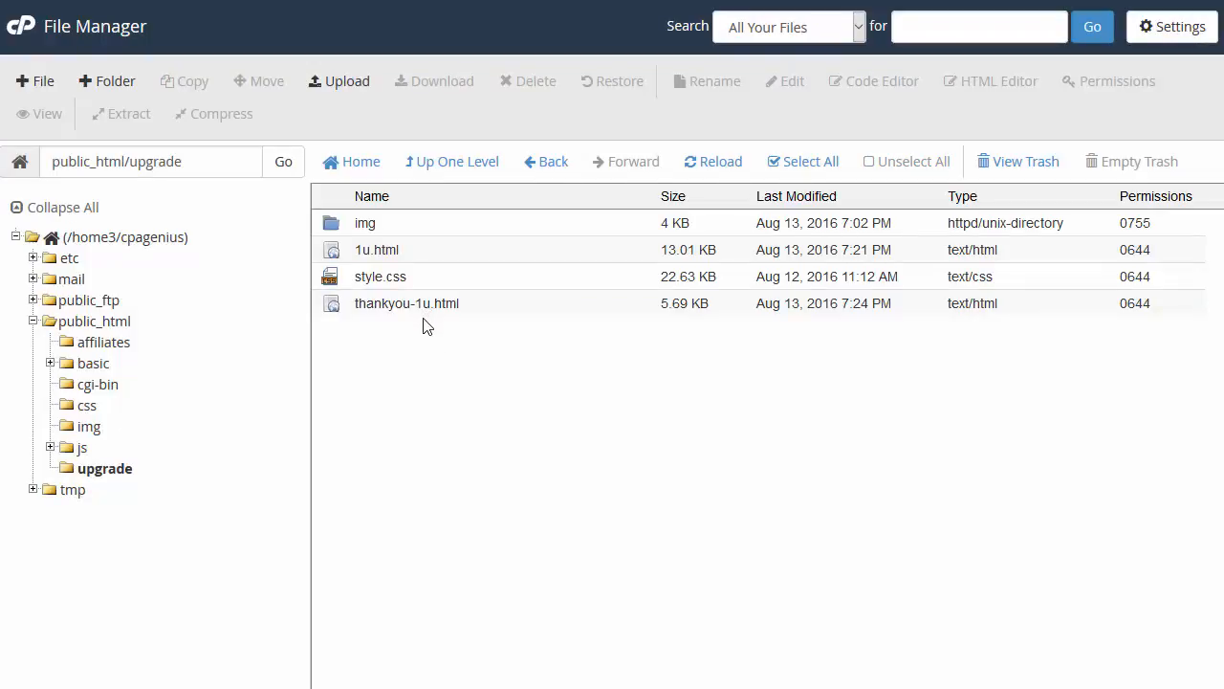
Step: Open the 1u.html sales page in the HTML Editor
left_click(382, 249)
right_click(428, 254)
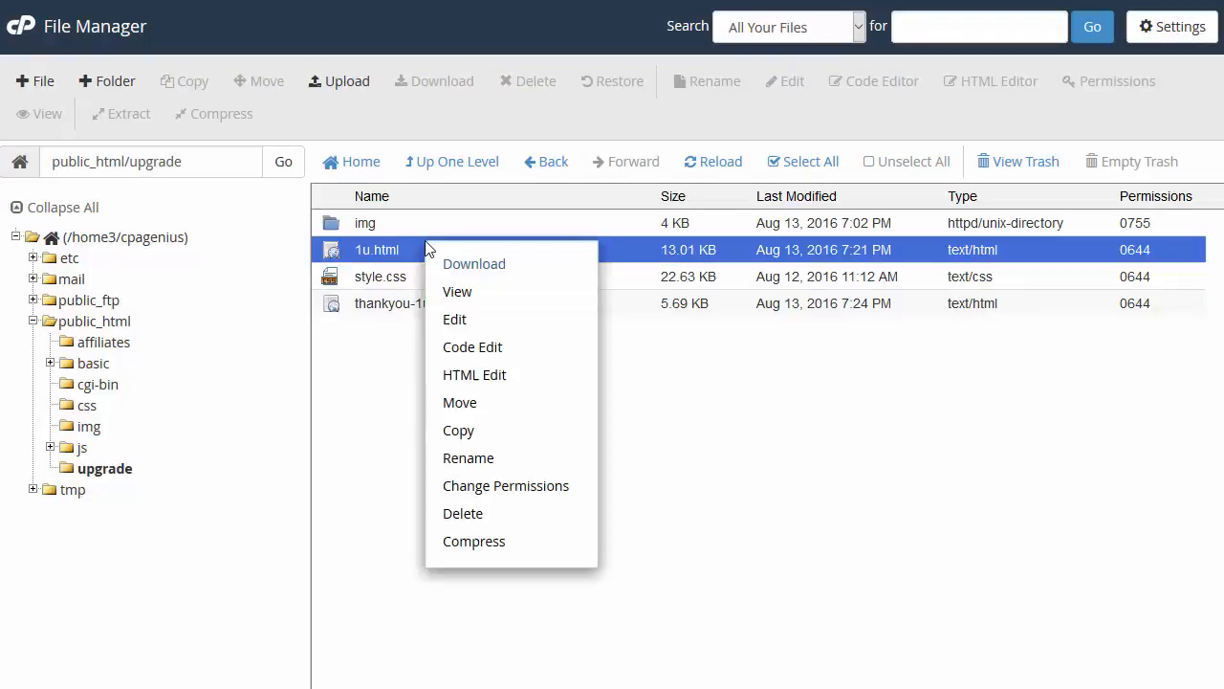
left_click(494, 380)
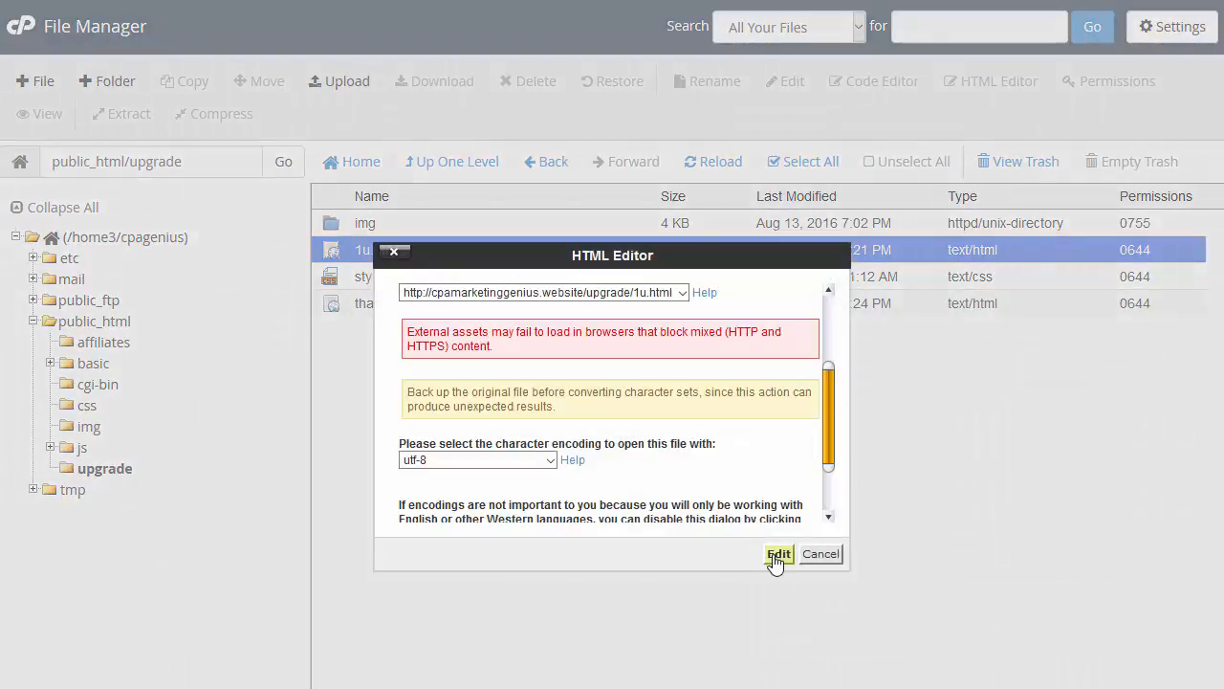
Step: Start editing 1u.html as utf-8 and replace the 'Your Name' signature with the author's name
left_click(776, 556)
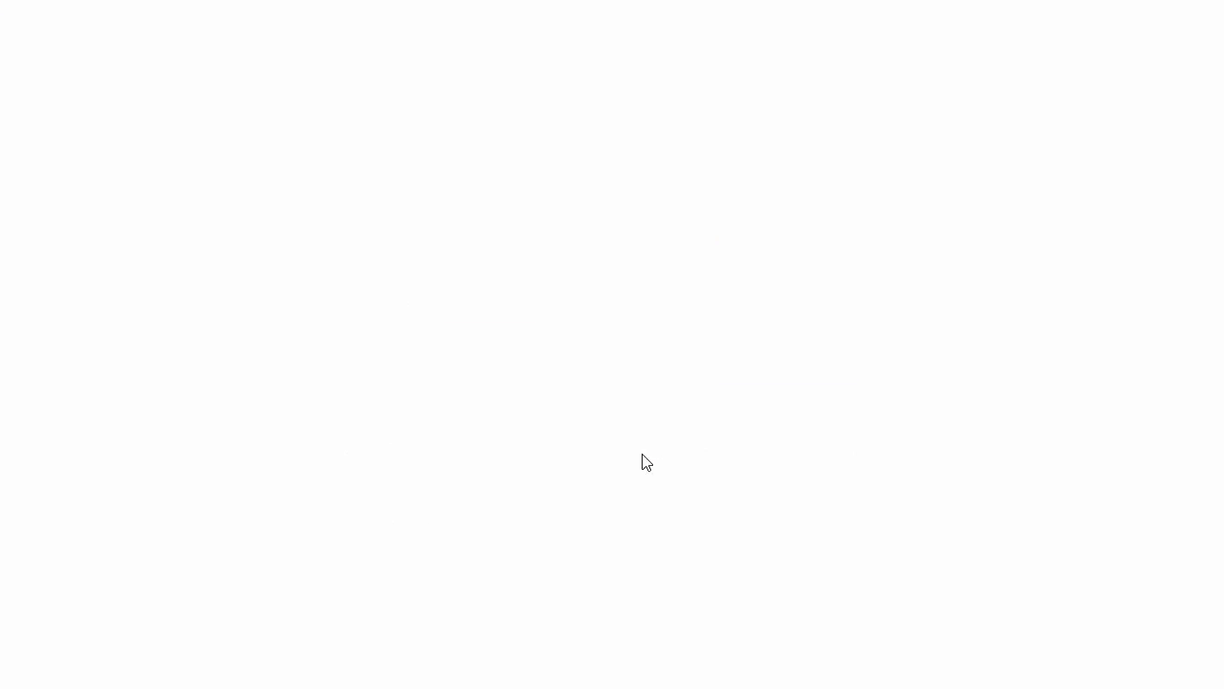
scroll(423, 405, "down", 5)
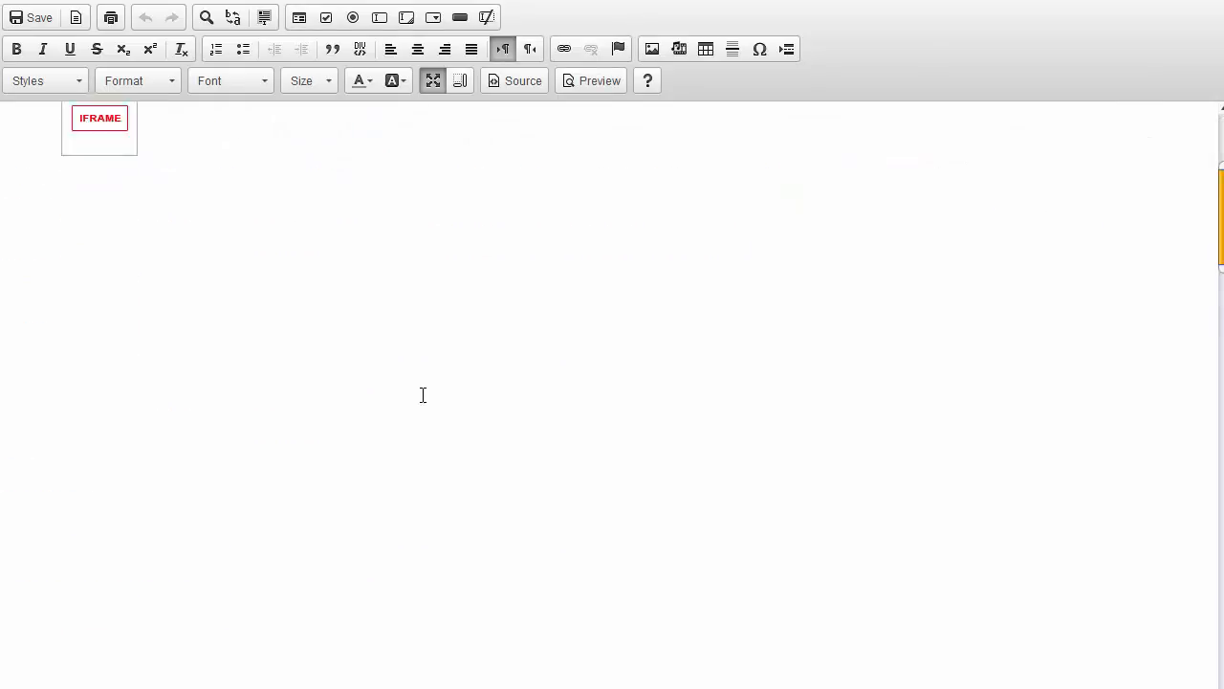
scroll(426, 386, "down", 20)
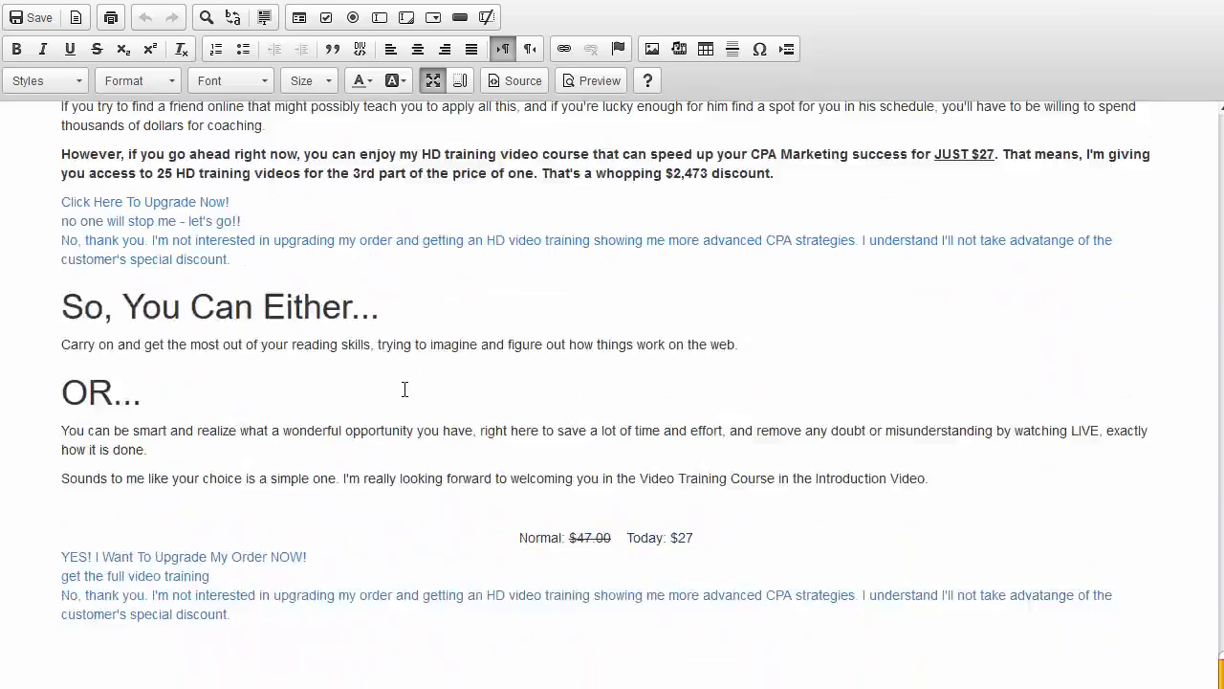
triple_click(58, 662)
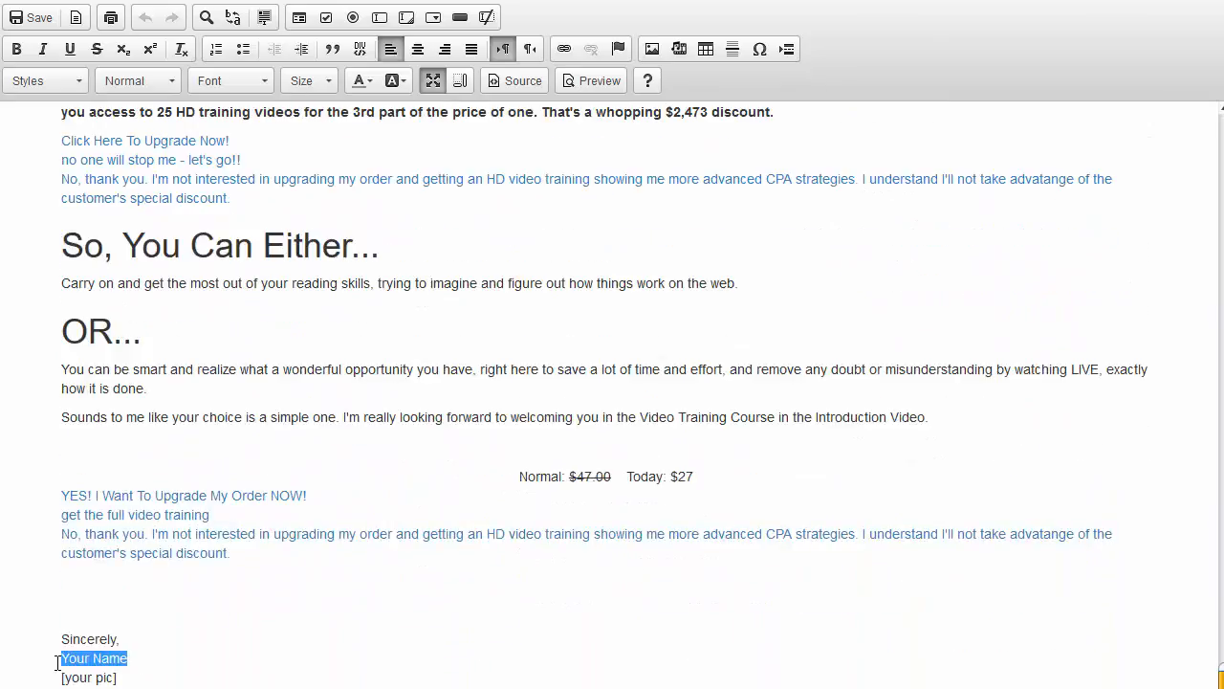
type("Joe Black")
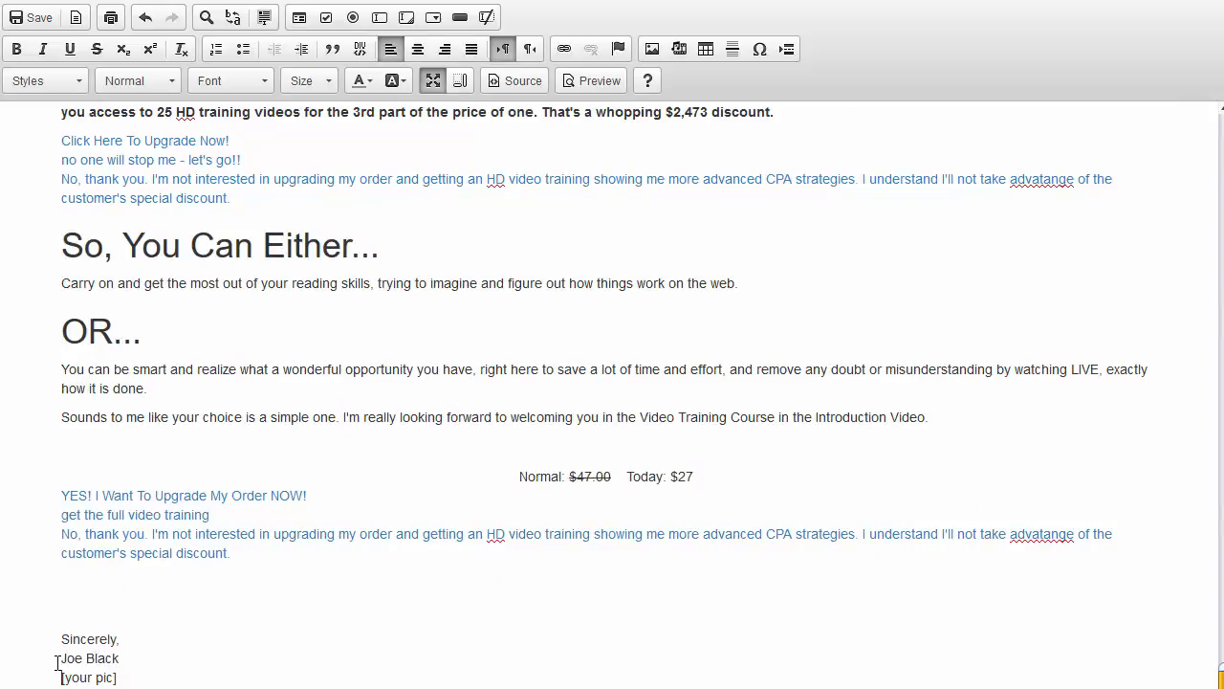
Step: Delete the [your pic] placeholder line and switch to the HTML source view
key("shift+End")
key("Delete")
left_click(321, 495)
left_click(516, 81)
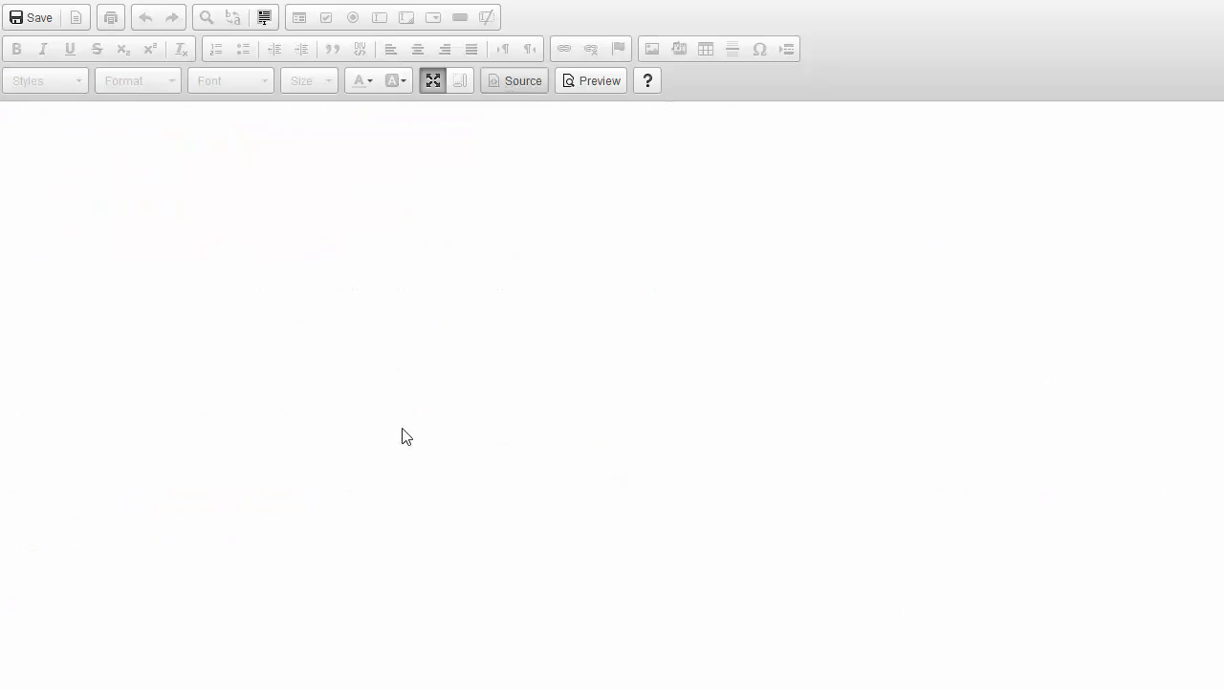
Step: Review the page's HTML source and select the 'orderlink' placeholder in the training link's href
left_click(517, 80)
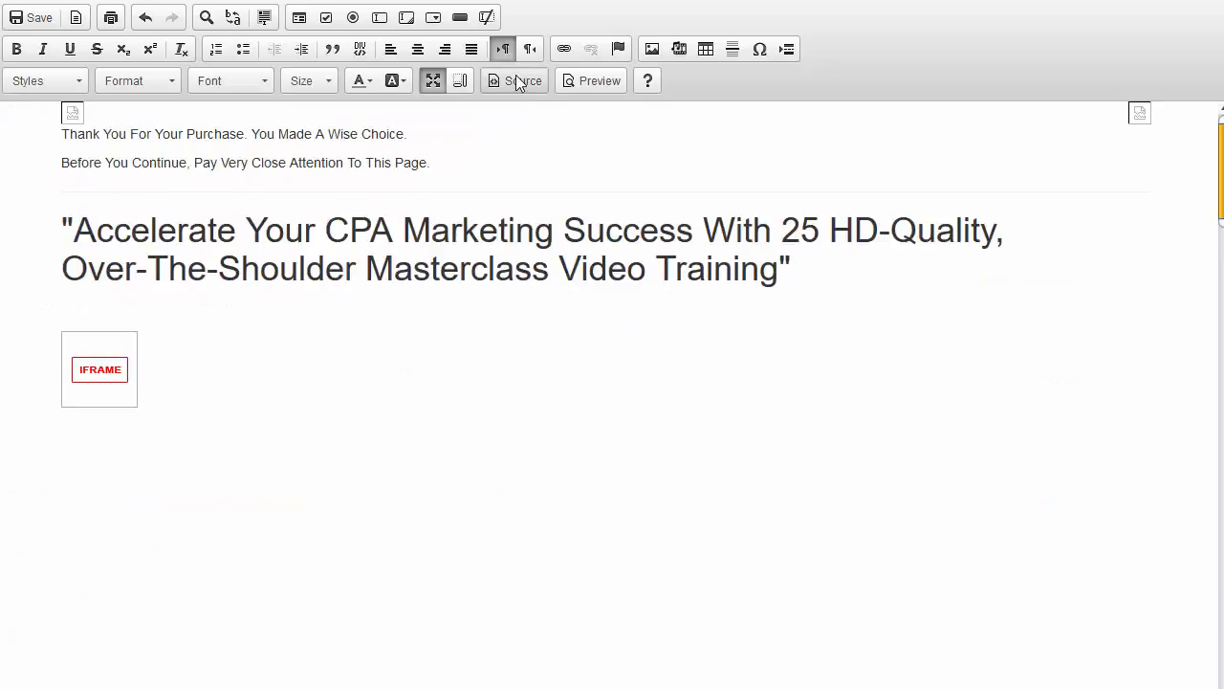
left_click(517, 80)
scroll(223, 456, "down", 15)
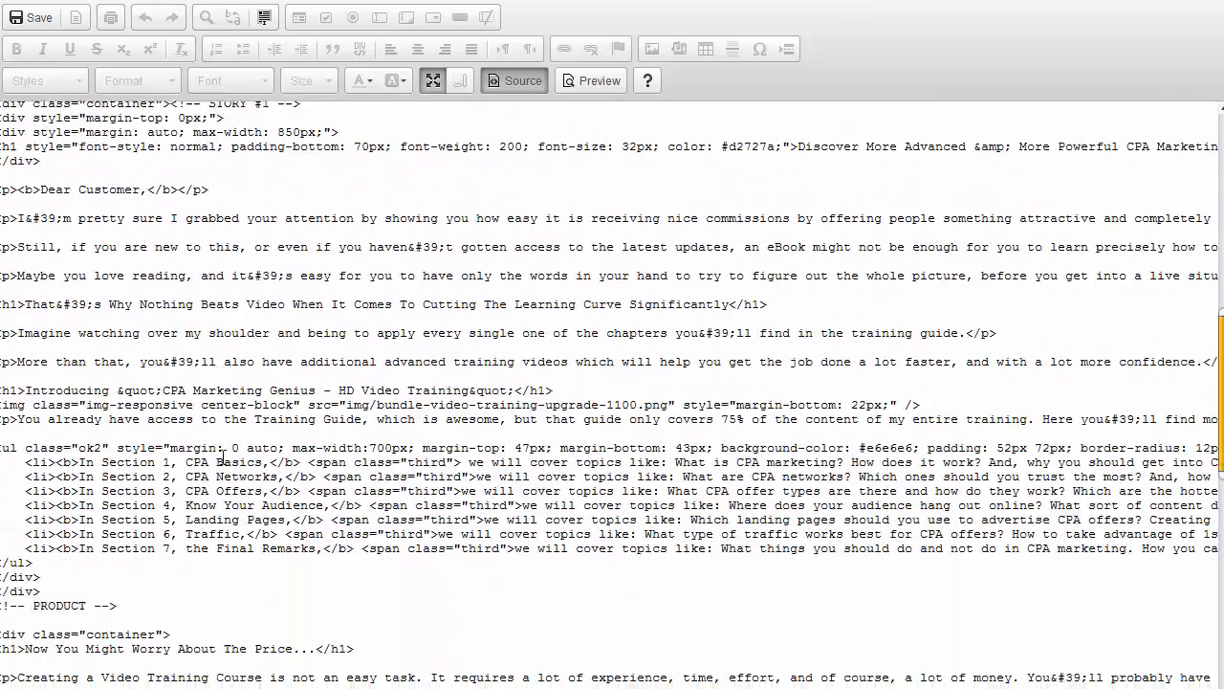
scroll(223, 456, "down", 15)
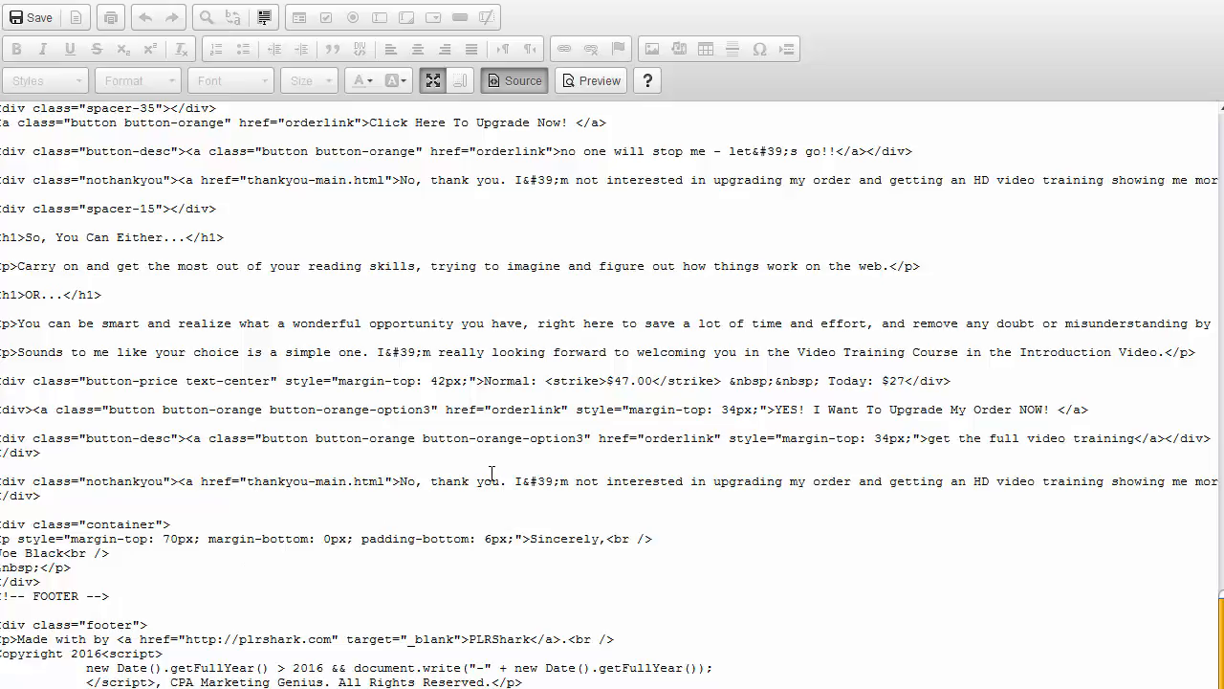
scroll(492, 474, "up", 1)
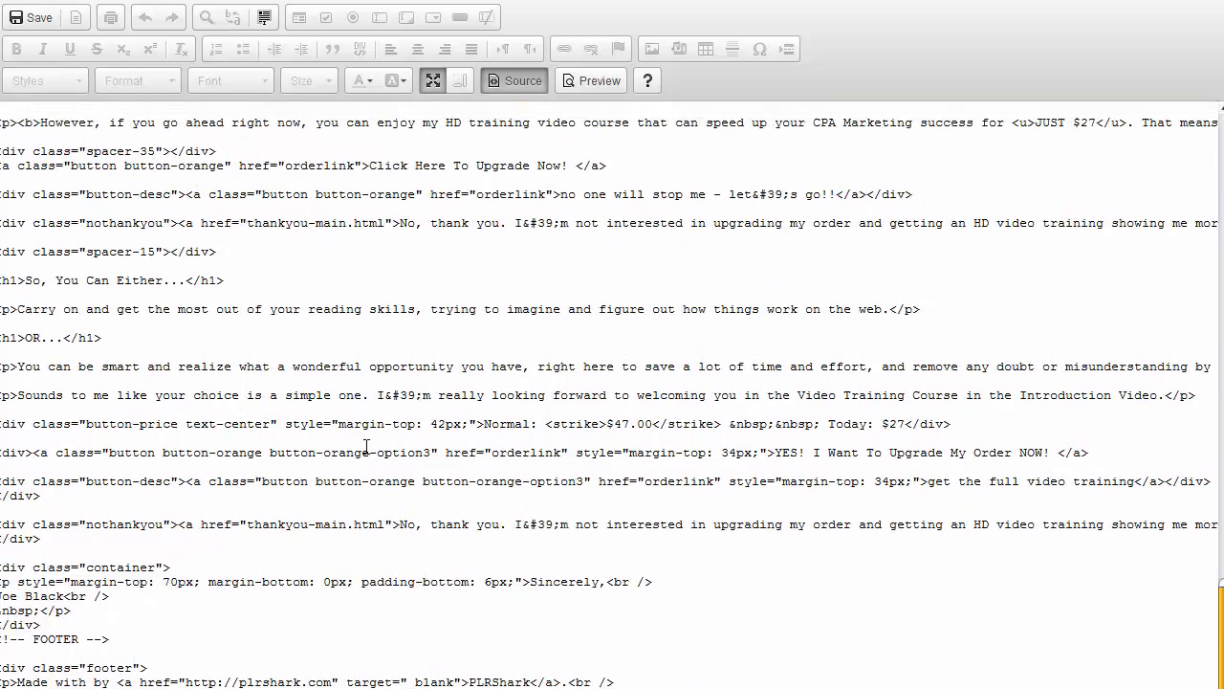
scroll(366, 447, "up", 1)
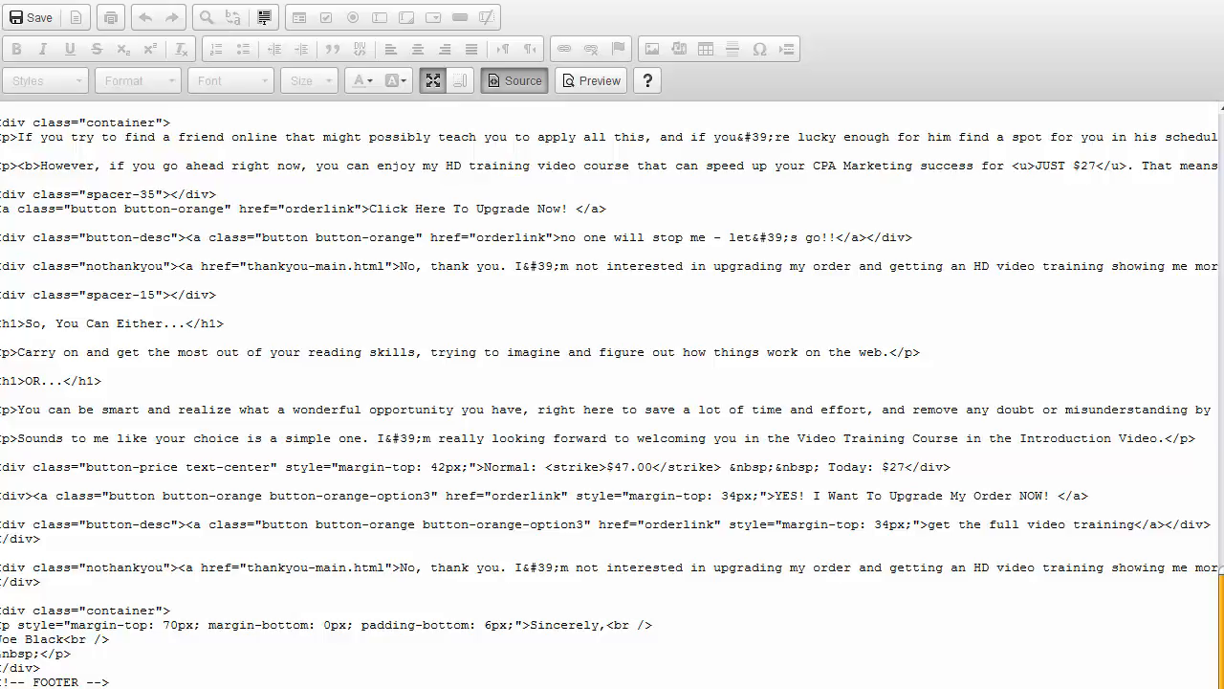
scroll(610, 402, "right", 3)
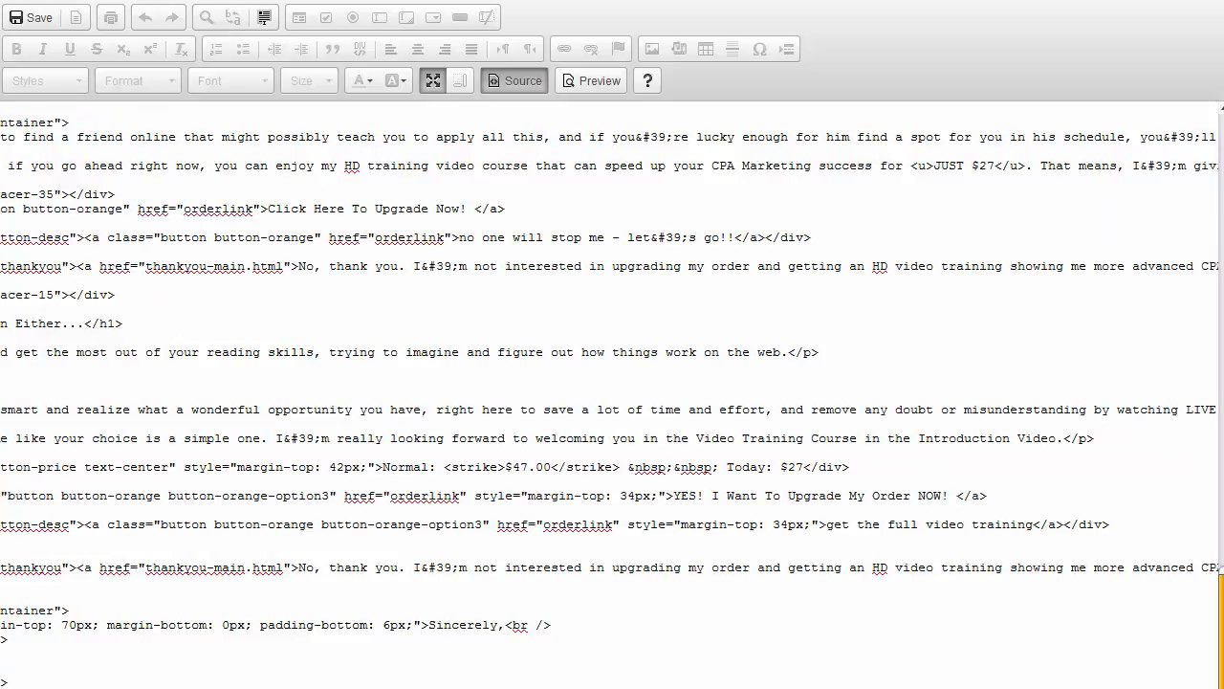
scroll(612, 393, "left", 3)
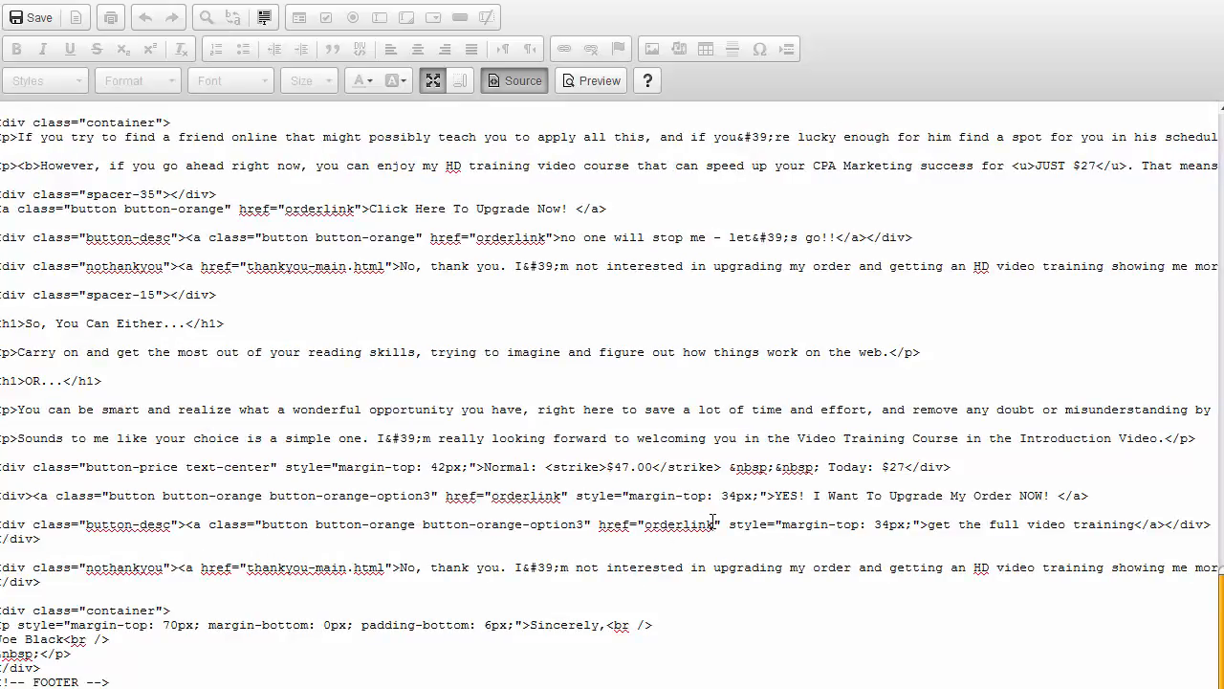
left_click_drag(715, 524, 650, 529)
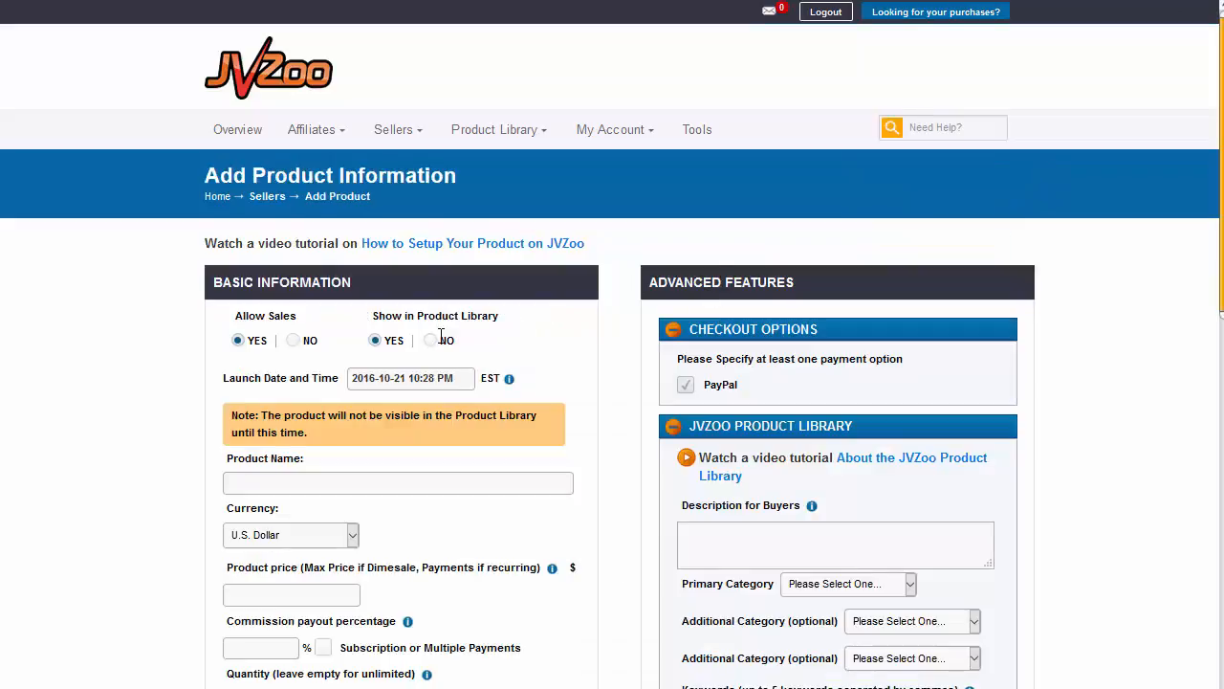
Step: Refill the JVZoo Add Product form from the first saved entry and change the Sales Page URL to /upgrade
scroll(303, 432, "down", 3)
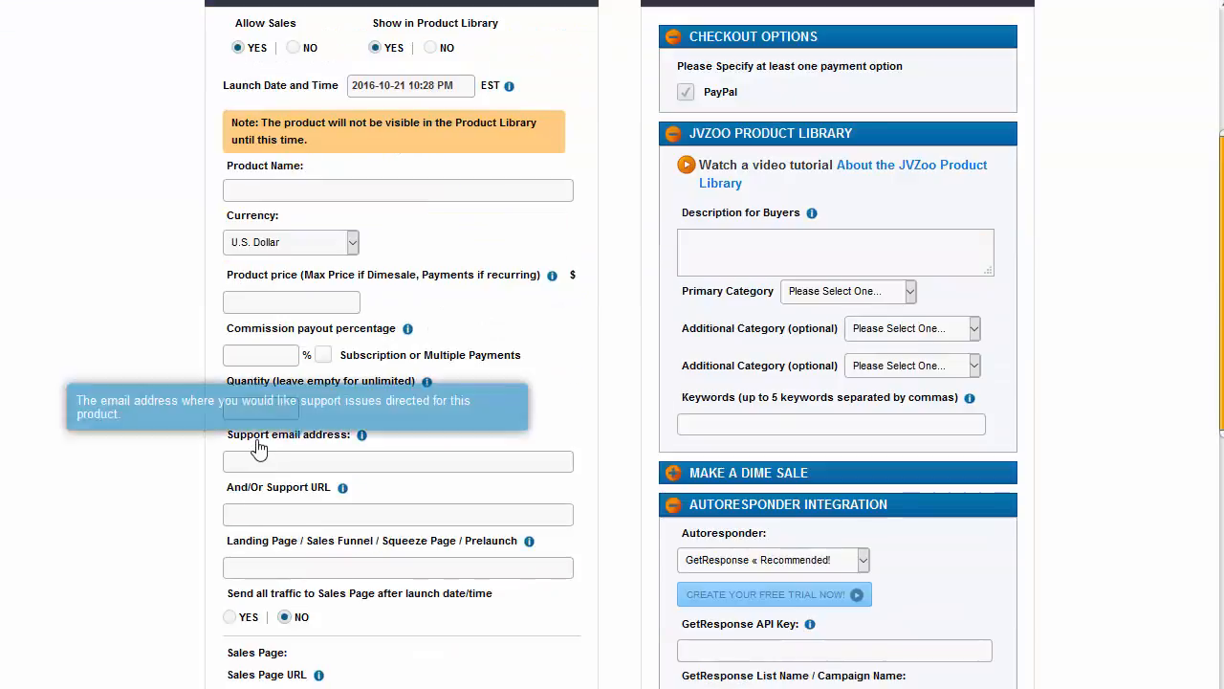
scroll(266, 402, "up", 1)
scroll(266, 402, "up", 1)
right_click(243, 394)
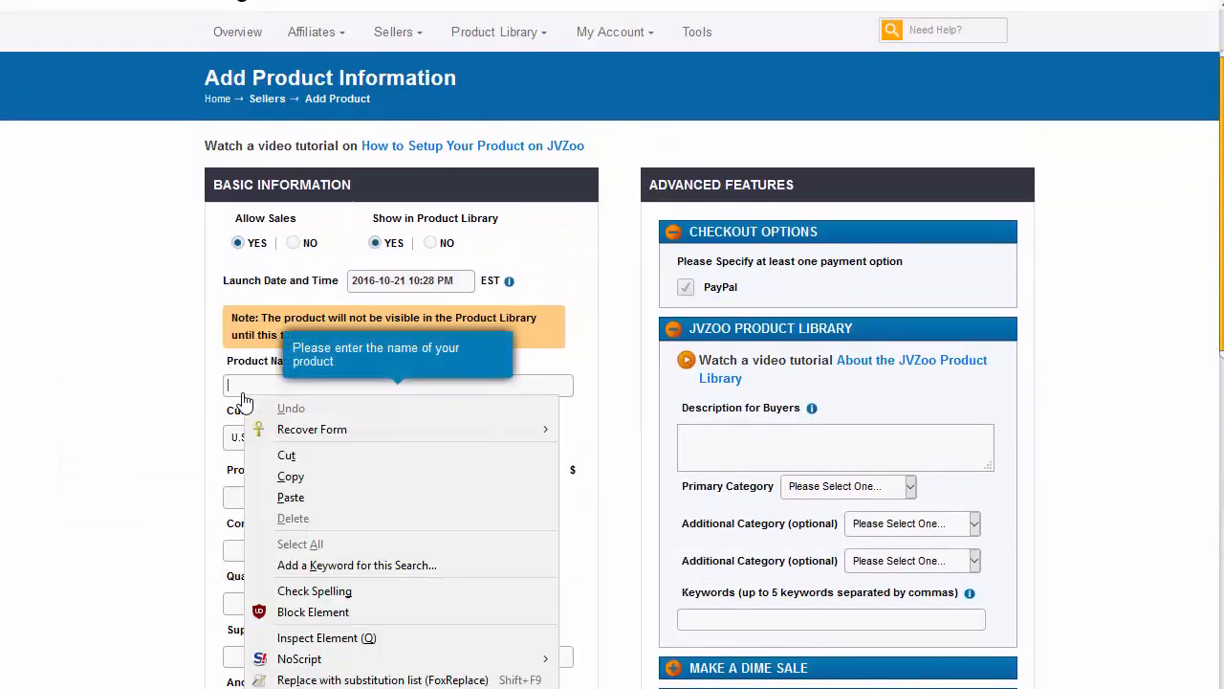
mouse_move(462, 429)
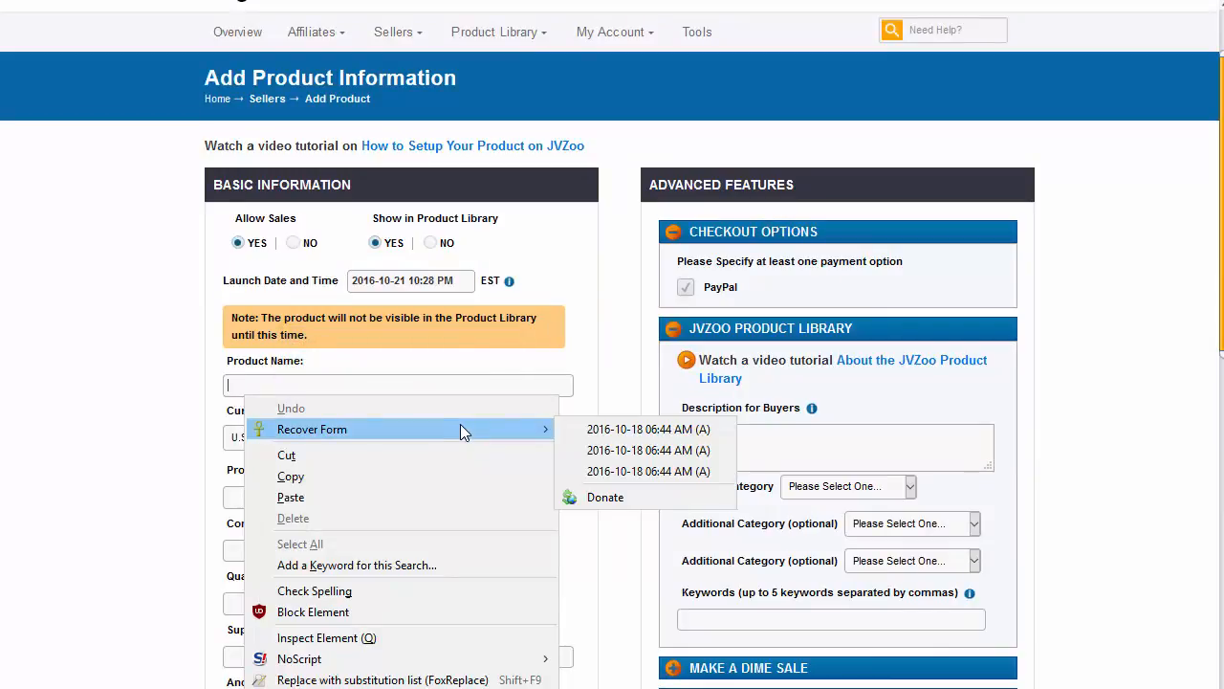
left_click(601, 429)
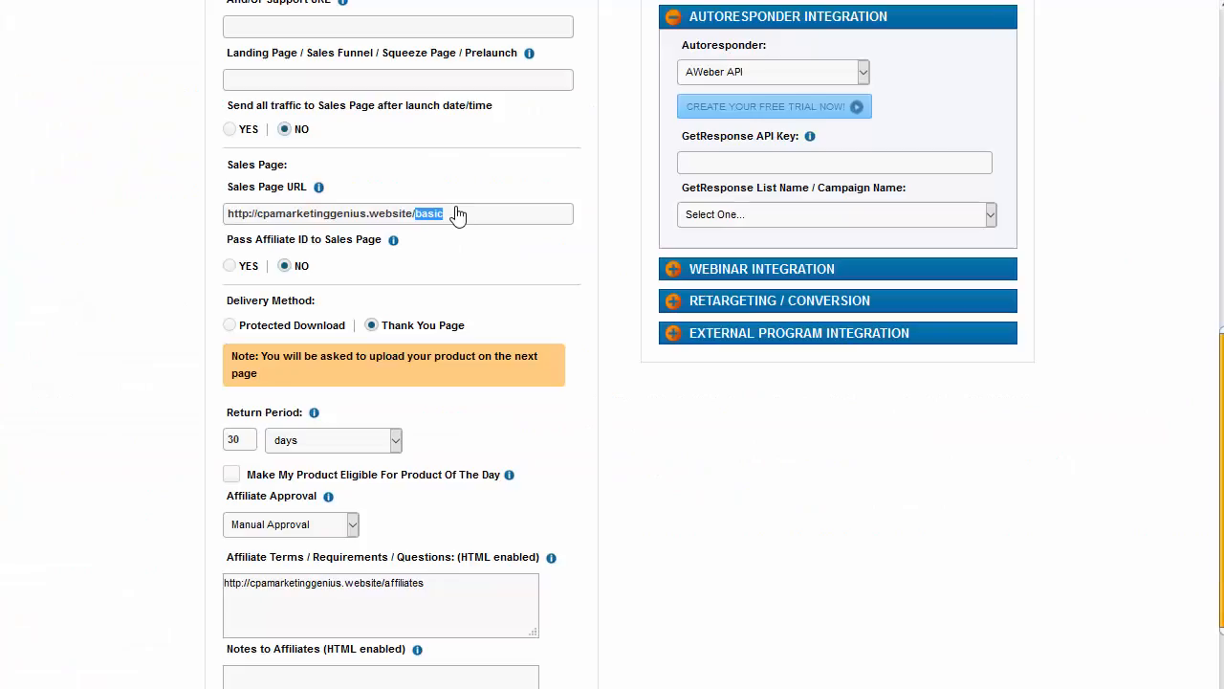
type("us.website/upgrade")
Step: Deliver the product via a thank-you page at upgrade/thankyou-1u.html
scroll(435, 368, "down", 2)
scroll(435, 373, "up", 3)
scroll(366, 421, "down", 1)
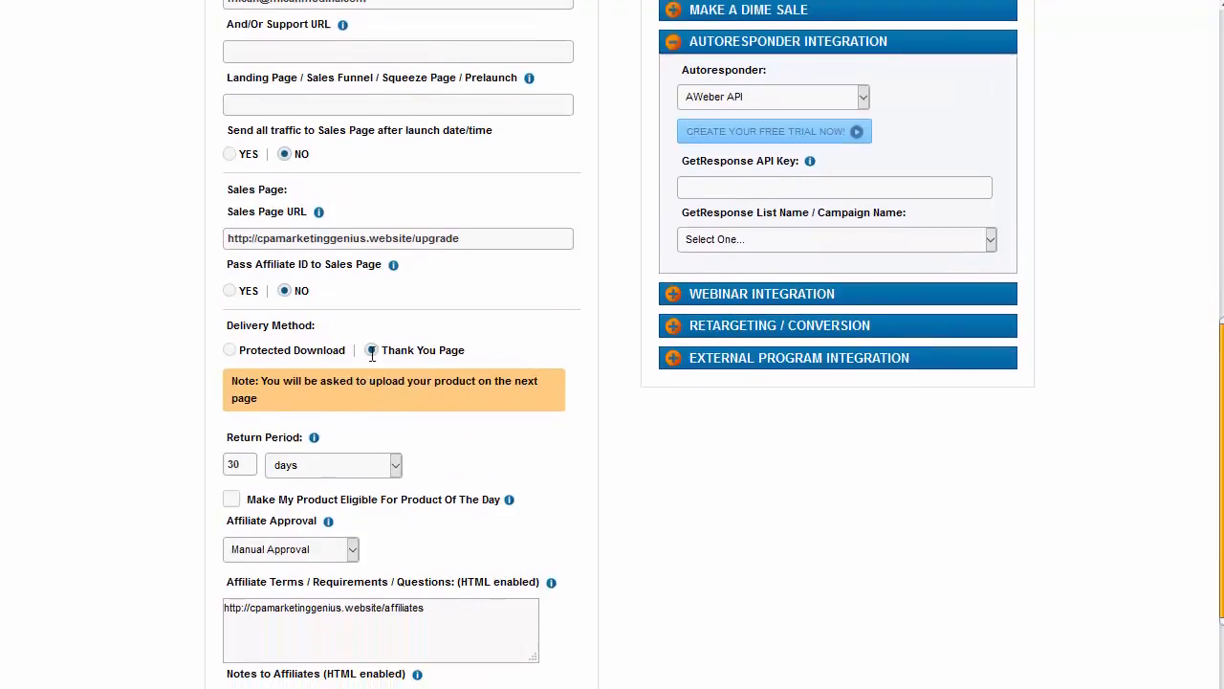
left_click(372, 326)
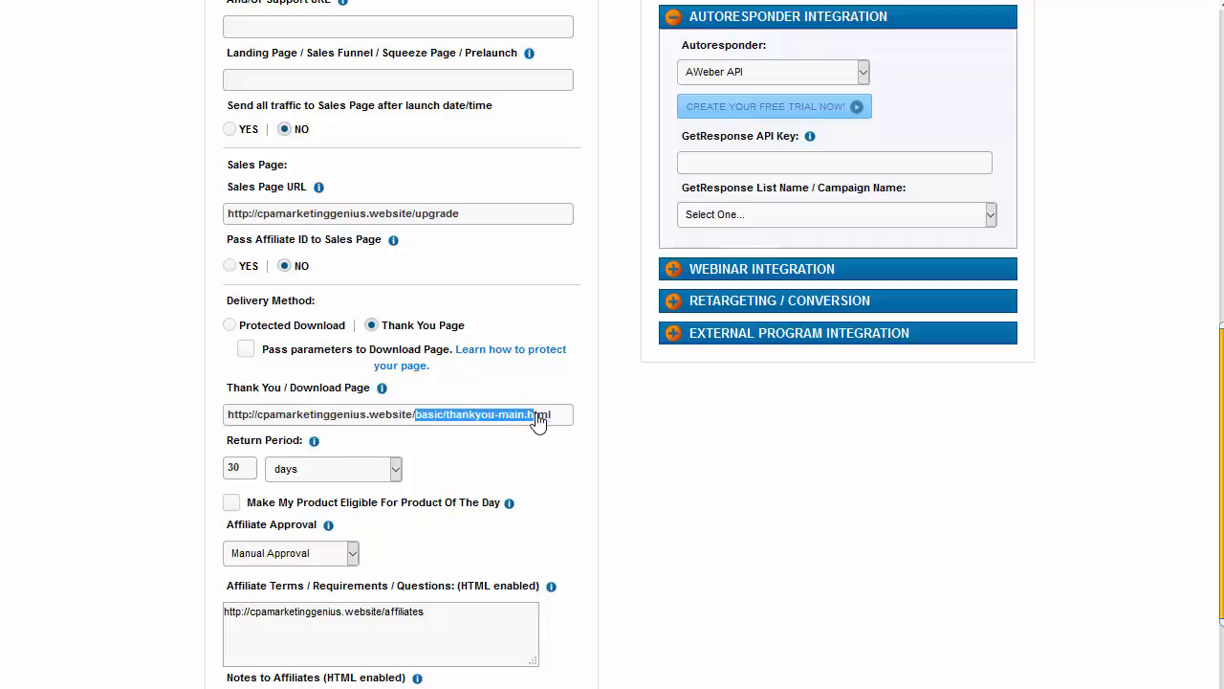
type("upgrade")
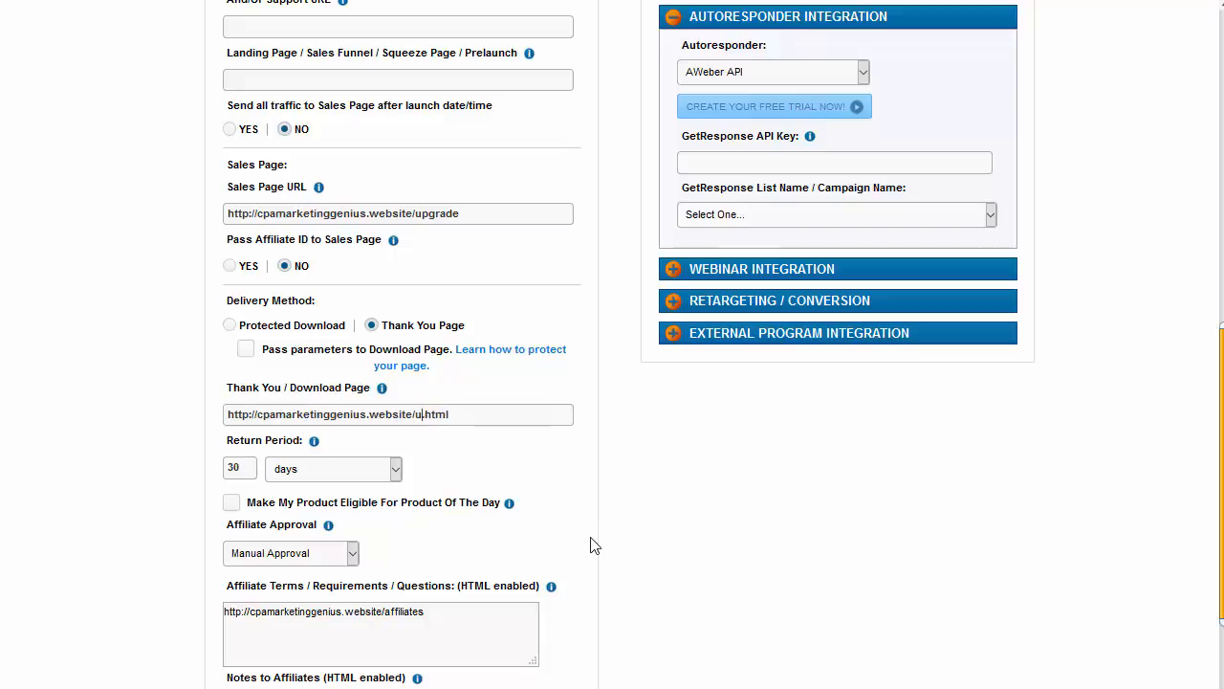
type("/t")
type("hank")
type("you-")
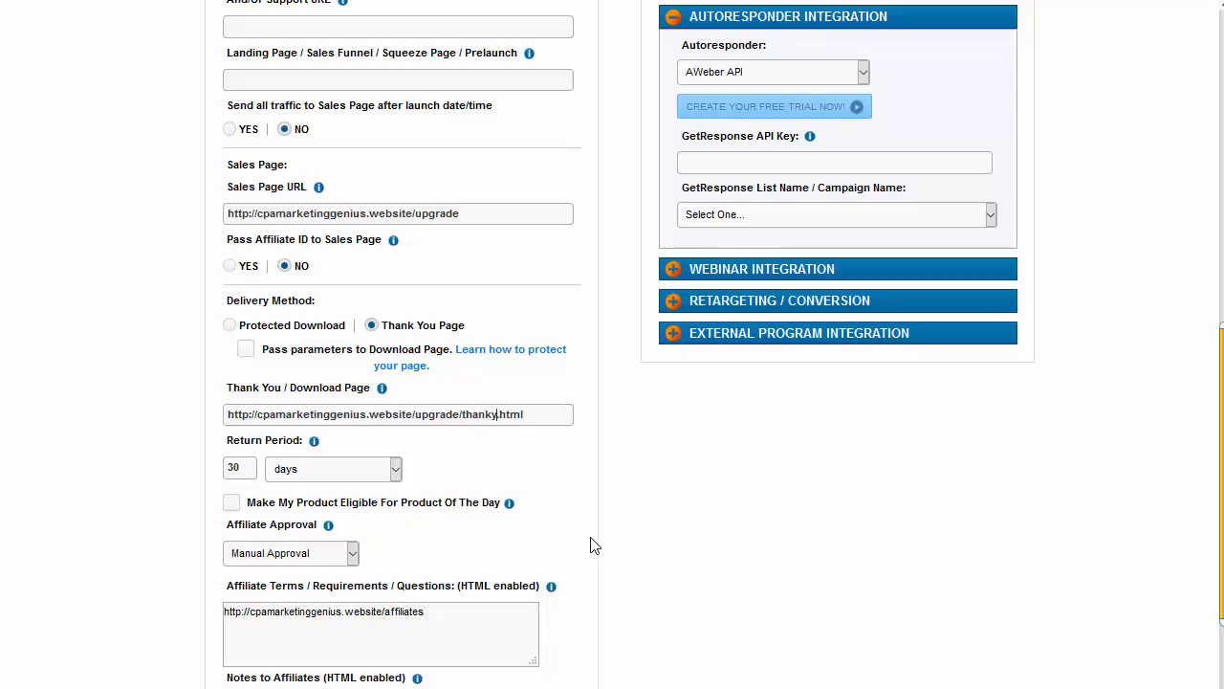
type("1u")
type(".html")
Step: Append 'This version has VIDEO' to the product description
scroll(411, 479, "down", 2)
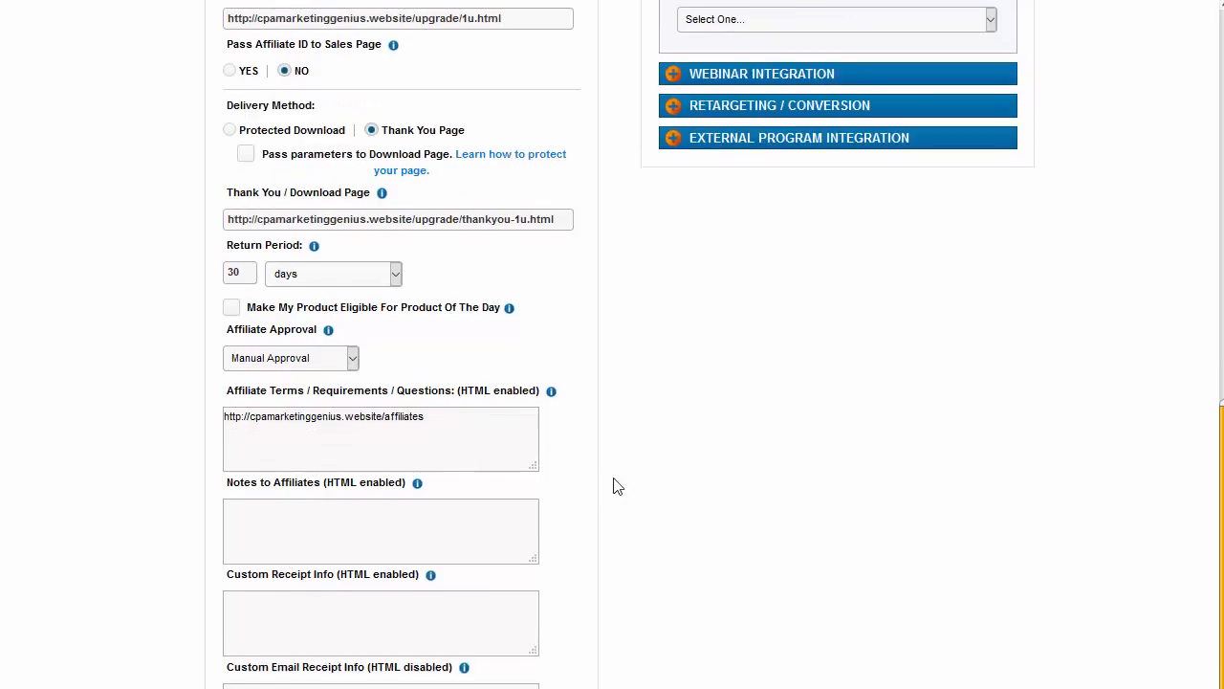
scroll(617, 483, "up", 4)
scroll(618, 483, "up", 4)
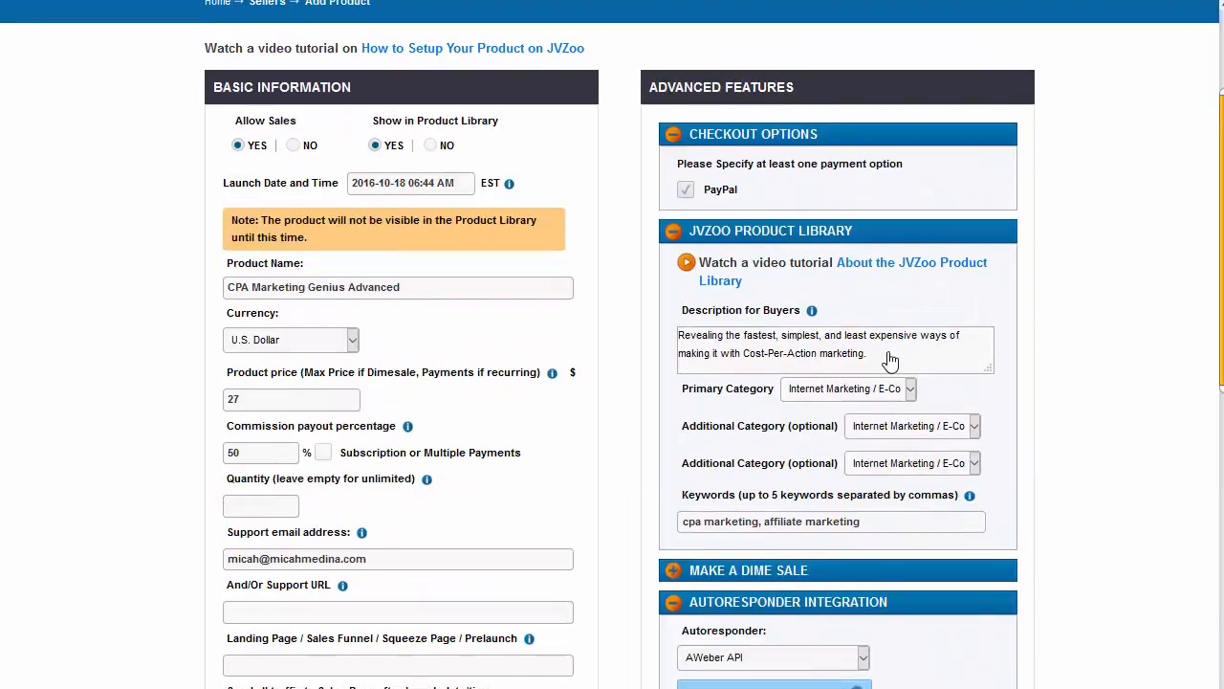
type("This version has VIDEO!")
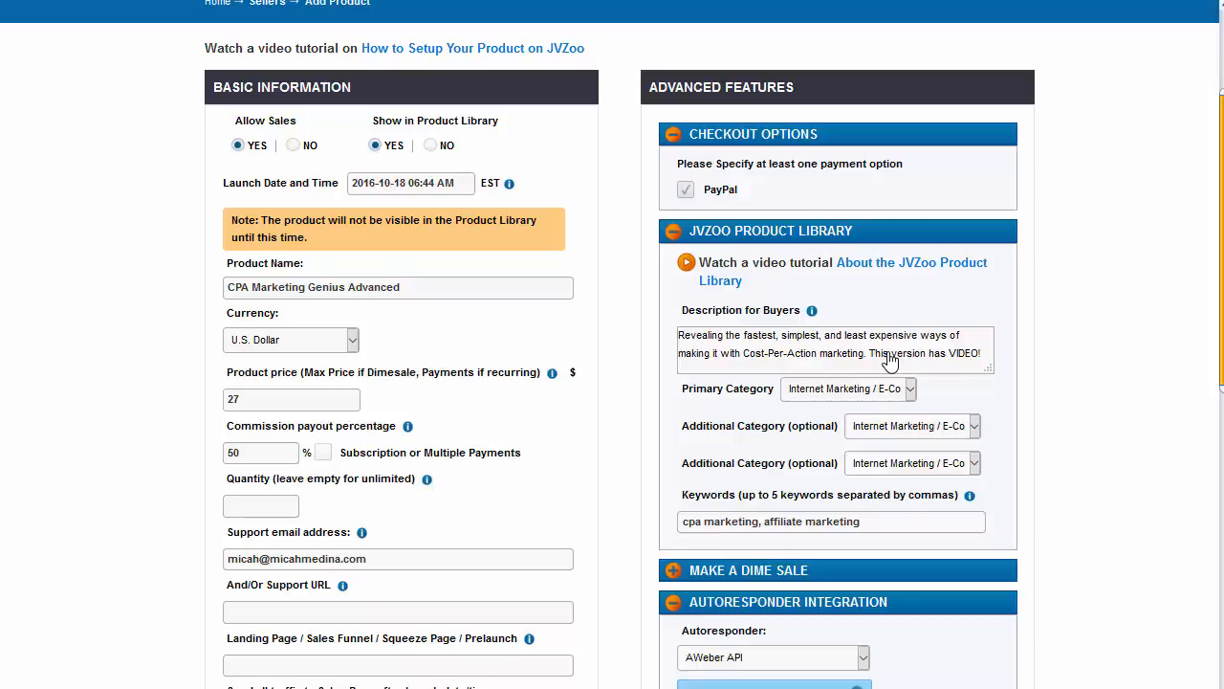
Step: Keep AWeber API as the autoresponder and save the upgrade product
scroll(890, 359, "down", 4)
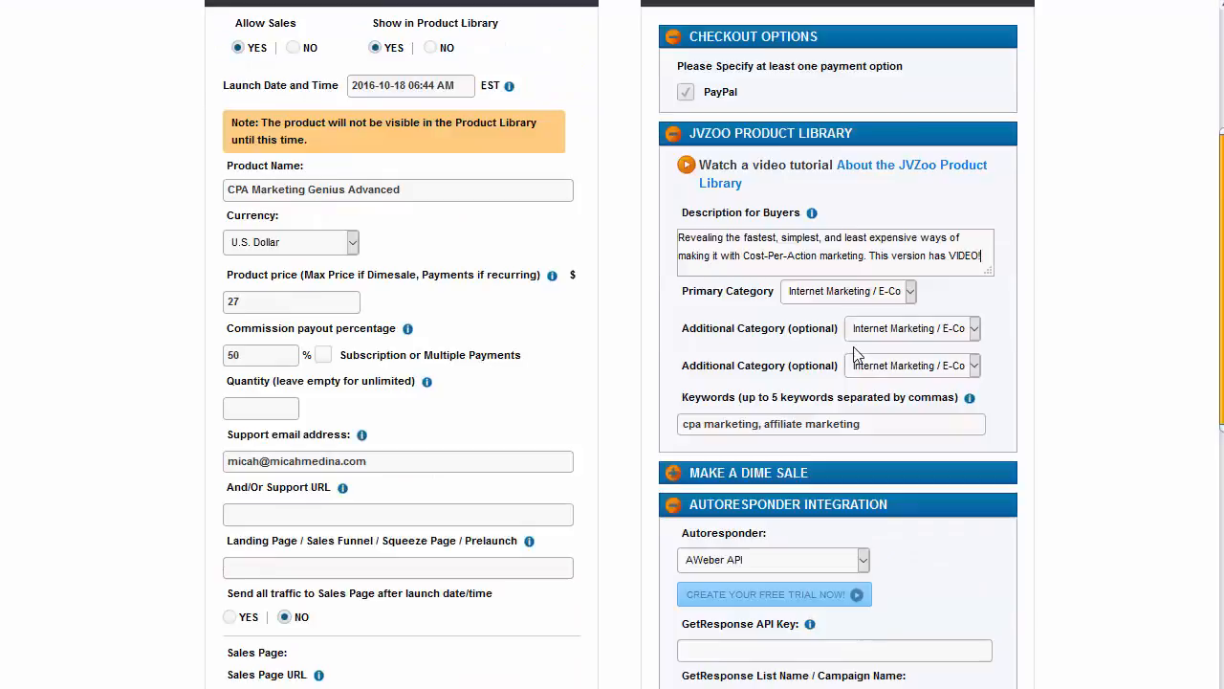
left_click(724, 273)
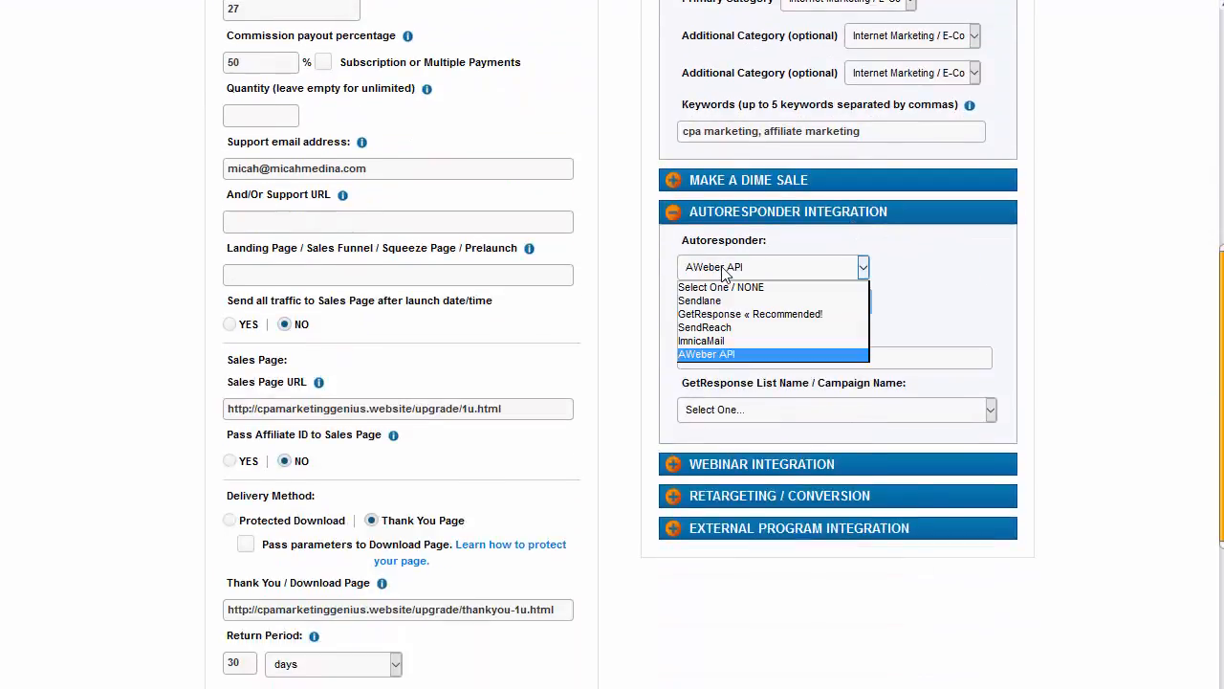
left_click(724, 272)
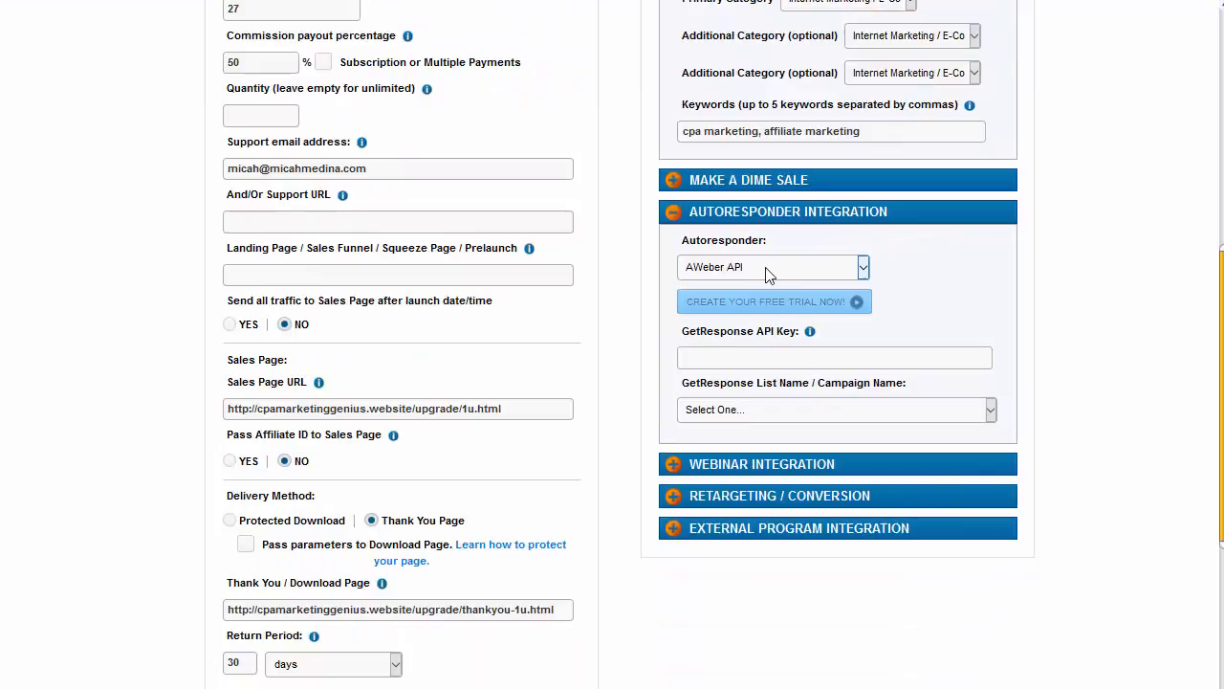
left_click(793, 271)
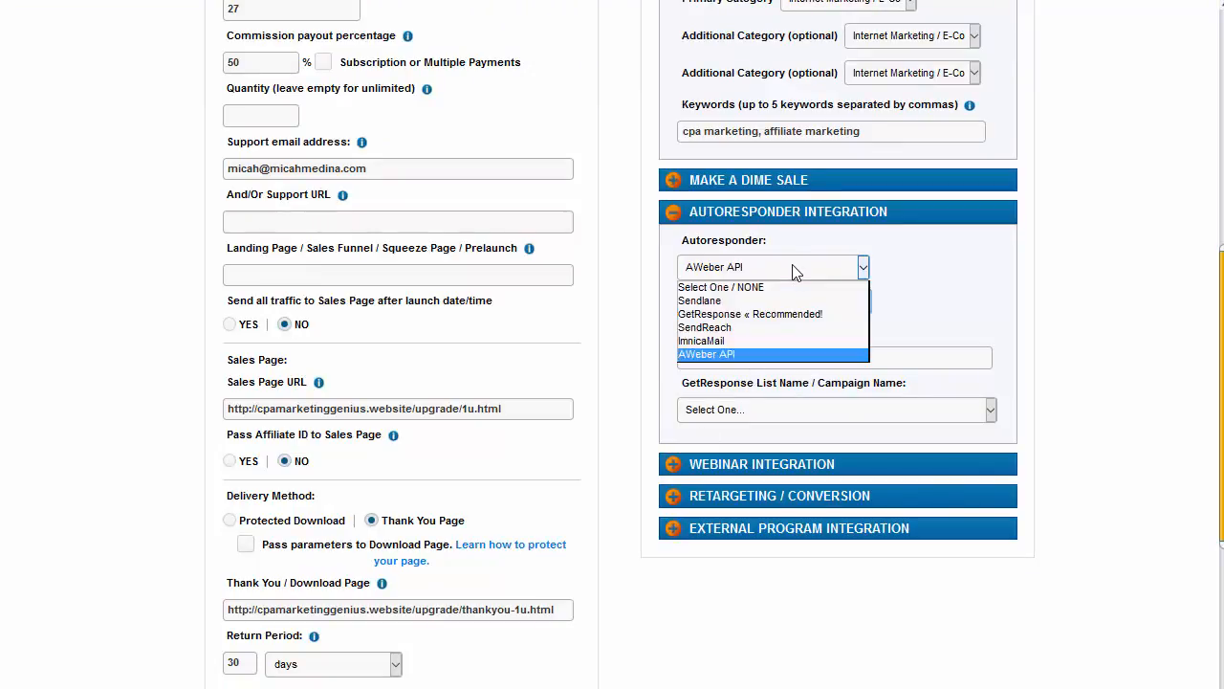
left_click(727, 287)
left_click(777, 267)
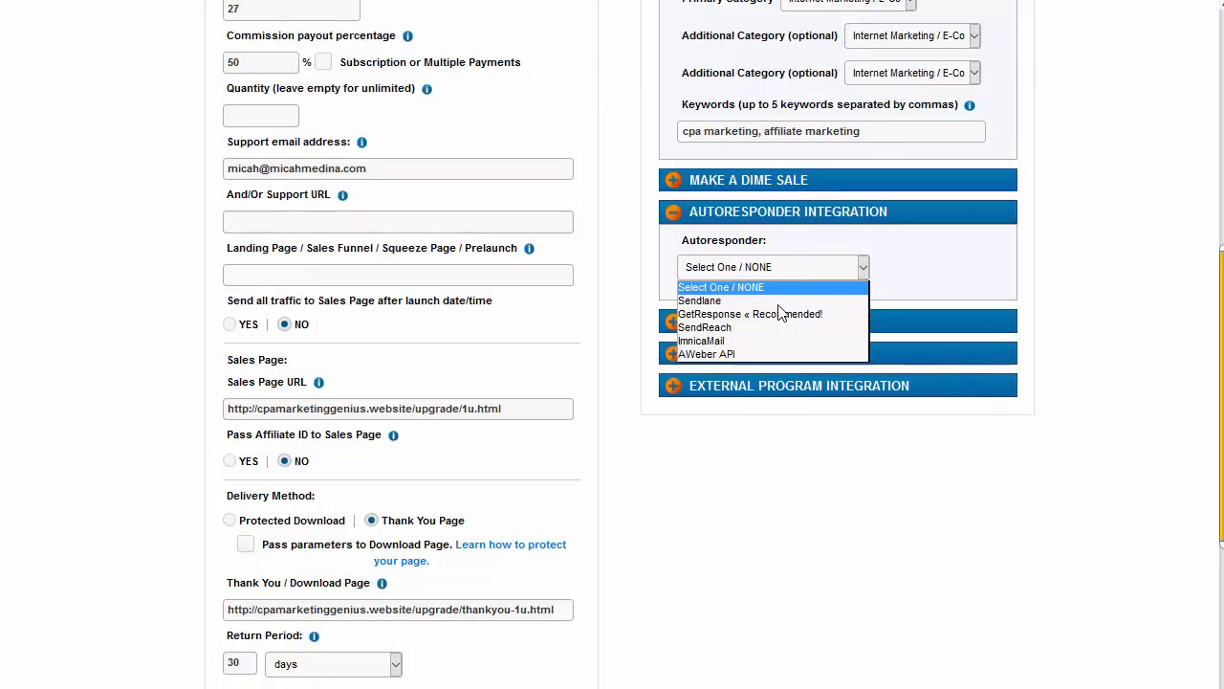
left_click(727, 354)
scroll(574, 402, "down", 10)
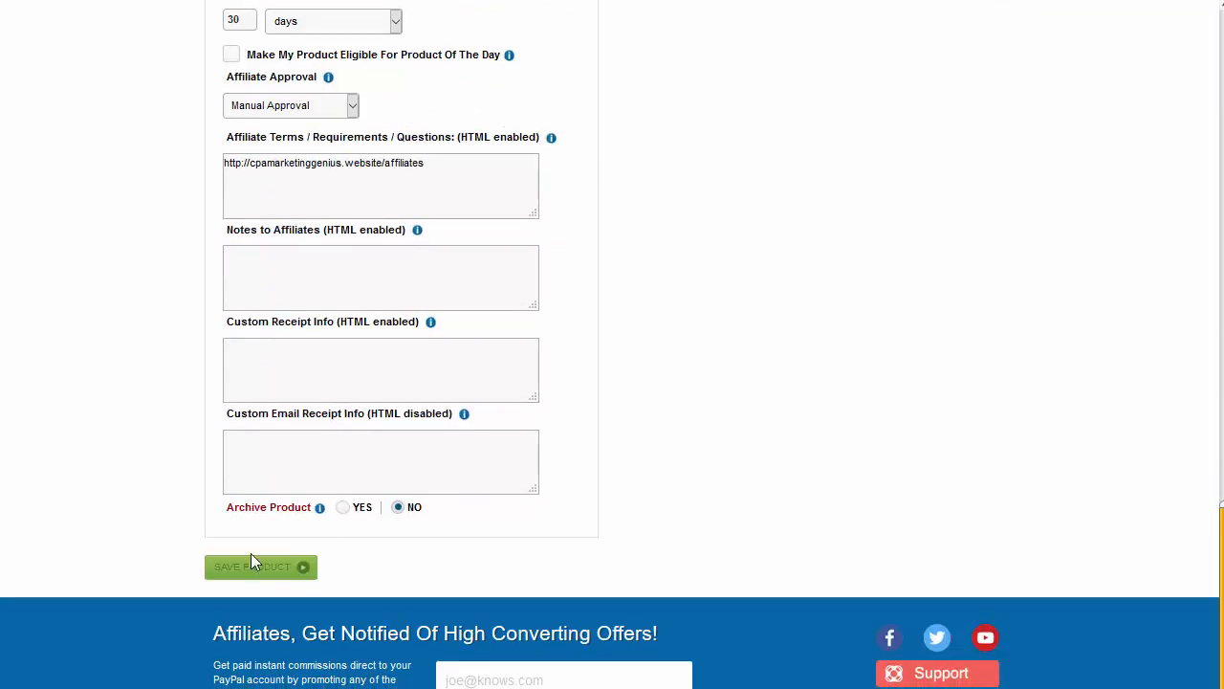
left_click(248, 569)
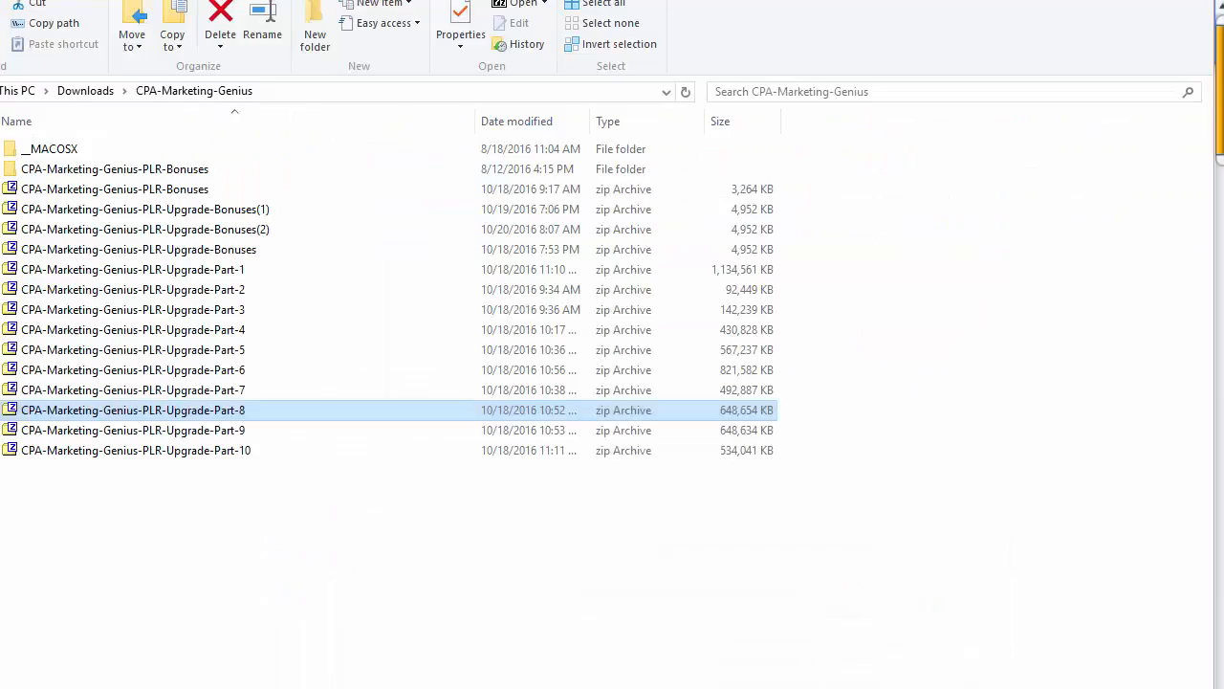
Step: Extract CPA-Marketing-Genius-PLR-Upgrade-Part-8.zip with 7-Zip into its own same-named folder
right_click(87, 411)
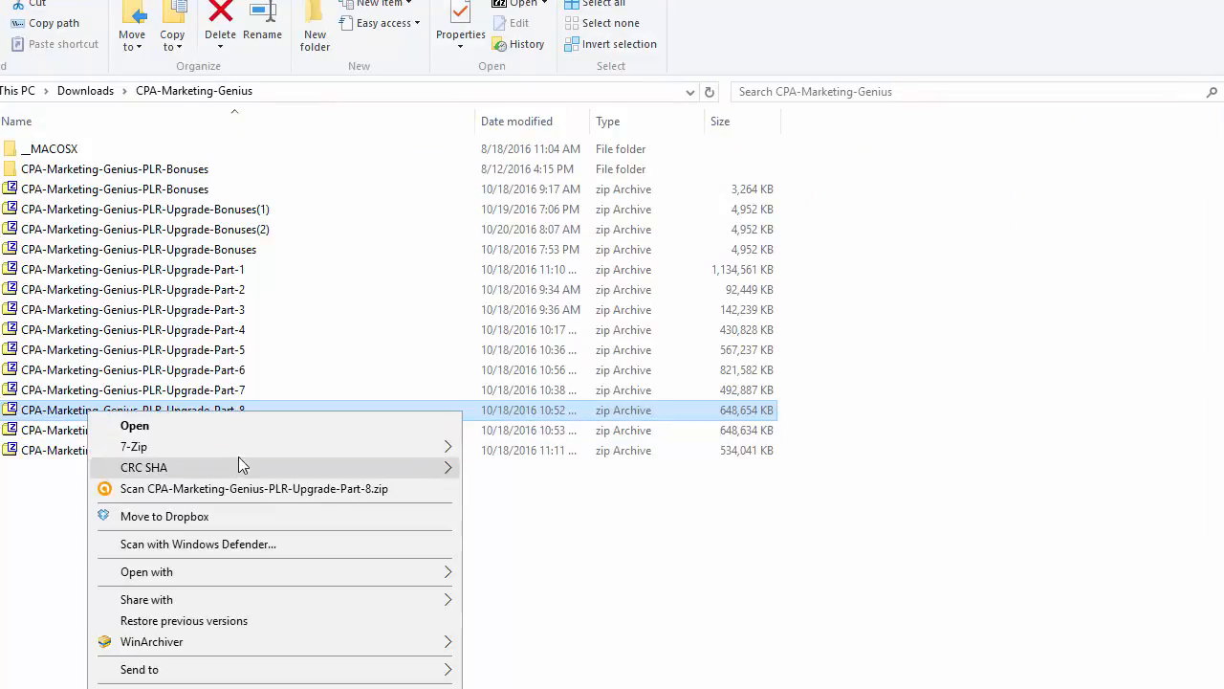
mouse_move(351, 446)
left_click(637, 540)
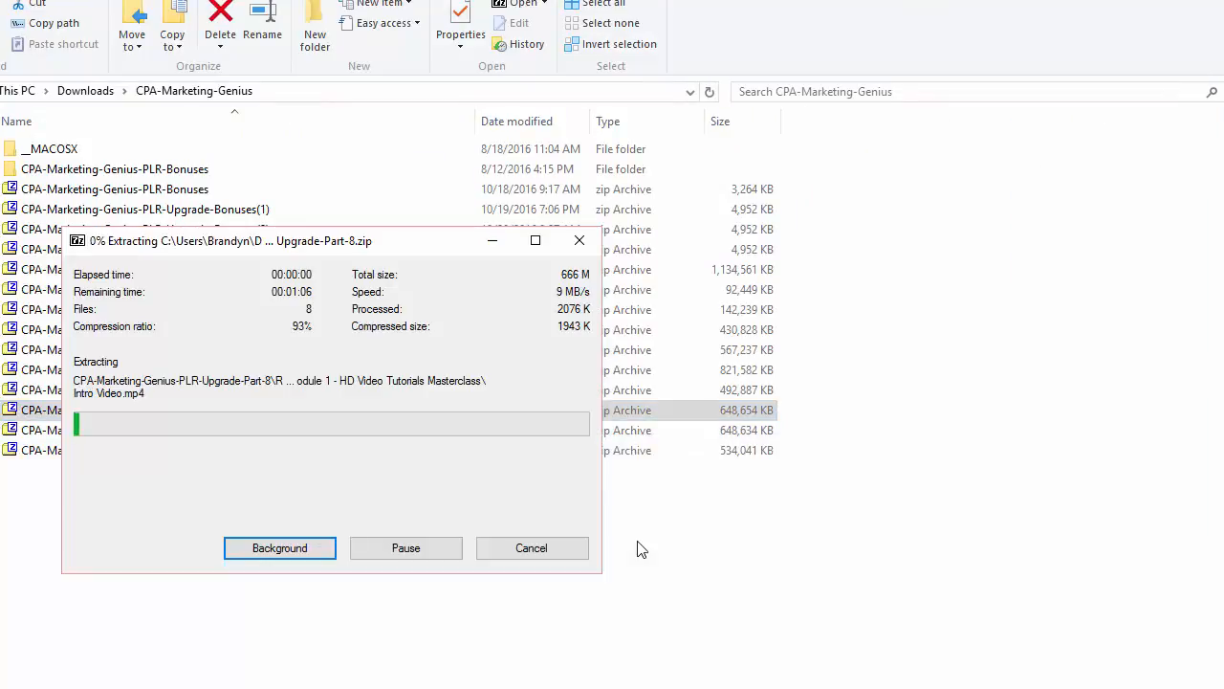
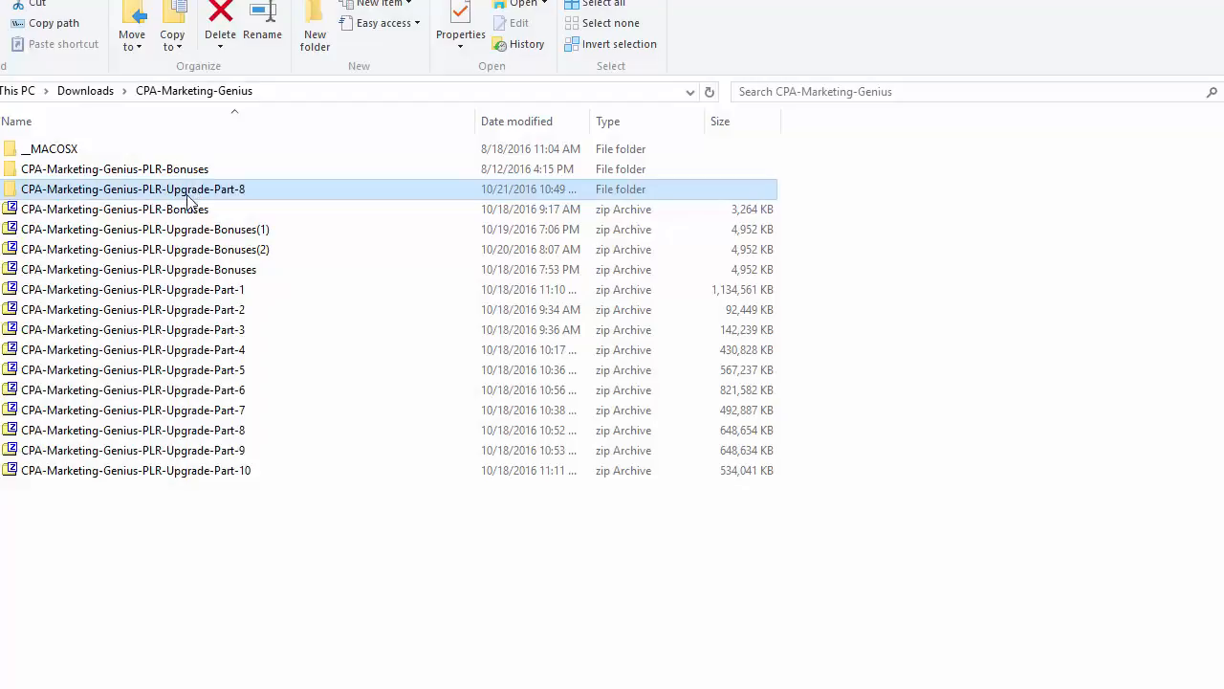
Step: Open Part-8 > Resell Modules > SECTION 1 - Upsell Core Bundle, widening the name column
double_click(185, 192)
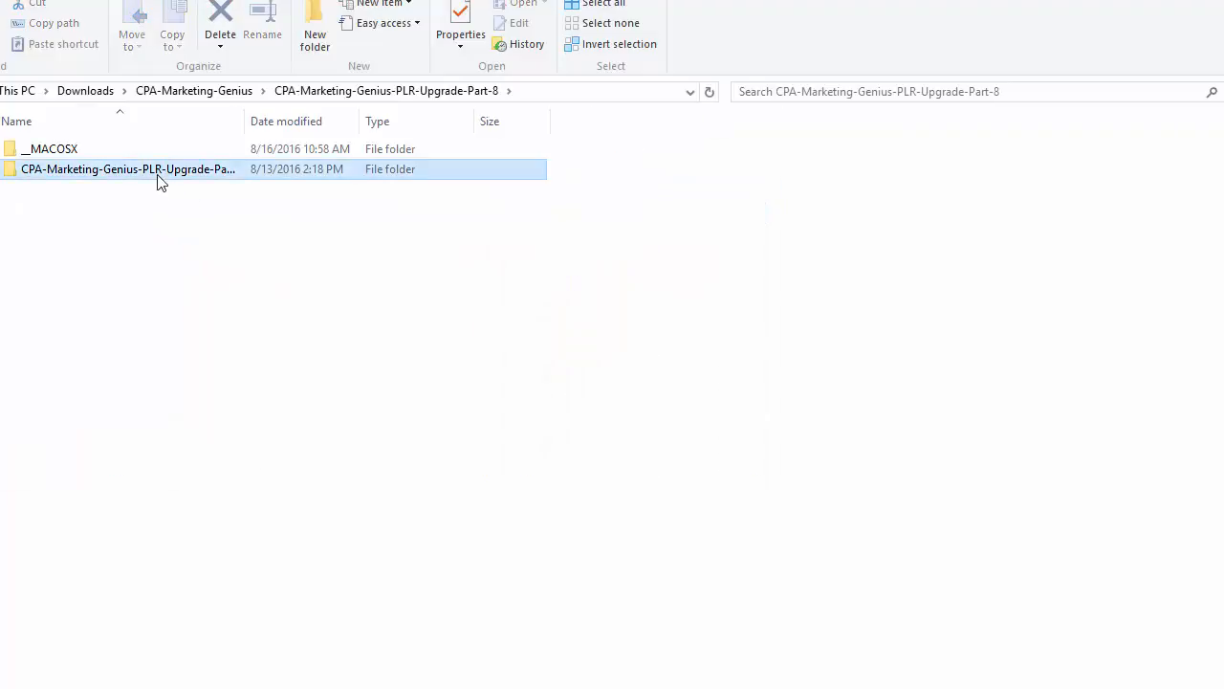
double_click(157, 172)
double_click(159, 151)
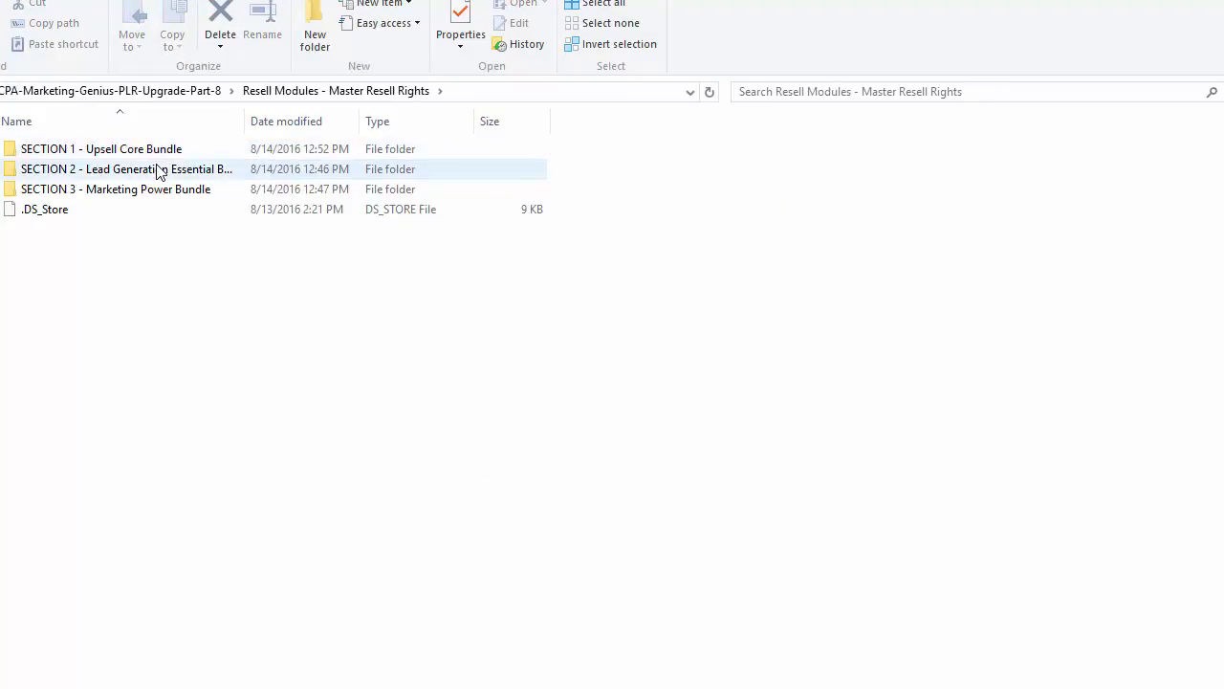
left_click_drag(247, 123, 469, 120)
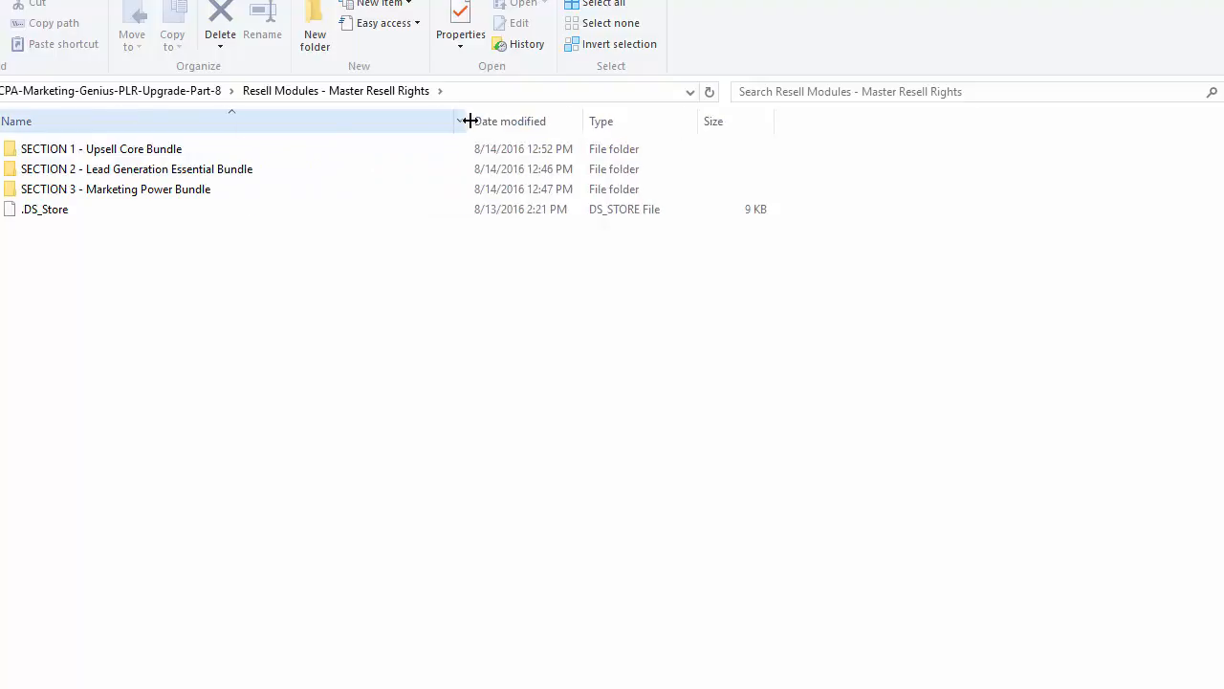
double_click(181, 151)
Step: Zip the Module 1 - HD Video Tutorials Masterclass folder with 7-Zip and select the new archive
left_click(147, 153)
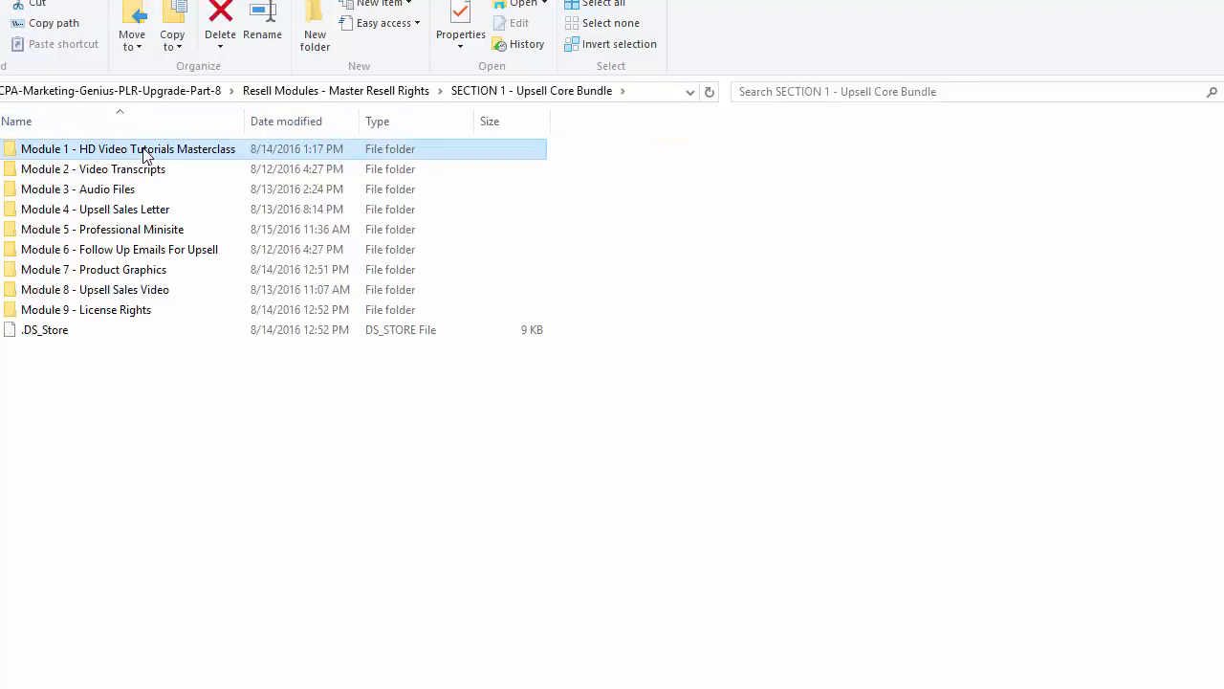
right_click(145, 155)
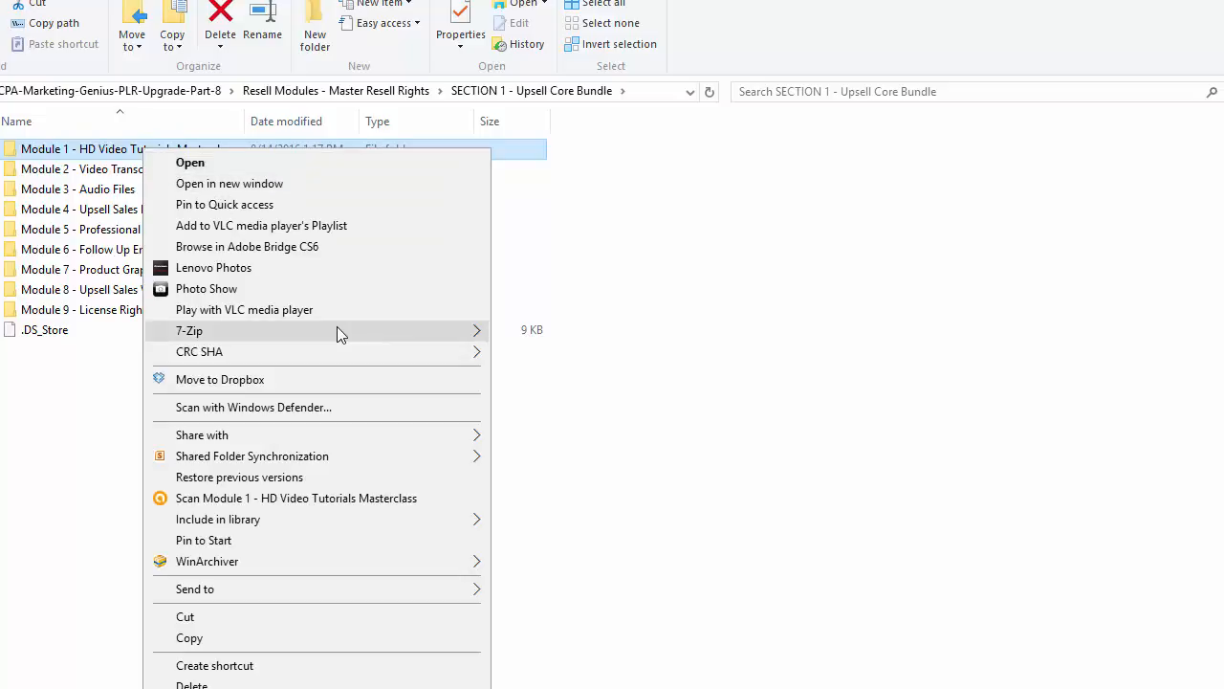
mouse_move(337, 330)
left_click(643, 413)
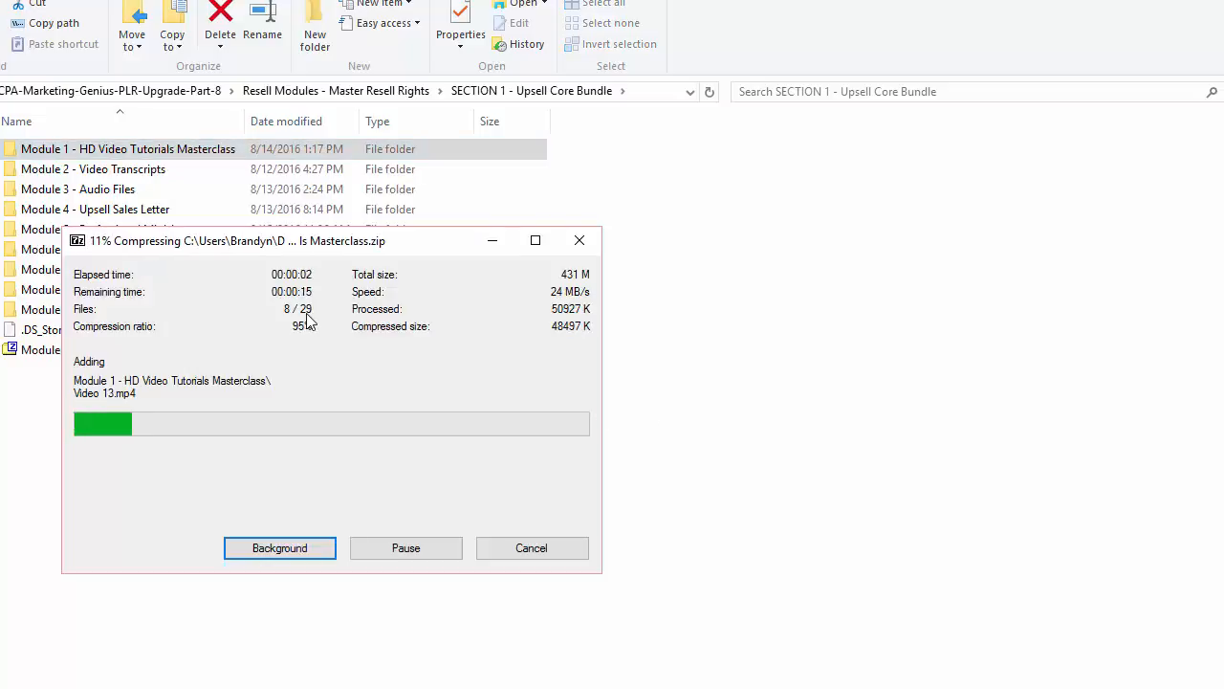
left_click(187, 157)
double_click(187, 158)
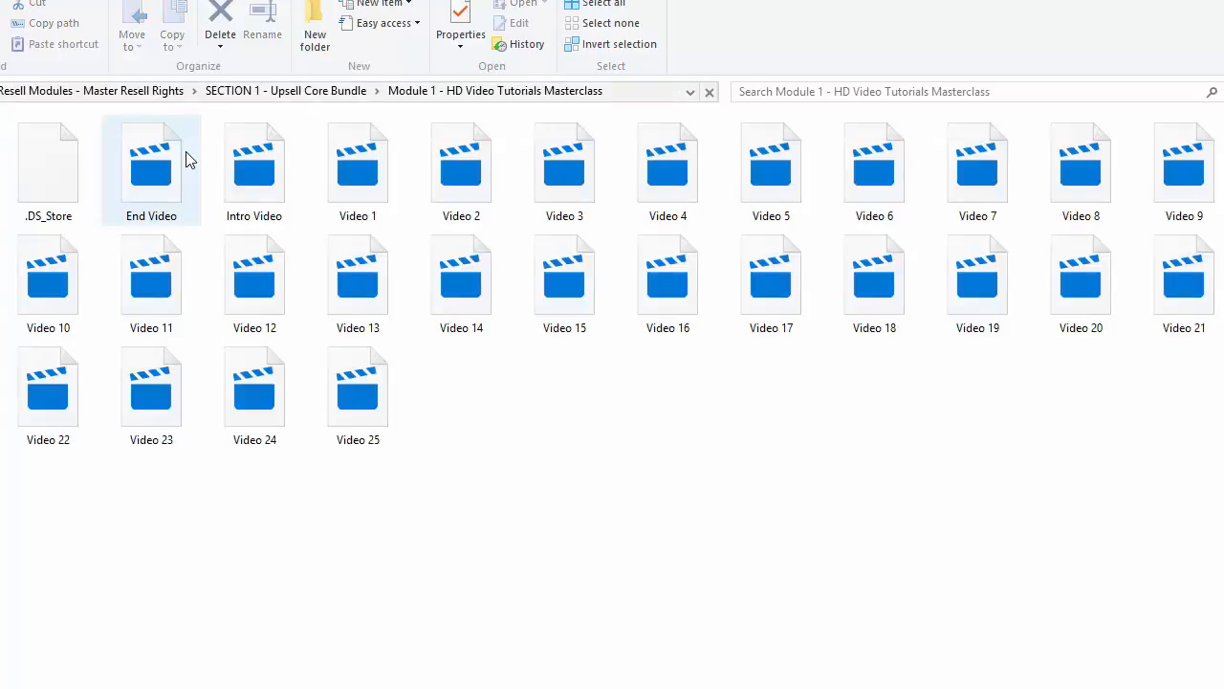
left_click(322, 90)
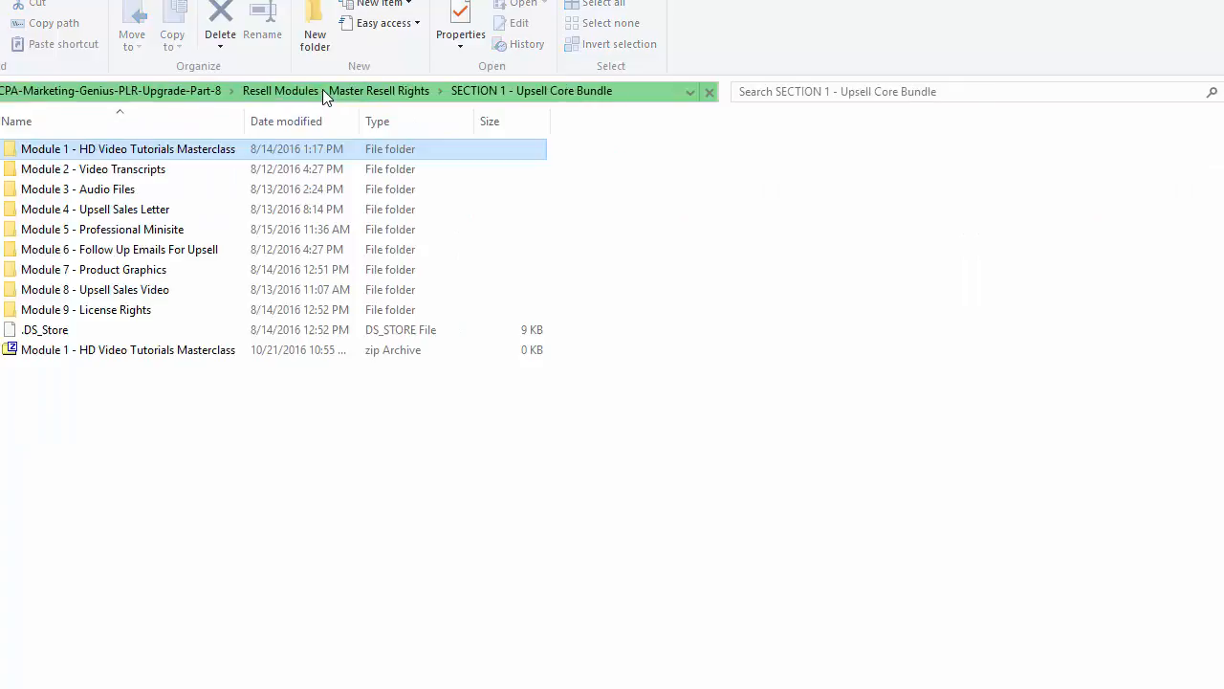
left_click(157, 349)
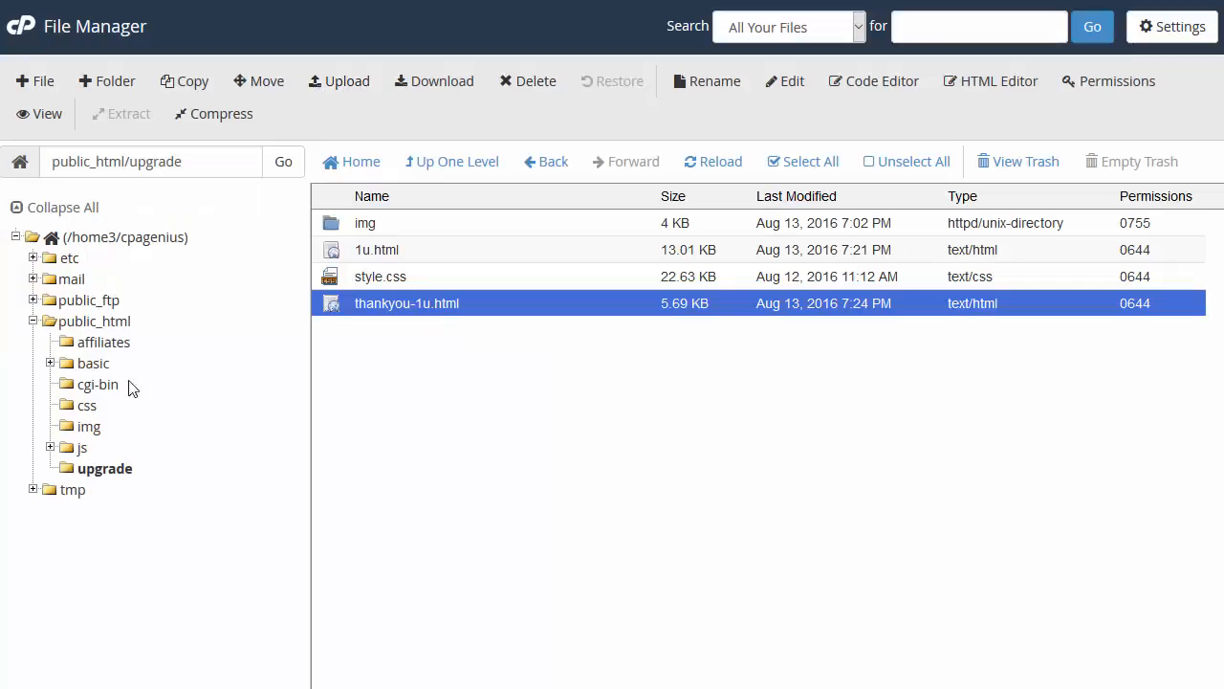
Step: Upload the Module 1 zip to public_html/upgrade by dropping it onto the upload area
left_click(347, 87)
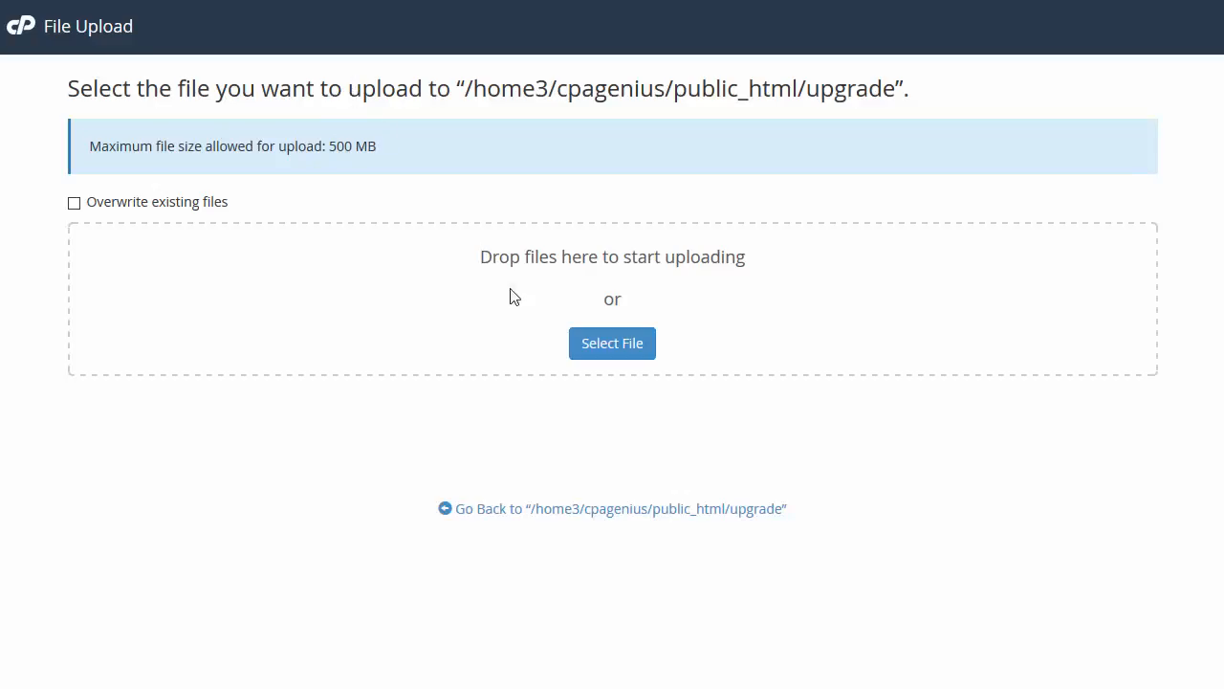
left_click(593, 346)
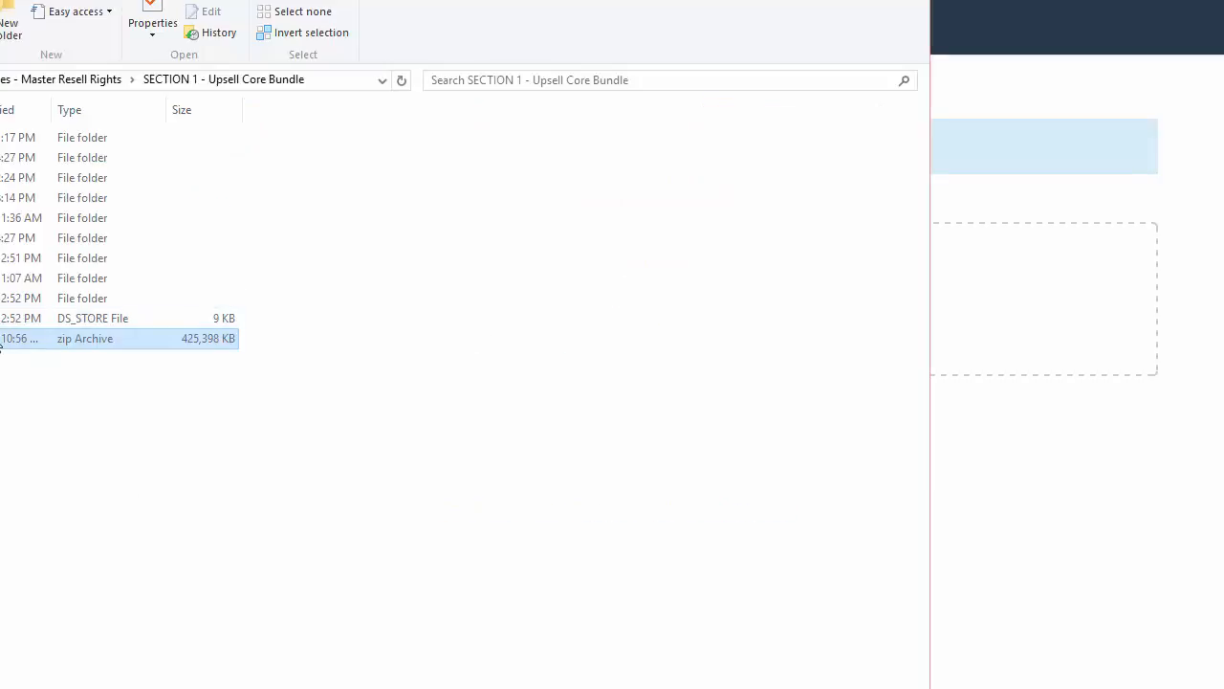
left_click_drag(5, 342, 1072, 352)
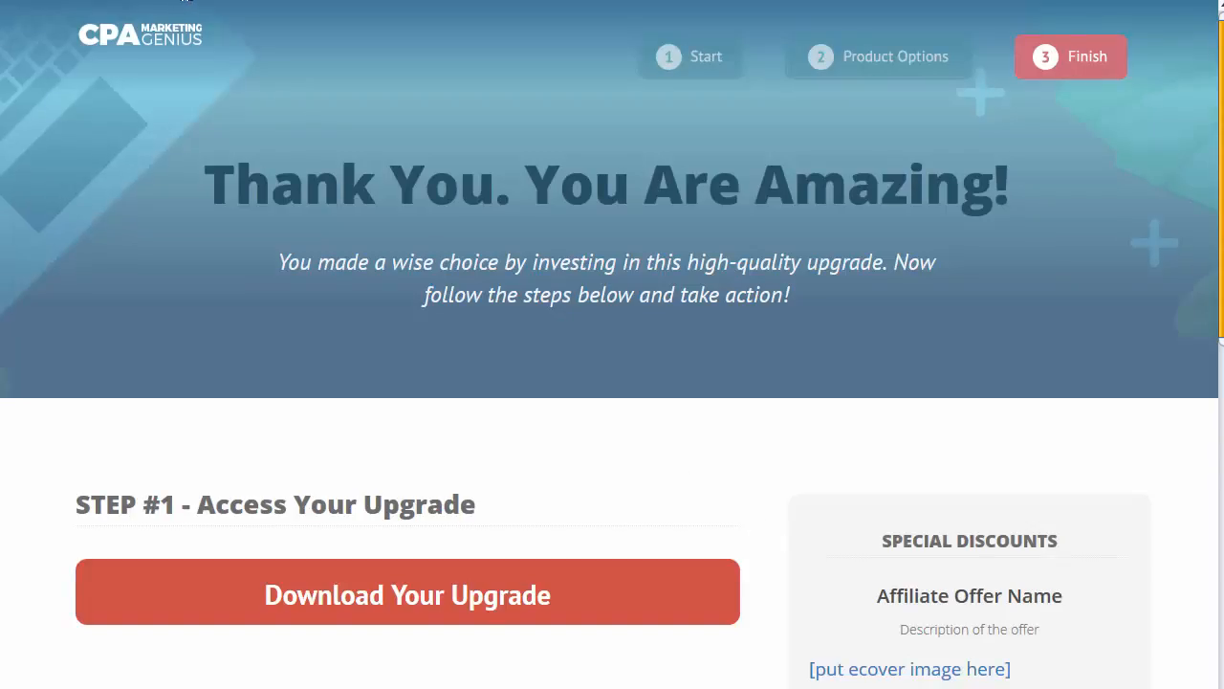
Step: Open thankyou-1u.html from public_html/upgrade in the code editor
scroll(446, 230, "down", 6)
scroll(439, 237, "up", 3)
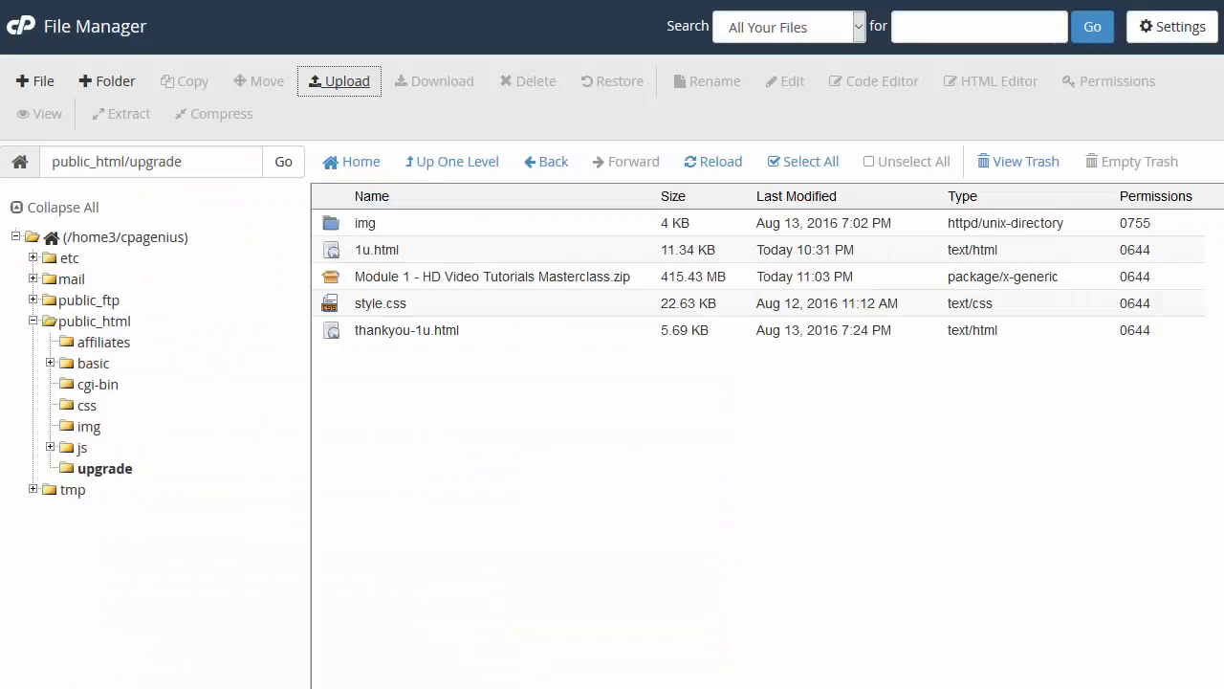
right_click(376, 249)
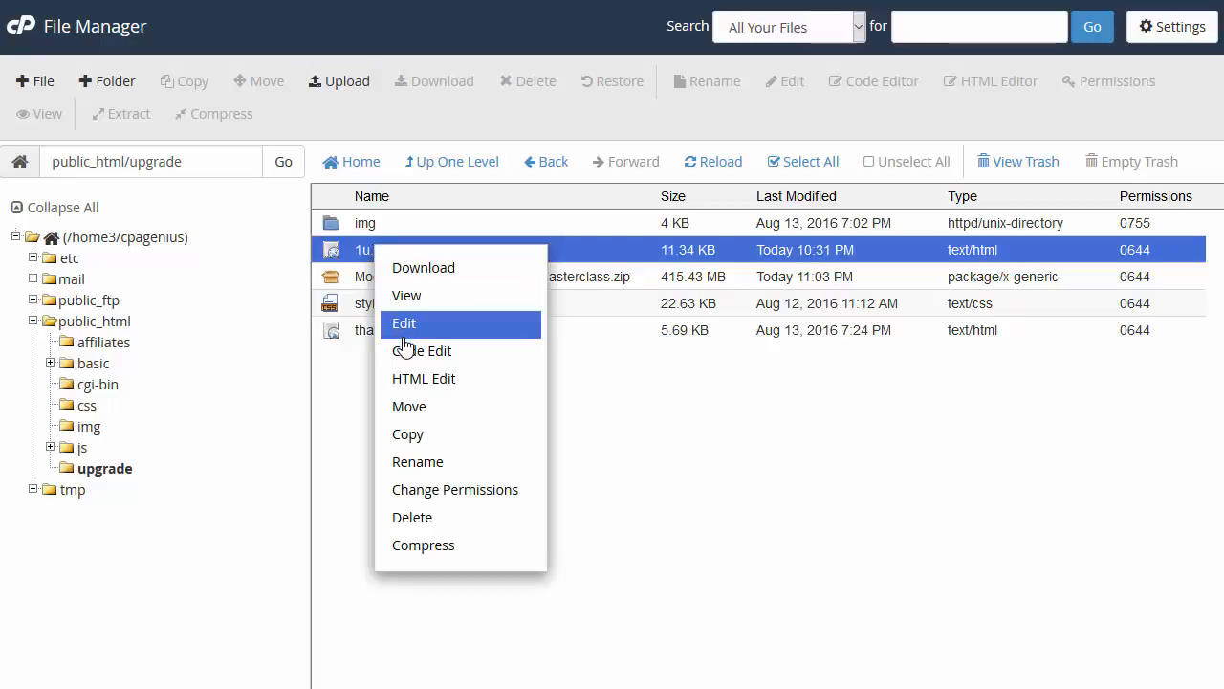
left_click(356, 347)
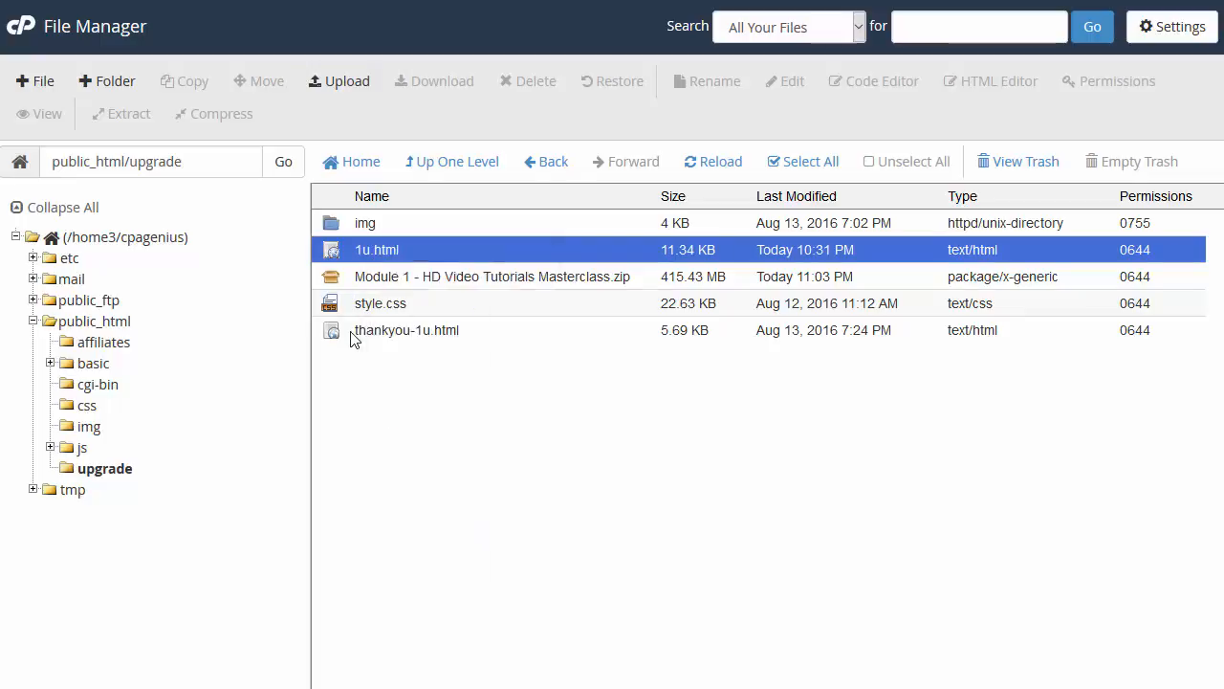
left_click(365, 333)
right_click(410, 337)
left_click(469, 450)
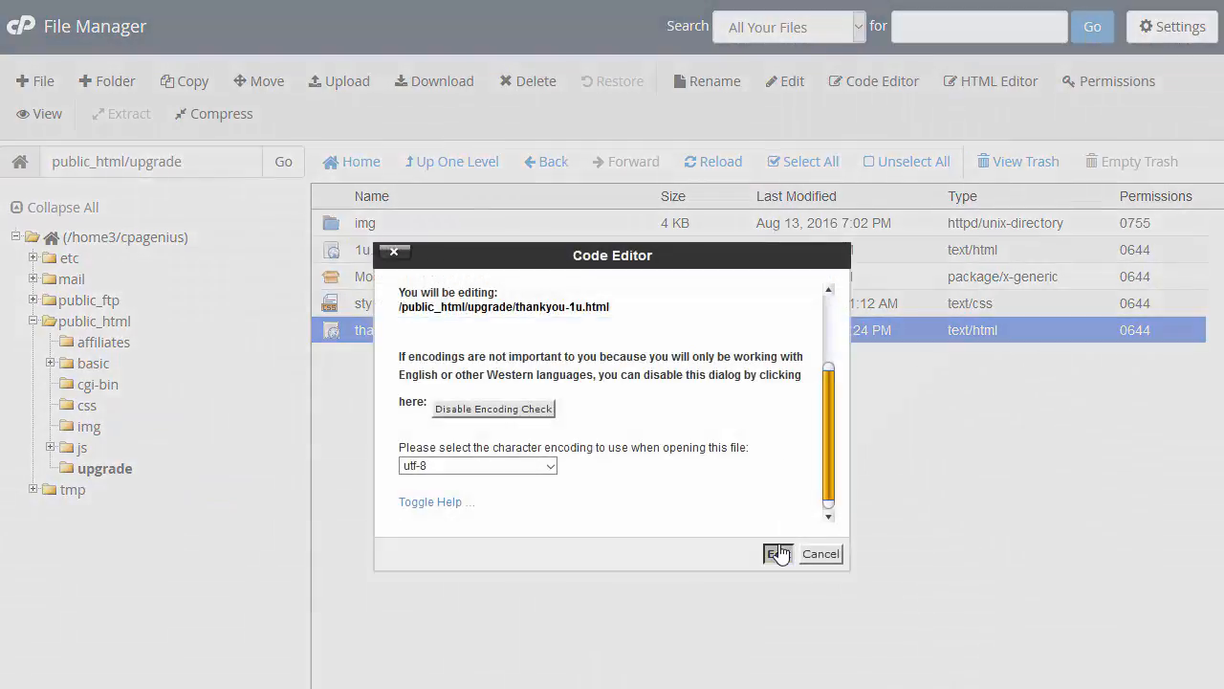
left_click(779, 552)
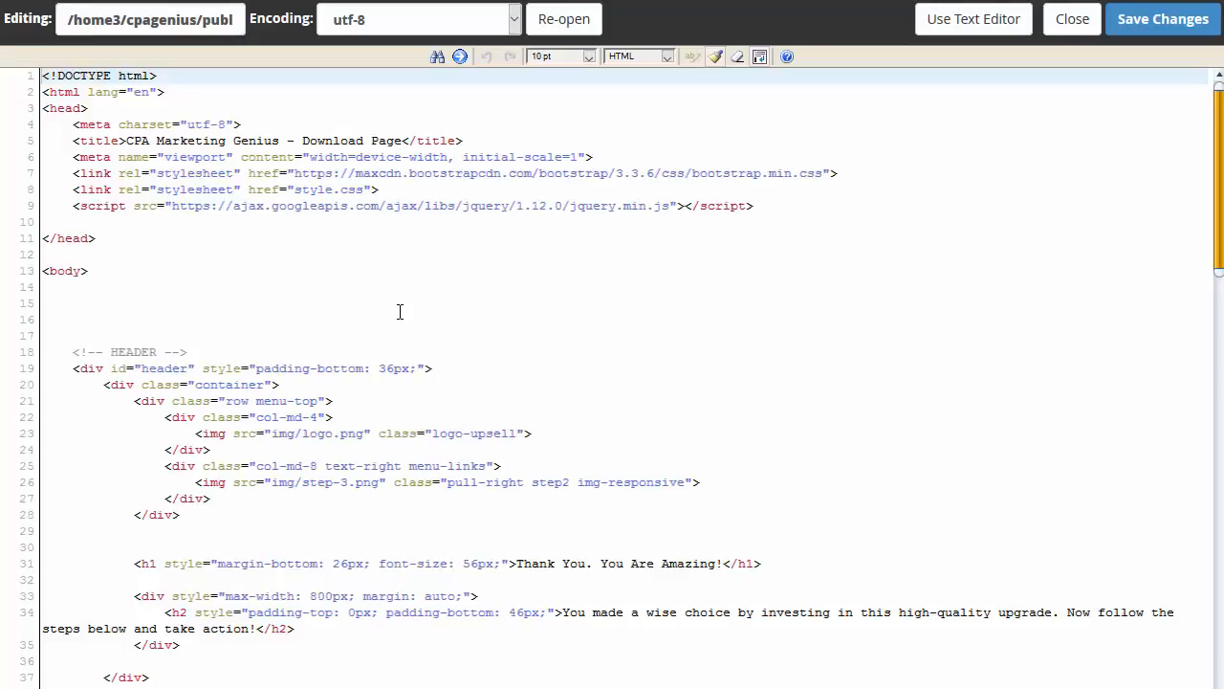
scroll(399, 314, "down", 11)
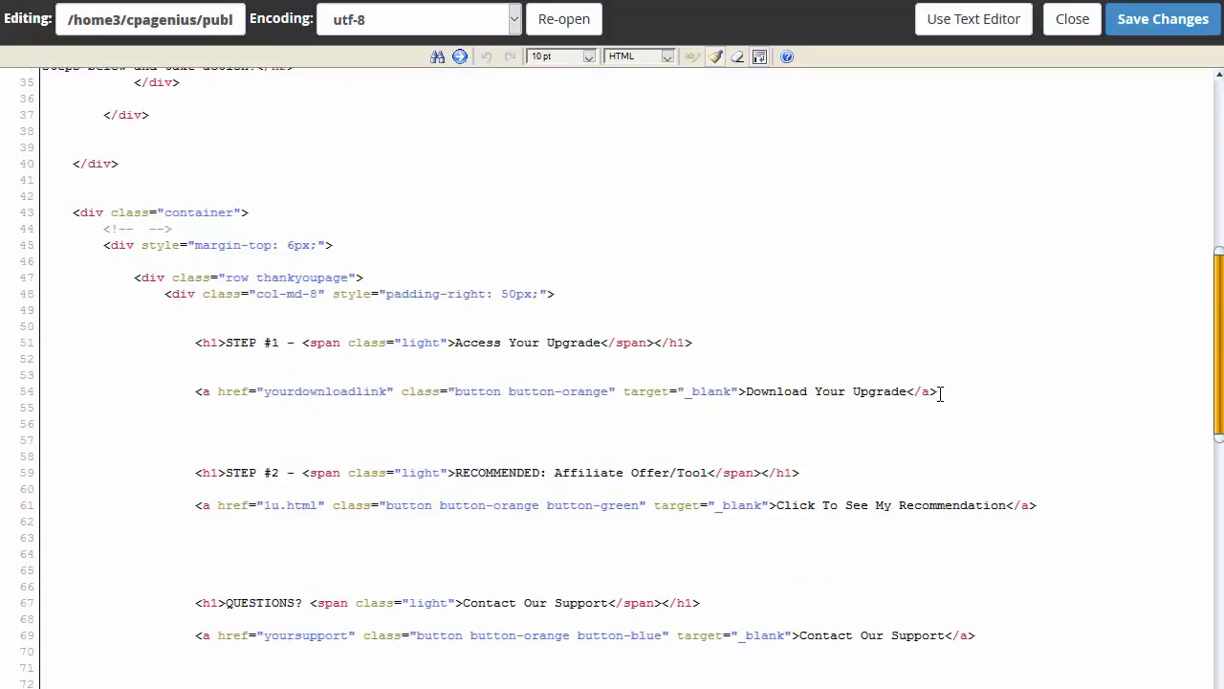
left_click(940, 393)
left_click_drag(940, 393, 39, 391)
key("ctrl+c")
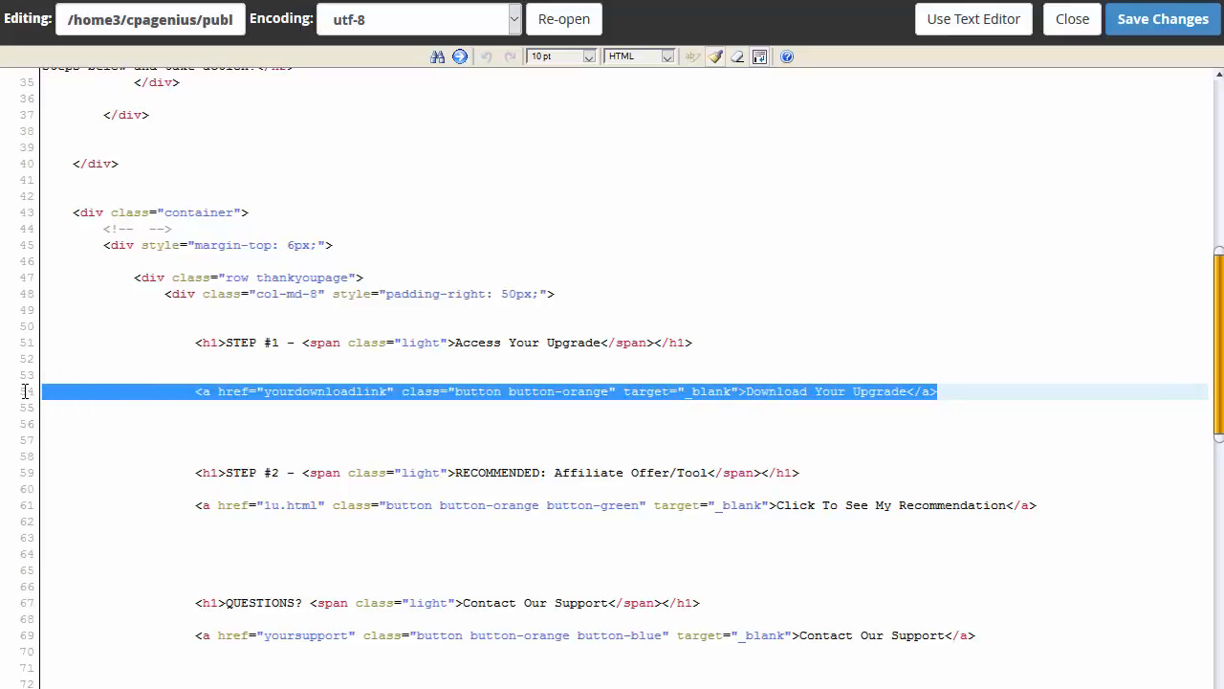
left_click(132, 424)
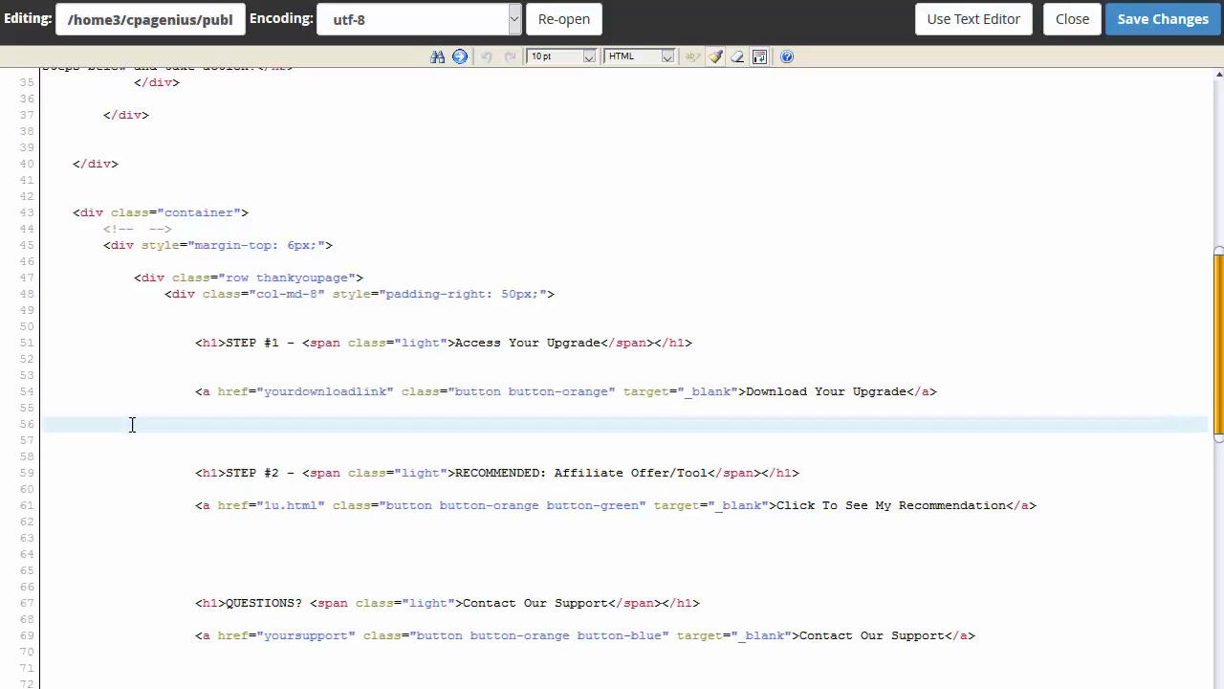
key("ctrl+v")
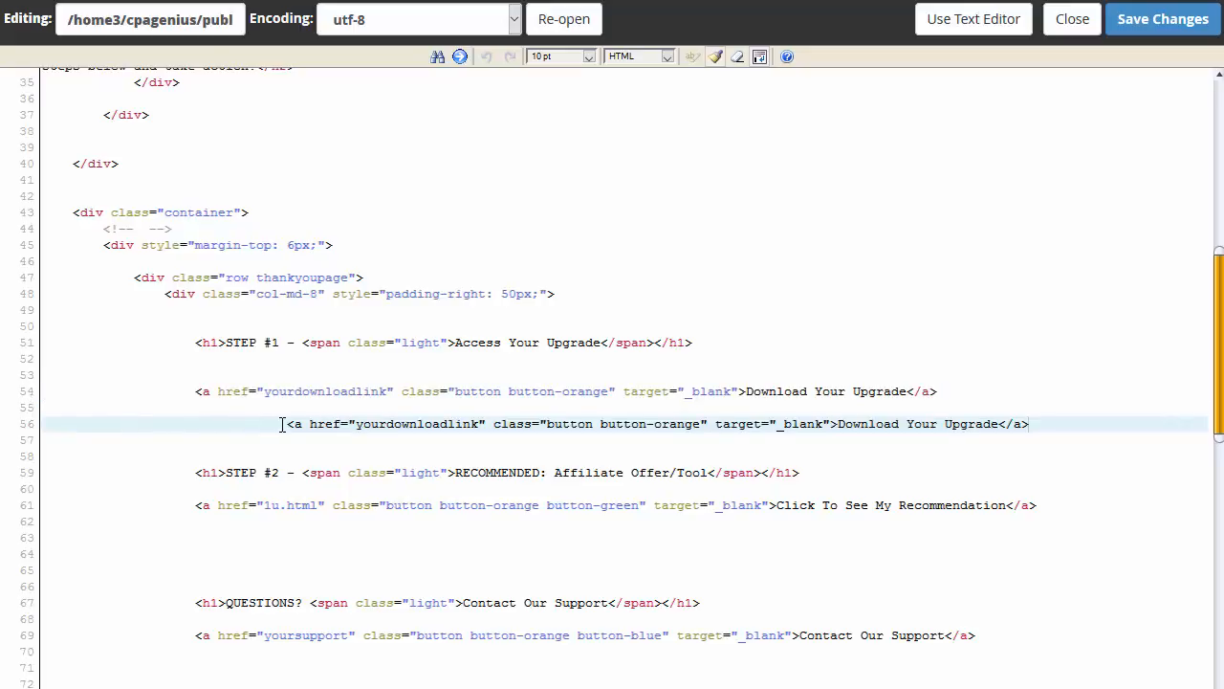
key("BackSpace")
key("BackSpace")
key("BackSpace")
key("BackSpace")
key("BackSpace")
key("BackSpace")
key("BackSpace")
key("BackSpace")
key("BackSpace")
key("BackSpace")
key("BackSpace")
key("BackSpace")
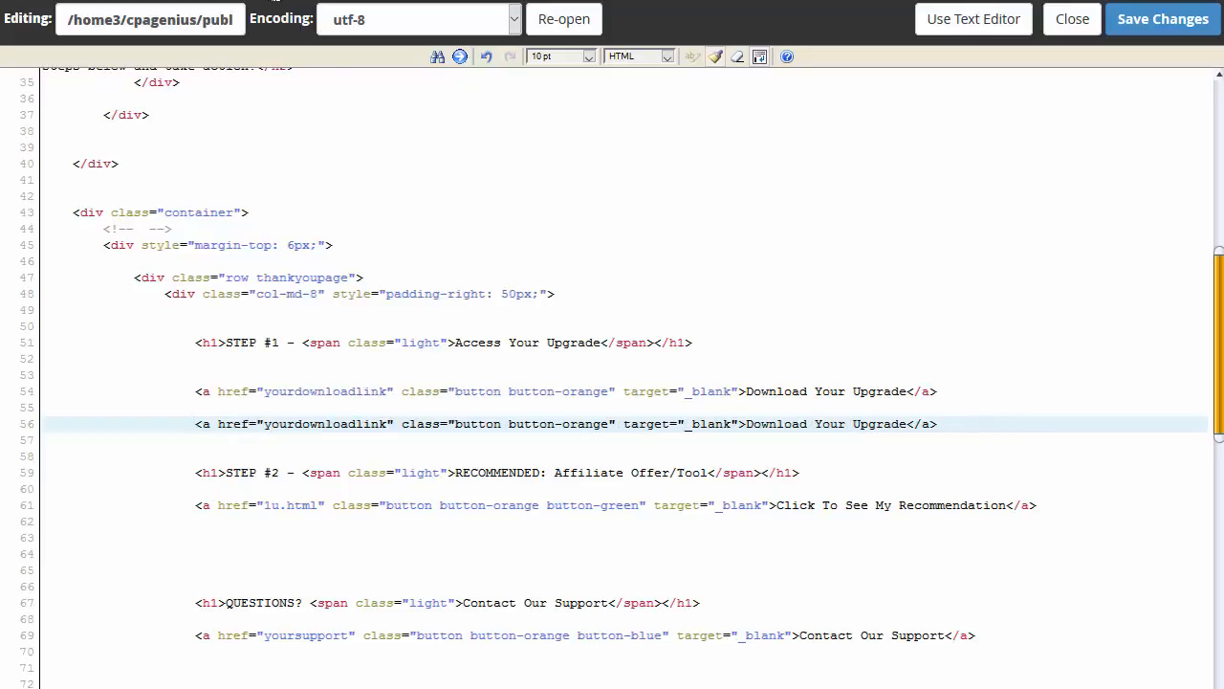
left_click_drag(387, 392, 265, 390)
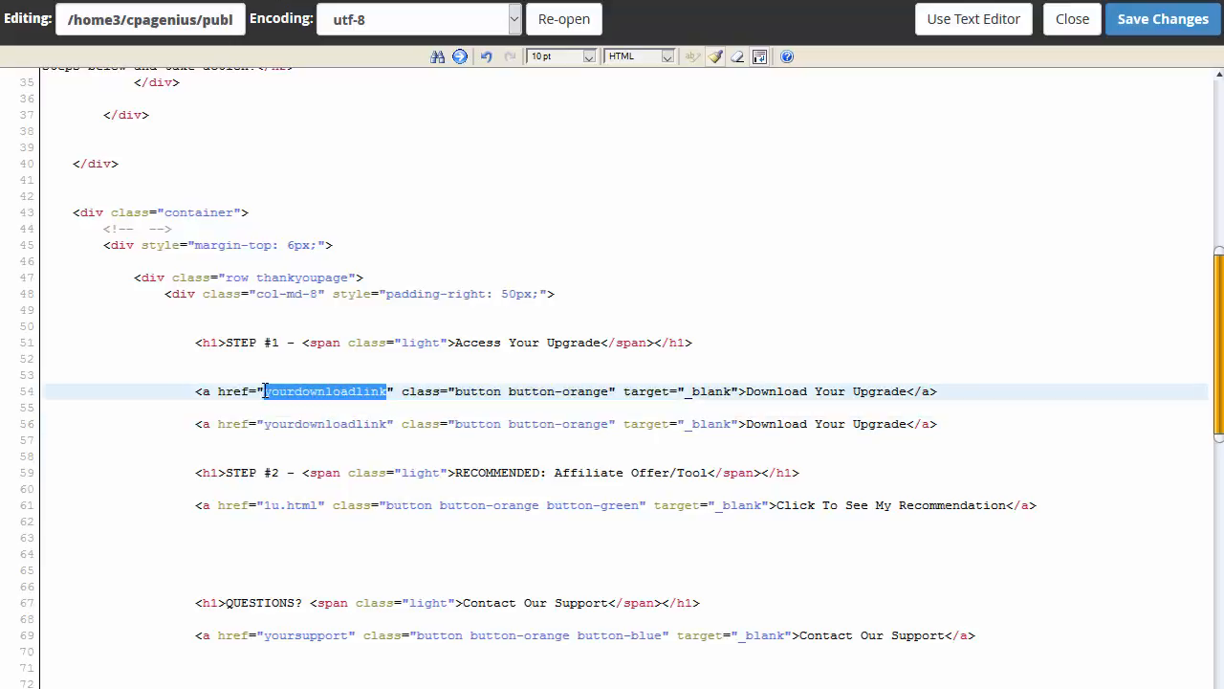
type("http:/")
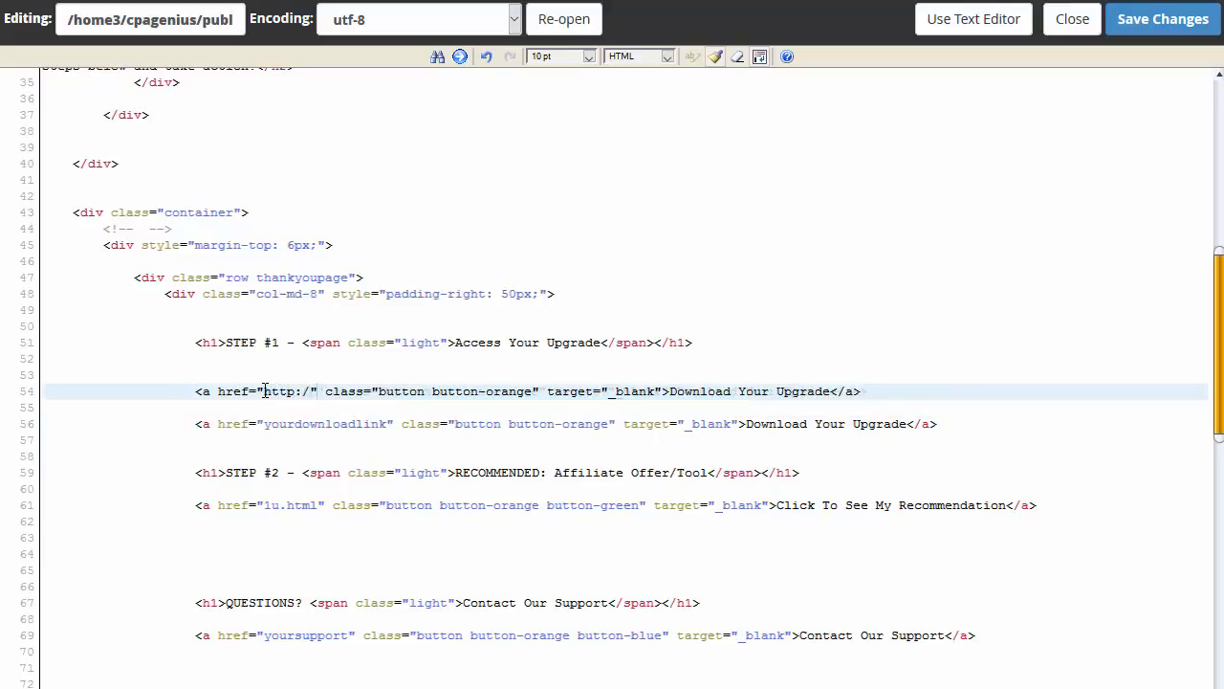
type("/www")
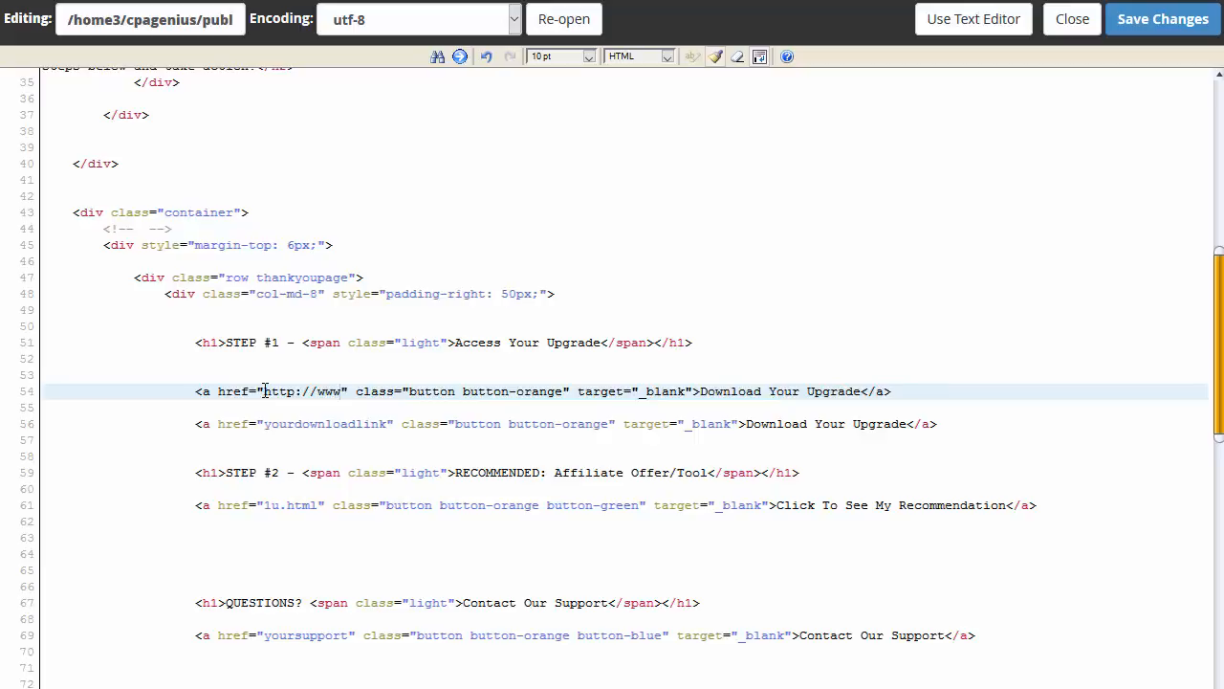
type(".cp")
type("amarketinggeniu")
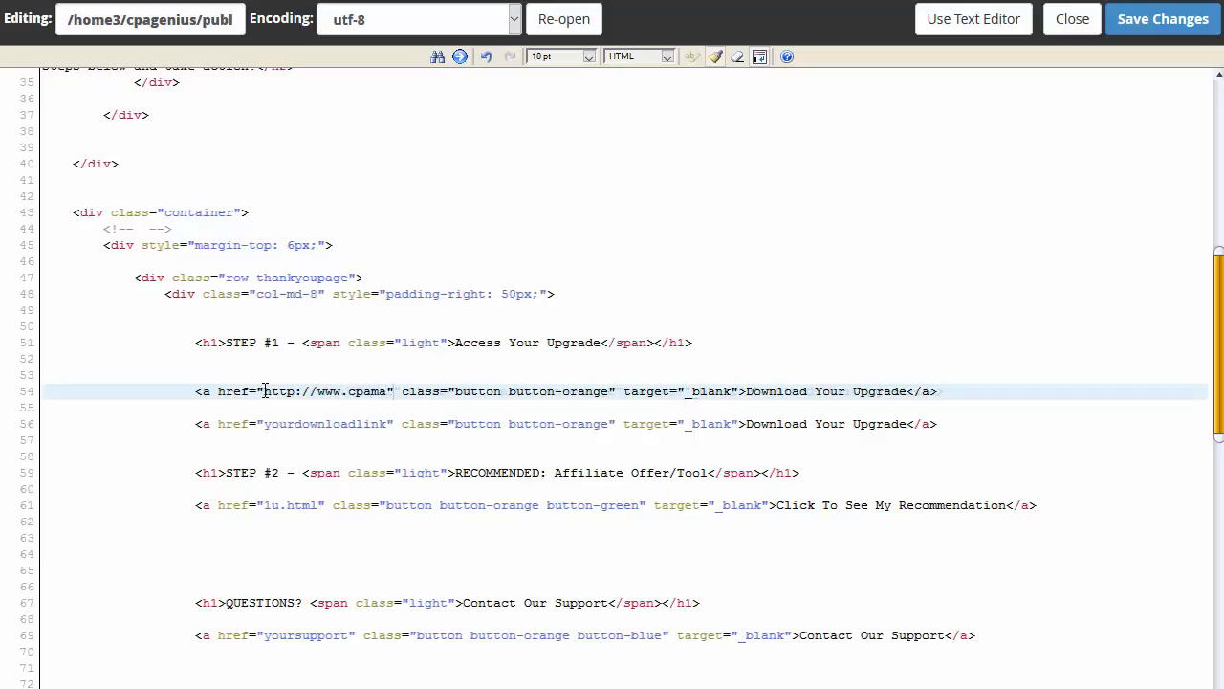
type("s.")
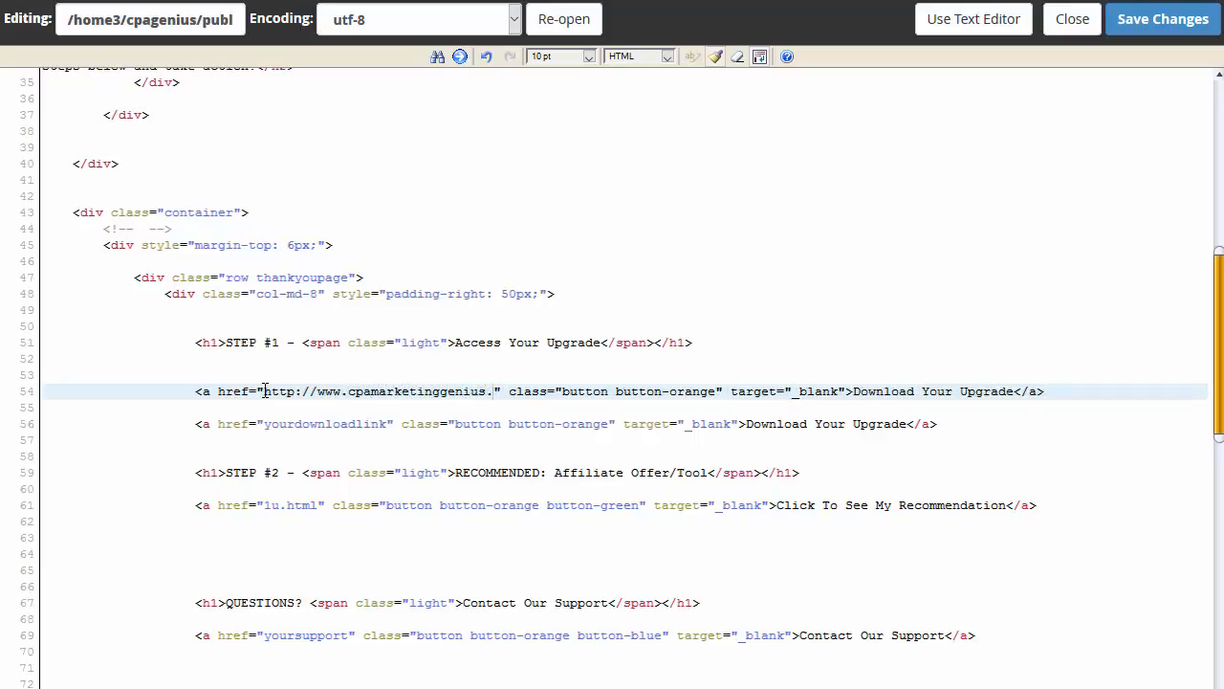
type("website/up")
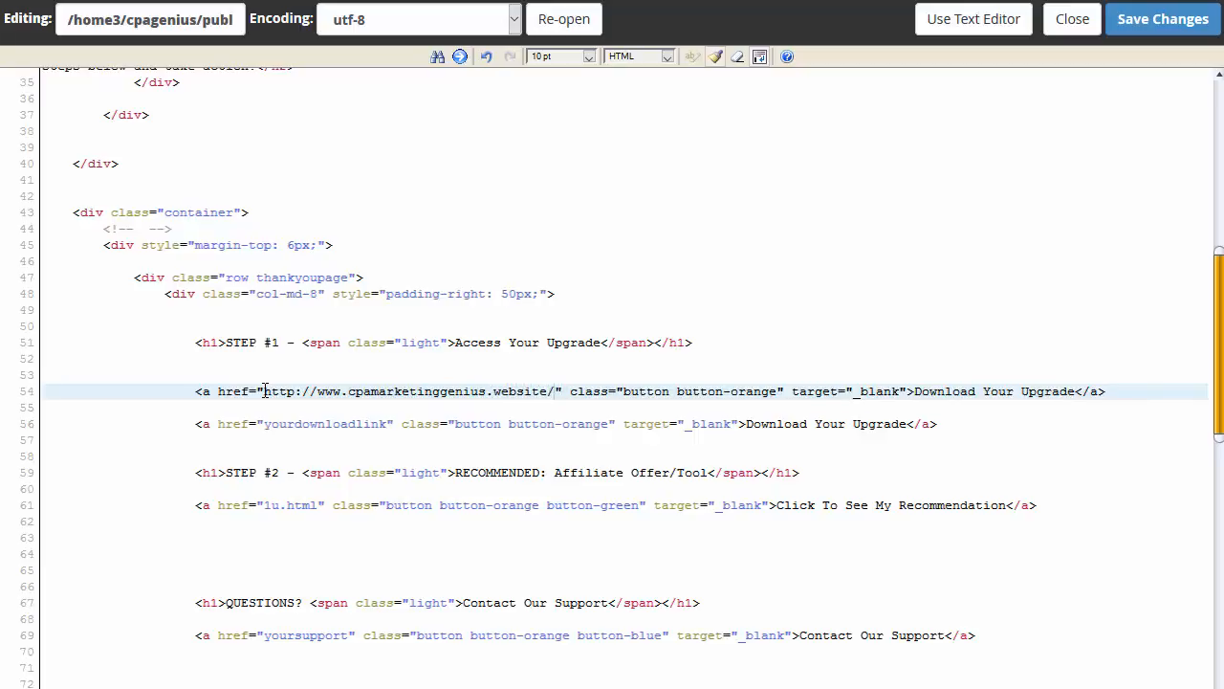
type("grade/")
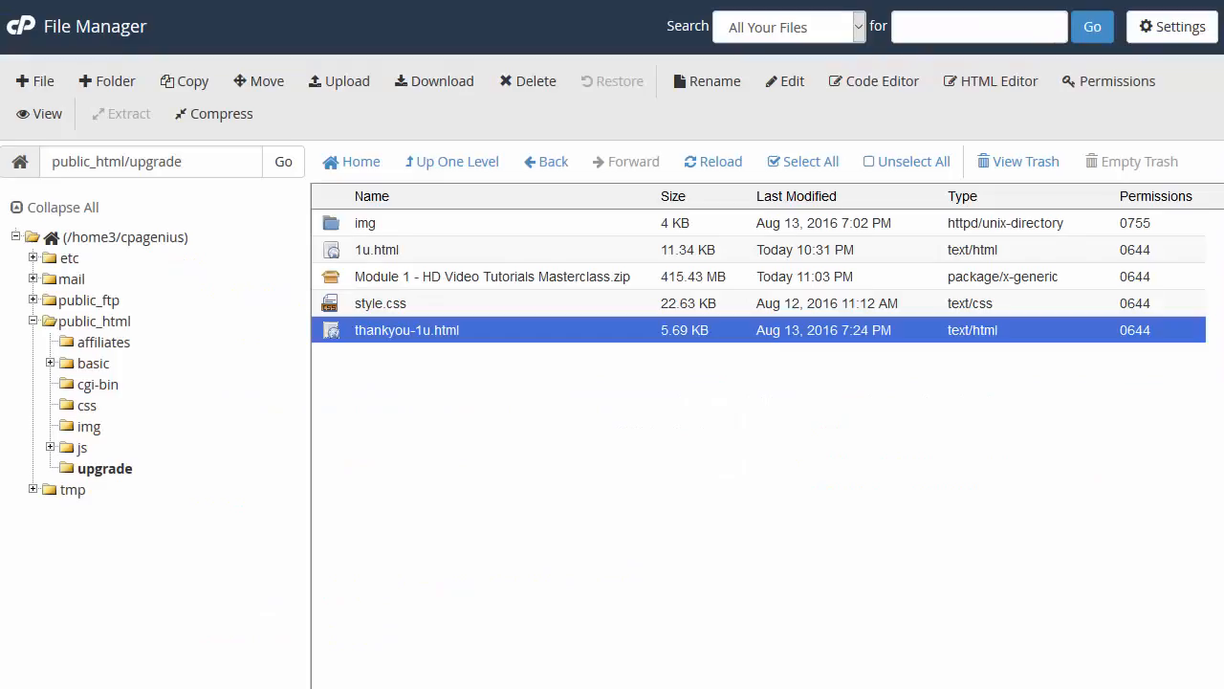
Step: Rename the uploaded Module 1 zip to m1VVD, then add the .zip extension
left_click(442, 285)
double_click(558, 285)
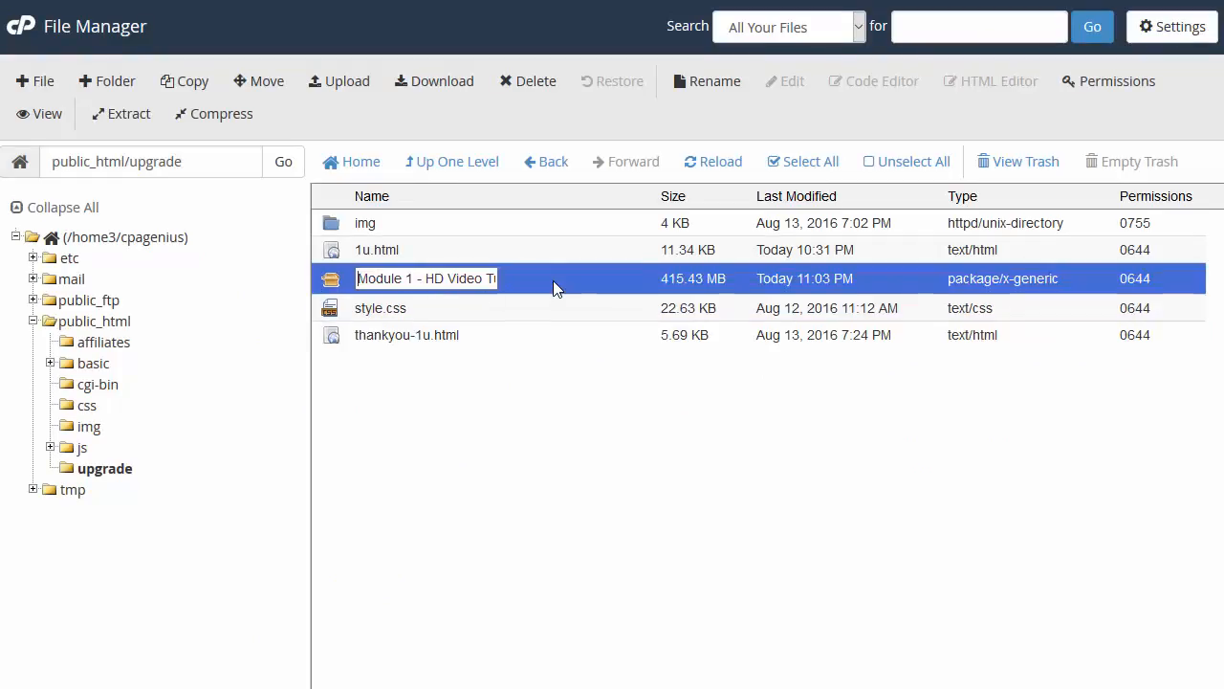
double_click(433, 279)
triple_click(432, 280)
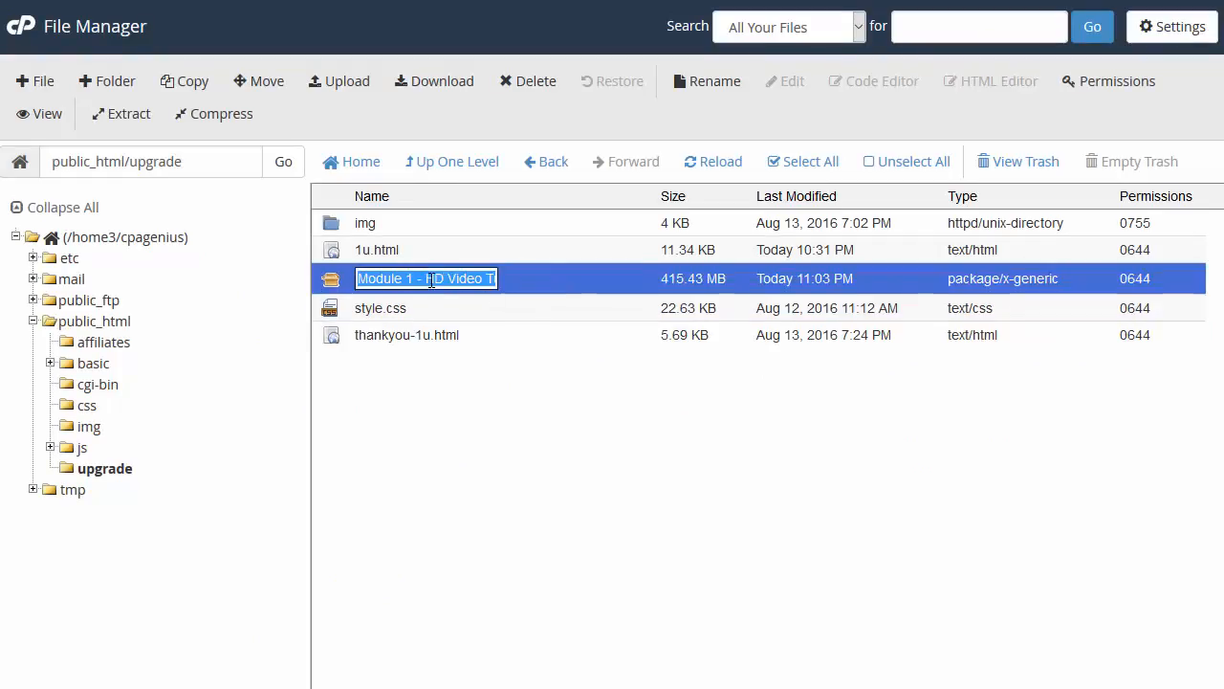
type("m1")
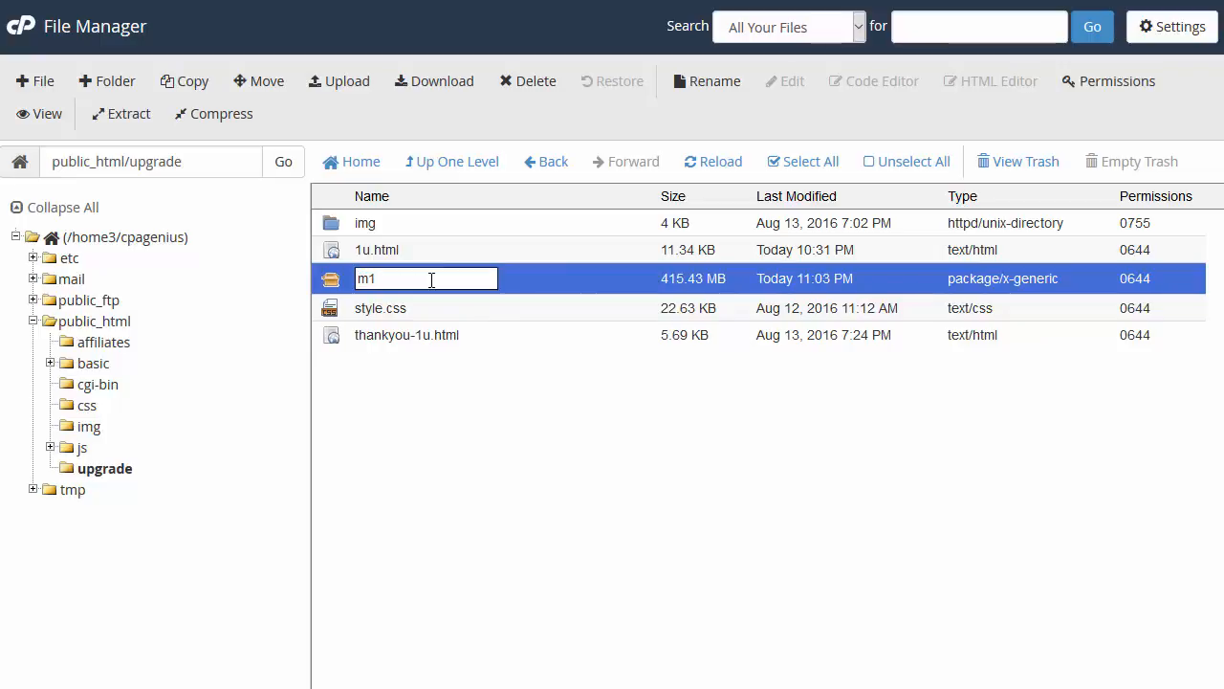
type("VVD")
key("Return")
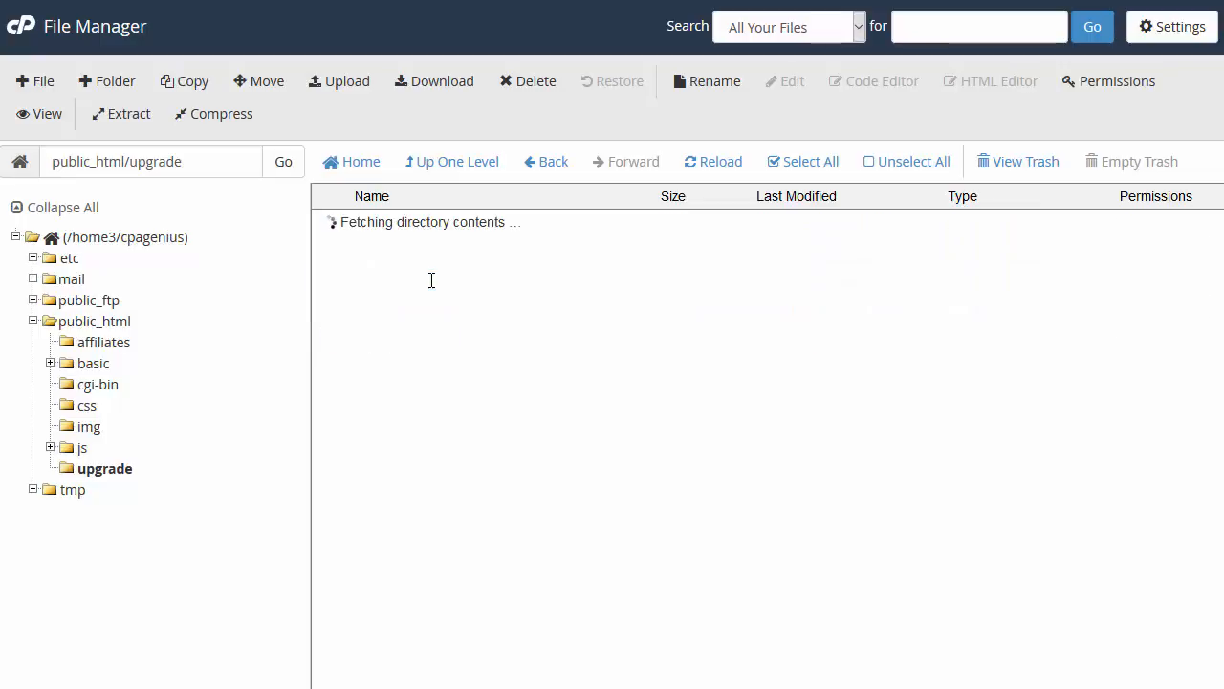
left_click(384, 278)
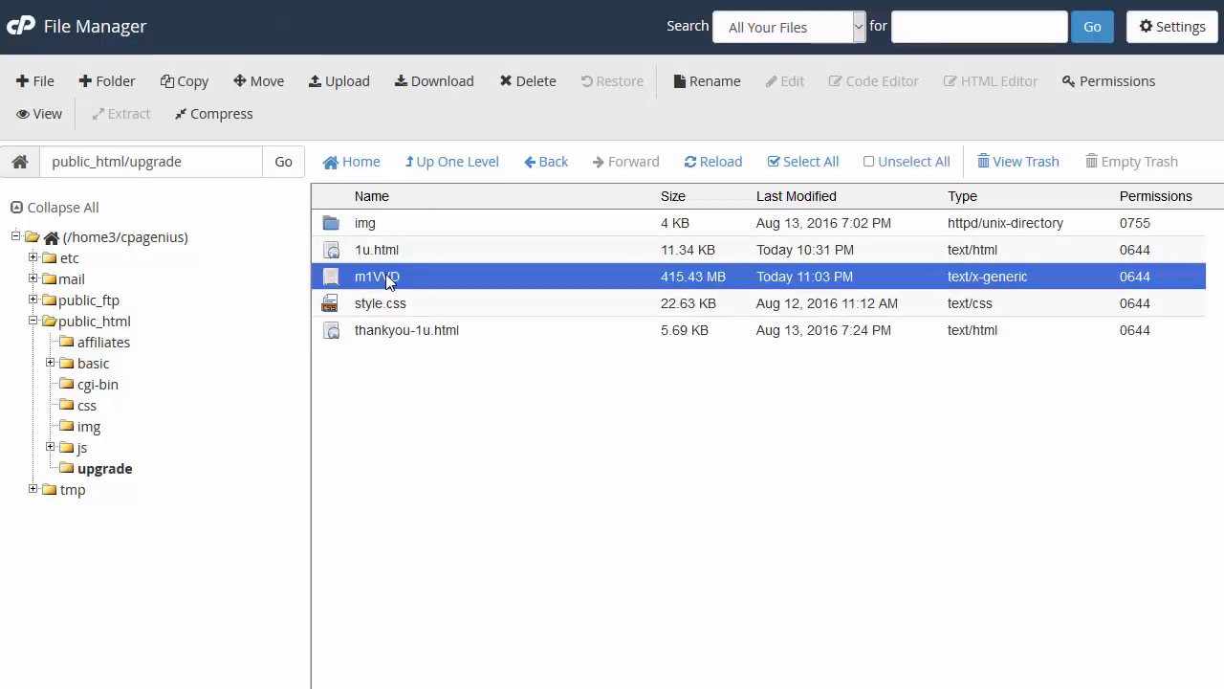
right_click(389, 278)
left_click(426, 407)
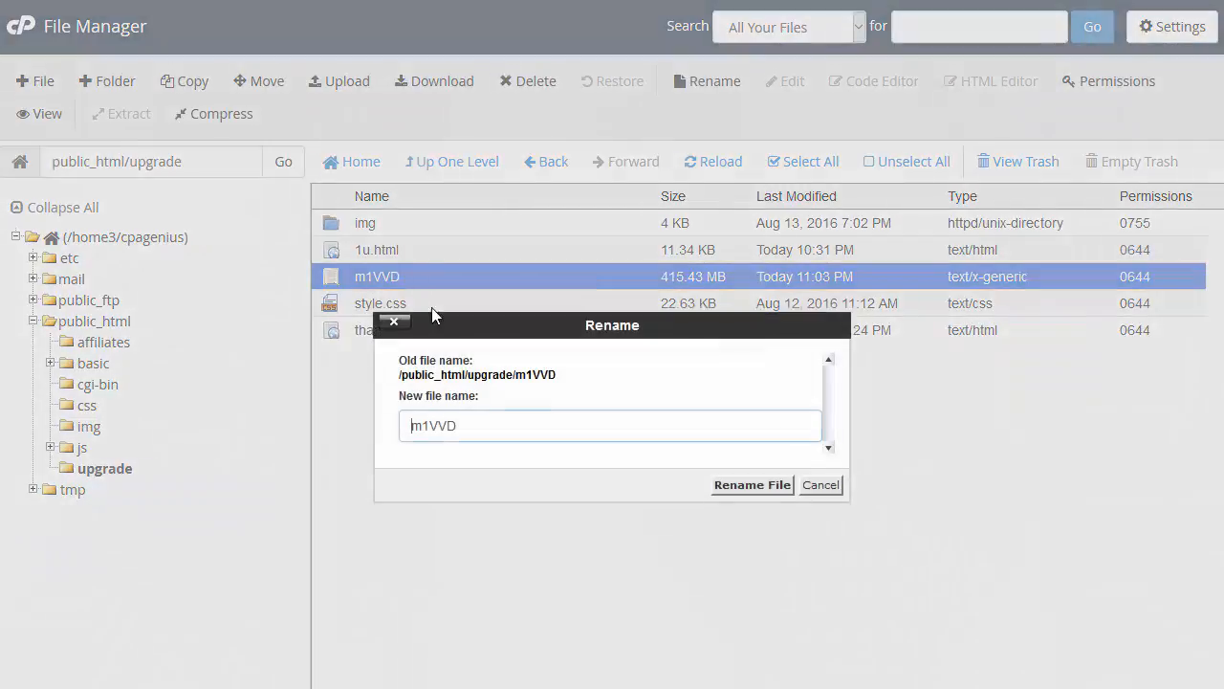
type(".zip")
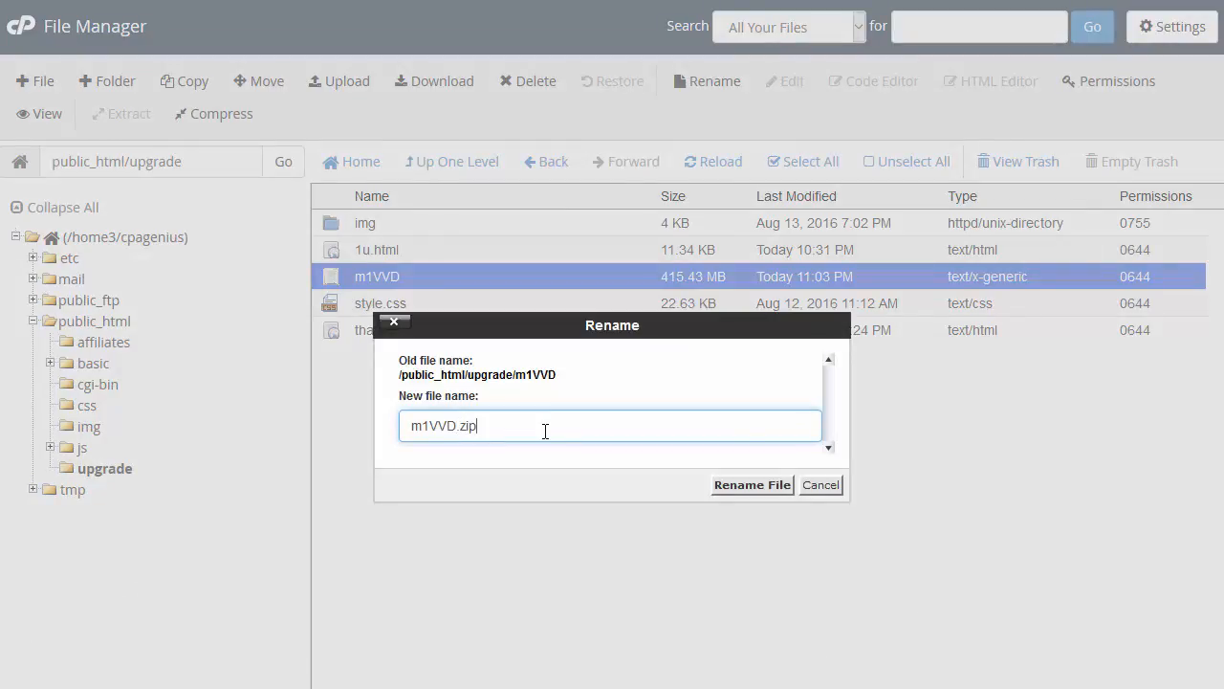
key("Return")
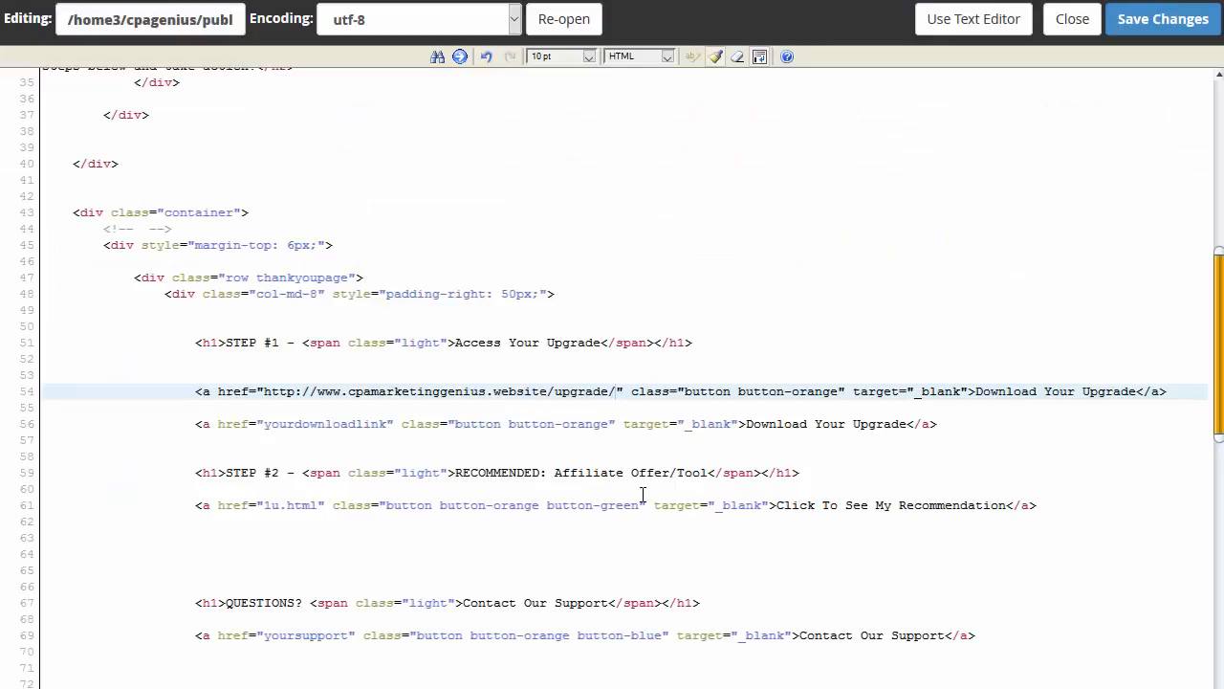
Step: Point the download link to m1VVD.zip and delete the duplicate placeholder link on line 56
left_click(633, 396)
type("m1VVD")
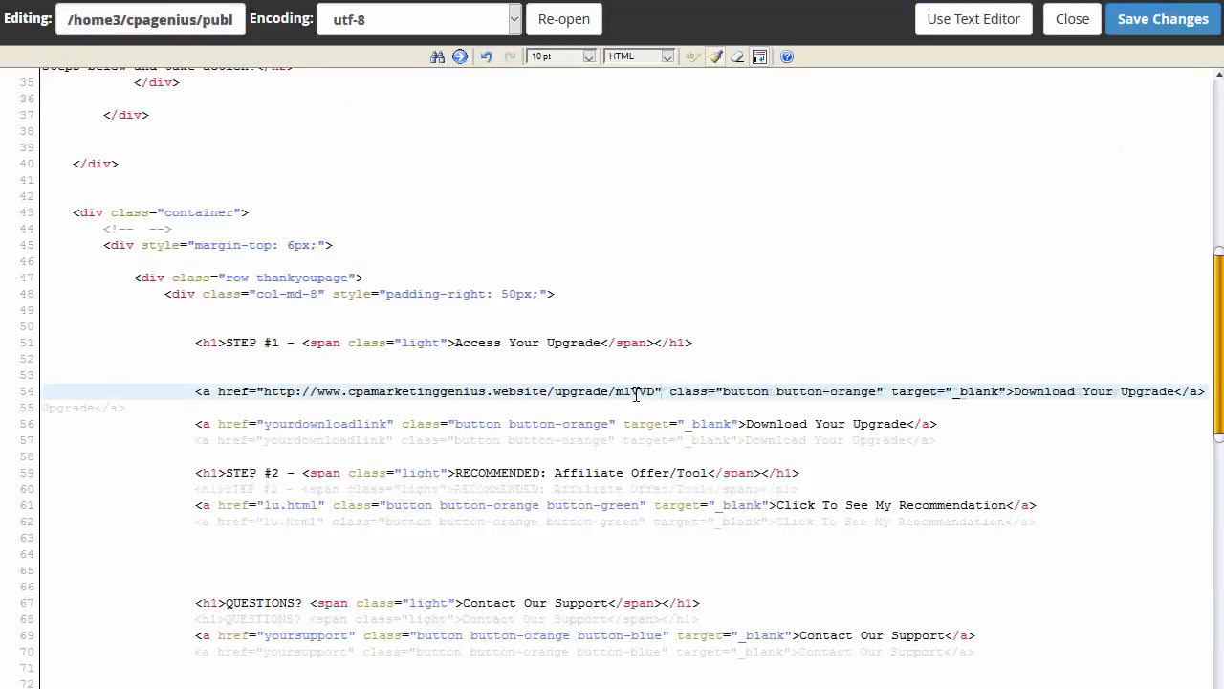
type(".zip")
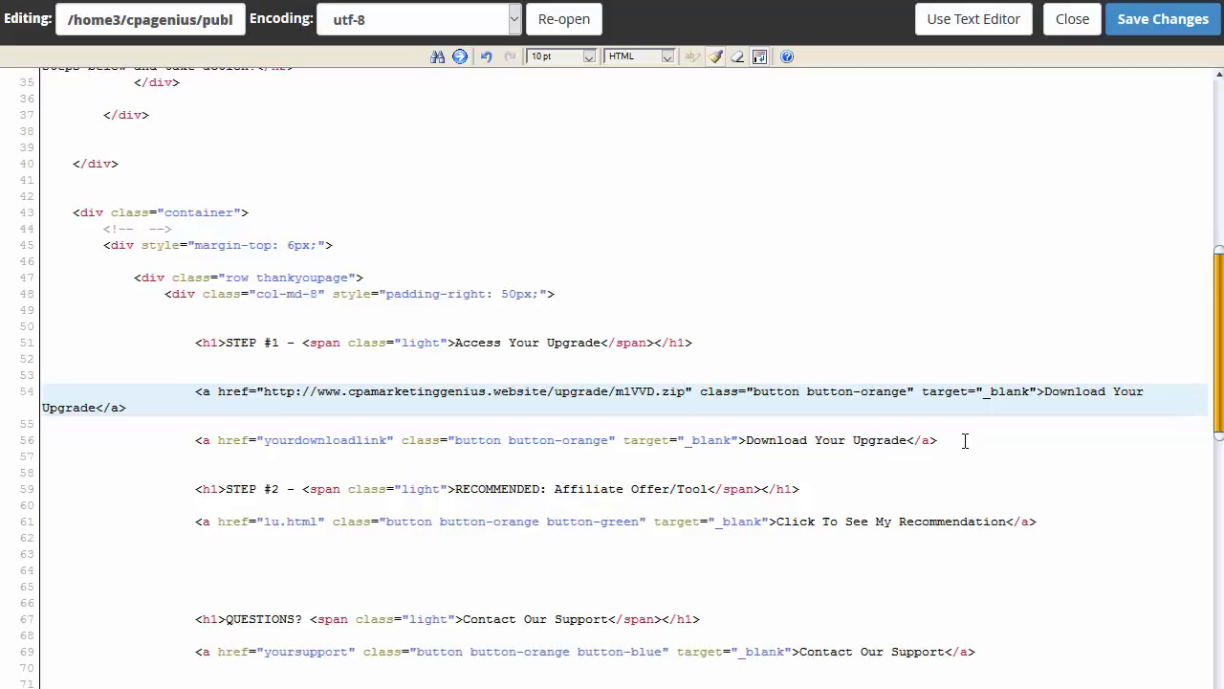
left_click(963, 440)
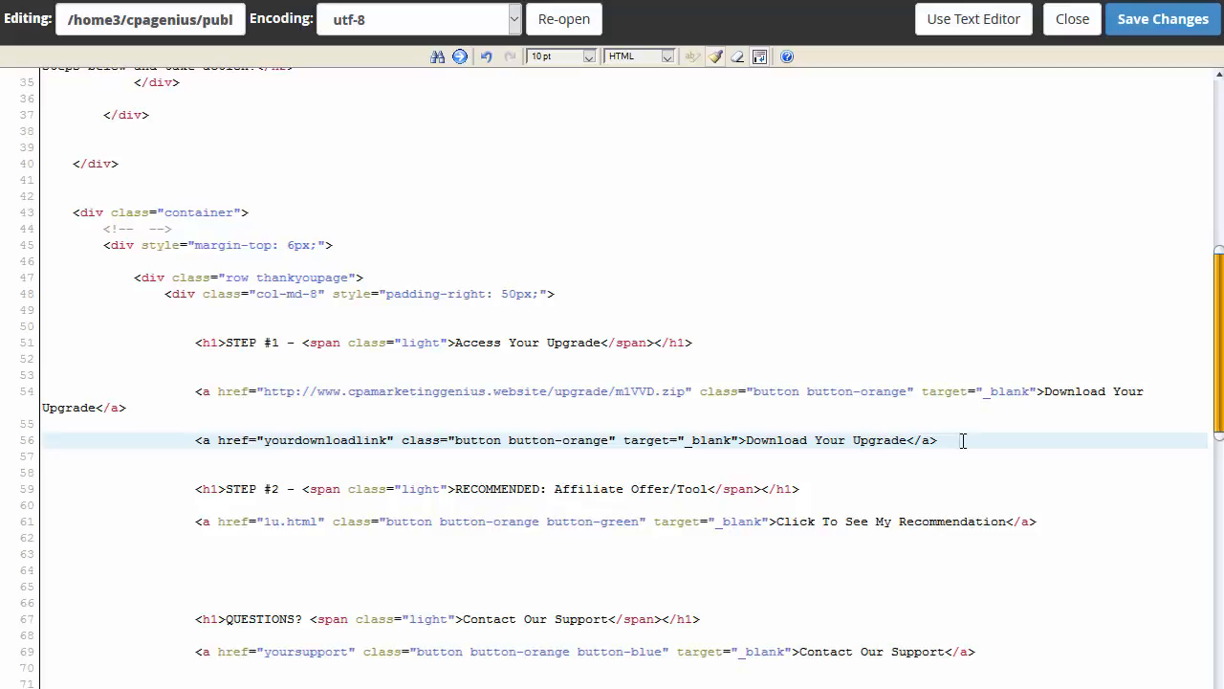
left_click_drag(963, 440, 35, 449)
key("Delete")
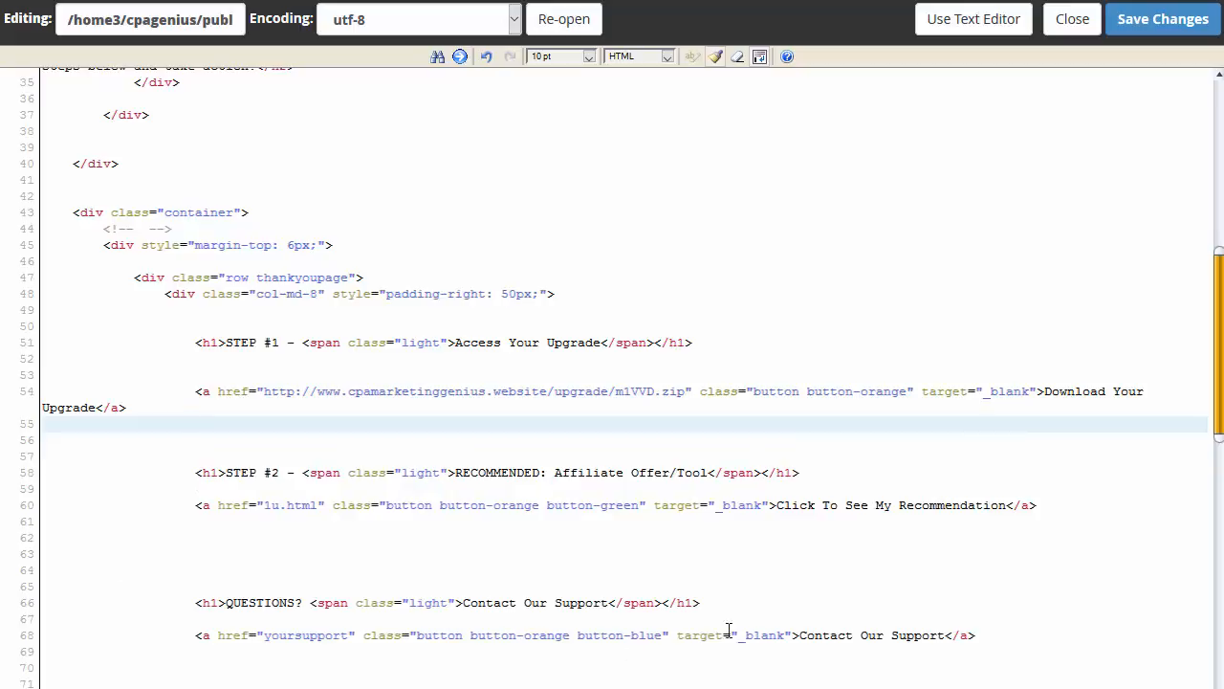
Step: Make the support link a mailto to the support e-mail address and label it Contact Me For Personal Support
left_click_drag(348, 635, 266, 643)
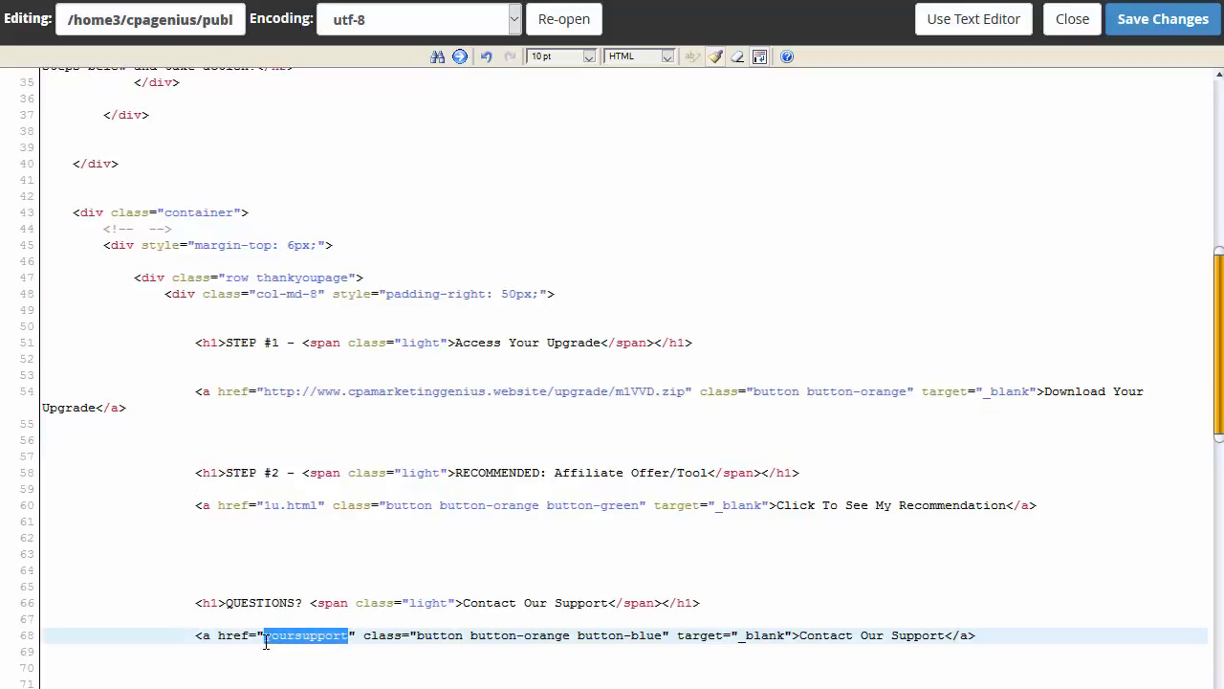
type("mailto")
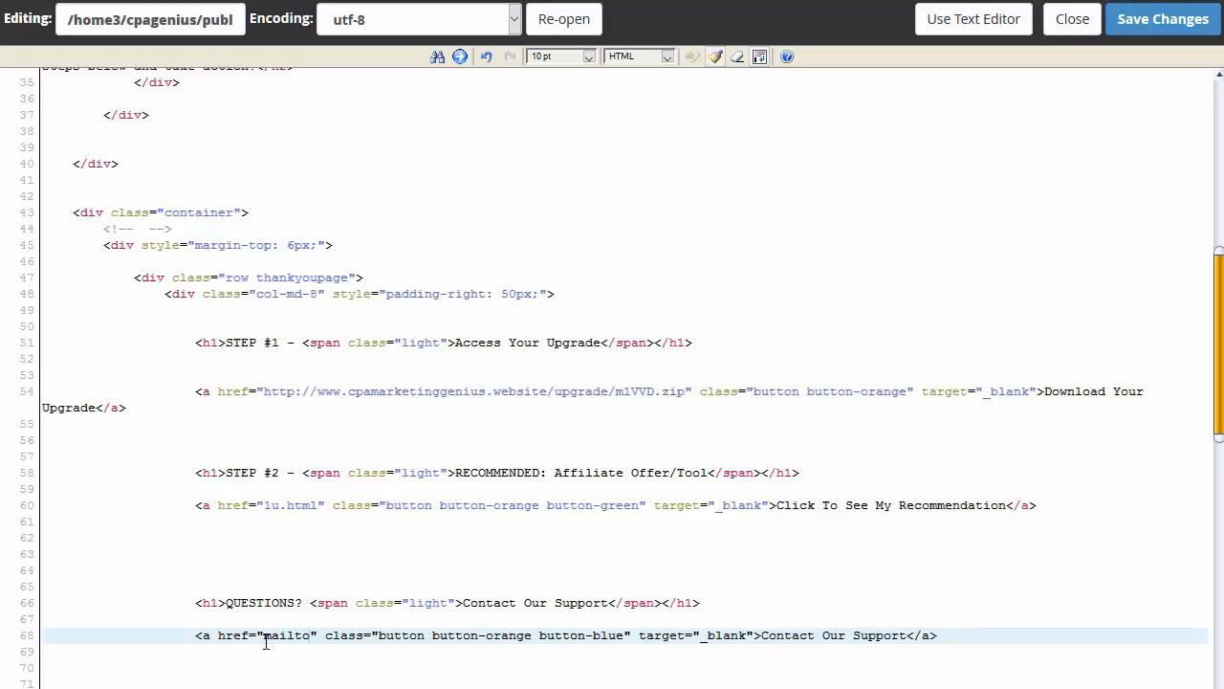
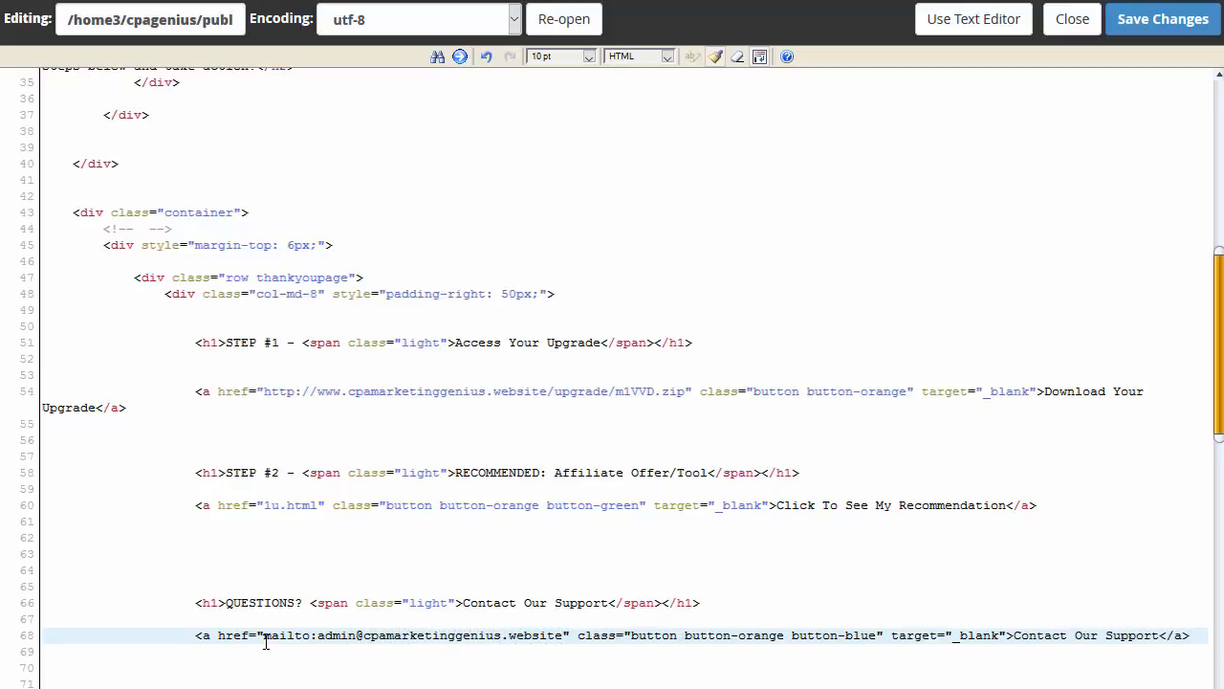
left_click(1077, 635)
left_click_drag(1076, 635, 1094, 640)
type("Me")
type(" For Persona")
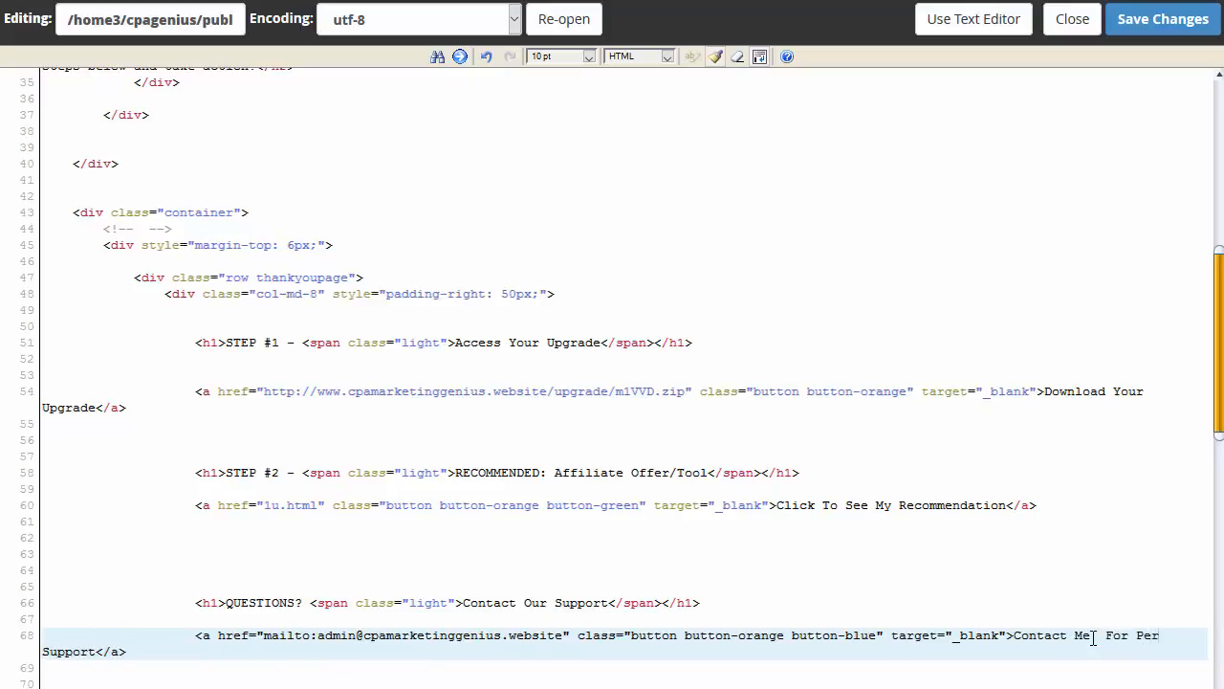
type("l")
left_click(1093, 638)
key("Delete")
scroll(539, 564, "down", 2)
scroll(538, 564, "down", 9)
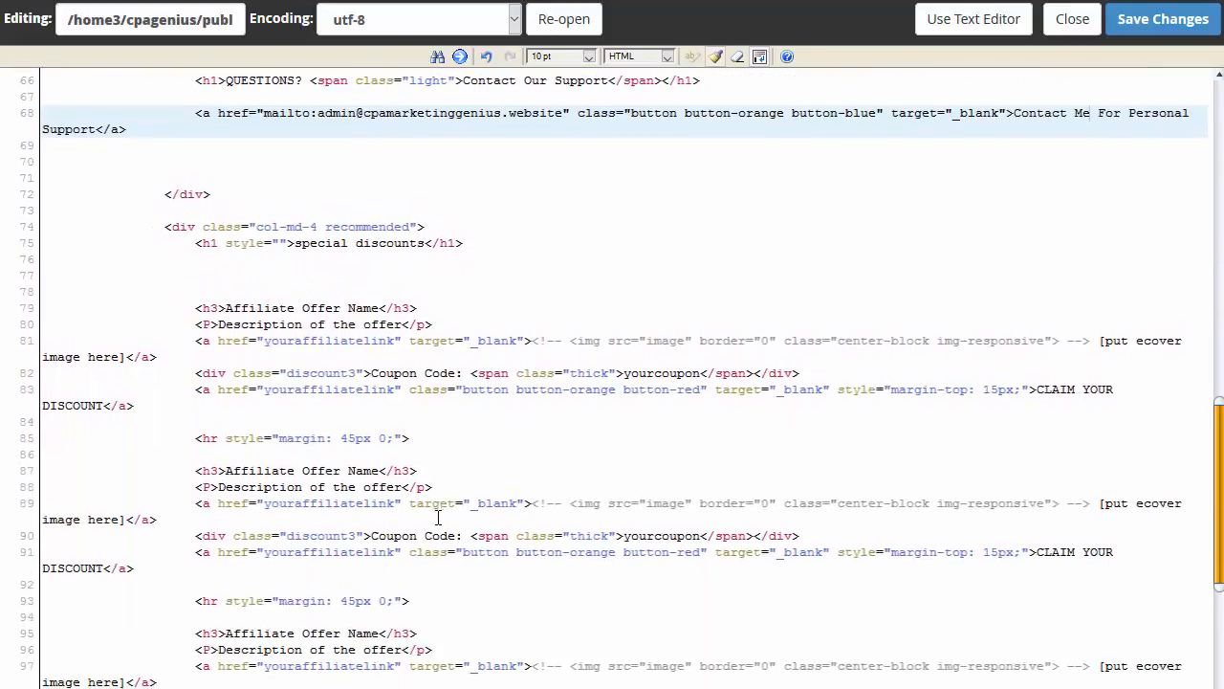
scroll(417, 463, "down", 10)
scroll(545, 446, "up", 11)
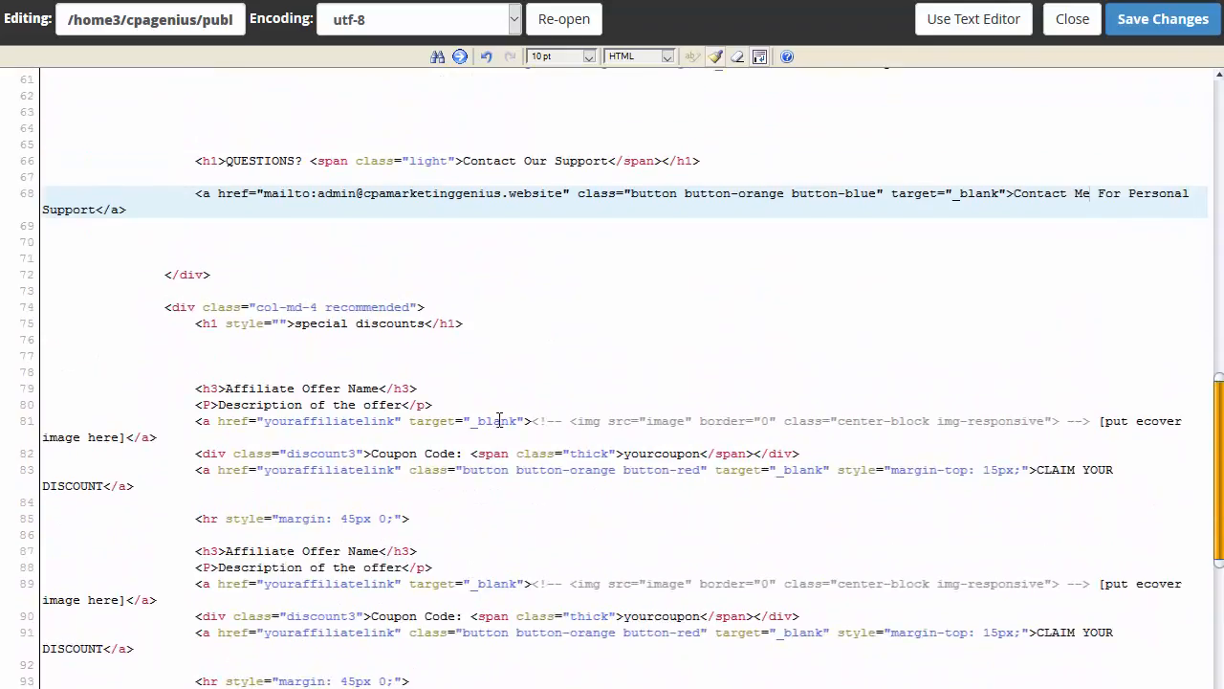
scroll(271, 423, "down", 4)
scroll(271, 423, "down", 4)
scroll(405, 325, "up", 3)
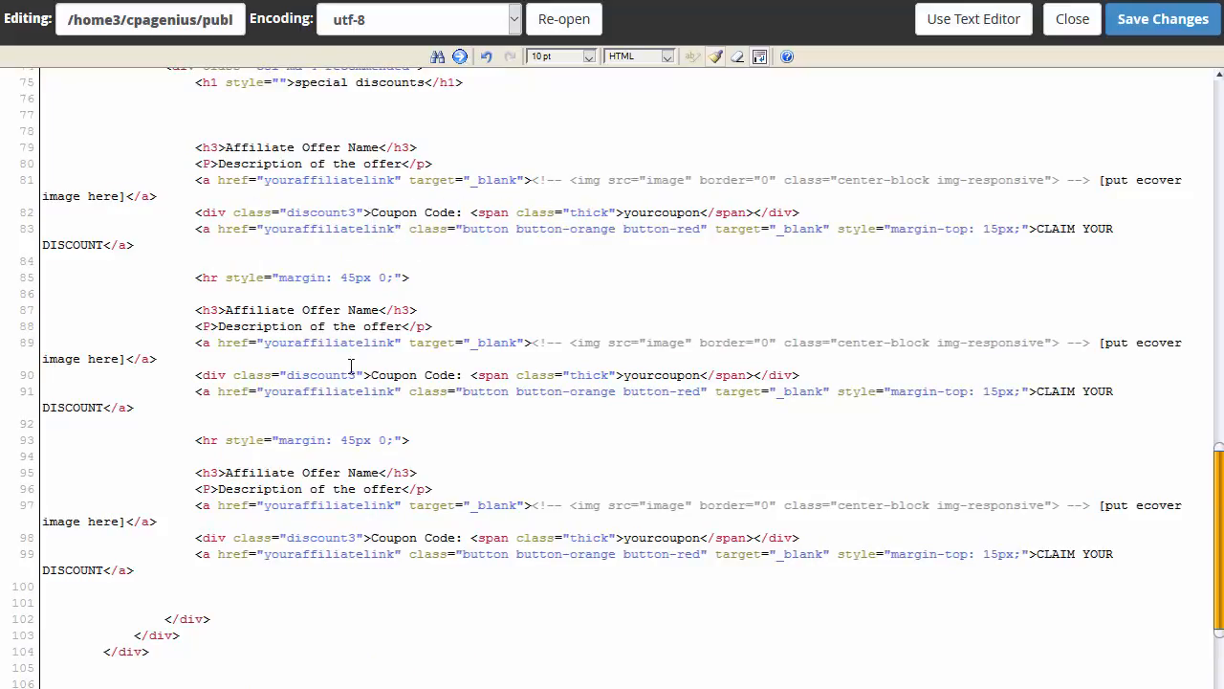
scroll(278, 468, "down", 3)
Step: Replace Your Name with the author's name, delete the [your pic] line, and save thankyou-1u.html
left_click_drag(244, 612, 174, 620)
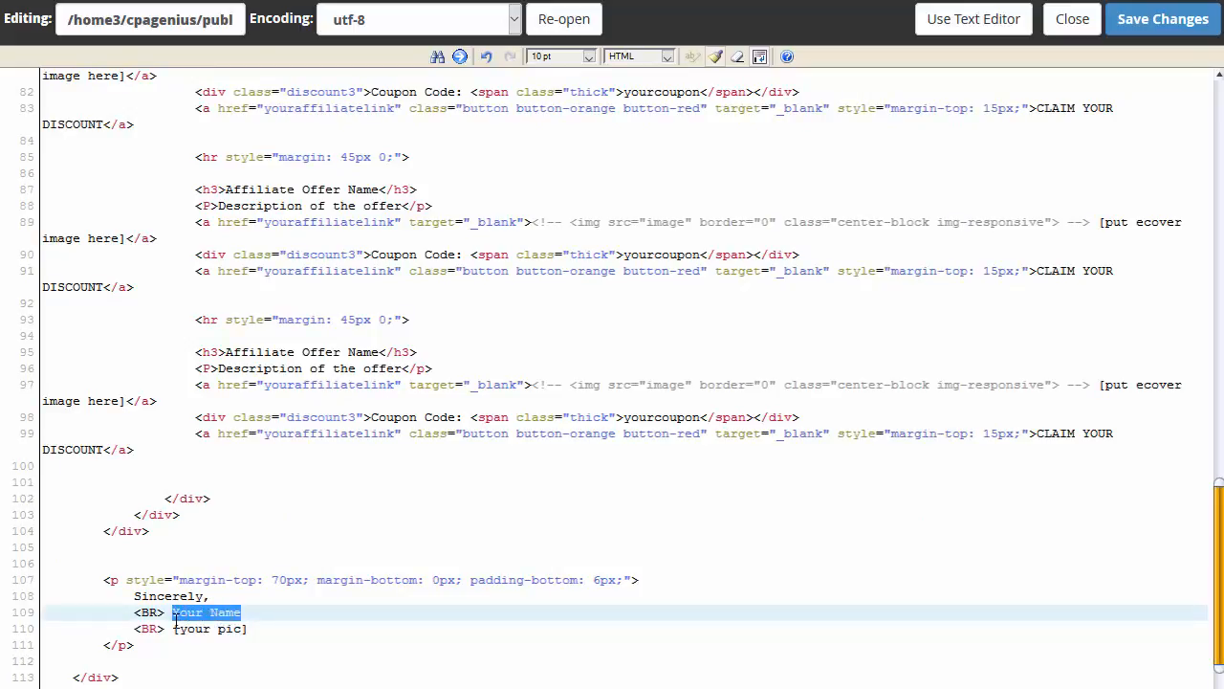
type("Joe Black")
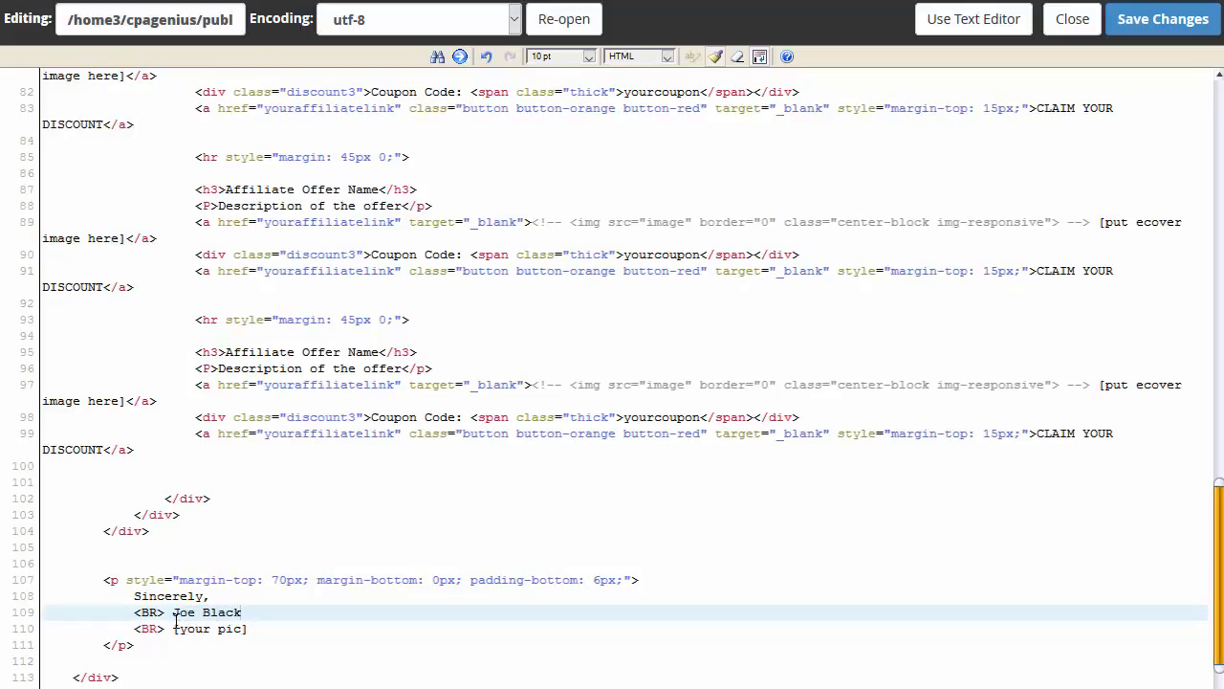
left_click_drag(254, 632, 176, 633)
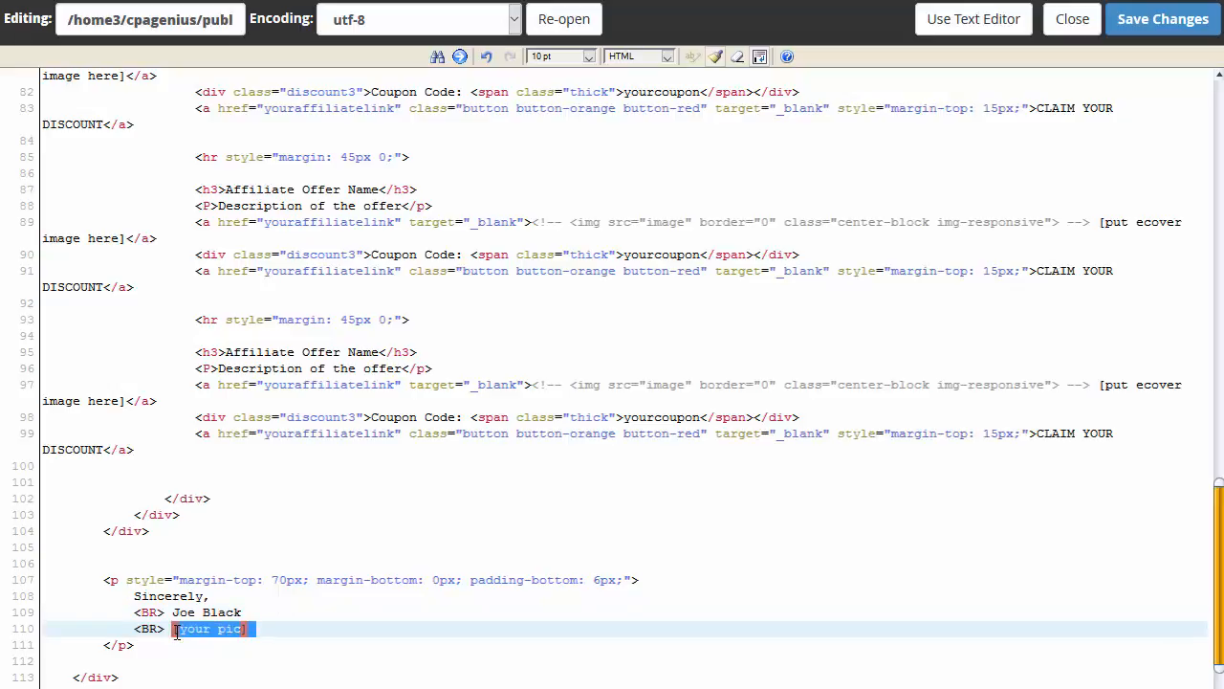
key("BackSpace")
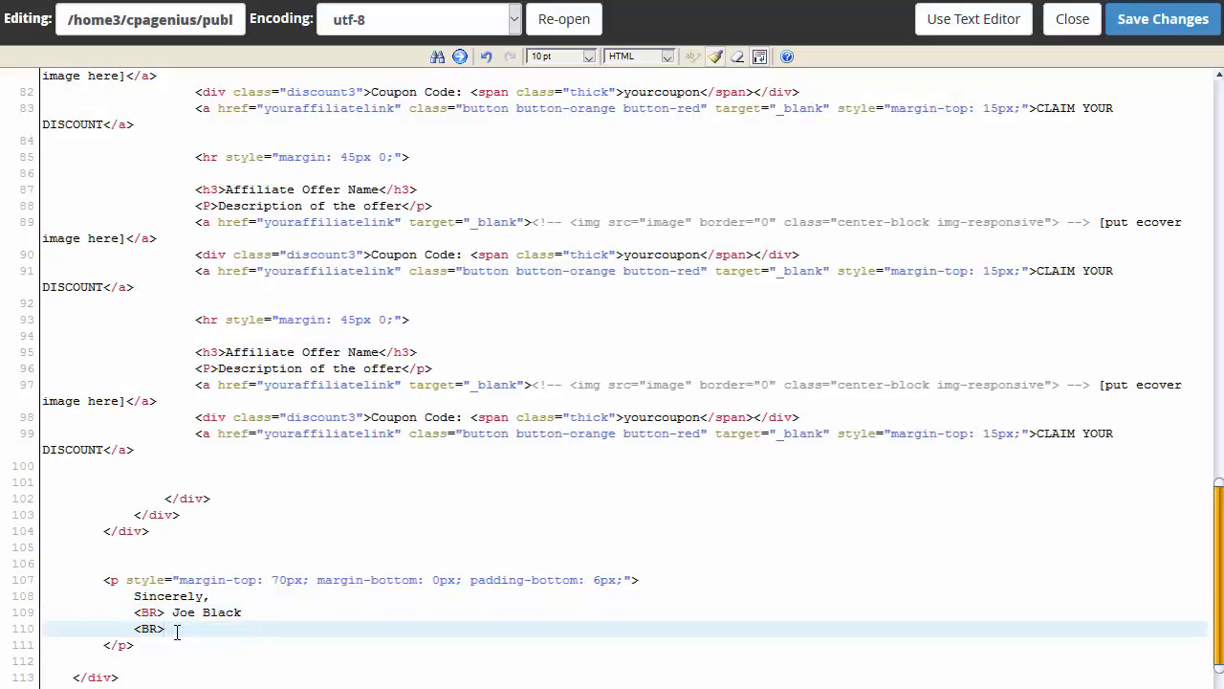
key("BackSpace")
key("BackSpace")
key("BackSpace")
key("BackSpace")
key("BackSpace")
key("BackSpace")
key("BackSpace")
key("BackSpace")
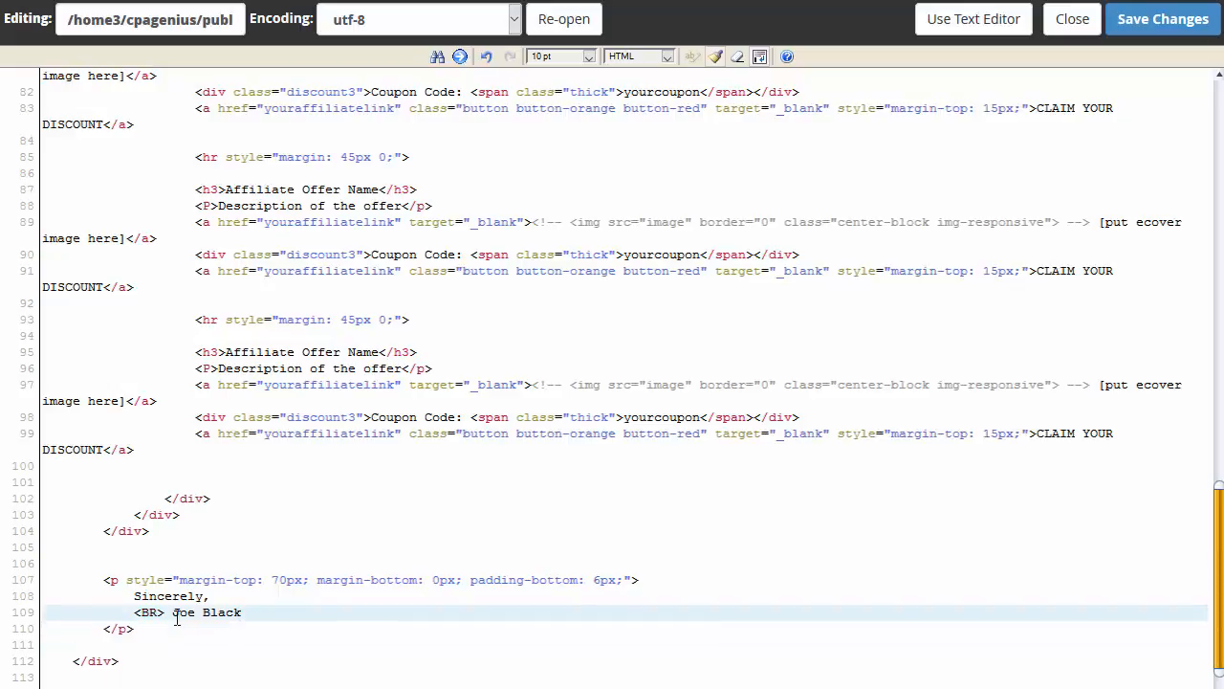
left_click(1131, 39)
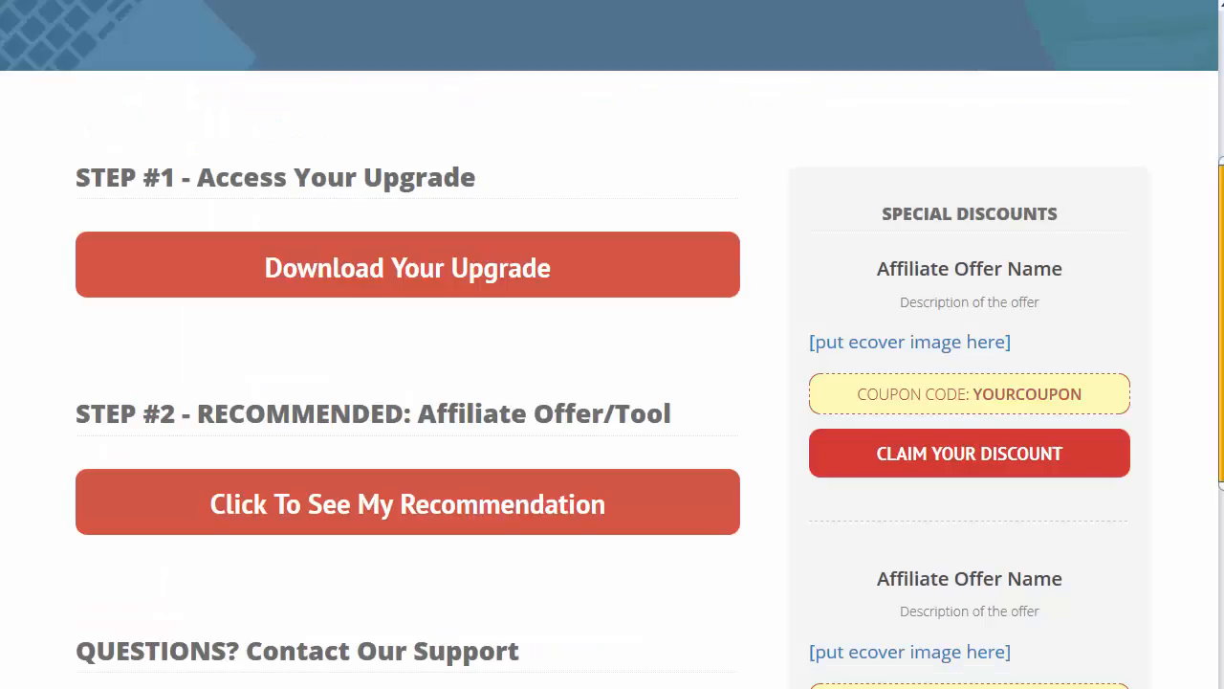
Step: Scroll up and down through the edited thank-you page
scroll(569, 22, "up", 4)
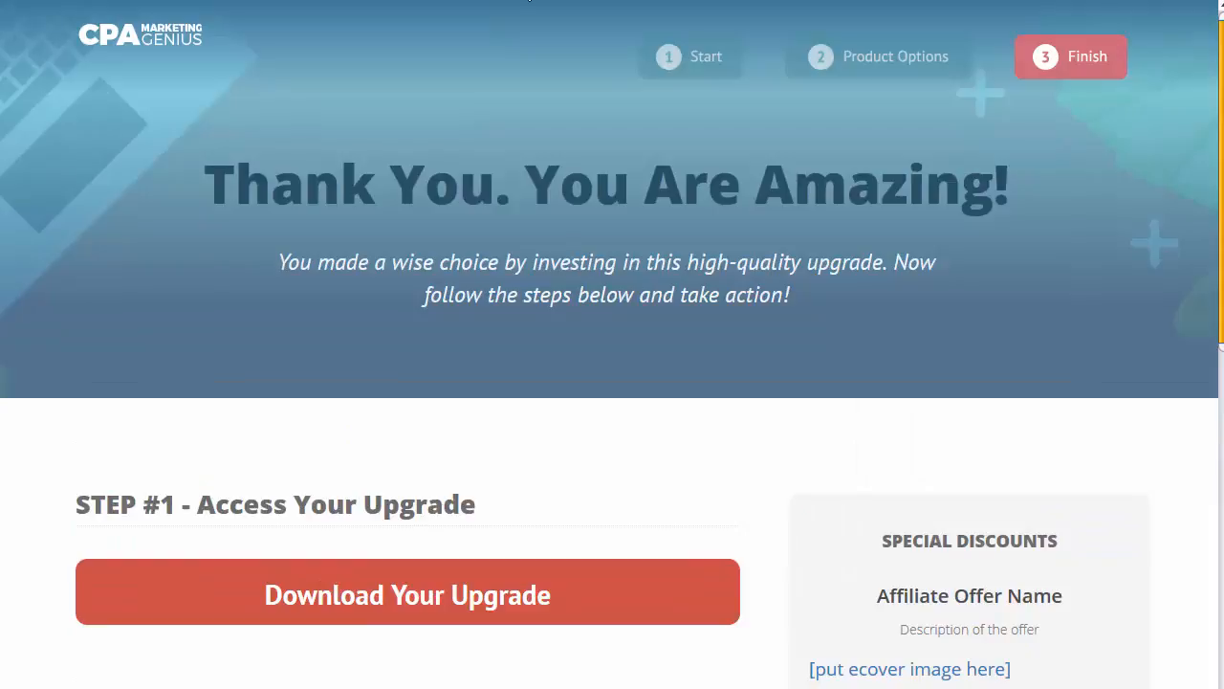
scroll(500, 109, "down", 6)
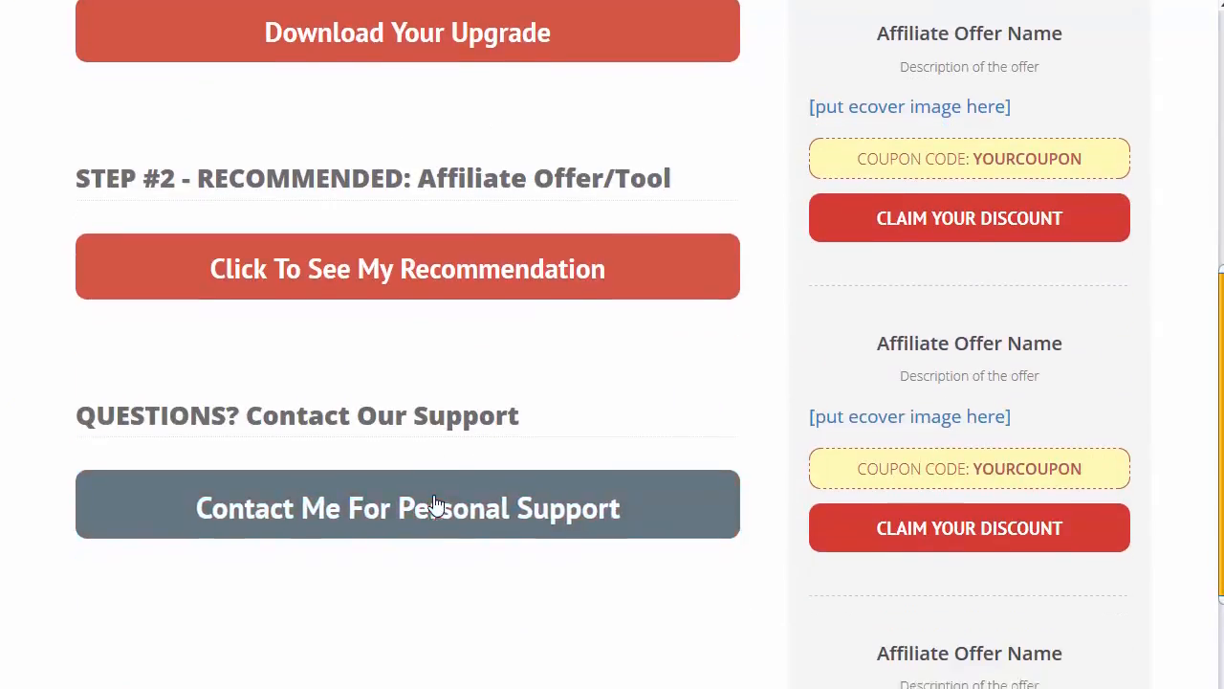
scroll(535, 373, "up", 7)
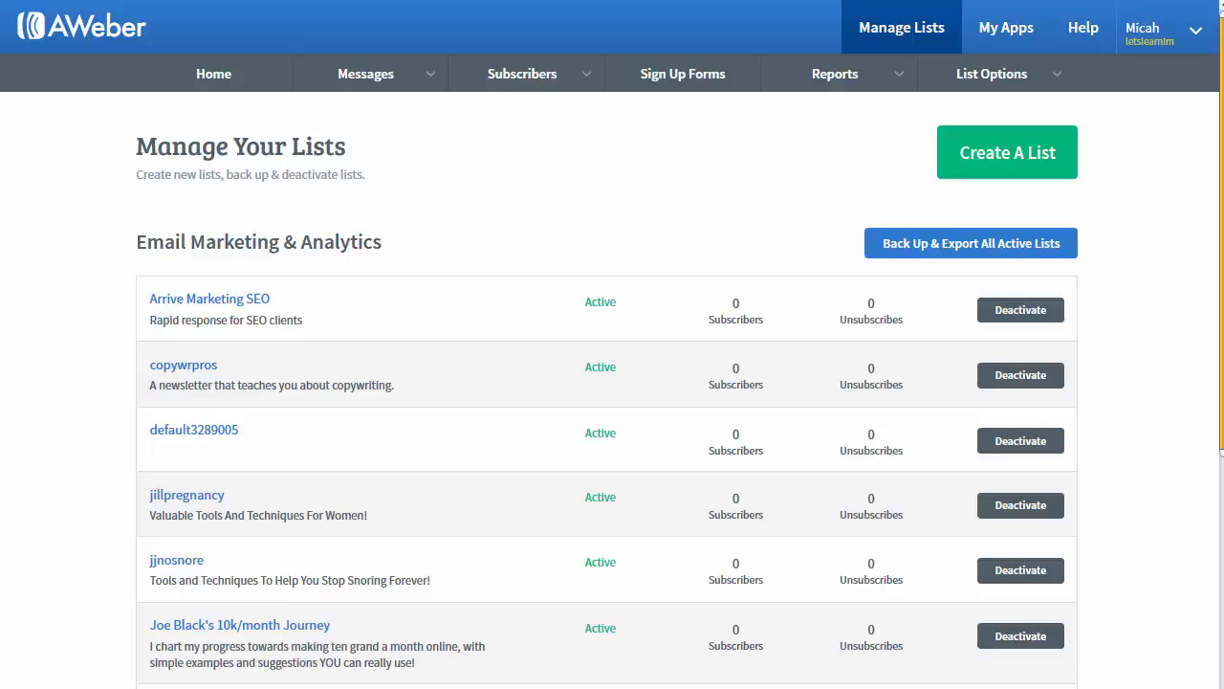
Step: Start a new AWeber list and continue past the company and sender details page
left_click(961, 178)
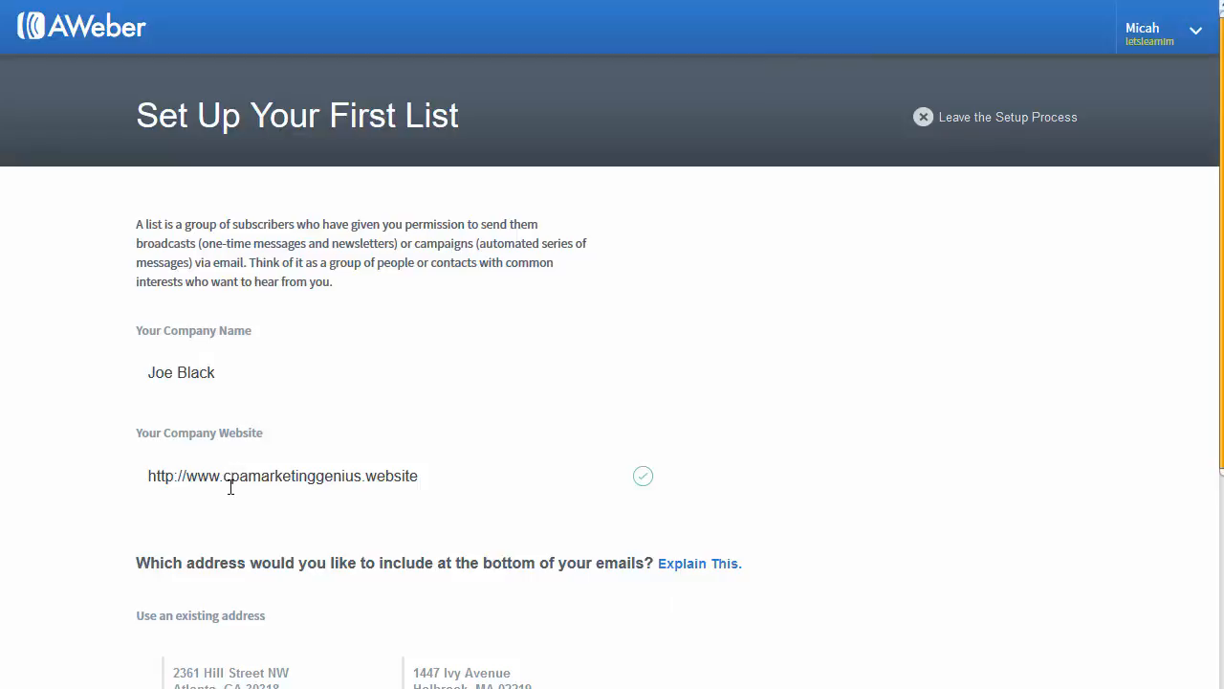
scroll(240, 484, "down", 1)
scroll(240, 484, "down", 3)
scroll(369, 393, "down", 3)
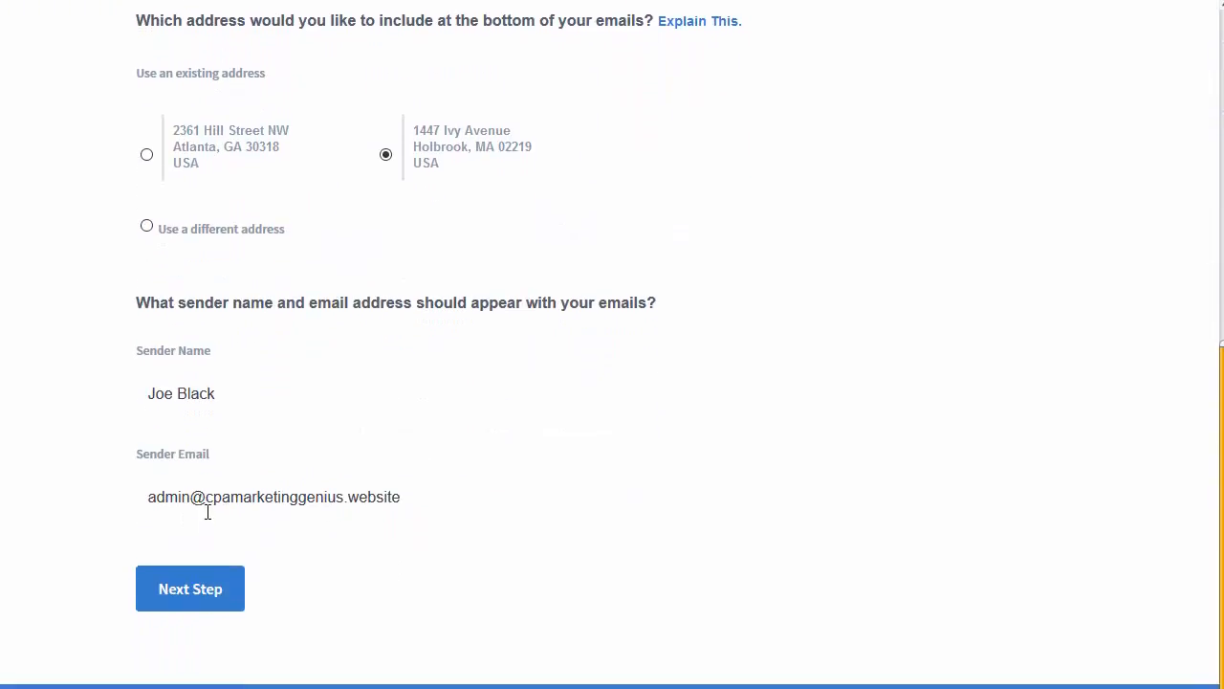
left_click(203, 602)
left_click(224, 308)
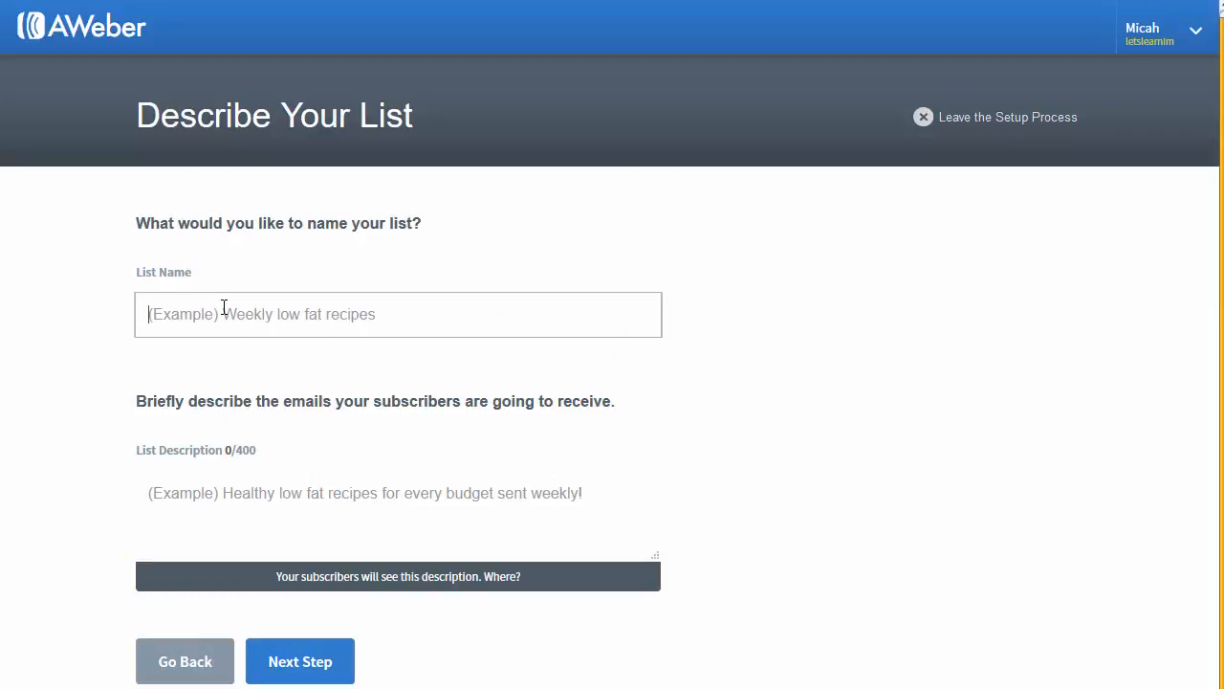
Step: Name the list 'CPA Marketing Genius Report' and describe it as a sneak peek at CPA Marketing's $100 days
type("CPA Marketi")
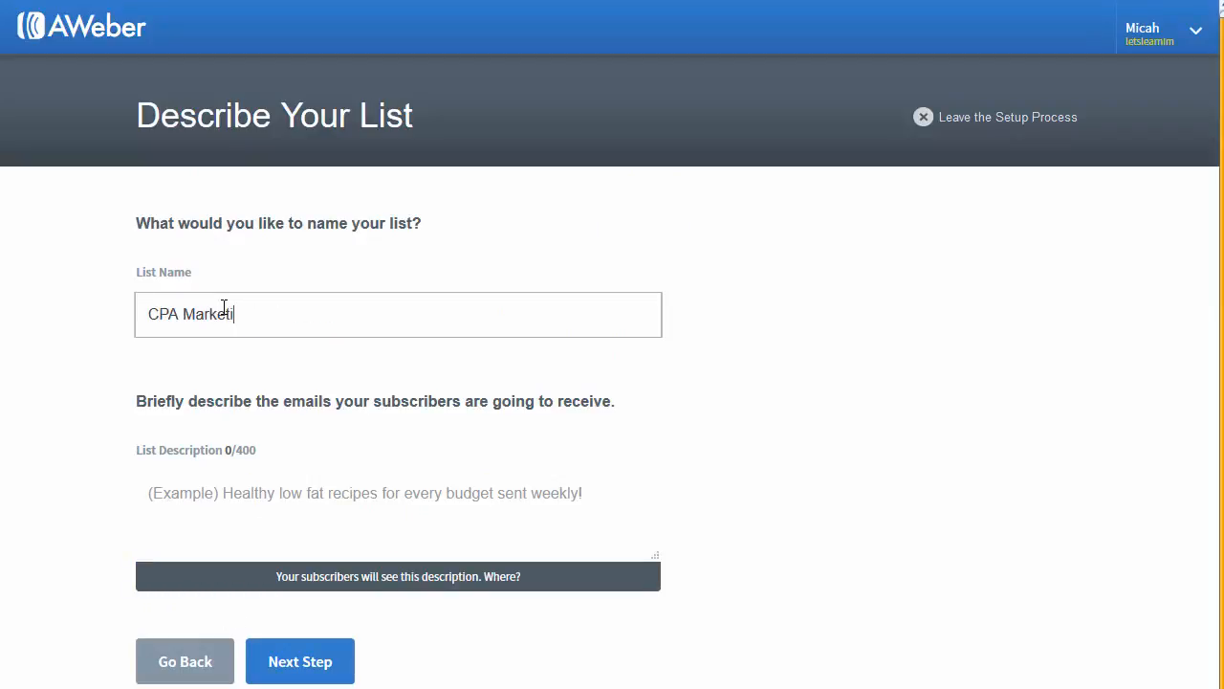
type("ng Genius Spe")
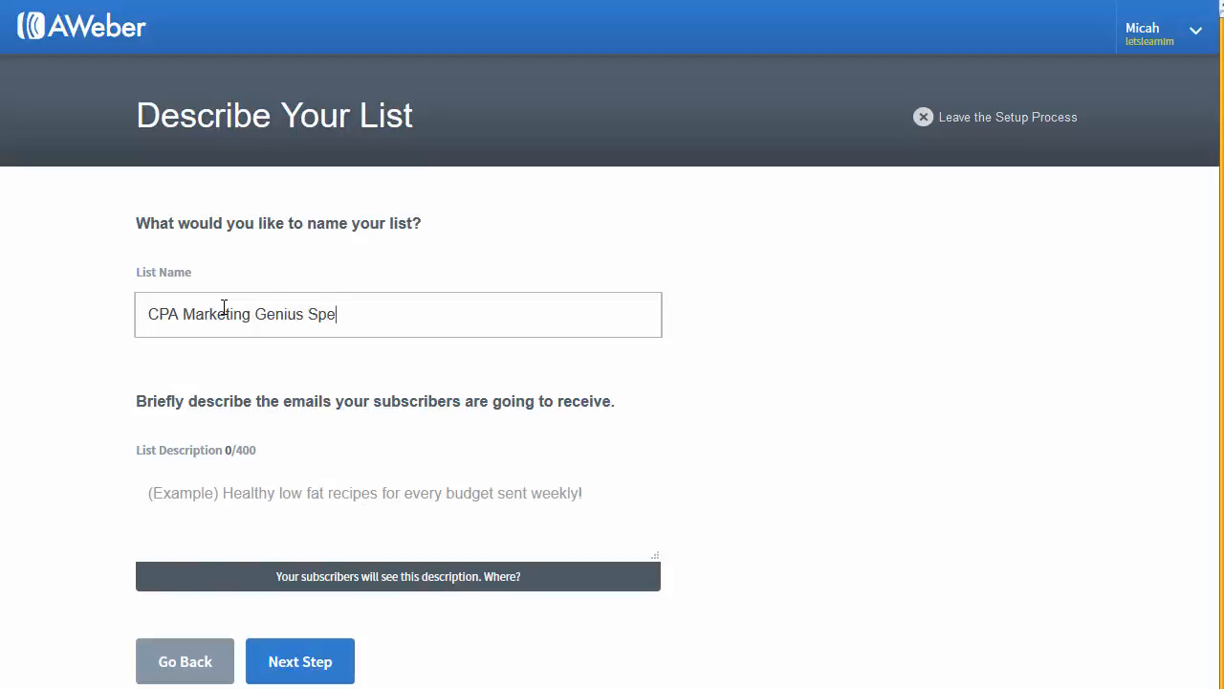
type("cial Rep")
key("BackSpace")
key("BackSpace")
key("BackSpace")
key("BackSpace")
key("BackSpace")
key("BackSpace")
key("BackSpace")
key("BackSpace")
key("BackSpace")
key("BackSpace")
key("BackSpace")
type("Report")
left_click(228, 506)
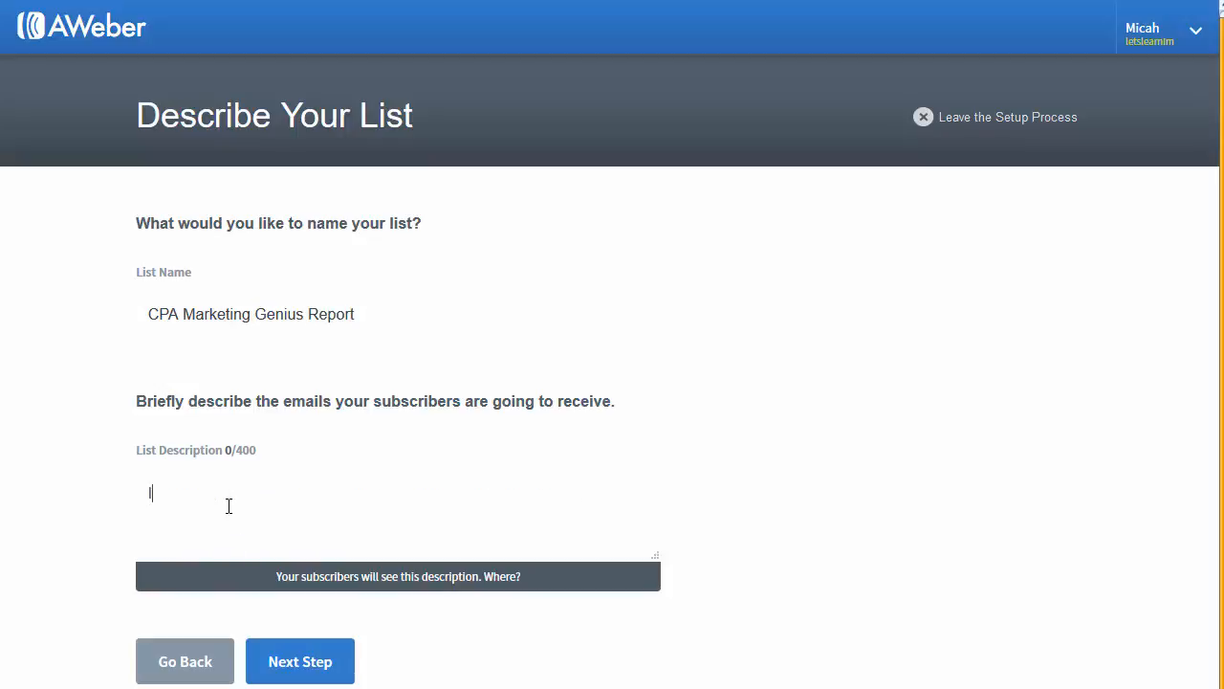
type("A sneak peek at C")
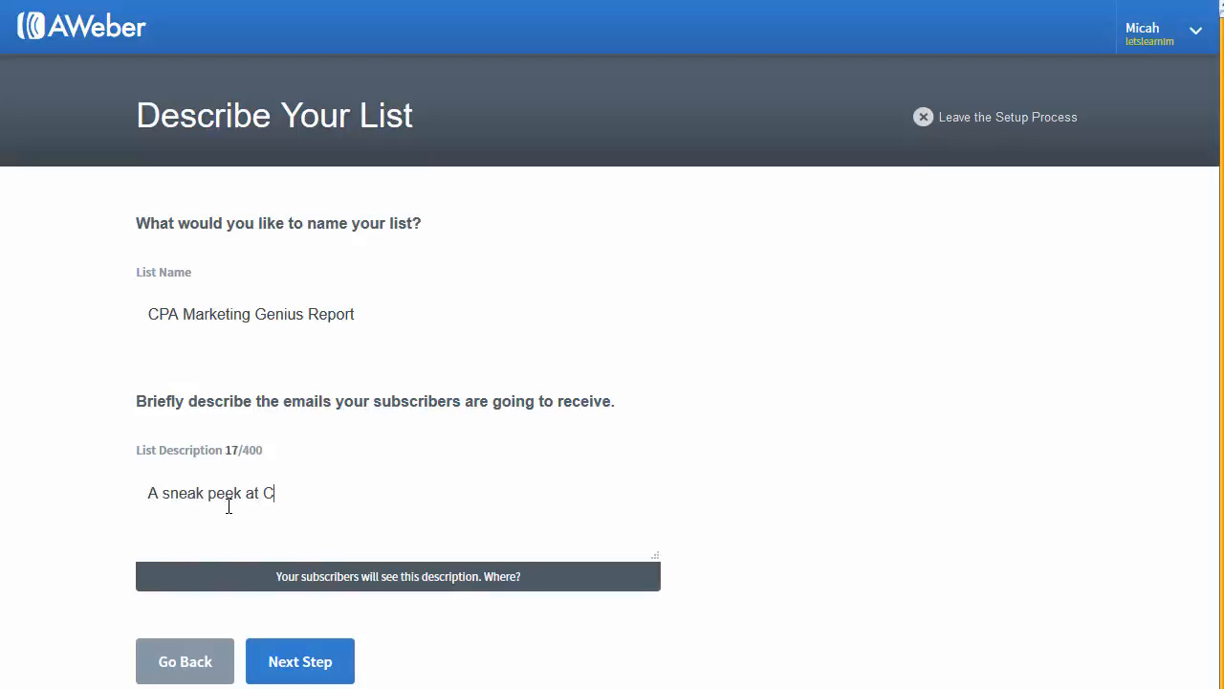
type("PA Marketing - all")
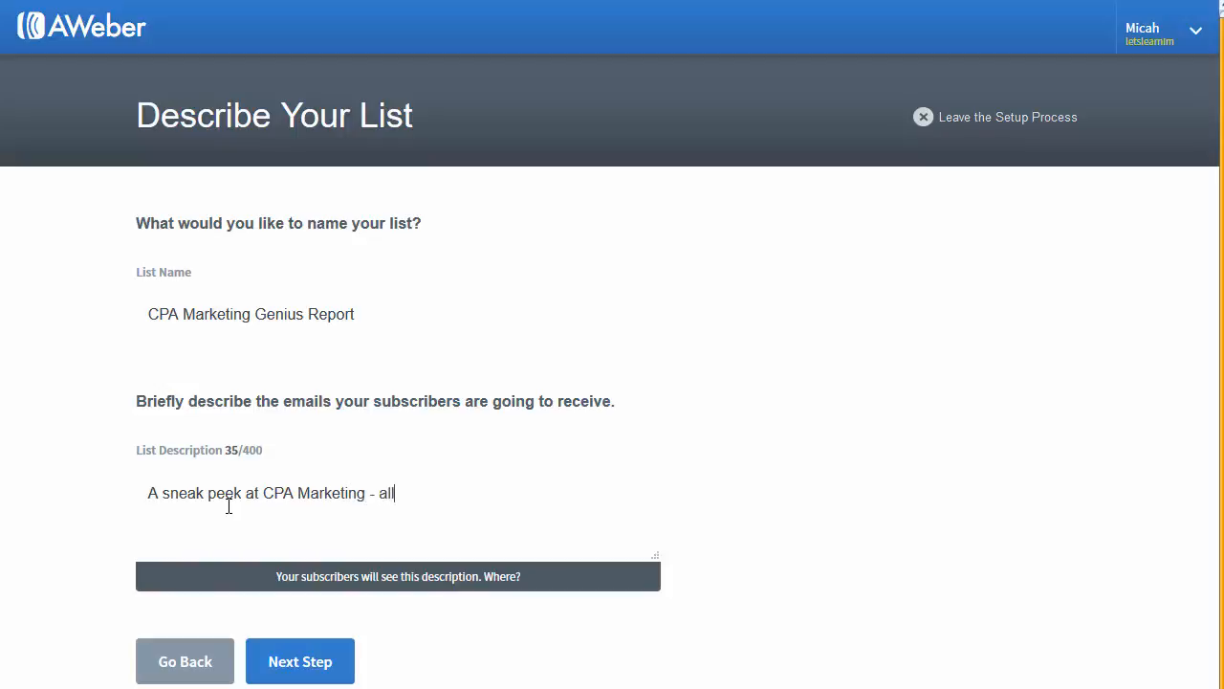
type("owing you to get to those")
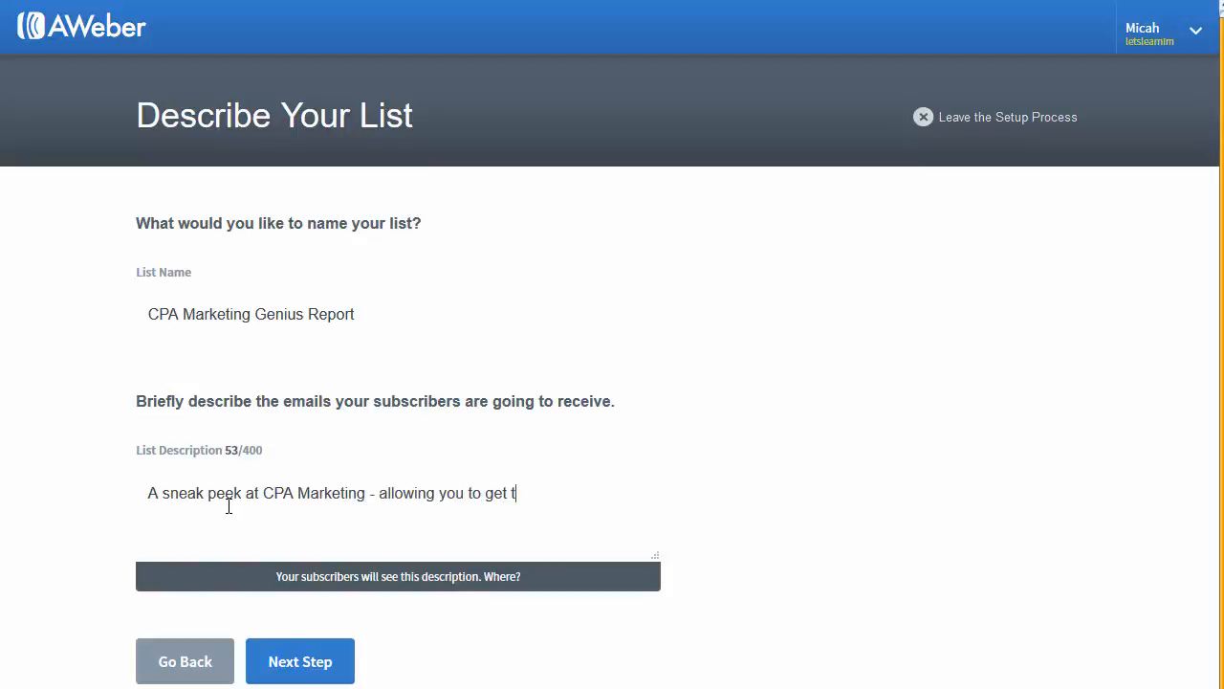
type("$100 days d")
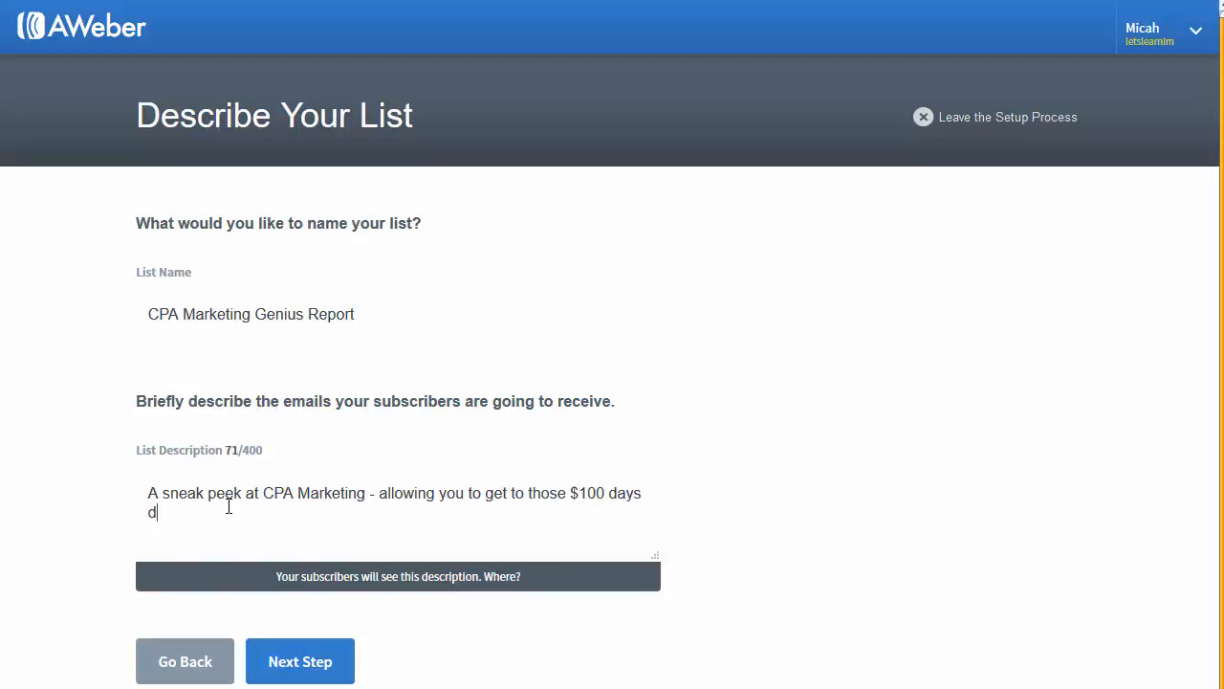
key("BackSpace")
type("faster than ever@!")
key("BackSpace")
key("BackSpace")
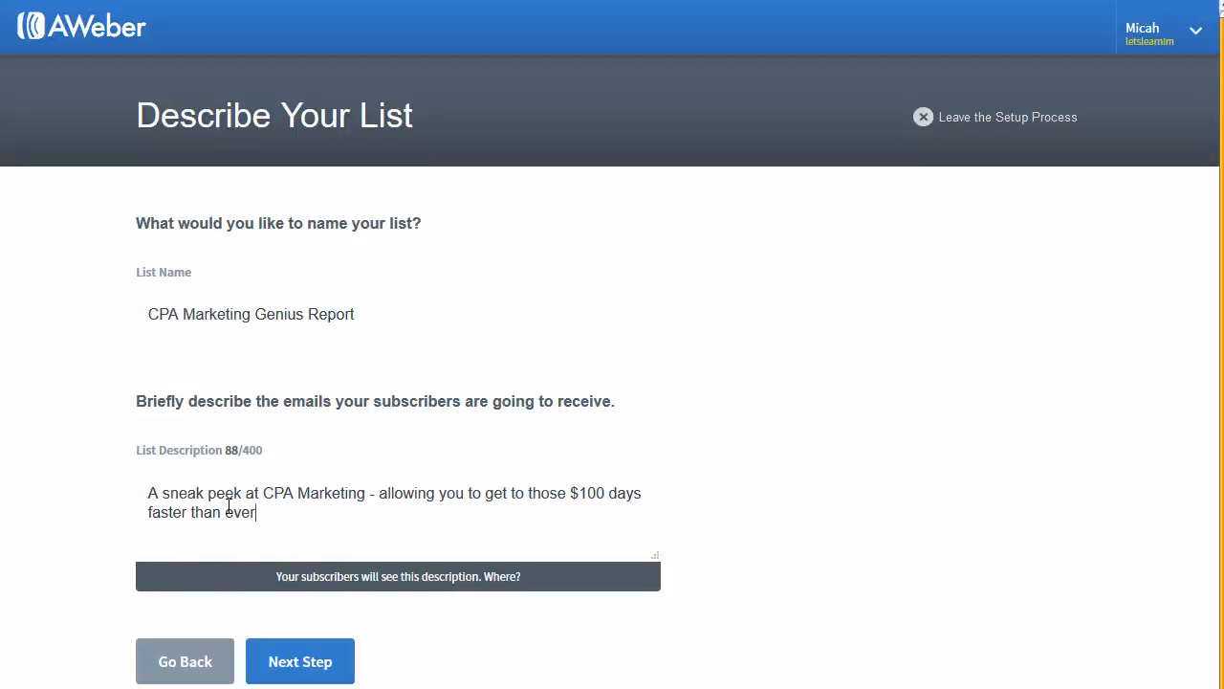
Step: Approve the confirmation message and create the list
left_click(322, 678)
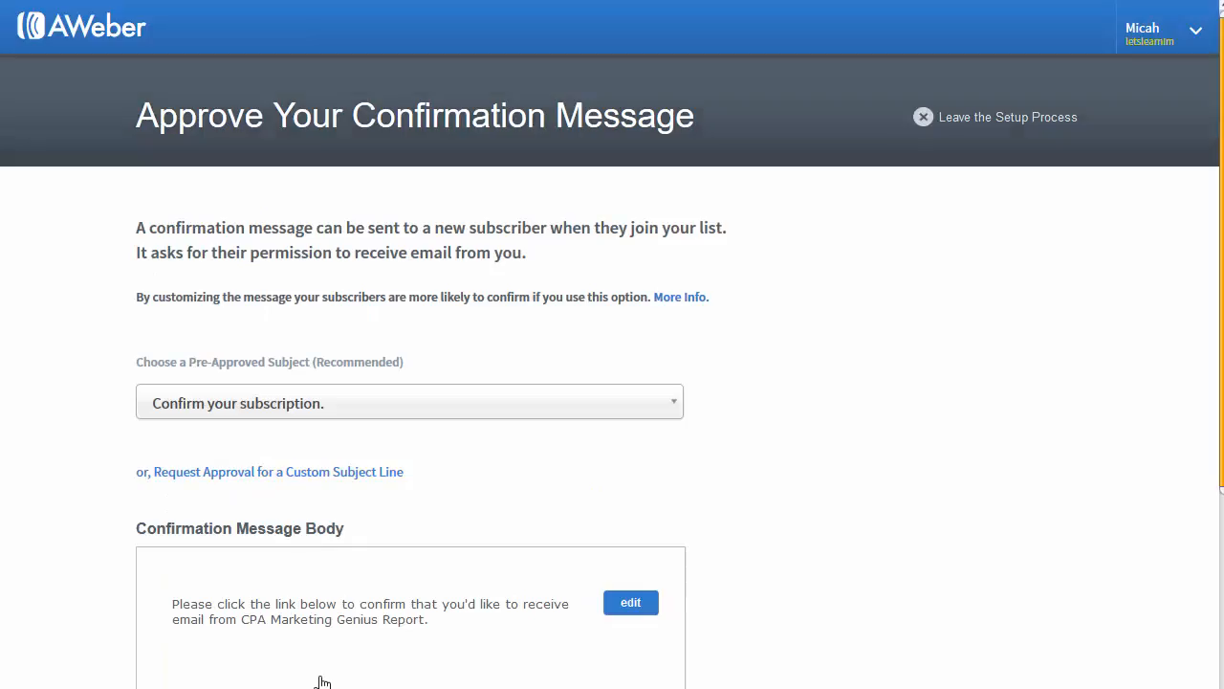
scroll(412, 411, "down", 5)
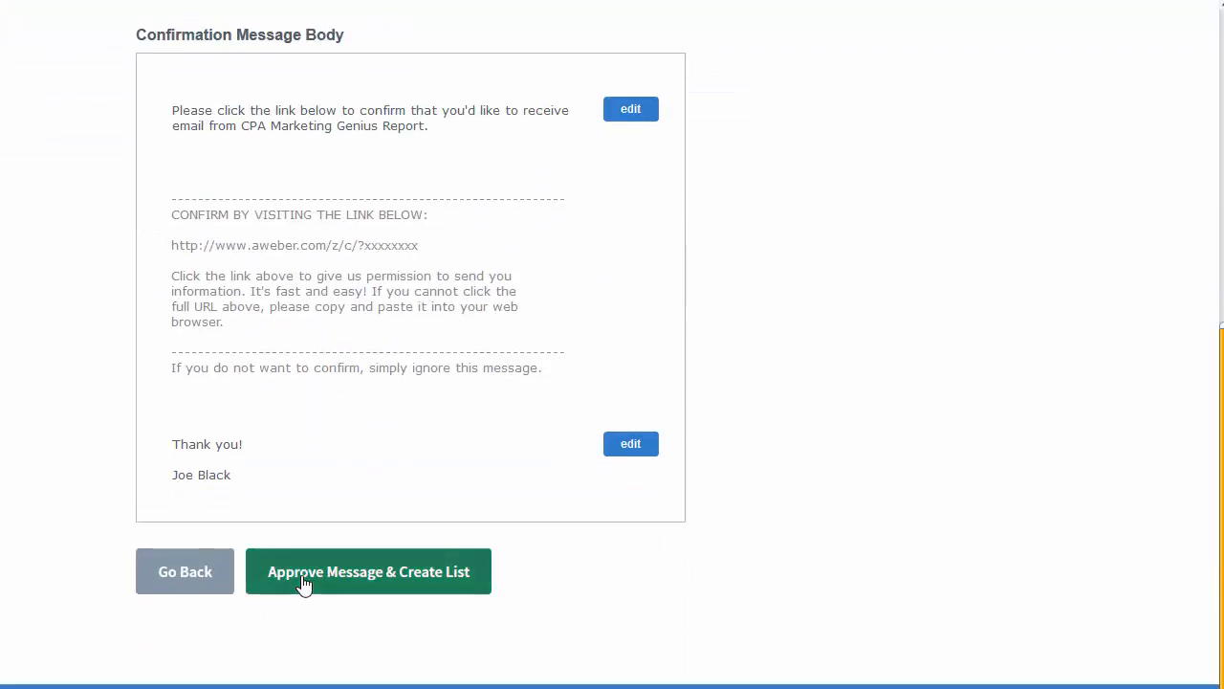
left_click(405, 584)
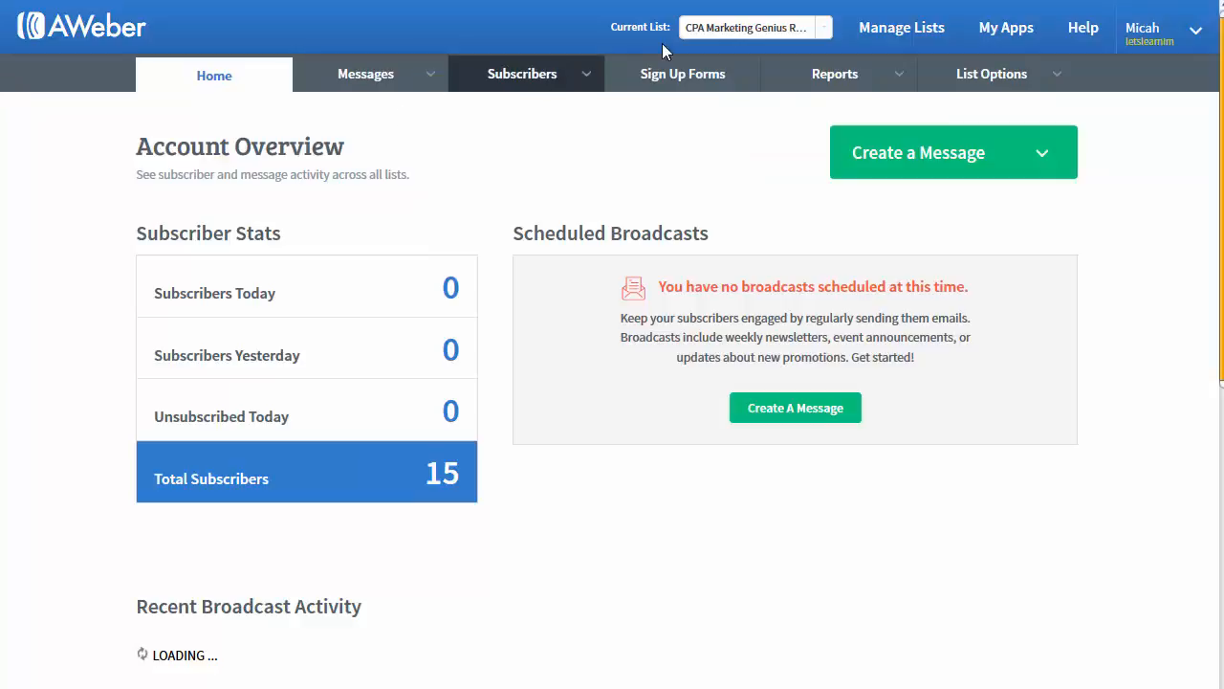
Step: Create a new campaign named 'report' from the Campaigns page
mouse_move(388, 76)
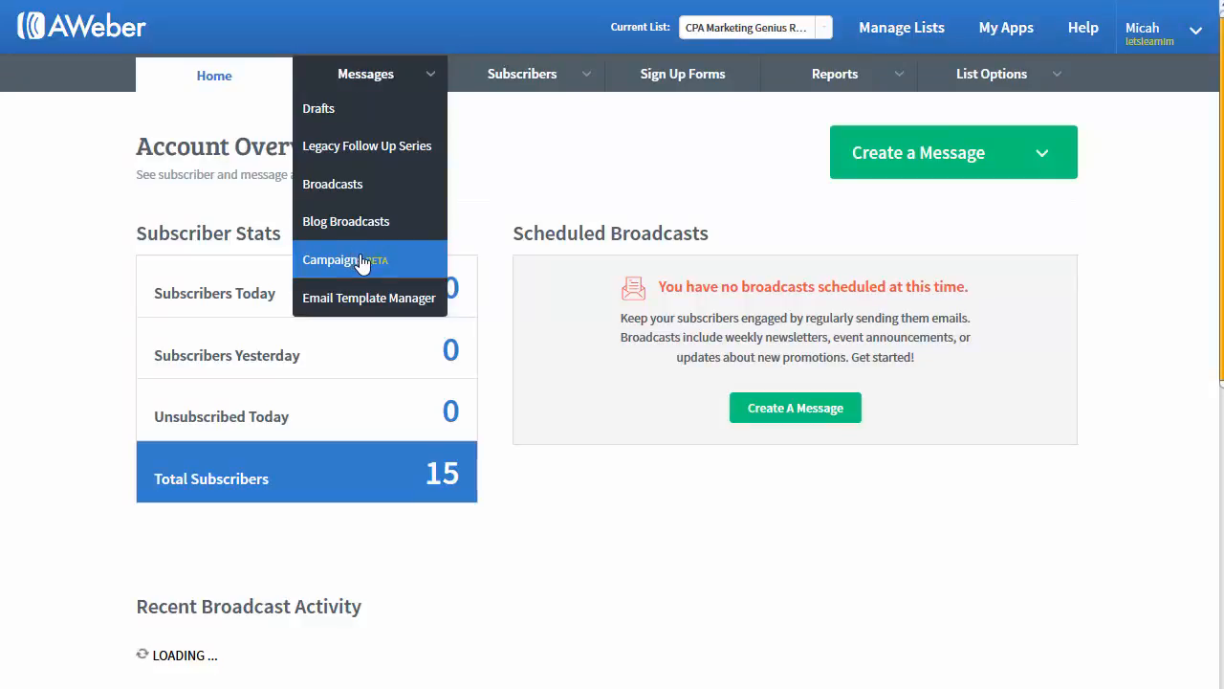
left_click(358, 261)
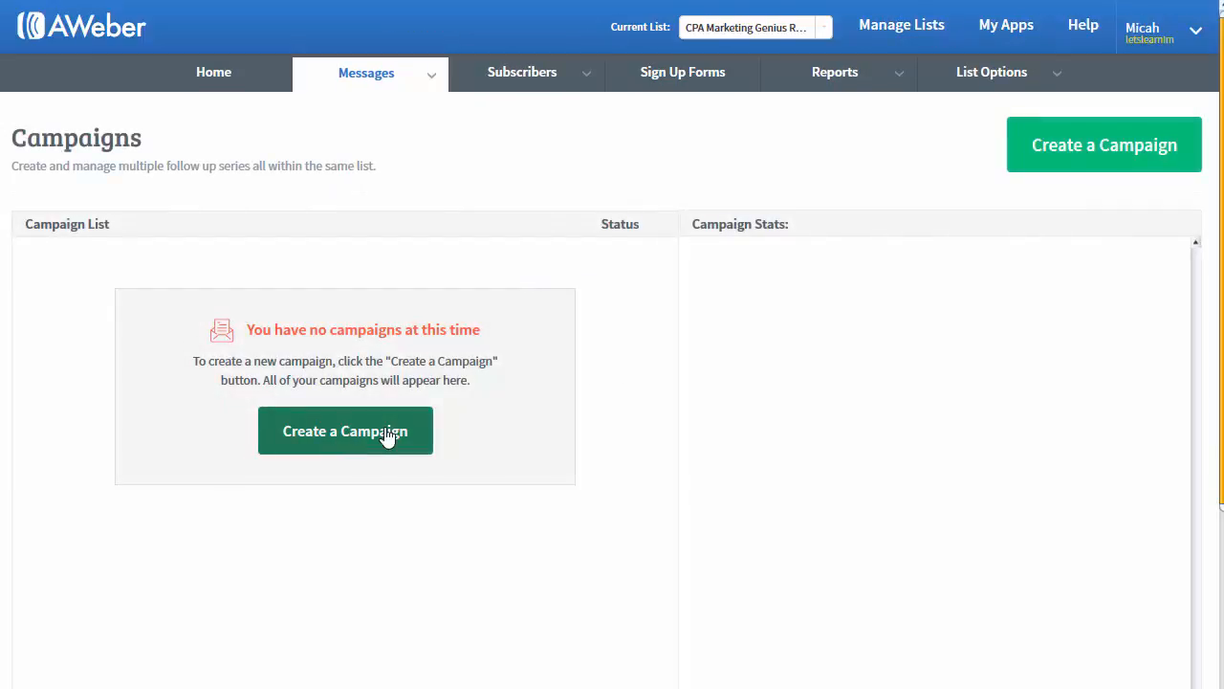
left_click(388, 436)
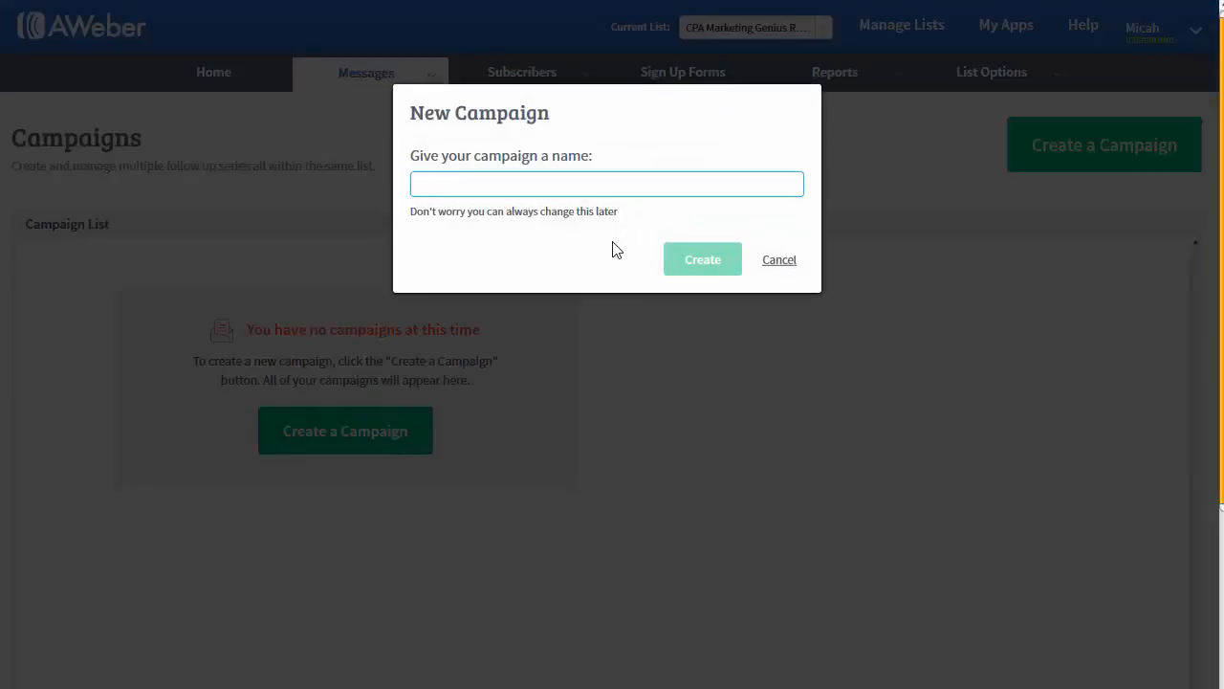
type("report")
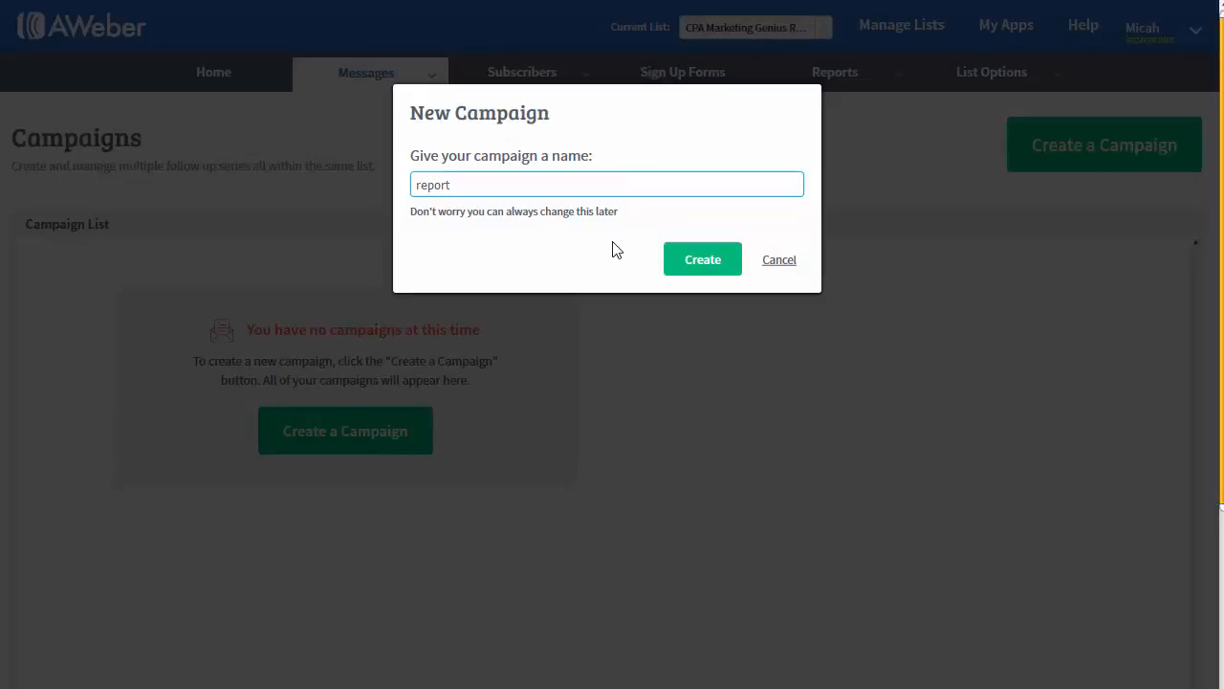
key("Return")
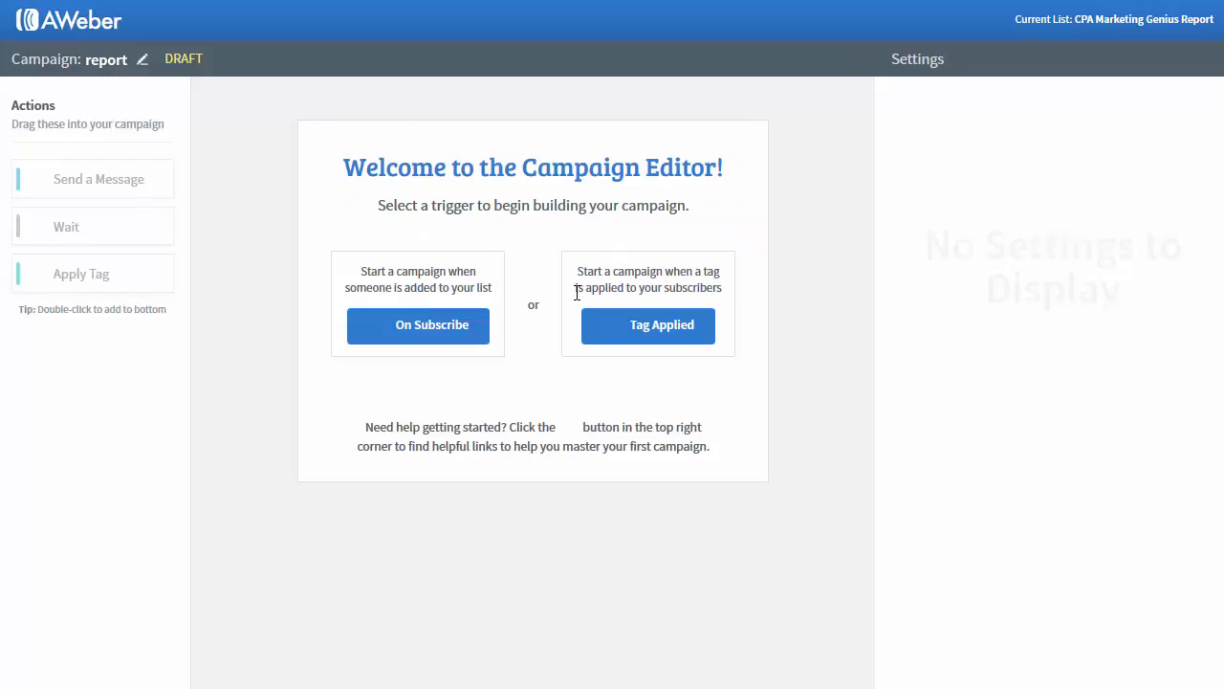
Step: Trigger the campaign On Subscribe and add a plain-text Send Message step
left_click(400, 327)
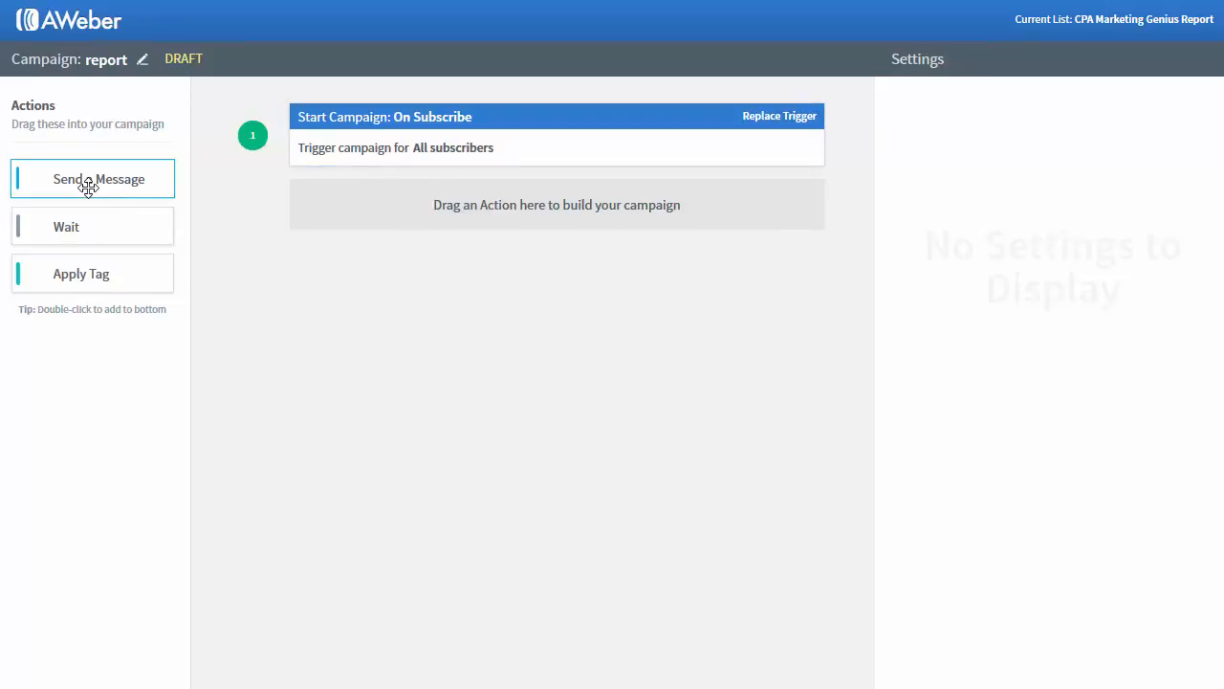
left_click_drag(88, 183, 462, 223)
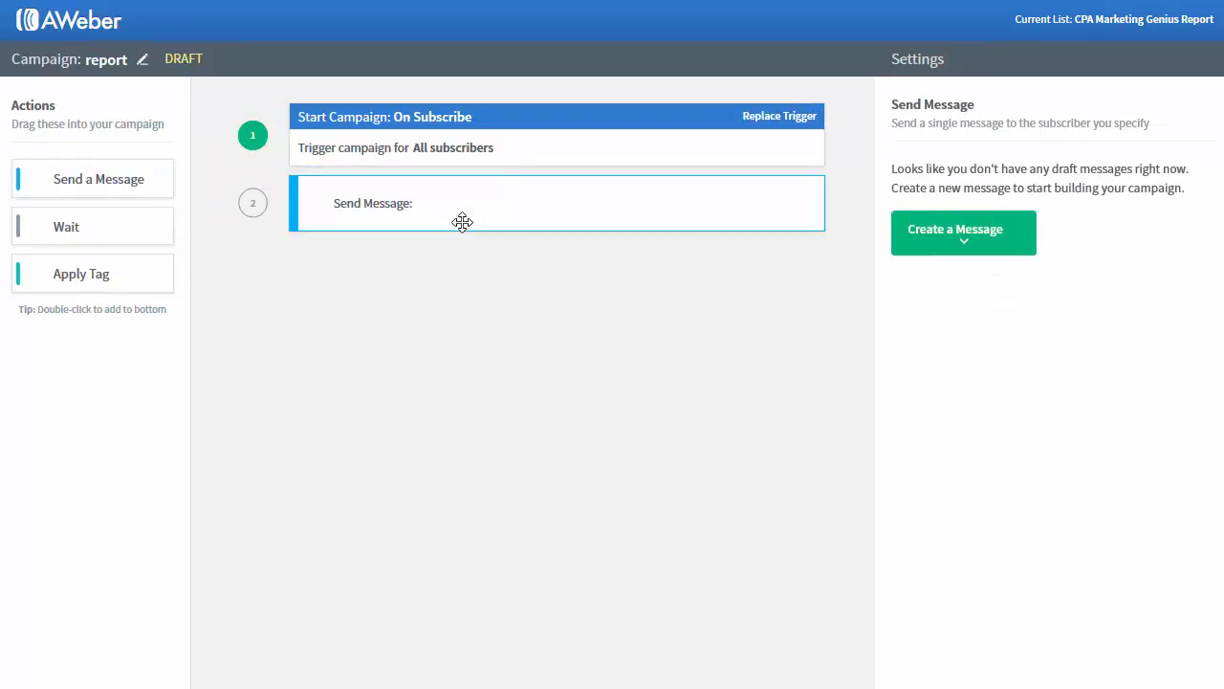
left_click(989, 237)
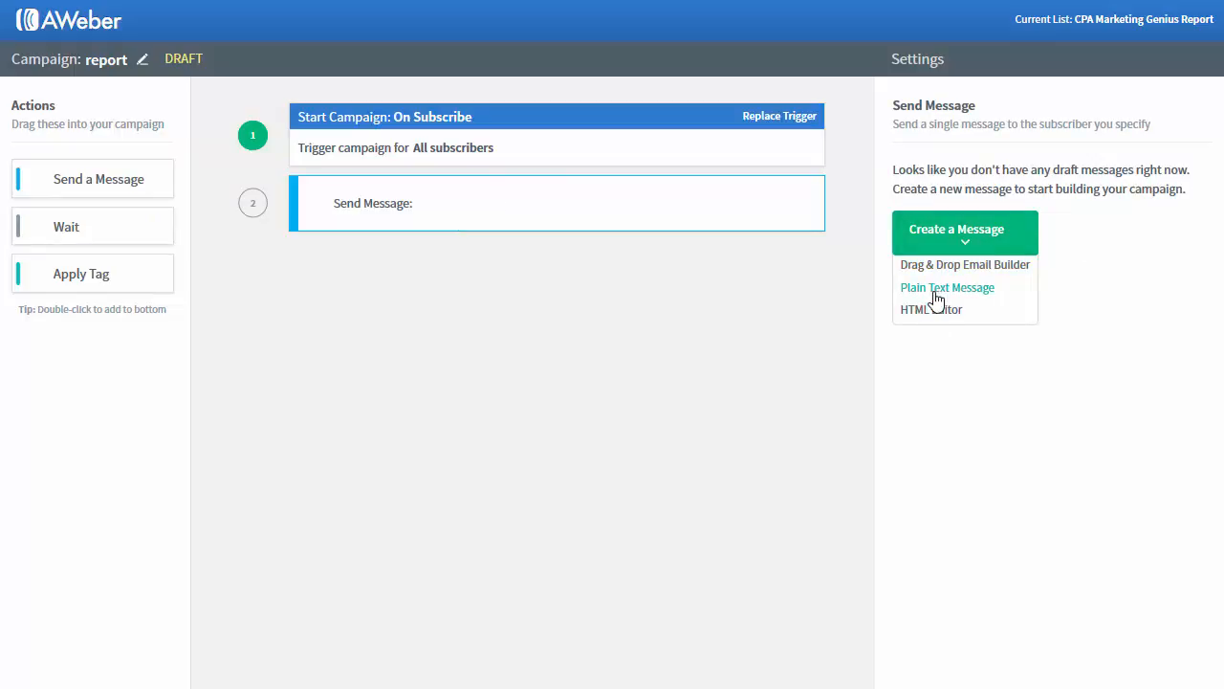
left_click(935, 289)
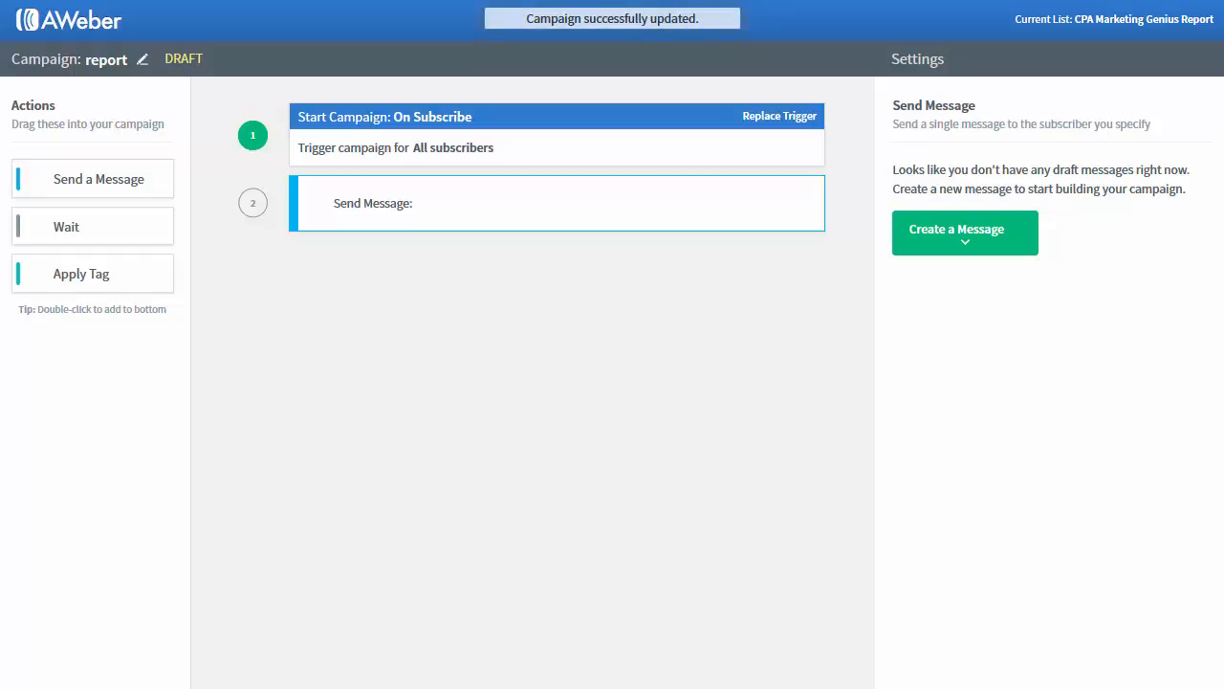
key("alt+Tab")
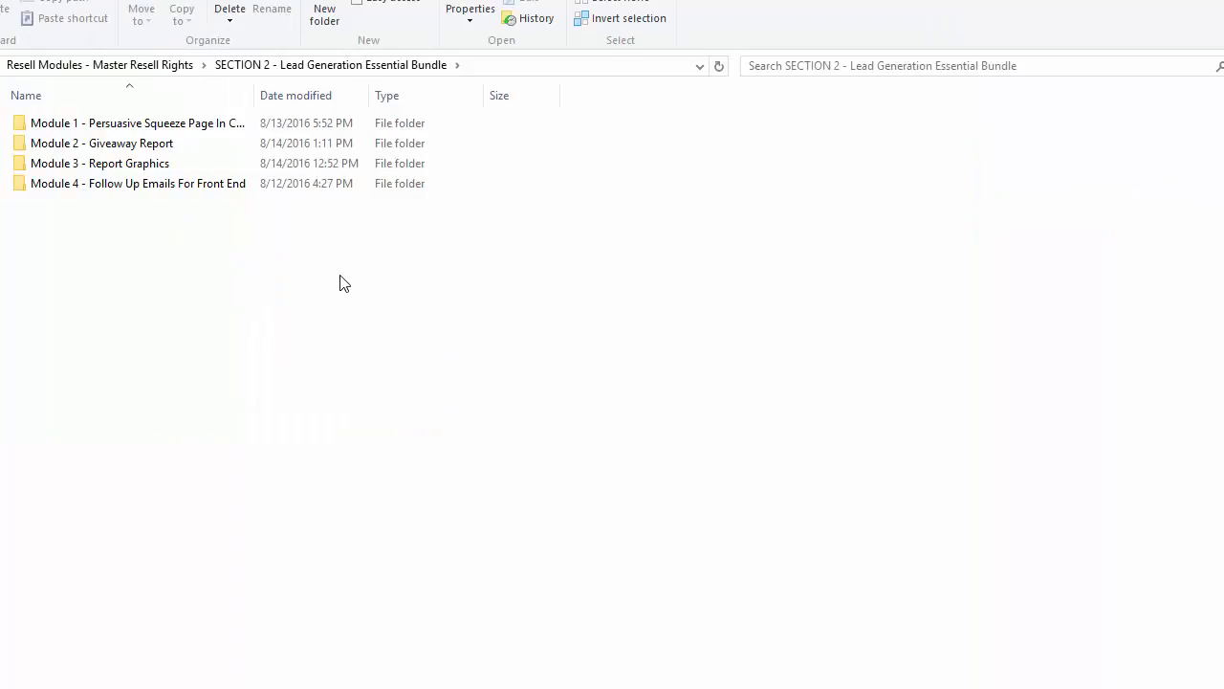
Step: Open the Follow Up Emails For Front End file from Module 4 > TXT and select Email 1's body
double_click(173, 190)
double_click(86, 187)
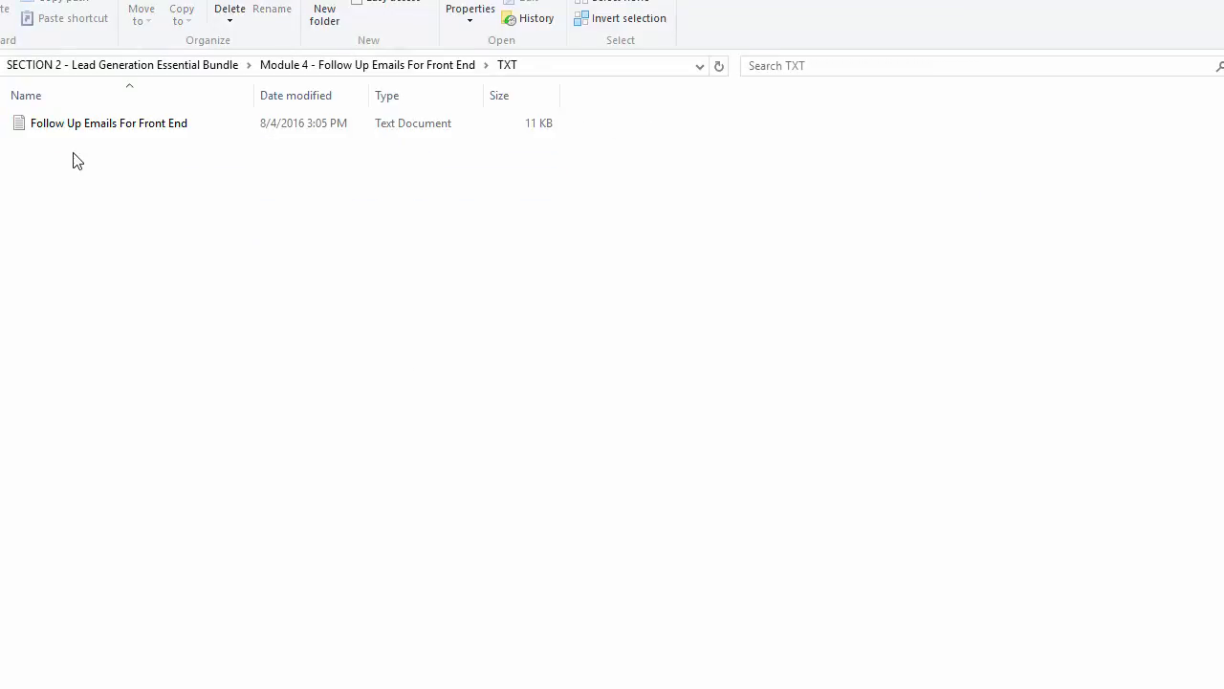
double_click(73, 134)
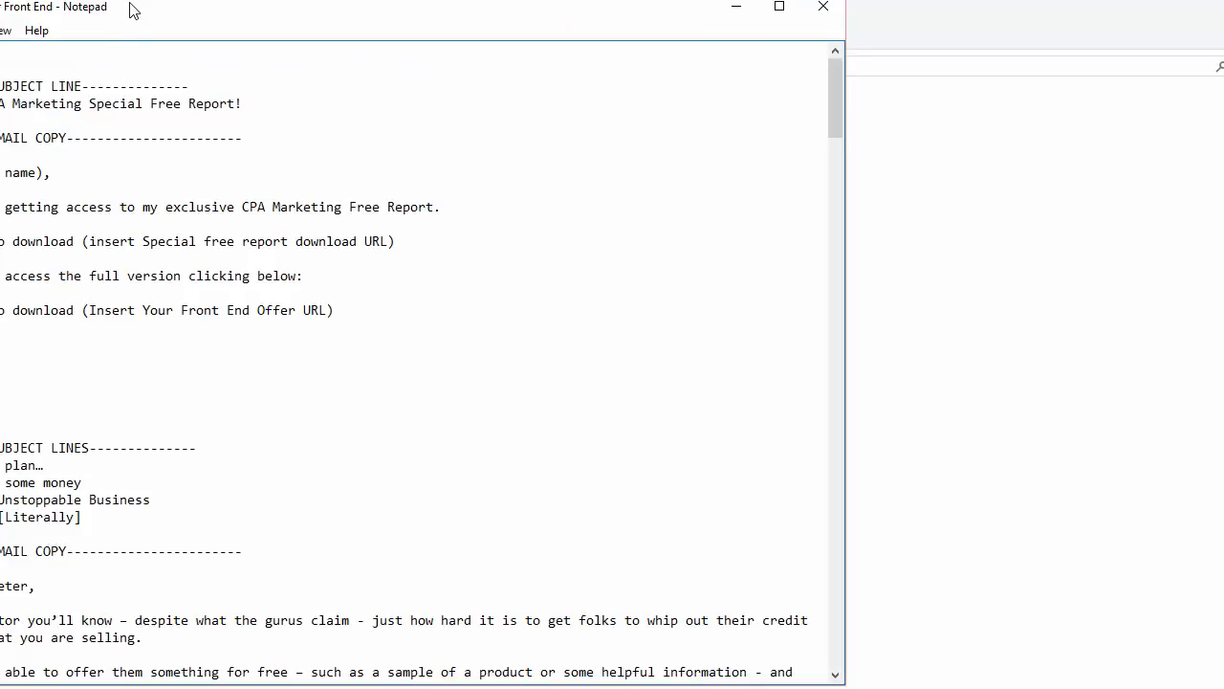
left_click_drag(128, 9, 258, 1)
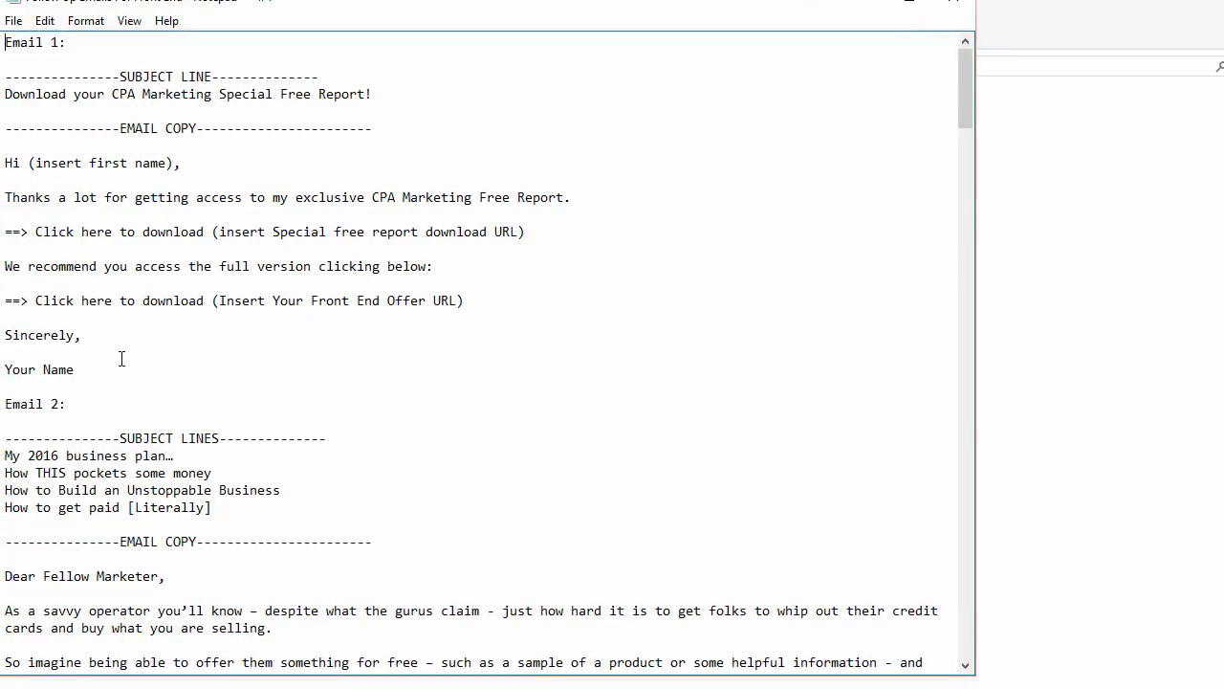
left_click_drag(110, 372, 5, 163)
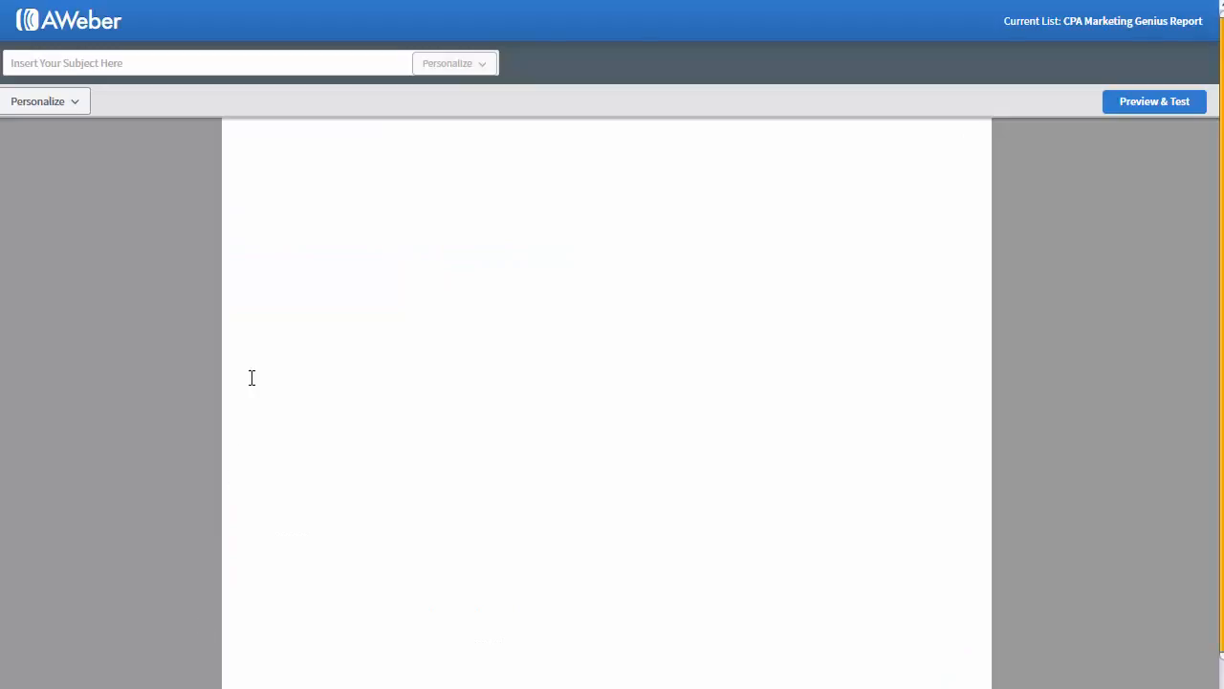
Step: Paste the Email 1 copy and replace the greeting's first-name placeholder with the First Name tag
type("Hi (insert first name), Thanks a lot for getting access to my exclusive CPA Marketing Free Report. ==> Click here to download (insert Special free report download URL) We recommend you access the full version clicking below: ==> Click here to download (Insert Your Front End Offer URL) Sincerely, Your Name")
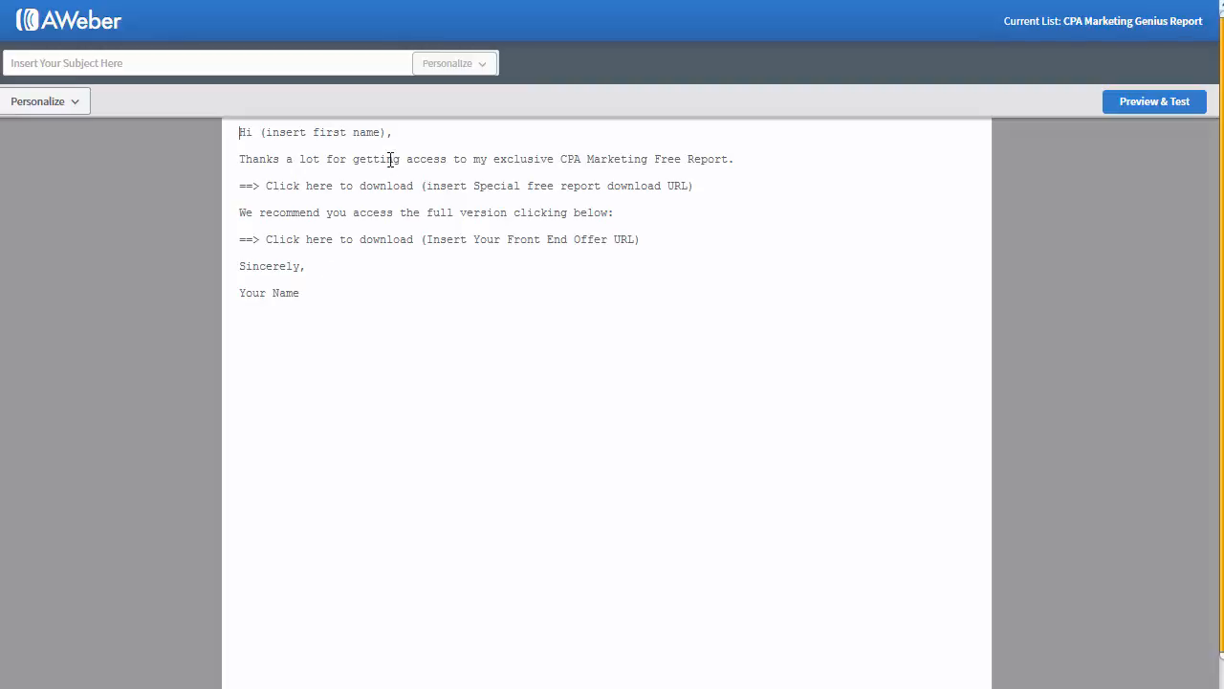
left_click_drag(389, 133, 259, 133)
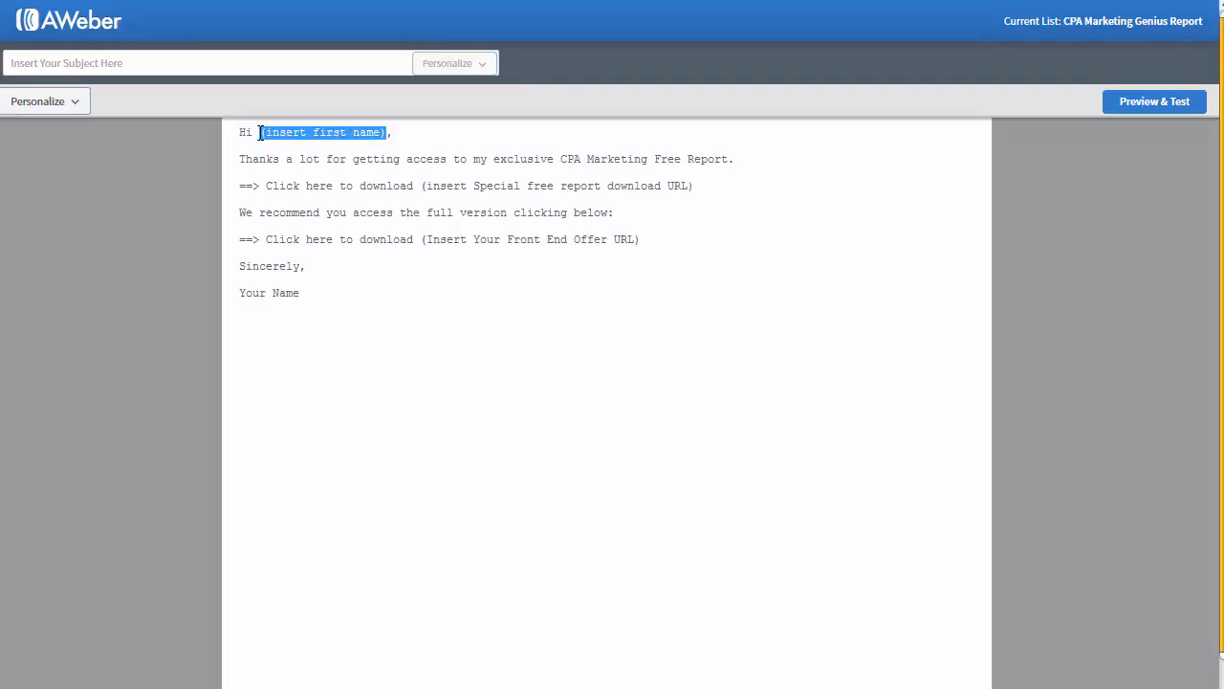
key("BackSpace")
left_click(58, 99)
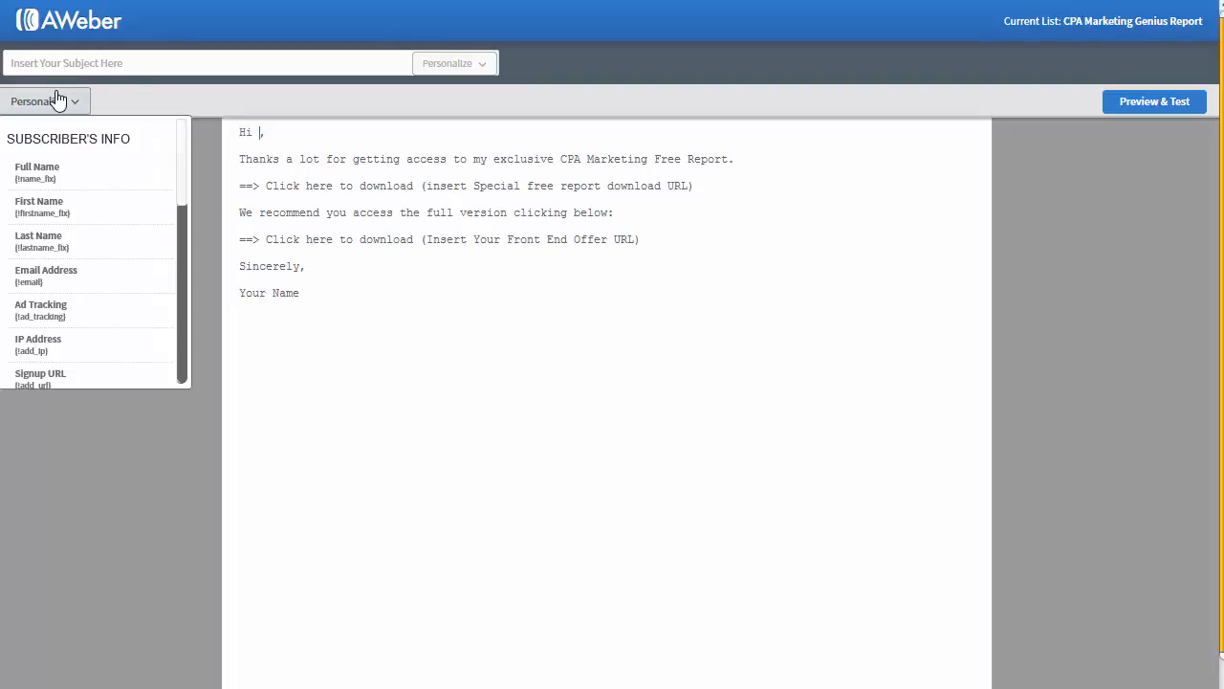
left_click(51, 217)
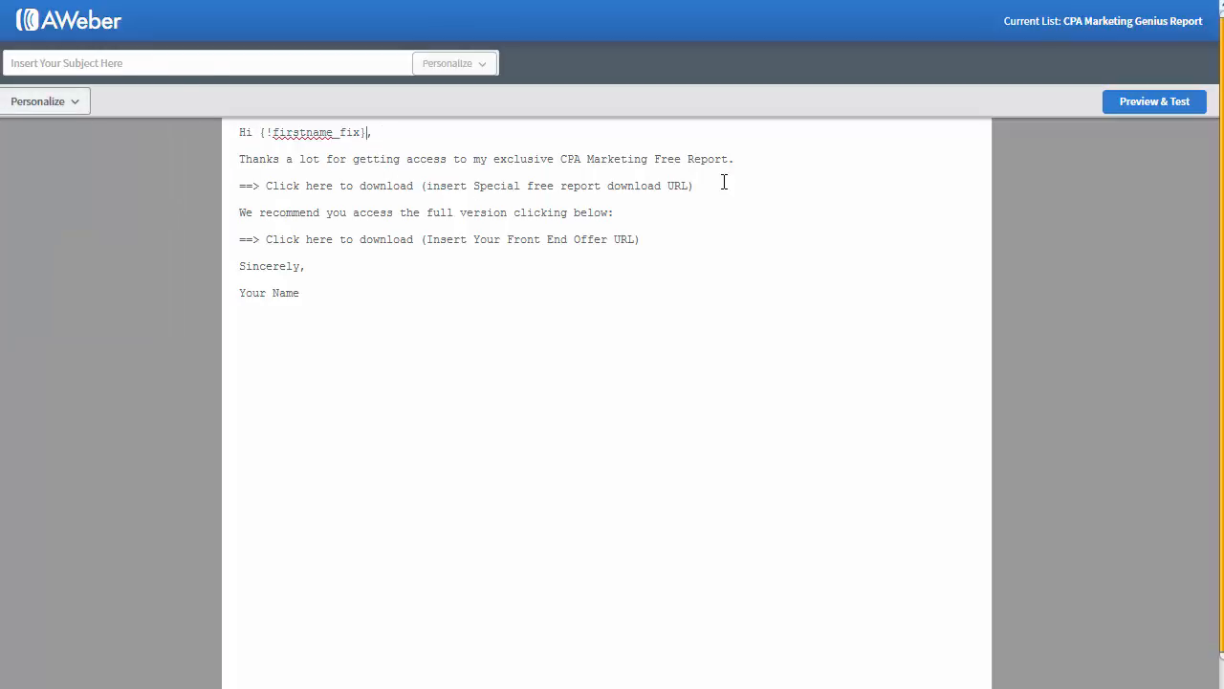
Step: Locate the free report and front end offer URL placeholders, then go to the hosting control panel
left_click_drag(707, 184, 422, 189)
left_click_drag(641, 239, 425, 240)
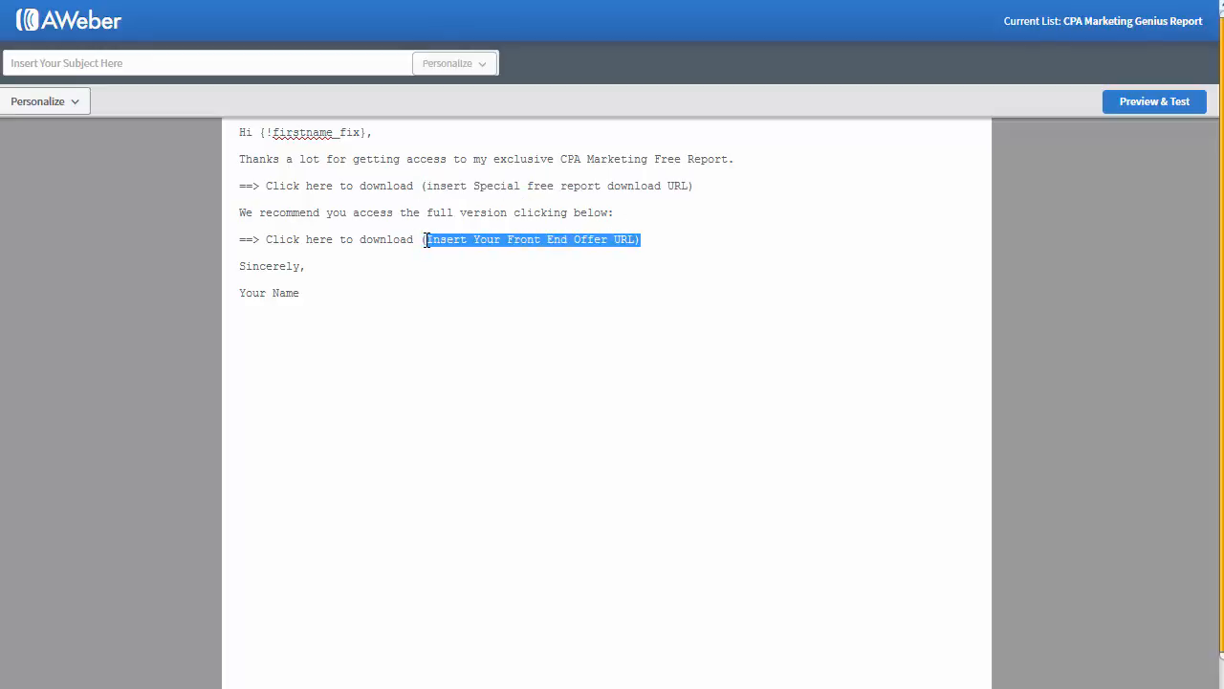
left_click(750, 188)
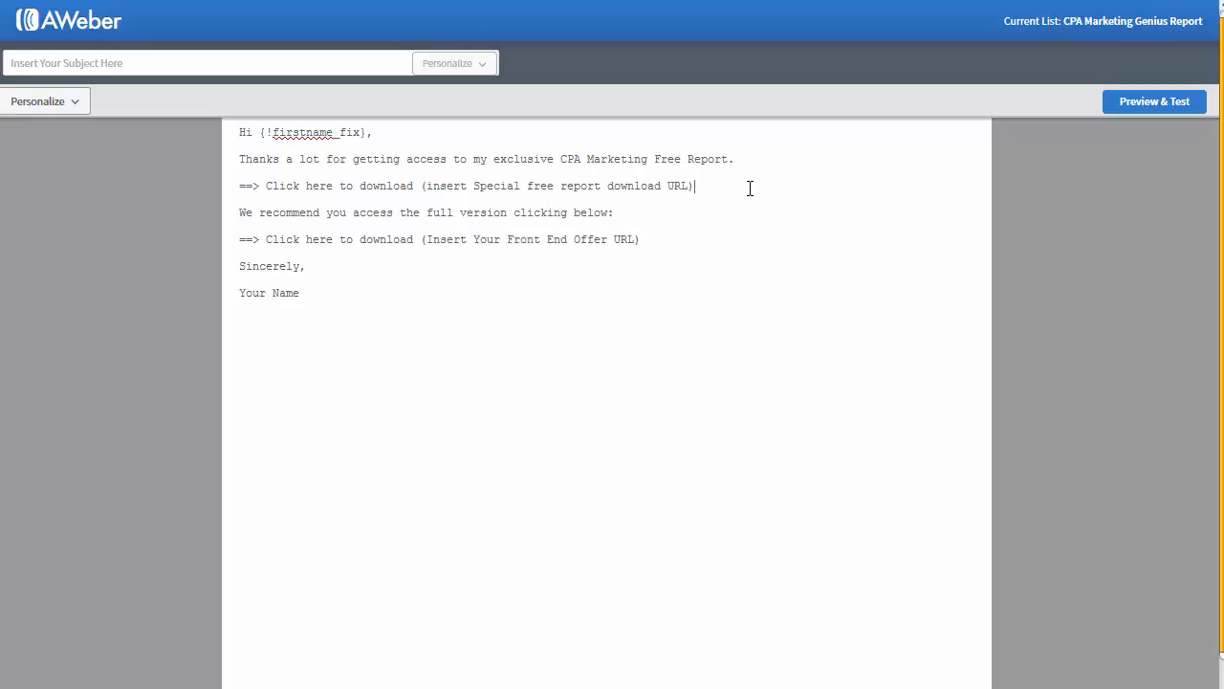
key("ctrl+Tab")
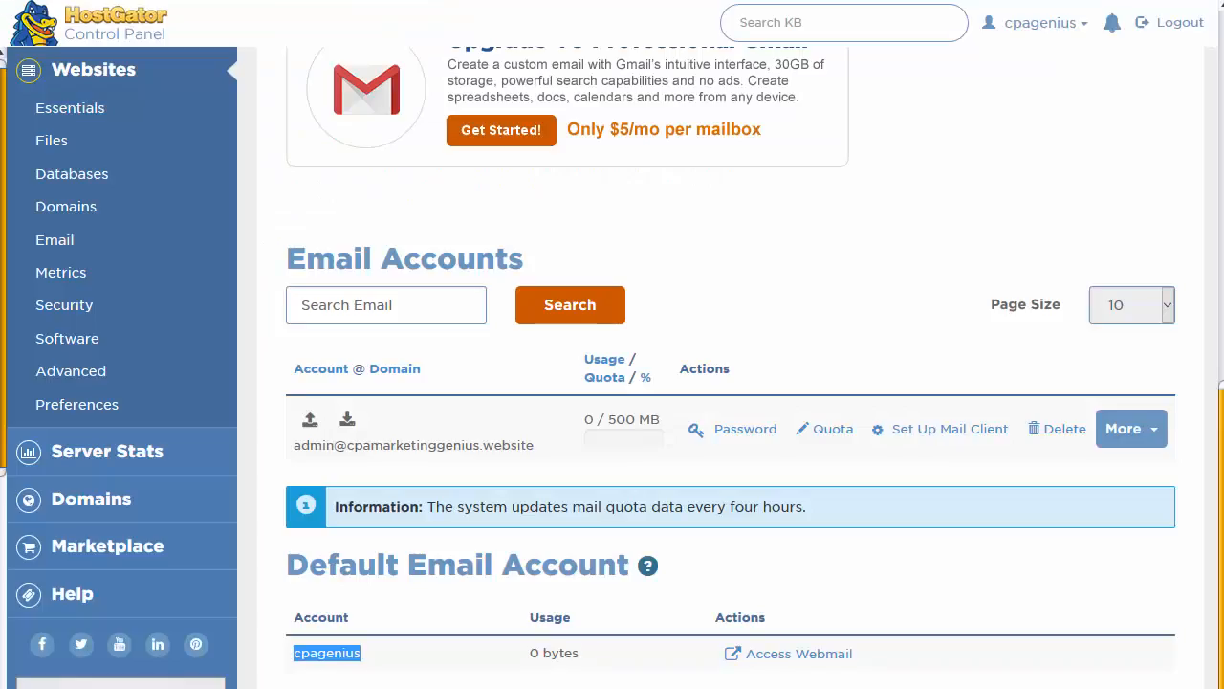
Step: In cPanel File Manager, go up to public_html and copy the CPAMGSR.pdf file name
key("ctrl+Tab")
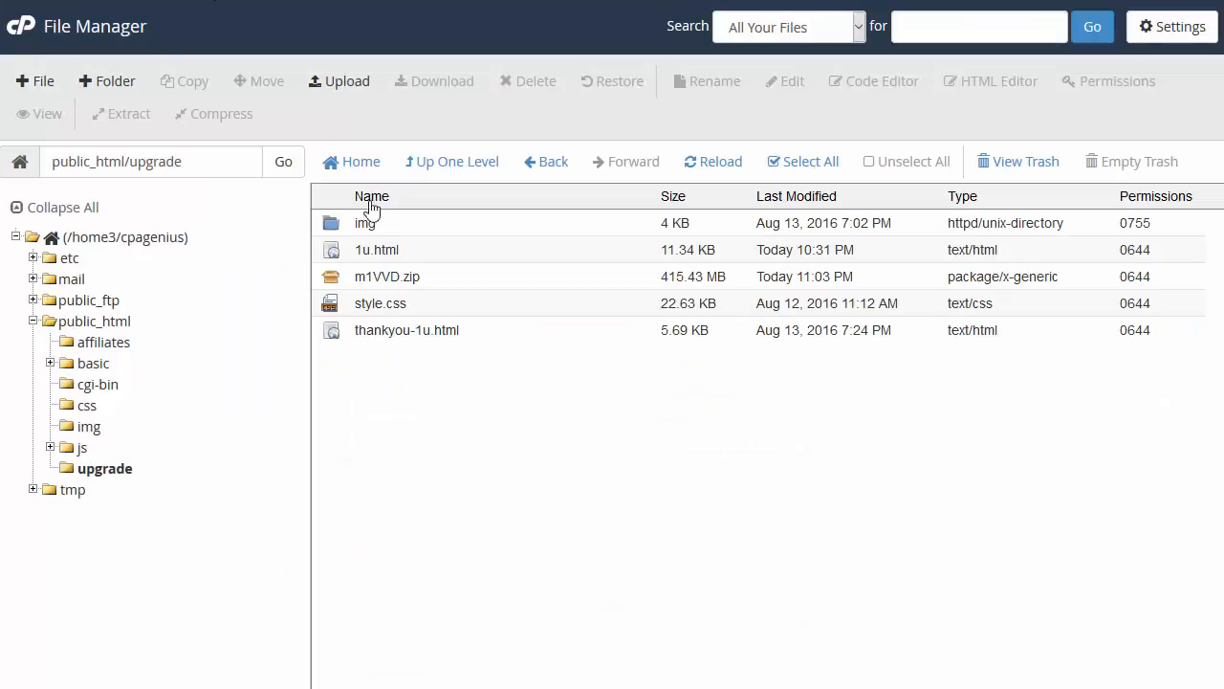
left_click(415, 163)
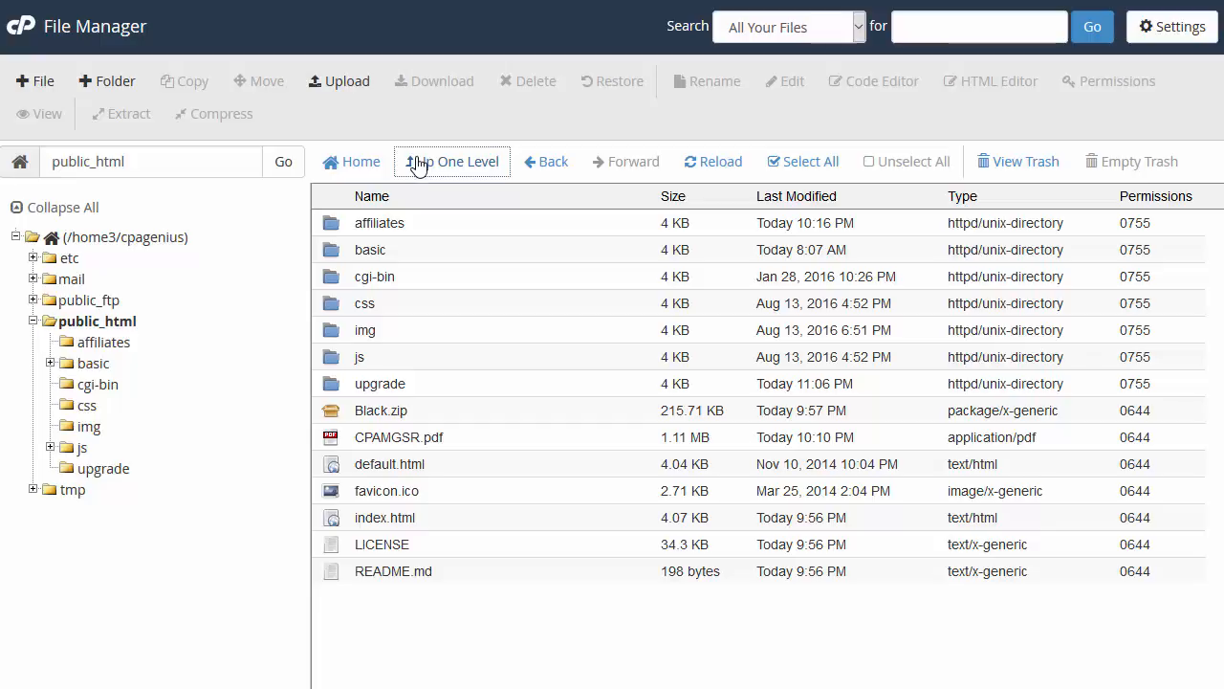
left_click(383, 437)
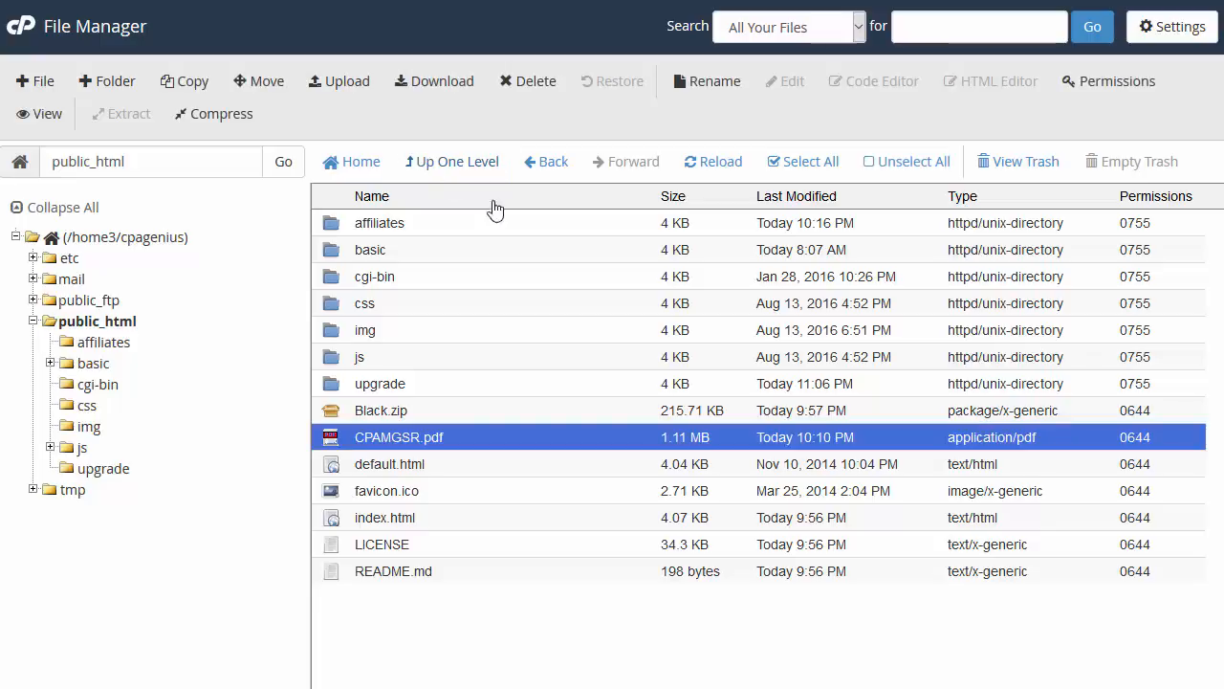
left_click(382, 440)
key("ctrl+c")
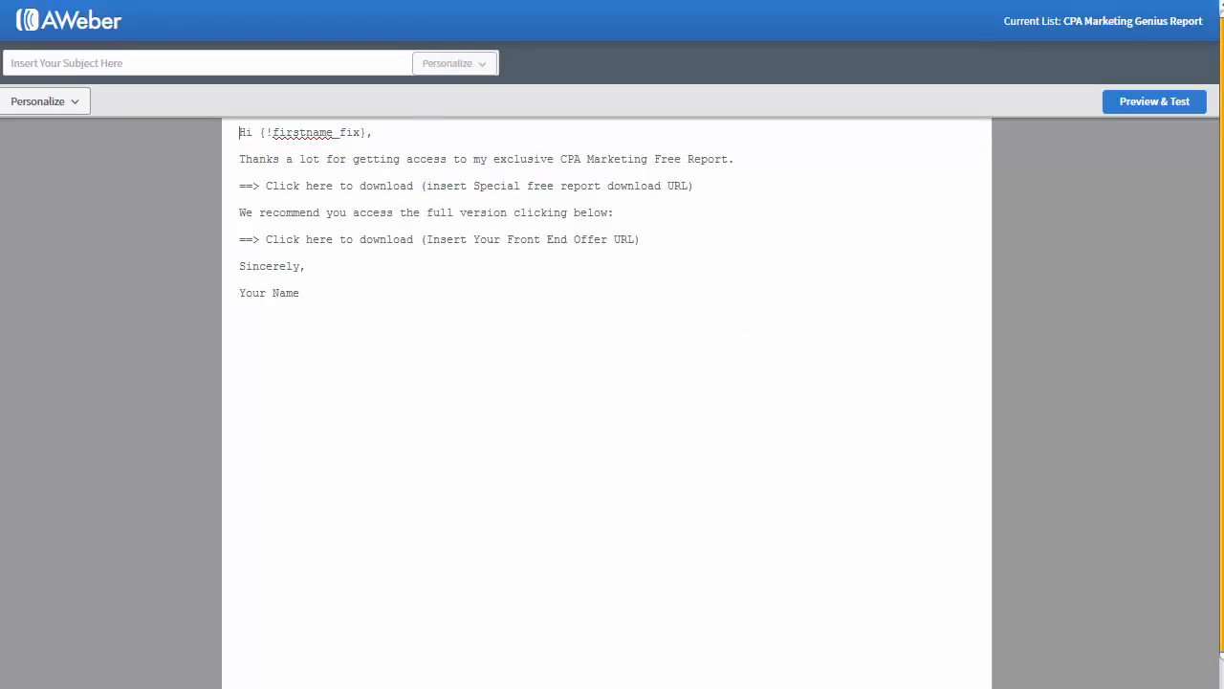
left_click_drag(698, 185, 421, 192)
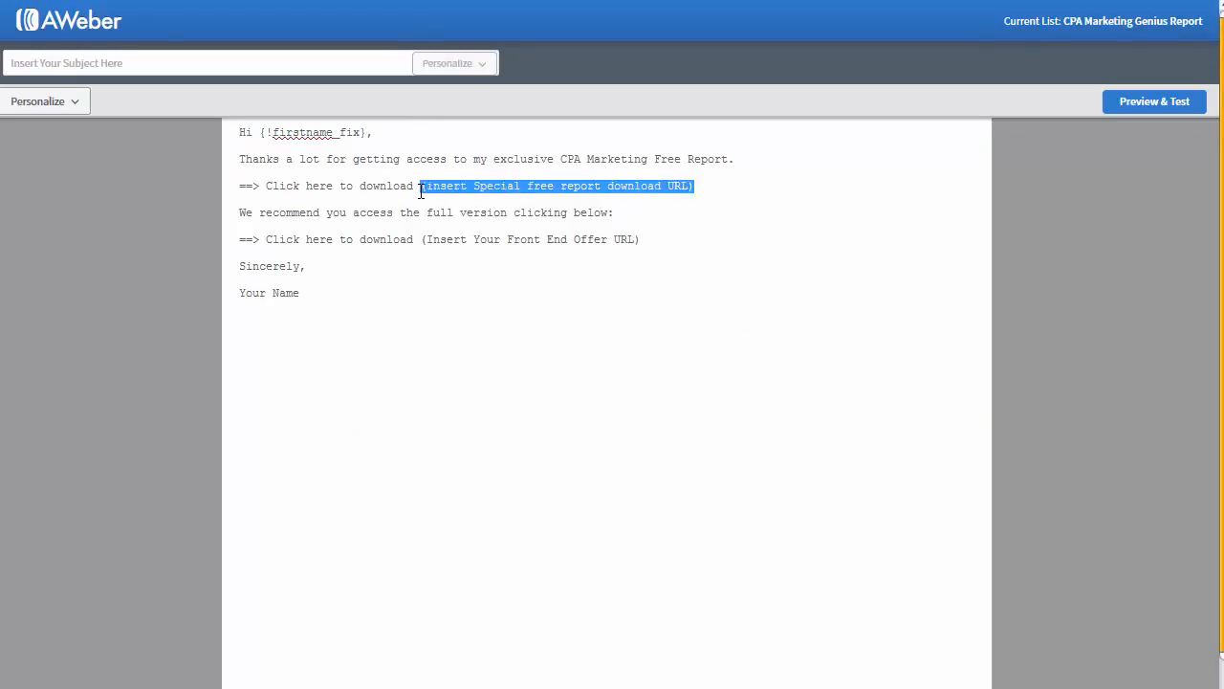
type("http://c")
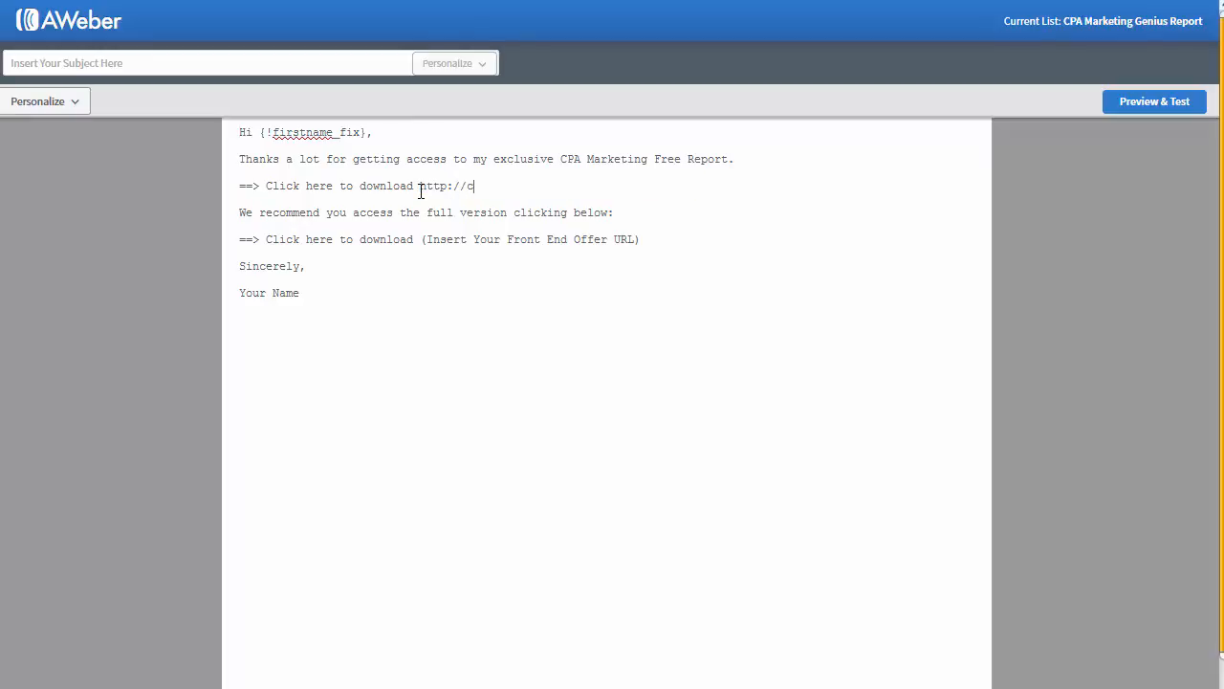
type("pamarketinggenius.website")
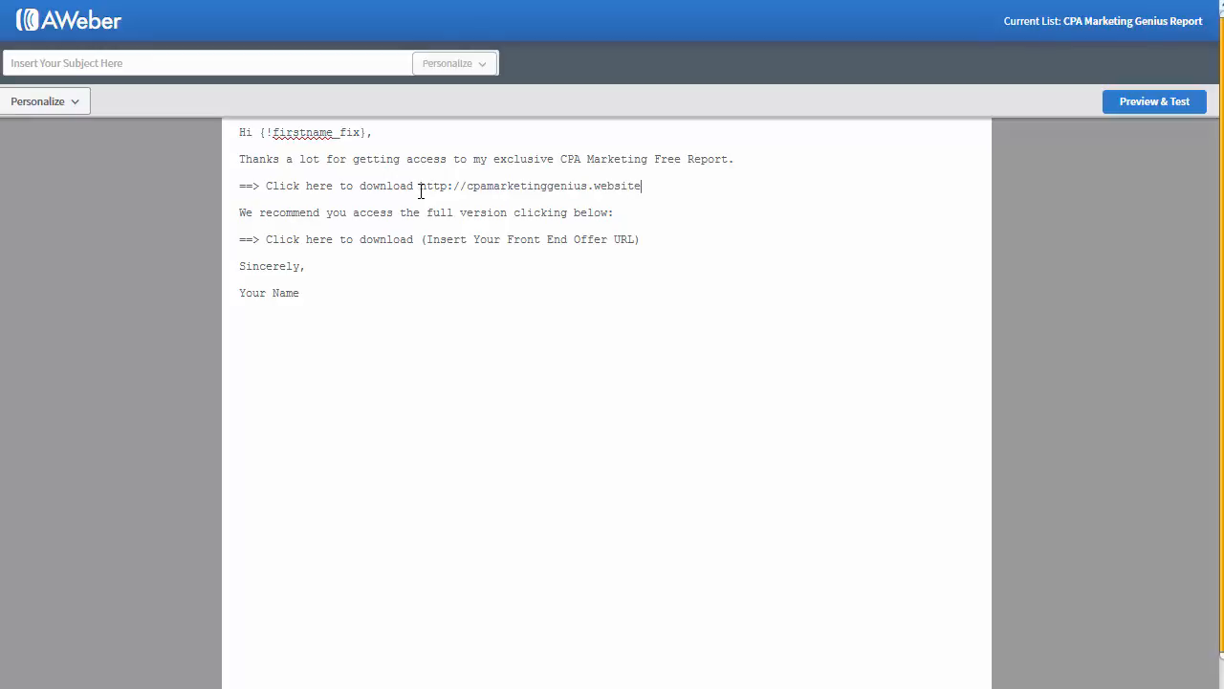
type("/")
key("ctrl+v")
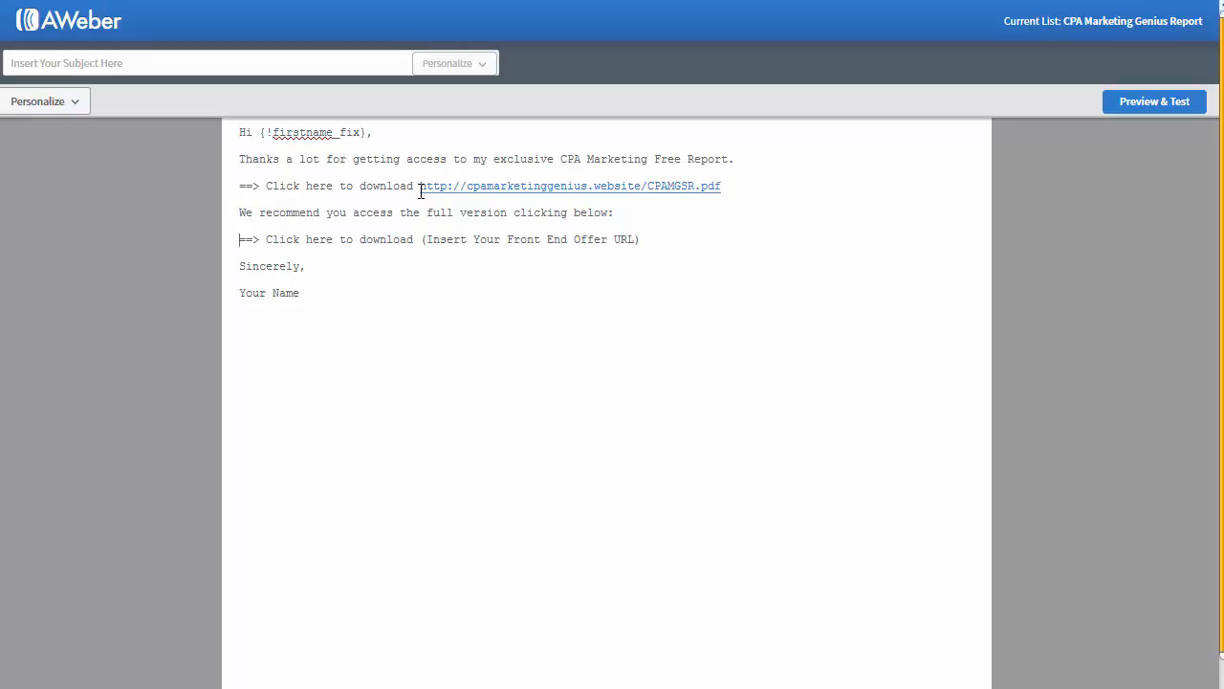
key("shift+Left")
key("shift+Left")
key("shift+Left")
key("shift+Left")
key("shift+Left")
key("shift+Left")
key("shift+Left")
key("shift+Left")
key("shift+Left")
key("shift+Left")
key("shift+Left")
key("shift+Left")
key("shift+Left")
key("shift+Left")
key("shift+Left")
key("shift+Left")
key("shift+Left")
key("shift+Left")
key("shift+Left")
key("shift+Left")
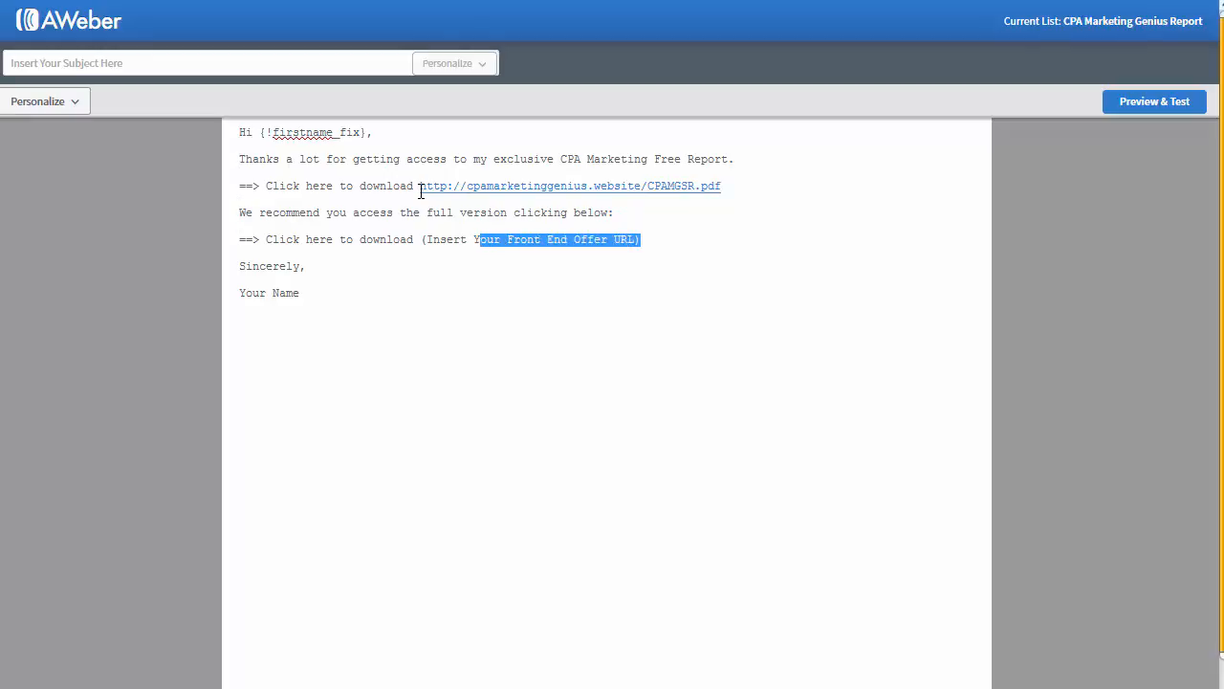
type("http")
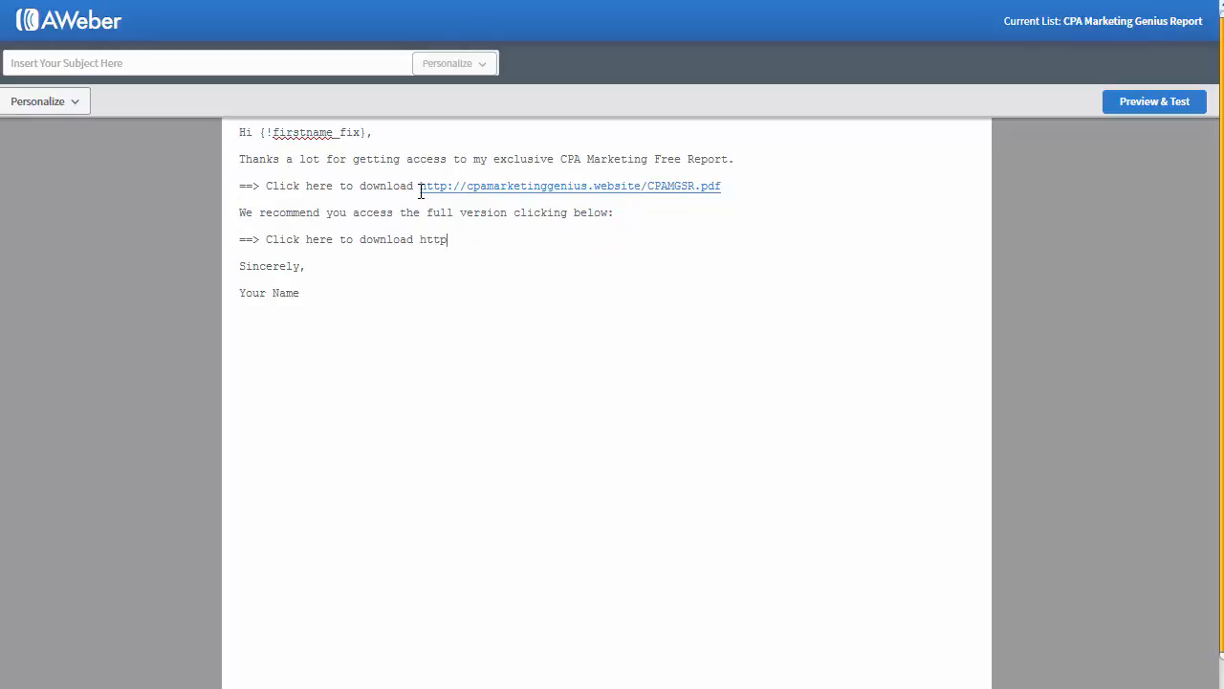
type("://www.cpamarketinggenius.website")
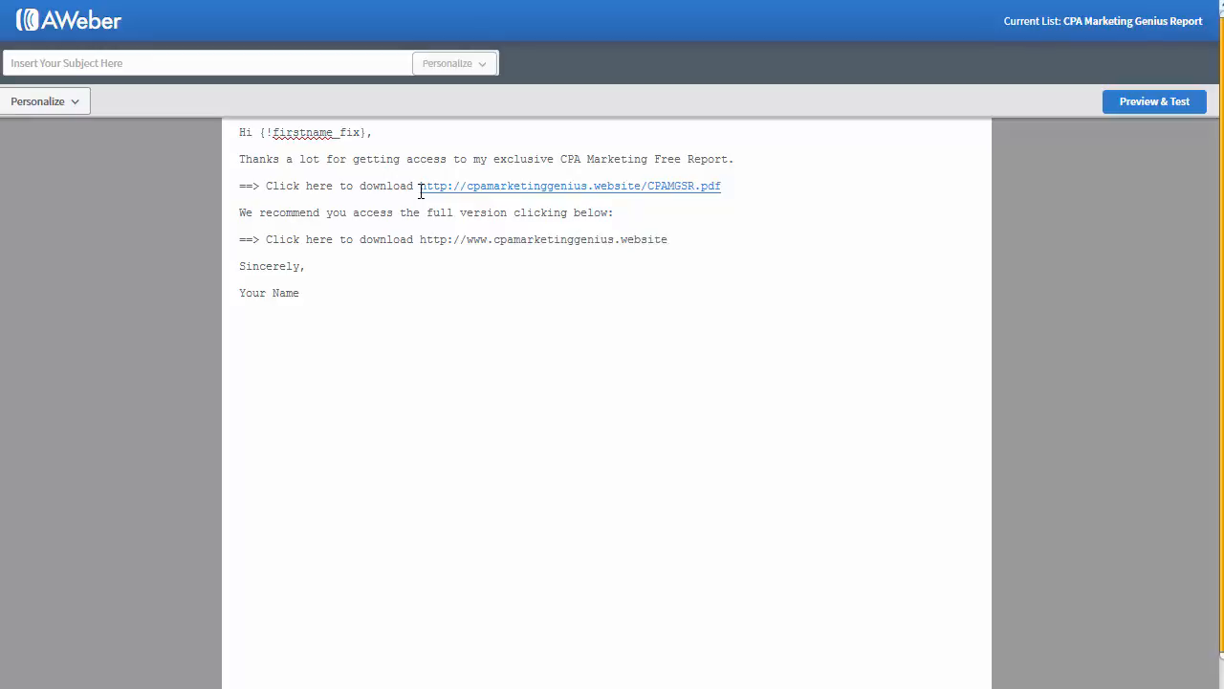
type("/basic")
Step: Copy Email 1's subject 'Download your CPA Marketing Special Free Report!' into the AWeber subject field
key("alt+Tab")
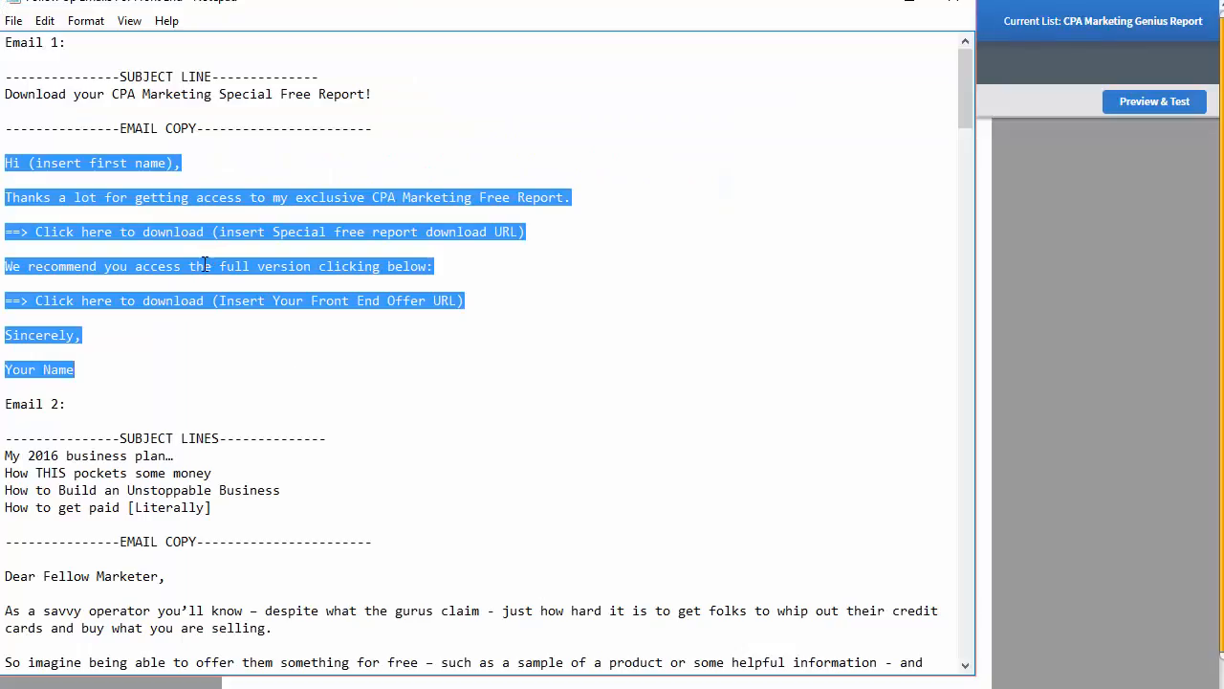
scroll(40, 337, "down", 4)
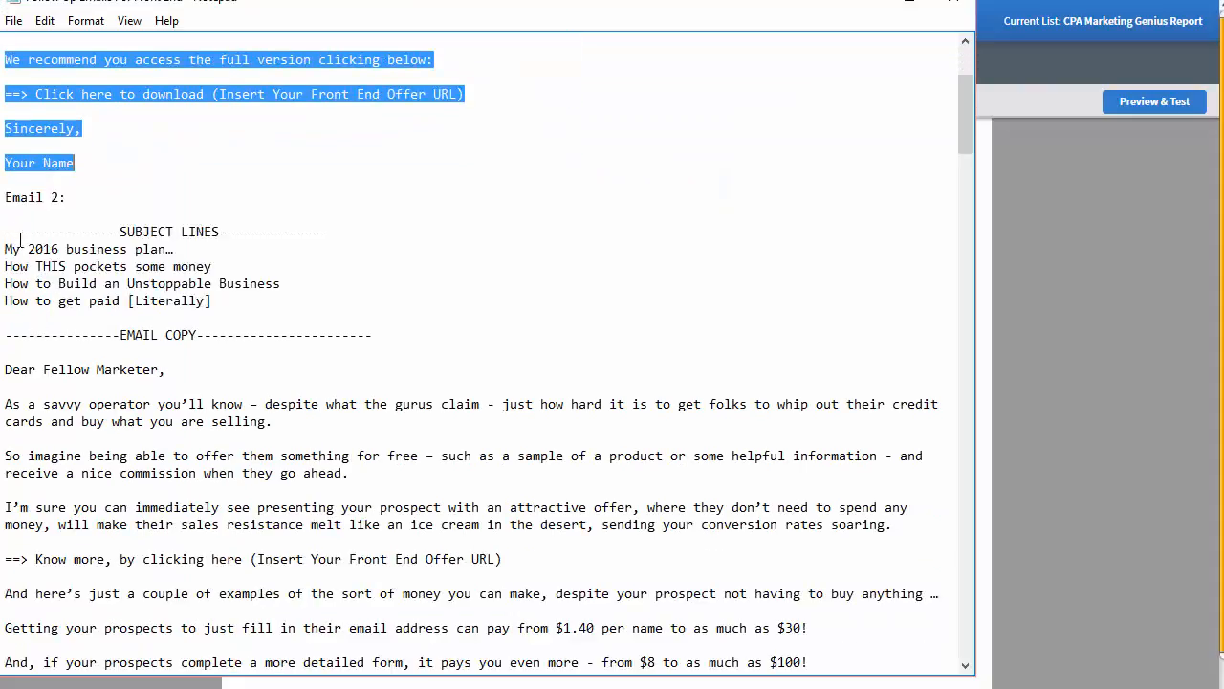
scroll(9, 224, "up", 4)
left_click_drag(372, 94, 4, 94)
key("ctrl+c")
left_click(1008, 242)
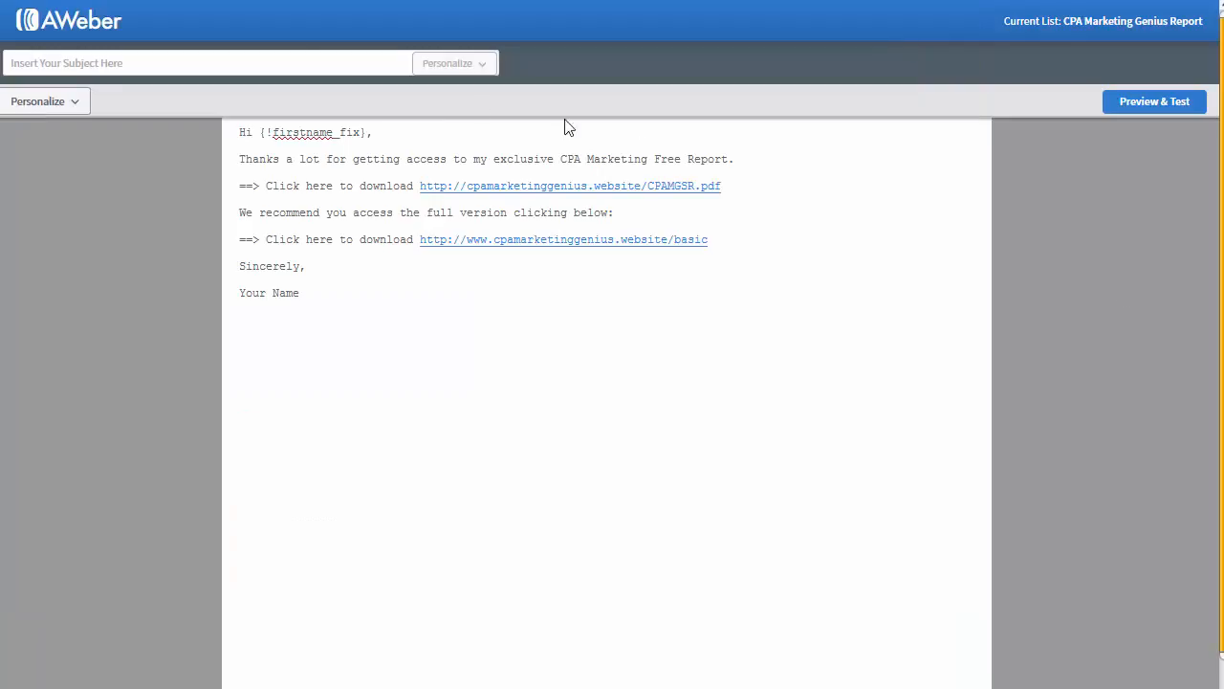
left_click(278, 59)
key("ctrl+v")
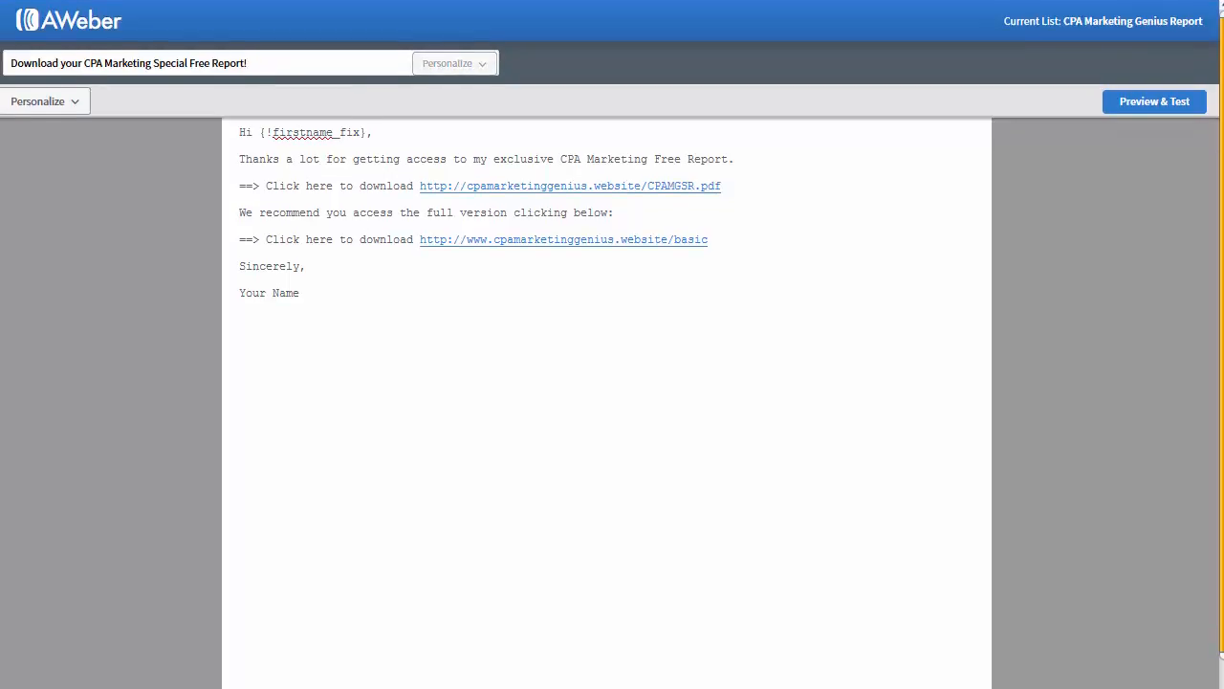
key("alt+Tab")
scroll(321, 532, "down", 2)
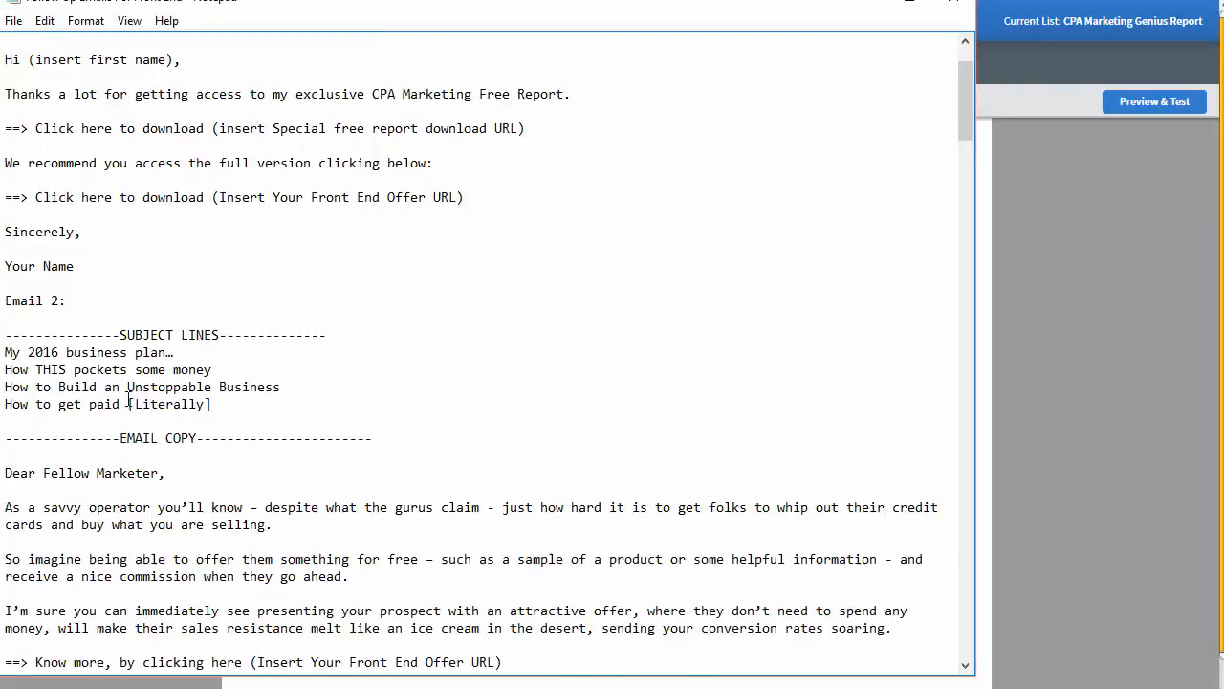
Step: Paste Email 2 through Email 6 from Notepad into the AWeber body below Your Name
left_click_drag(8, 300, 411, 681)
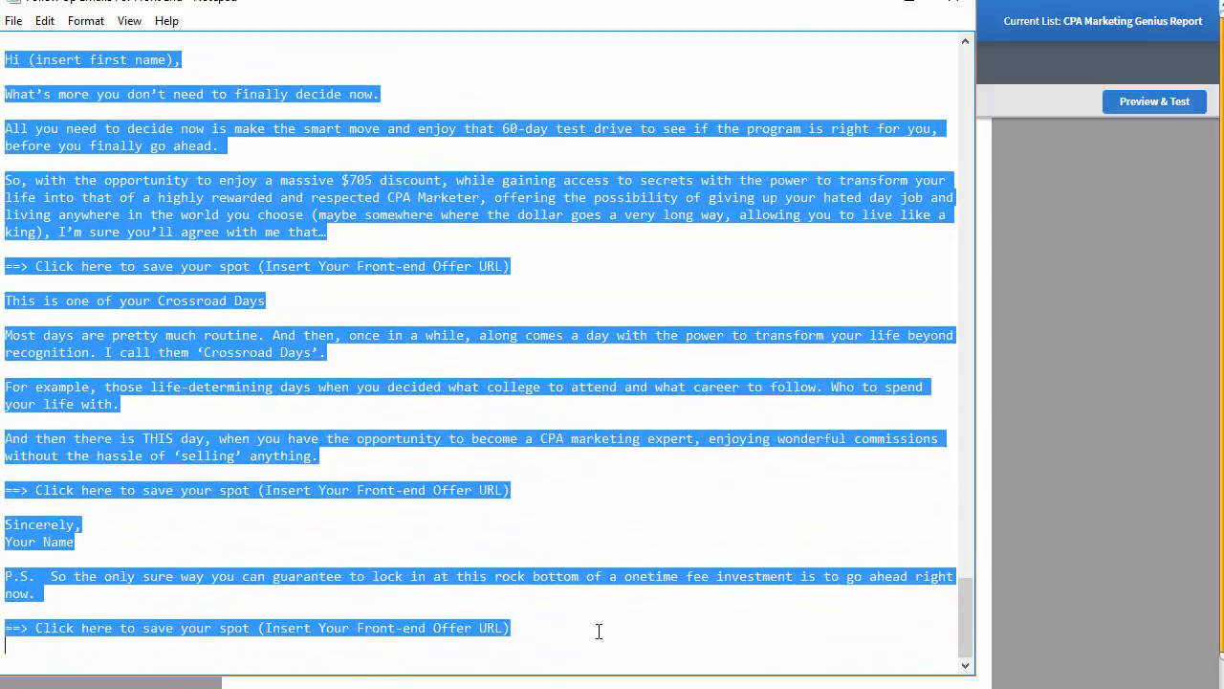
key("alt+Tab")
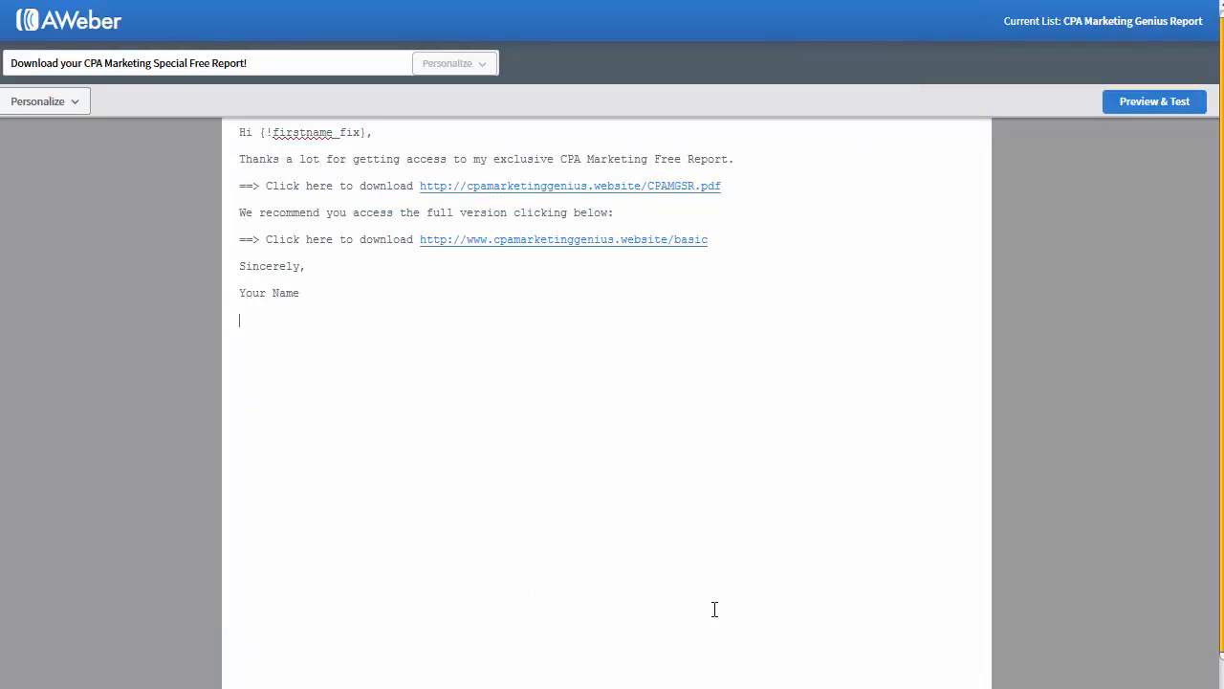
key("ctrl+v")
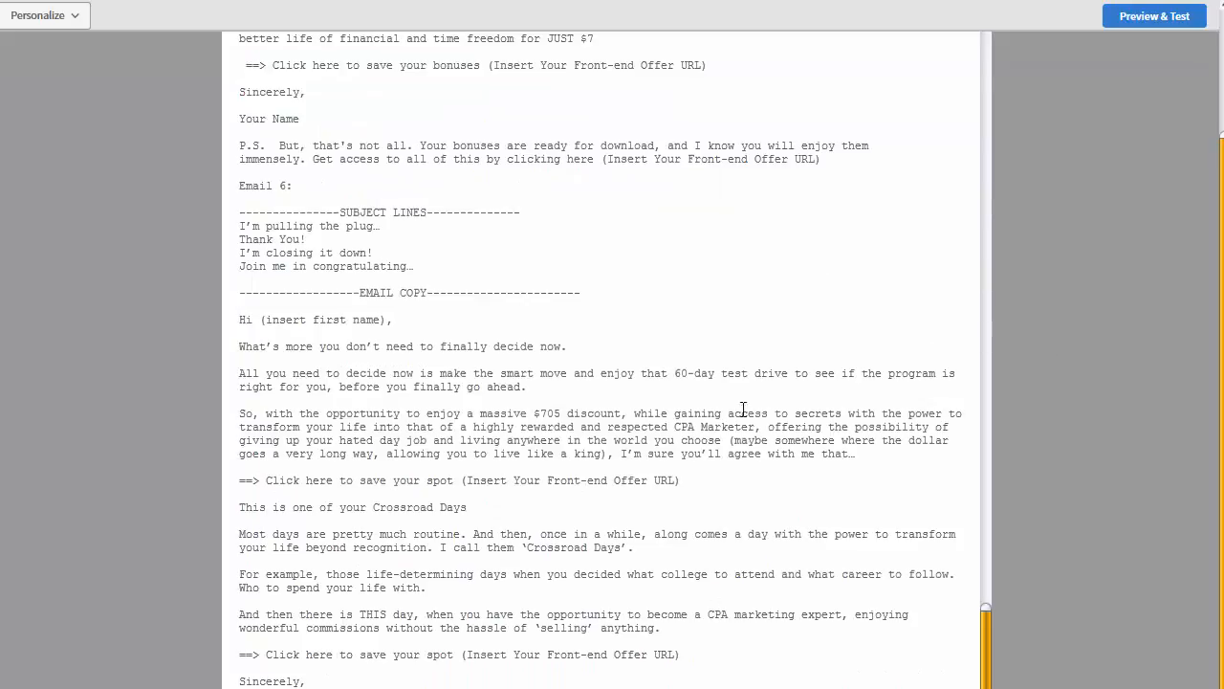
scroll(743, 230, "up", 20)
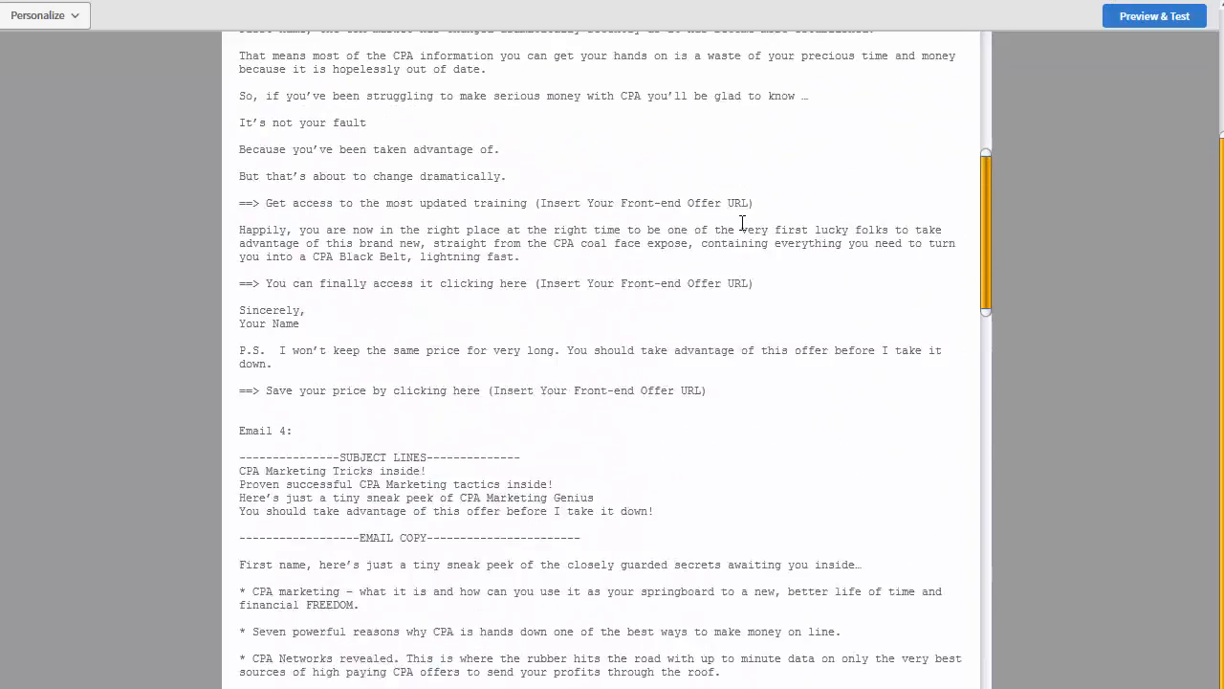
scroll(743, 230, "up", 20)
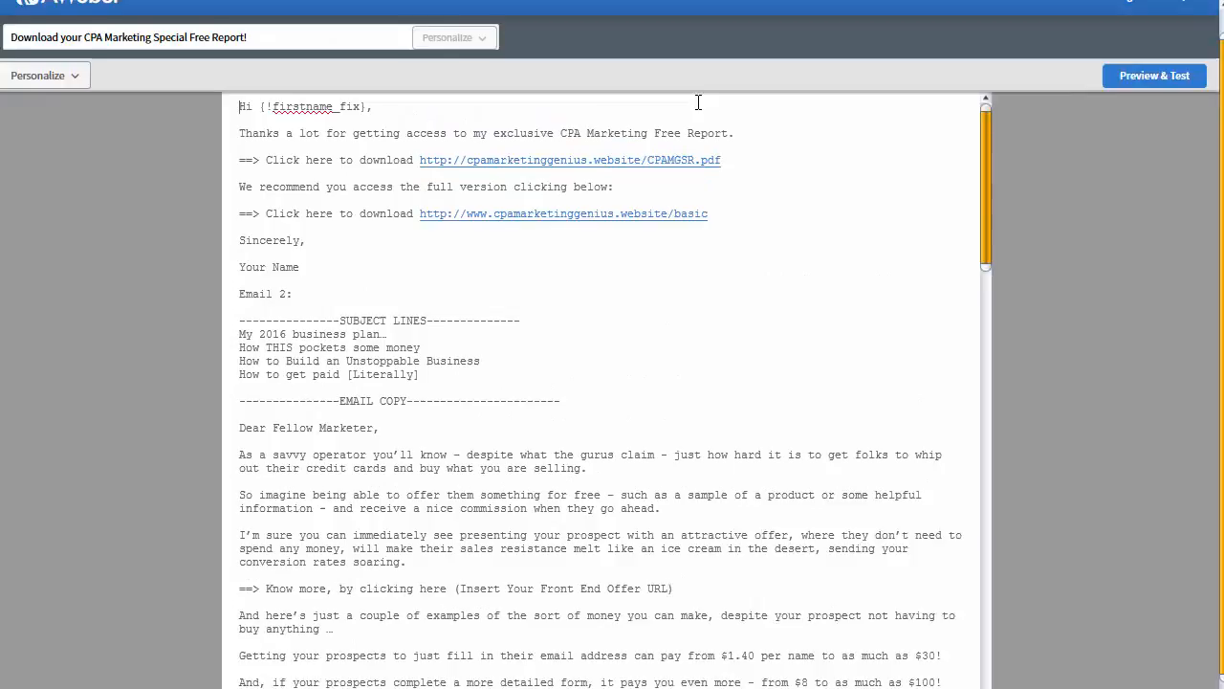
scroll(698, 102, "up", 1)
Step: Replace the Know more, Find the solution and Save your price placeholders with the basic URL
left_click_drag(720, 240, 421, 245)
key("ctrl+c")
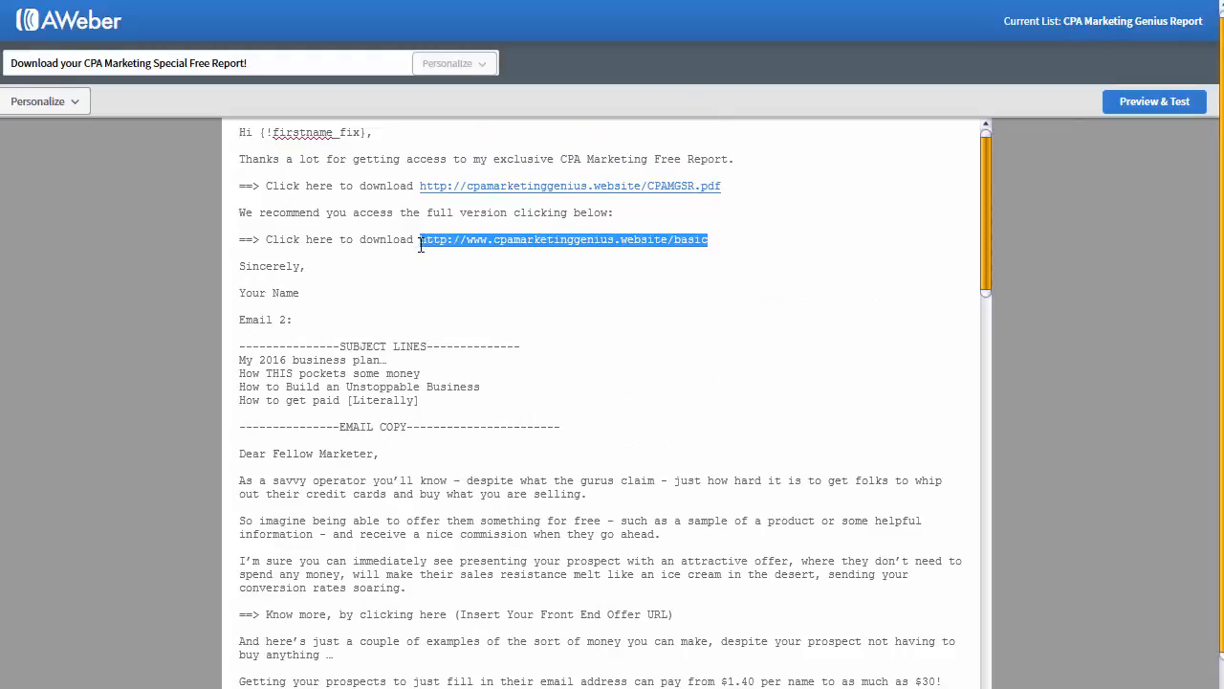
scroll(483, 318, "down", 5)
left_click_drag(674, 413, 453, 414)
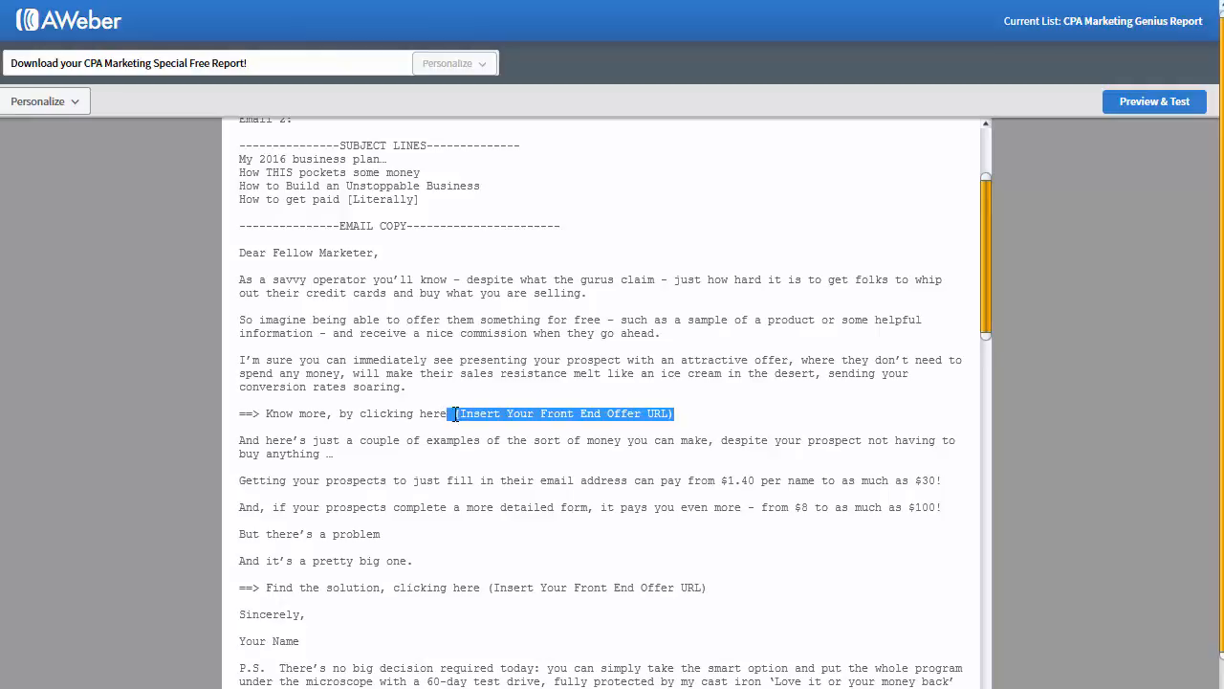
key("ctrl+v")
left_click(474, 403)
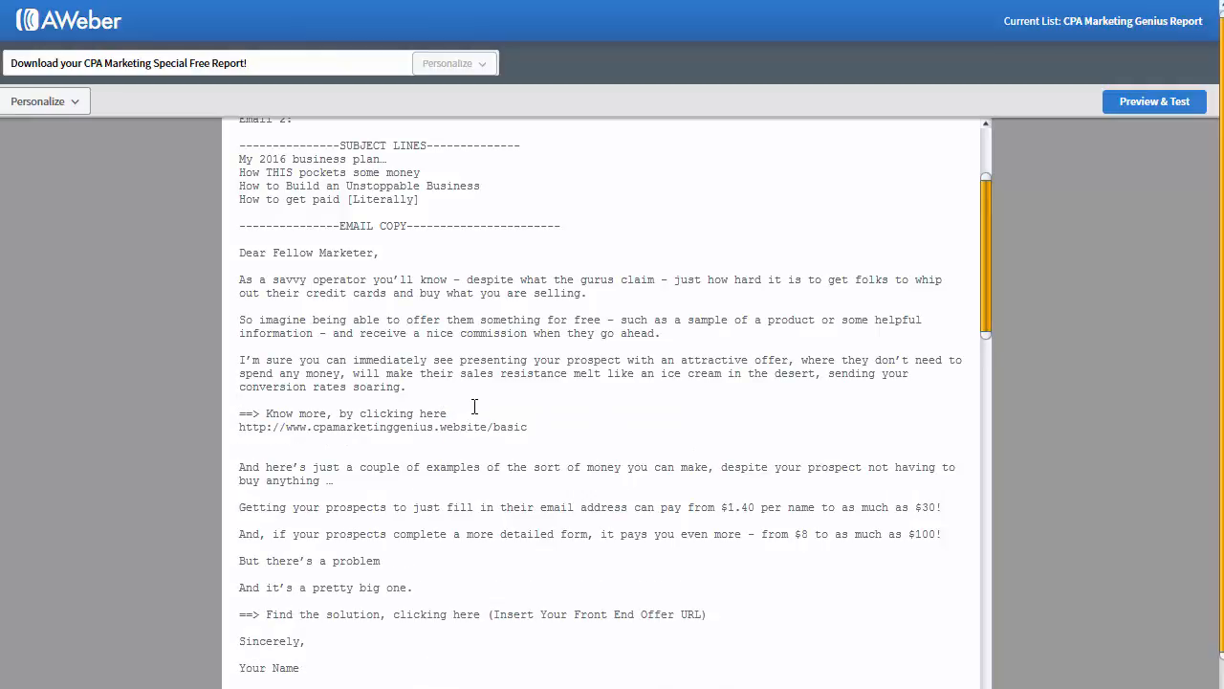
key("BackSpace")
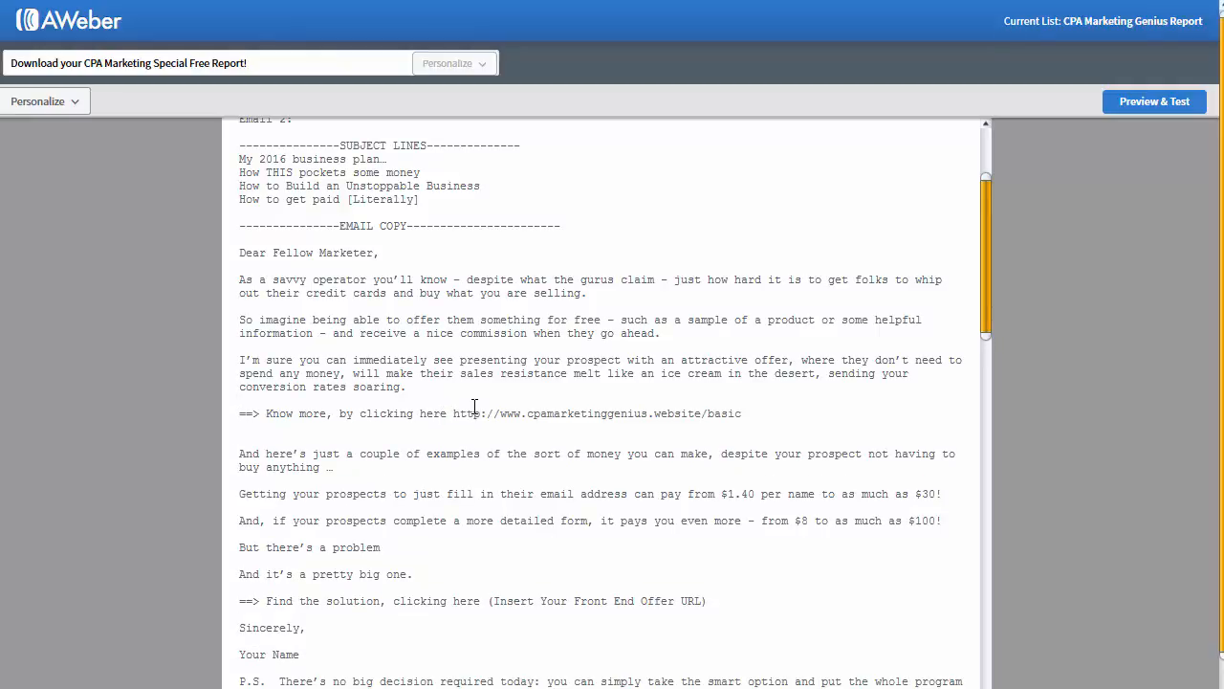
mouse_move(731, 594)
left_mouse_down()
mouse_move(552, 606)
mouse_move(710, 602)
left_mouse_up()
left_click(565, 606)
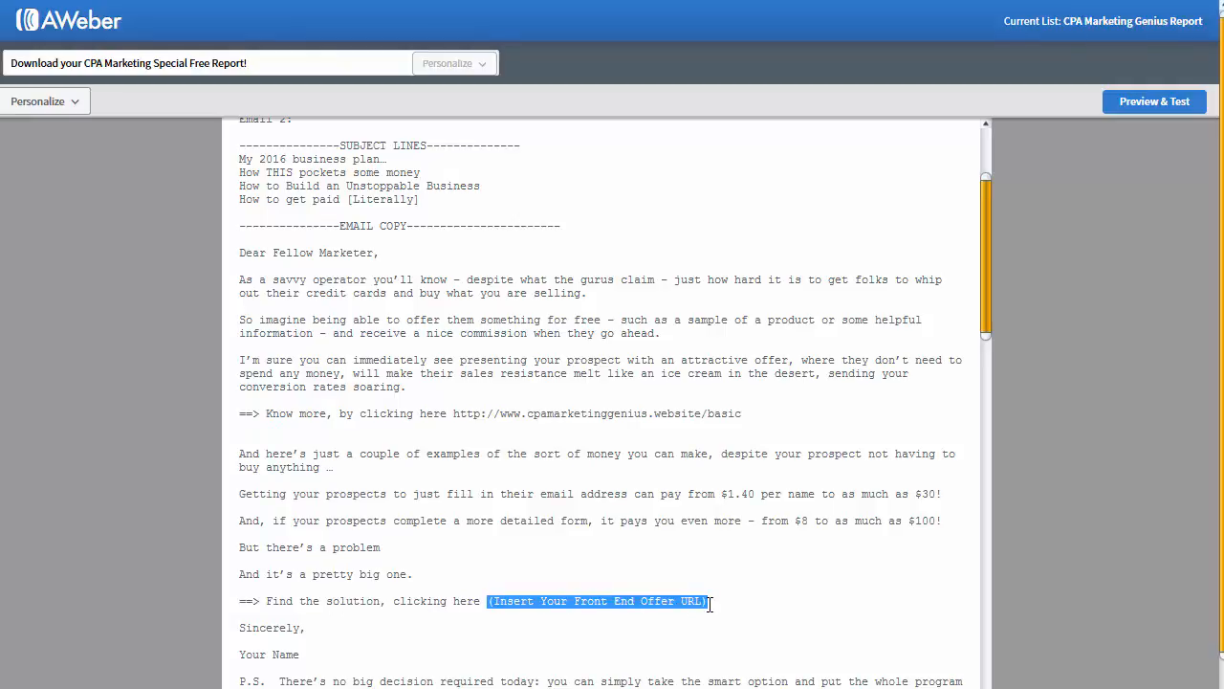
key("ctrl+v")
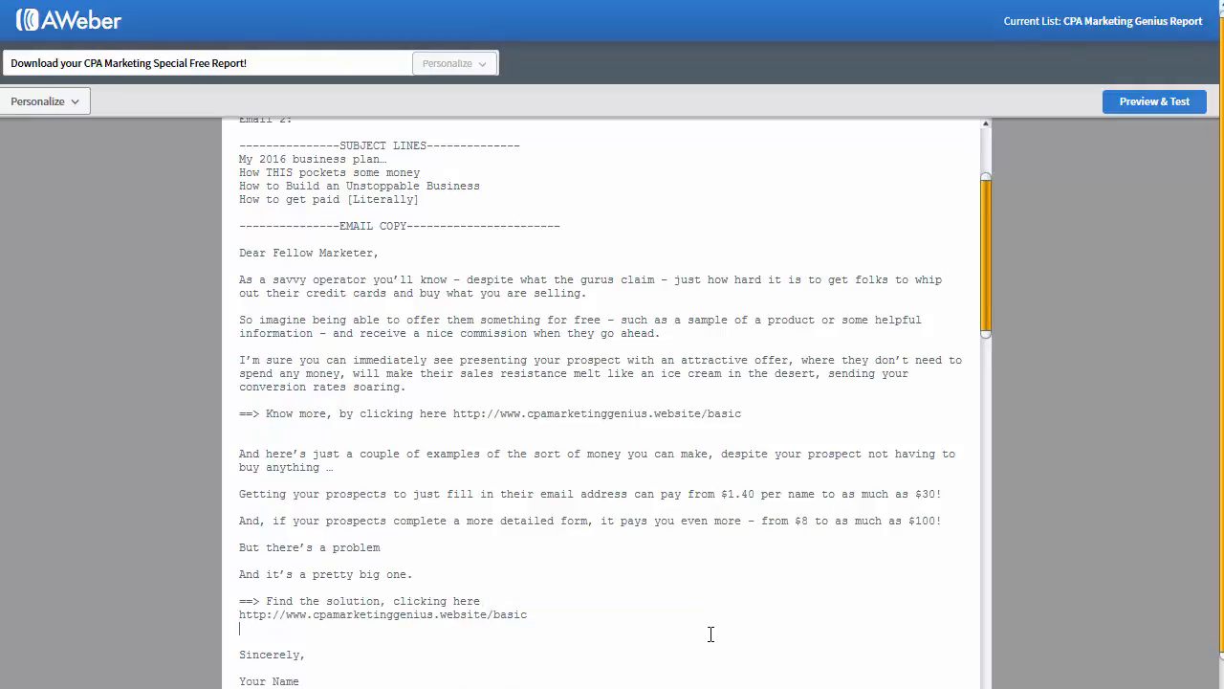
scroll(710, 634, "down", 3)
left_click_drag(239, 641, 708, 642)
key("ctrl+v")
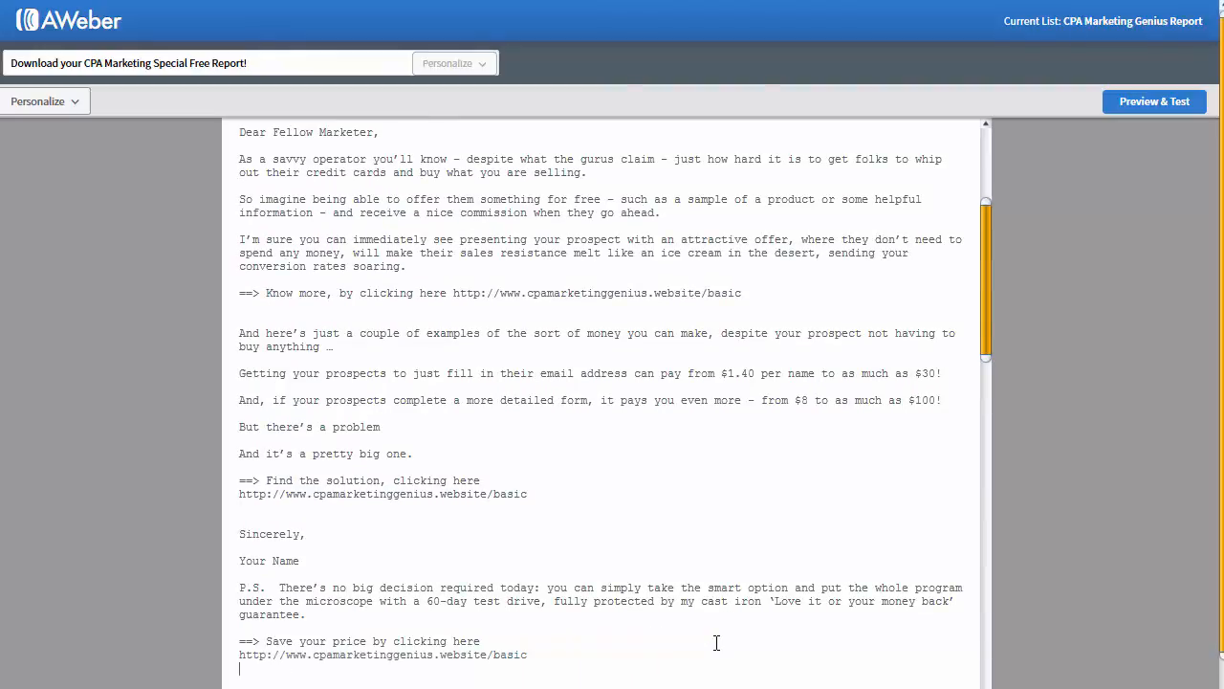
scroll(716, 643, "down", 10)
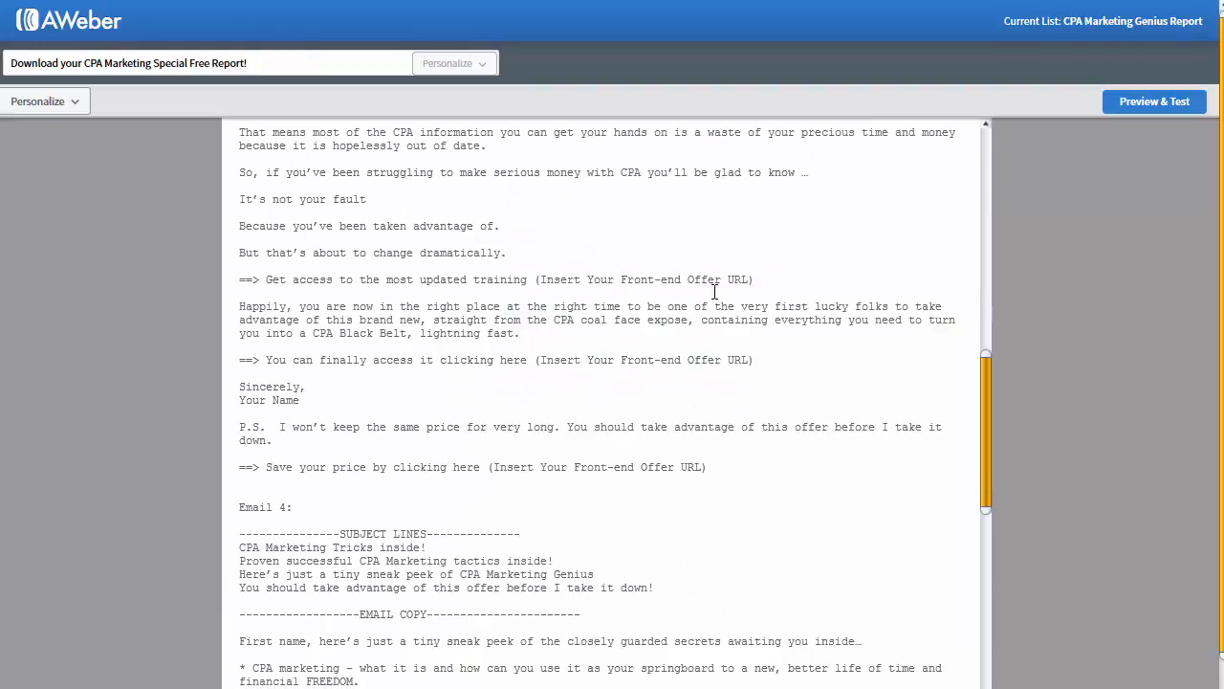
left_click_drag(767, 278, 541, 279)
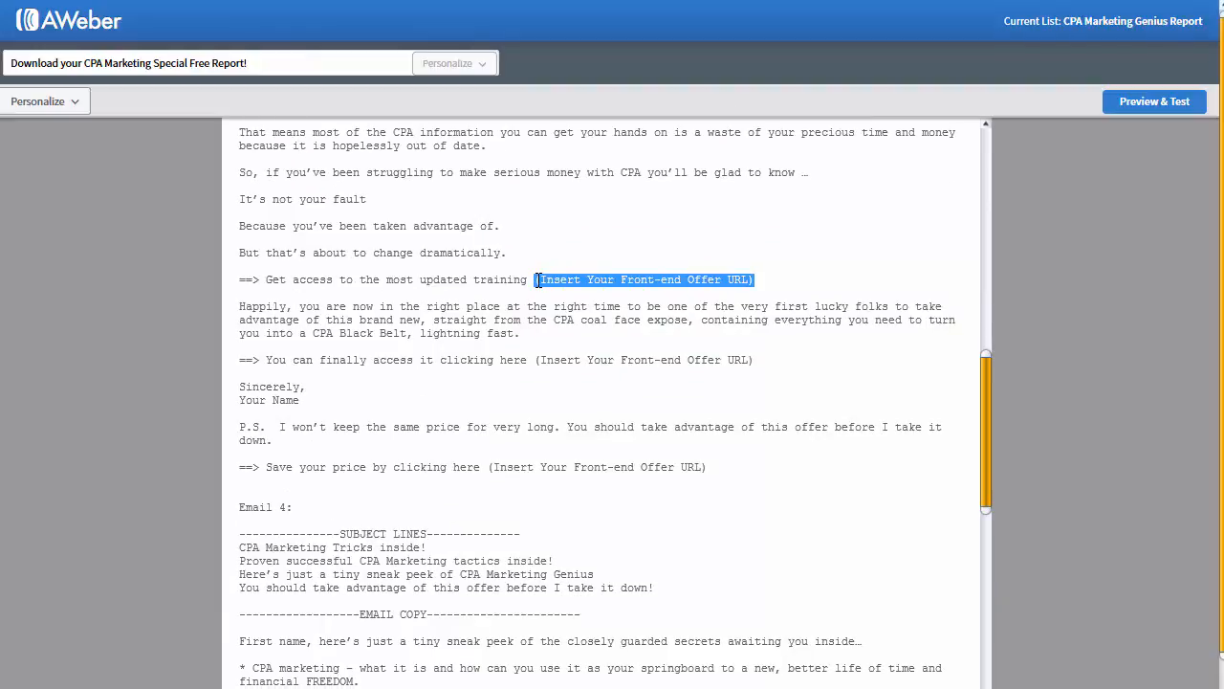
key("BackSpace")
key("ctrl+v")
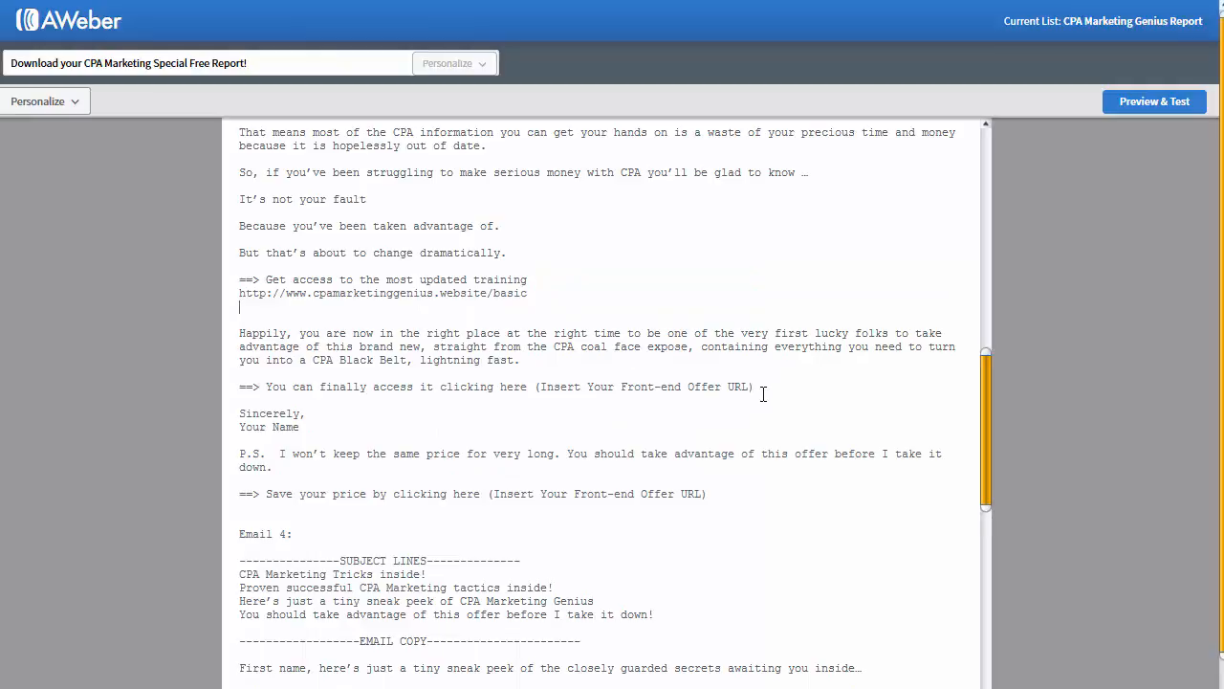
left_click_drag(763, 393, 537, 394)
key("ctrl+v")
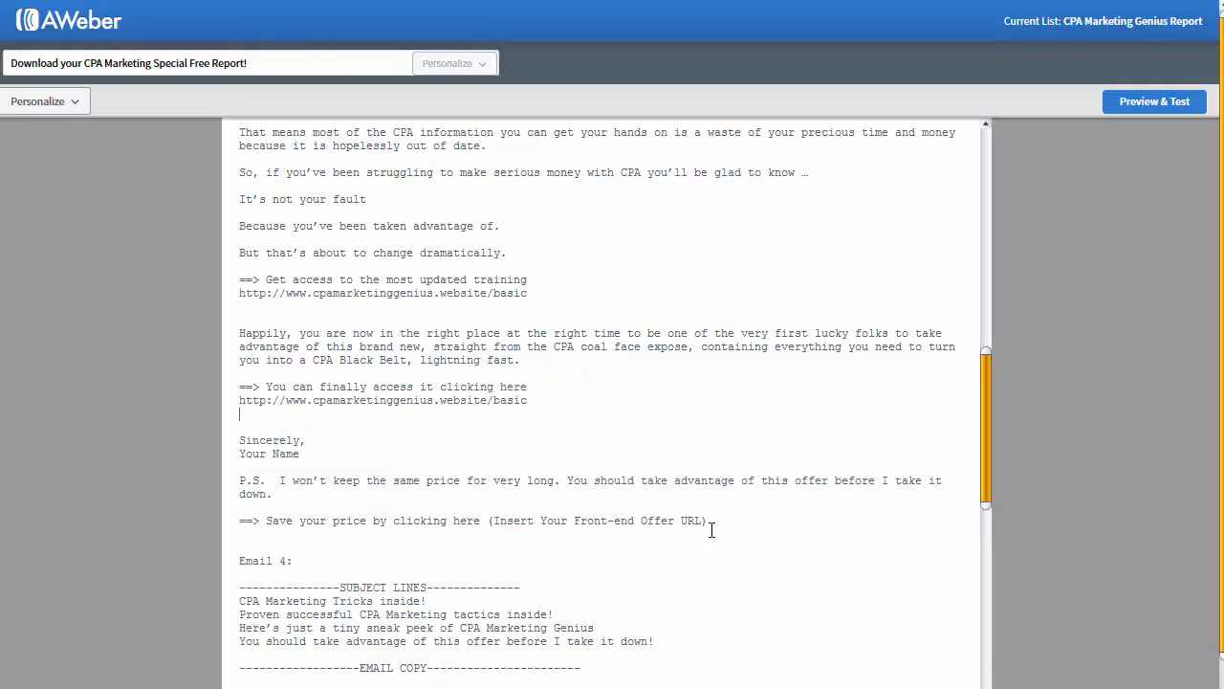
left_click(491, 522)
key("shift+End")
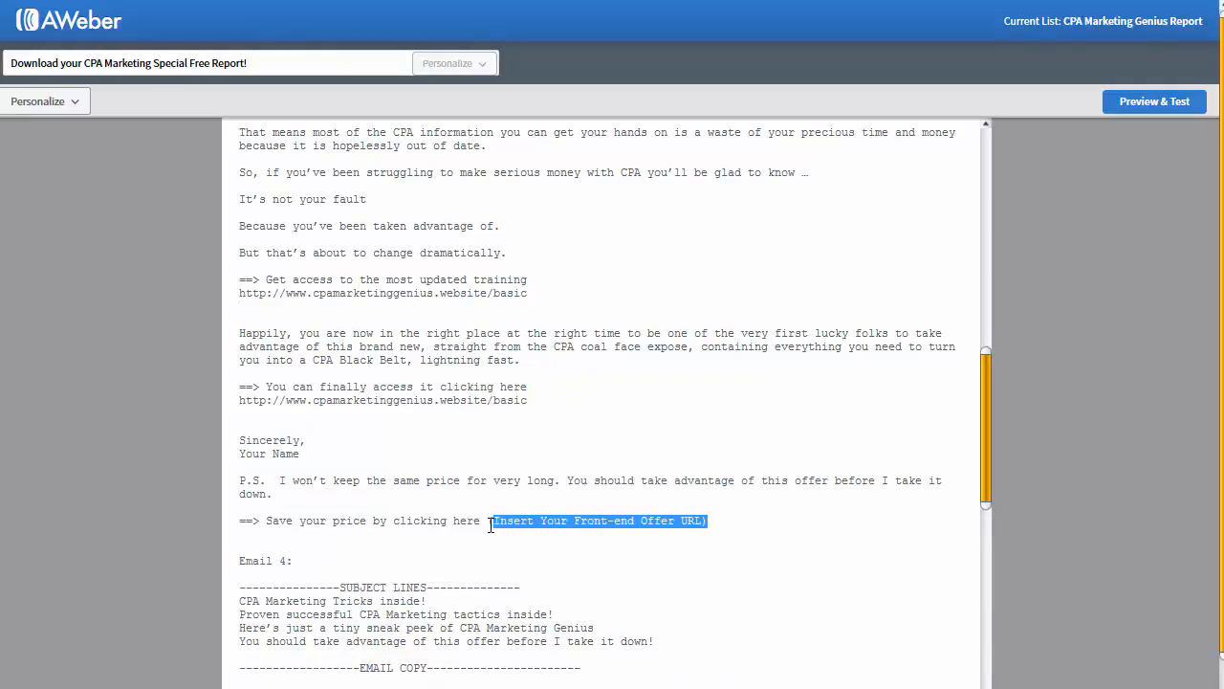
type("http://www.cpamarketinggenius.website/basic")
key("Delete")
key("BackSpace")
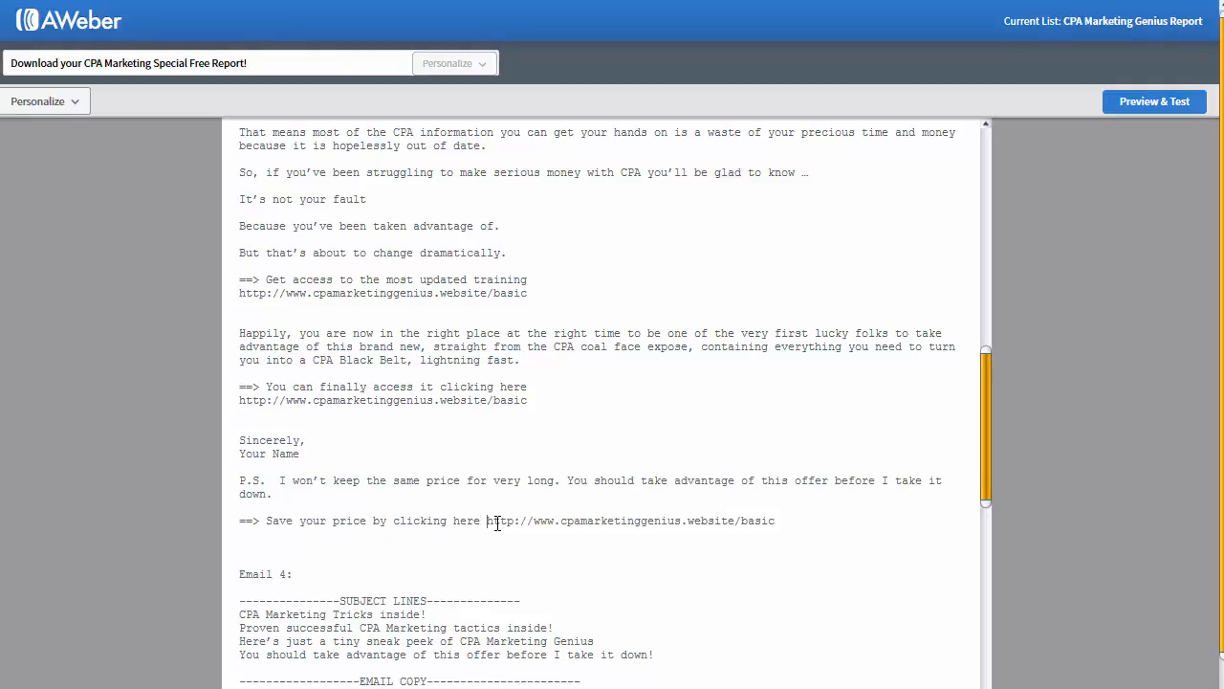
Step: Replace the next email's Front End Offer, Upsell and Save your Price Upsell placeholders with the basic URL
scroll(497, 521, "down", 5)
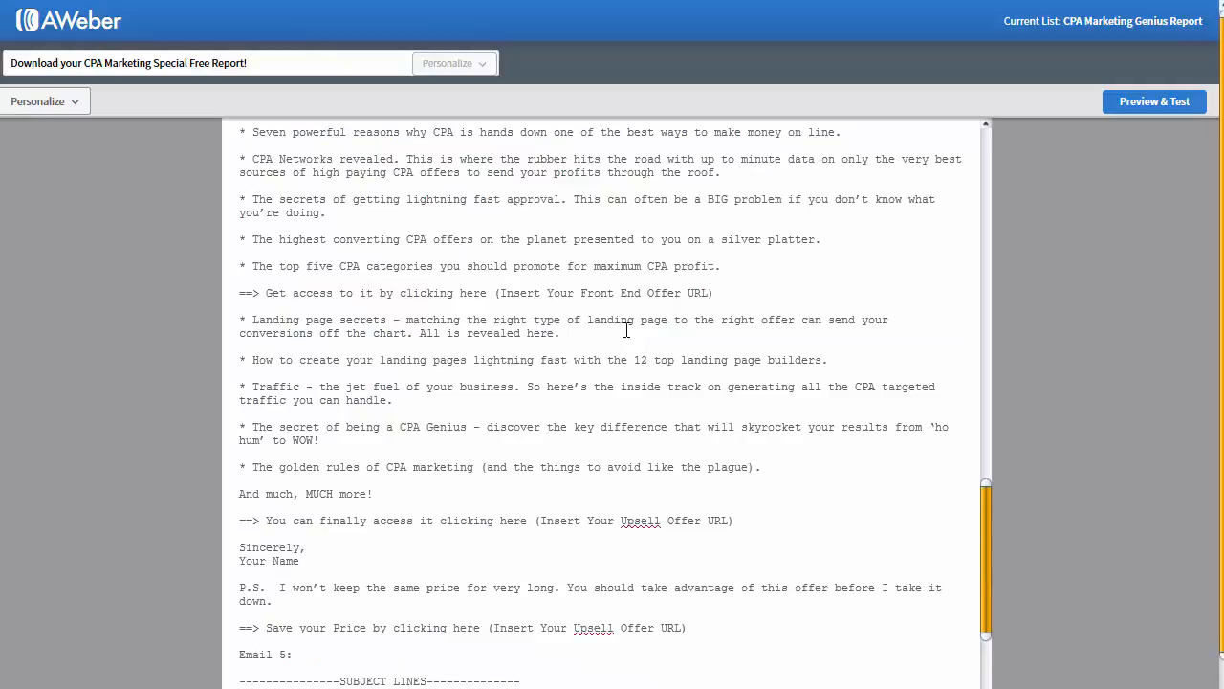
left_click_drag(547, 293, 239, 293)
left_click(476, 293)
left_click_drag(497, 293, 719, 292)
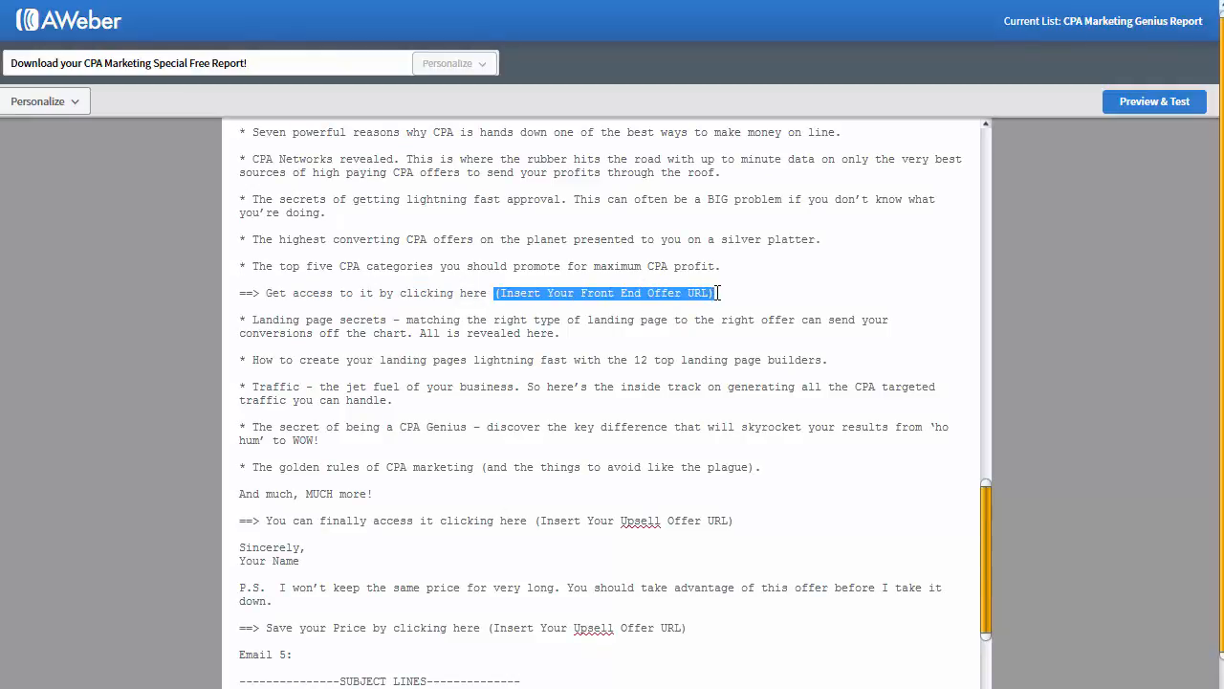
type("http://www.cpamarketinggenius.website/basic")
left_click_drag(759, 553, 534, 549)
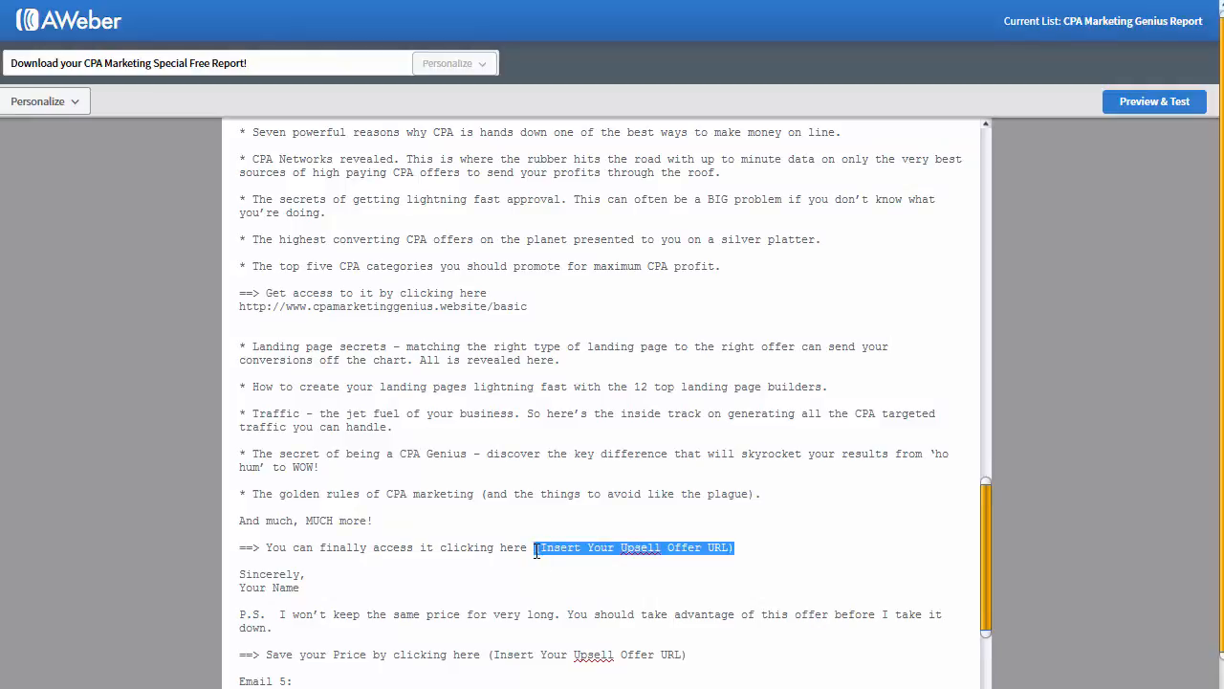
type("http://www.cpamarketinggenius.website/basic")
left_click_drag(695, 681, 490, 681)
key("ctrl+v")
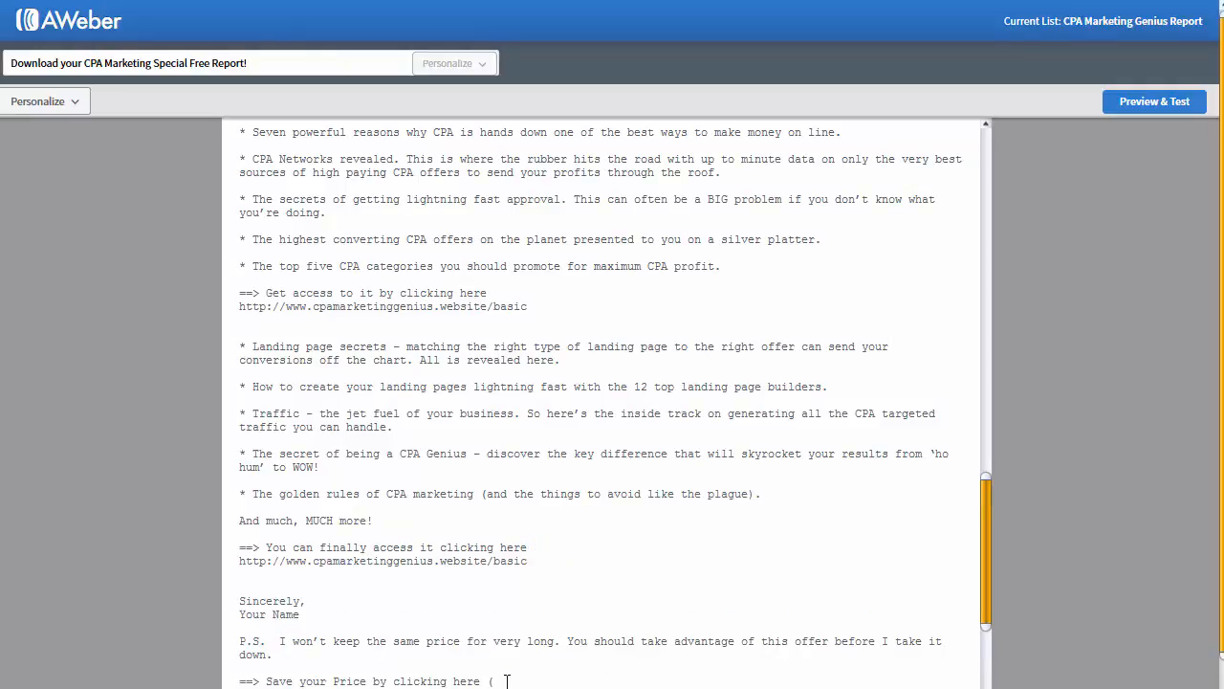
type("http://www.cpamarketinggenius.website/basic")
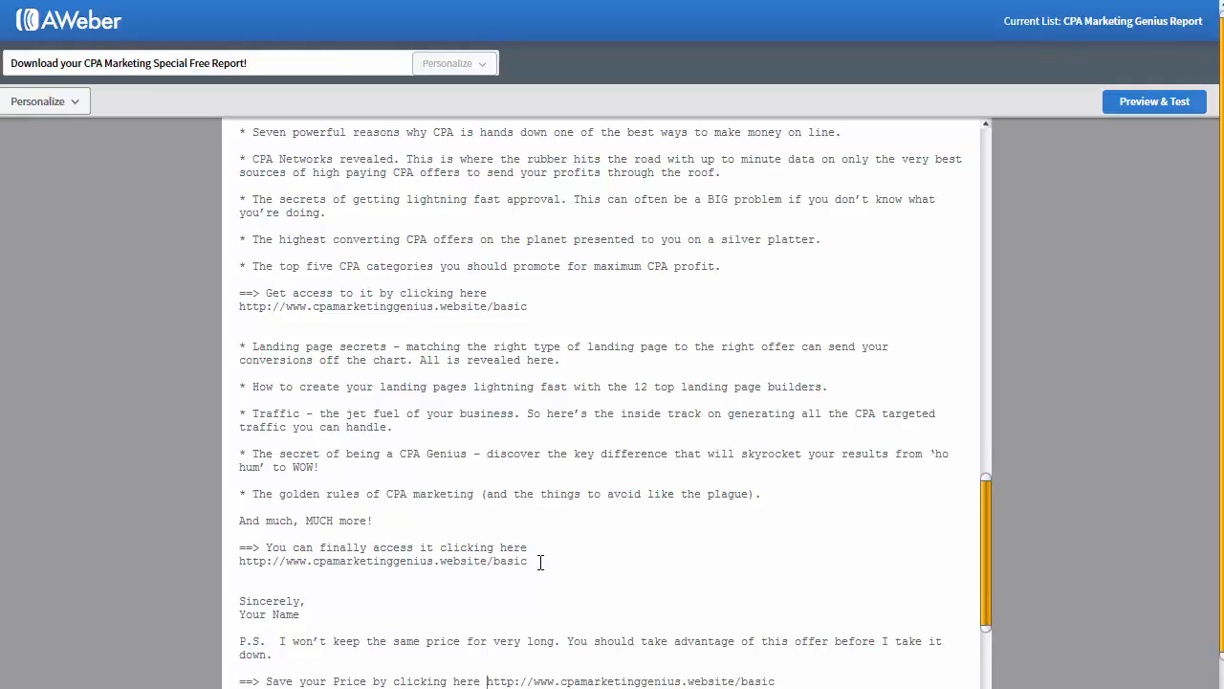
key("Delete")
Step: Rejoin the Get access URL onto its line and add a blank line after it
left_click_drag(535, 551, 839, 547)
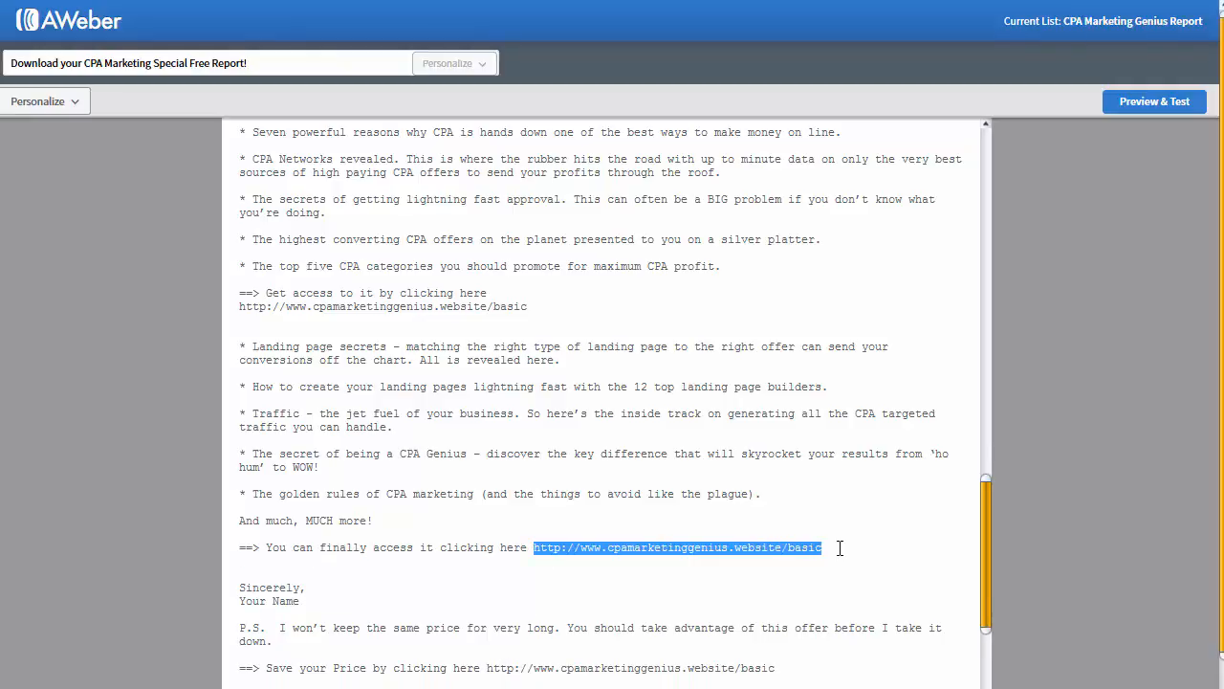
triple_click(532, 306)
key("ctrl+c")
left_click(534, 306)
key("Return")
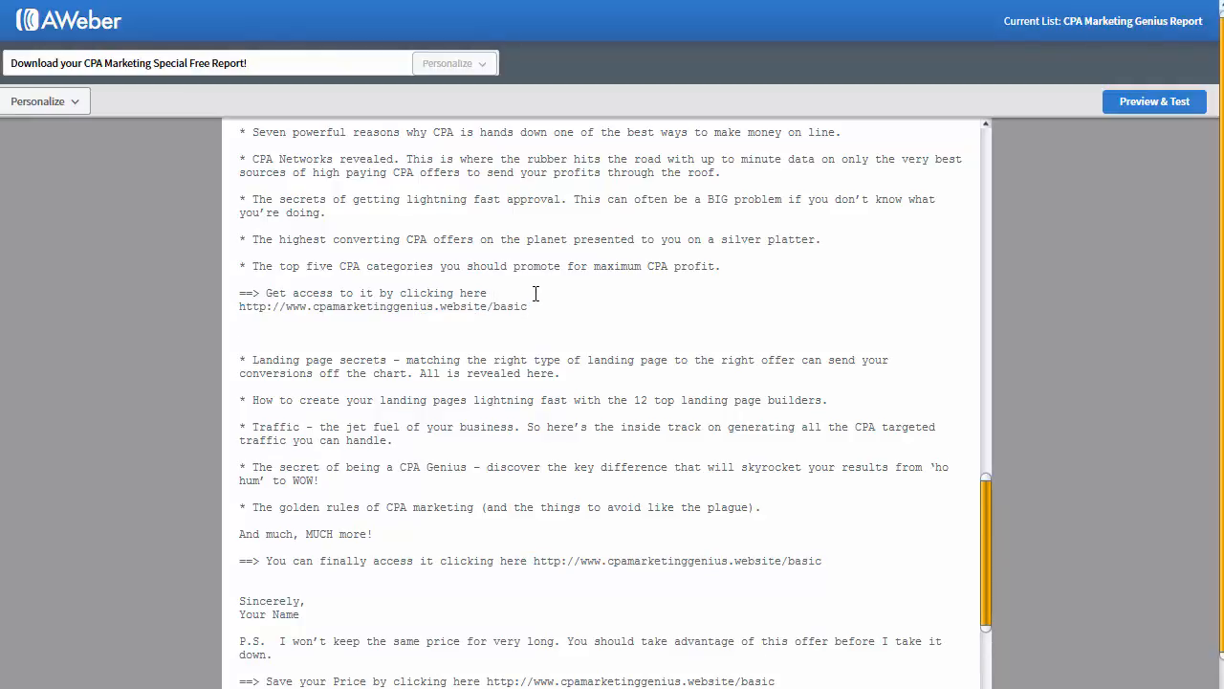
left_click(536, 293)
key("Delete")
Step: Put the basic URL on the claim your gifts line in place of its placeholder
scroll(541, 306, "up", 5)
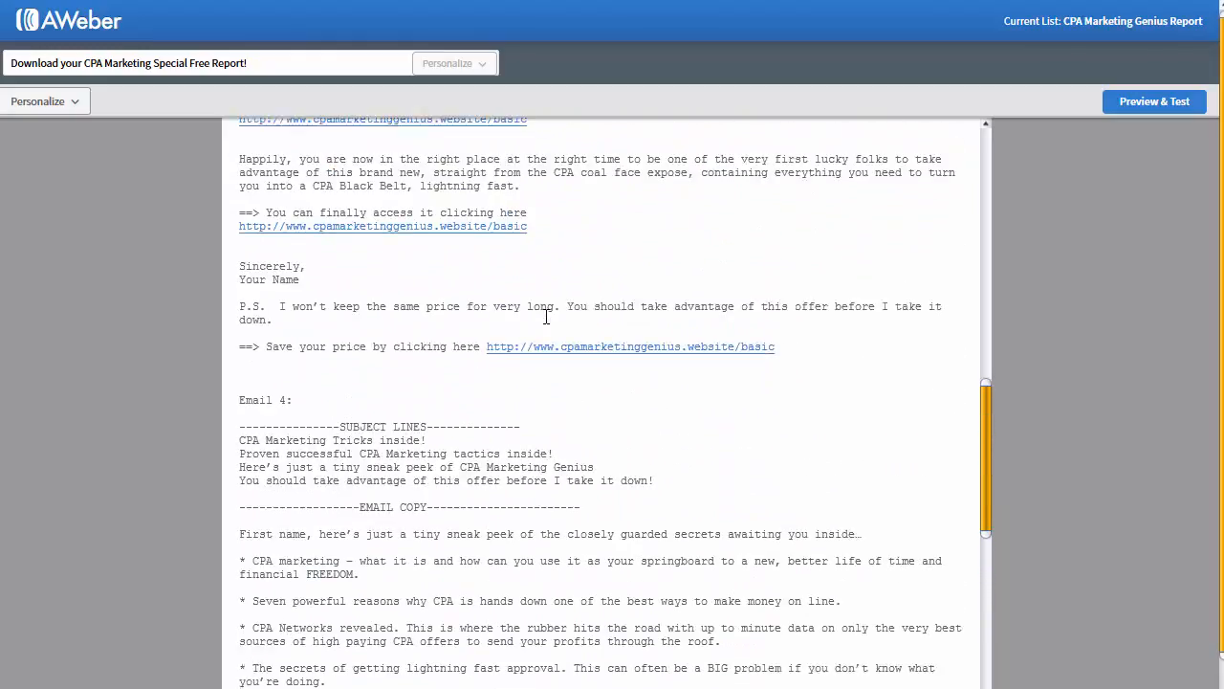
scroll(550, 345, "down", 10)
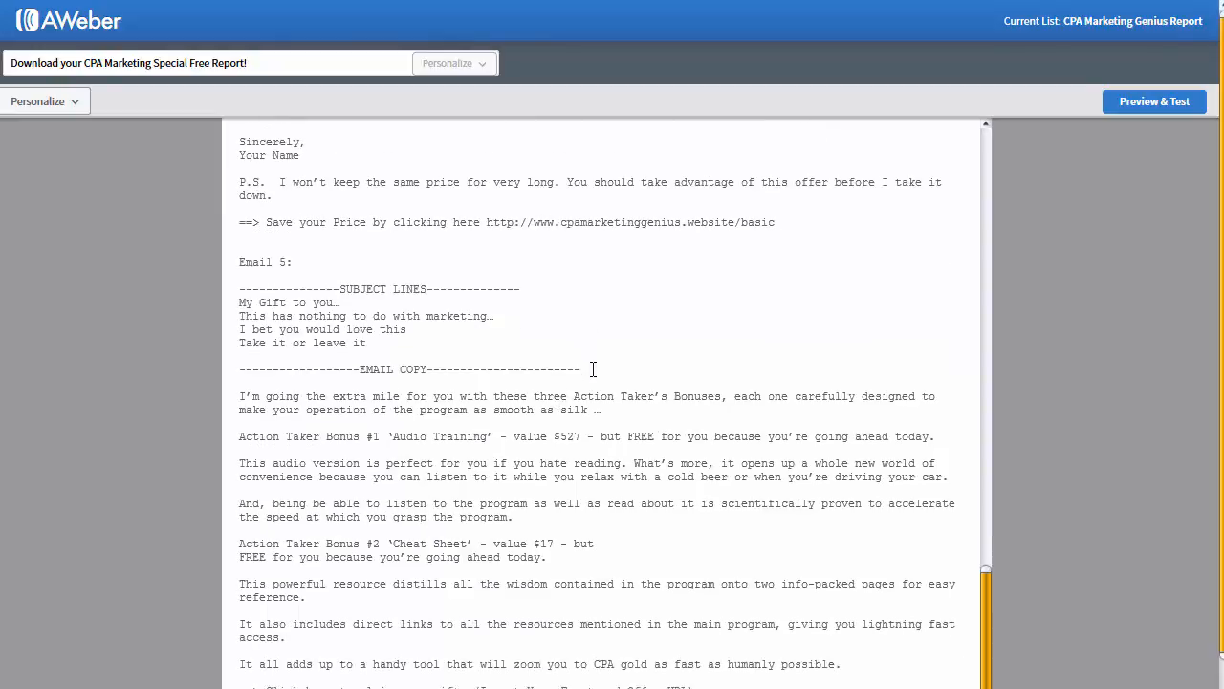
scroll(593, 364, "down", 5)
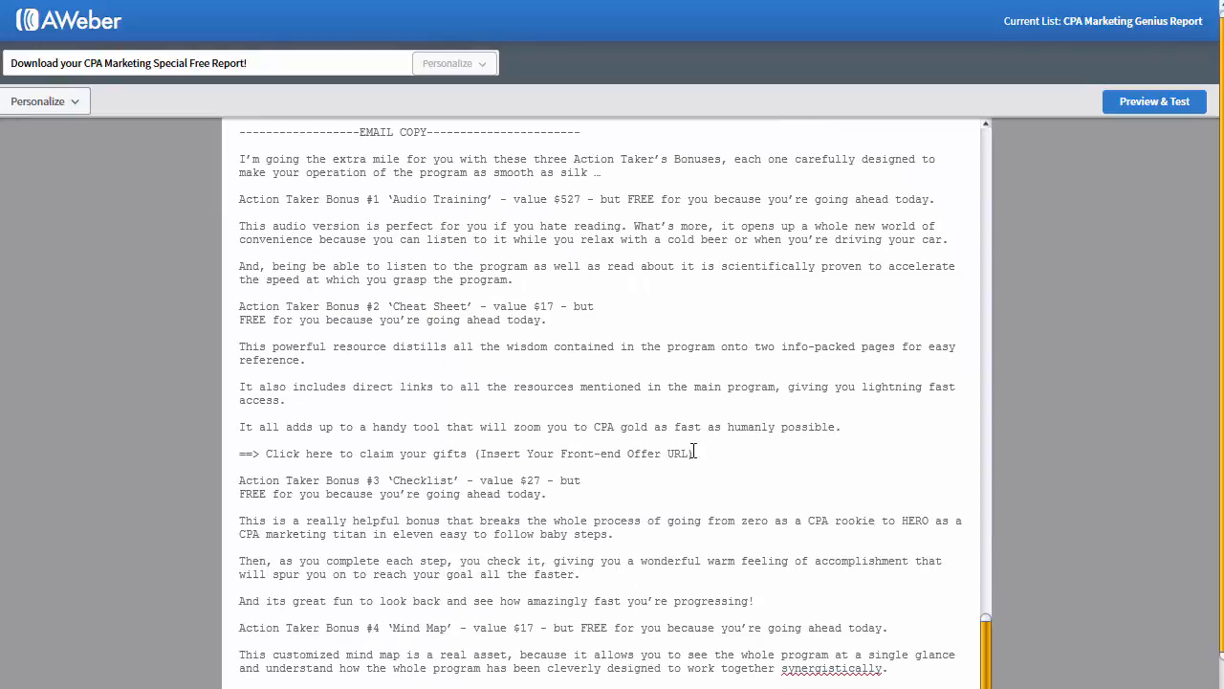
mouse_move(711, 451)
left_mouse_down()
mouse_move(479, 454)
mouse_move(702, 454)
left_mouse_up()
key("ctrl+v")
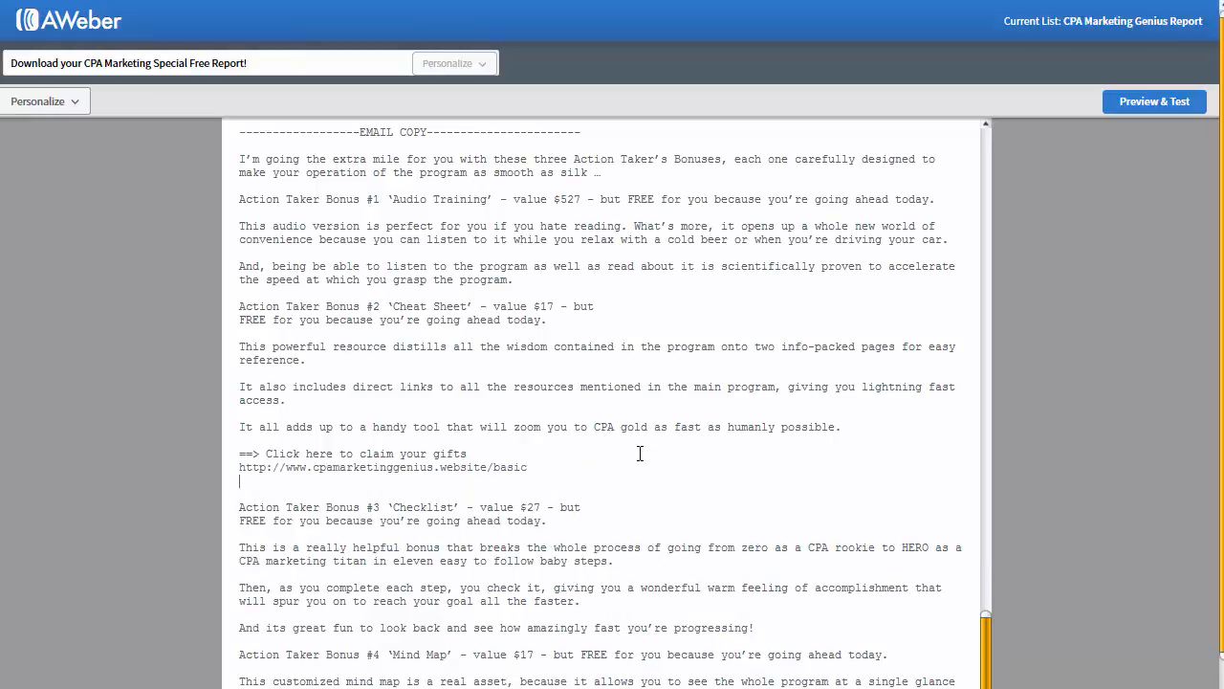
key("BackSpace")
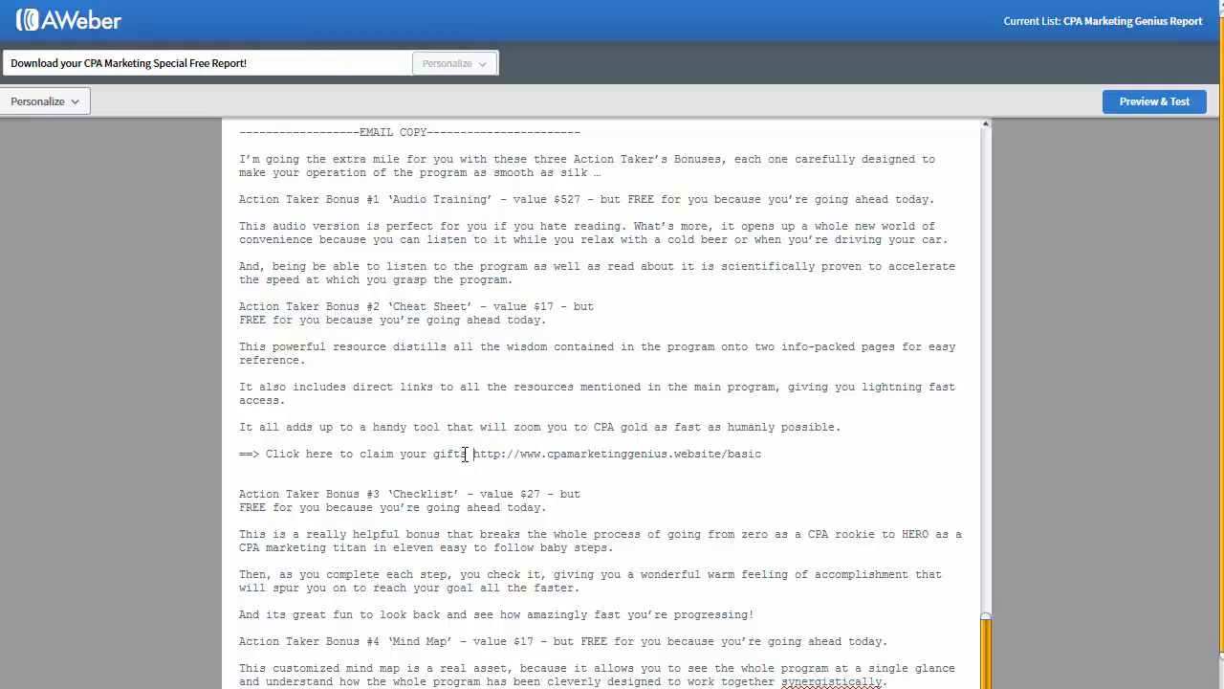
left_click_drag(470, 453, 268, 454)
left_click(589, 481)
scroll(588, 481, "down", 5)
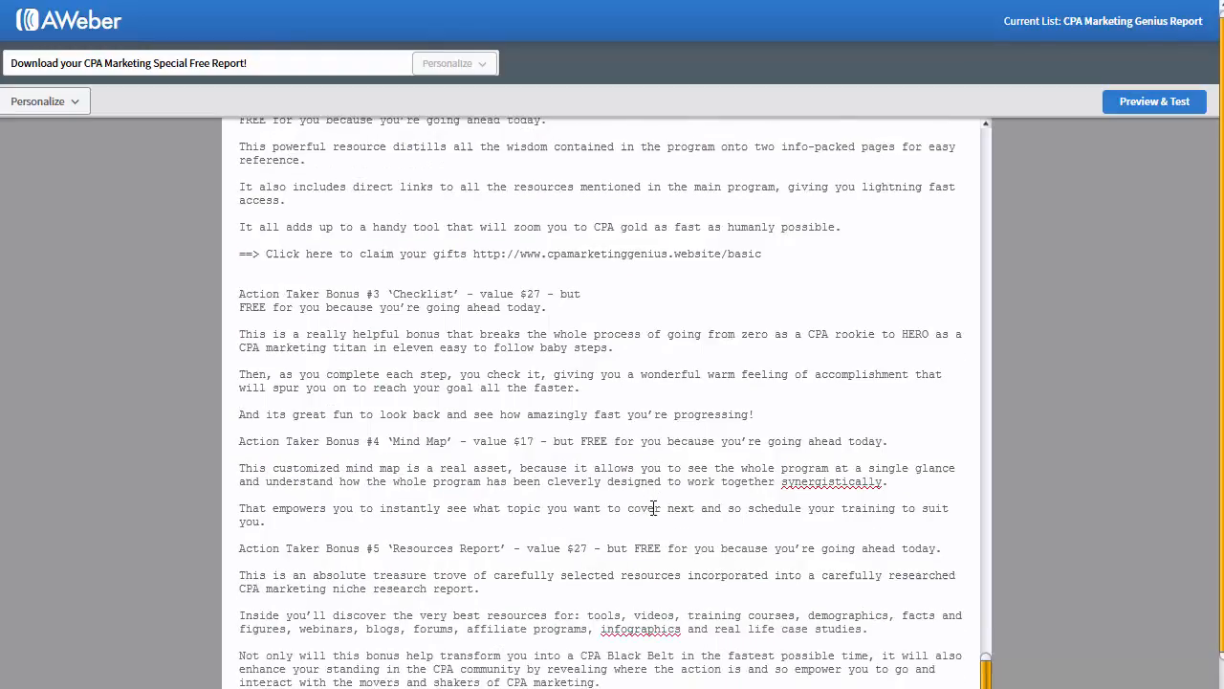
Step: Replace the second gifts and save your bonuses placeholders with the basic URL, joining each line
mouse_move(695, 467)
left_mouse_down()
mouse_move(479, 471)
mouse_move(711, 469)
left_mouse_up()
key("ctrl+v")
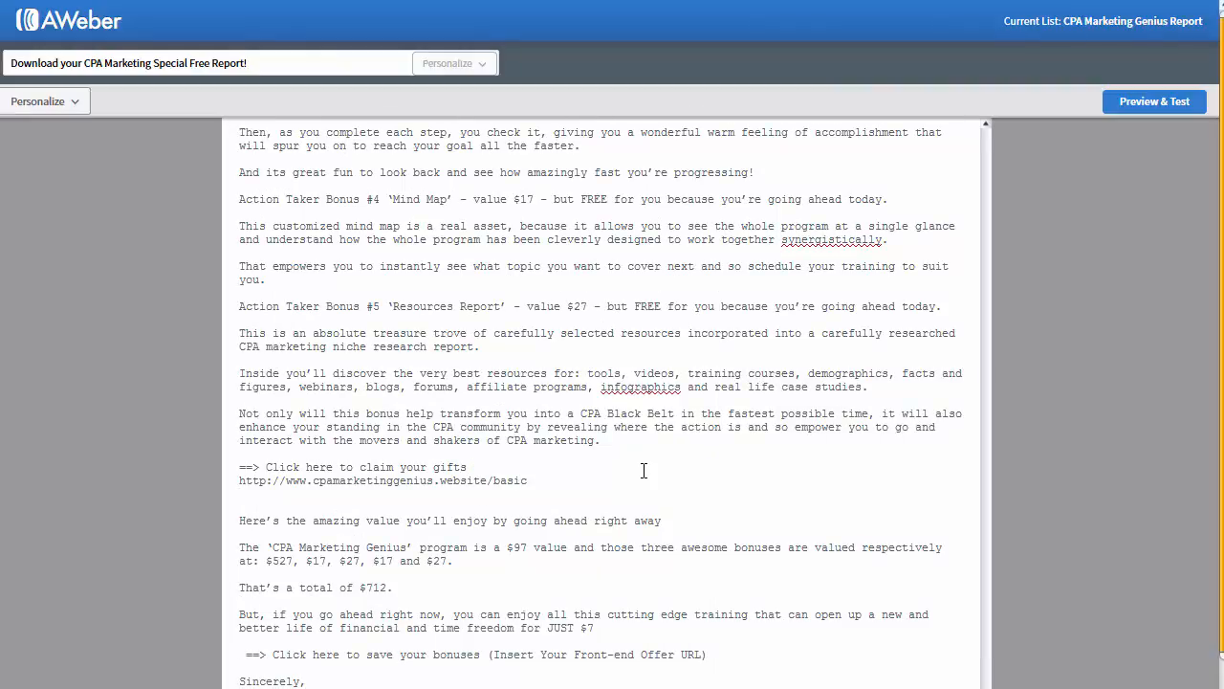
key("Delete")
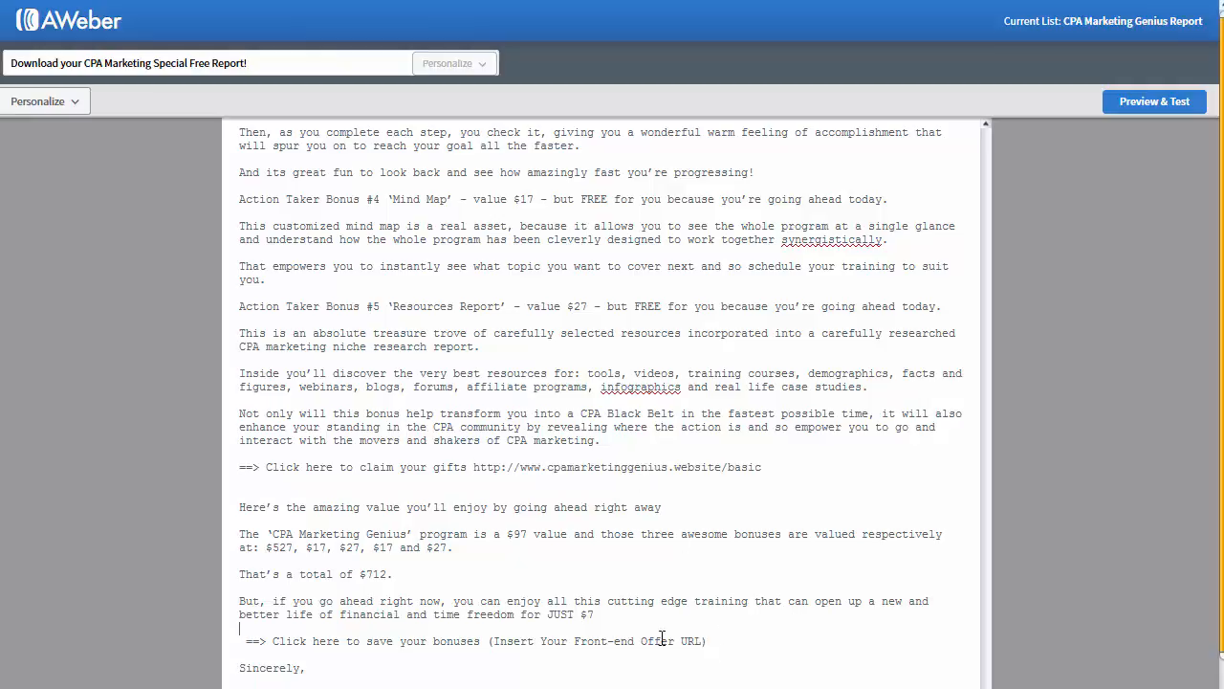
left_click_drag(662, 638, 631, 635)
left_click_drag(717, 641, 490, 639)
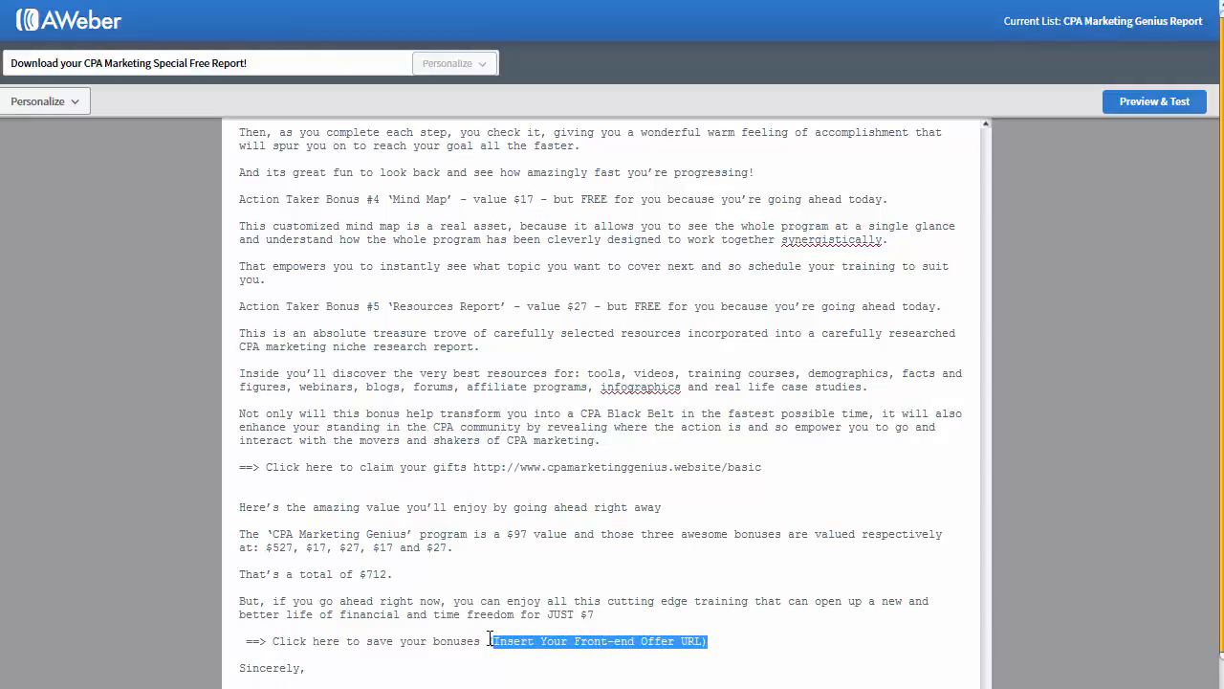
key("ctrl+v")
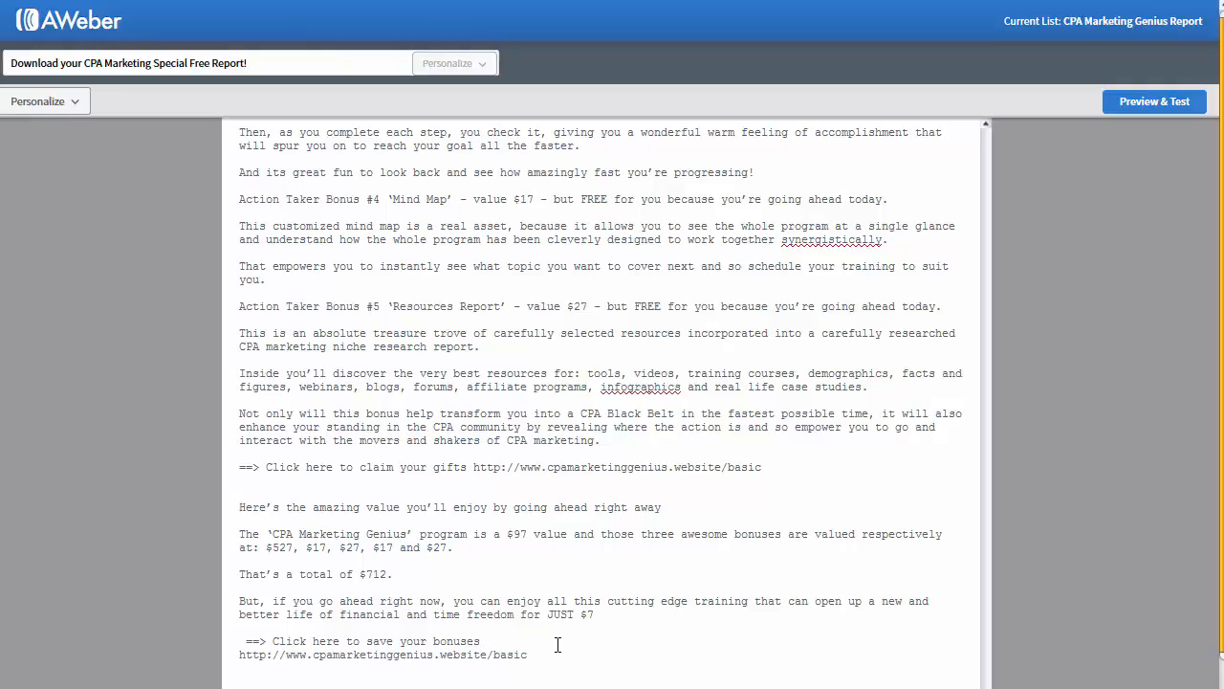
left_click(557, 645)
key("Delete")
scroll(603, 660, "down", 5)
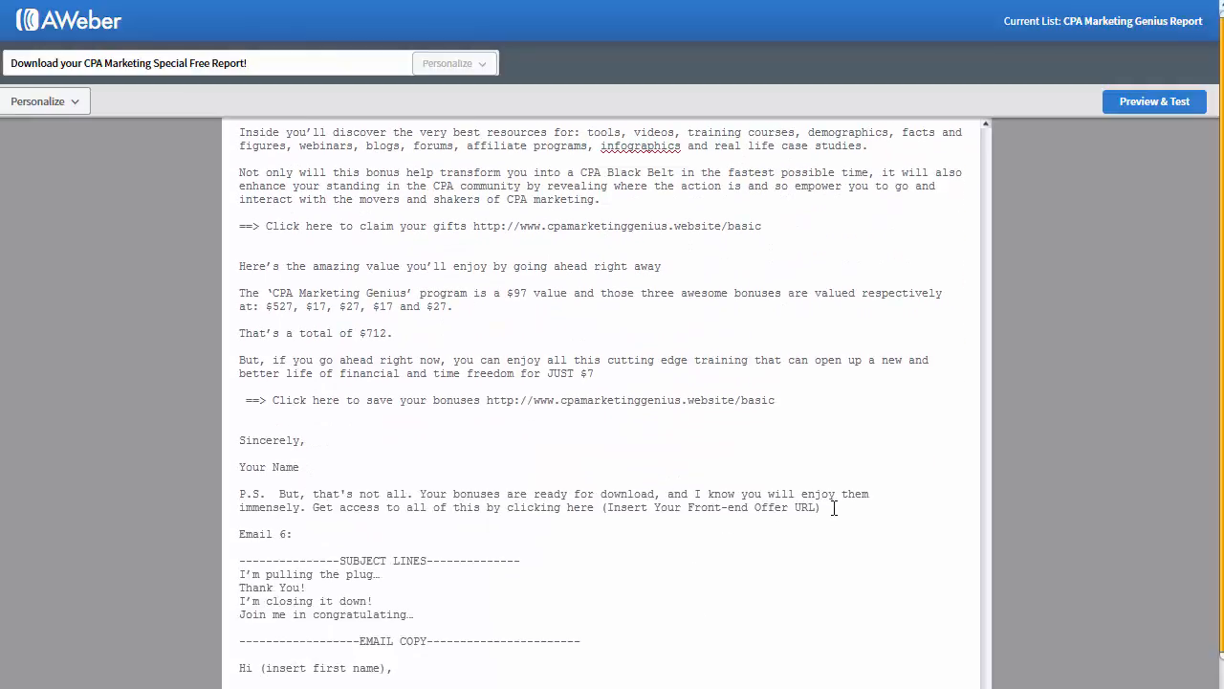
Step: Replace the P.S. placeholder and both Email 6 save-your-spot links with the basic URL
left_click_drag(834, 508, 603, 507)
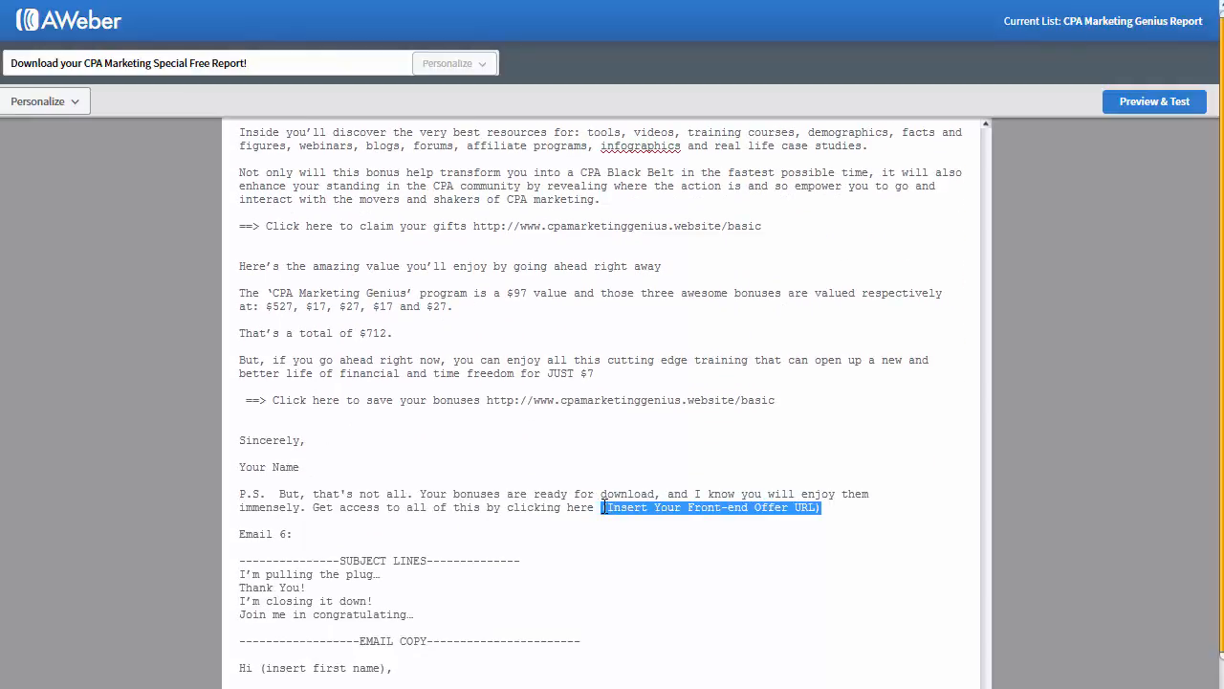
type("http://www.cpamarketinggenius.website/basic")
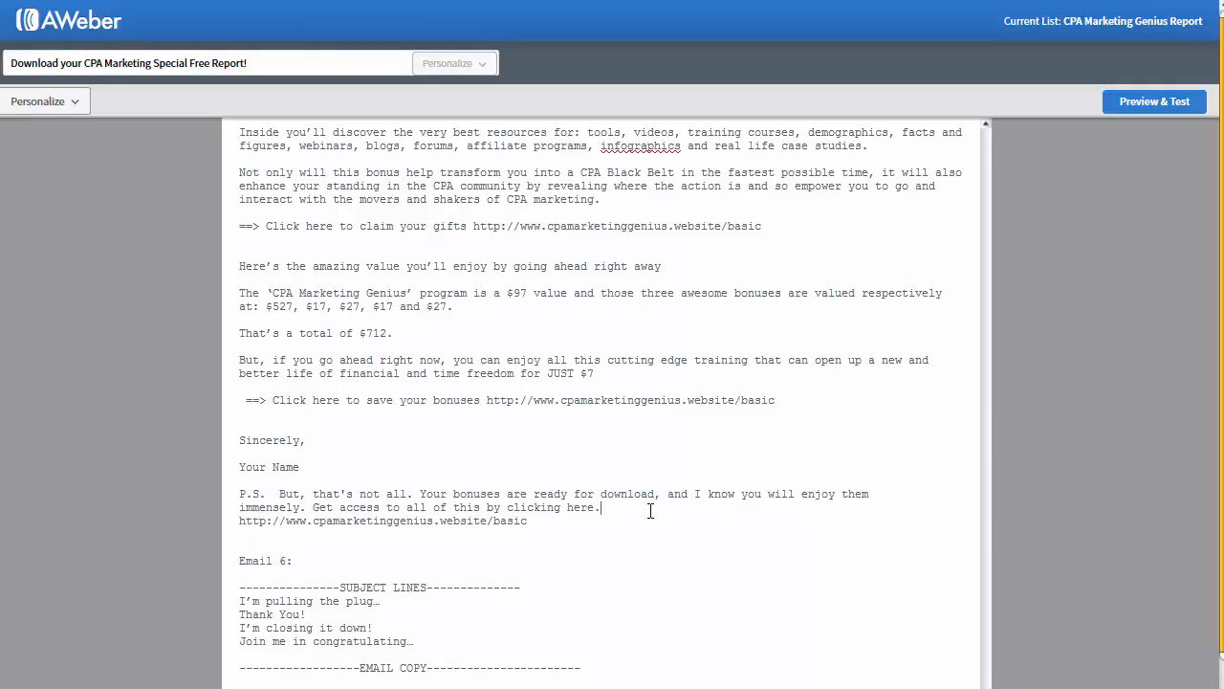
key("Return")
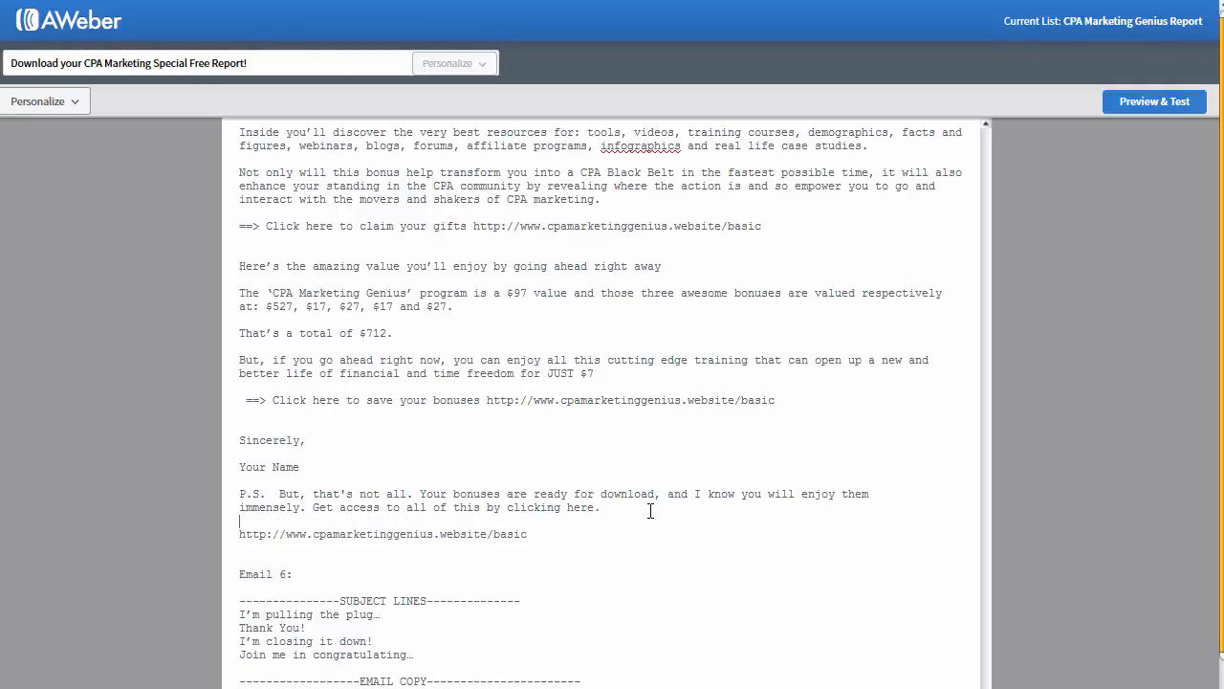
scroll(650, 511, "down", 4)
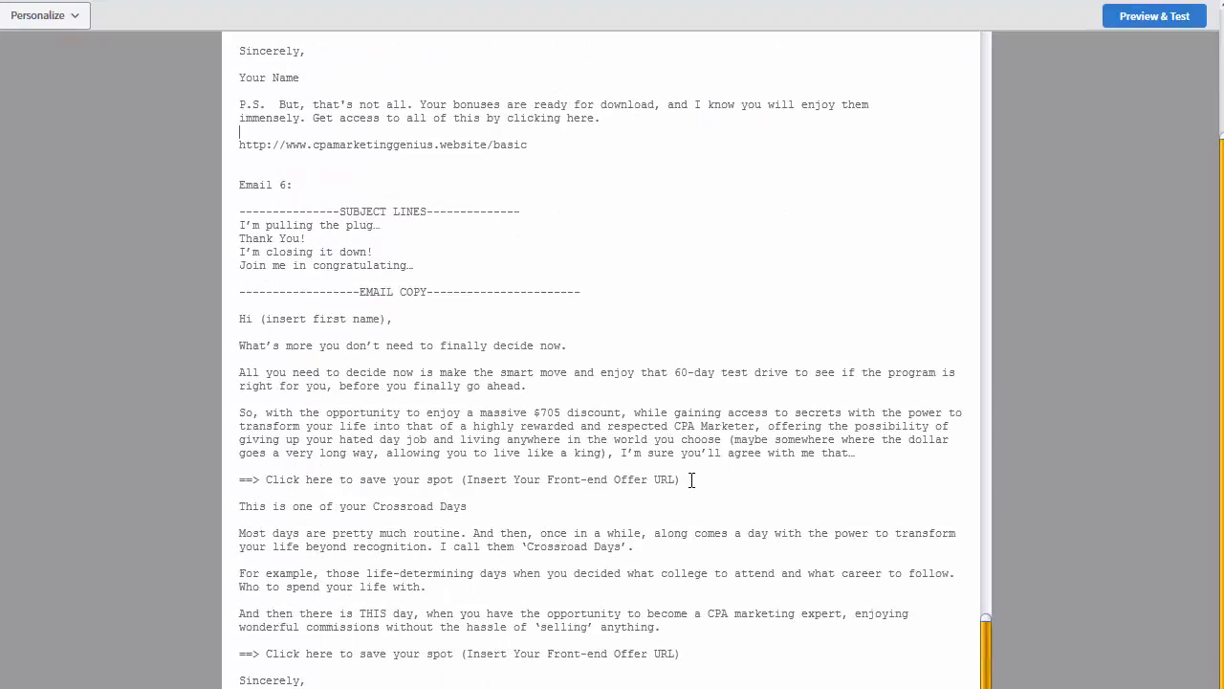
left_click_drag(692, 479, 269, 483)
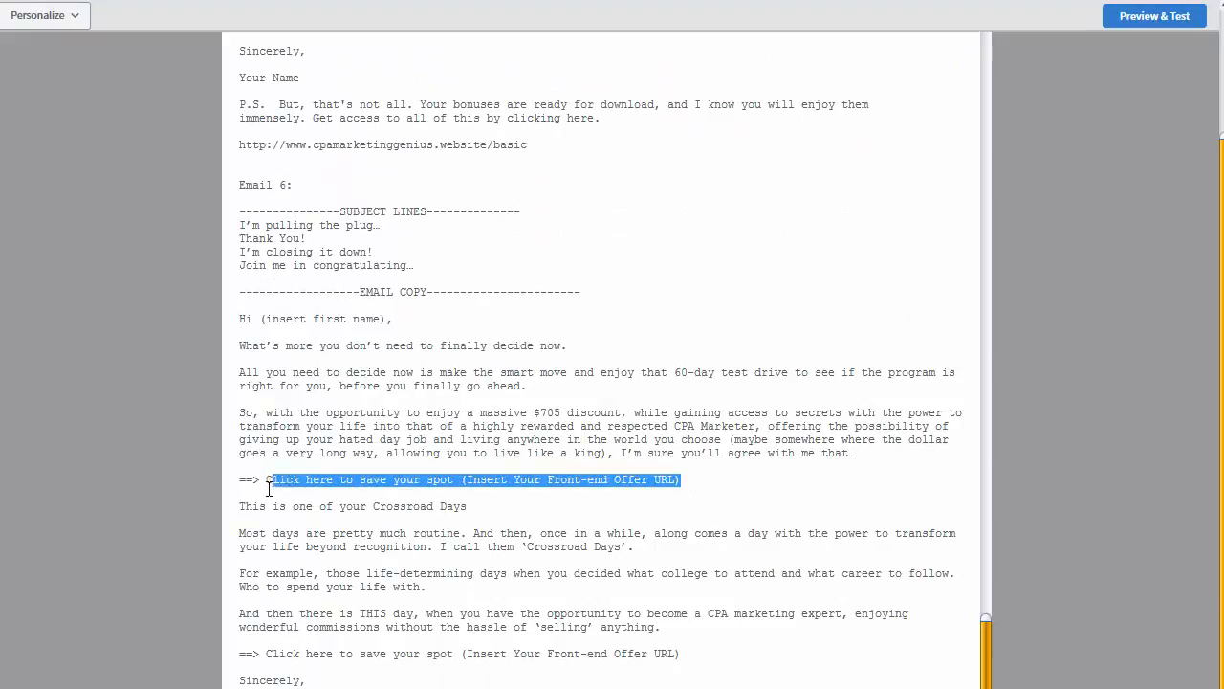
type("http://www.cpamarketinggenius.website/basic")
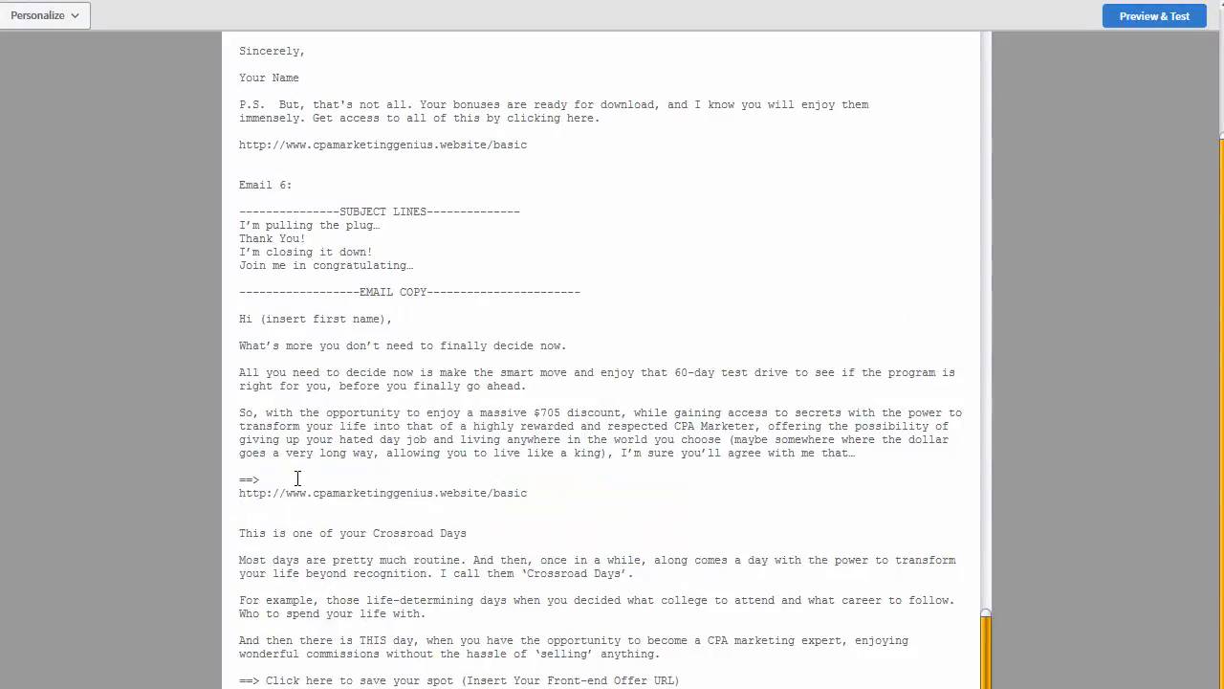
key("Delete")
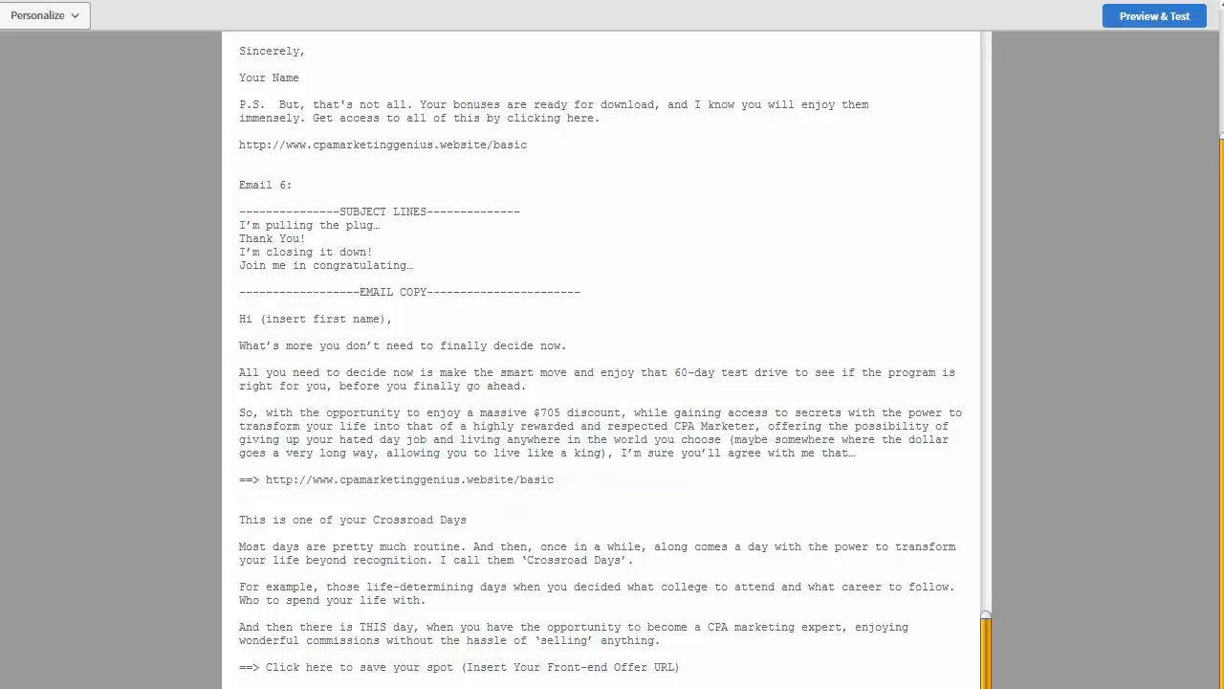
left_click_drag(265, 664, 759, 667)
type("http://www.cpamarketinggenius.website/basic")
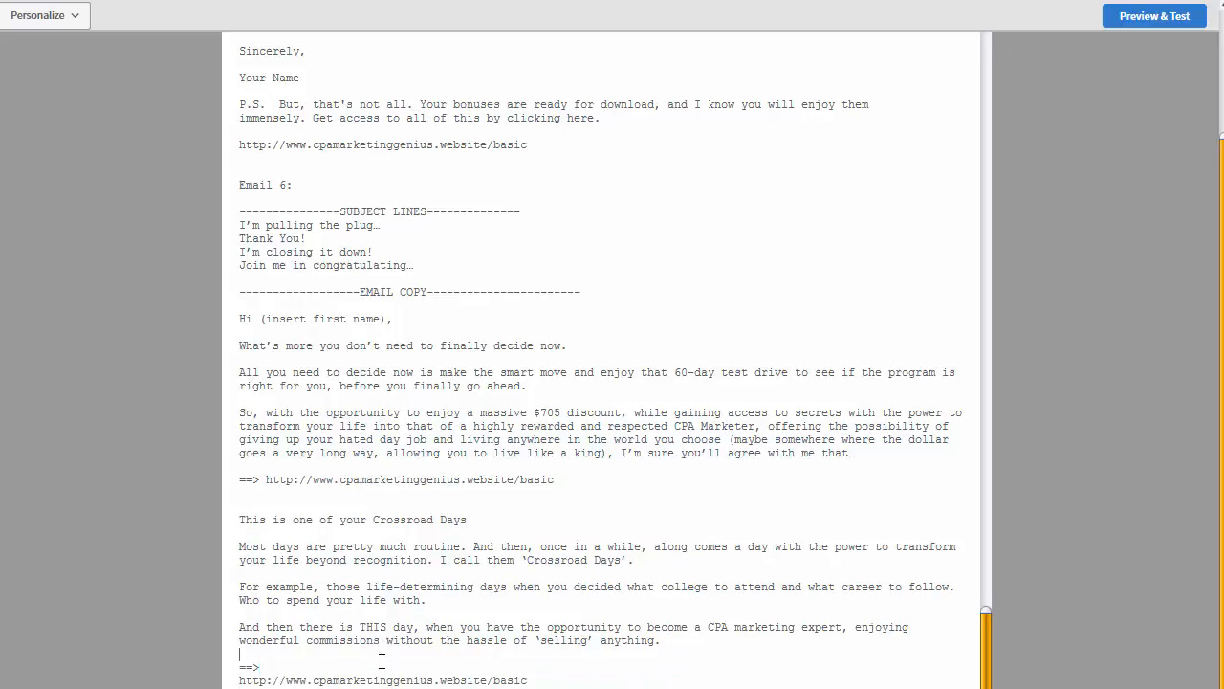
key("BackSpace")
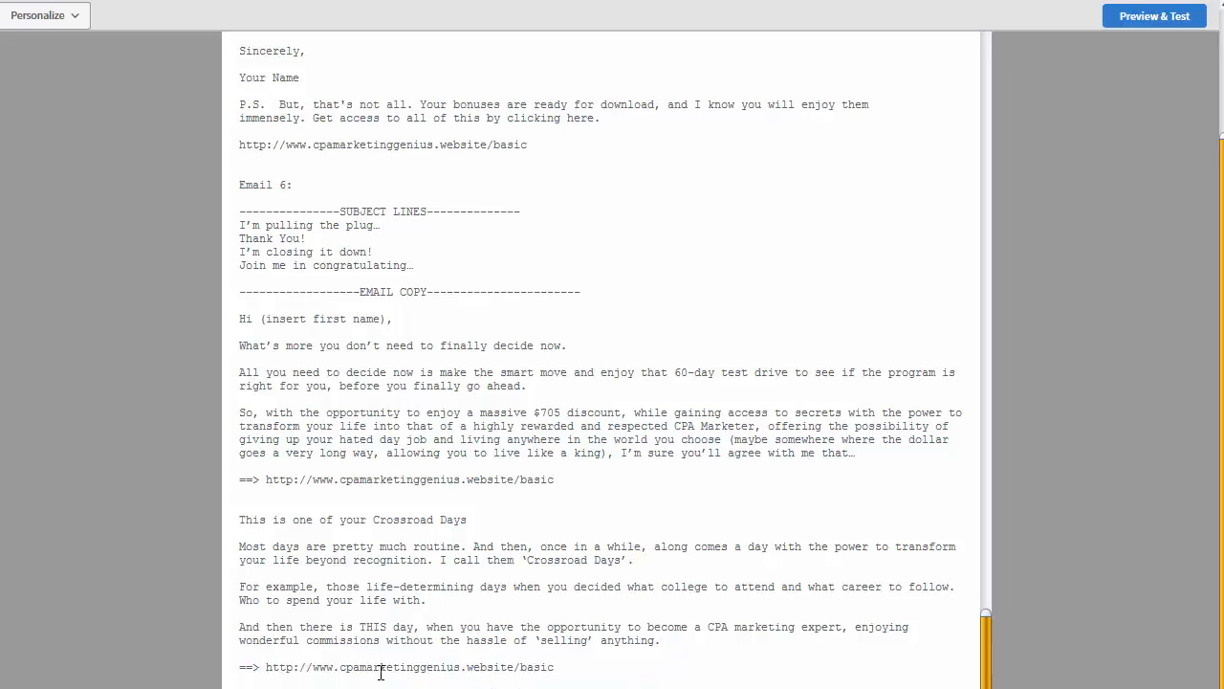
scroll(459, 676, "down", 1)
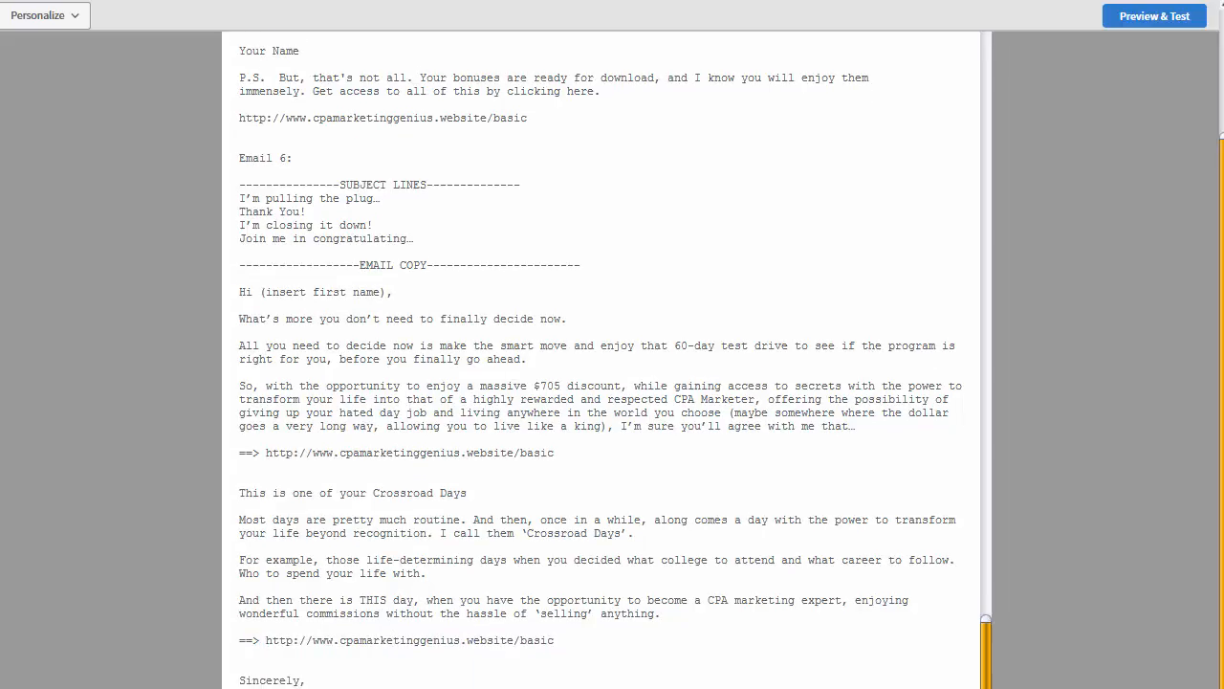
scroll(615, 361, "down", 1)
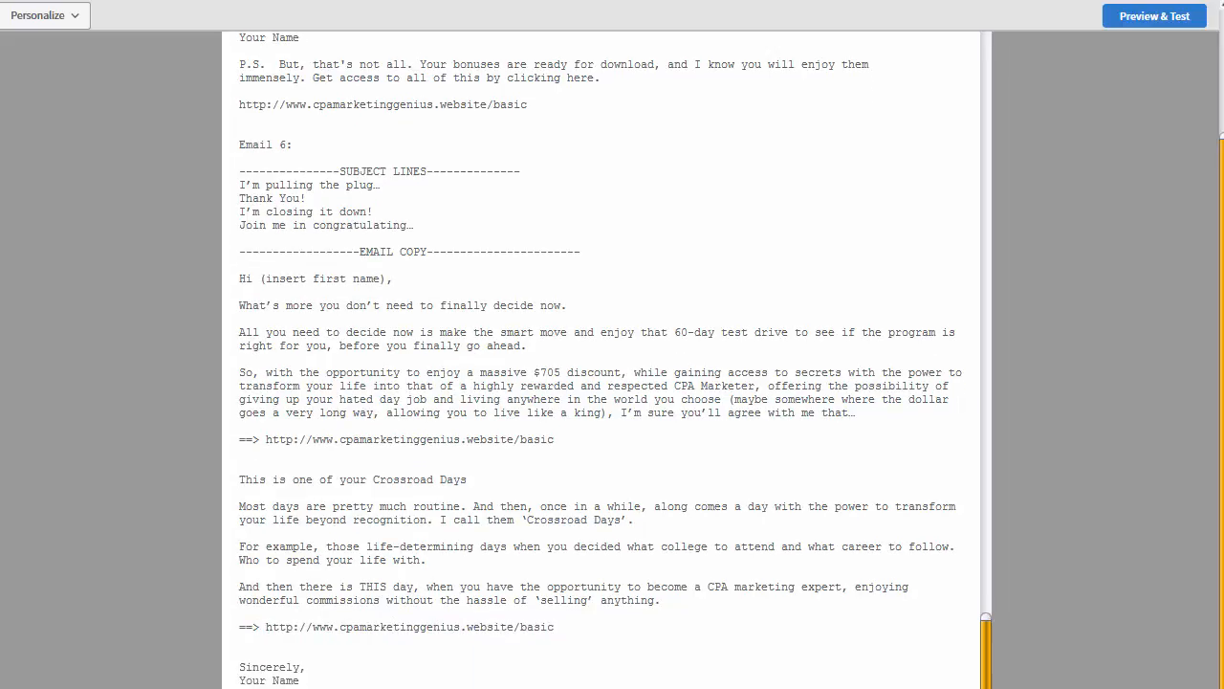
Step: Check the Sincerely, Your Name sign-off and return to Email 1's greeting
double_click(253, 680)
left_click(291, 680)
left_click_drag(307, 680, 221, 676)
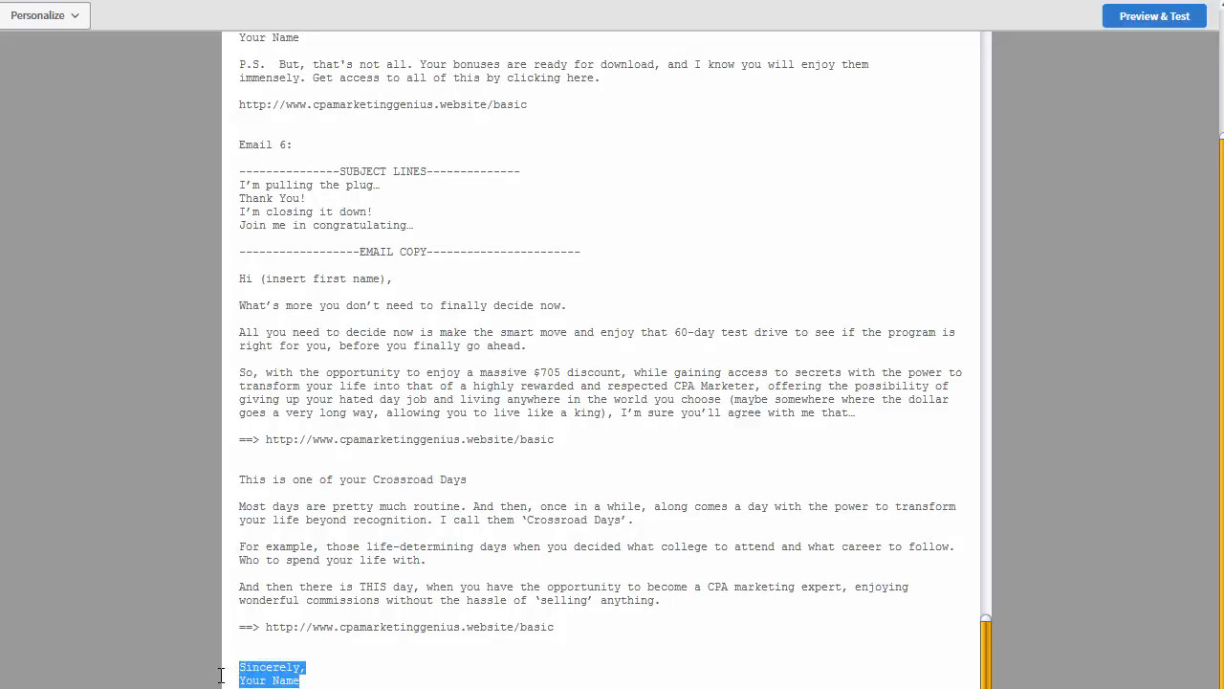
left_click(311, 656)
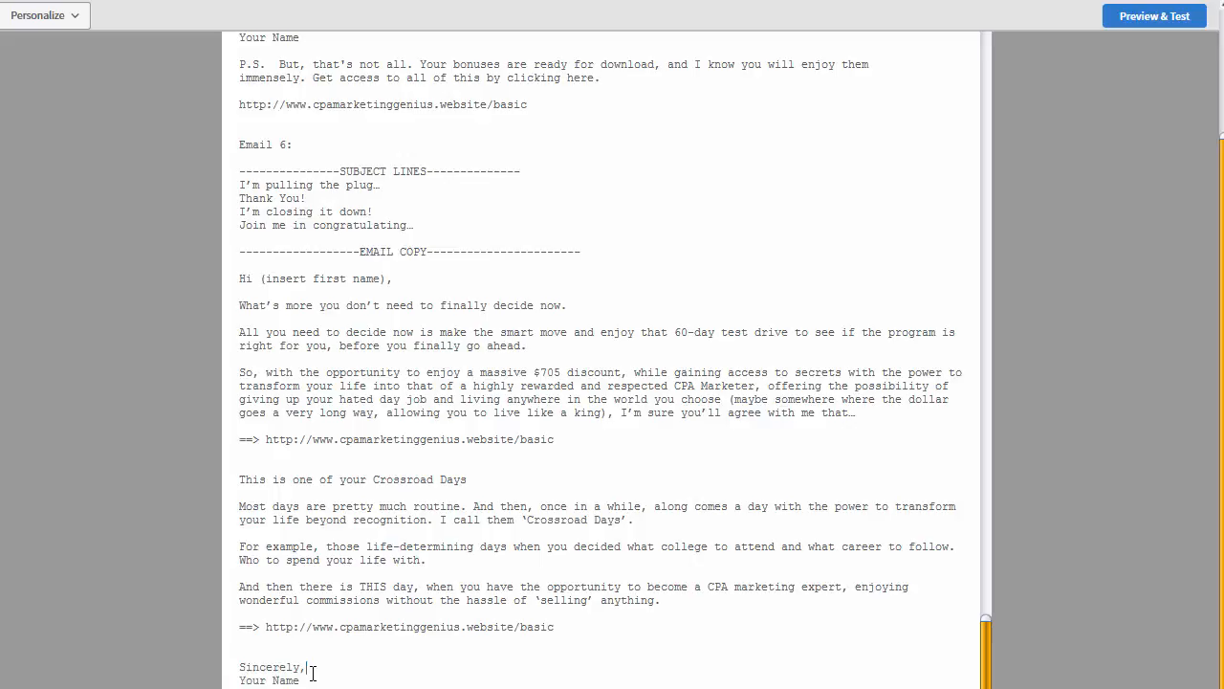
scroll(320, 665, "up", 5)
scroll(328, 662, "up", 18)
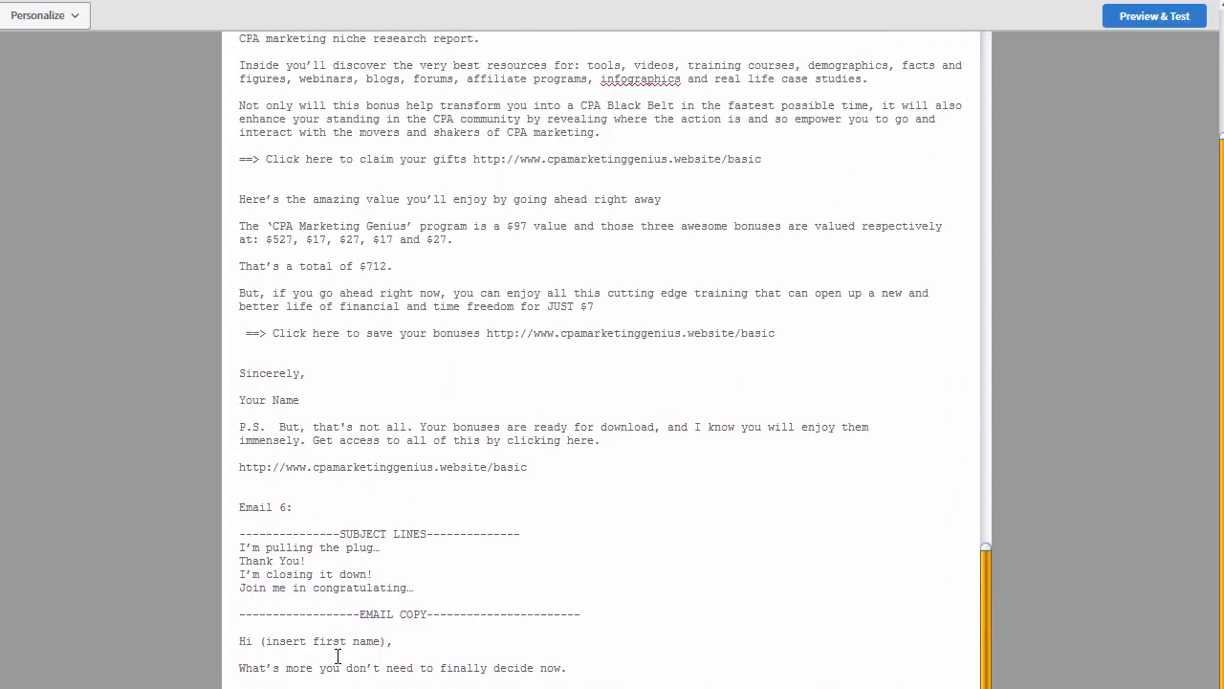
scroll(341, 555, "up", 20)
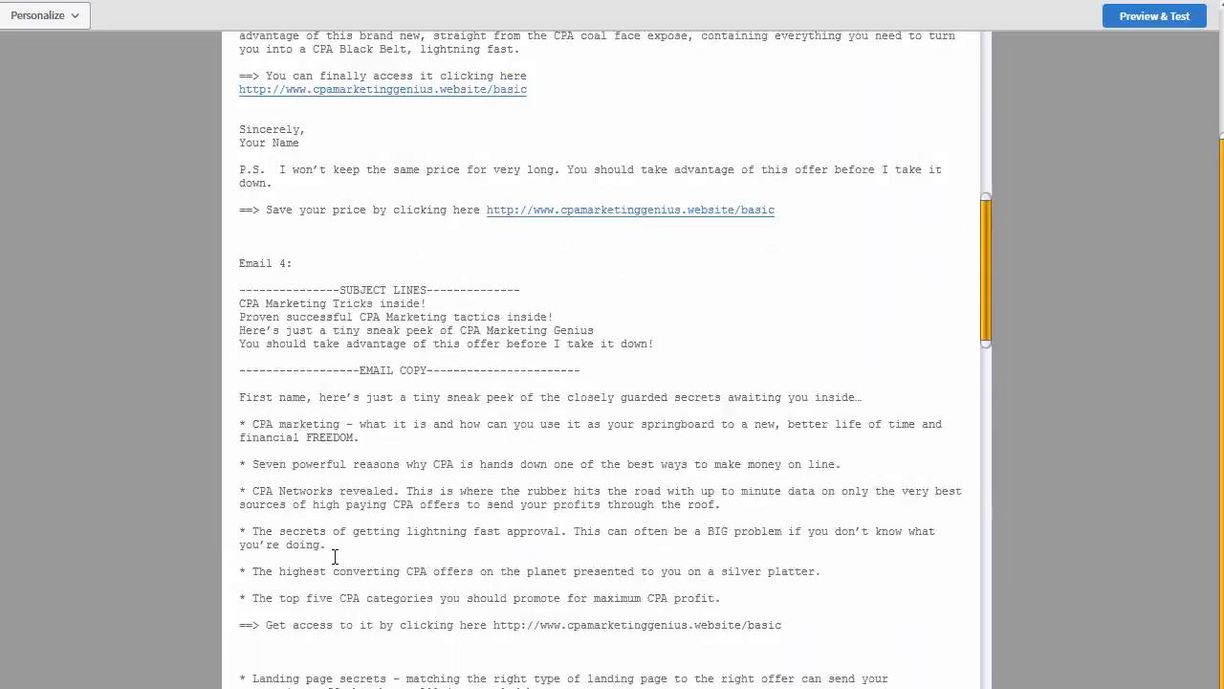
scroll(315, 285, "up", 3)
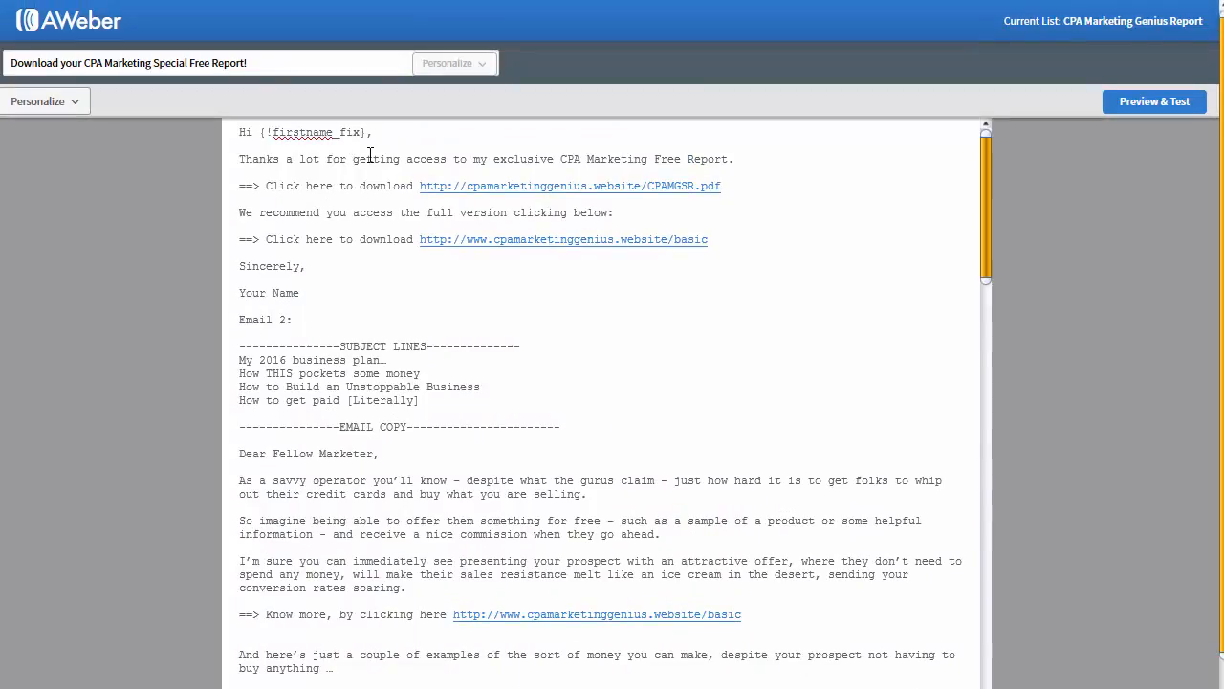
Step: Copy {!firstname_fix} from Email 1 and make Email 6's greeting read 'Hi {!firstname_fix},'
left_click_drag(368, 133, 259, 138)
key("ctrl+c")
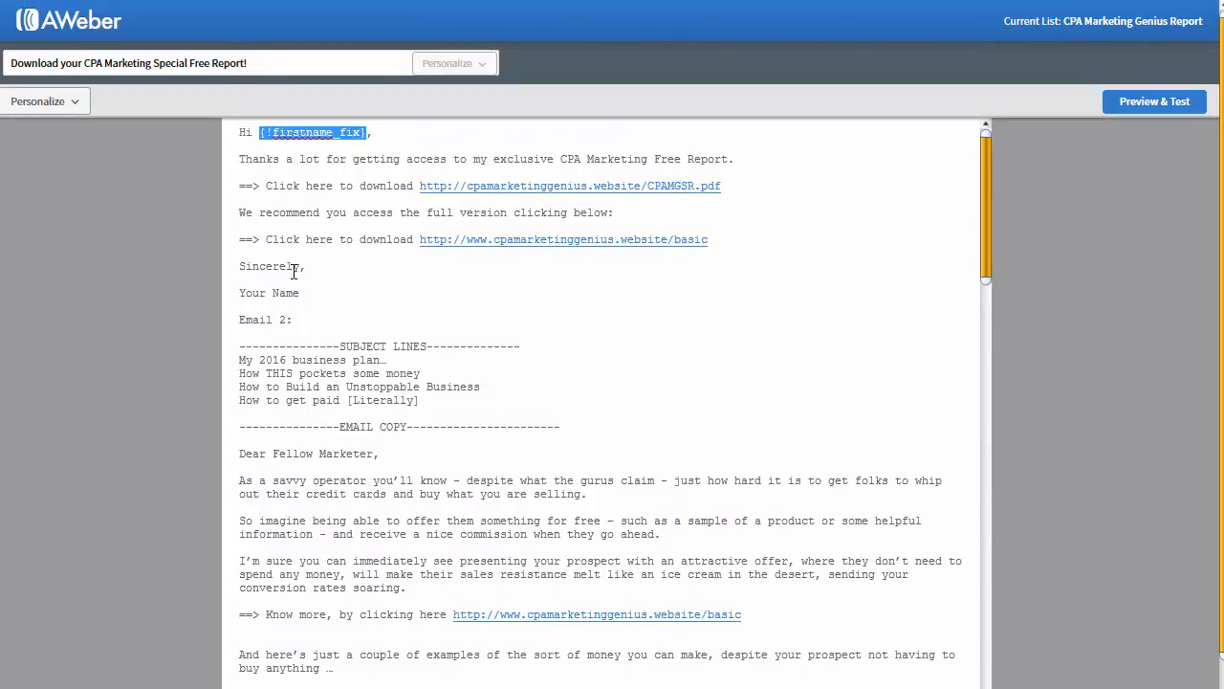
scroll(401, 374, "down", 10)
scroll(399, 400, "down", 20)
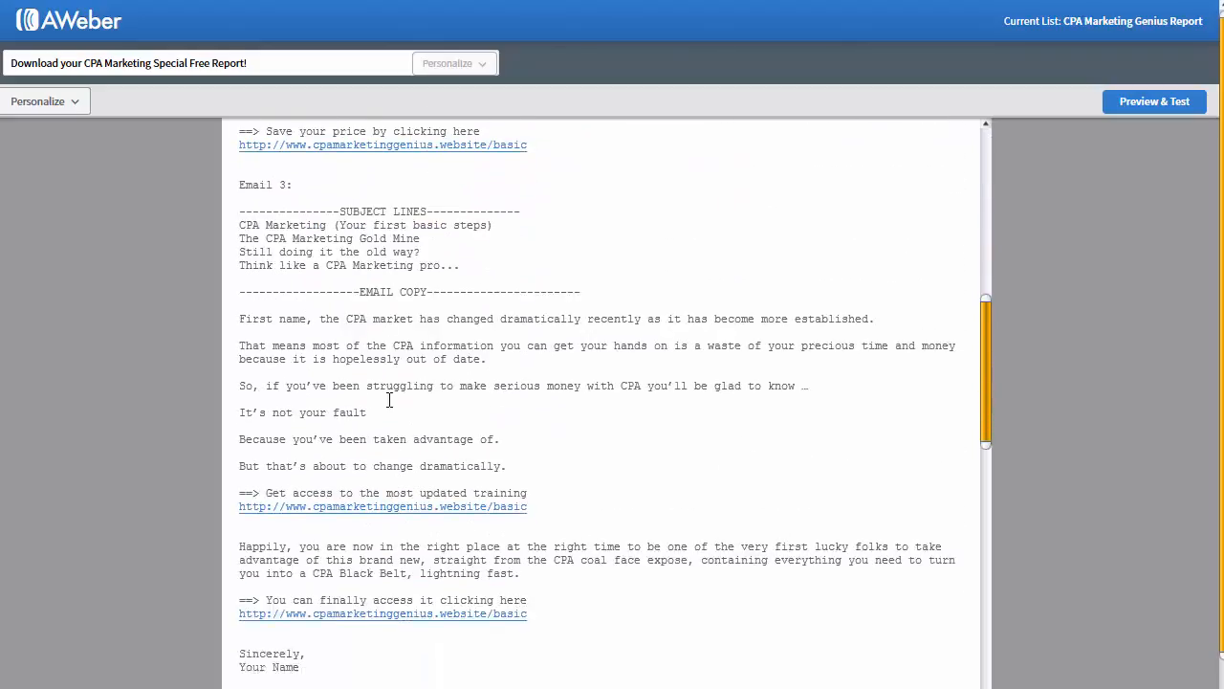
scroll(378, 395, "down", 18)
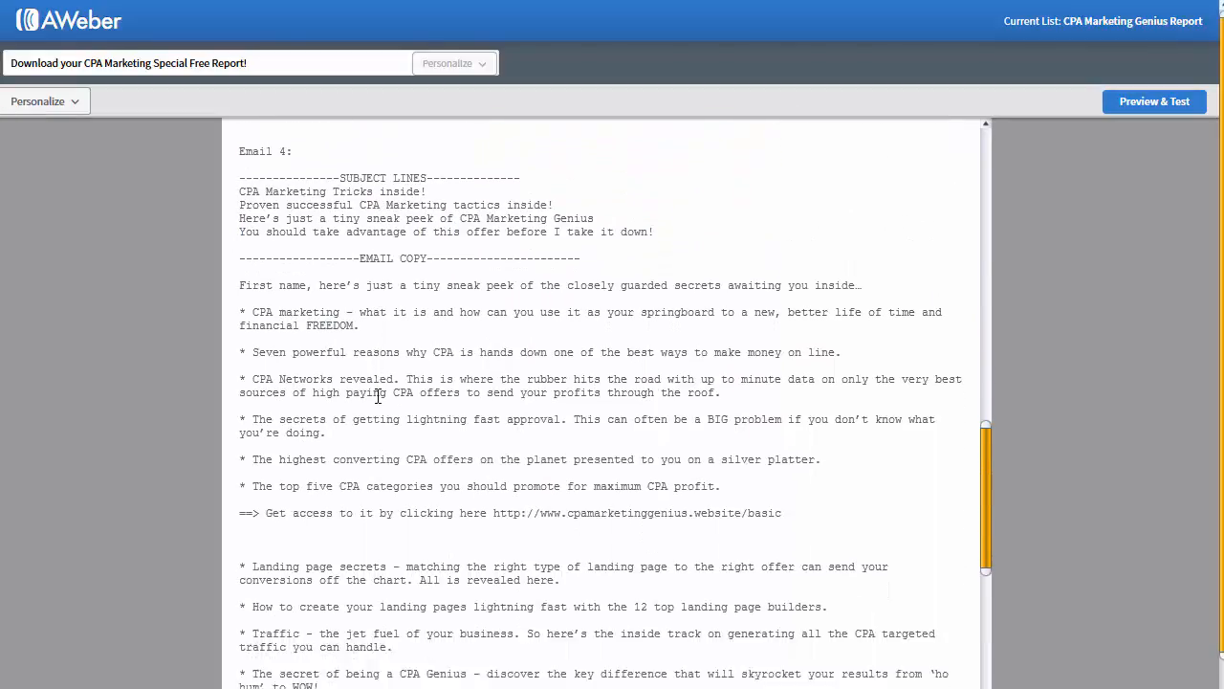
scroll(378, 395, "down", 10)
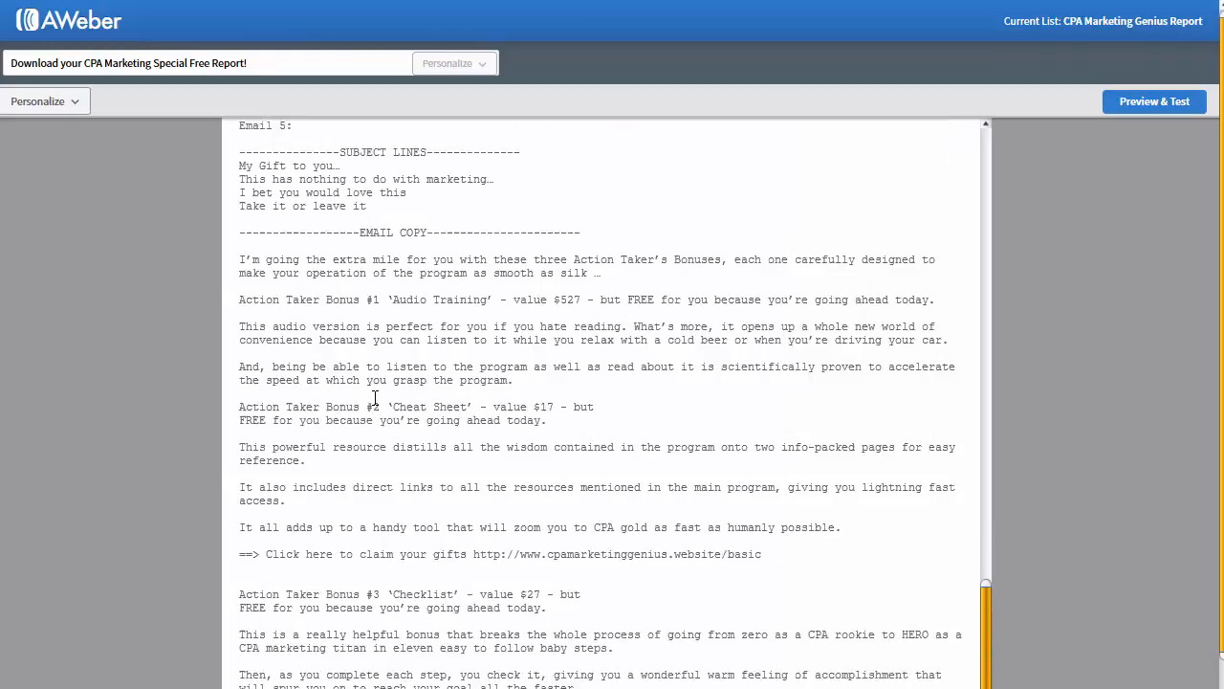
scroll(528, 329, "down", 12)
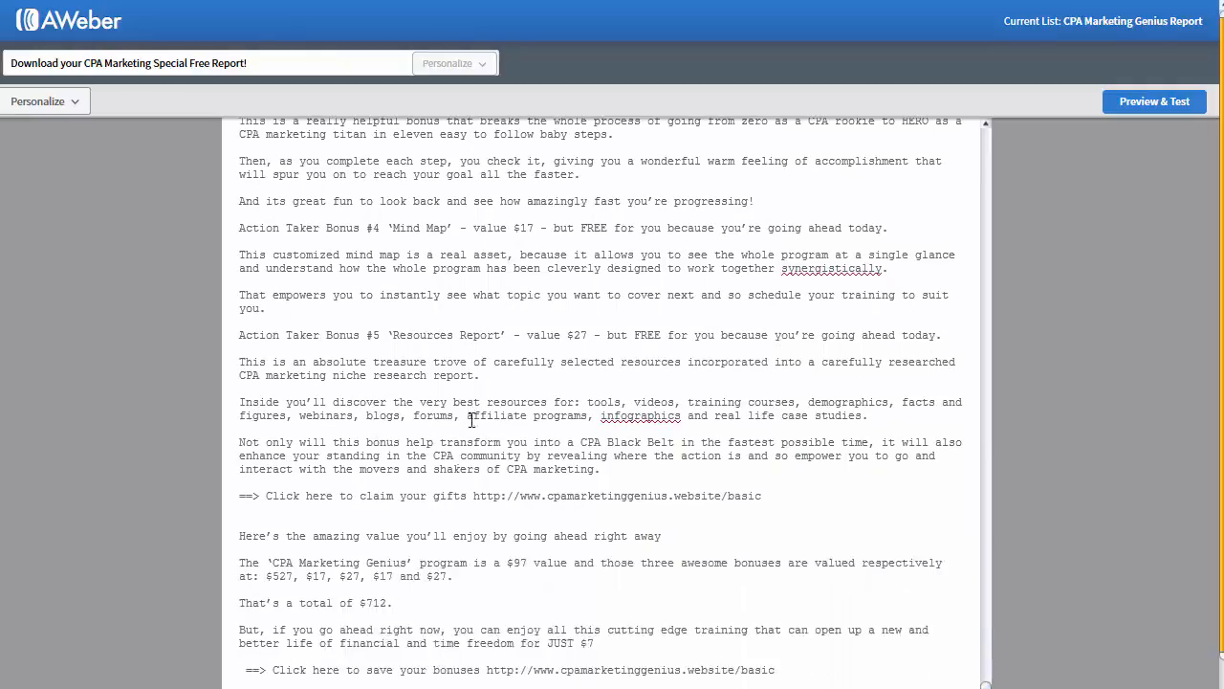
scroll(326, 521, "down", 2)
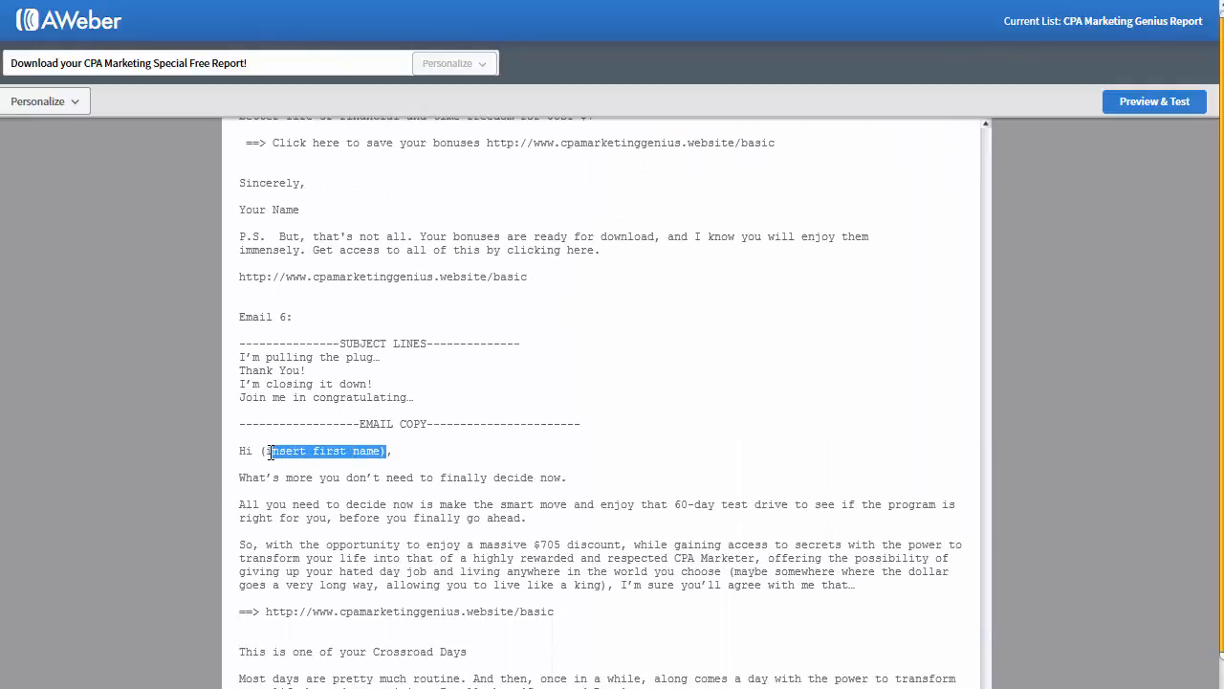
key("ctrl+v")
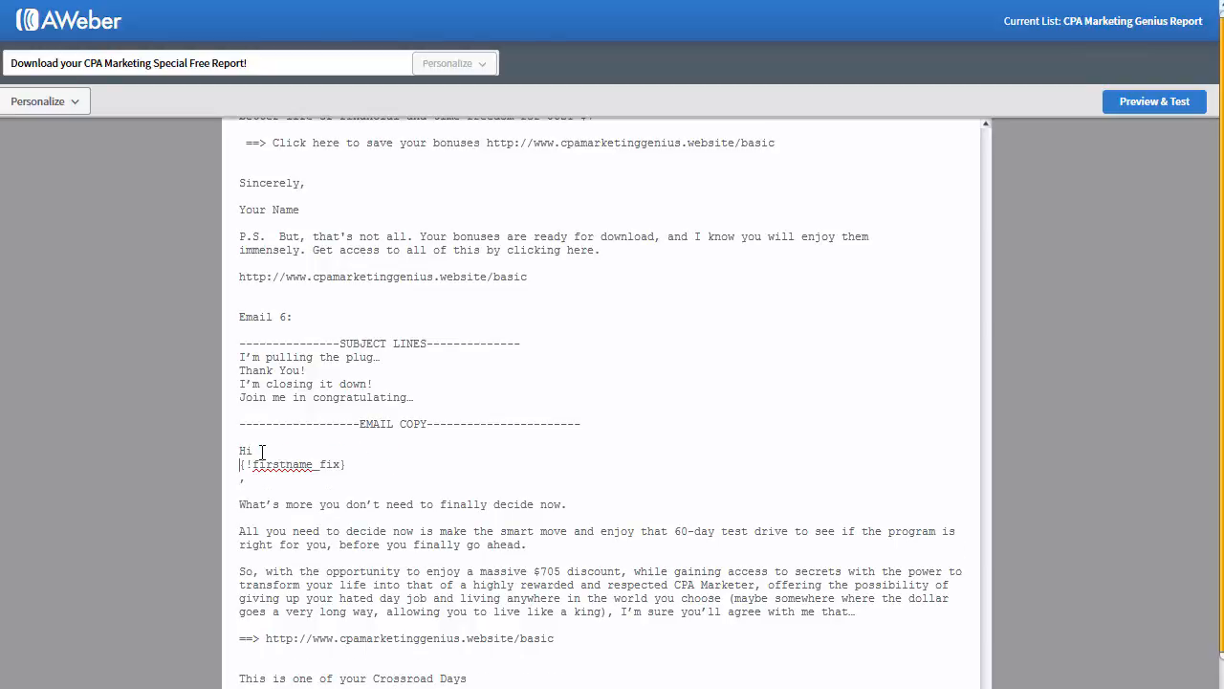
key("BackSpace")
key("BackSpace")
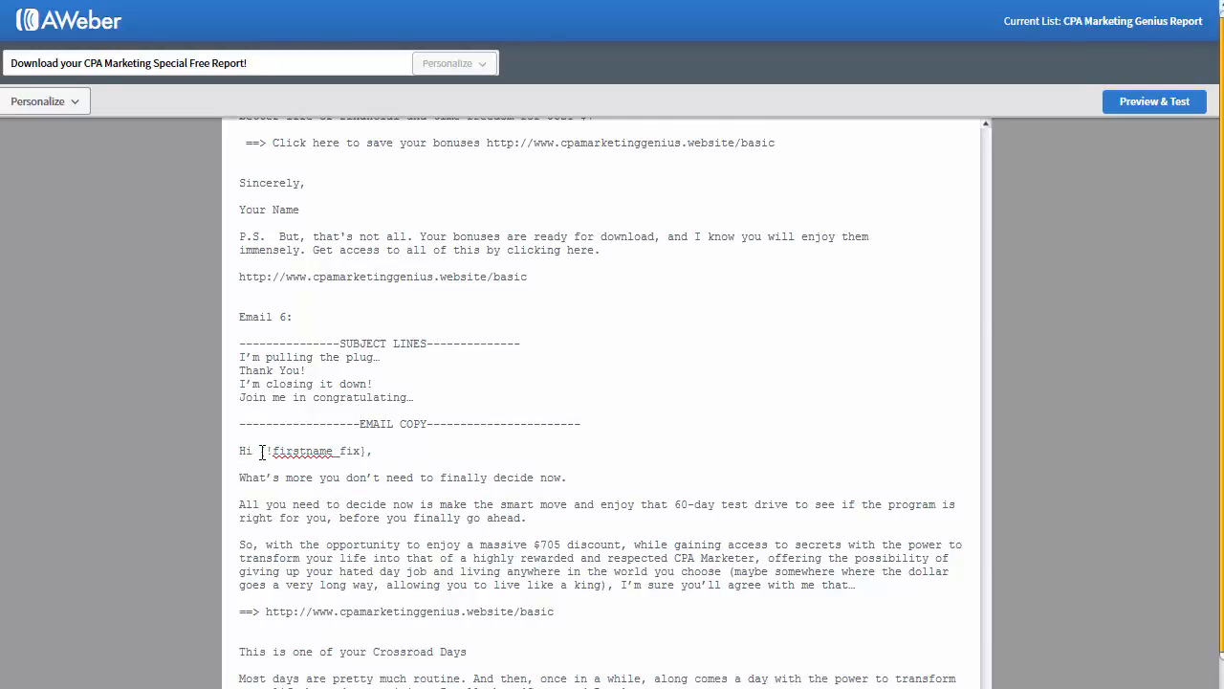
Step: Select the text from Email 6 back up to 'Email 2:'
scroll(370, 438, "down", 3)
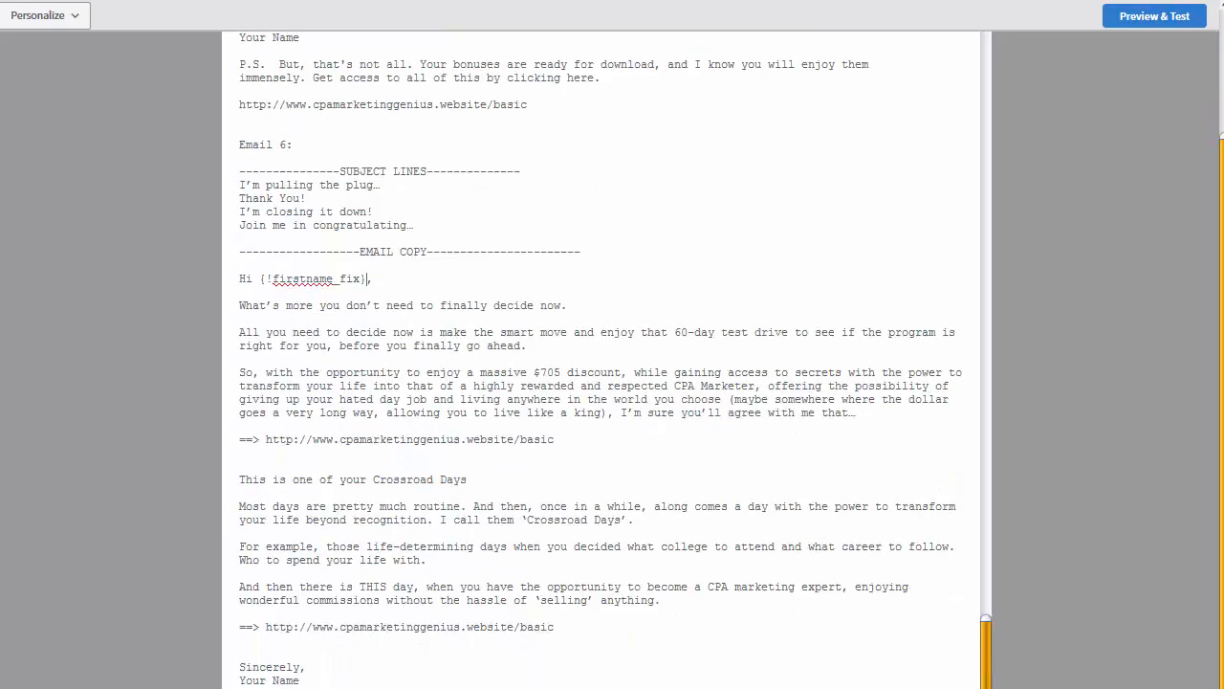
left_click_drag(333, 616, 237, 314)
scroll(232, 180, "up", 14)
scroll(235, 191, "up", 8)
scroll(237, 227, "up", 6)
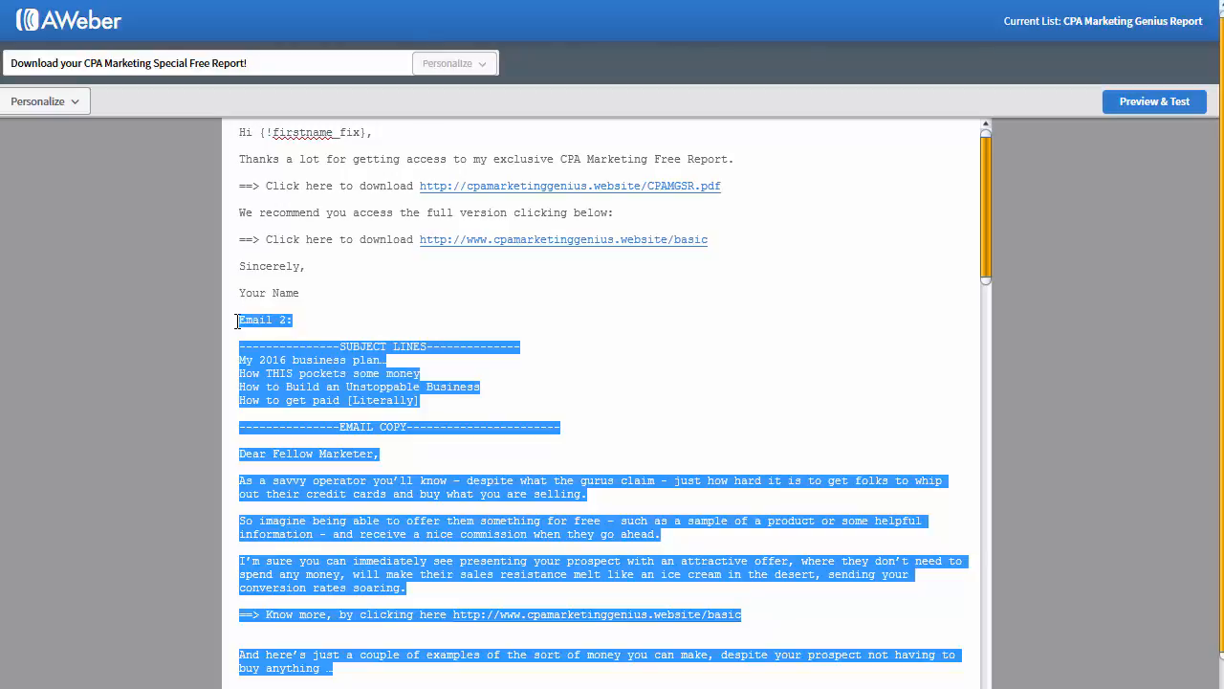
Step: Delete Emails 2 onward, then add a 1-day Wait and a new HTML Send Message step
key("Delete")
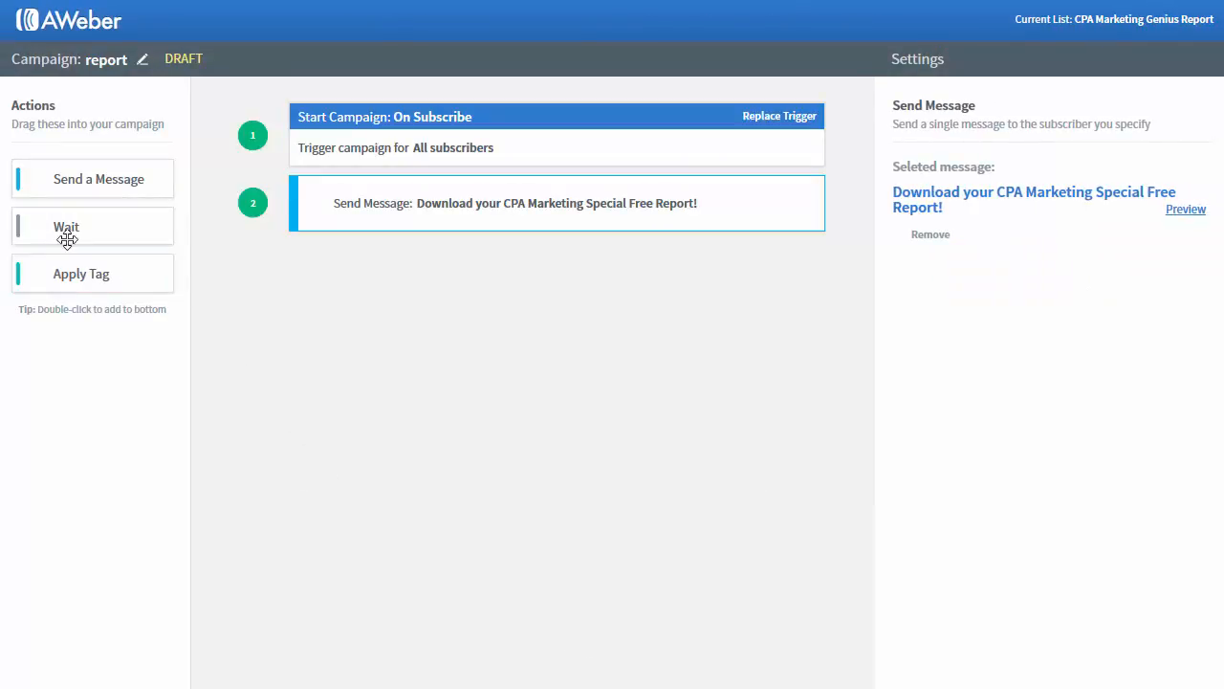
left_click_drag(83, 227, 478, 262)
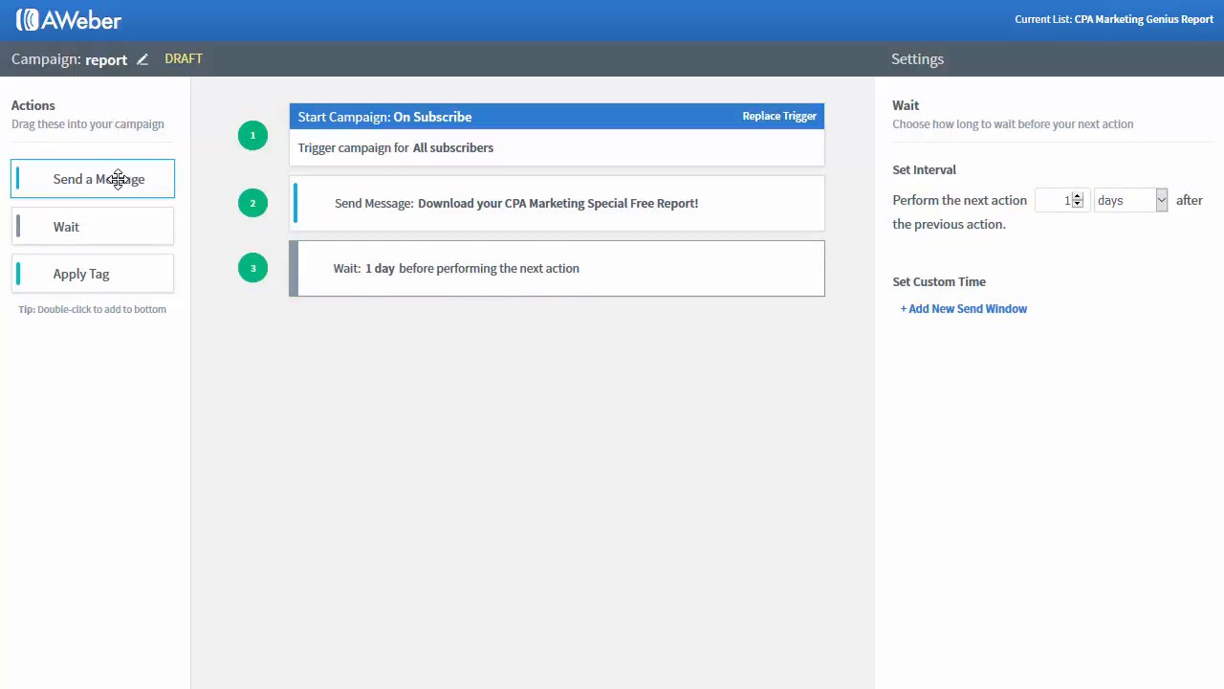
left_click_drag(101, 179, 434, 329)
left_click(965, 239)
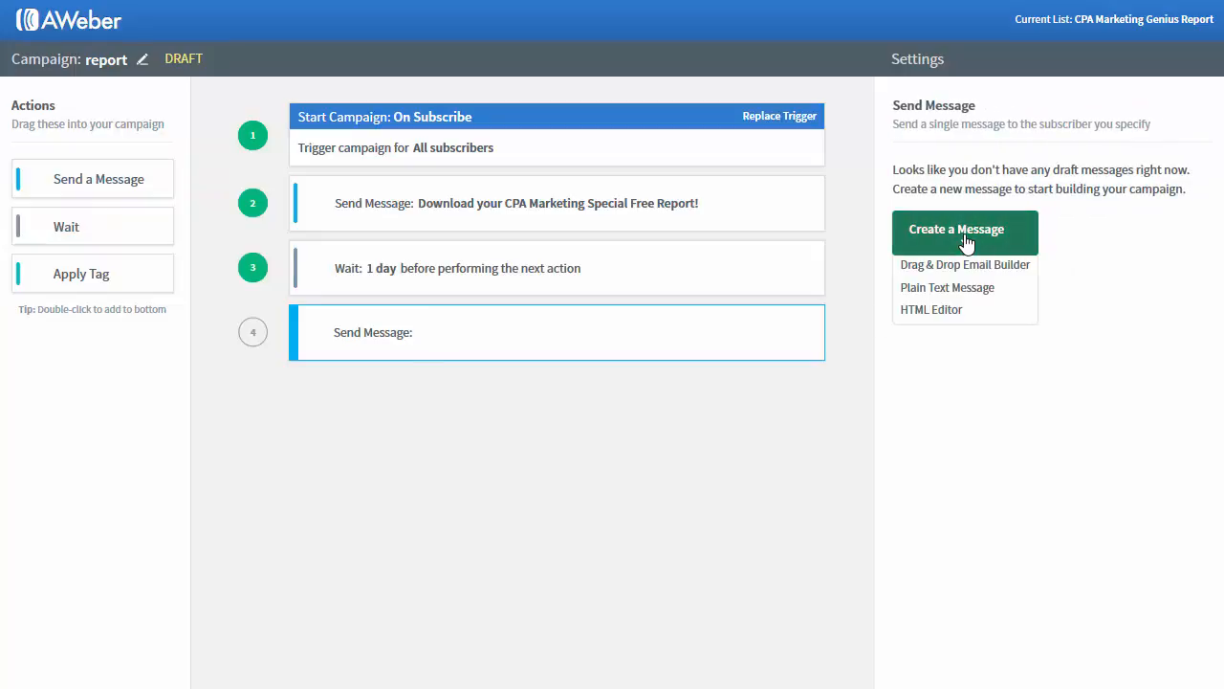
left_click(929, 311)
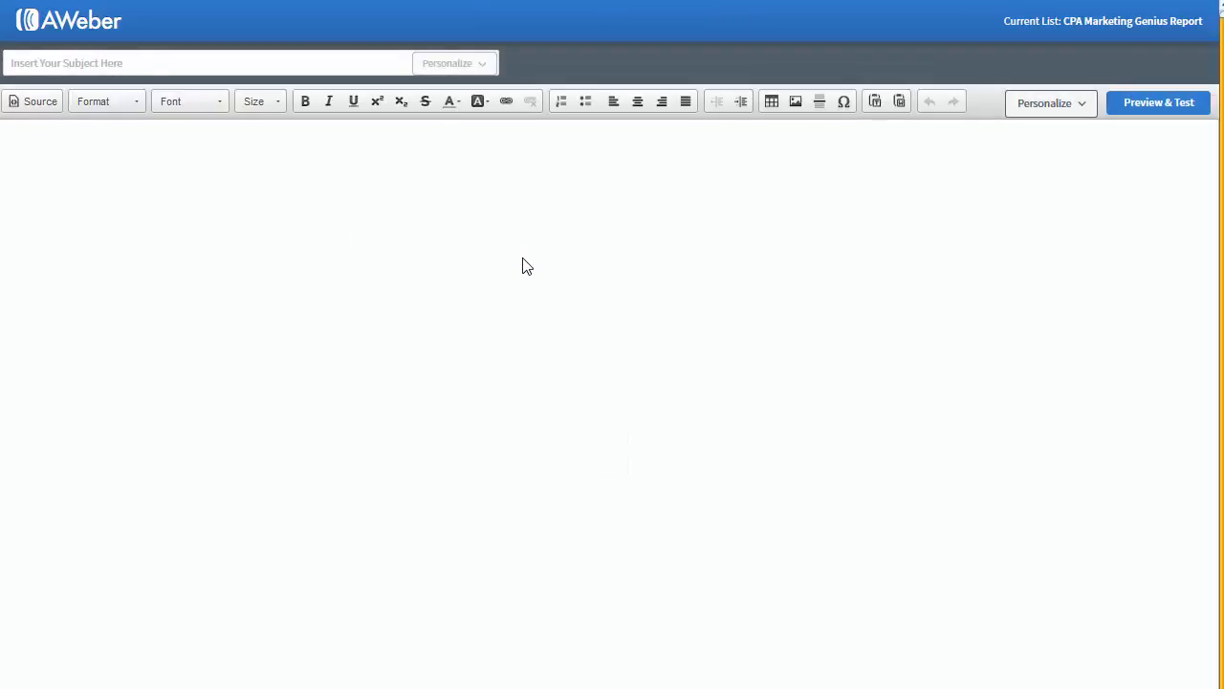
Step: Paste the sales email copy into the body and remove the bare URL under the solution line
left_click(957, 281)
key("ctrl+v")
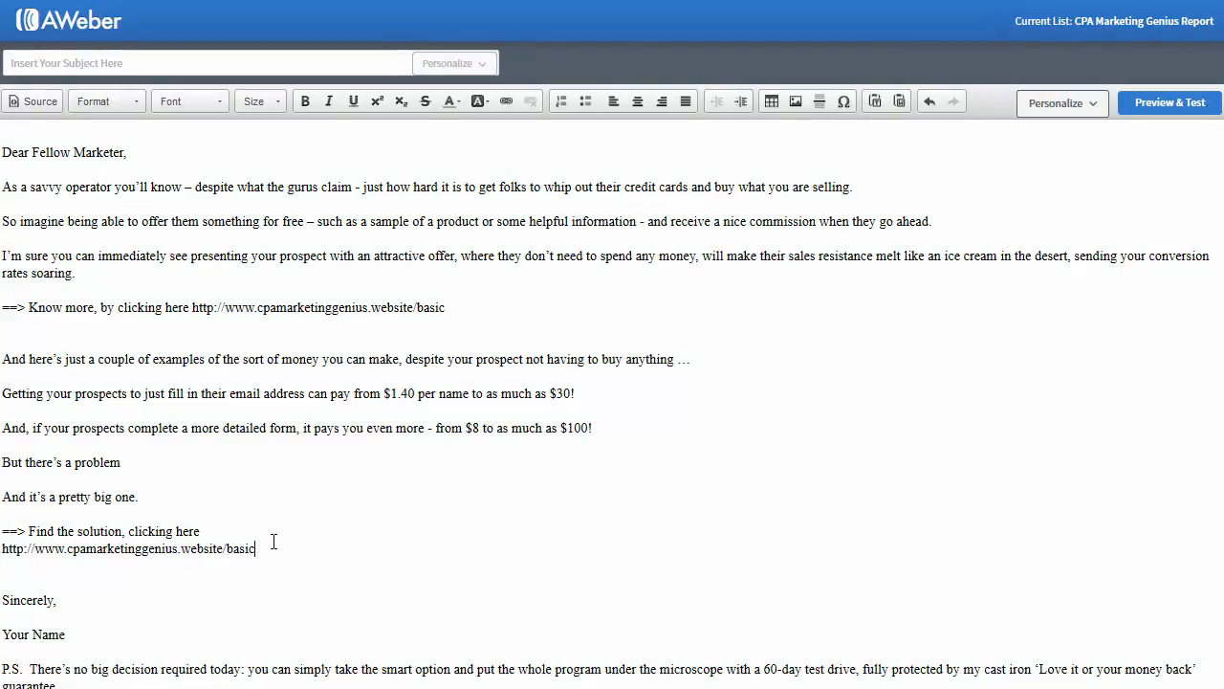
left_click_drag(274, 541, 1, 550)
key("ctrl+x")
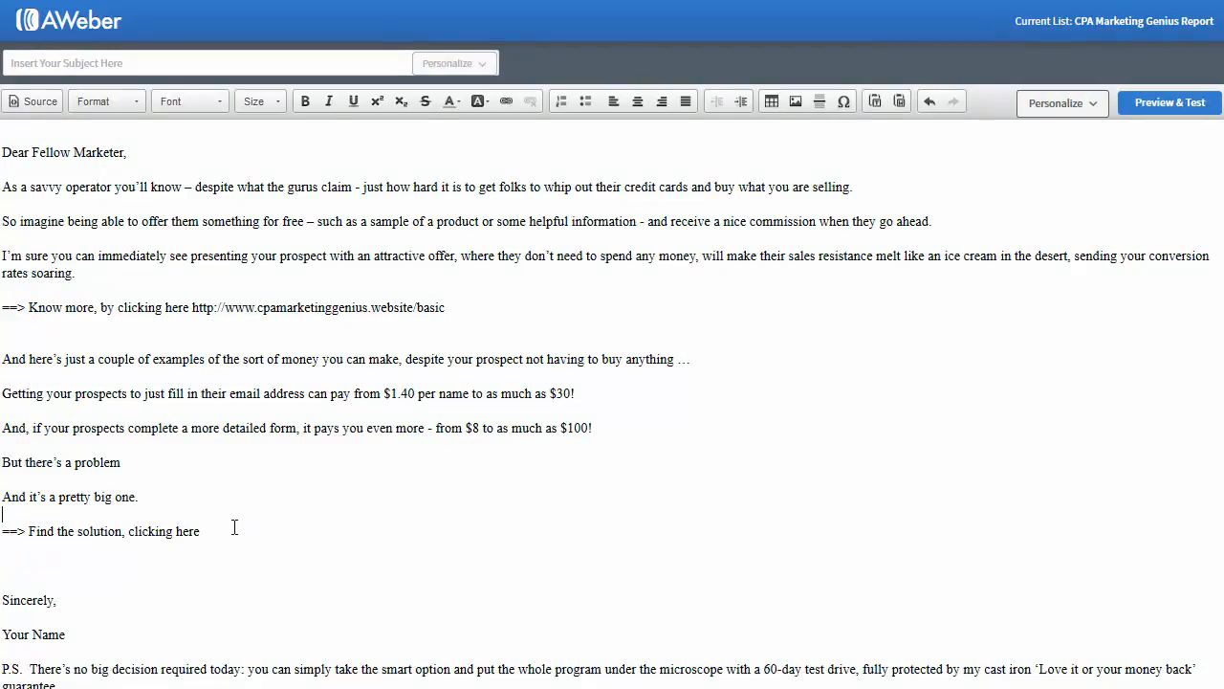
Step: Link the 'Find the solution, clicking here' text to the basic page URL
left_click_drag(235, 527, 29, 531)
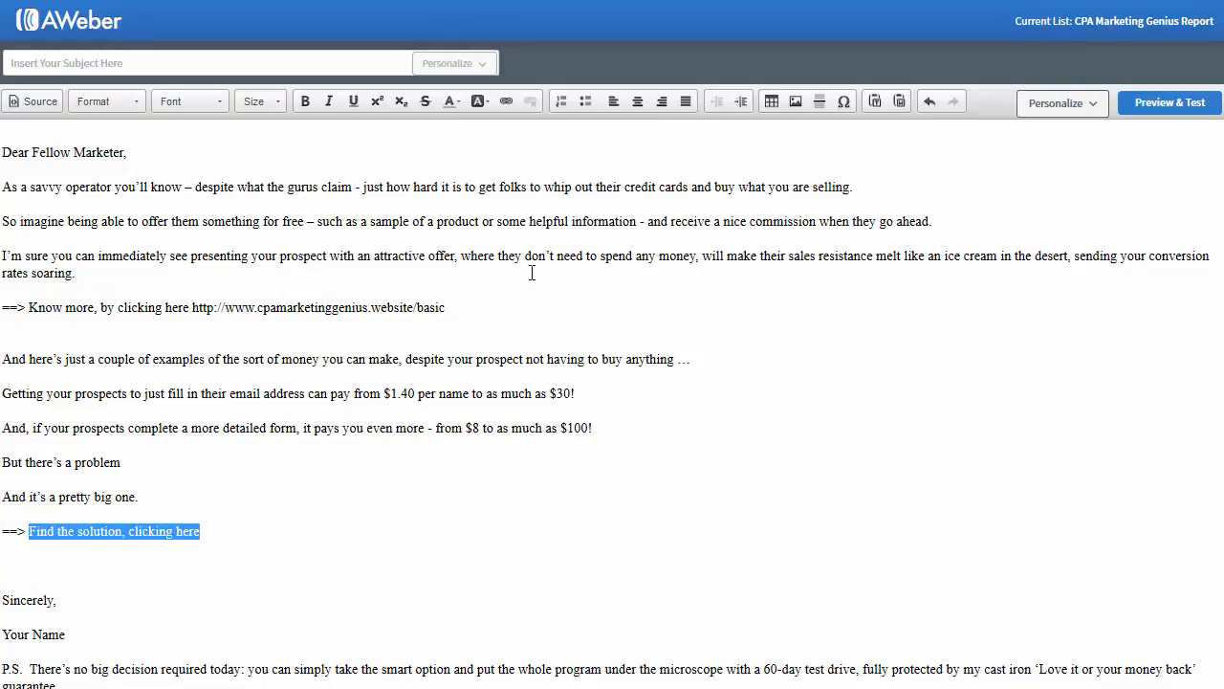
left_click(505, 102)
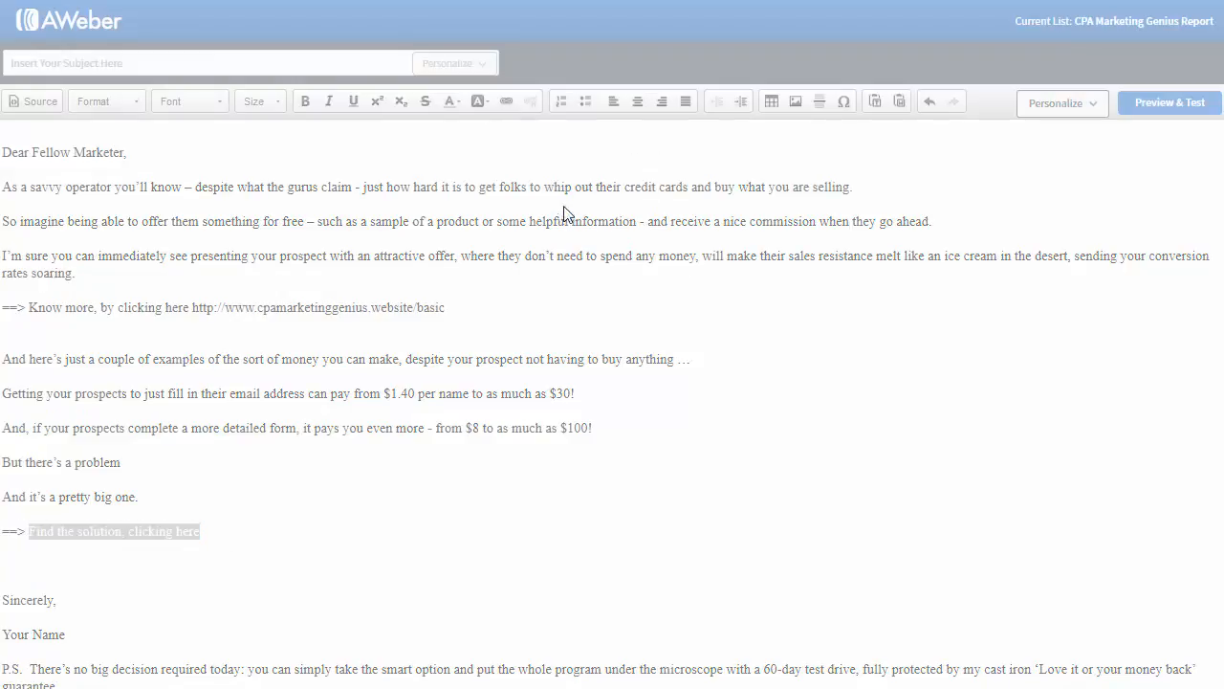
key("ctrl+v")
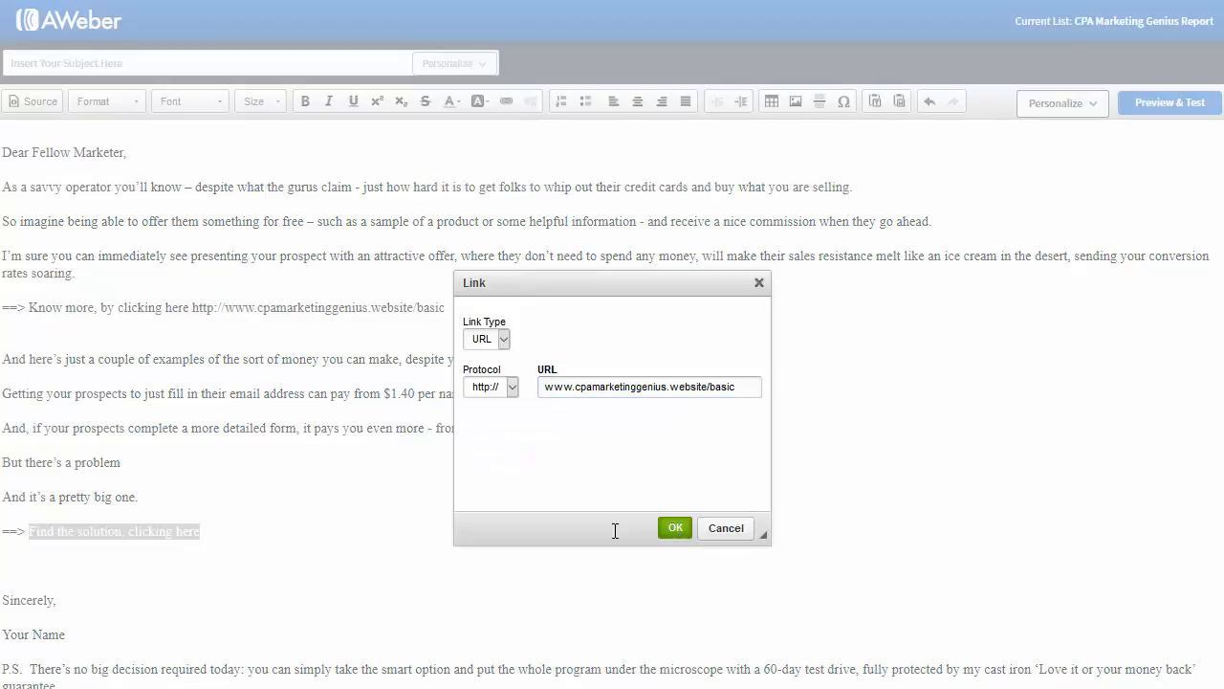
key("Return")
left_click_drag(309, 539, 29, 539)
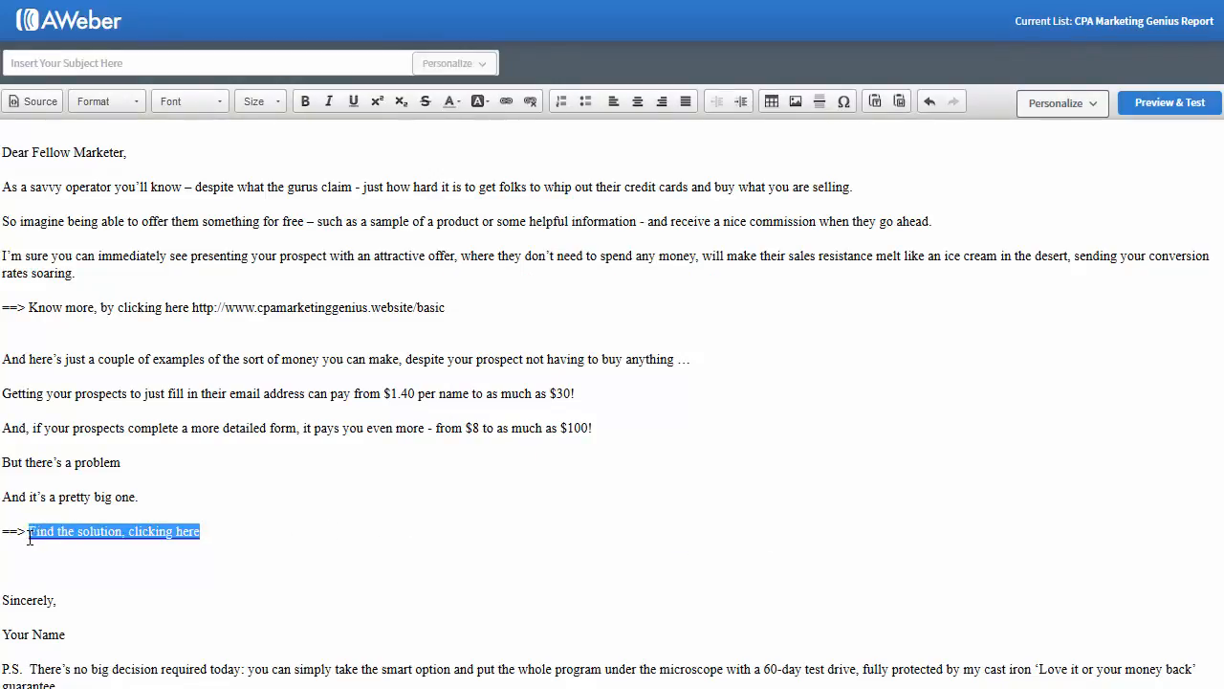
left_click(287, 536)
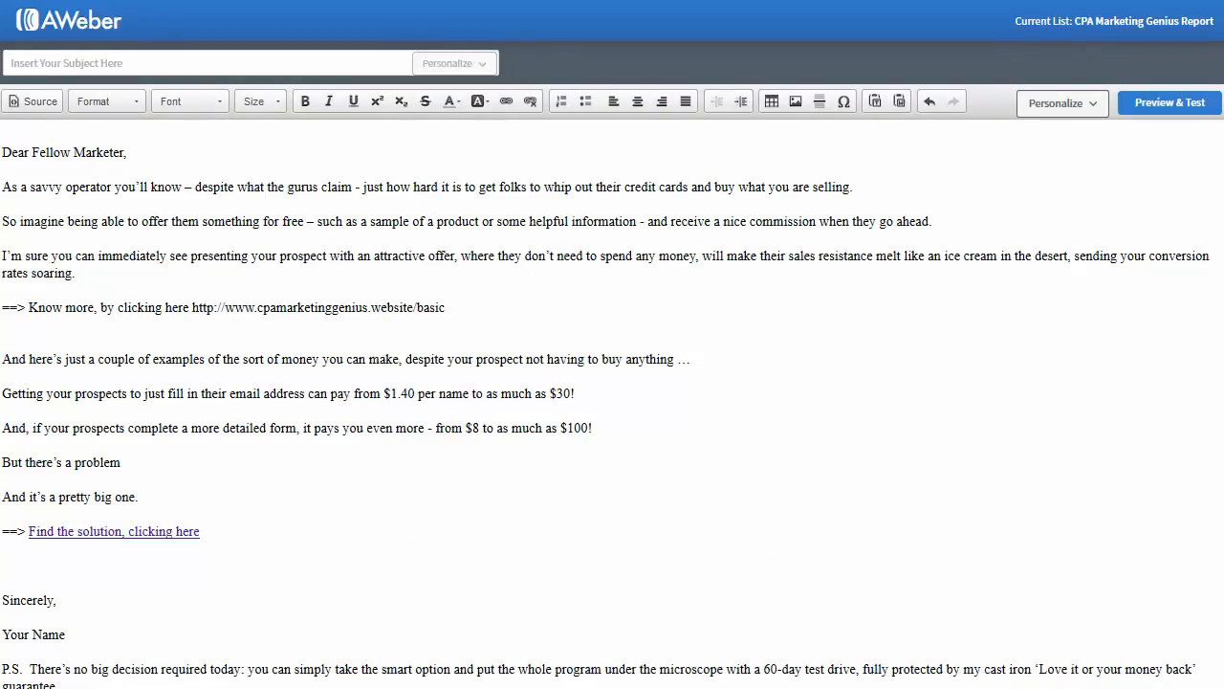
left_click(254, 604)
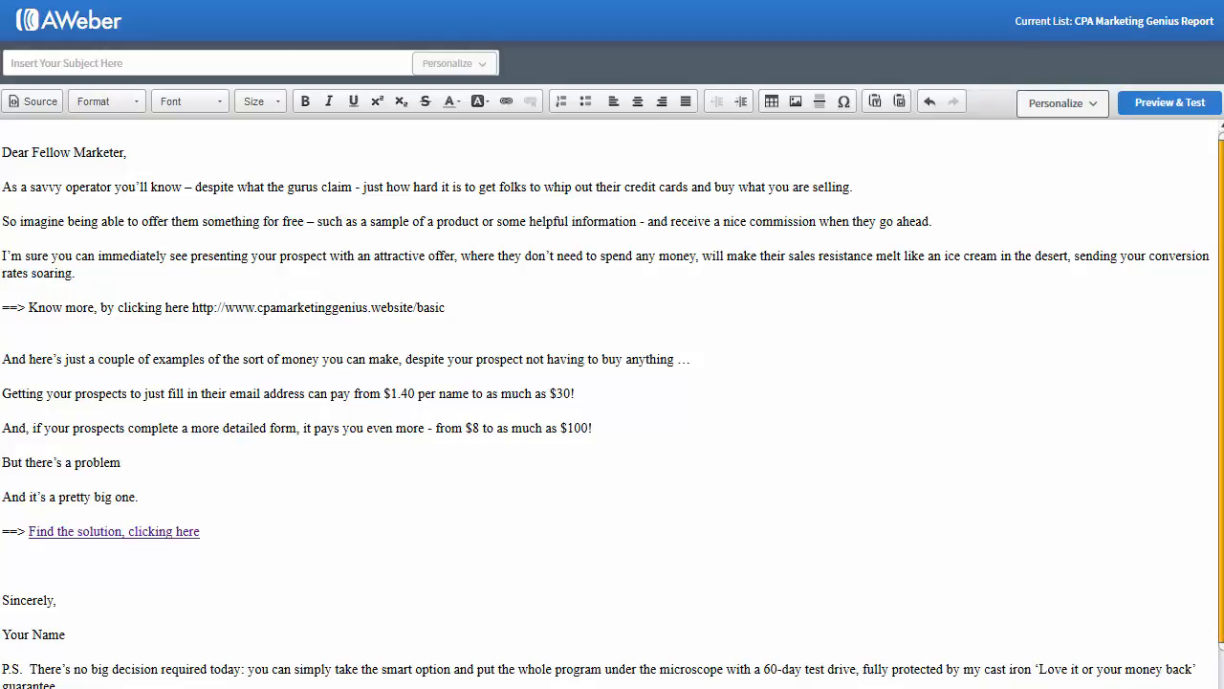
Step: Link the word 'here' to the basic page URL and delete the leftover URL under the P.S
scroll(230, 536, "down", 2)
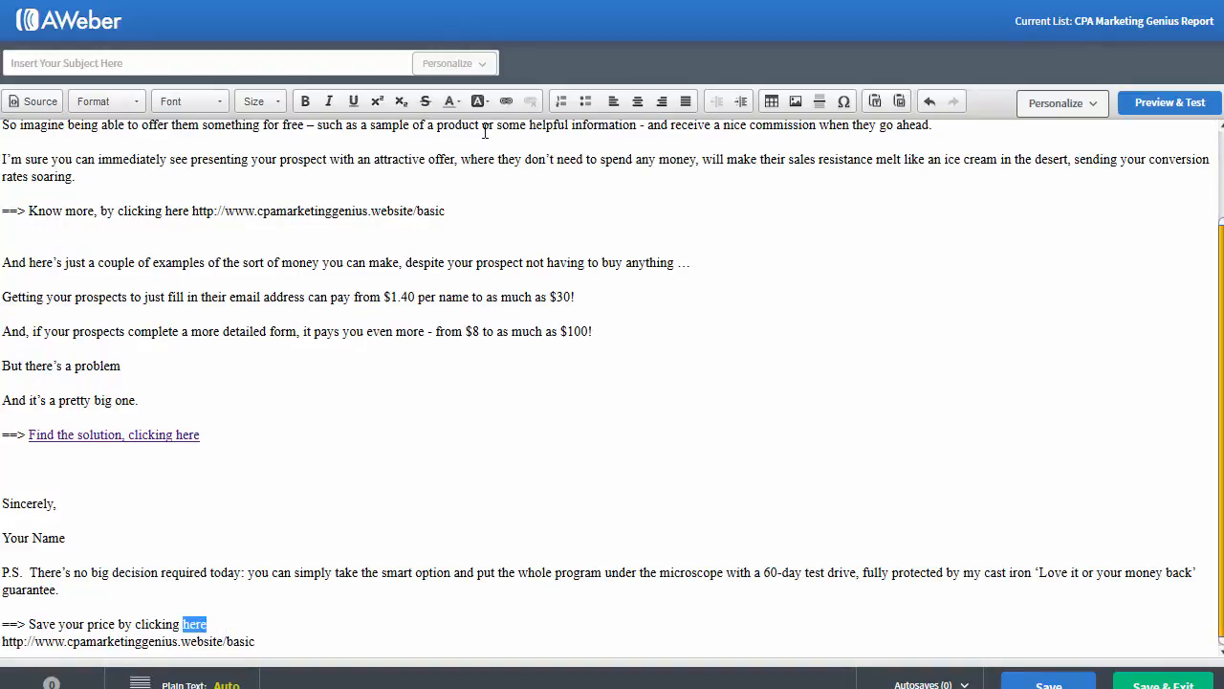
left_click(506, 100)
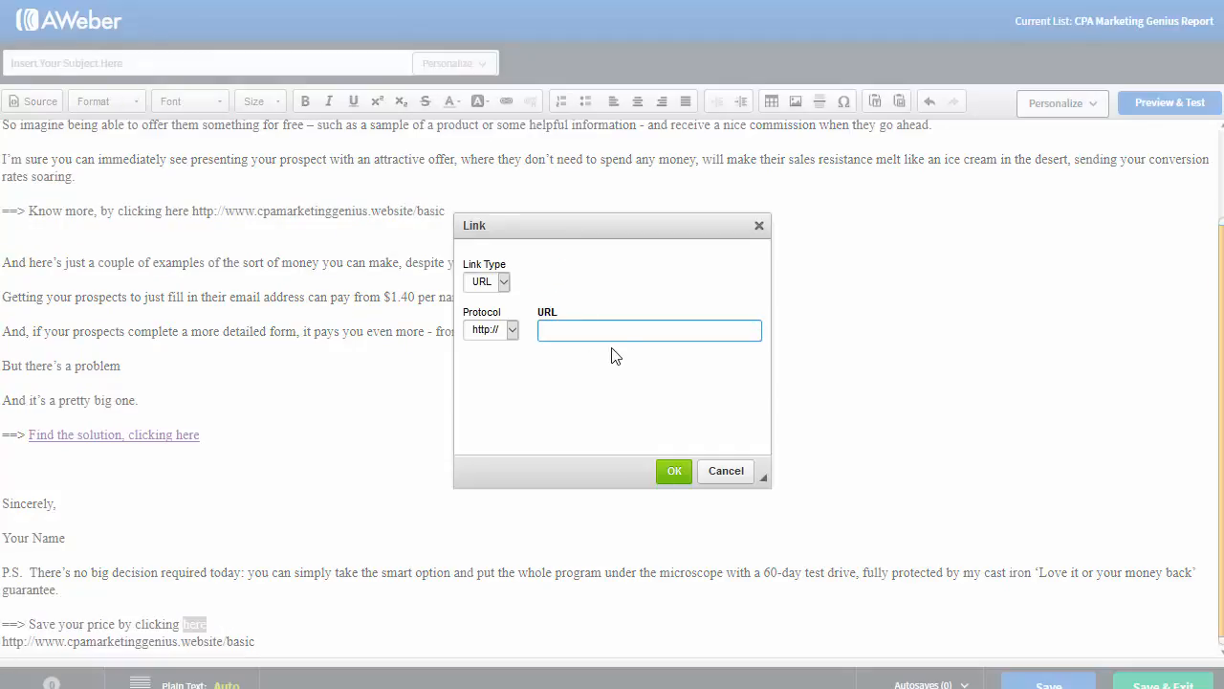
key("ctrl+v")
left_click(672, 469)
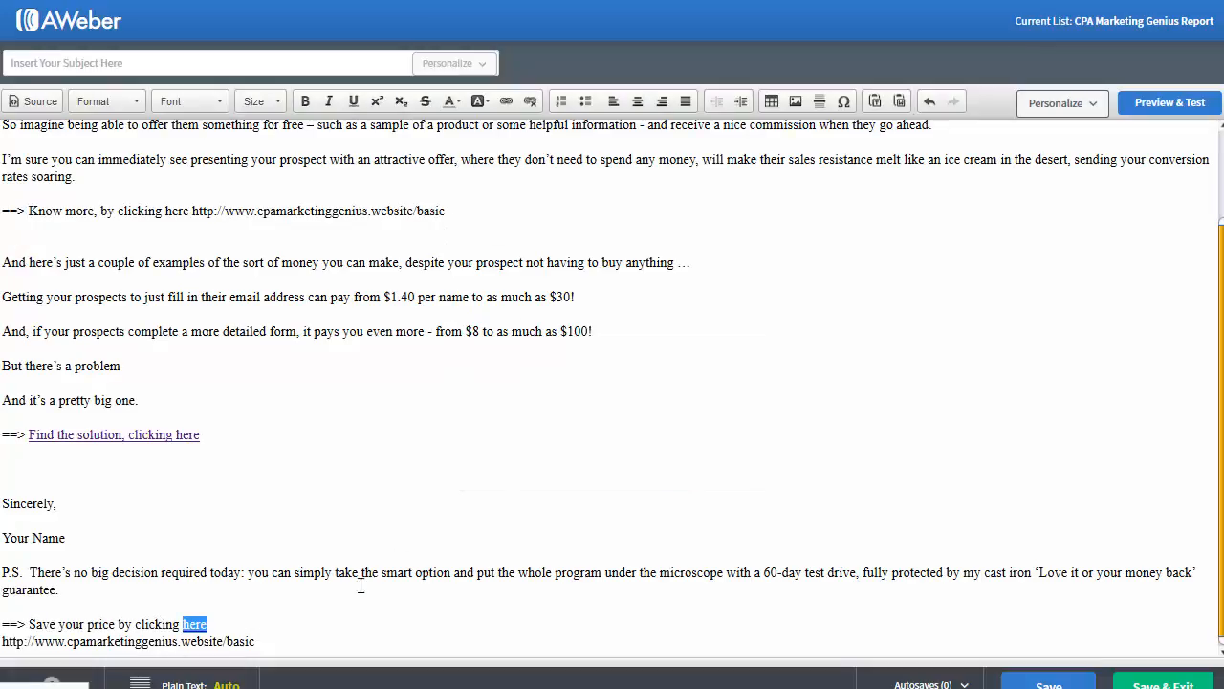
left_click_drag(256, 641, 2, 641)
key("ctrl+c")
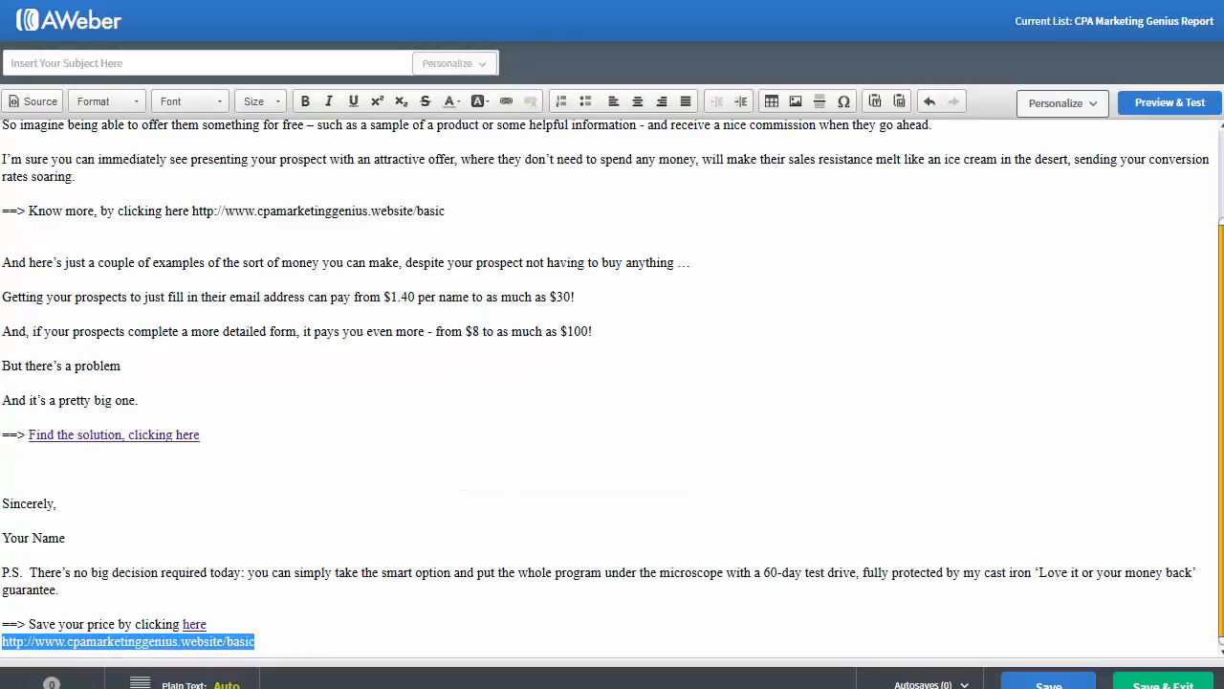
key("BackSpace")
Step: Replace the URL after 'Know more' with a basic page link on the Know more text
scroll(192, 401, "up", 2)
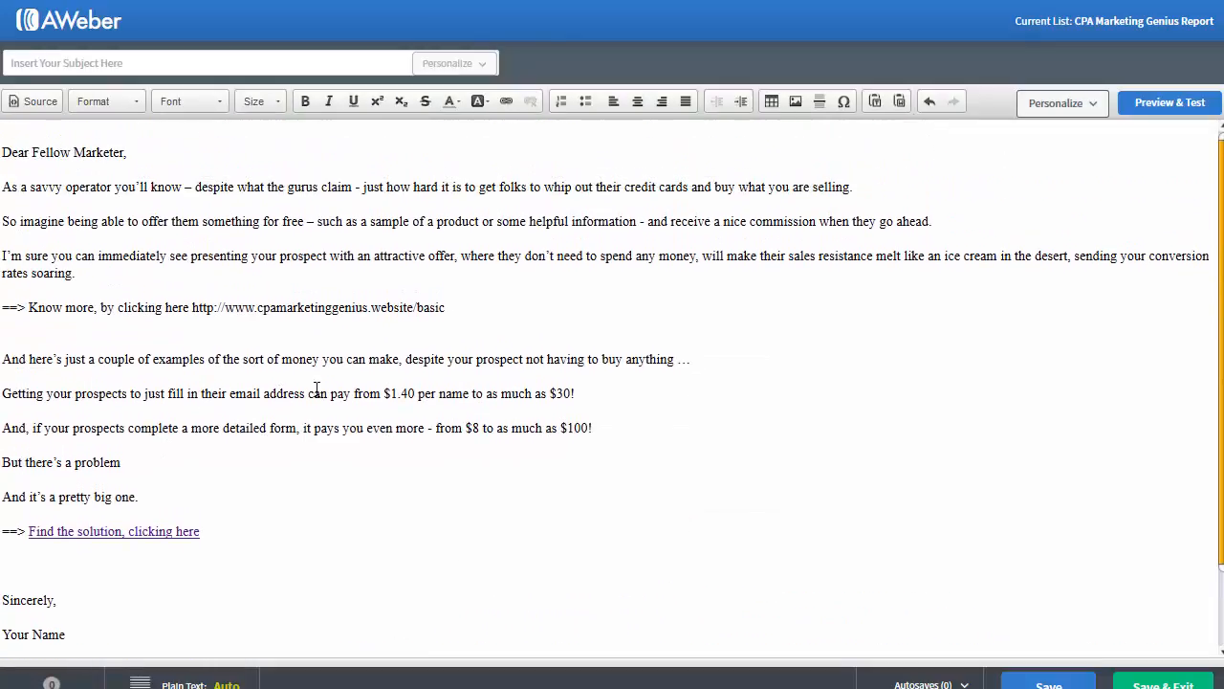
left_click_drag(446, 307, 30, 309)
key("BackSpace")
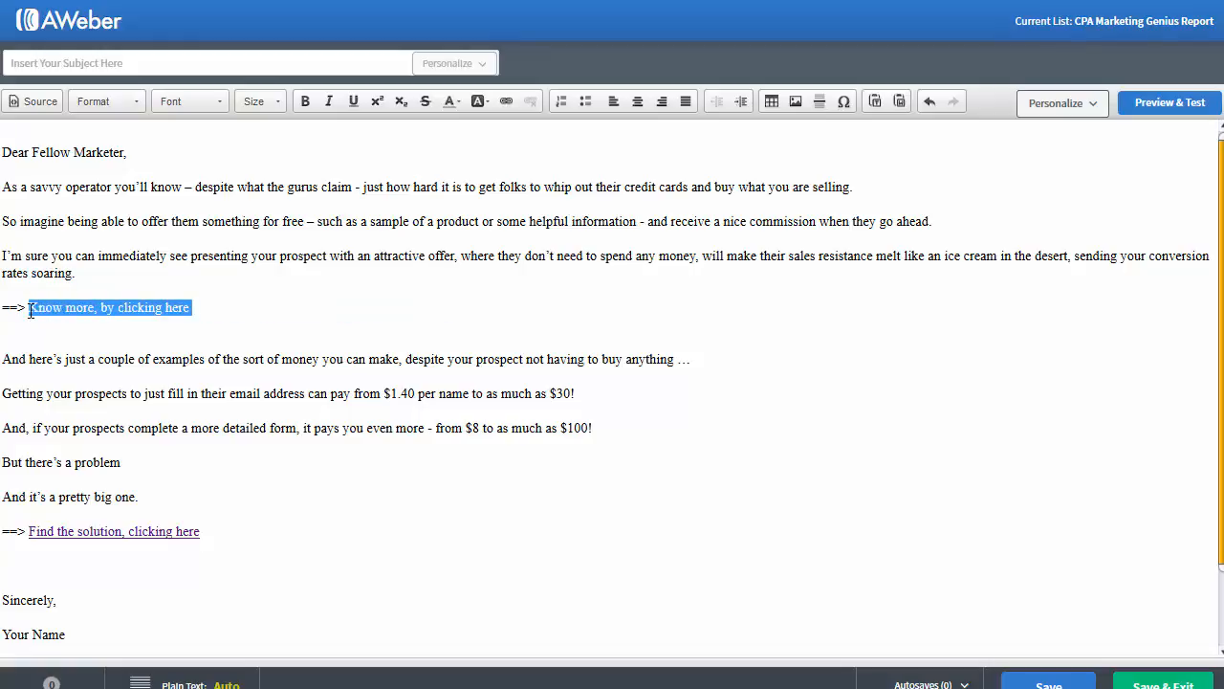
left_click(506, 102)
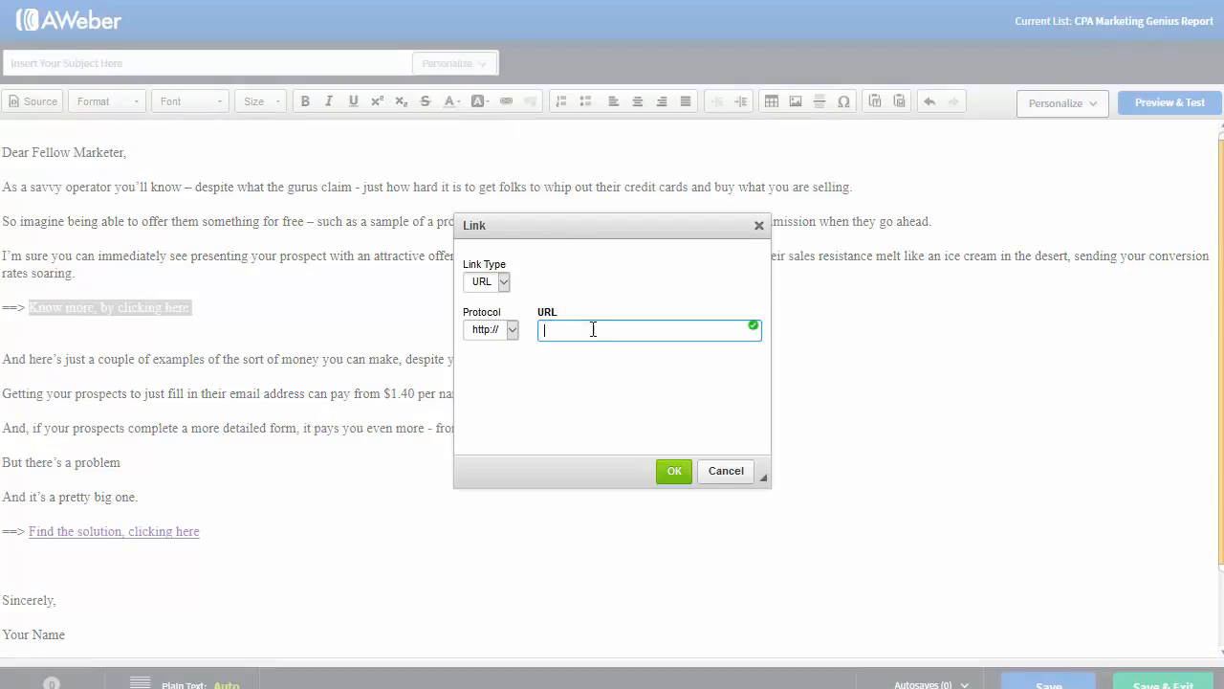
key("ctrl+v")
key("Return")
left_click(200, 344)
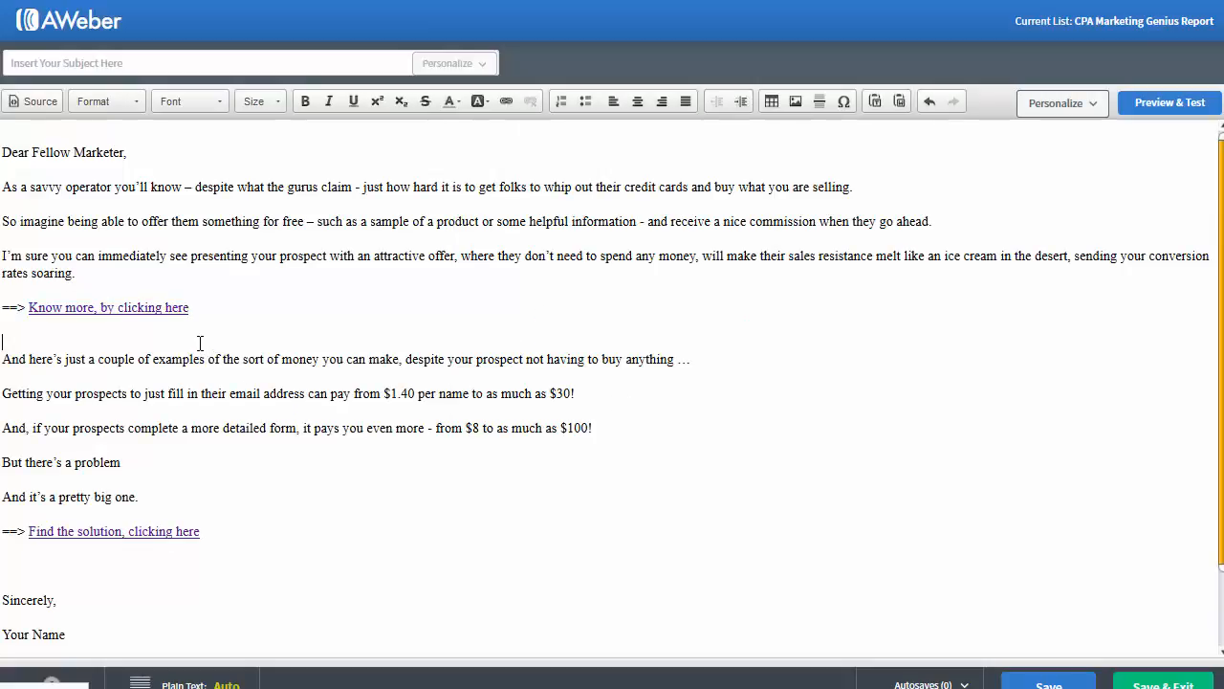
key("BackSpace")
Step: Shorten the gap before 'Sincerely' and return to the Notepad email copy
scroll(182, 367, "down", 2)
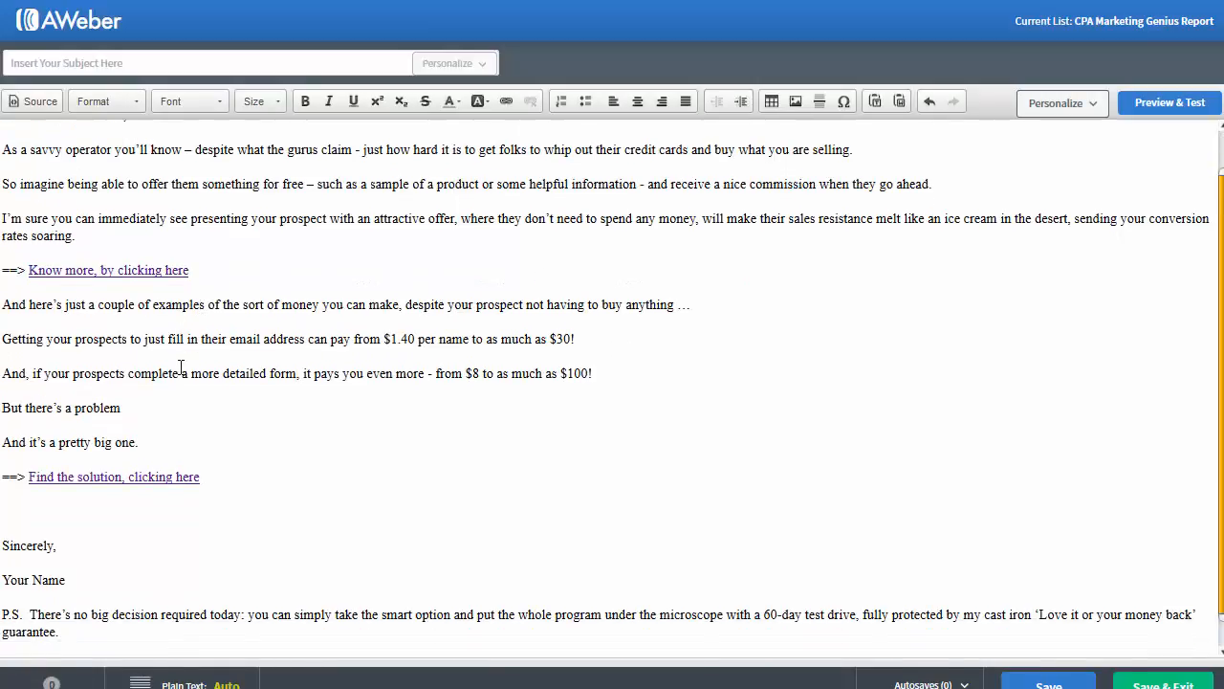
scroll(182, 367, "up", 2)
scroll(182, 368, "down", 1)
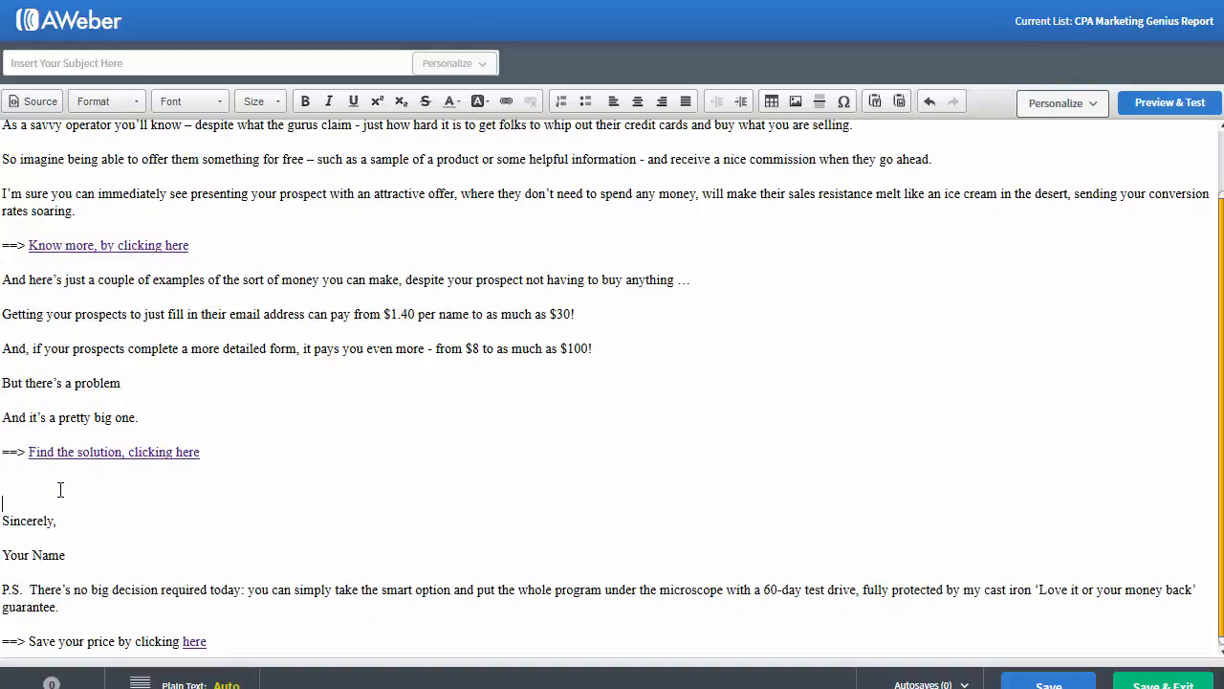
key("BackSpace")
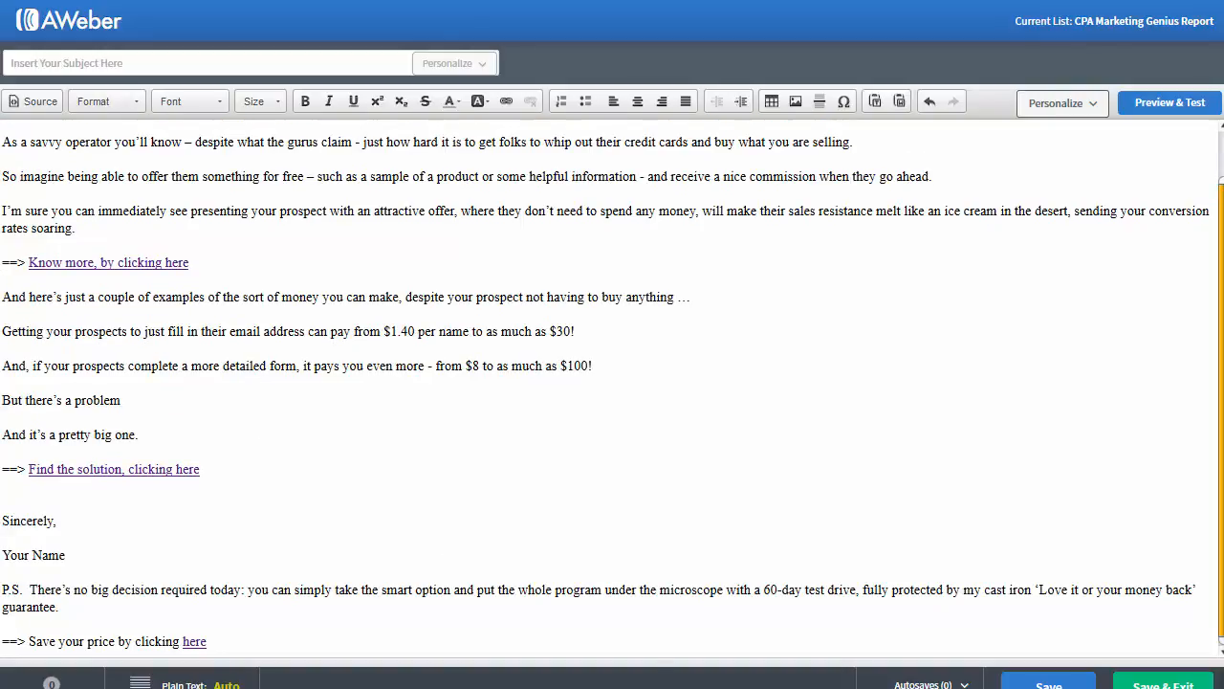
key("alt+Tab")
Step: Give the email the subject 'My 2016 business plan…' copied from Notepad, then save and exit
scroll(179, 285, "up", 7)
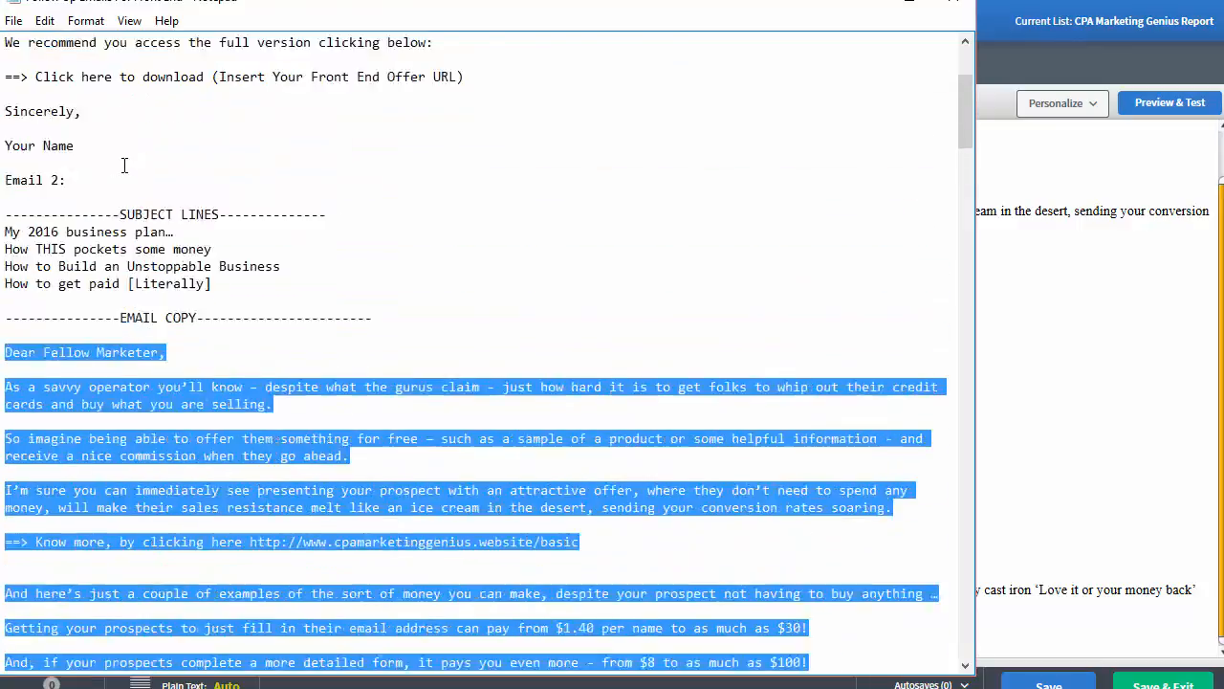
left_click_drag(180, 284, 5, 284)
key("ctrl+c")
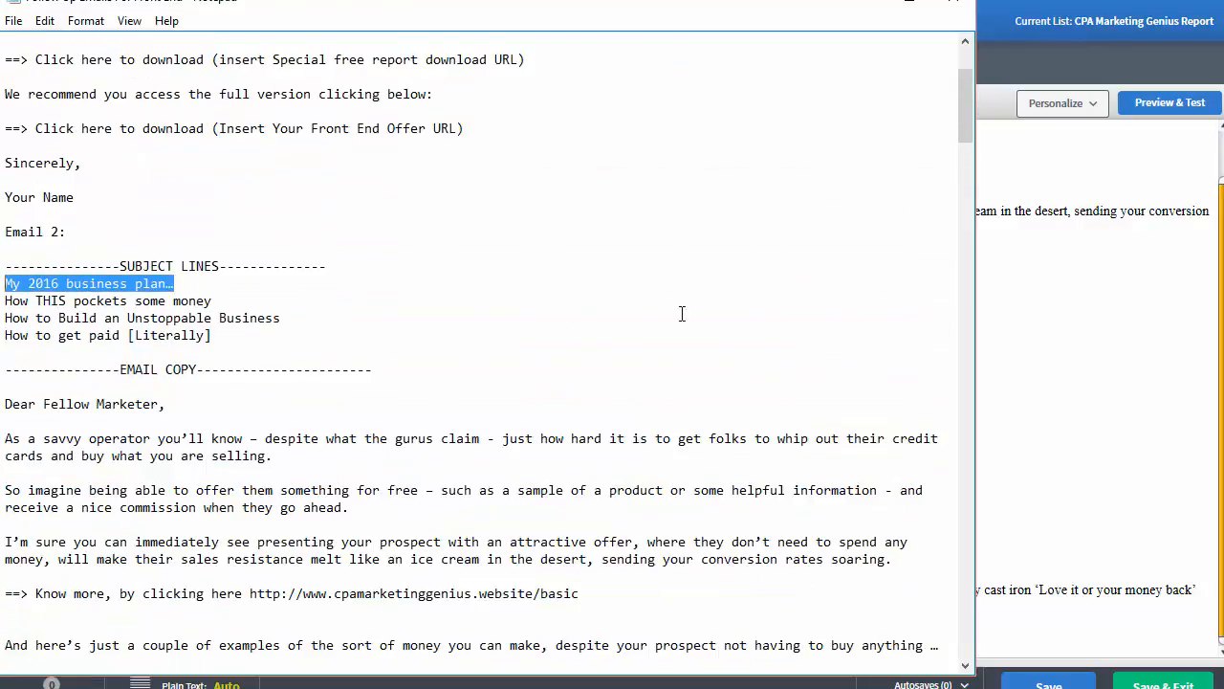
left_click(1034, 307)
left_click(141, 66)
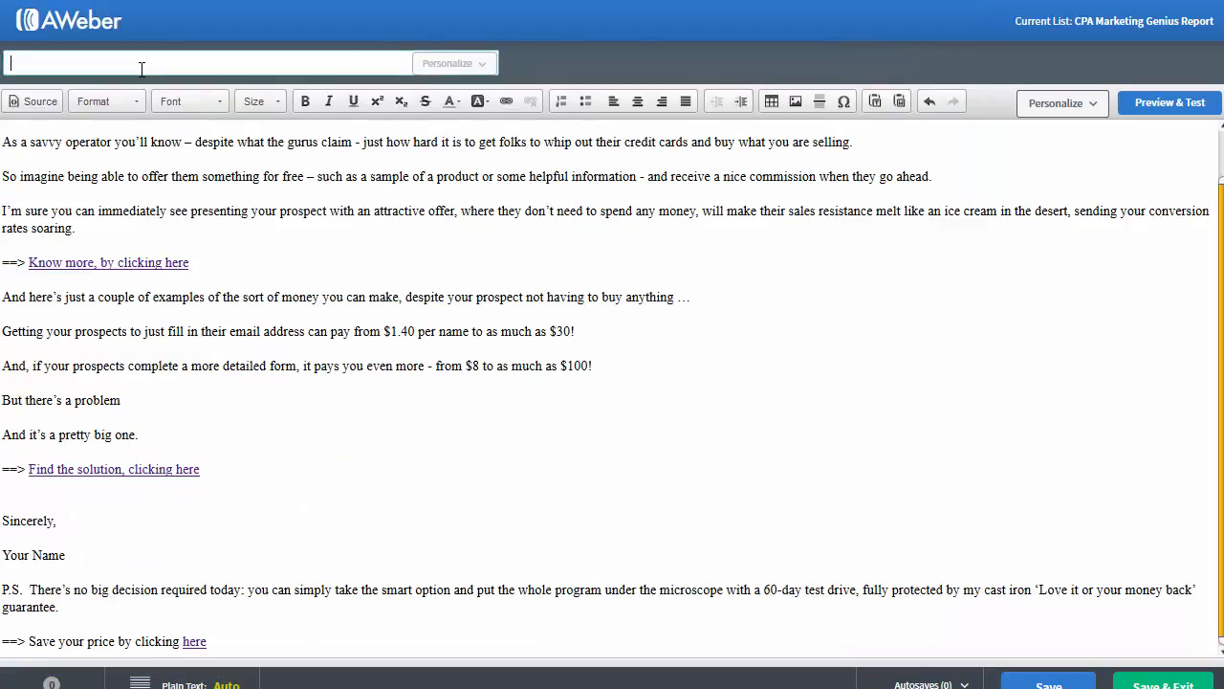
key("ctrl+v")
left_click(925, 510)
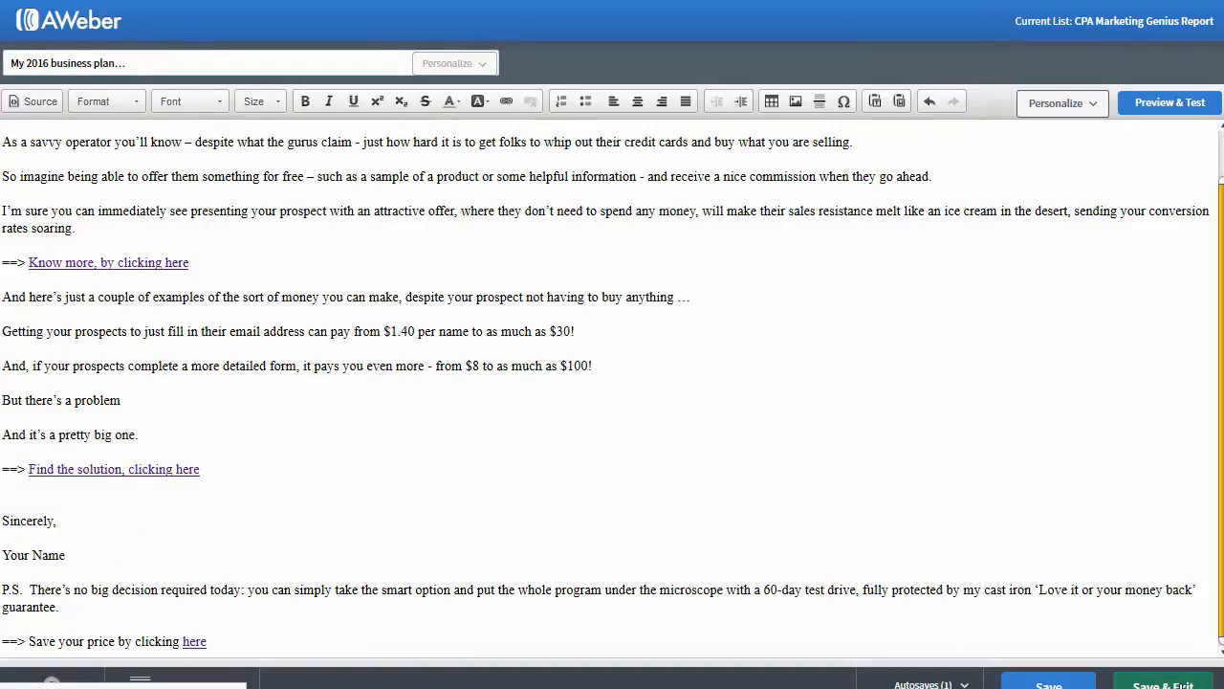
left_click(1180, 683)
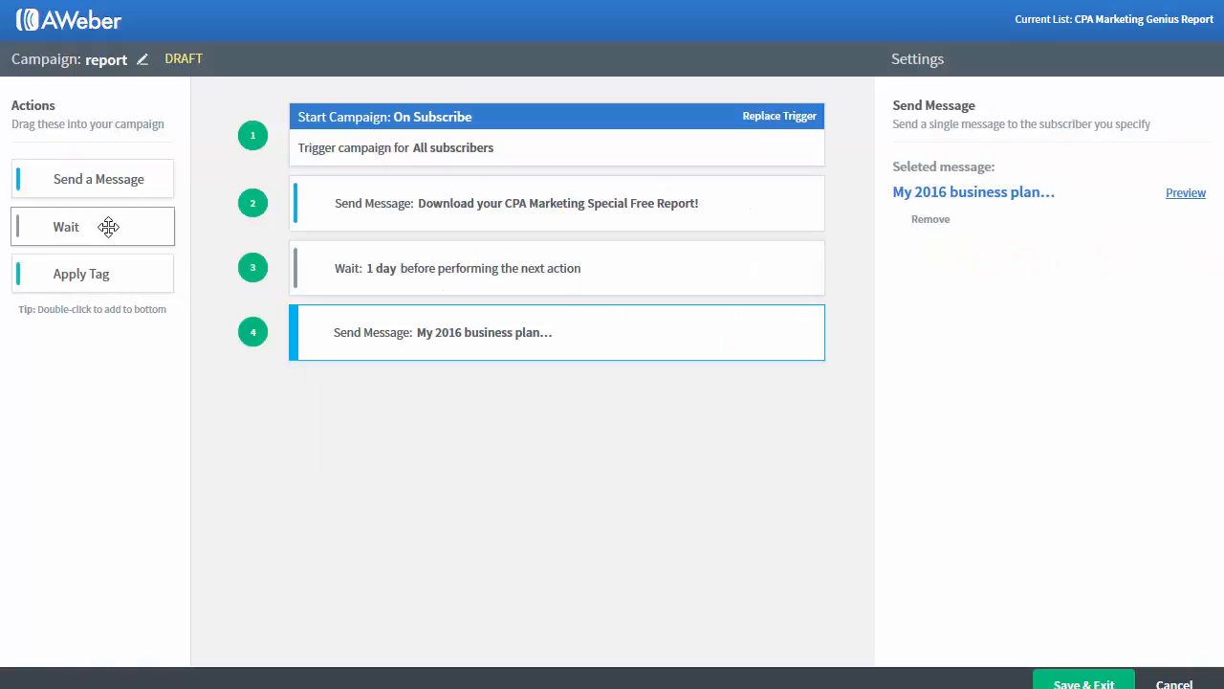
Step: Add a 1-day wait and a send-message step 6, starting a new HTML message for it
left_click_drag(109, 227, 482, 399)
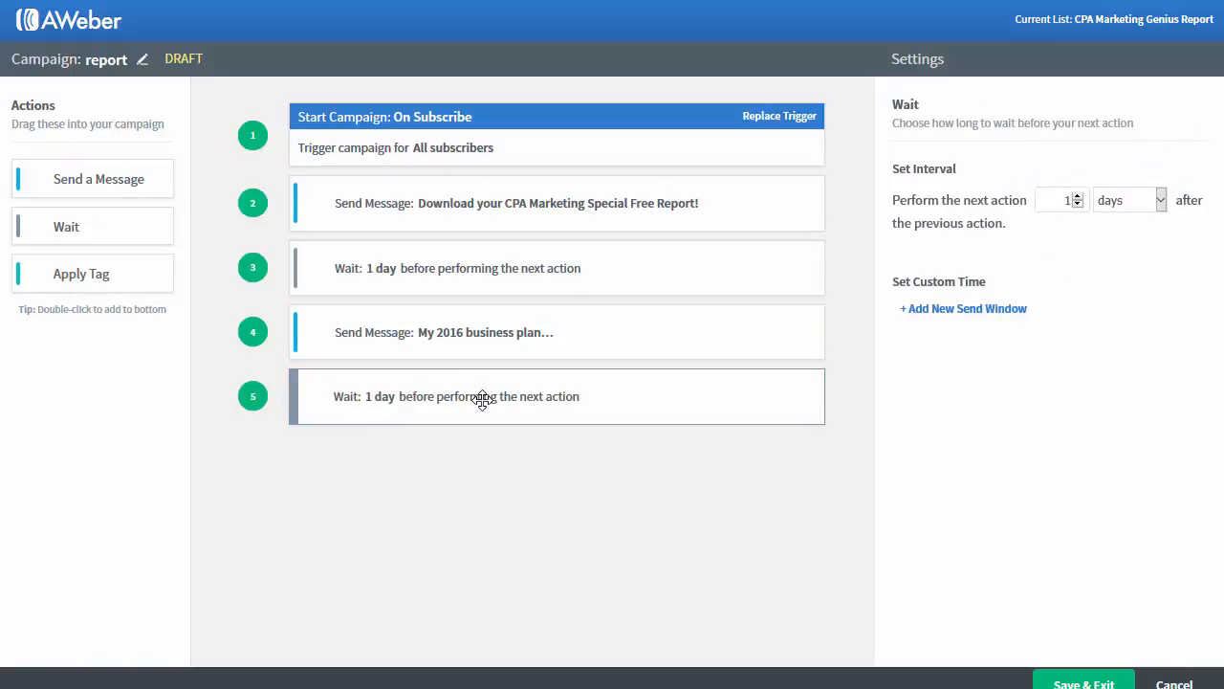
left_click_drag(89, 197, 469, 473)
left_click(968, 229)
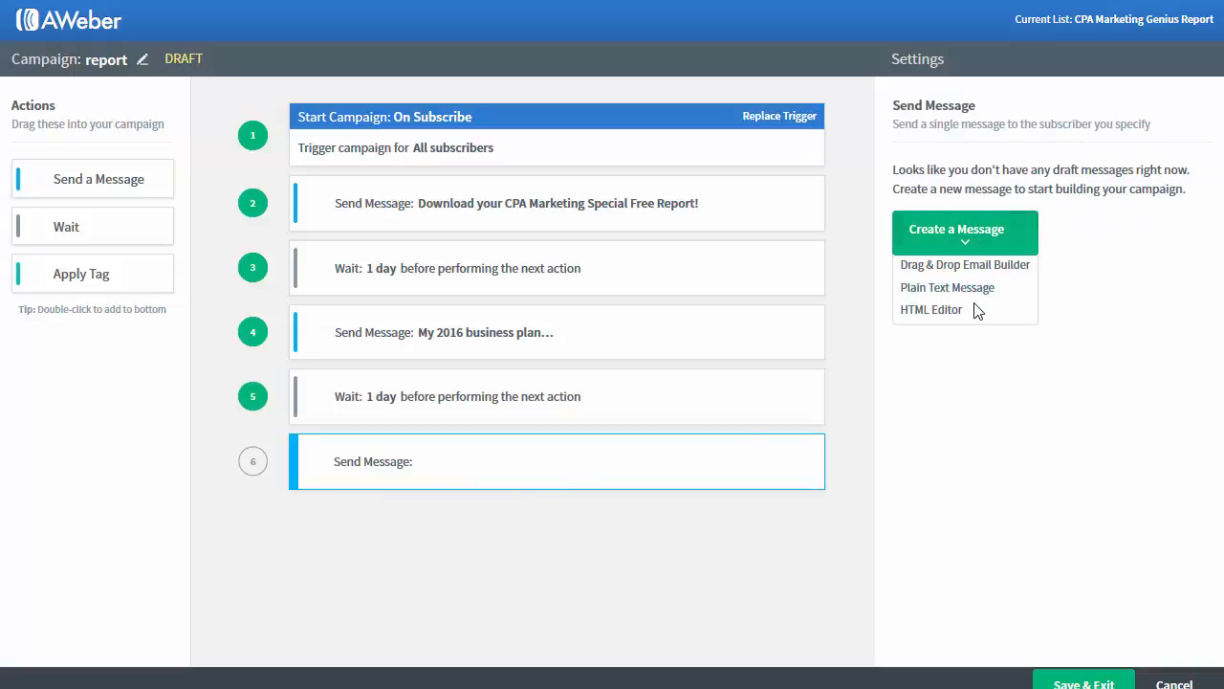
left_click(961, 313)
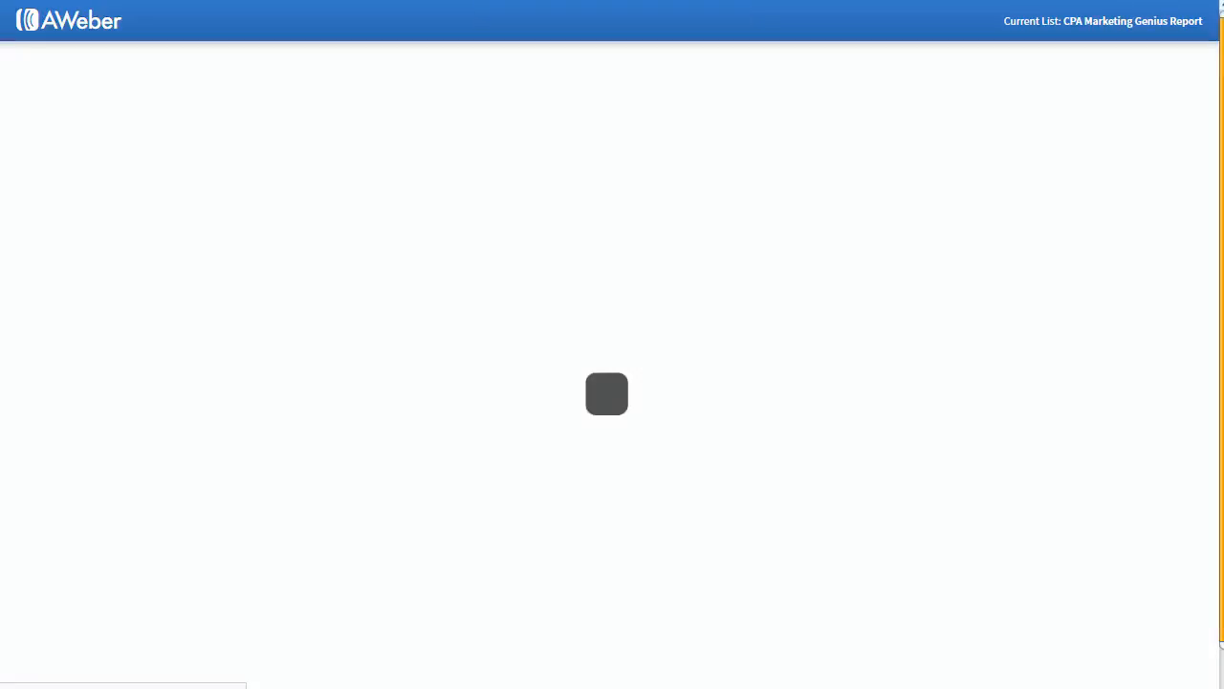
Step: Copy Email 3 from 'First name' through the 'Save your price' line in Notepad into the AWeber body
key("alt+Tab")
scroll(309, 319, "down", 20)
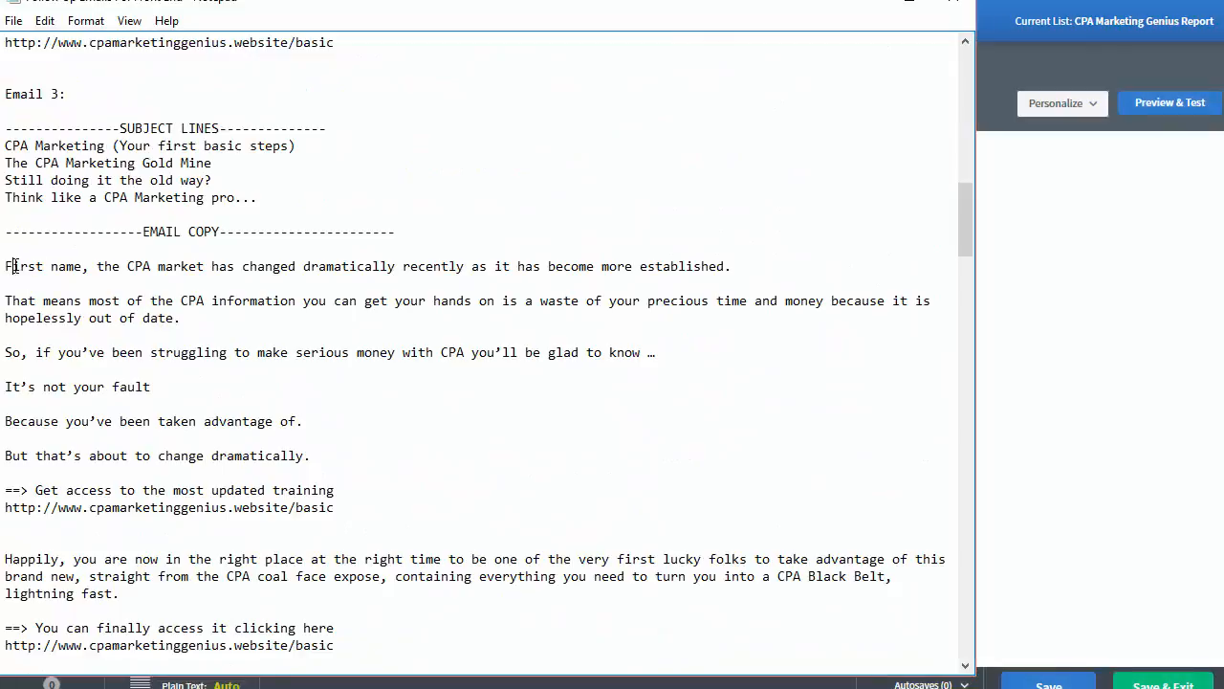
left_click_drag(12, 266, 90, 266)
left_click(34, 266)
left_click(7, 266)
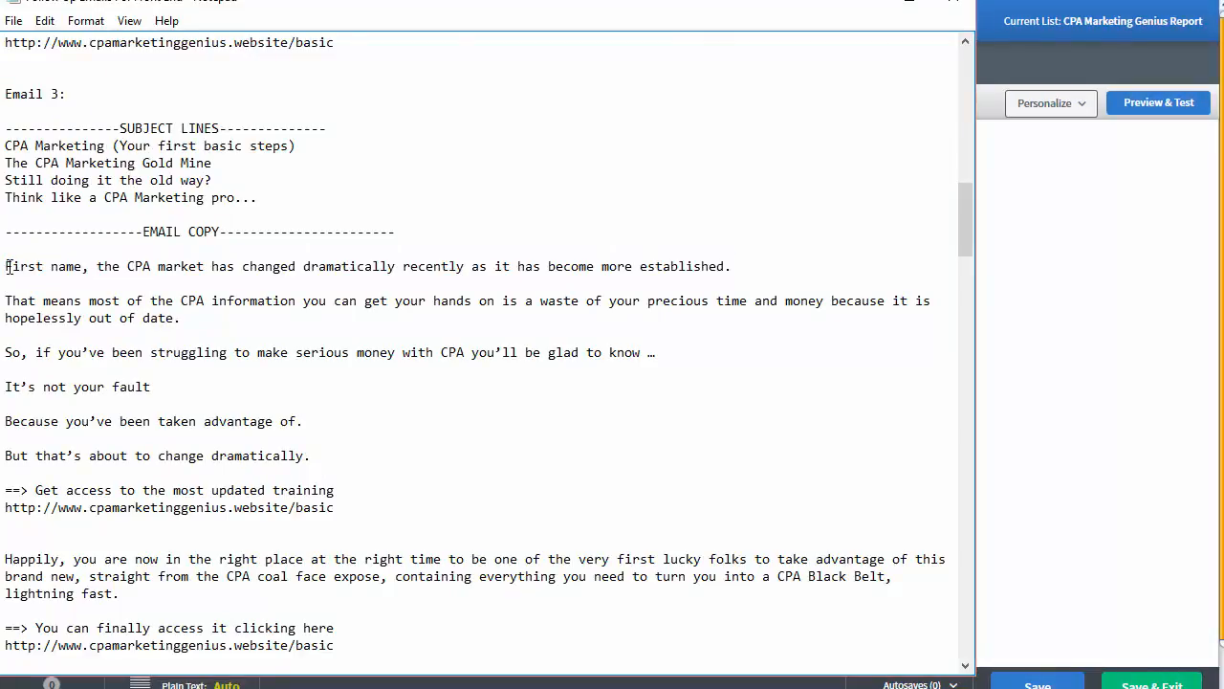
left_click_drag(10, 266, 663, 490)
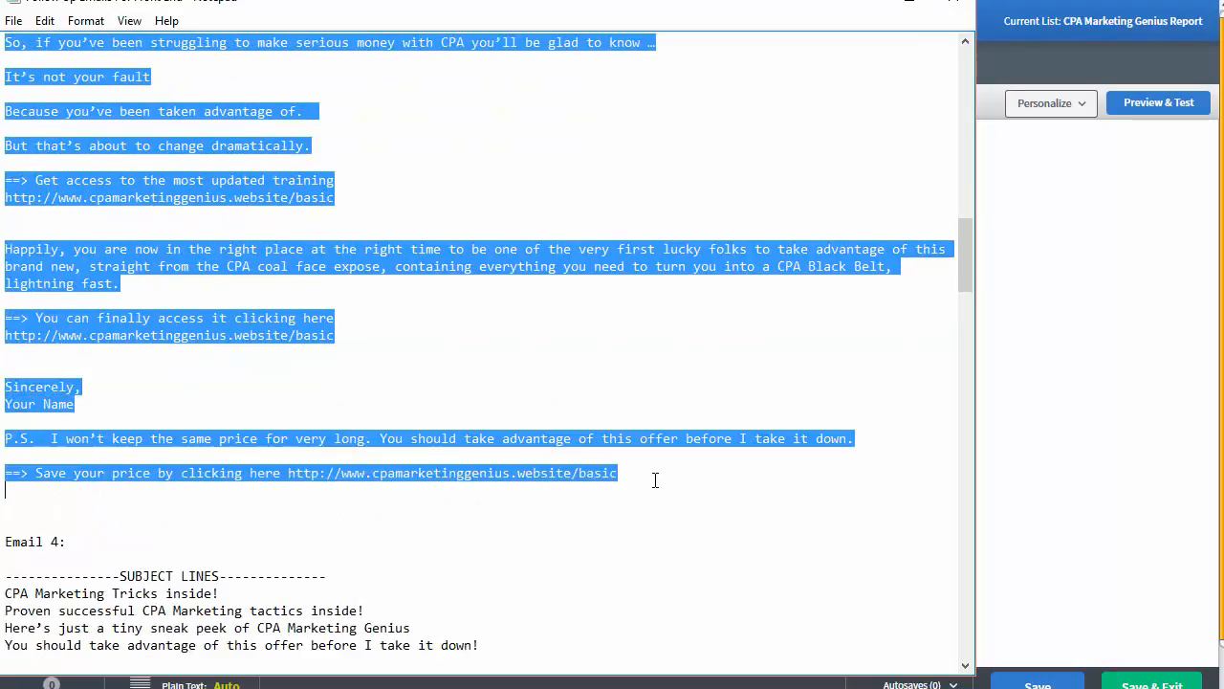
left_click(1092, 278)
key("ctrl+v")
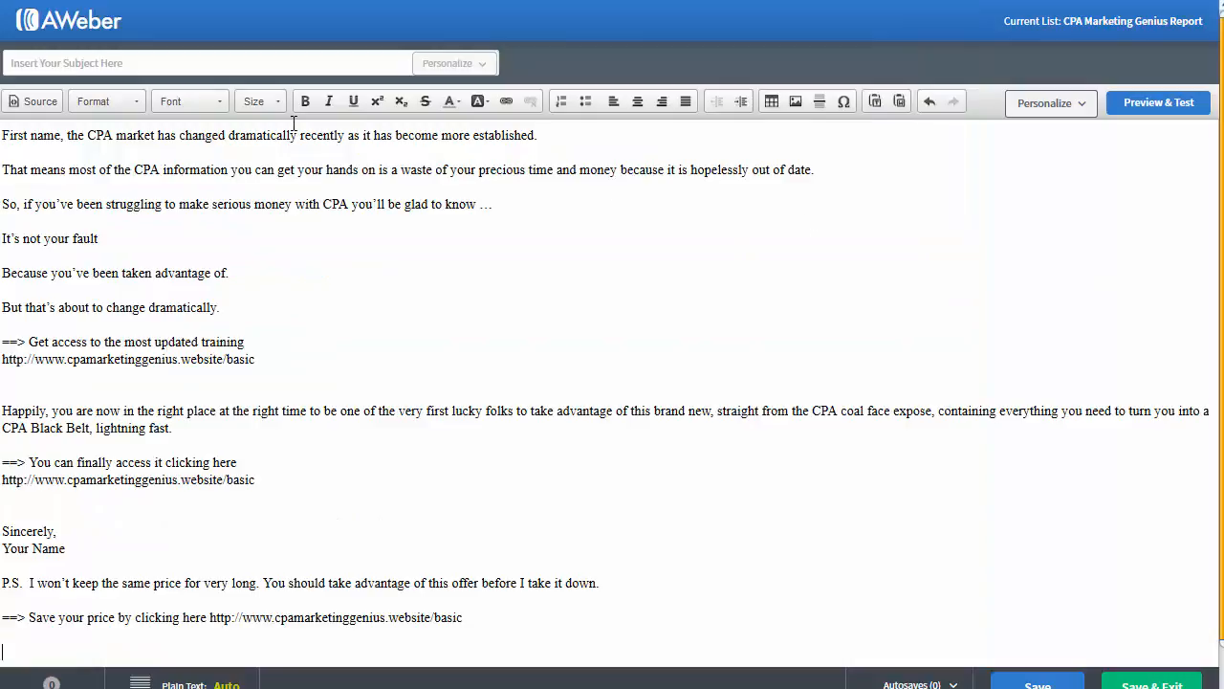
Step: Replace the 'First name' placeholder with the subscriber first name tag {!firstname_fix}
left_click_drag(63, 134, 2, 135)
left_click(67, 135)
key("BackSpace")
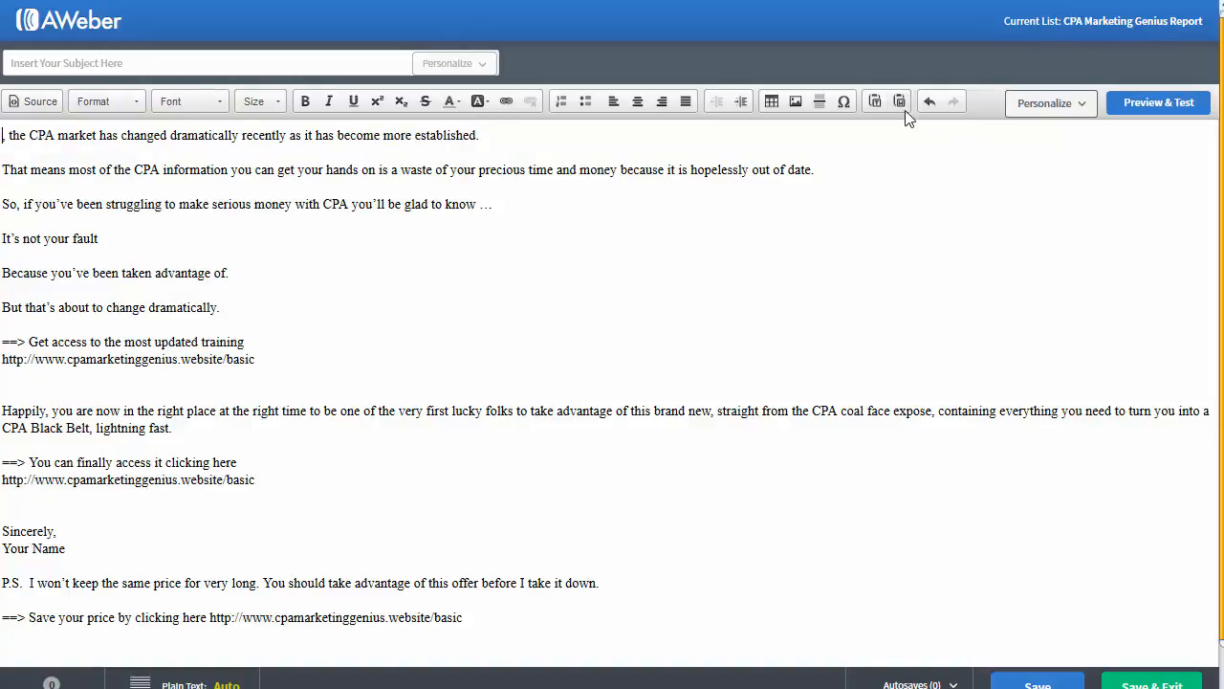
left_click(1050, 103)
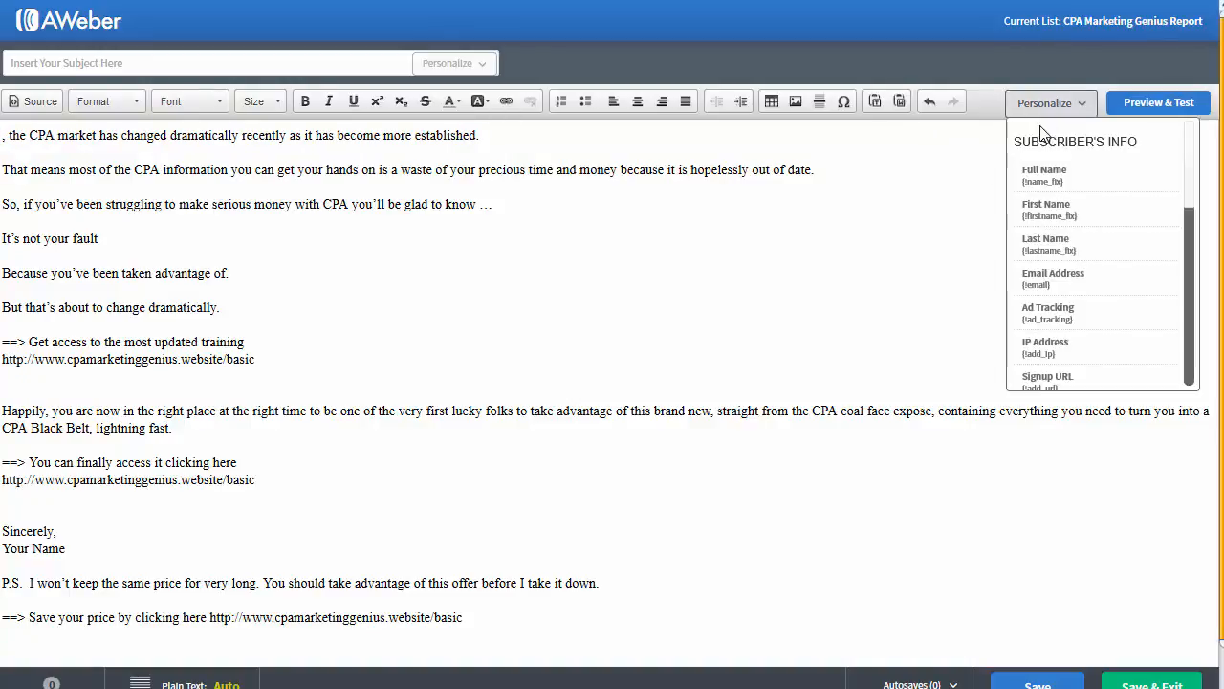
left_click(1053, 207)
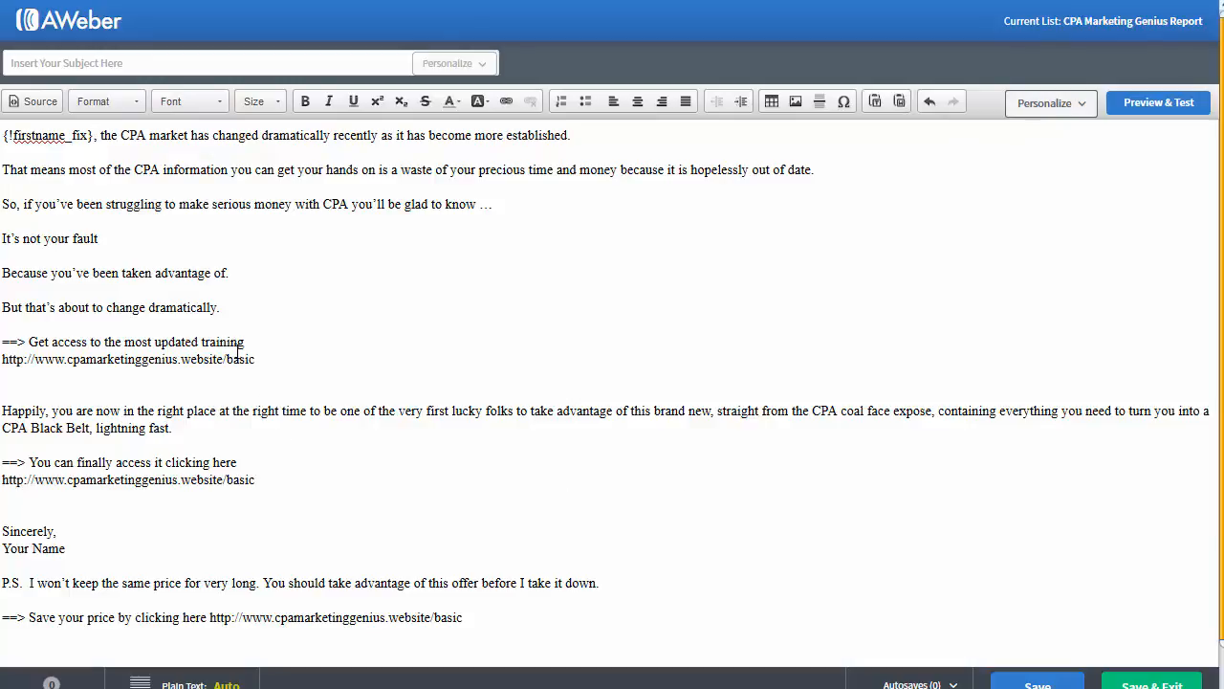
Step: Delete the bare URL and link 'Get access to the most updated training' to the basic page
left_click_drag(255, 359, 2, 360)
key("ctrl+c")
key("BackSpace")
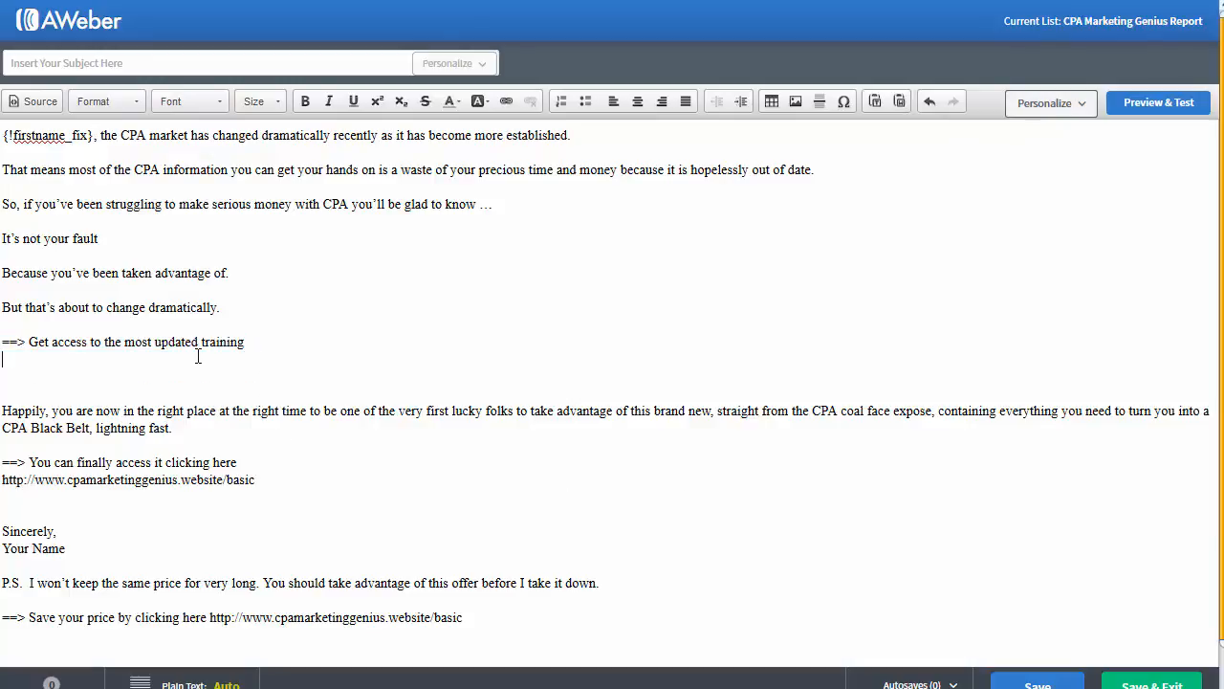
left_click_drag(259, 344, 41, 340)
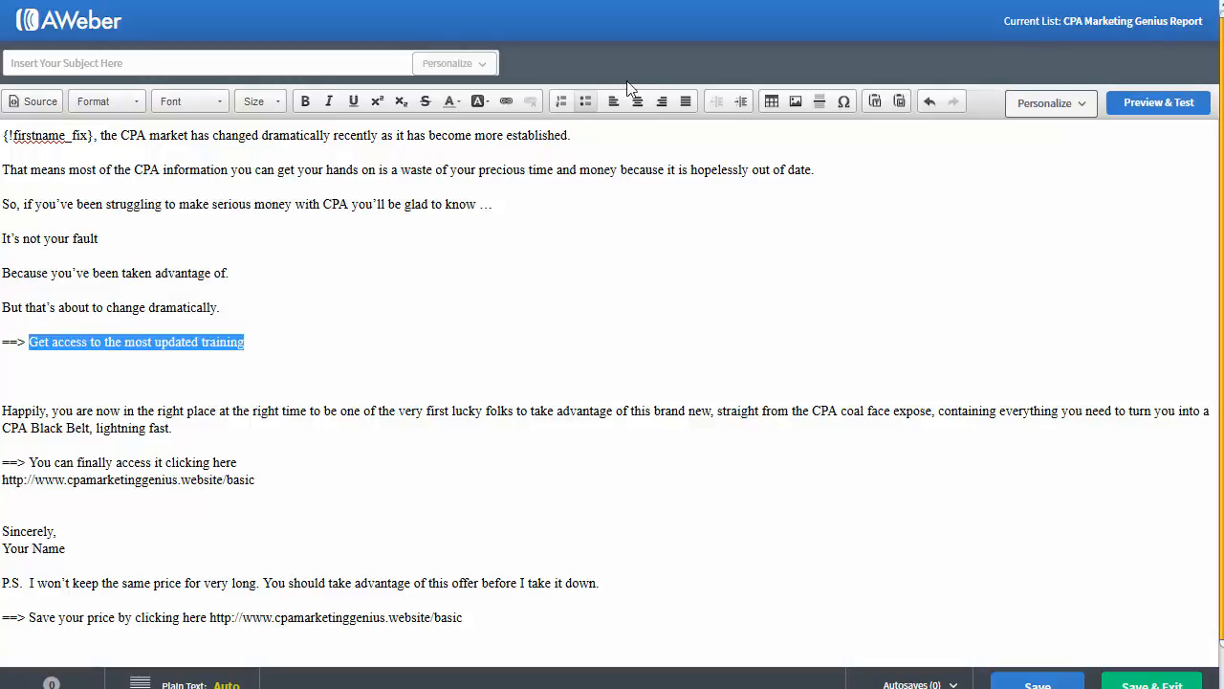
left_click(507, 107)
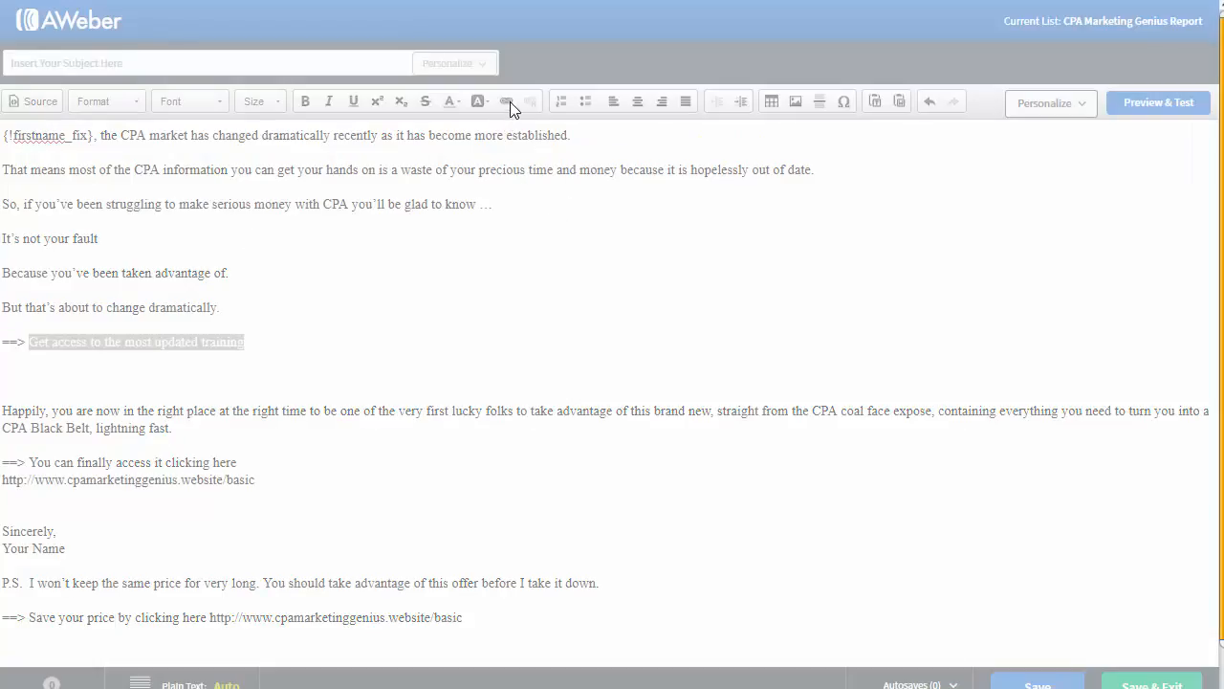
left_click(512, 109)
key("ctrl+v")
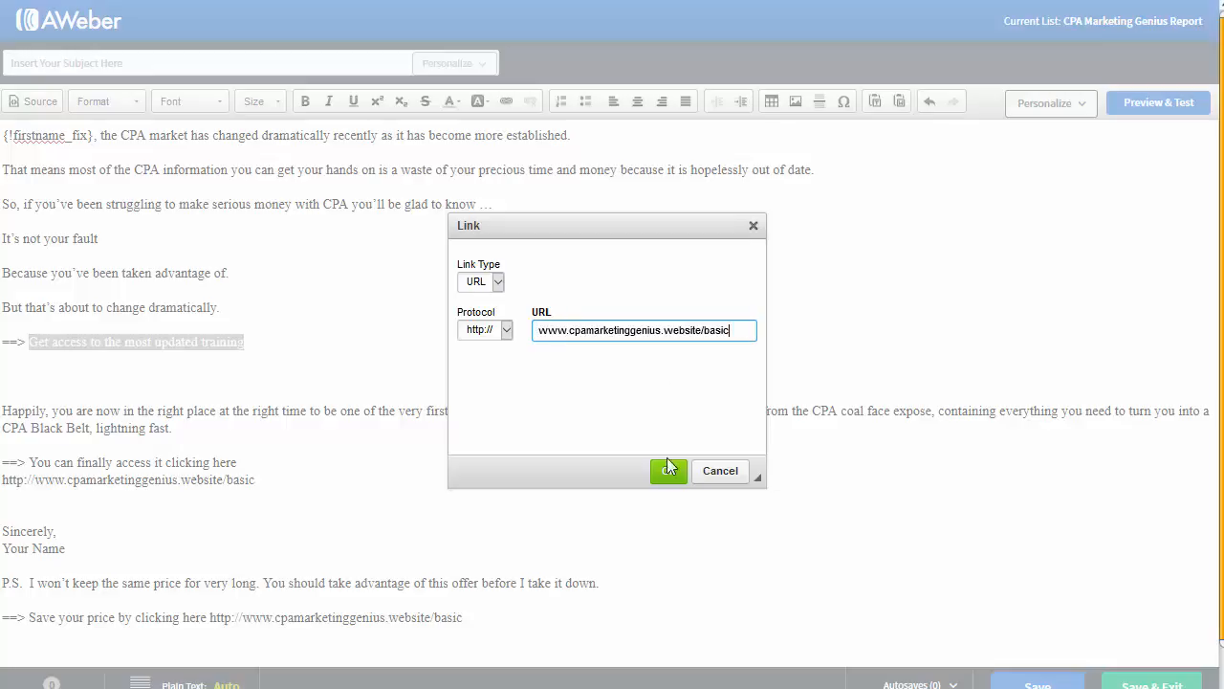
left_click(668, 469)
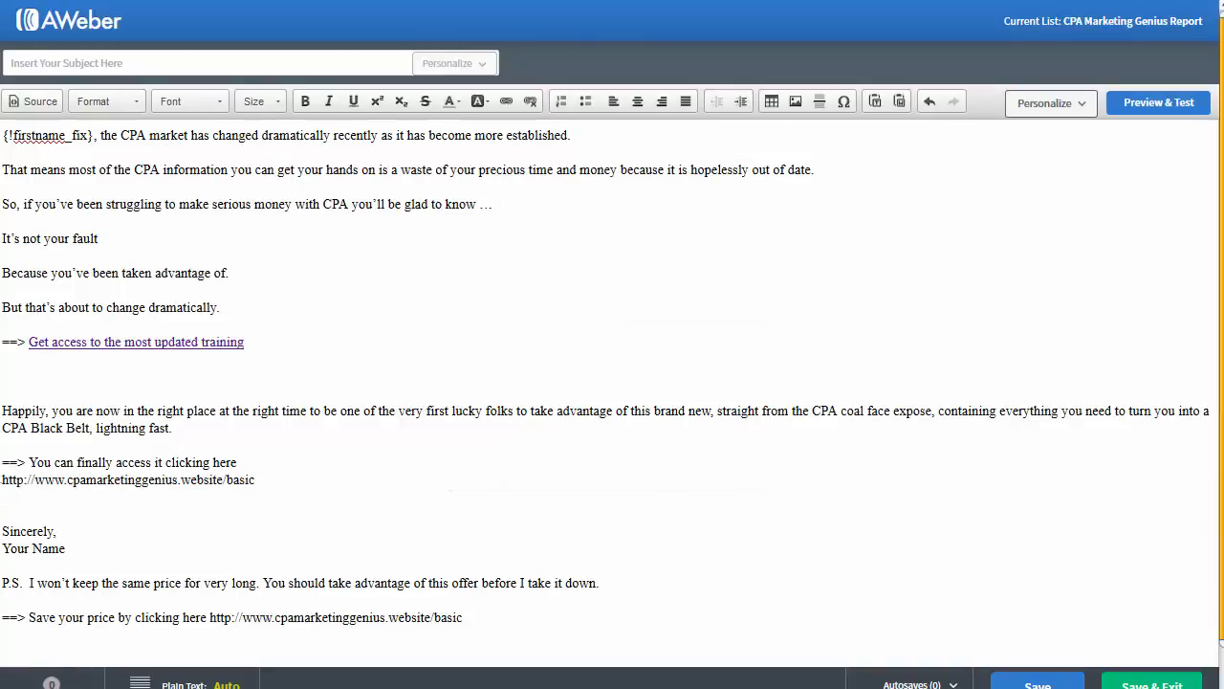
Step: Delete the second bare URL and link 'You can finally access it clicking here' to the basic page
left_click_drag(2, 479, 27, 465)
key("BackSpace")
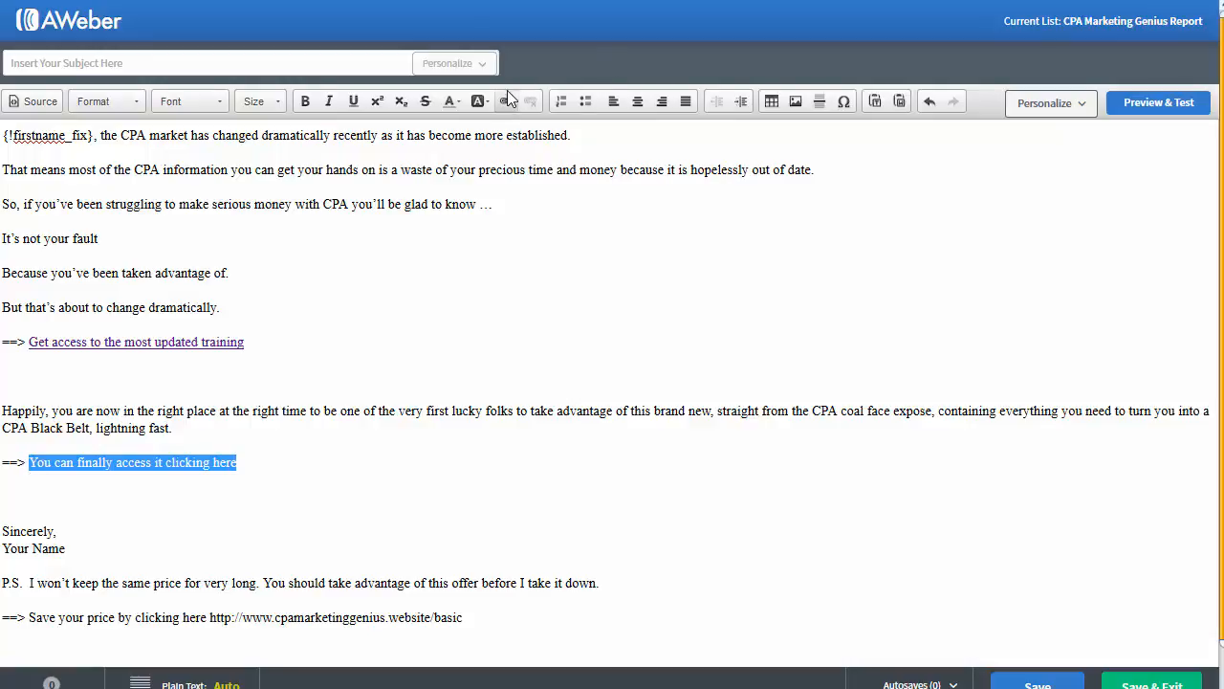
left_click(509, 100)
key("ctrl+v")
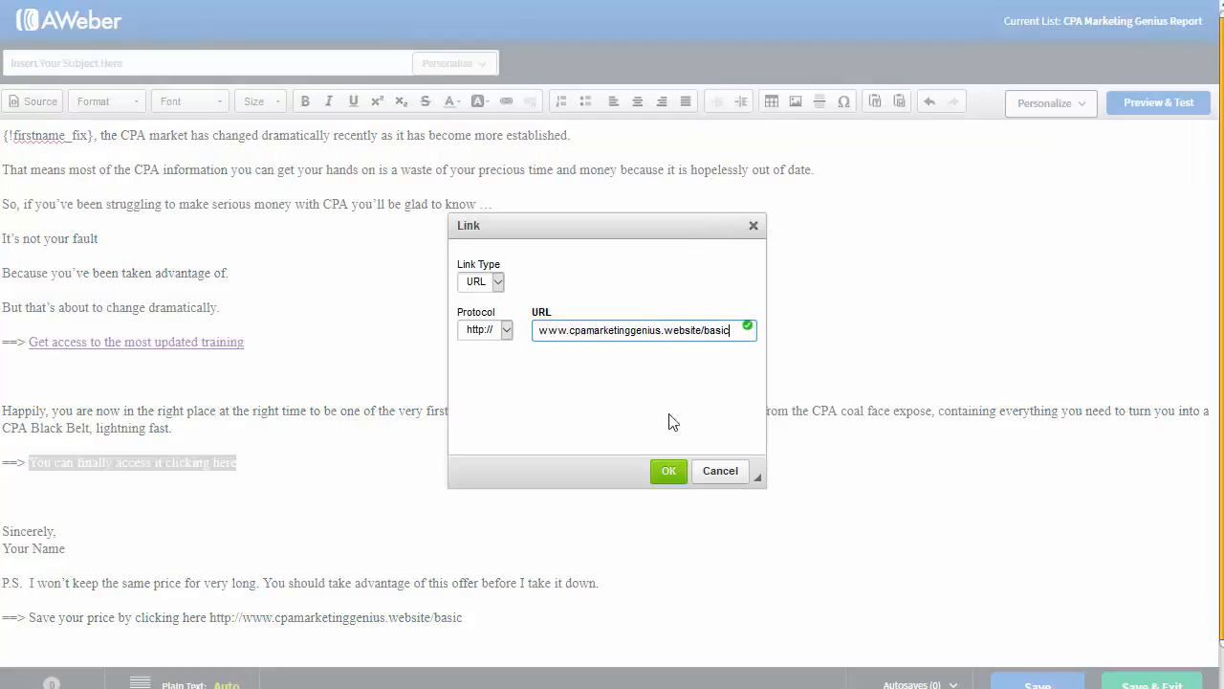
left_click(667, 472)
left_click(465, 618)
Step: Remove the trailing bare URL from the 'Save your price' line
triple_click(291, 616)
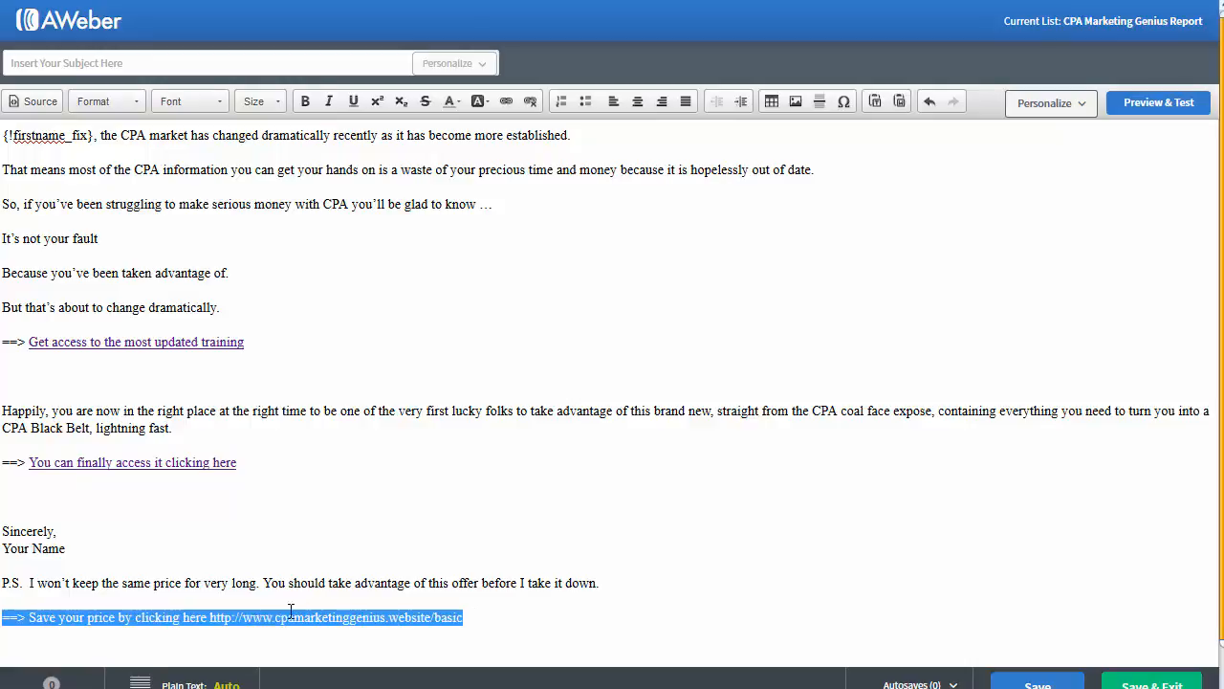
key("End")
left_click_drag(87, 622, 29, 622)
left_click(503, 620)
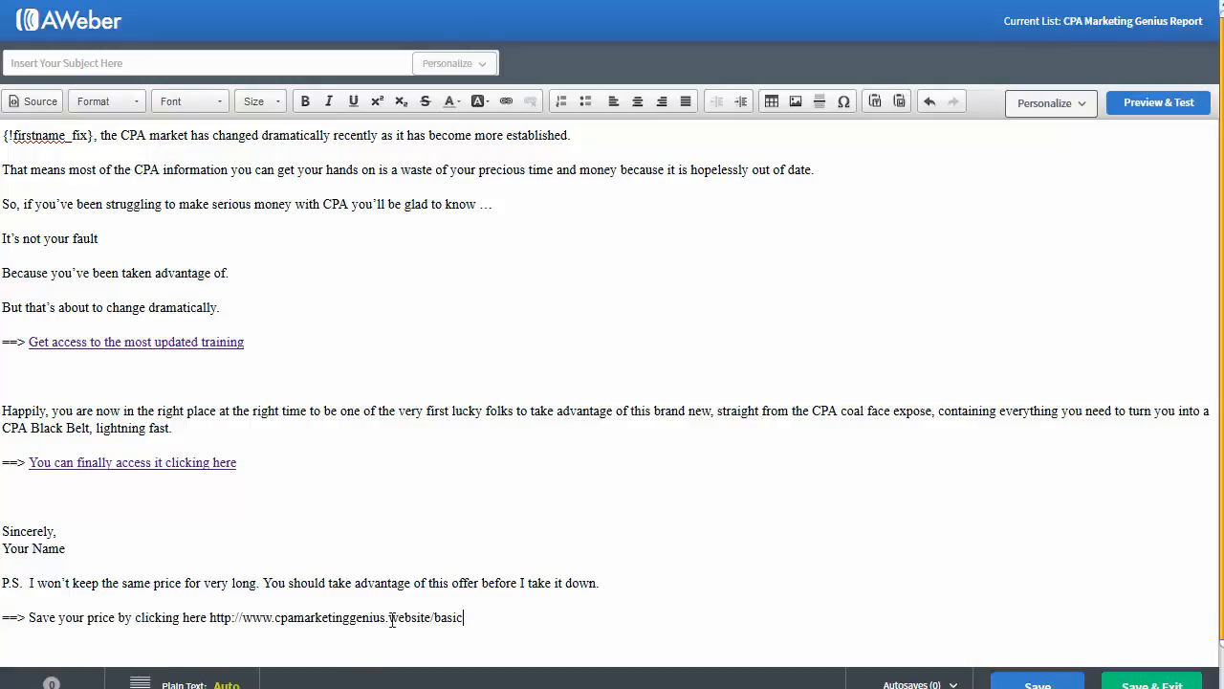
left_click(203, 622, "shift")
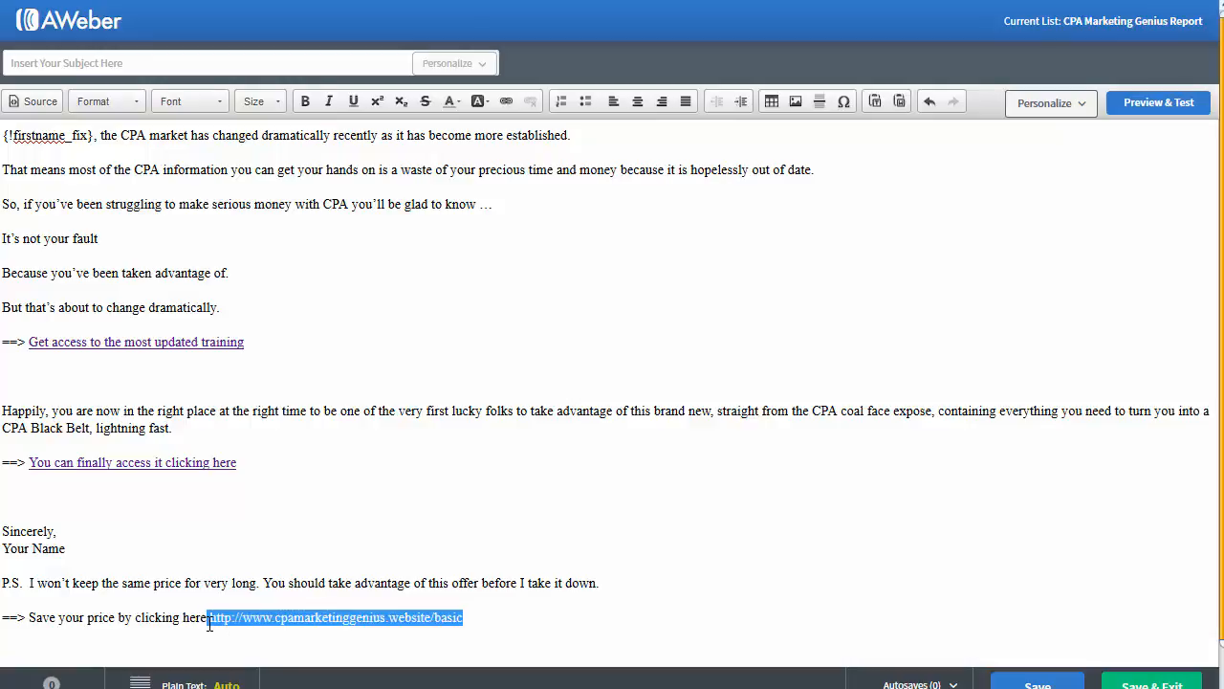
left_click(215, 622, "shift")
key("BackSpace")
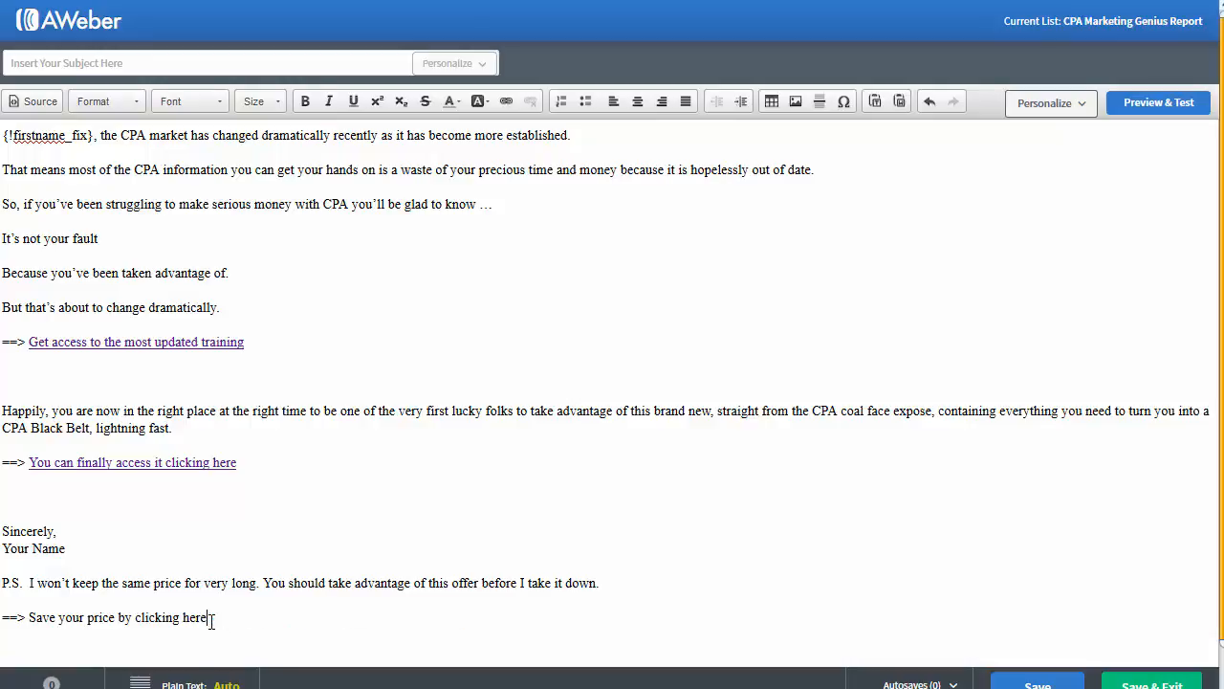
Step: Link 'Save your price by clicking here' to the basic page and remove the extra blank line
key("shift+Home")
key("shift+Right")
key("shift+Right")
key("shift+Right")
key("shift+Right")
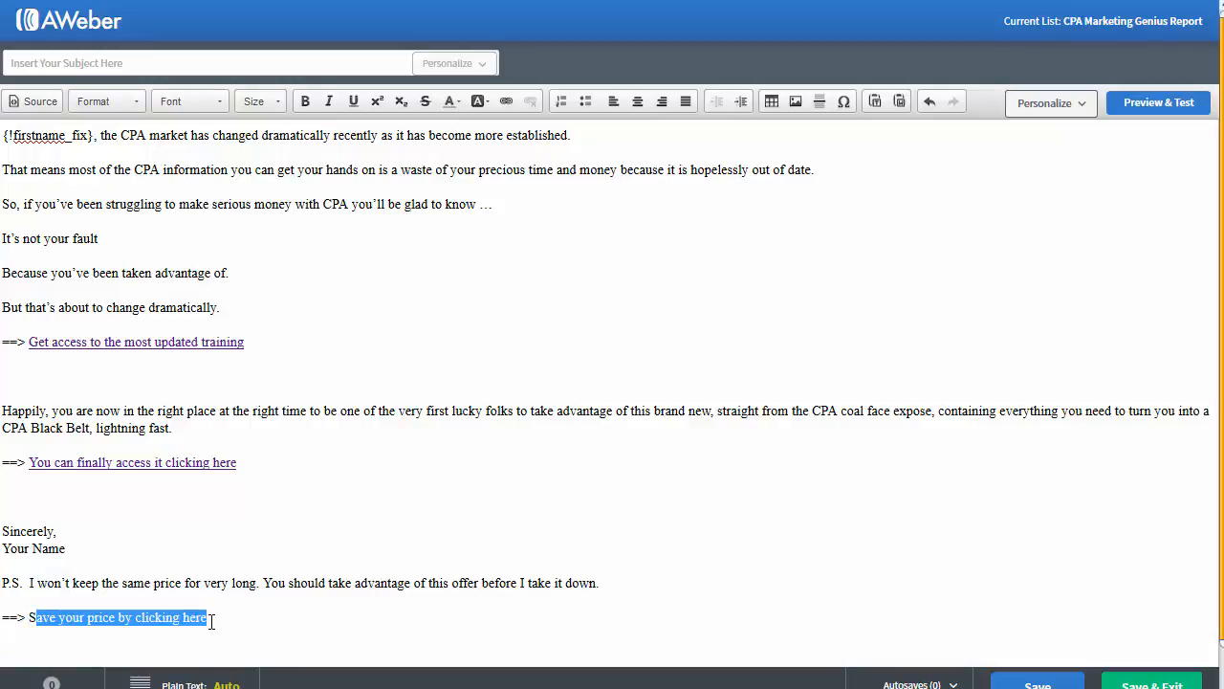
left_click(506, 101)
type("http://www.cpamarketinggenius.com/latest/basic")
left_click(667, 470)
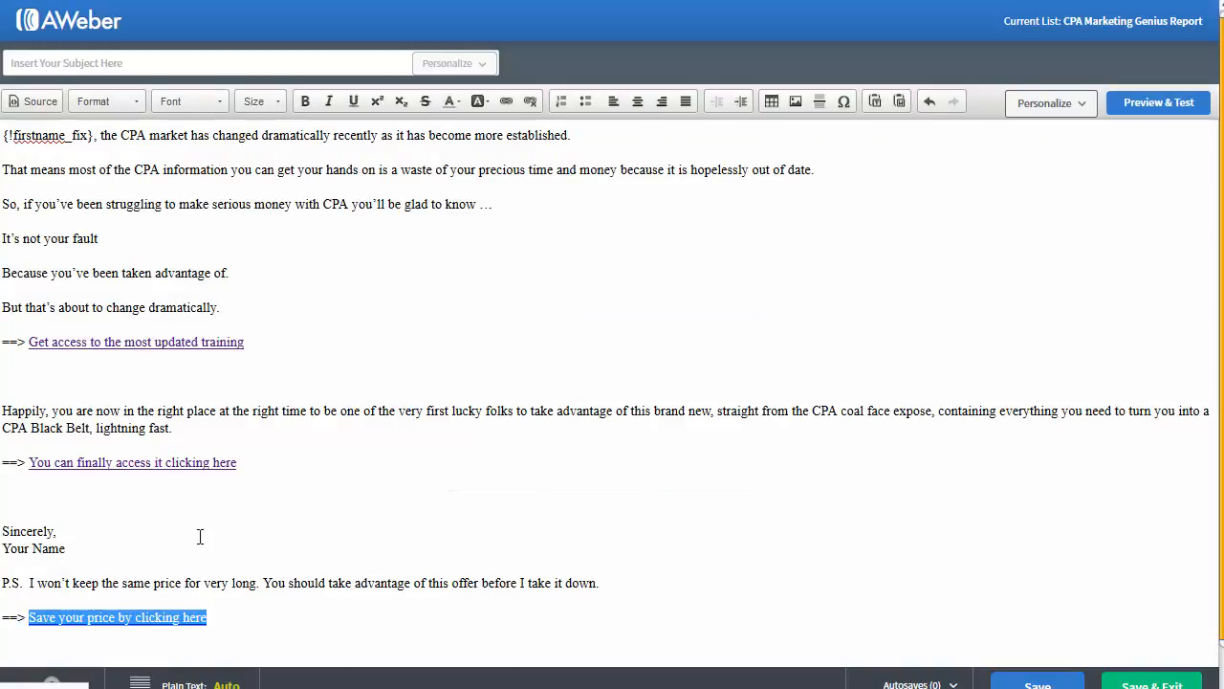
left_click(146, 505)
key("Delete")
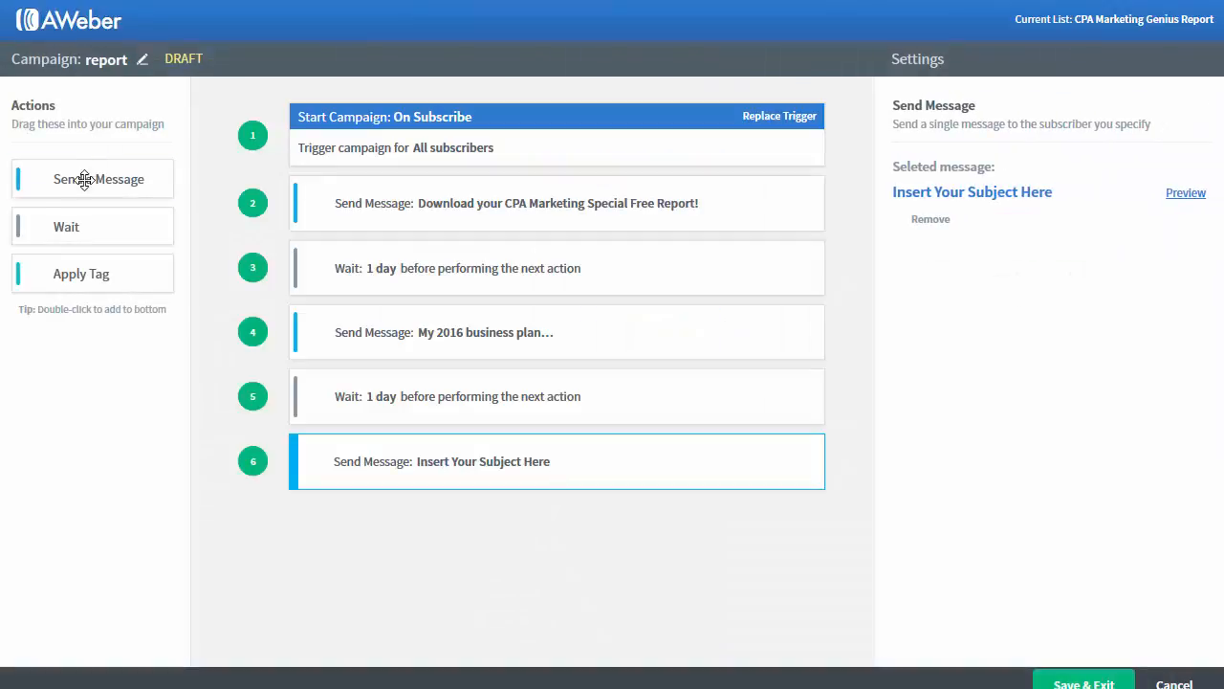
Step: Add a wait step after the third email, then go to the Sign Up Forms page
left_click_drag(66, 227, 437, 568)
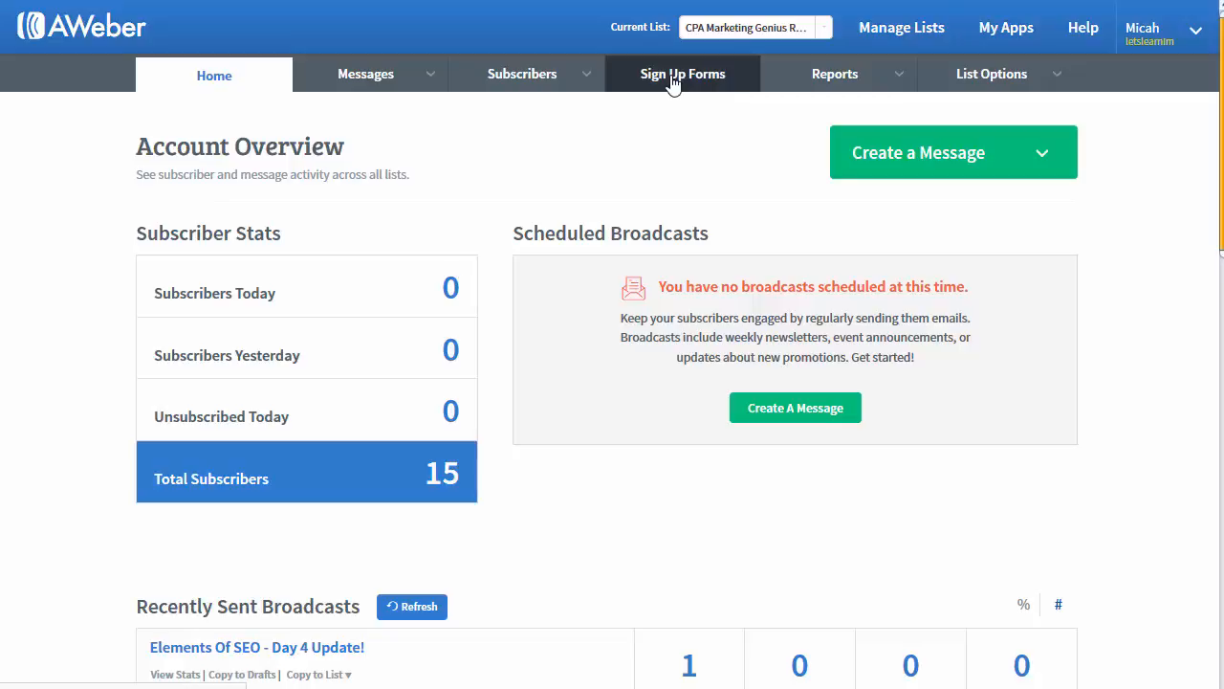
left_click(698, 76)
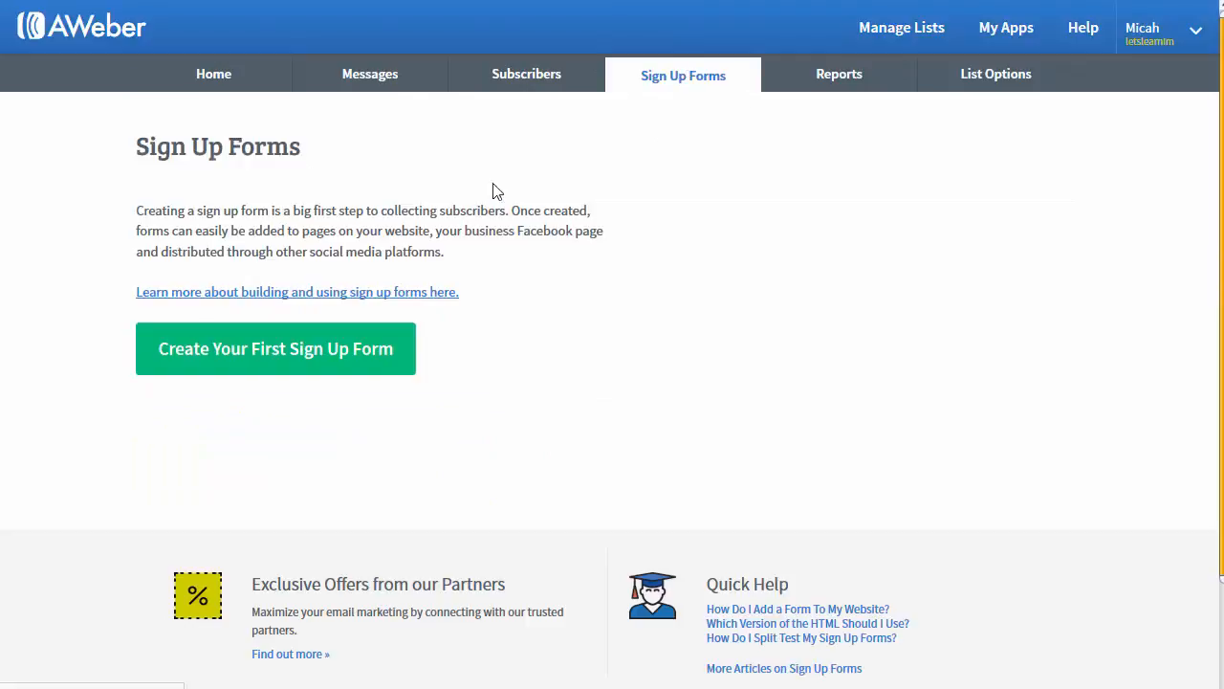
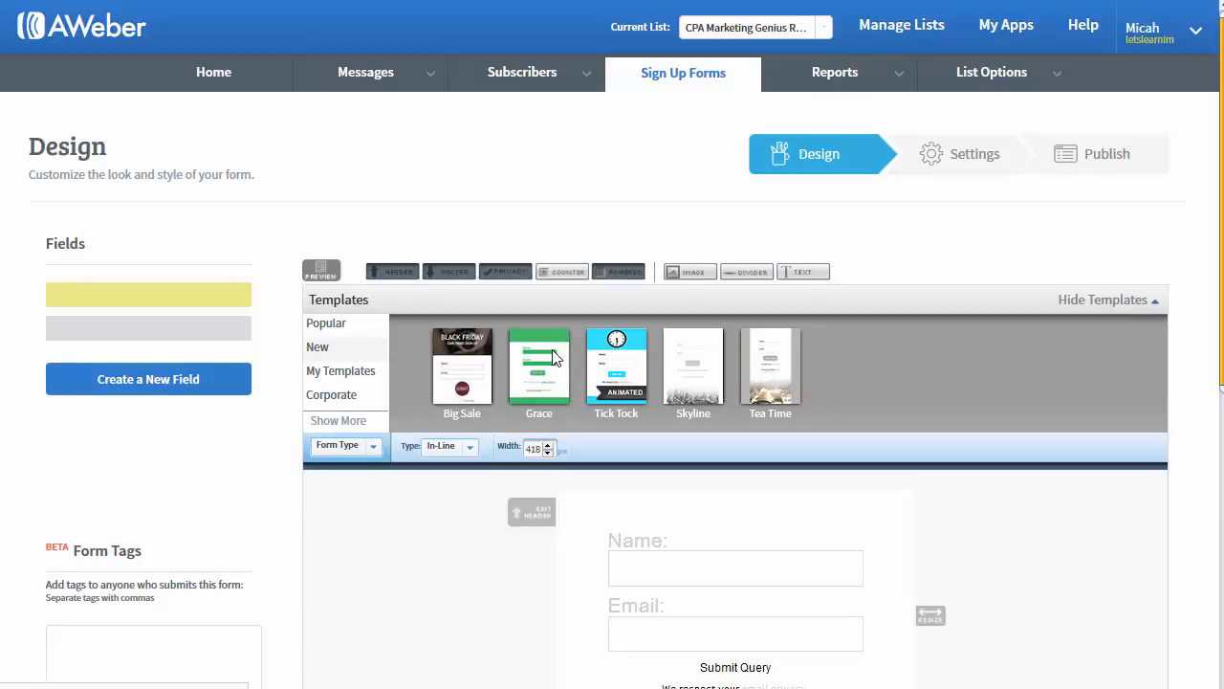
Step: Finish the form footer edit and continue to the My Web Form Settings step
scroll(667, 359, "down", 3)
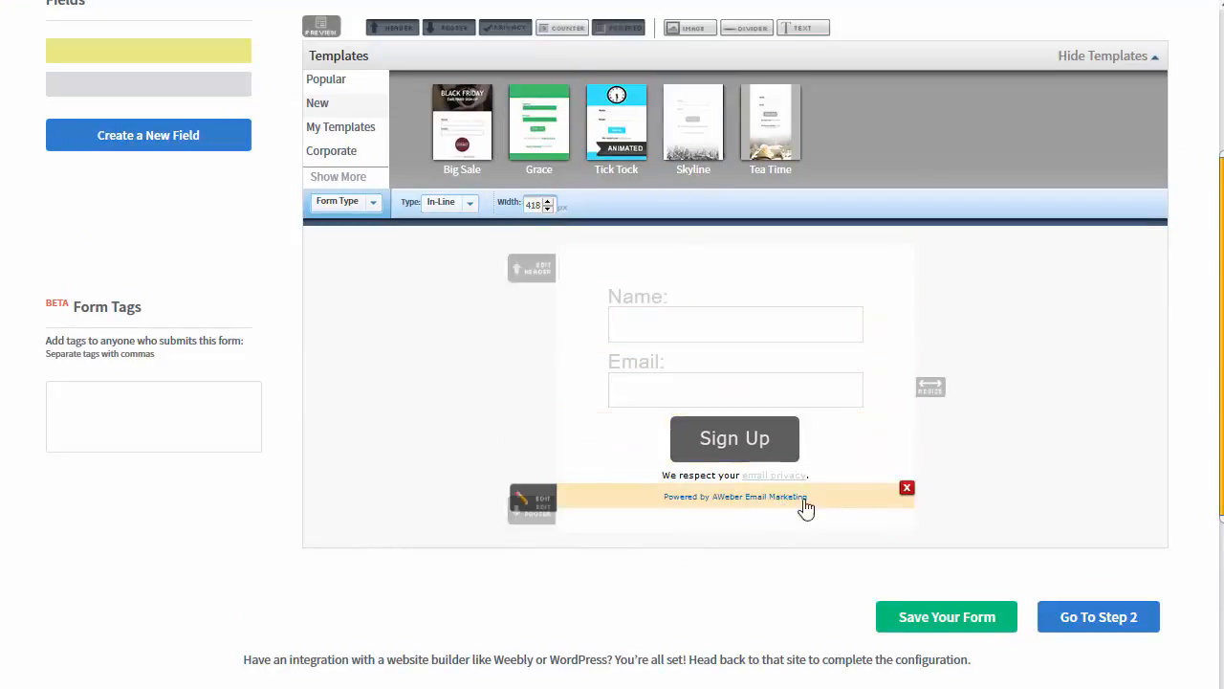
left_click(906, 489)
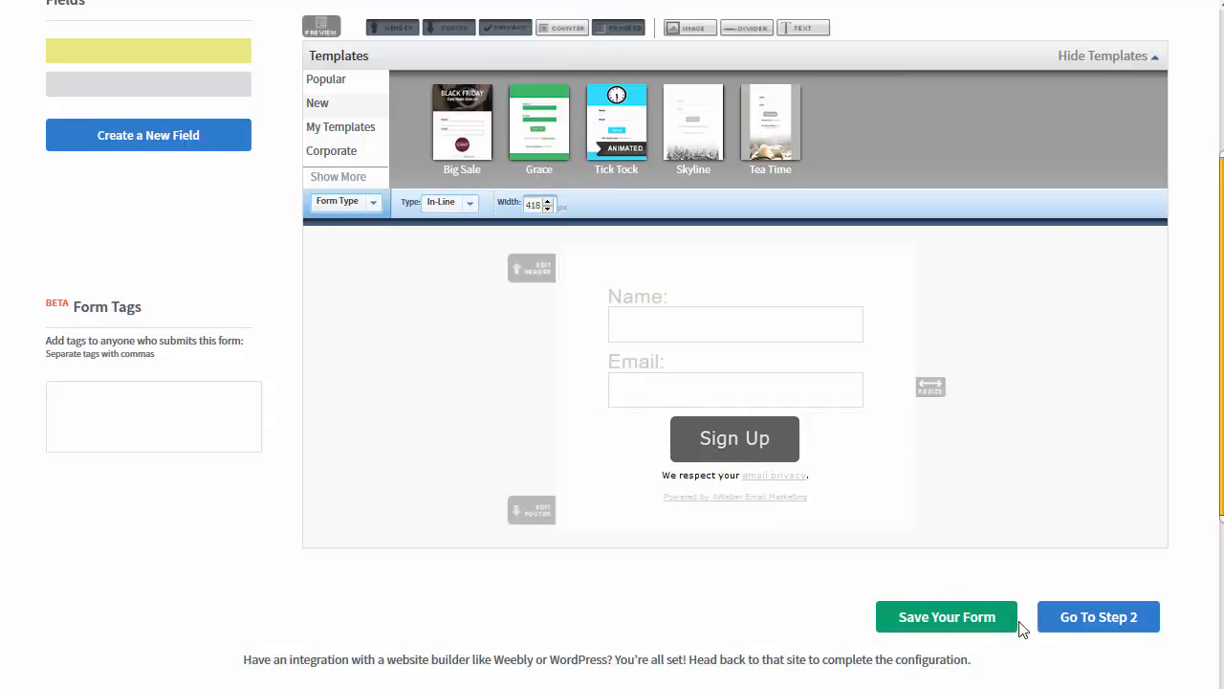
left_click(1071, 618)
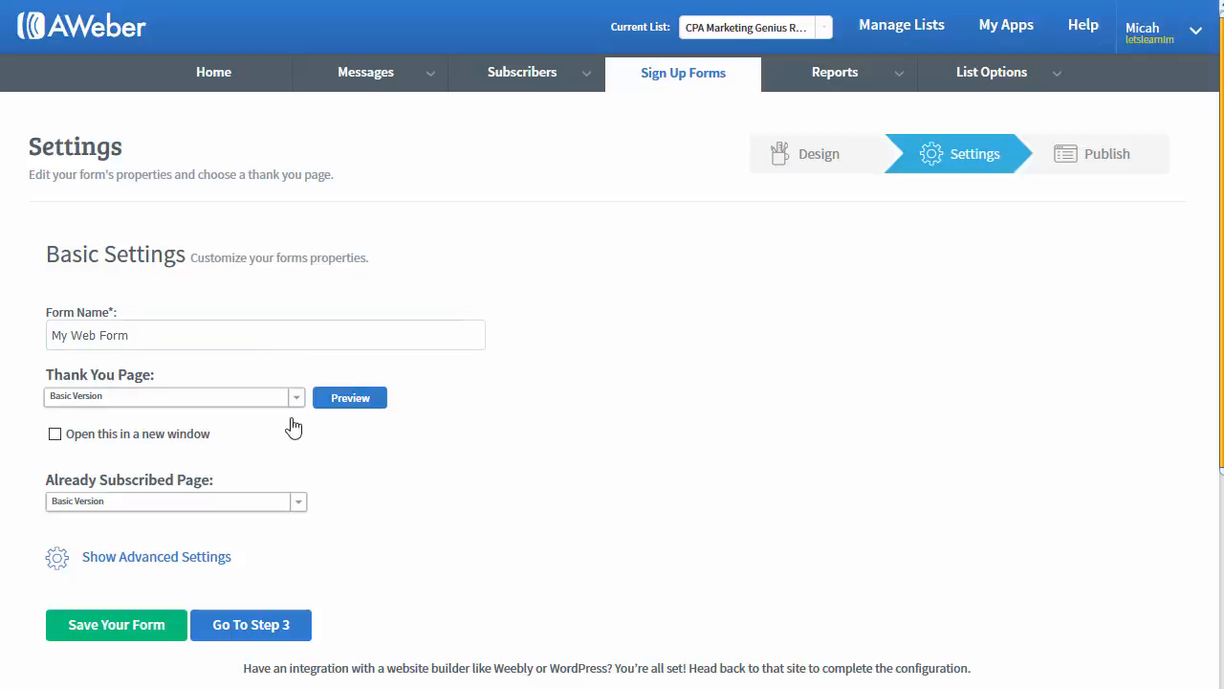
Step: Save the web form, choose self-install, and copy its raw HTML code
left_click(215, 627)
left_click(880, 346)
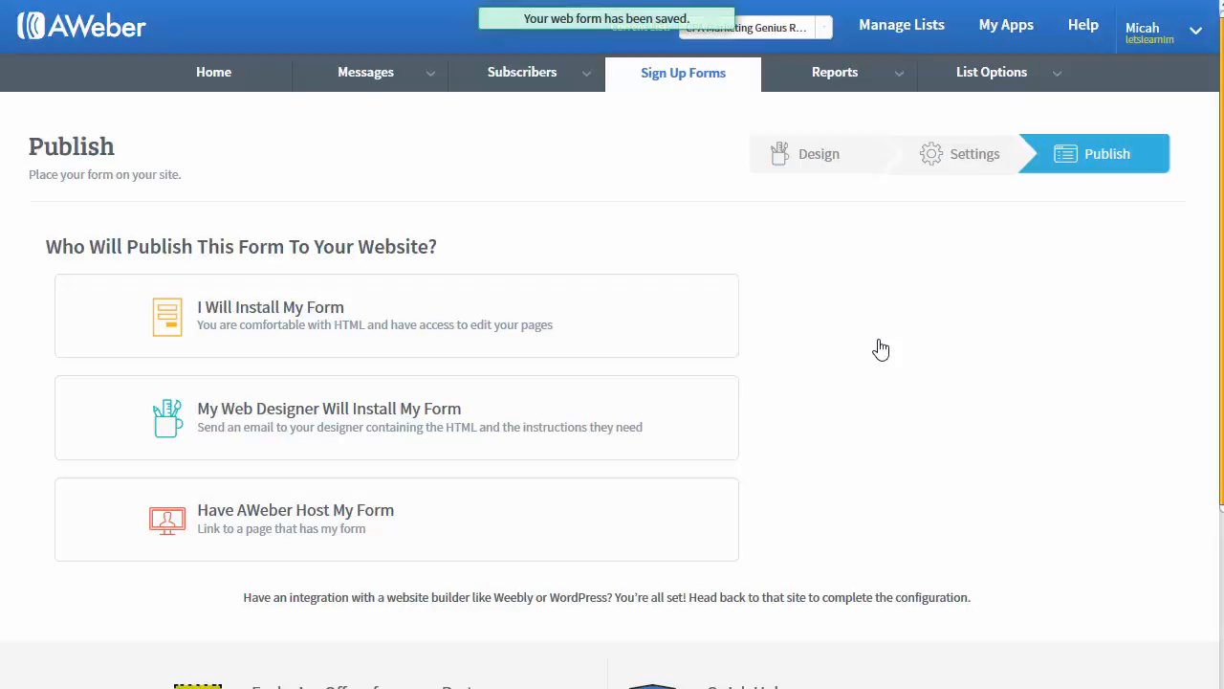
left_click(316, 322)
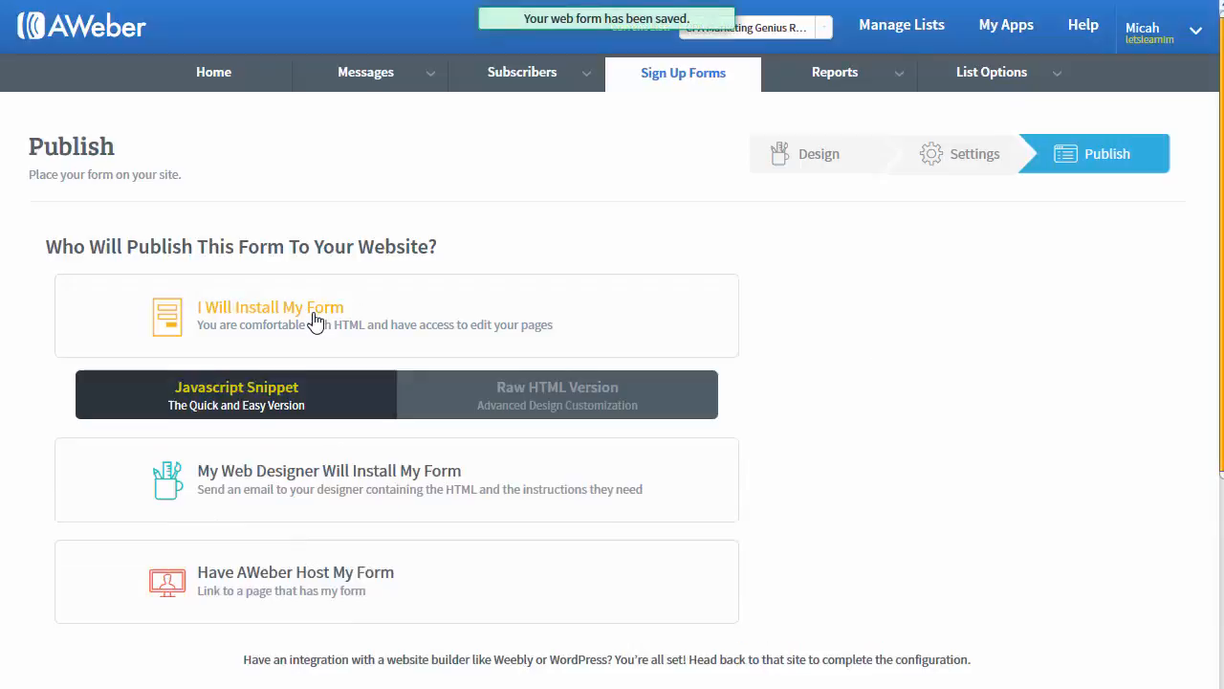
left_click(545, 407)
left_click(180, 548)
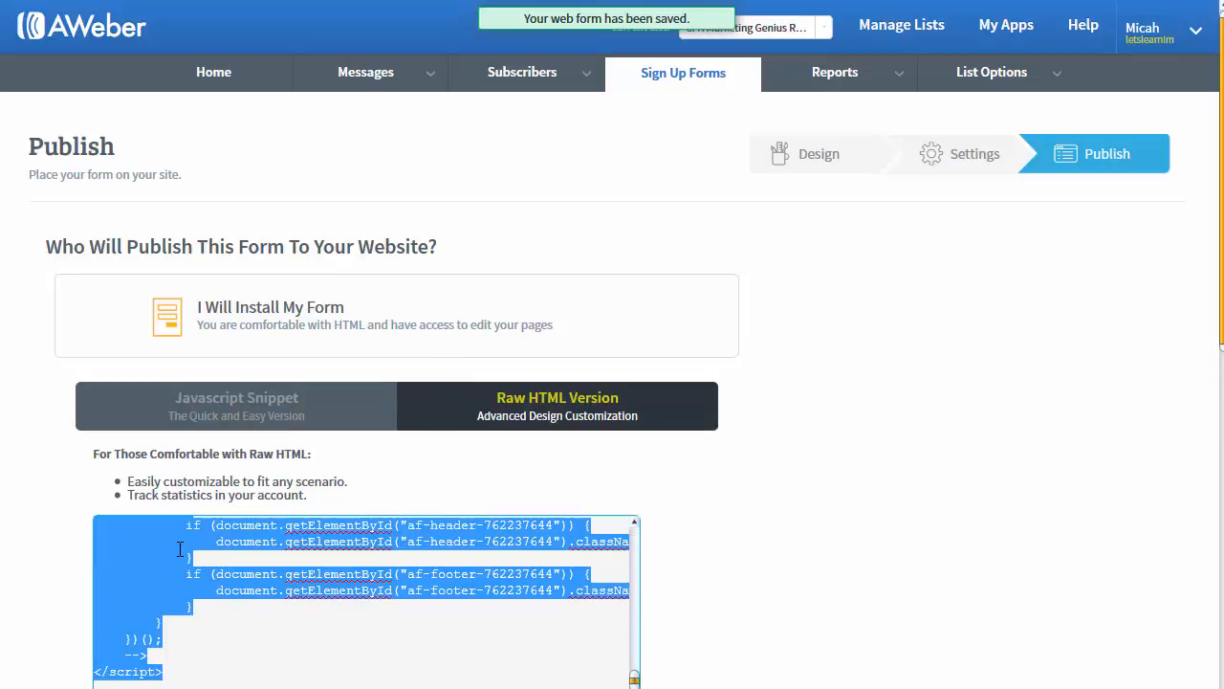
right_click(180, 548)
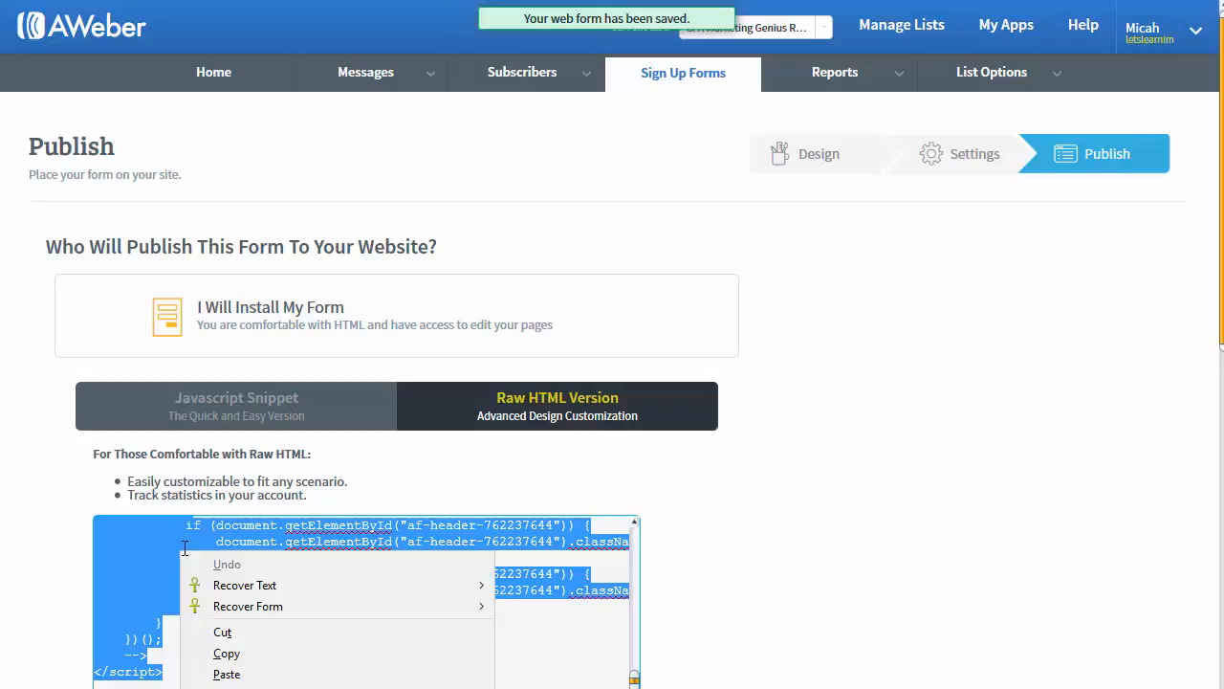
left_click(251, 654)
Step: Copy the entire JavaScript snippet version of the form code
left_click(245, 418)
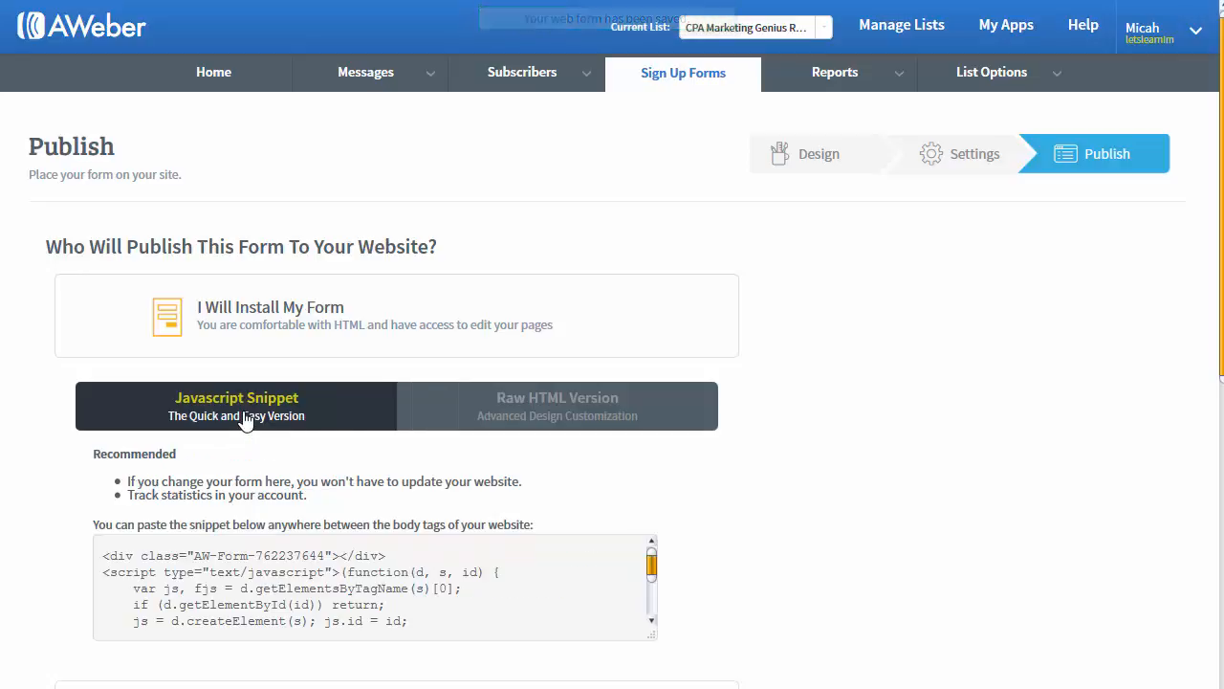
left_click(245, 552)
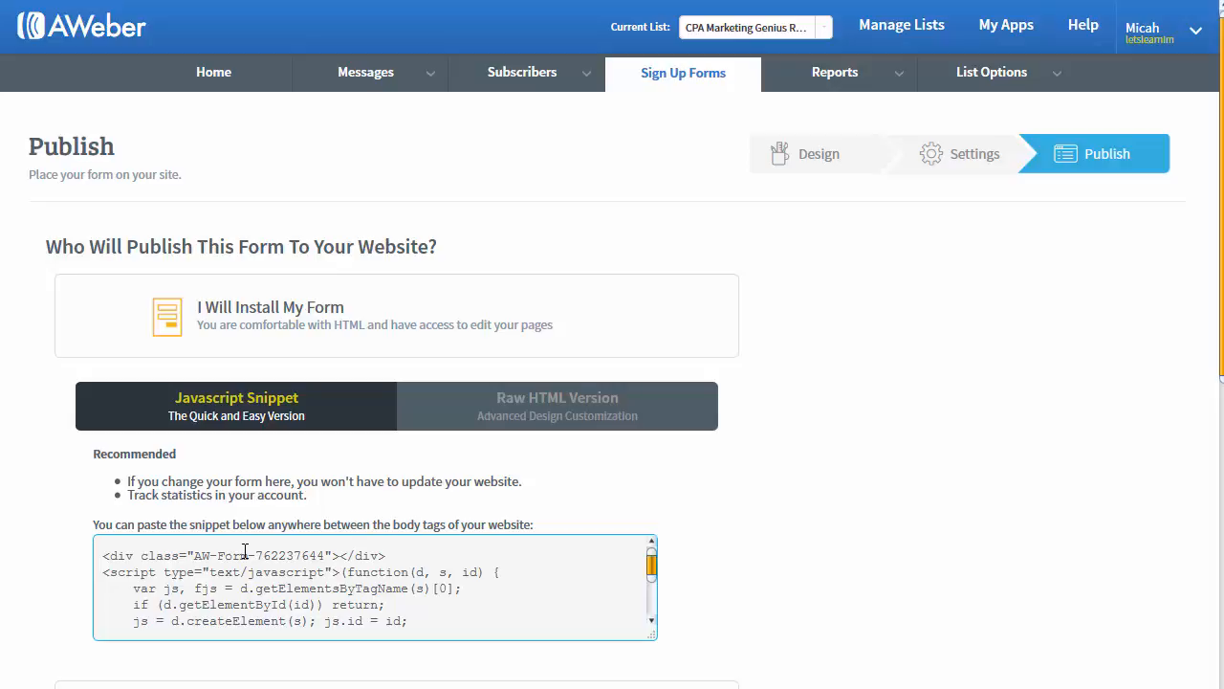
key("ctrl+a")
right_click(245, 550)
left_click(307, 652)
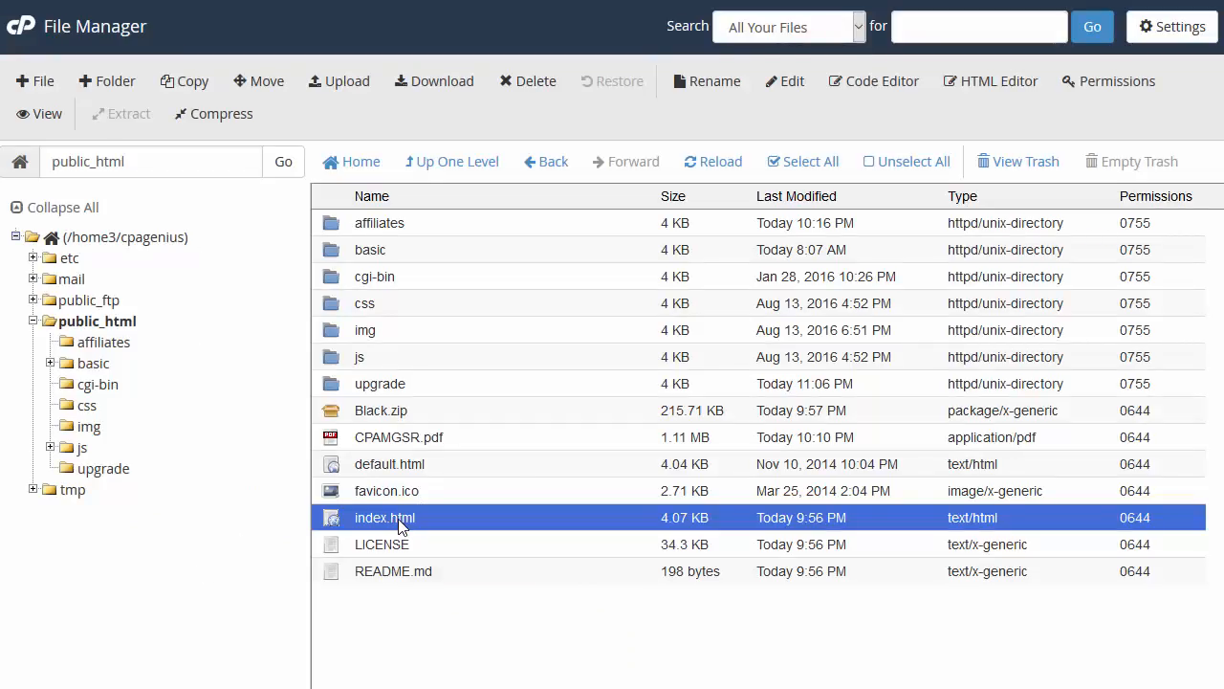
Step: Open public_html/index.html in the code editor as utf-8 and scroll to the subscribe popup markup
right_click(400, 525)
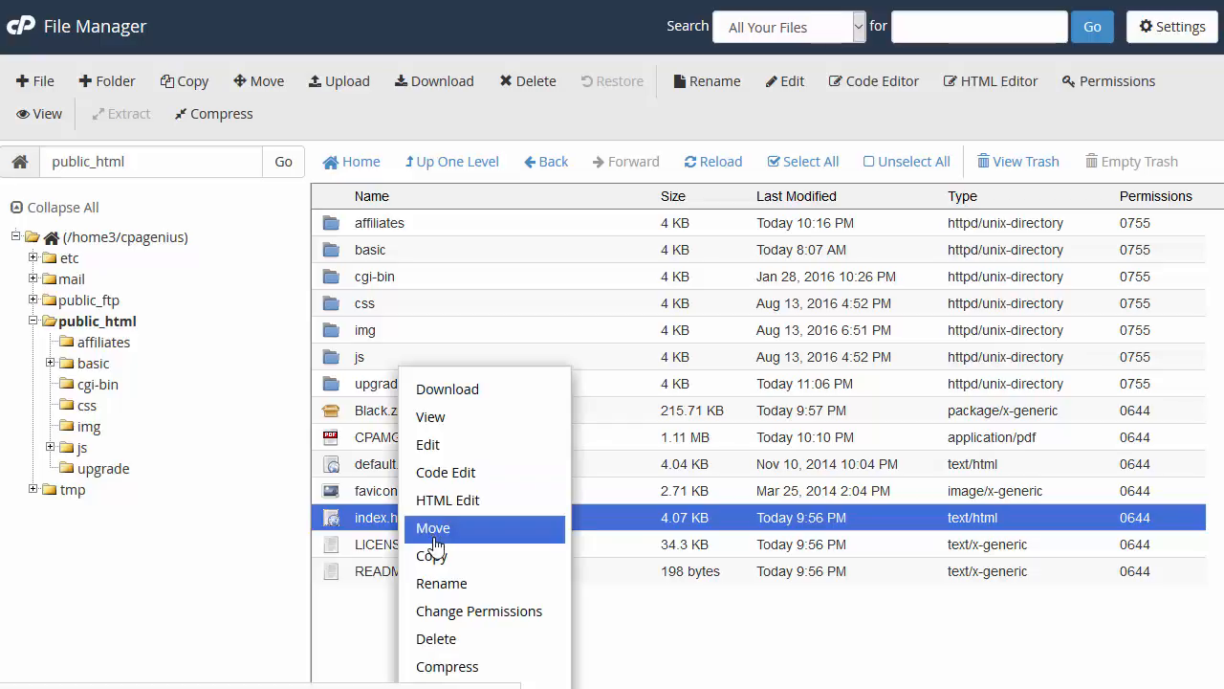
left_click(457, 472)
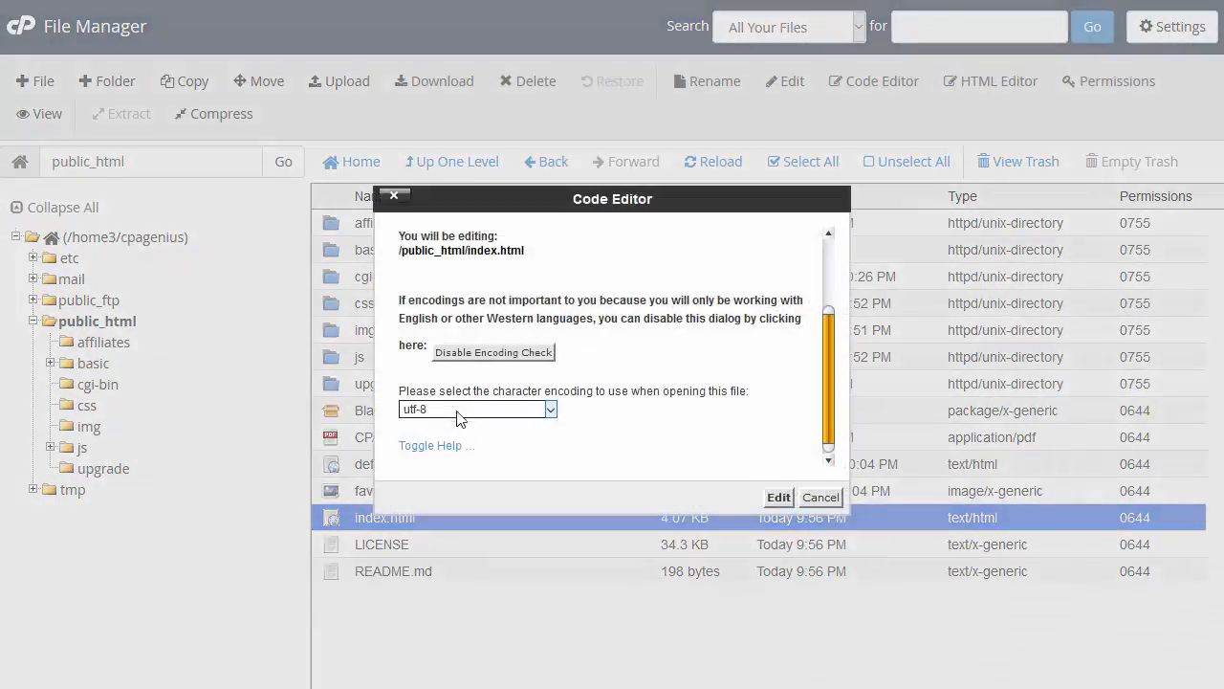
left_click(778, 497)
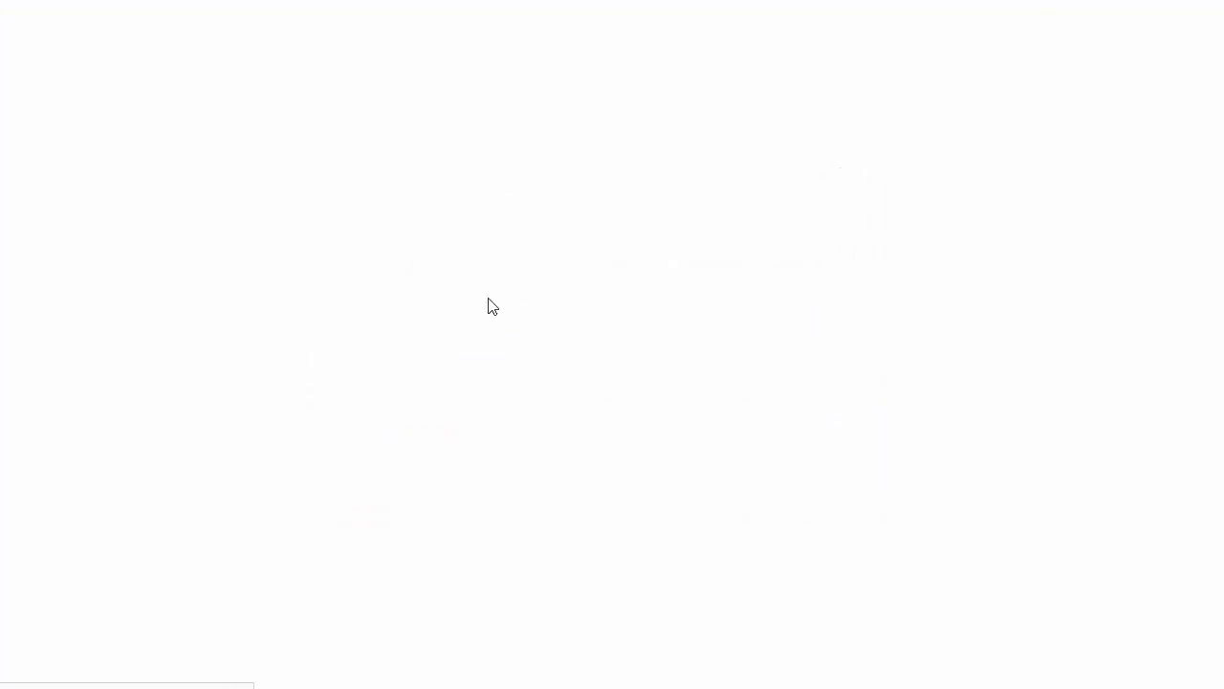
scroll(472, 289, "down", 7)
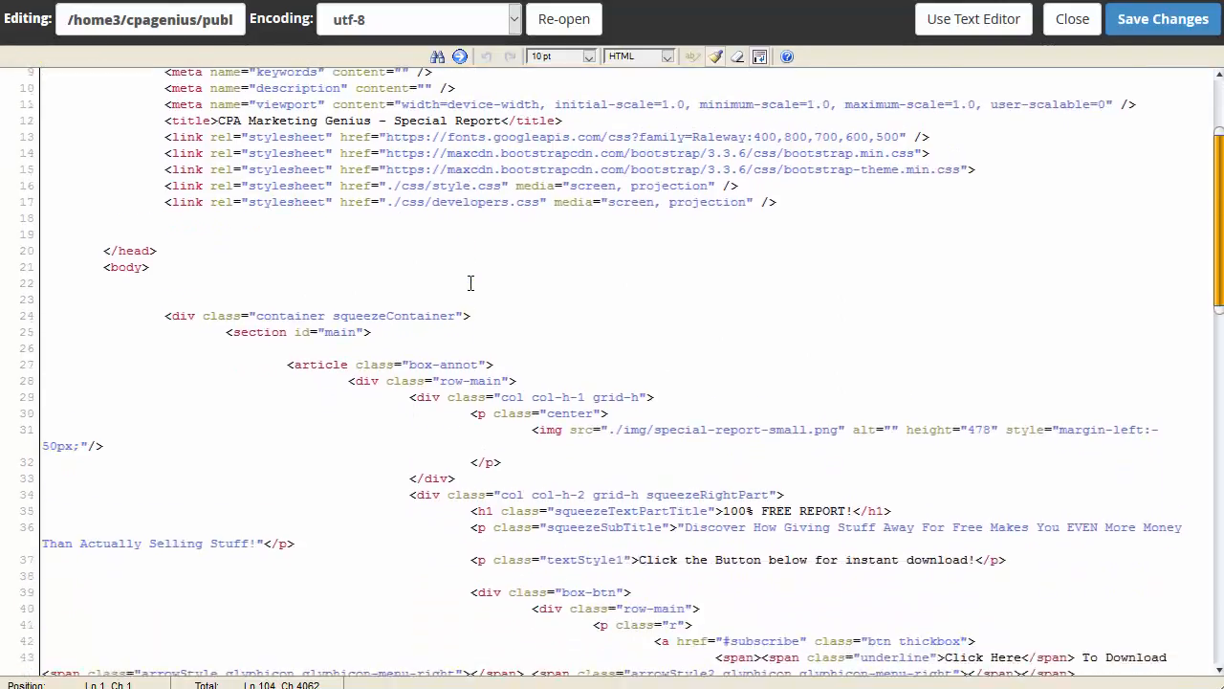
scroll(730, 336, "down", 9)
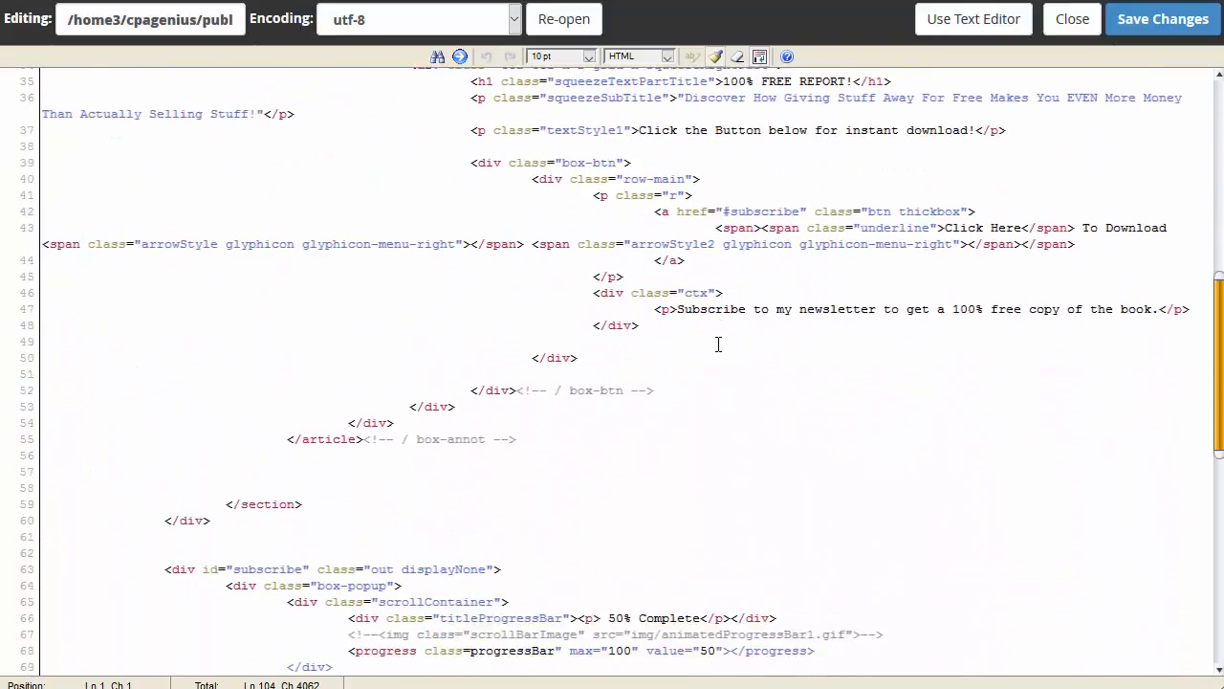
scroll(701, 349, "down", 7)
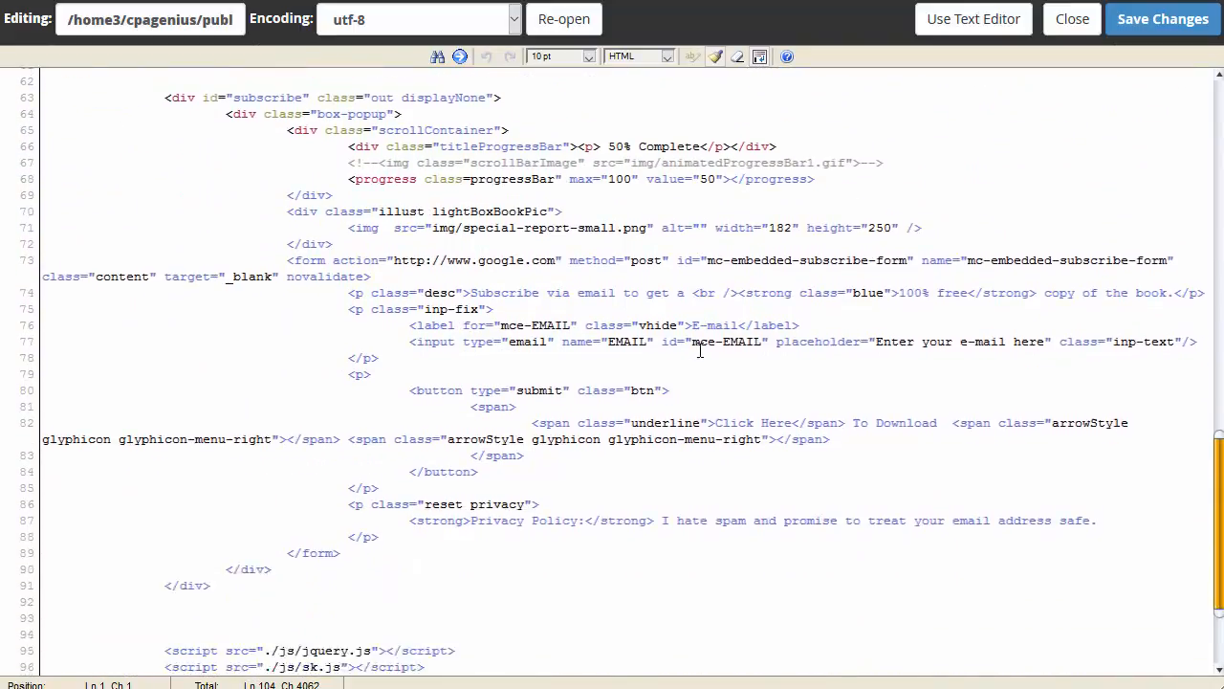
scroll(700, 351, "down", 1)
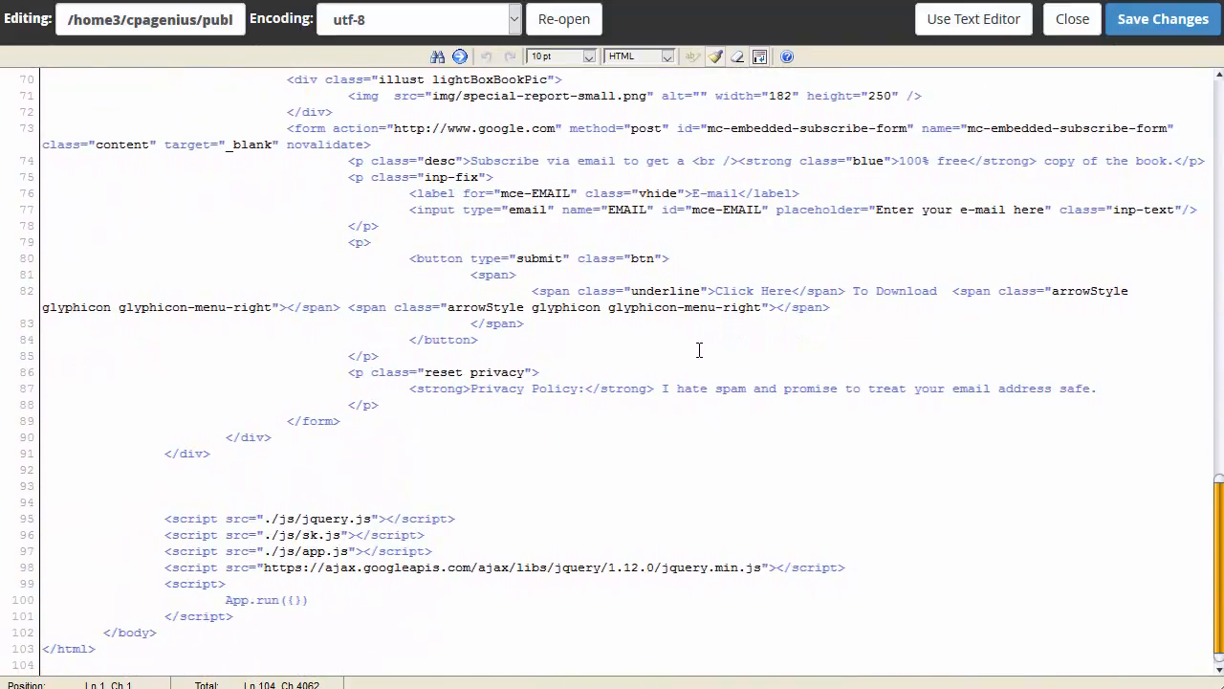
scroll(691, 362, "up", 3)
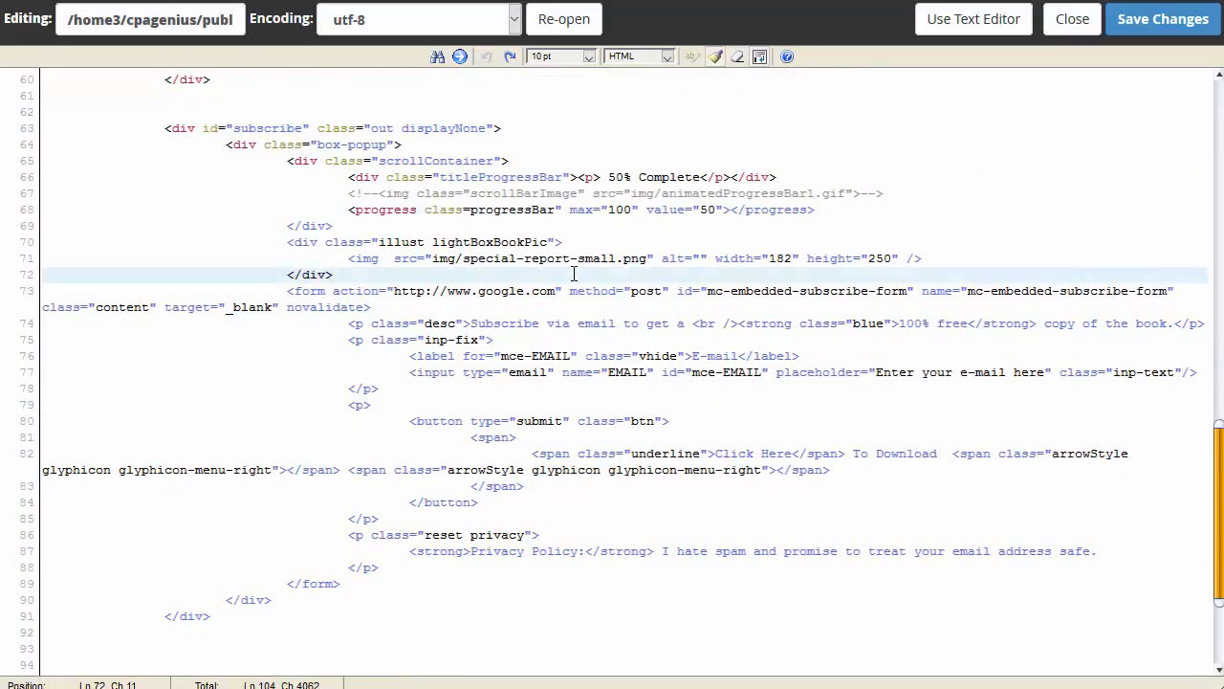
key("Return")
key("Return")
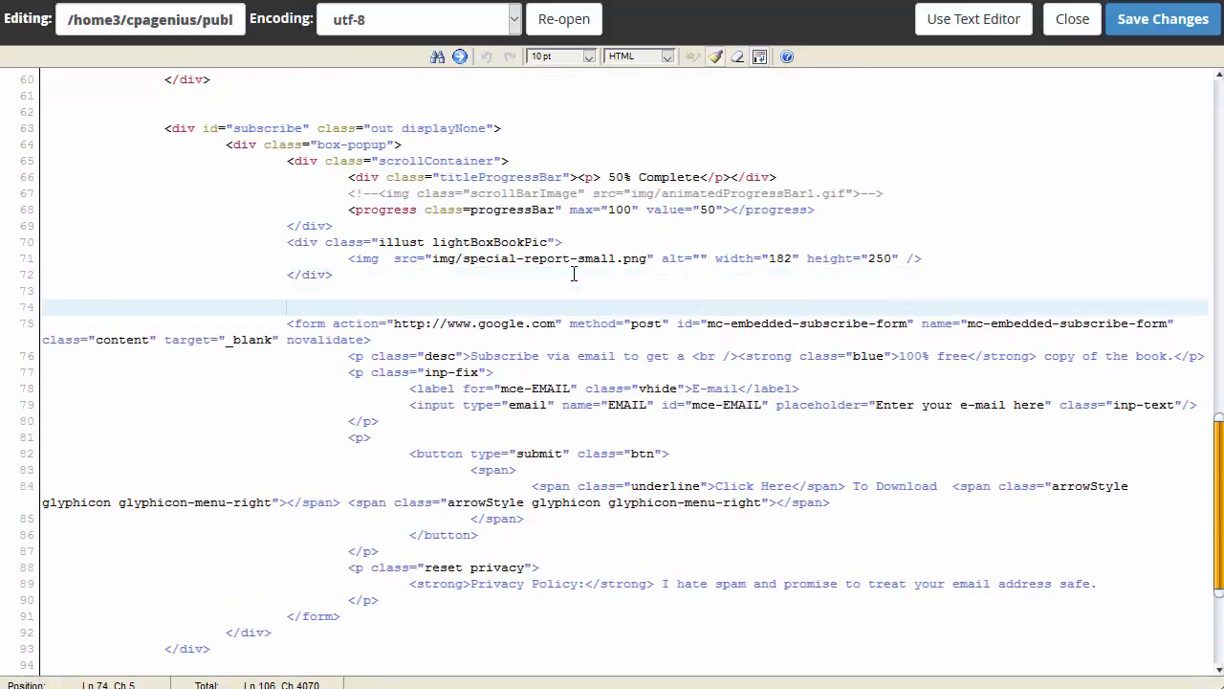
key("ctrl+v")
key("Up")
key("Up")
key("Up")
key("Up")
key("Up")
key("Up")
key("Up")
key("Up")
key("Up")
key("Up")
key("Up")
key("Up")
key("Up")
key("Up")
key("Up")
key("Up")
key("Up")
key("Up")
key("Up")
key("Up")
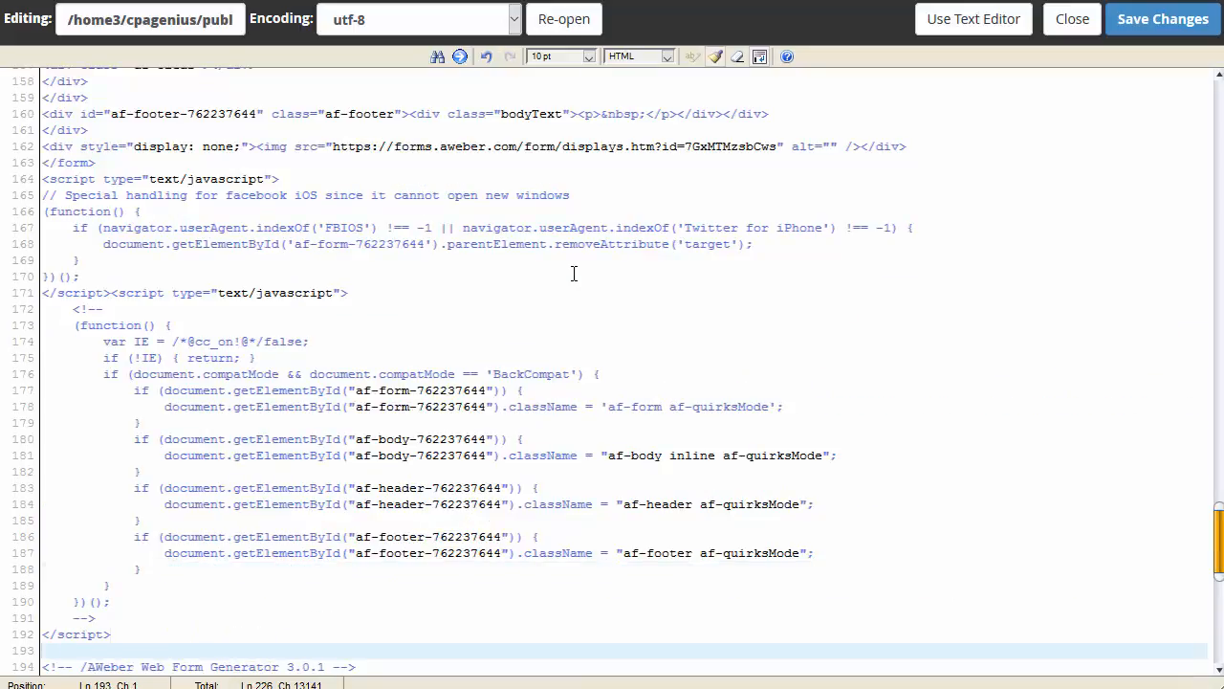
key("Up")
key("Up")
key("Up")
key("Up")
key("Up")
key("Up")
key("Up")
key("Up")
key("Up")
key("Up")
key("Up")
key("Up")
key("Up")
key("Up")
key("Up")
key("Up")
key("Up")
key("Up")
key("Up")
key("Up")
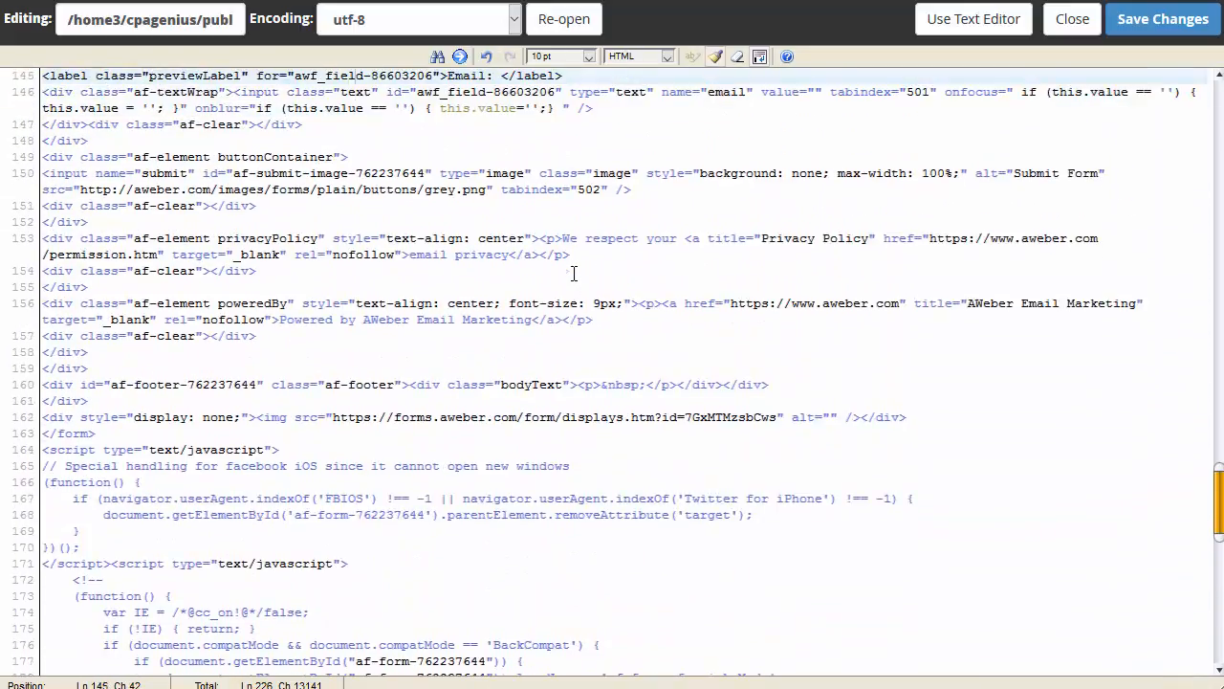
key("Up")
key("Up")
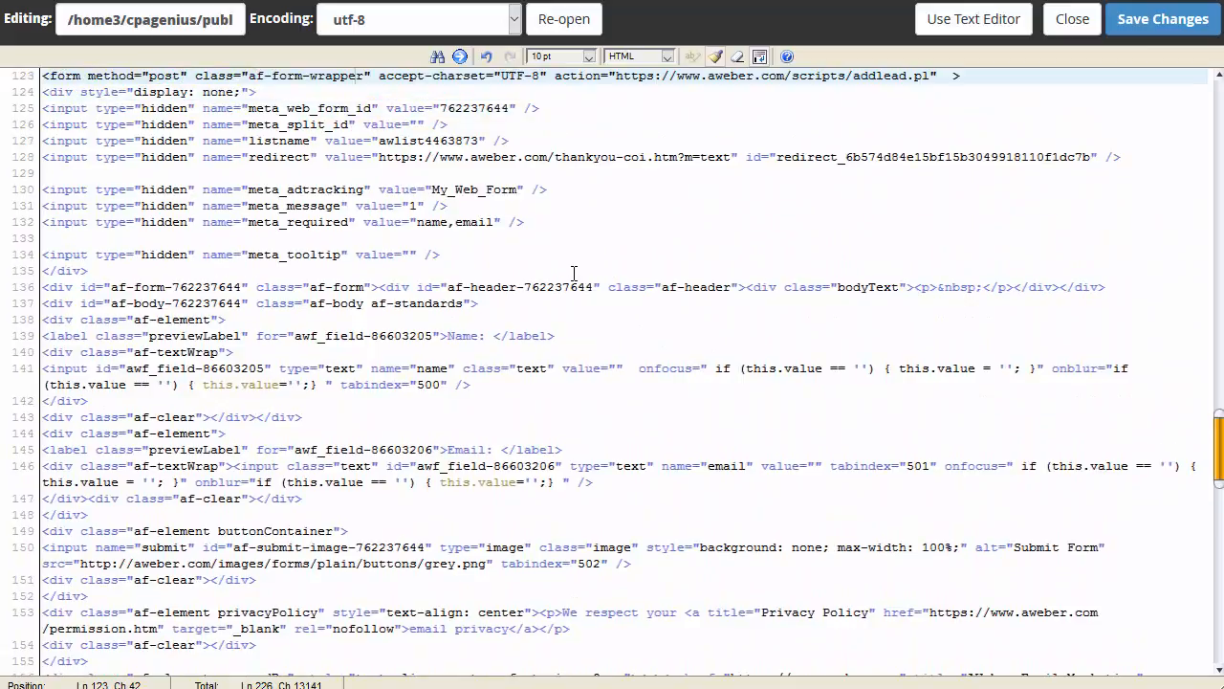
scroll(597, 275, "up", 3)
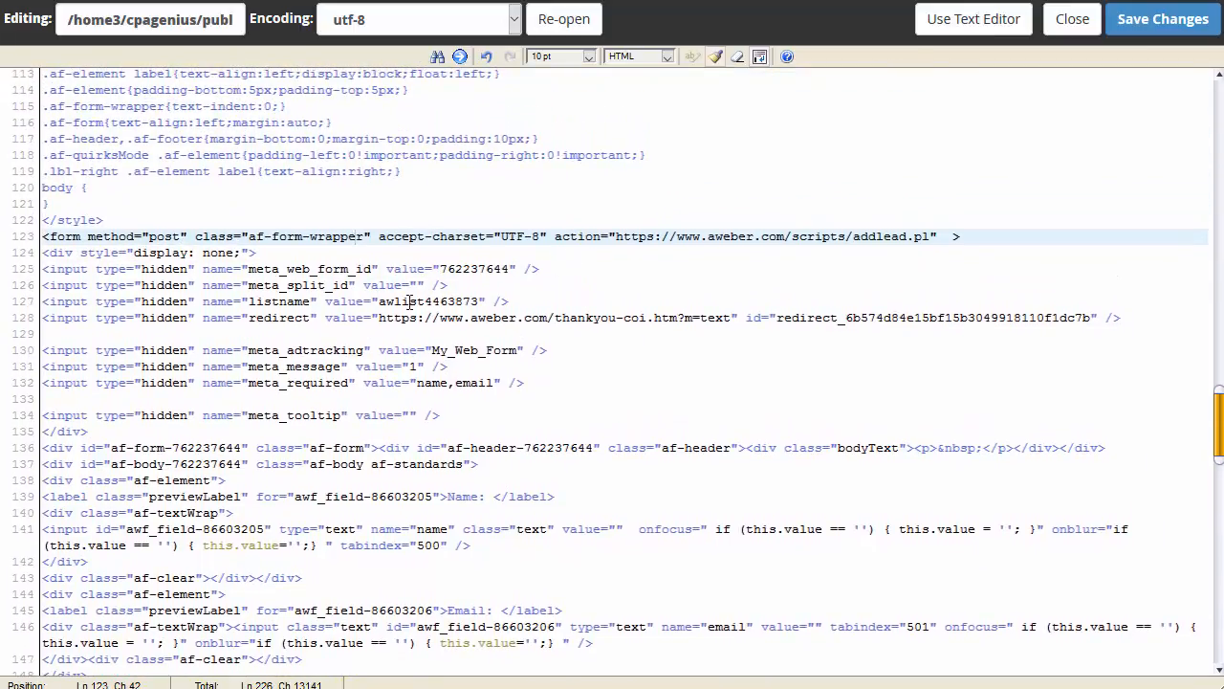
scroll(369, 299, "up", 2)
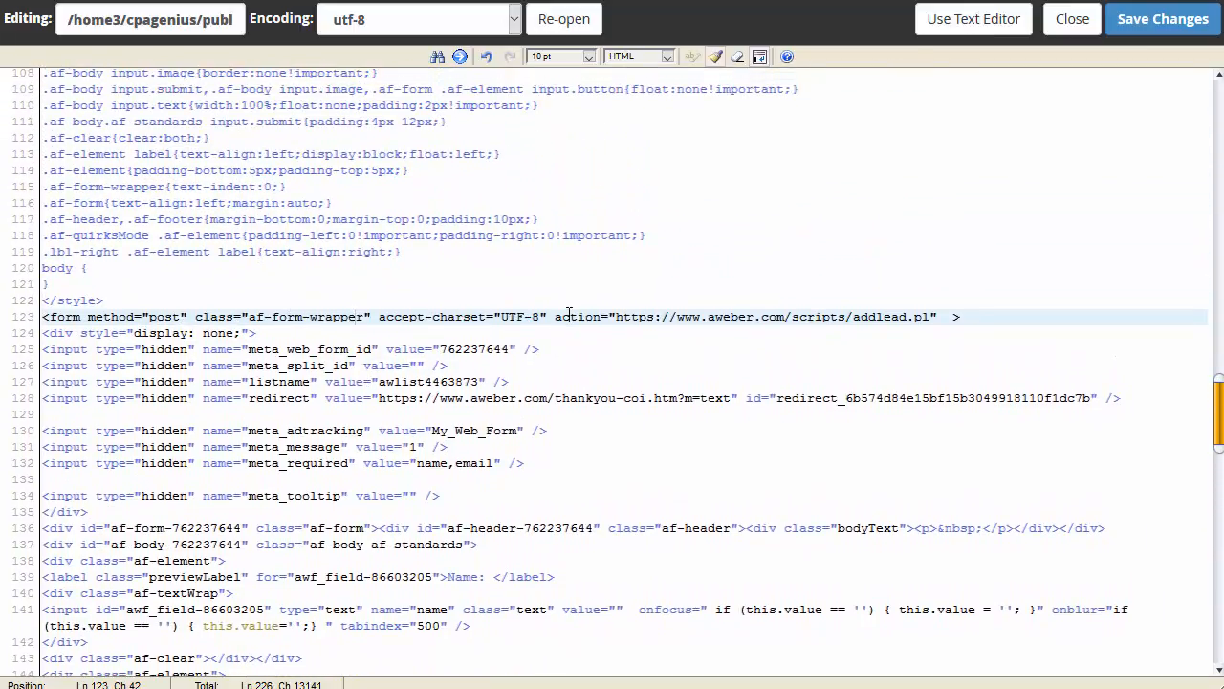
left_click_drag(616, 316, 933, 318)
key("ctrl+c")
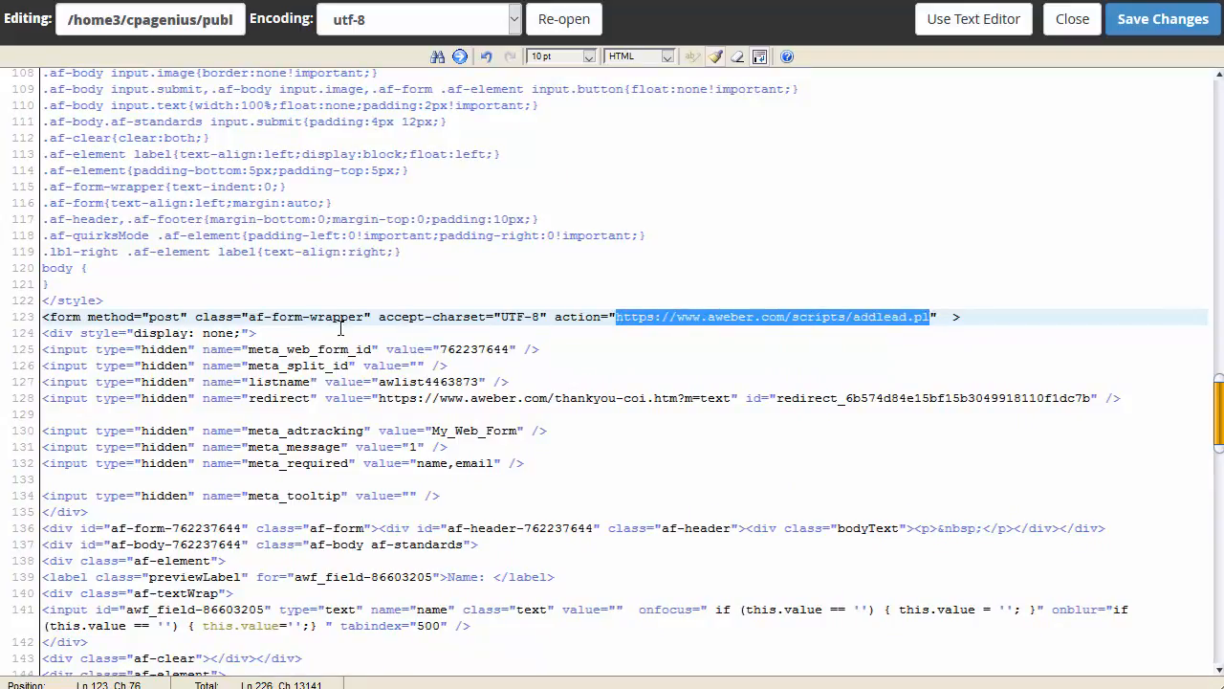
scroll(315, 346, "down", 20)
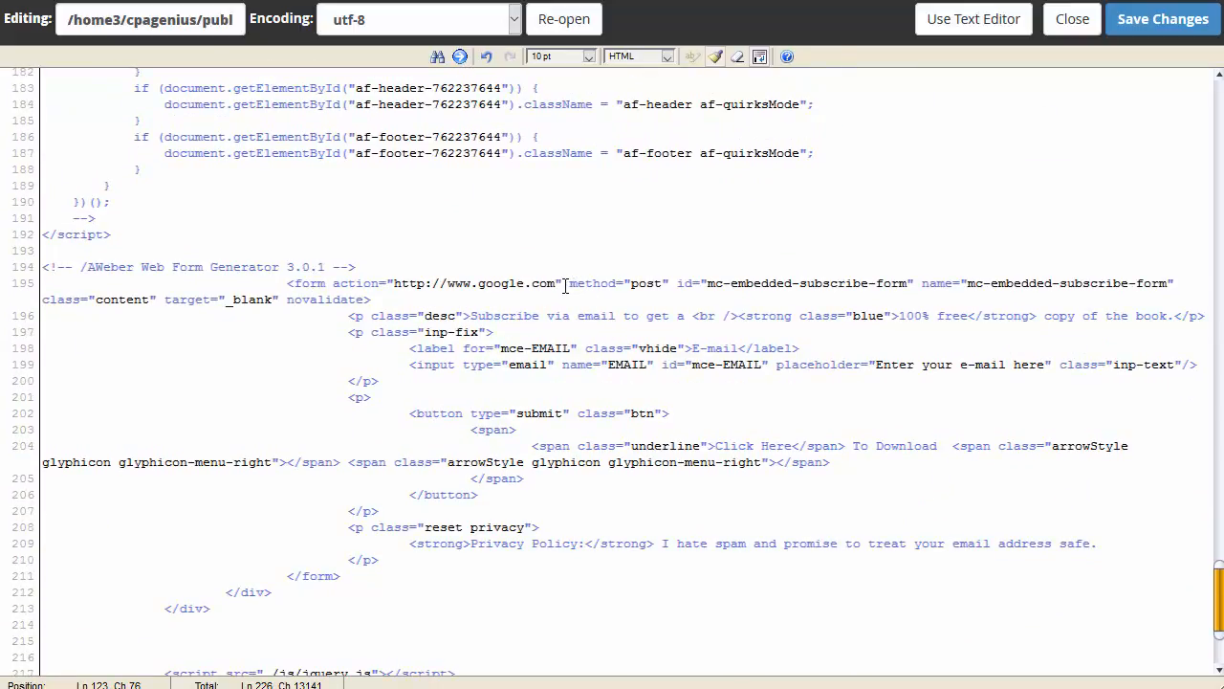
left_click_drag(557, 284, 393, 293)
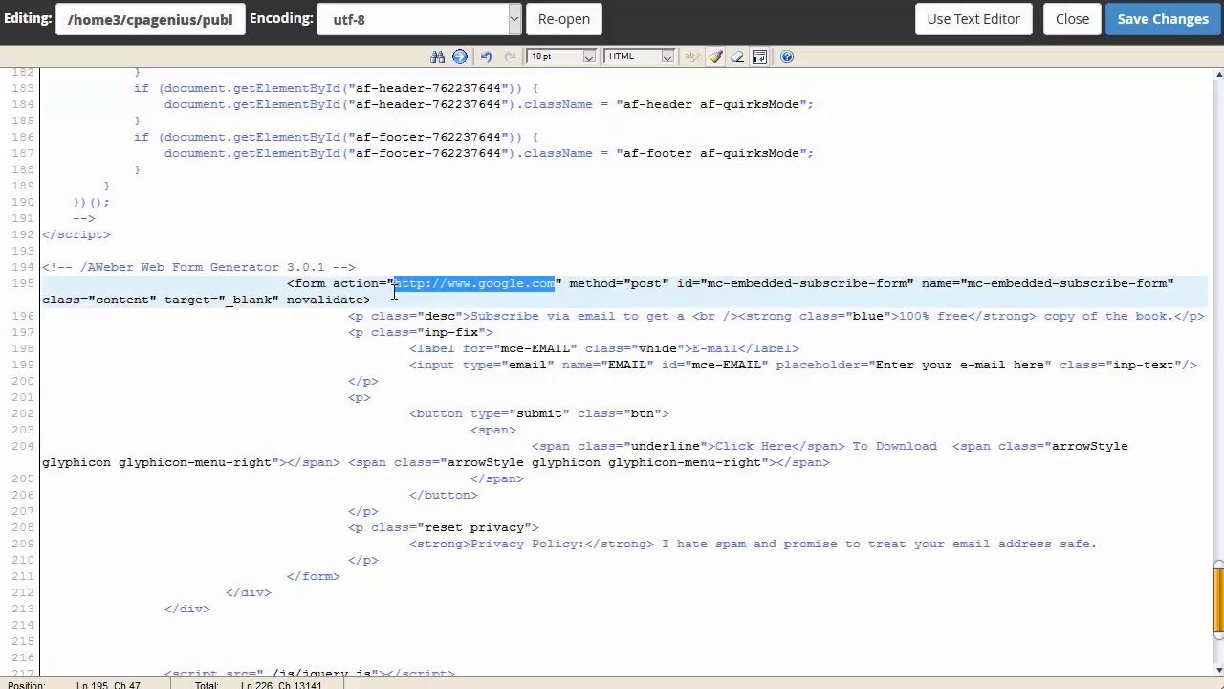
key("ctrl+v")
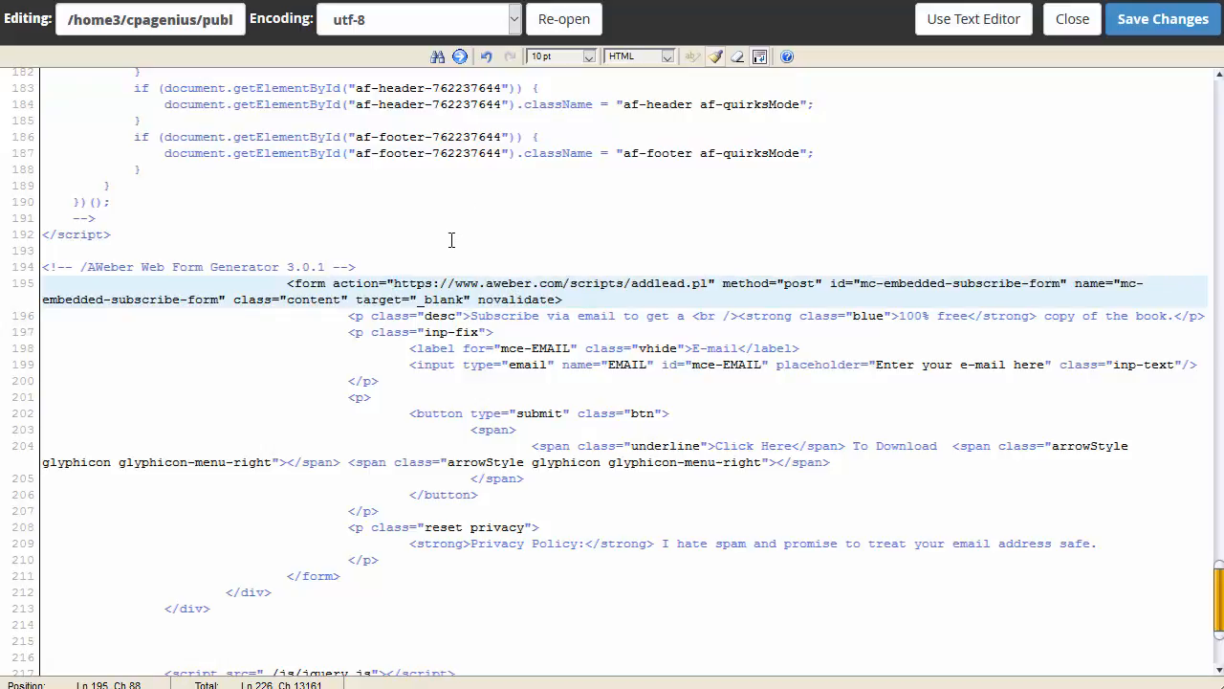
scroll(452, 240, "up", 15)
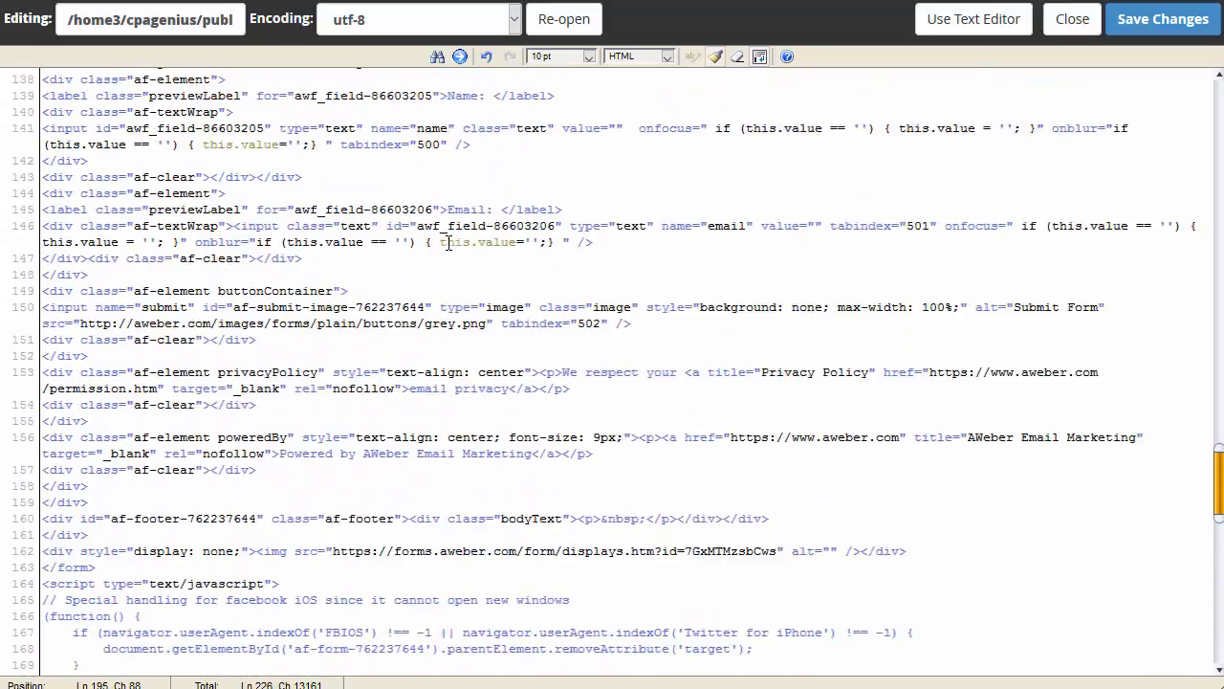
scroll(448, 242, "up", 20)
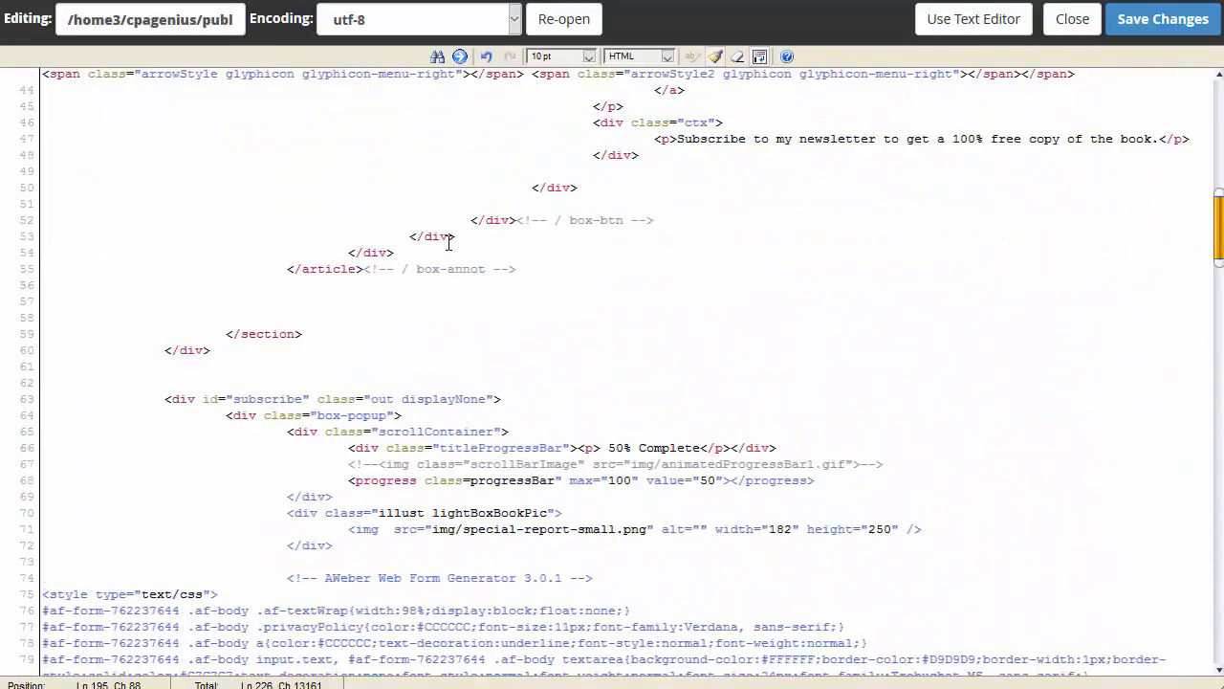
scroll(448, 242, "up", 2)
scroll(449, 240, "down", 10)
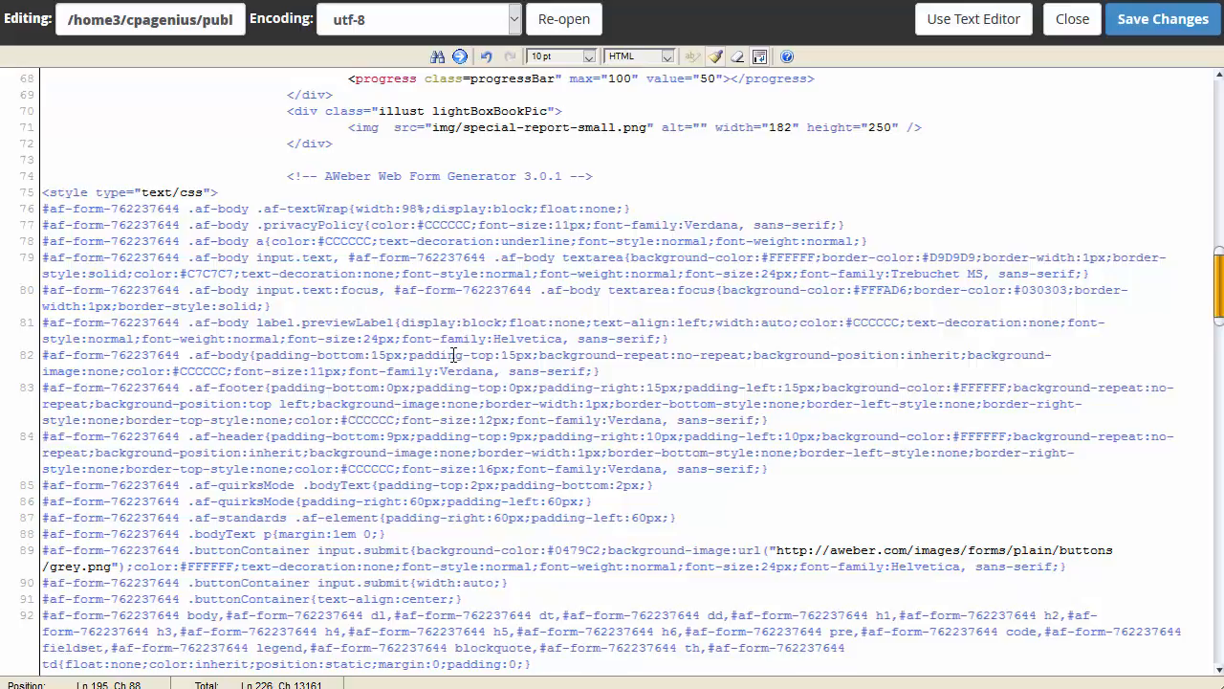
scroll(449, 354, "up", 7)
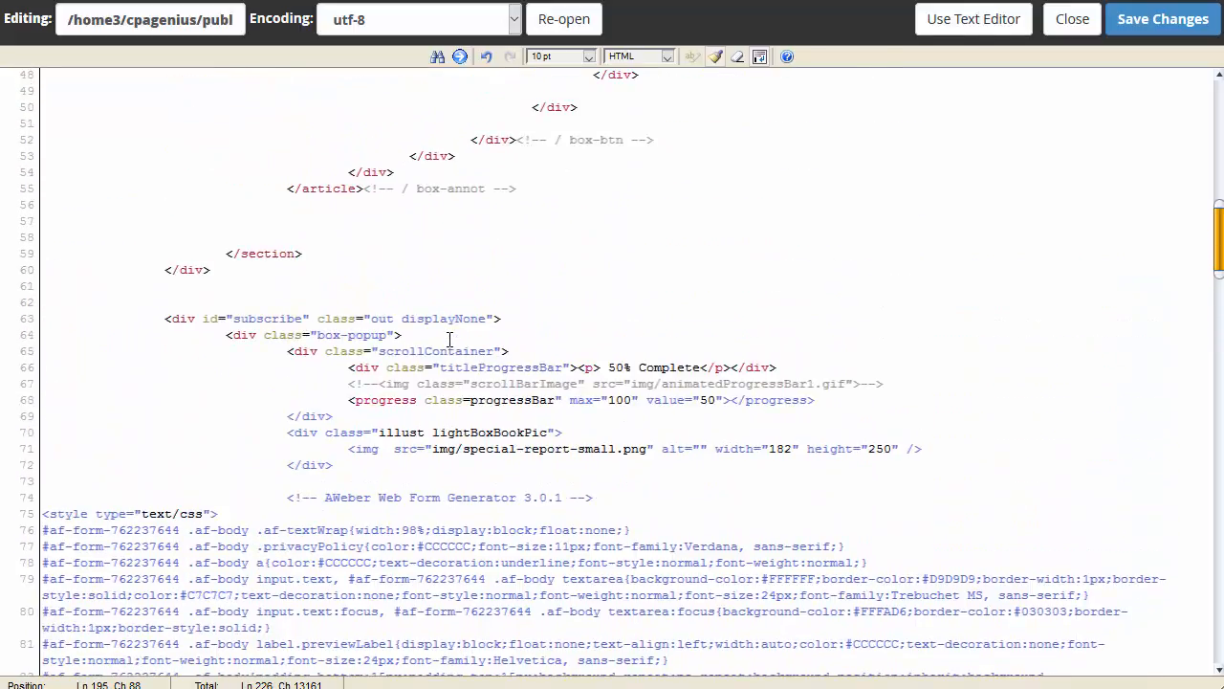
scroll(439, 345, "down", 5)
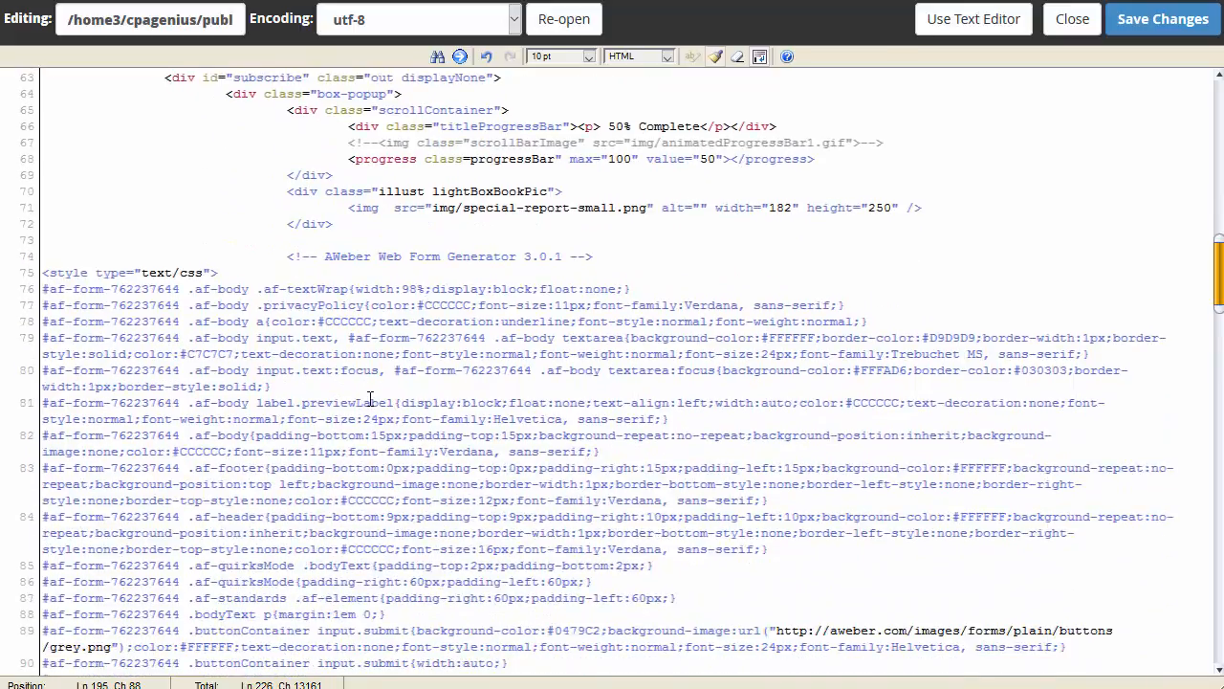
scroll(350, 338, "down", 12)
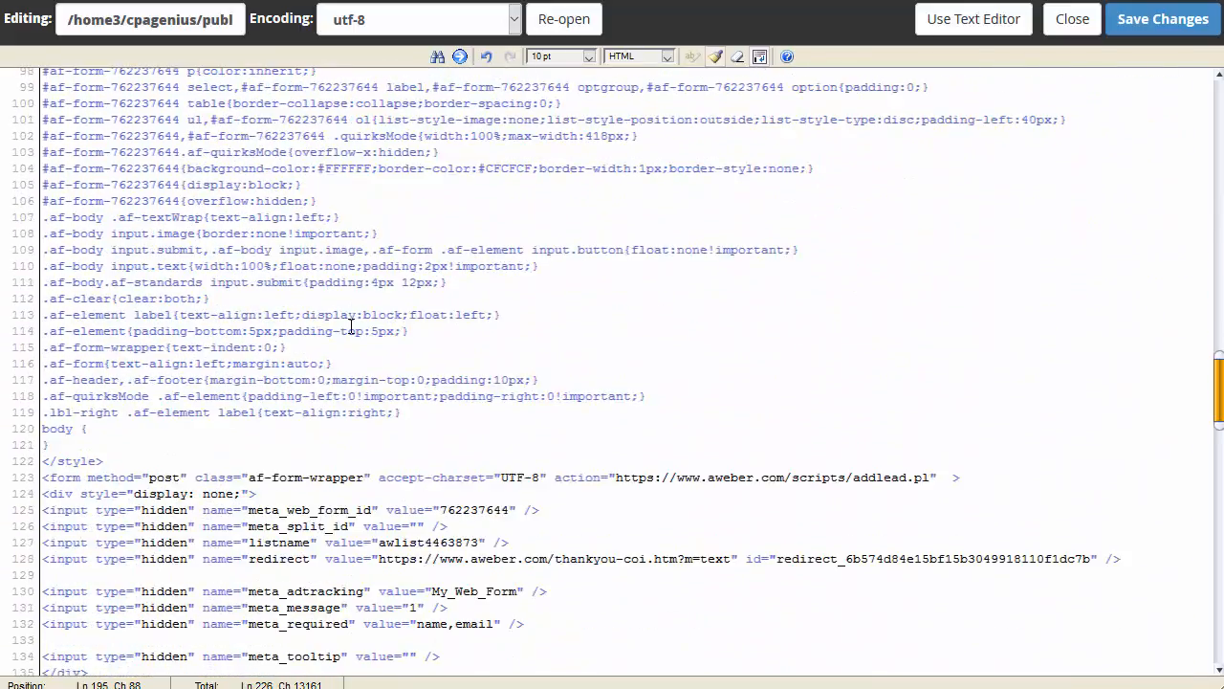
scroll(350, 328, "down", 3)
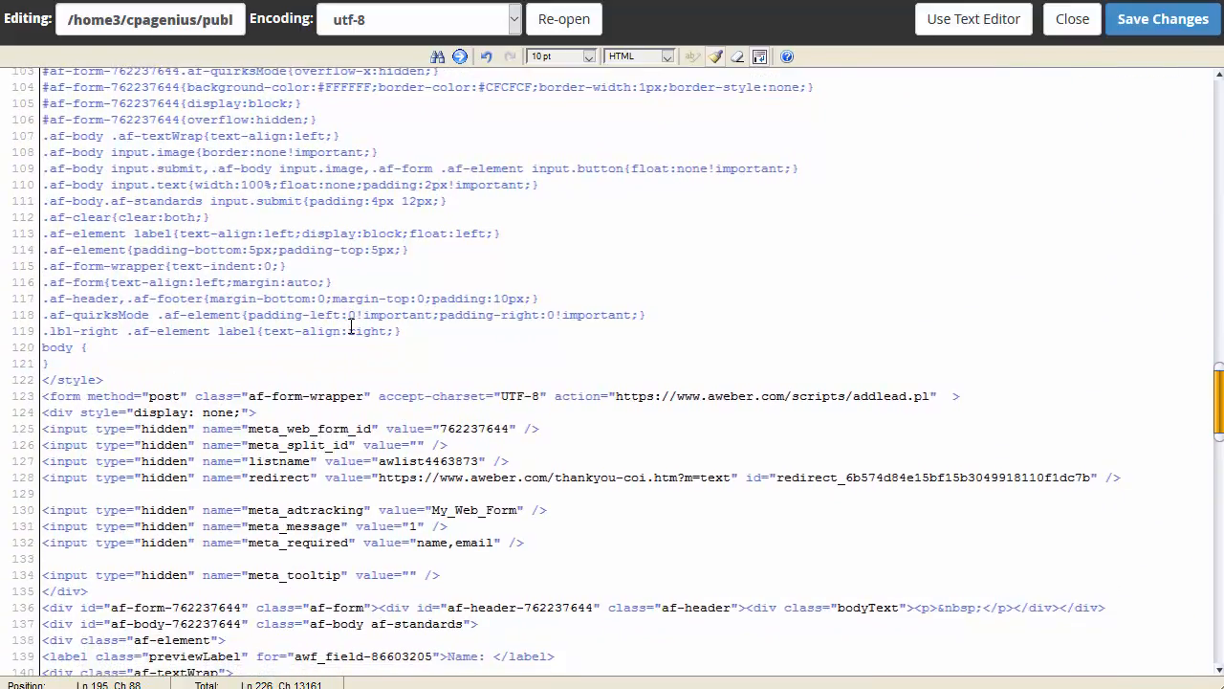
scroll(350, 328, "down", 4)
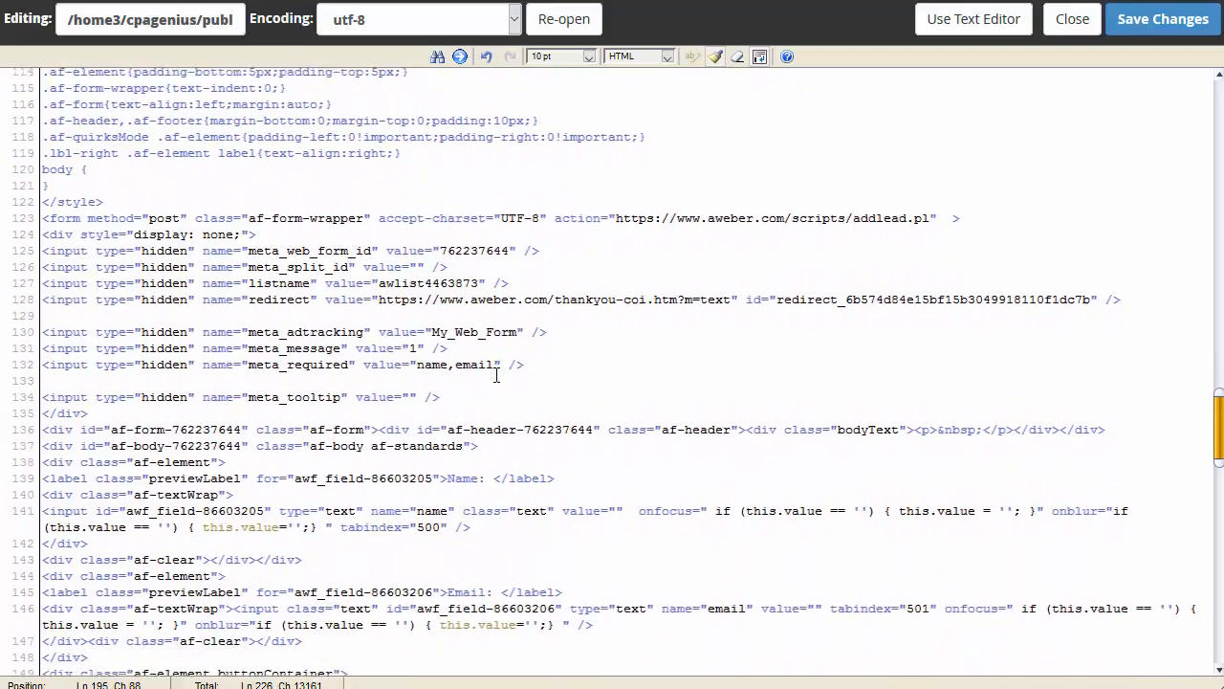
left_click_drag(547, 342, 5, 188)
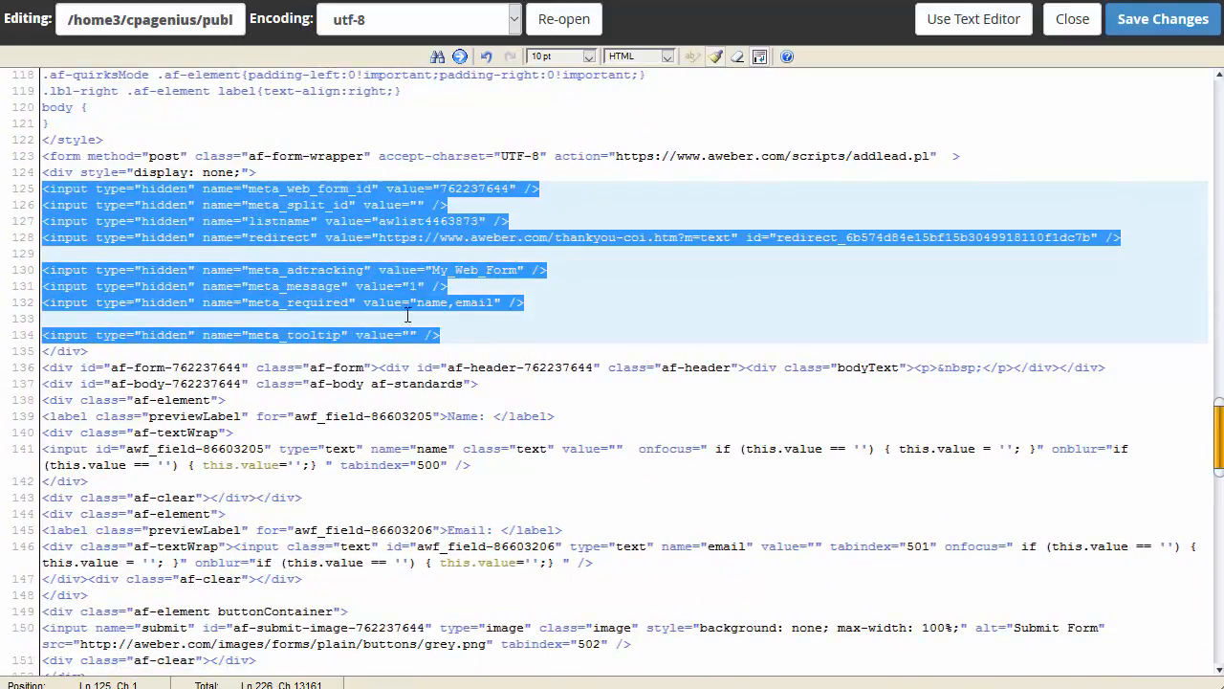
Step: Select the hidden-field block with its wrapper div, lines 124–135
left_click(445, 320)
left_click_drag(388, 340, 7, 176)
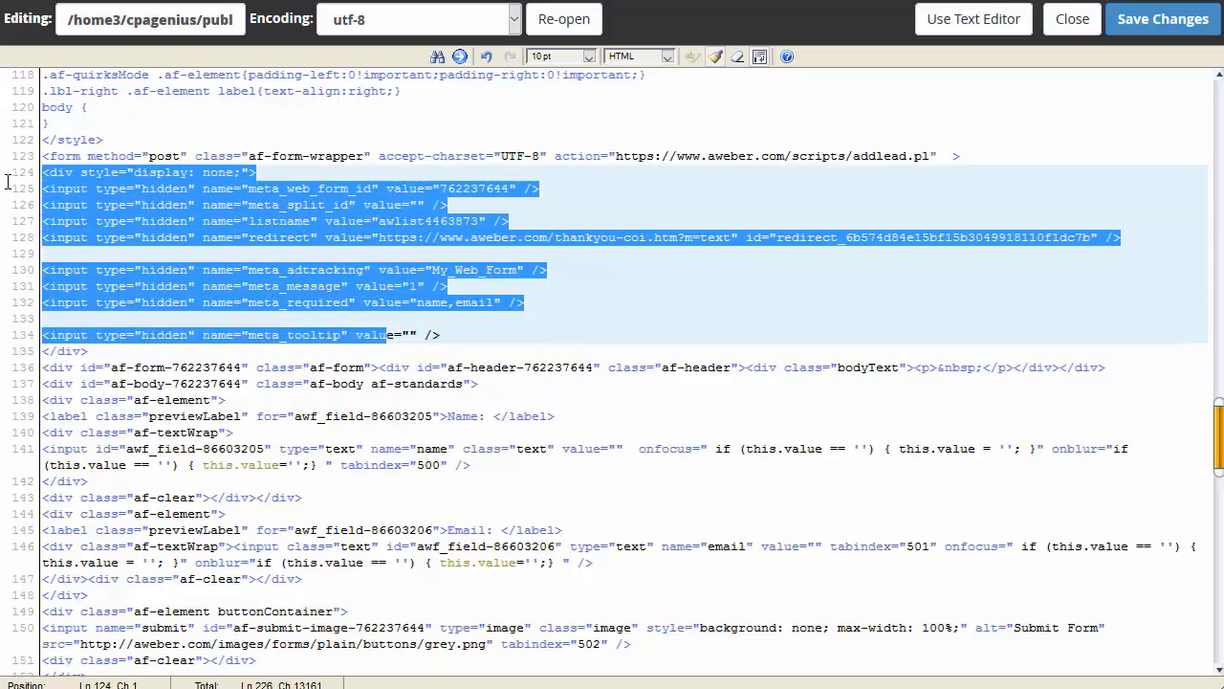
left_click(118, 351)
left_click_drag(118, 351, 8, 172)
key("ctrl+c")
Step: Paste the hidden-field block after the lower subscribe form's opening tag on line 195
scroll(392, 359, "down", 16)
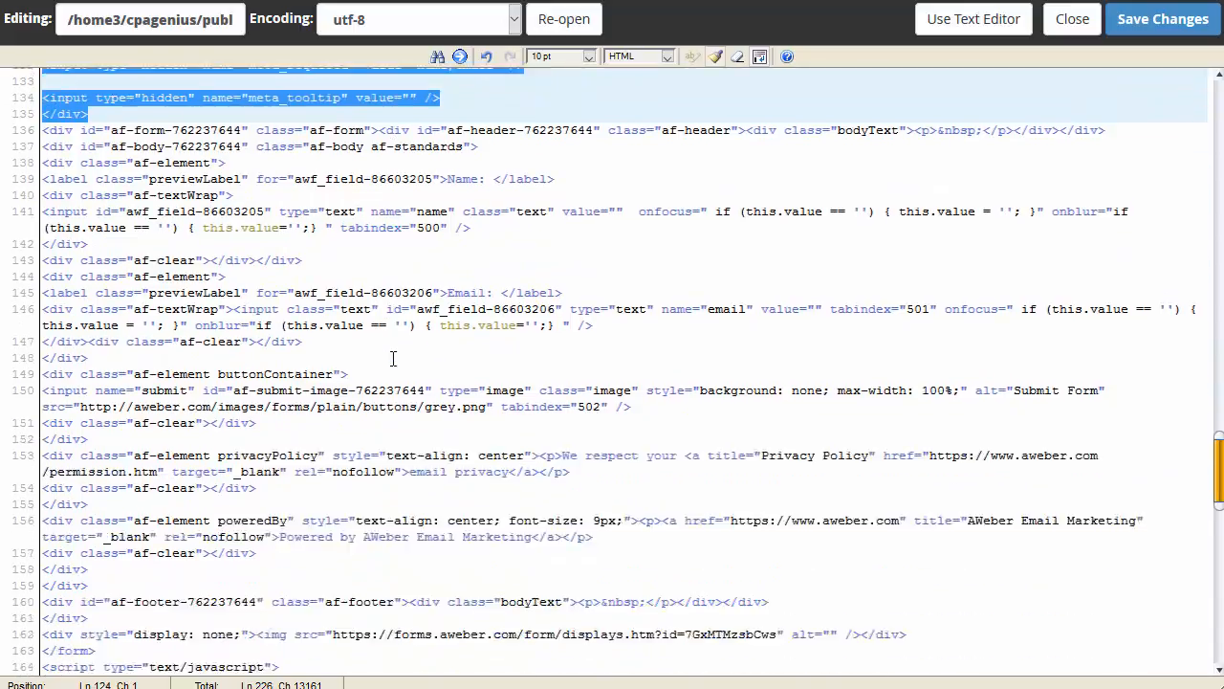
scroll(392, 363, "down", 8)
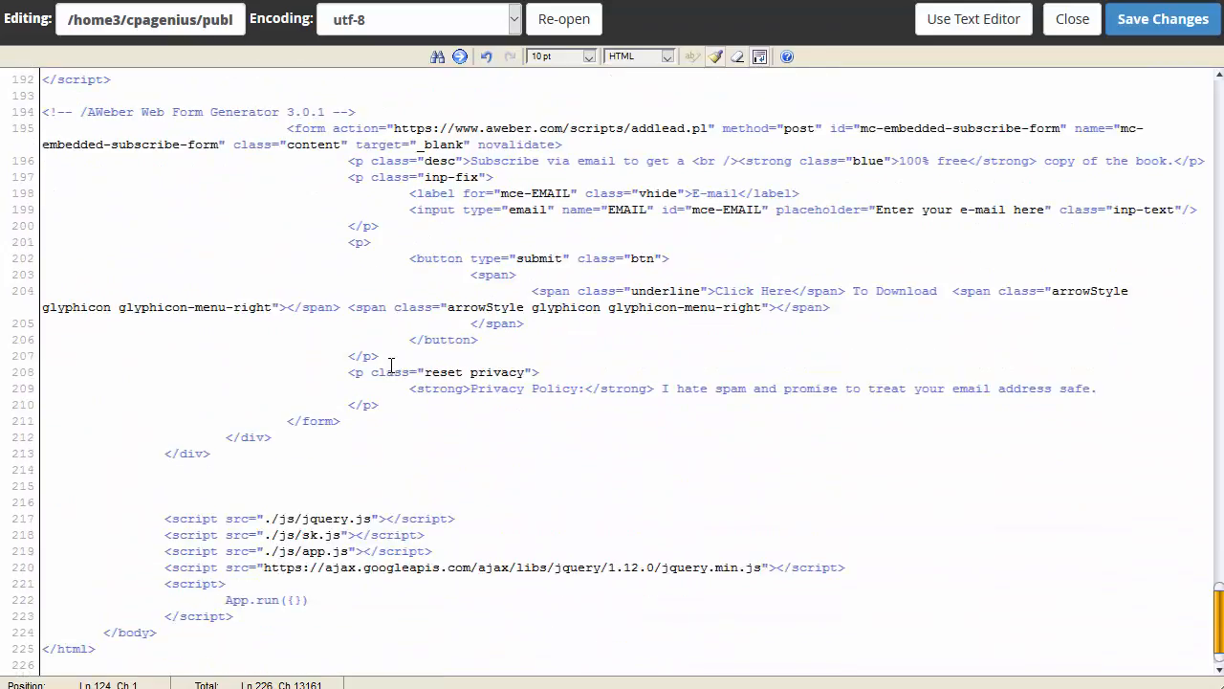
scroll(402, 363, "up", 7)
scroll(418, 343, "up", 1)
scroll(478, 354, "down", 3)
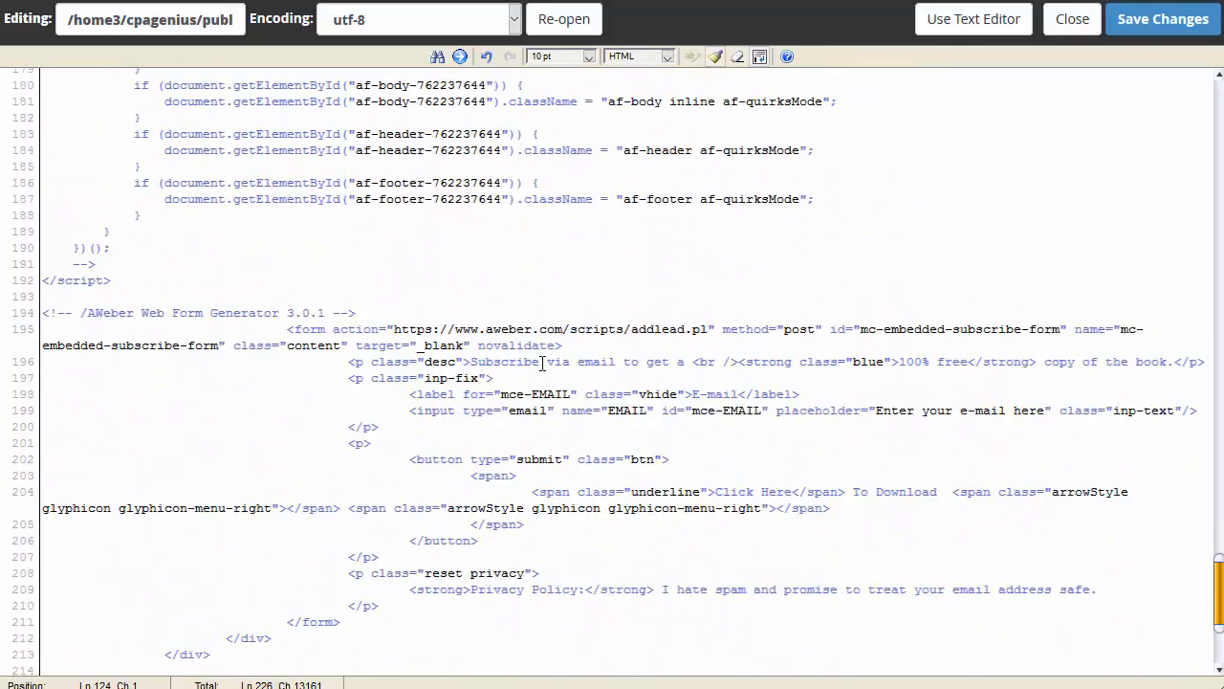
left_click(612, 346)
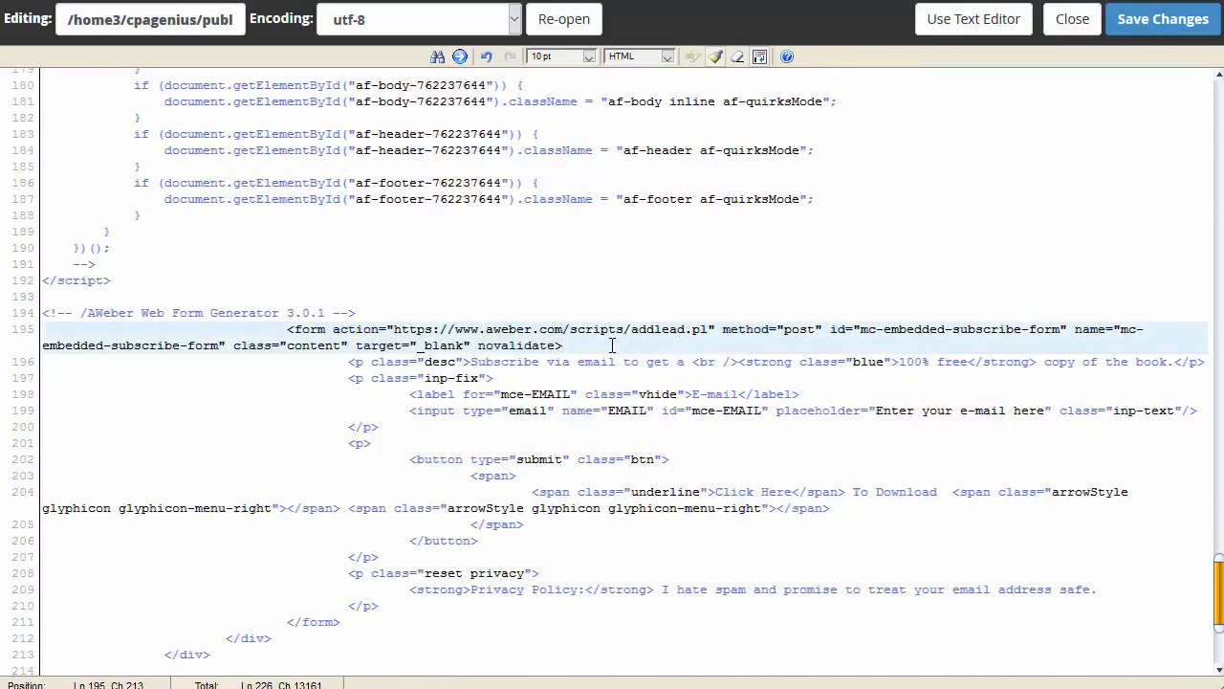
key("ctrl+v")
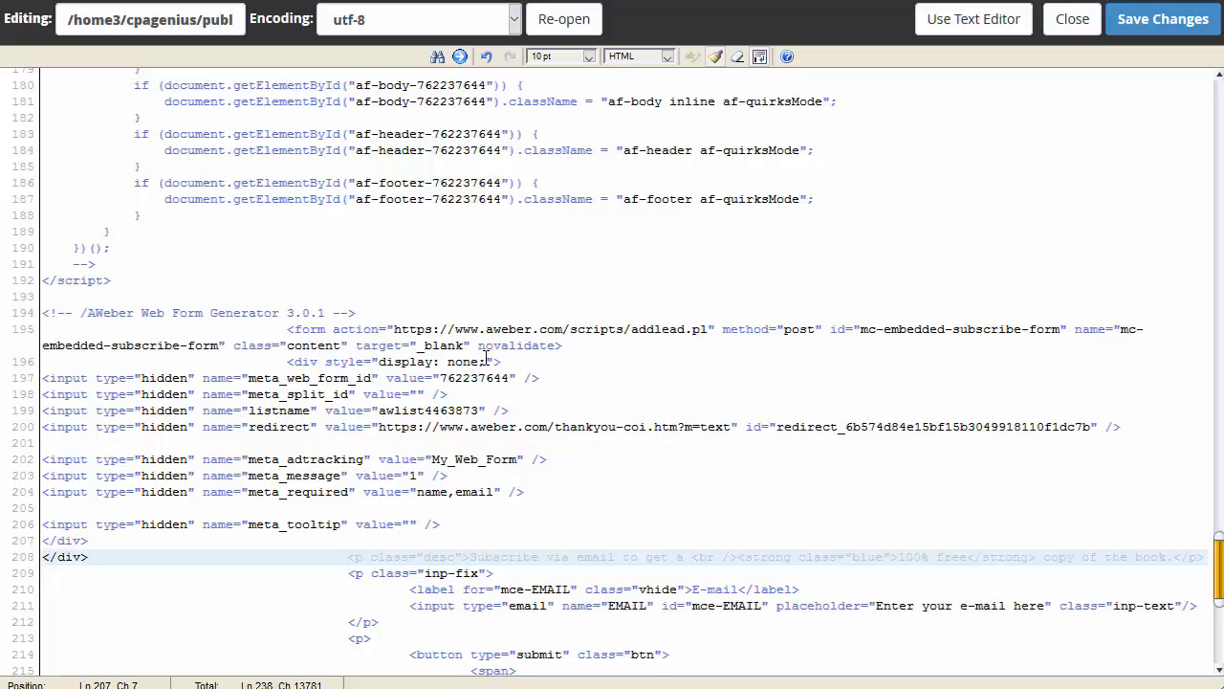
scroll(488, 359, "up", 15)
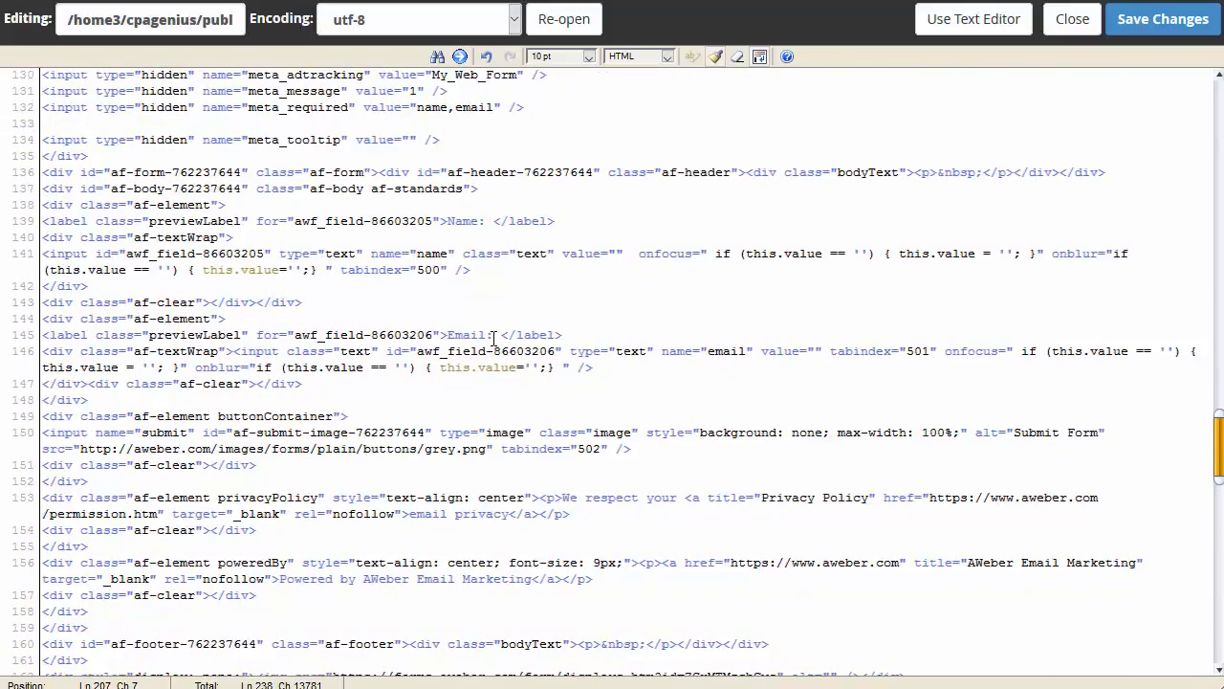
scroll(494, 335, "up", 5)
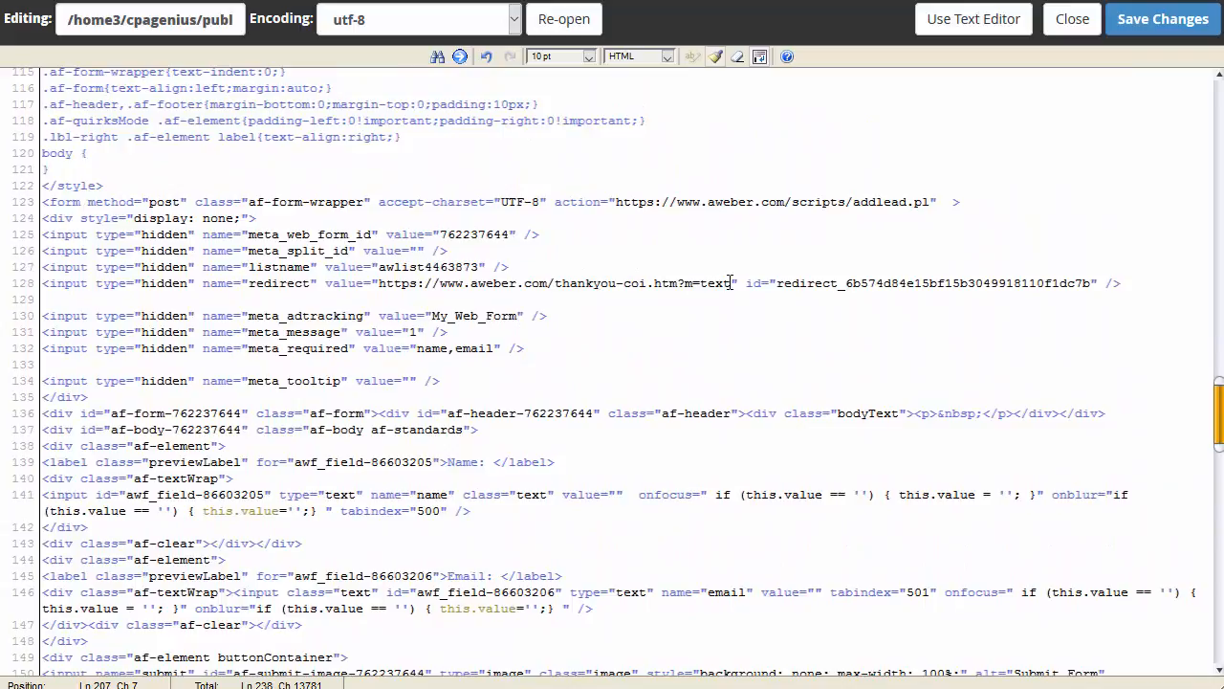
Step: Replace the AWeber thank-you URL on line 200 with cpamarketinggenius.website/upgrade
left_click_drag(730, 283, 576, 280)
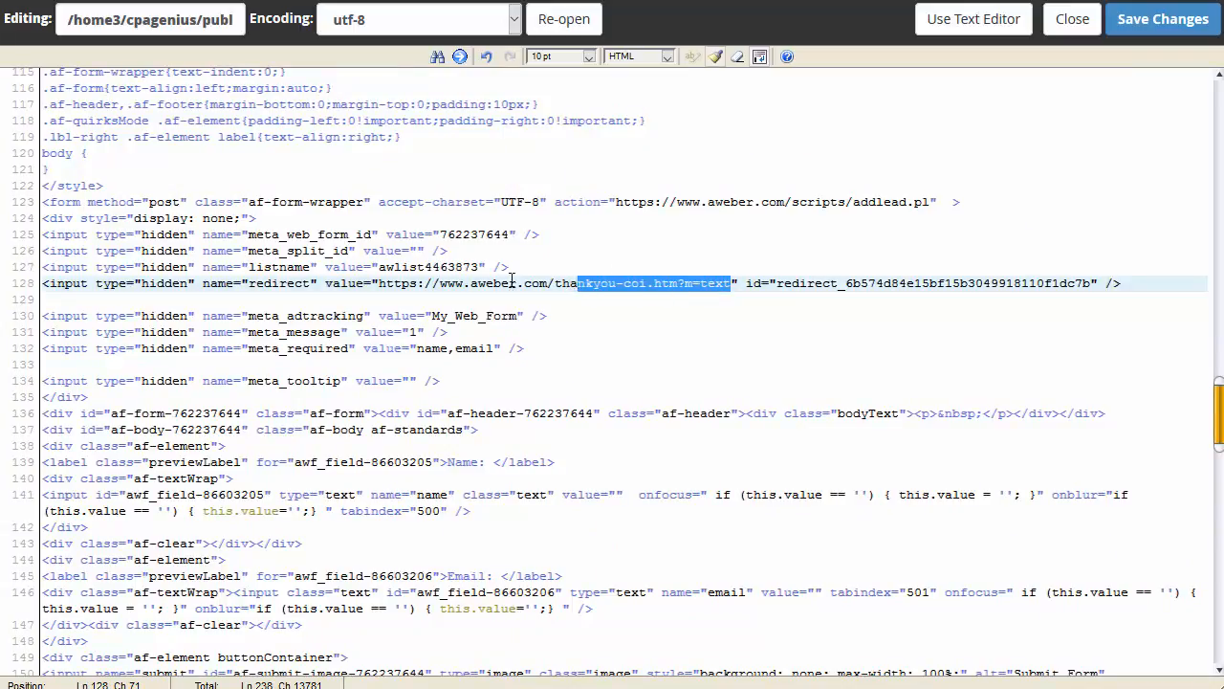
scroll(631, 405, "down", 3)
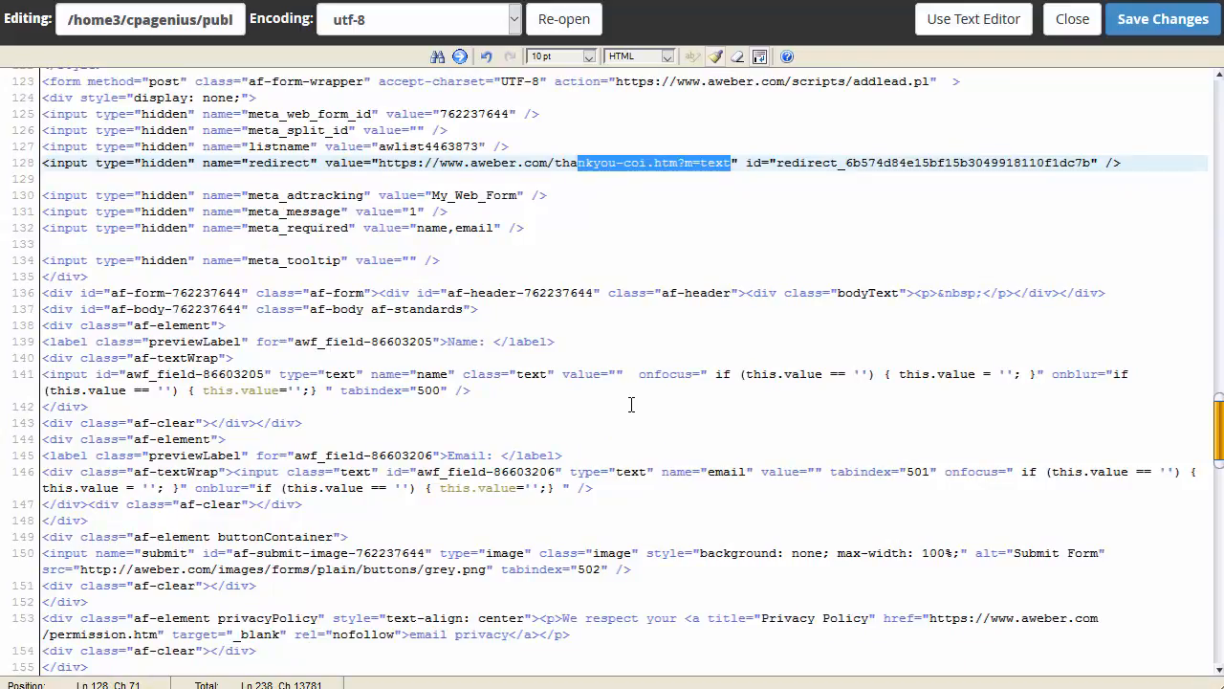
scroll(631, 405, "down", 20)
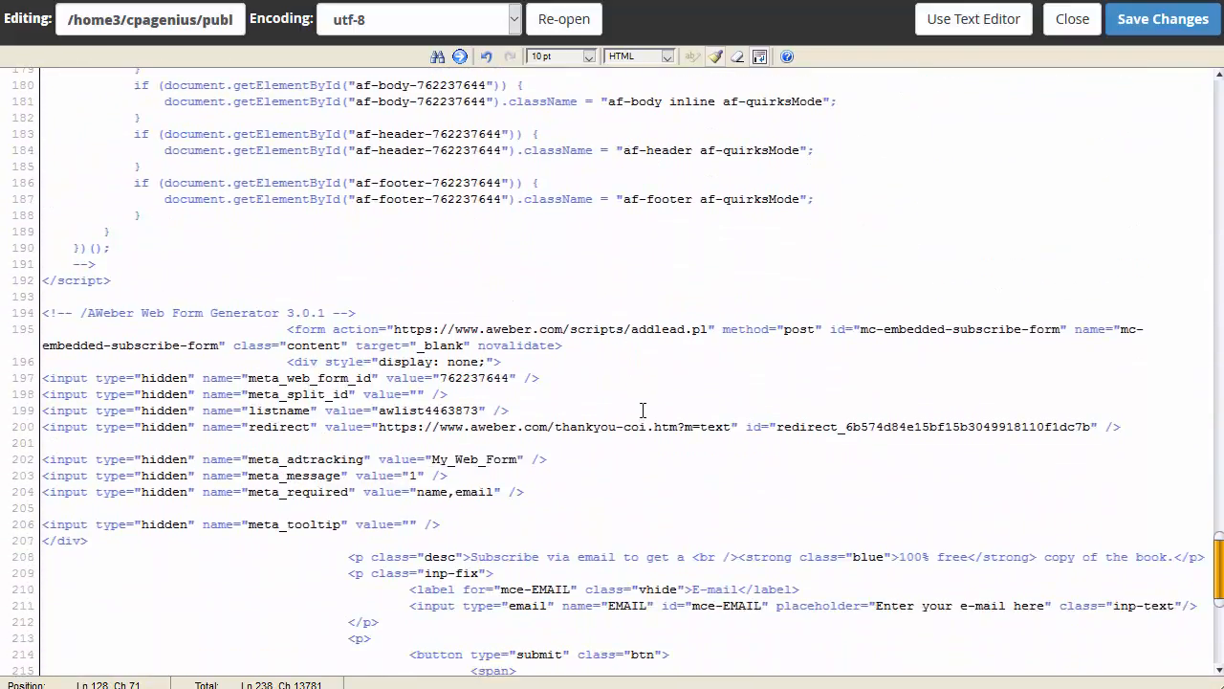
left_click_drag(733, 427, 472, 427)
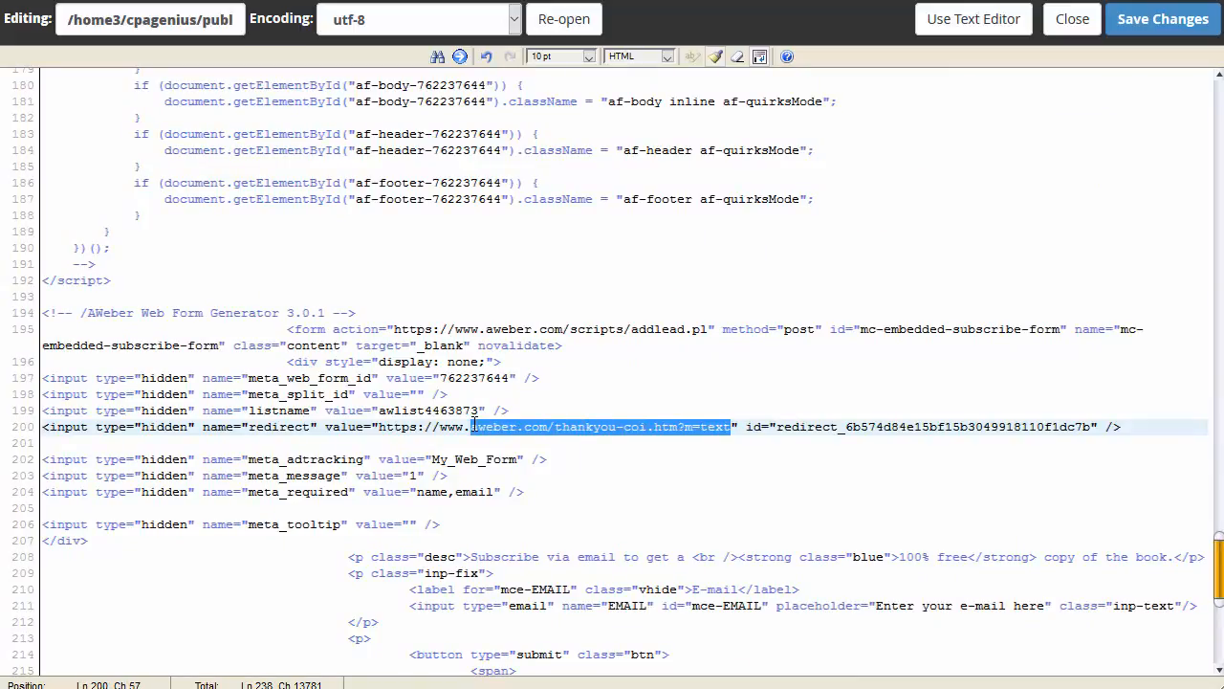
type("cpamarketi")
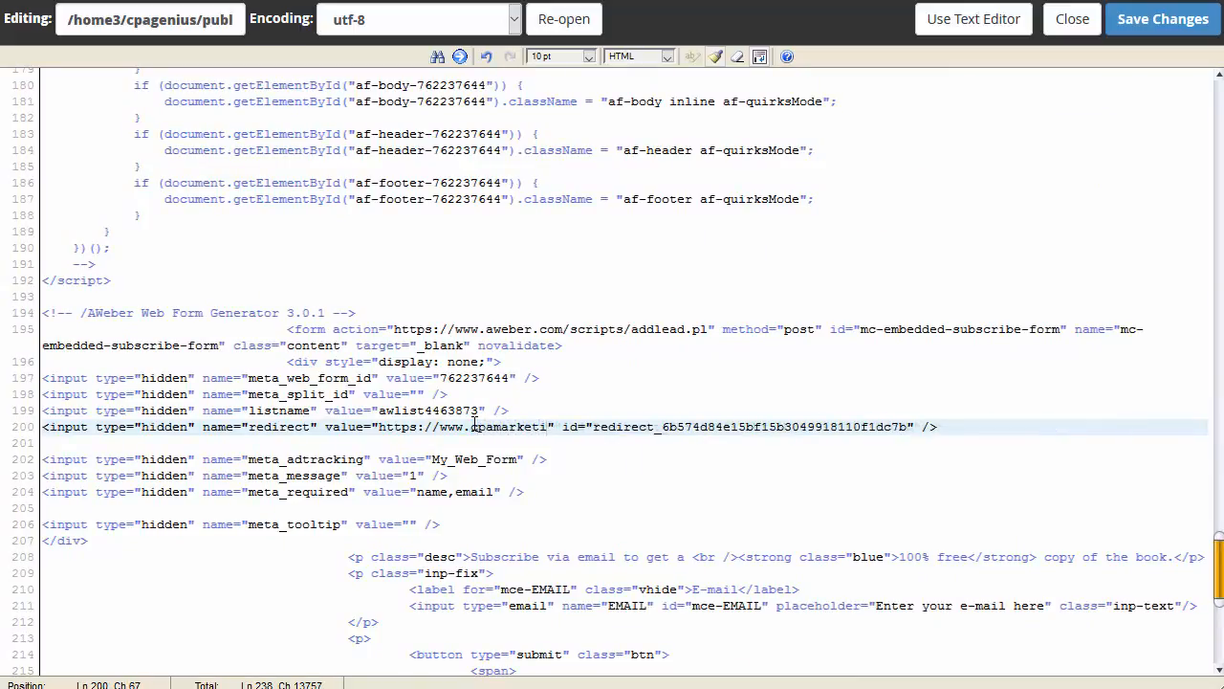
type("nggenius.w")
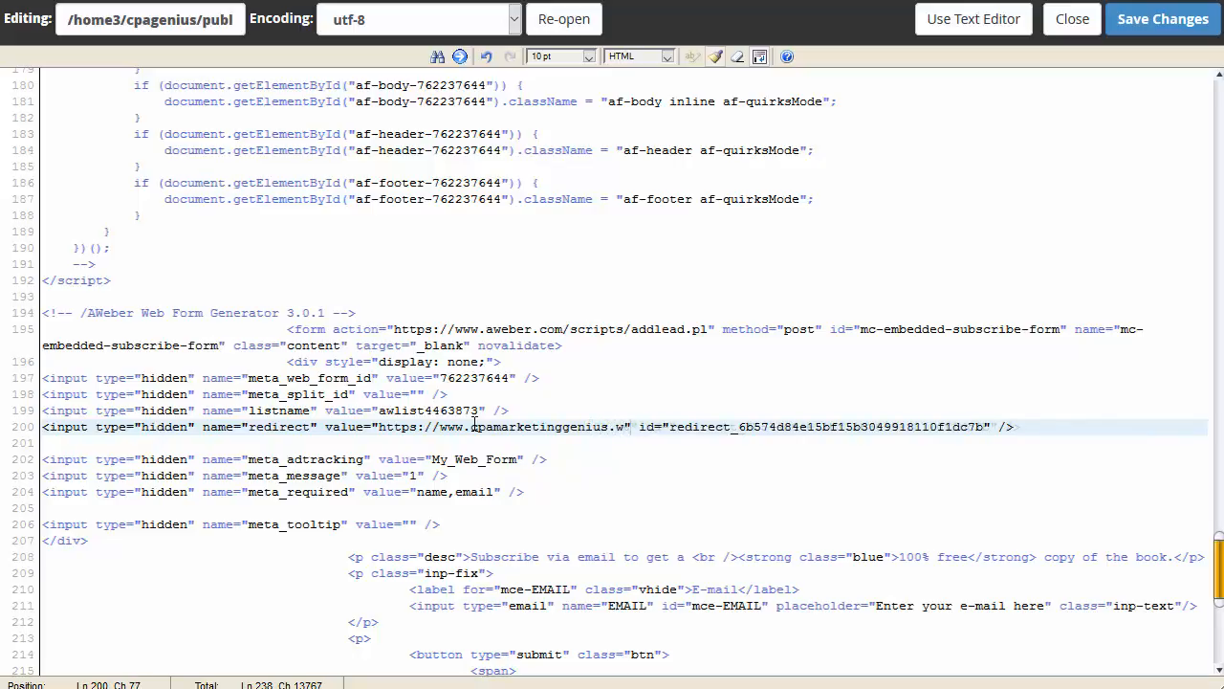
type("ebsite/")
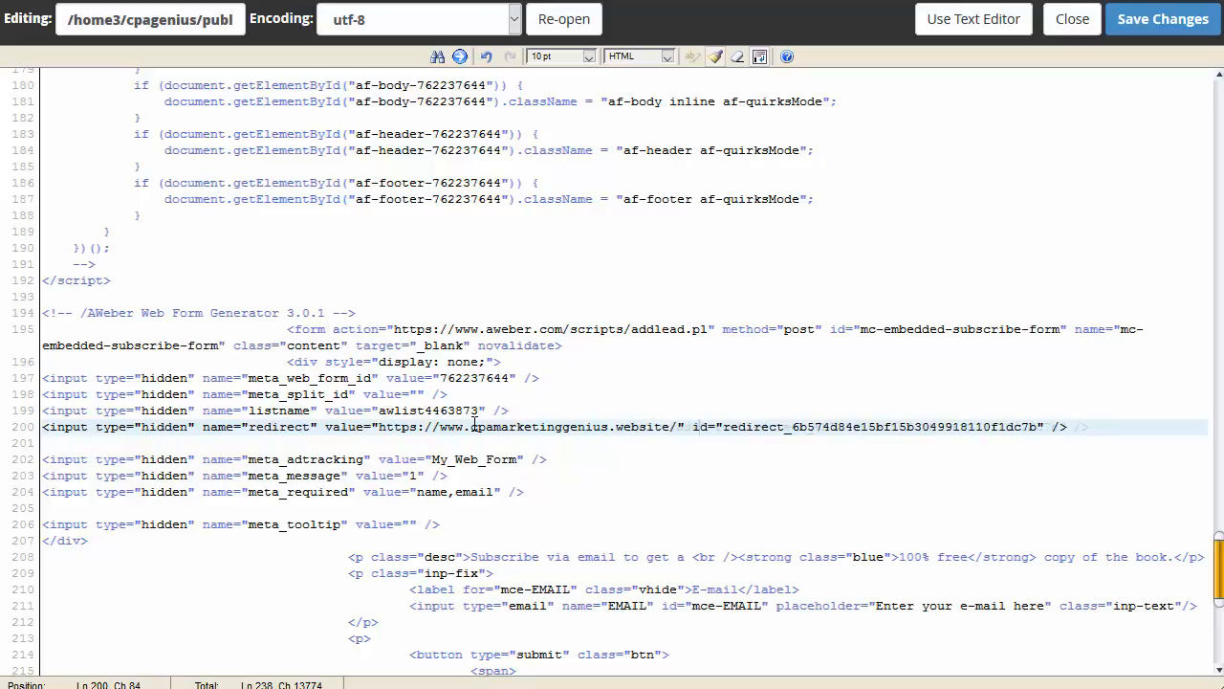
type("advanced/")
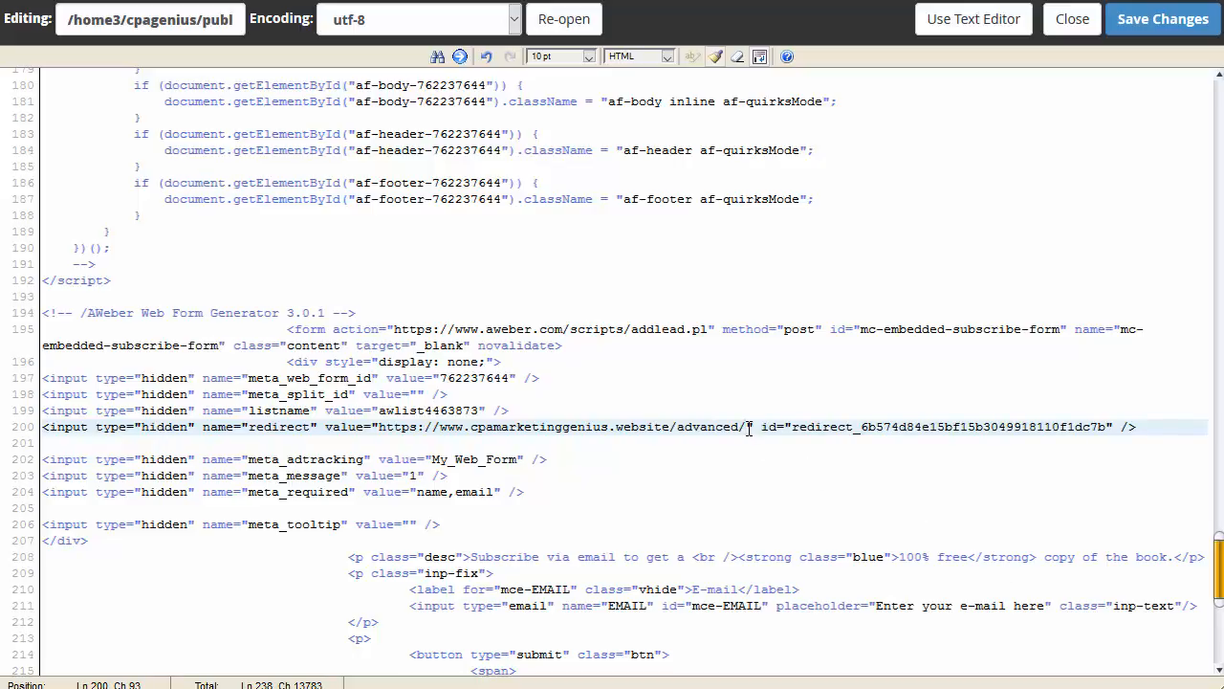
key("BackSpace")
key("BackSpace")
key("BackSpace")
key("BackSpace")
key("BackSpace")
key("BackSpace")
key("BackSpace")
key("BackSpace")
key("BackSpace")
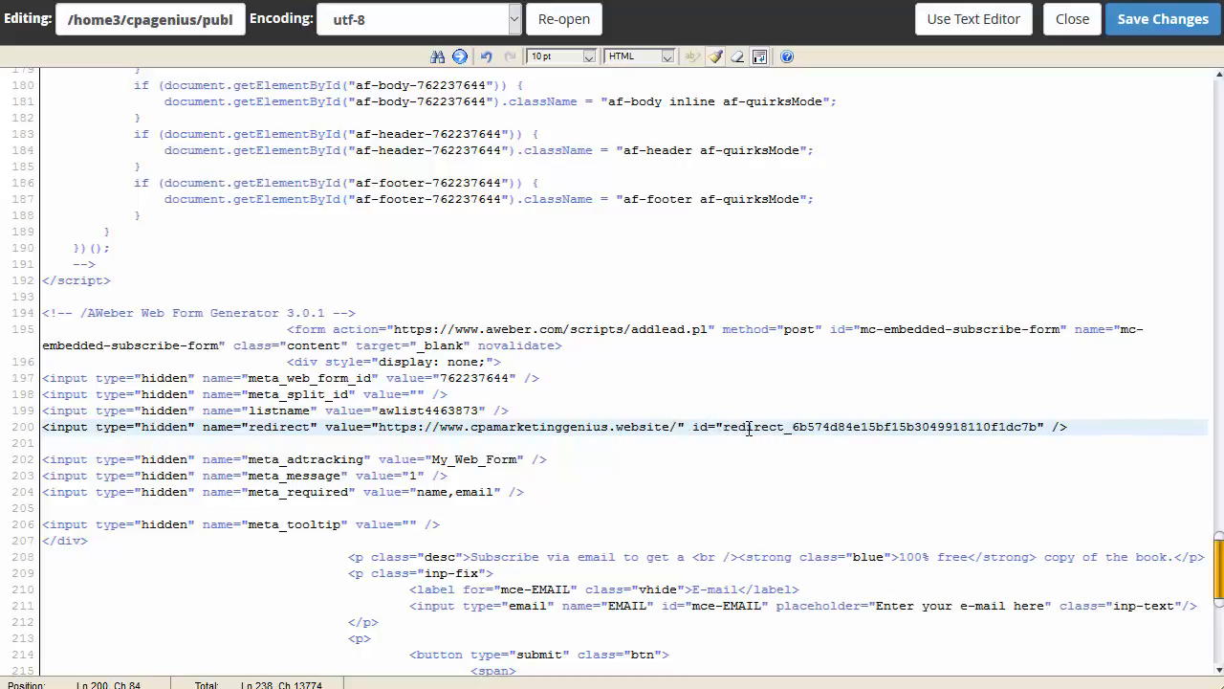
type("upgrade")
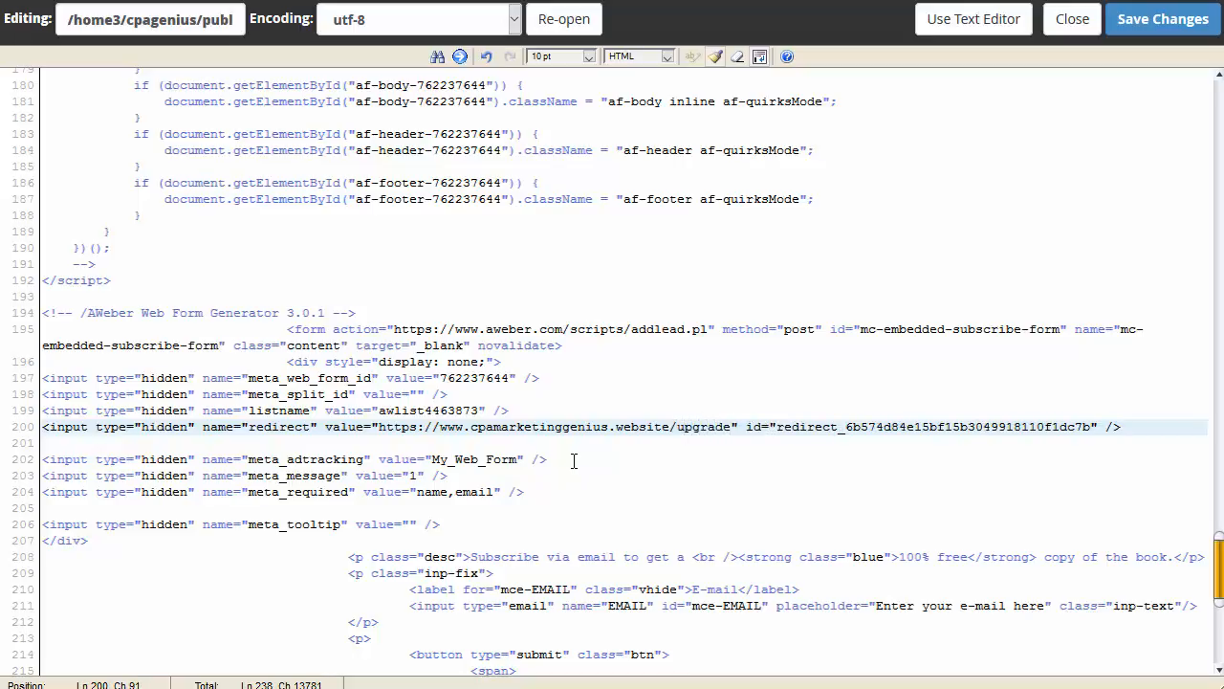
scroll(574, 461, "down", 3)
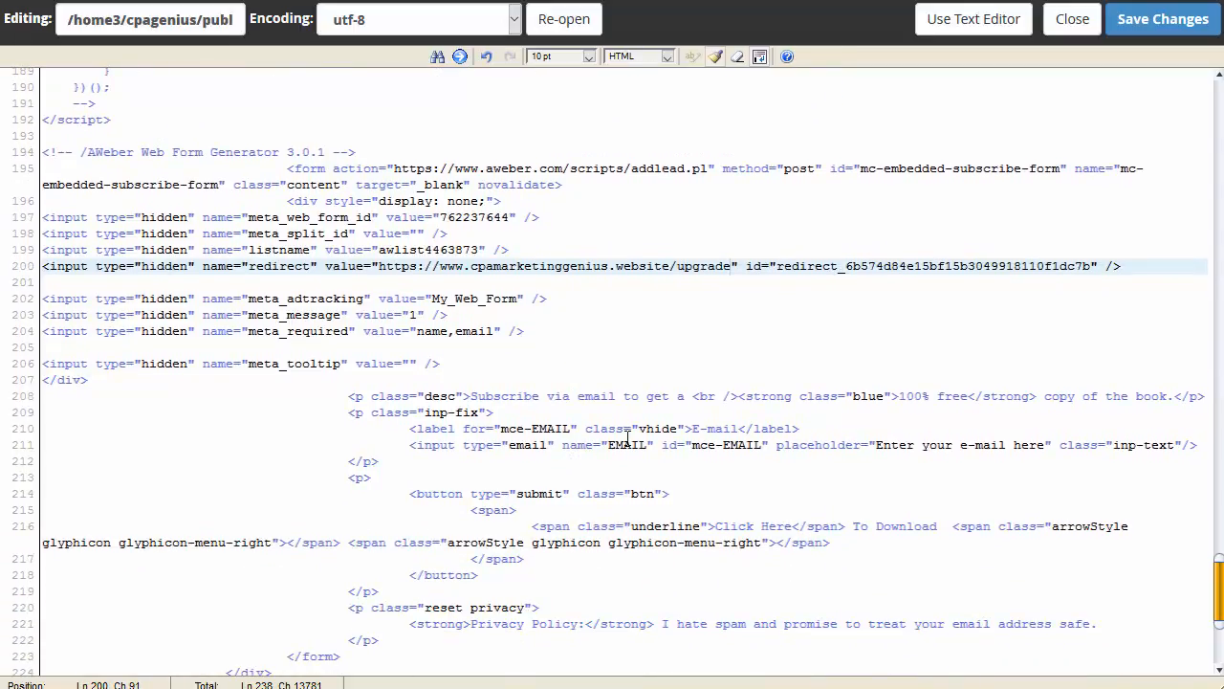
Step: Locate the lower form's e-mail label and input lines in index.html
left_click(537, 432)
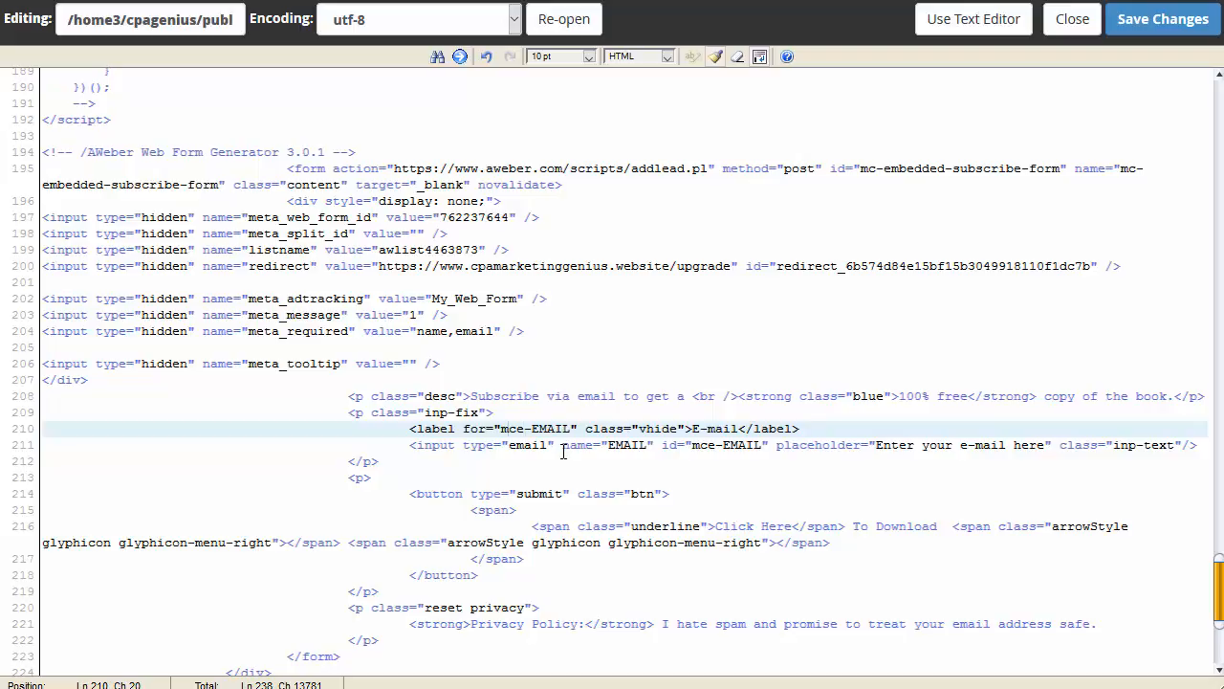
left_click(590, 450)
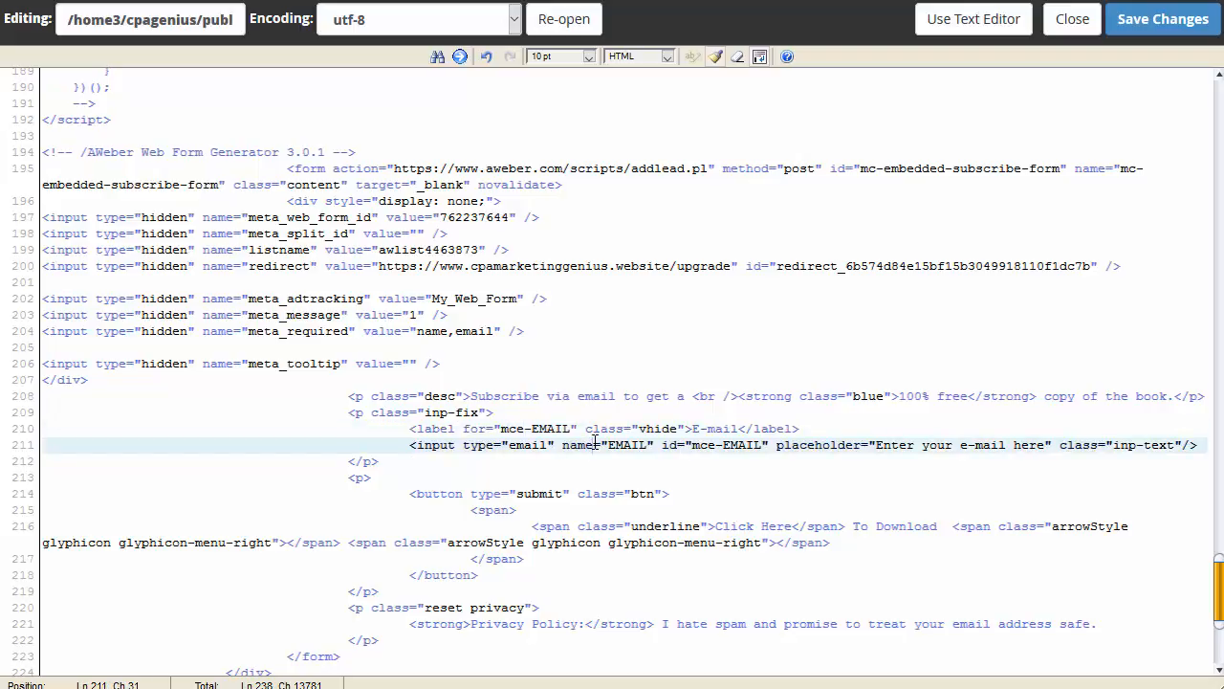
scroll(591, 445, "up", 1)
scroll(592, 438, "down", 1)
scroll(592, 438, "down", 3)
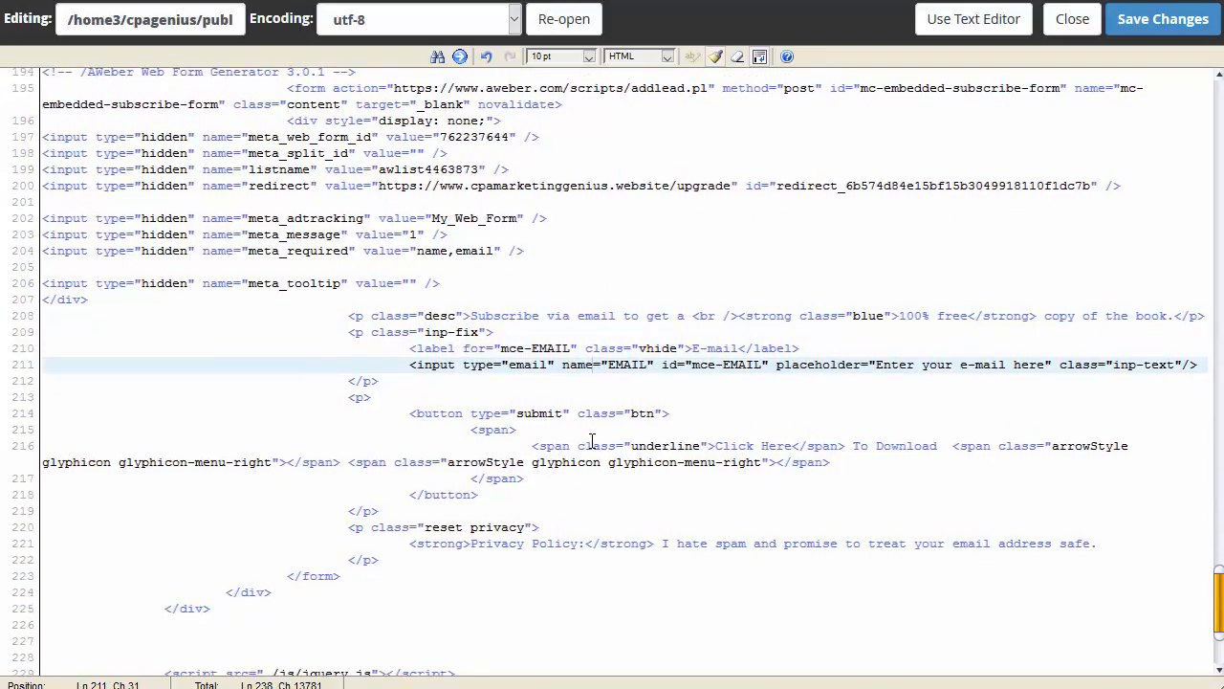
scroll(667, 478, "down", 5)
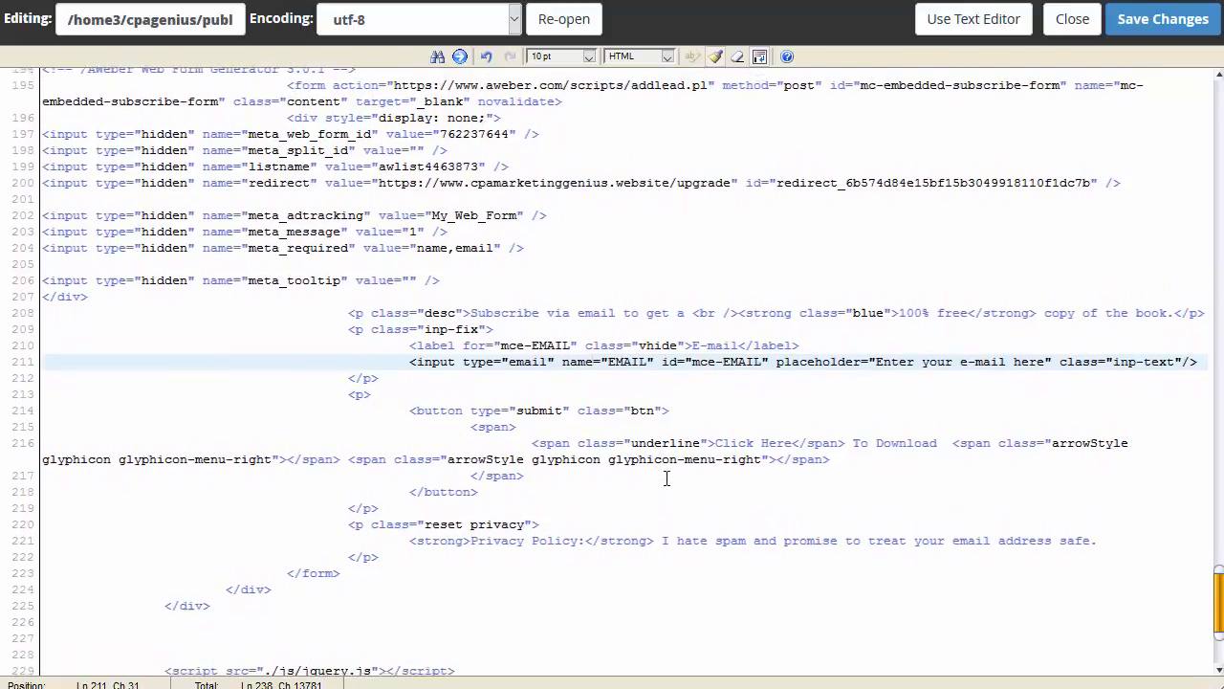
scroll(667, 481, "up", 7)
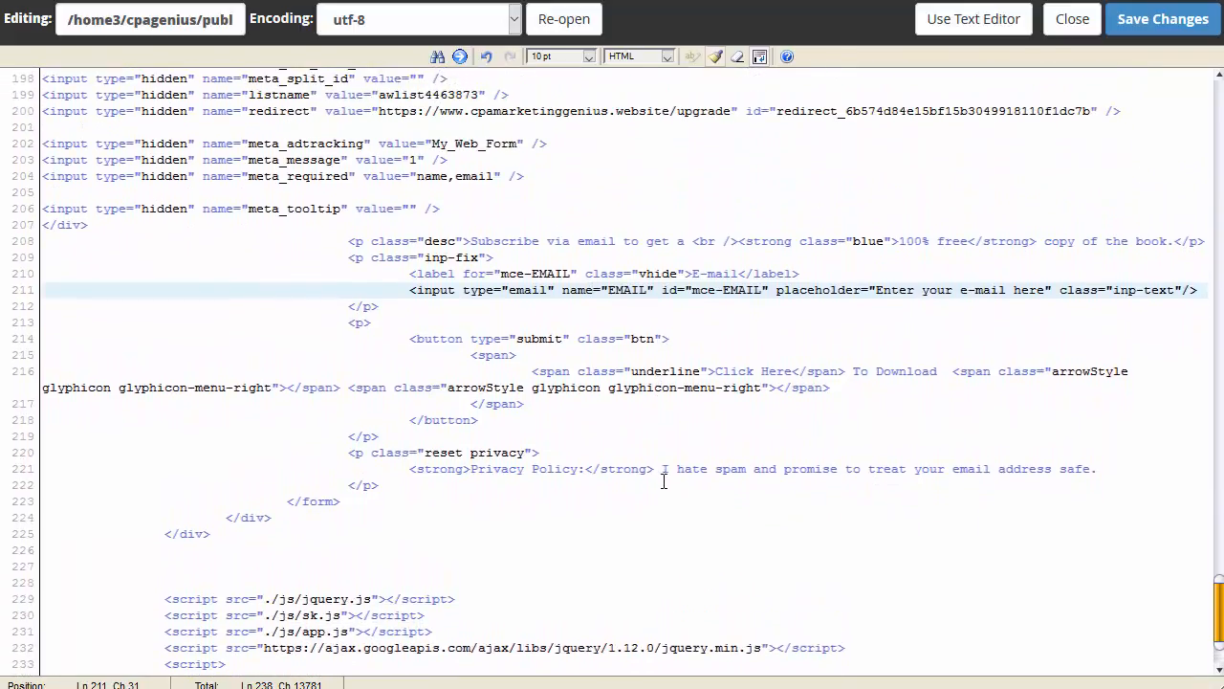
scroll(508, 510, "up", 4)
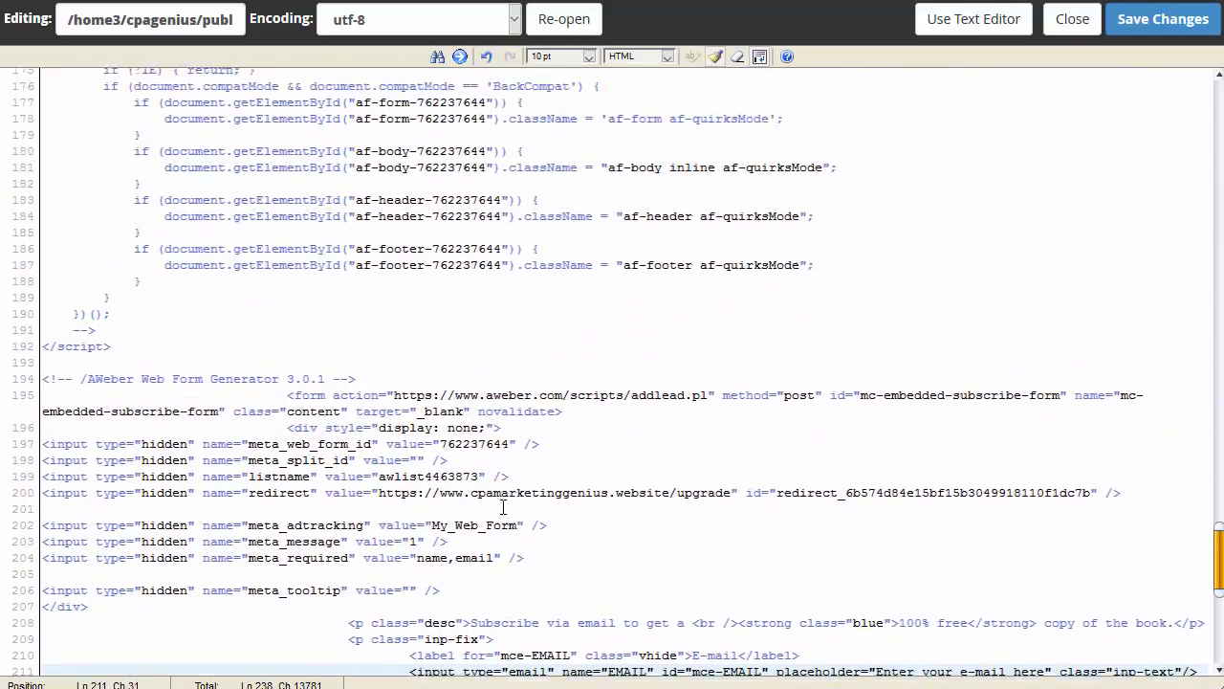
Step: Replace the old AWeber form block with the new form code and save index.html
left_click_drag(364, 476, 37, 230)
scroll(268, 358, "up", 4)
scroll(268, 358, "up", 8)
scroll(347, 358, "up", 8)
scroll(40, 293, "up", 5)
scroll(48, 287, "up", 3)
scroll(57, 284, "up", 8)
key("ctrl+v")
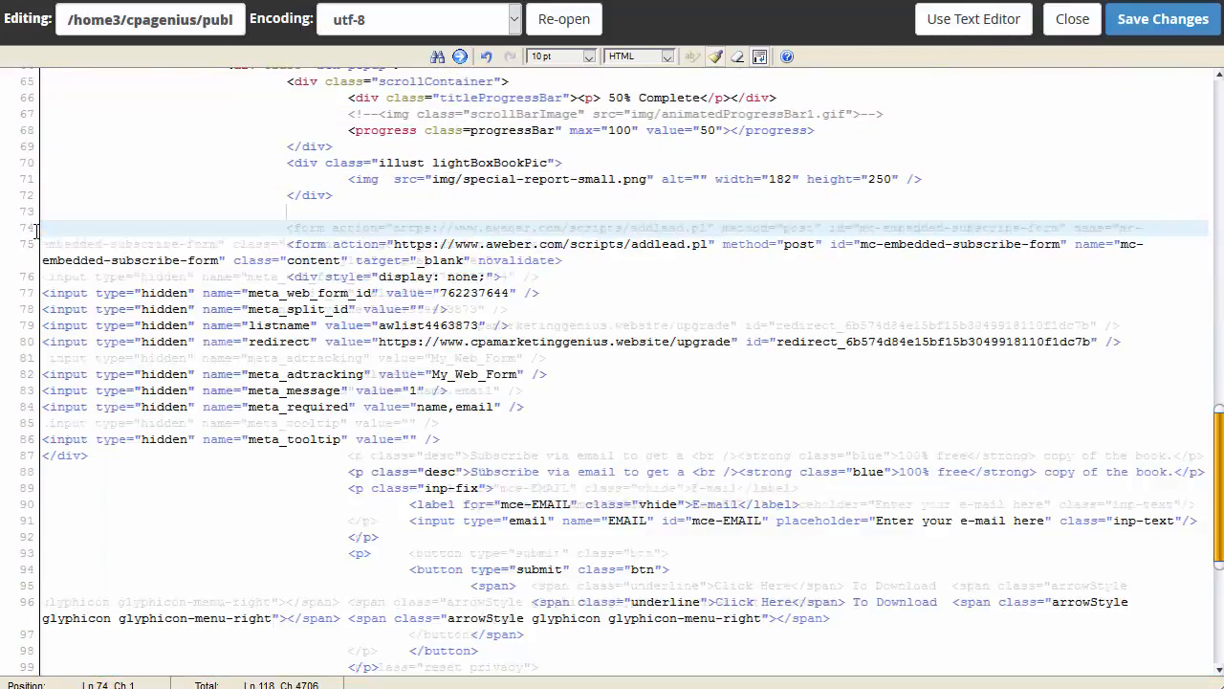
left_click(1161, 29)
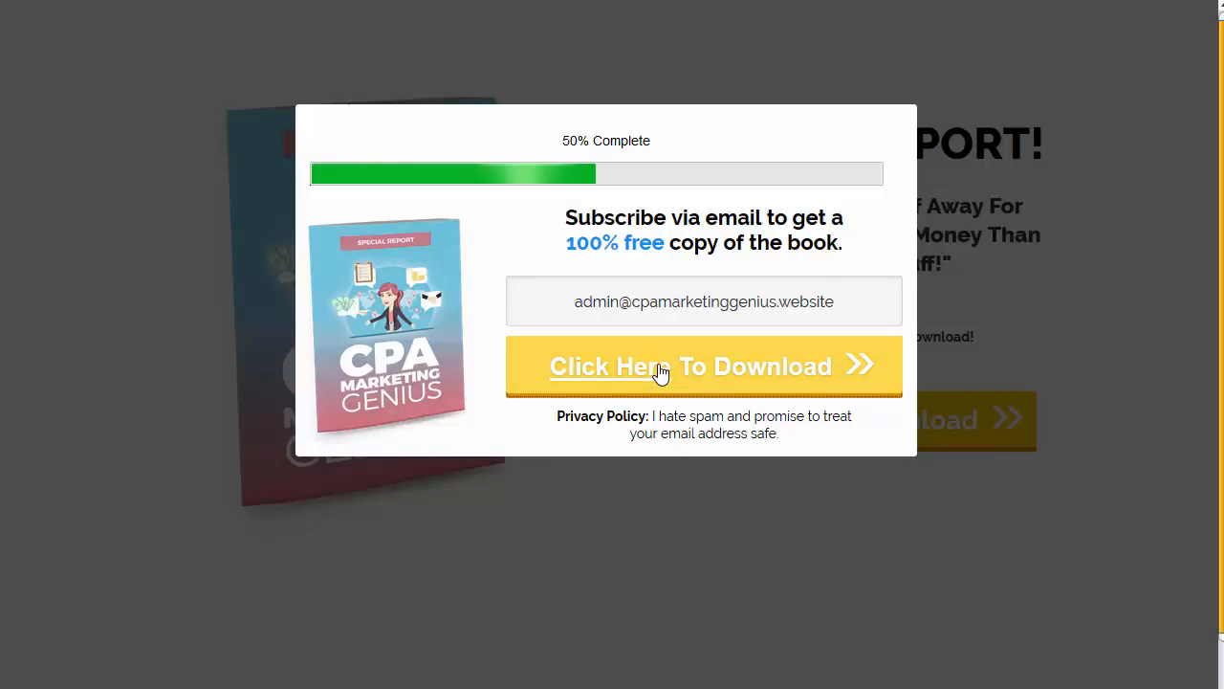
Step: Submit a test e-mail through the popup, reaching AWeber's 'Required Fields Are Missing' error
left_click(660, 372)
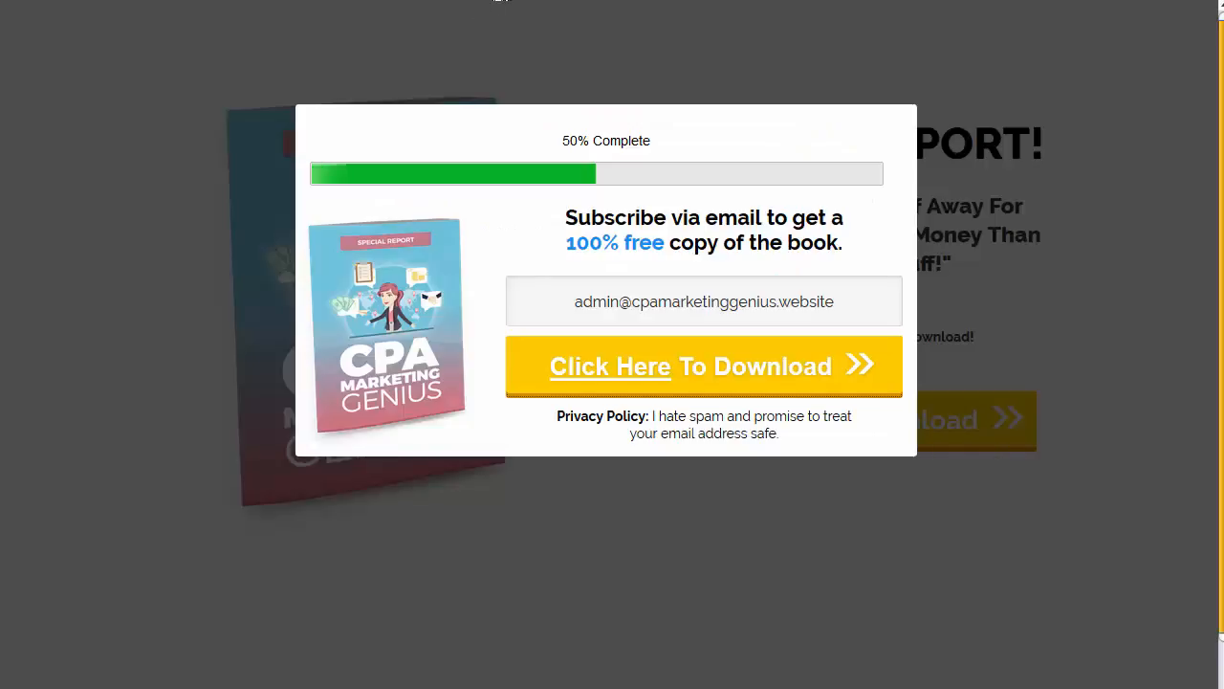
left_click(1100, 389)
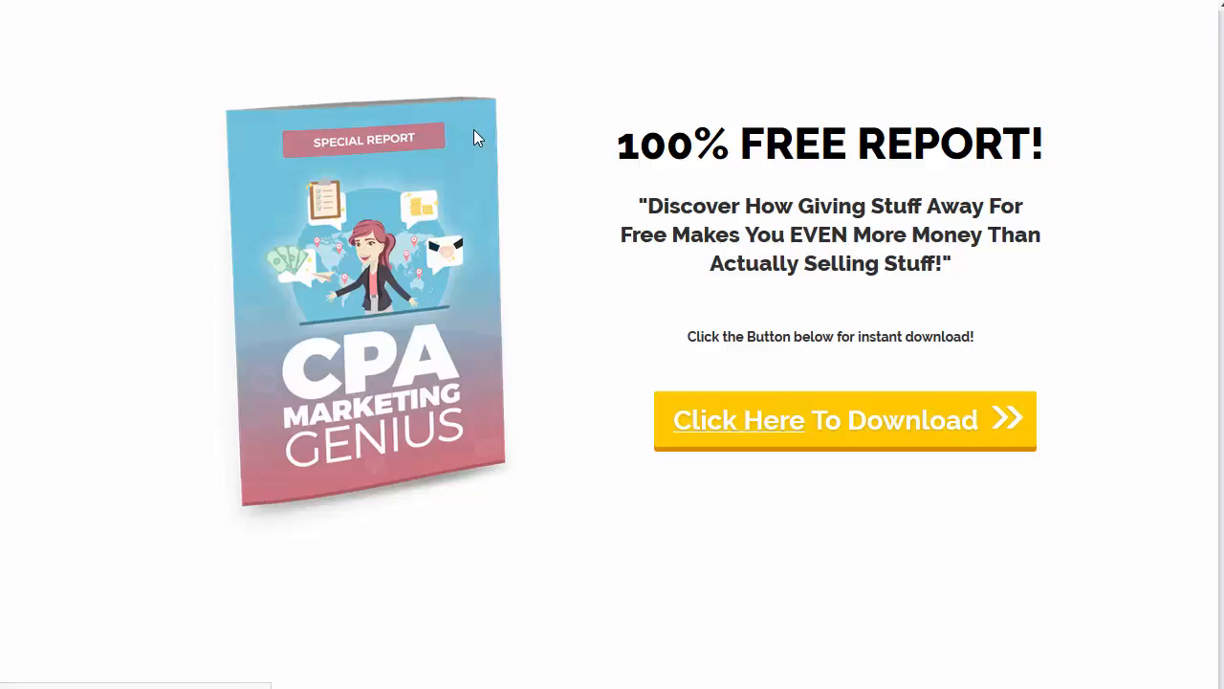
left_click(822, 409)
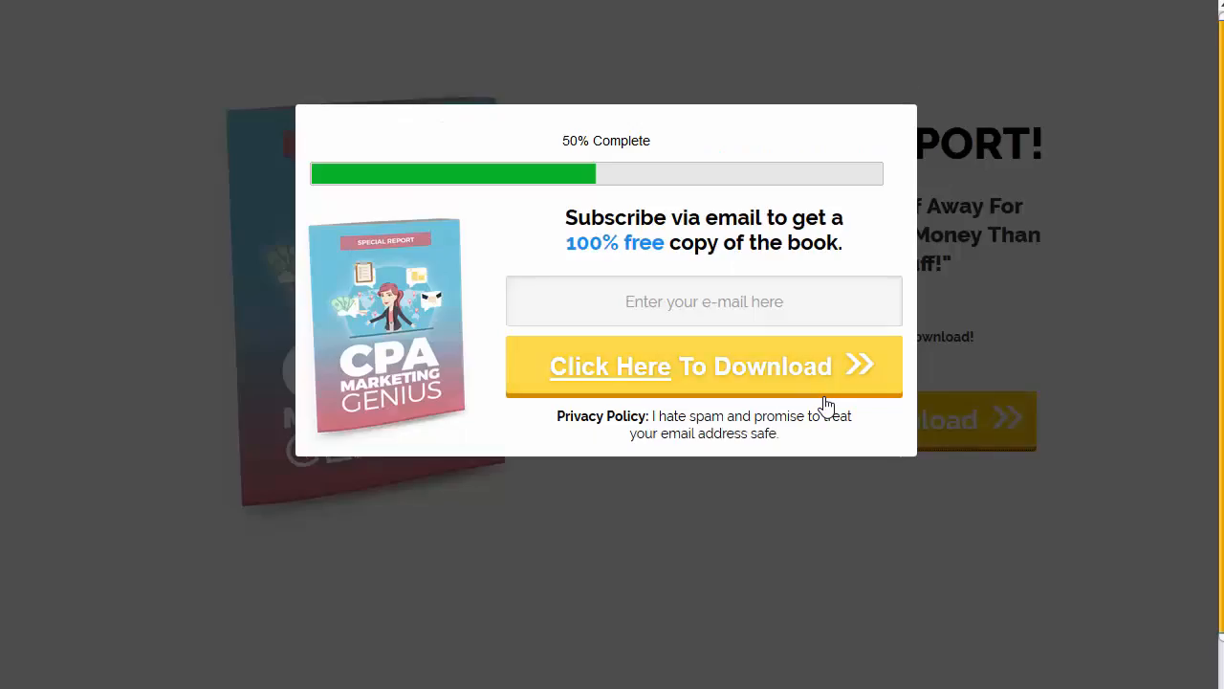
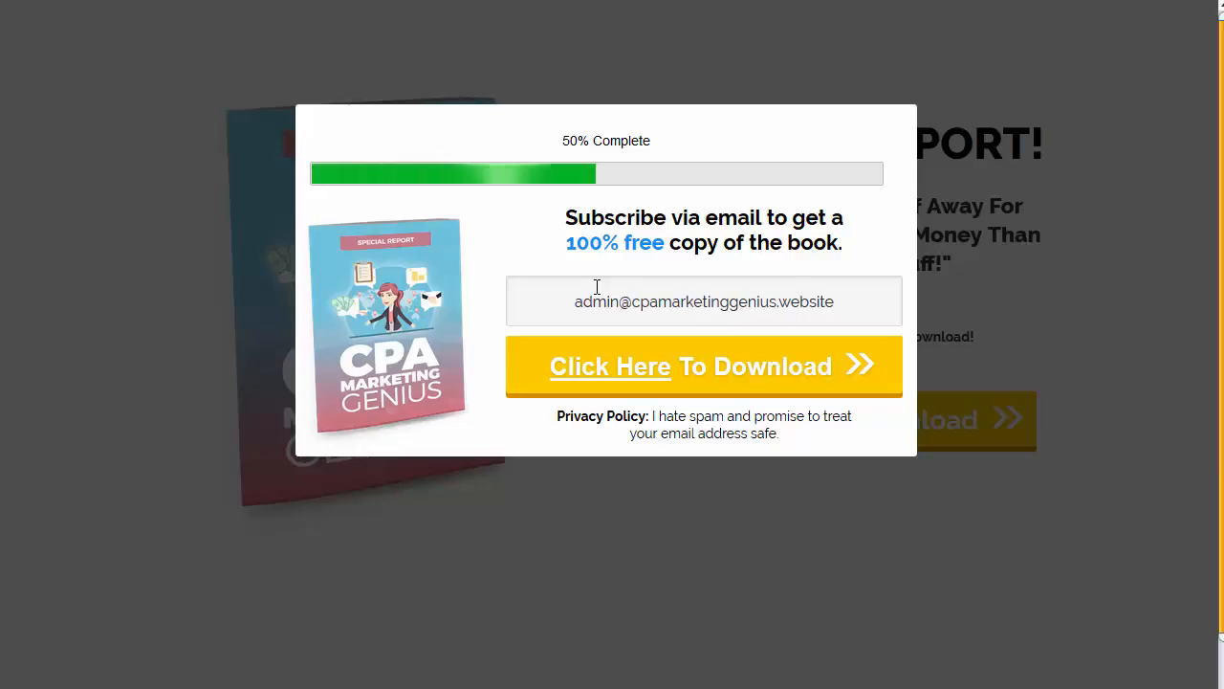
left_click(785, 393)
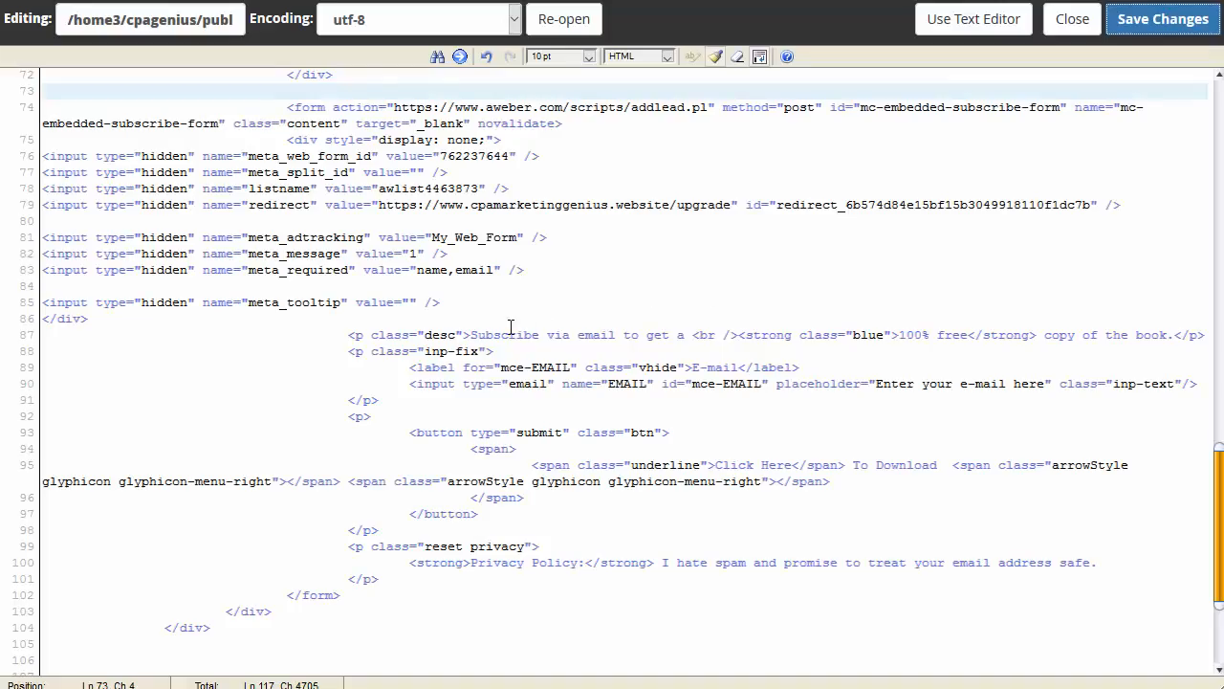
Step: Set meta_required on line 83 to email and rename the EMAIL input to email
left_click(456, 268)
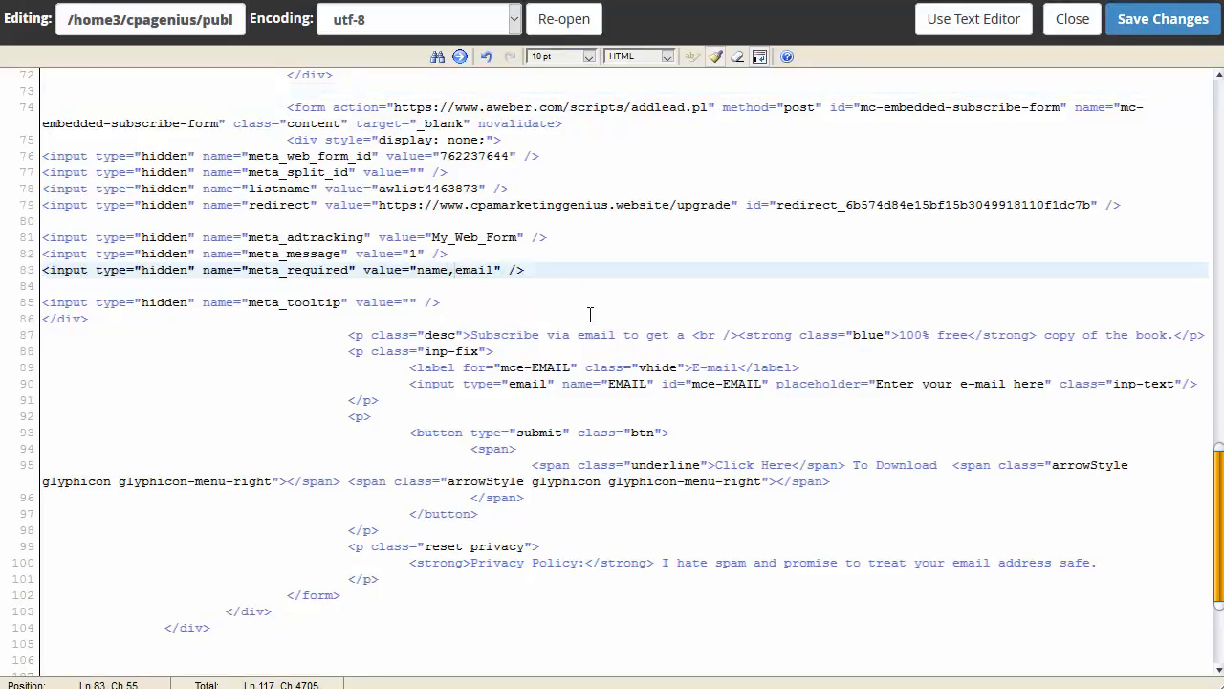
key("BackSpace")
key("BackSpace")
key("BackSpace")
key("BackSpace")
key("BackSpace")
left_click(646, 384)
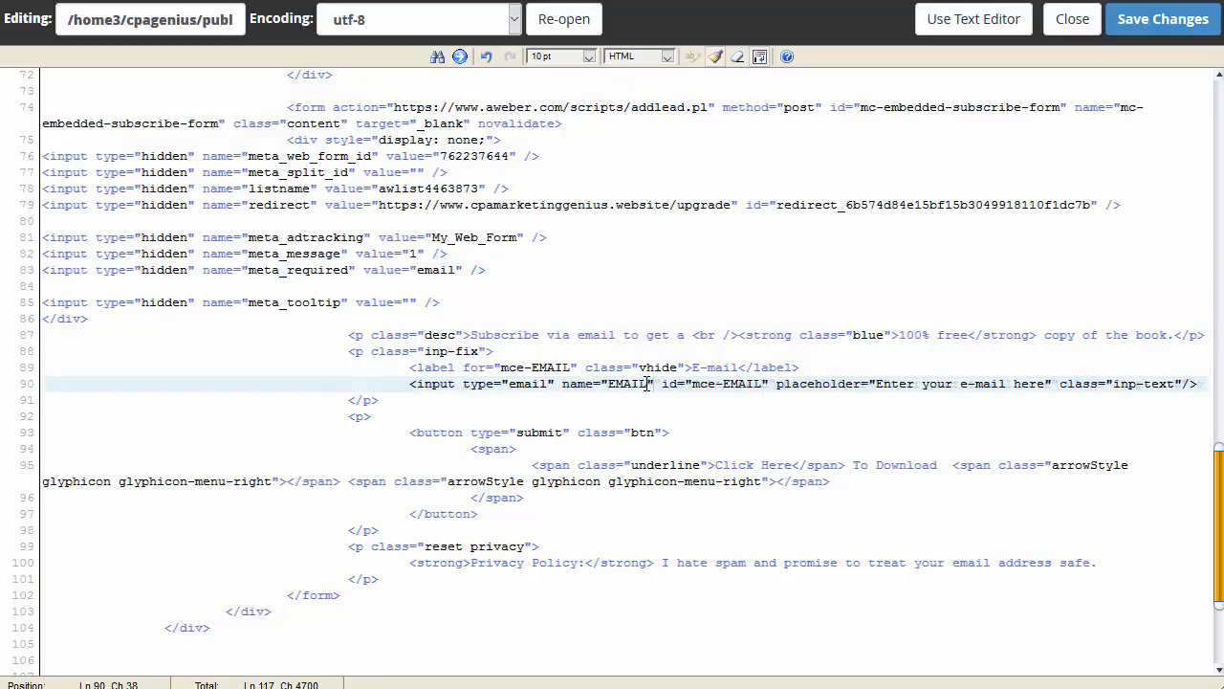
key("BackSpace")
key("BackSpace")
key("BackSpace")
key("BackSpace")
key("BackSpace")
type("email")
Step: Save index.html, reload the landing page, and resubmit the popup with the test e-mail address
left_click(1139, 37)
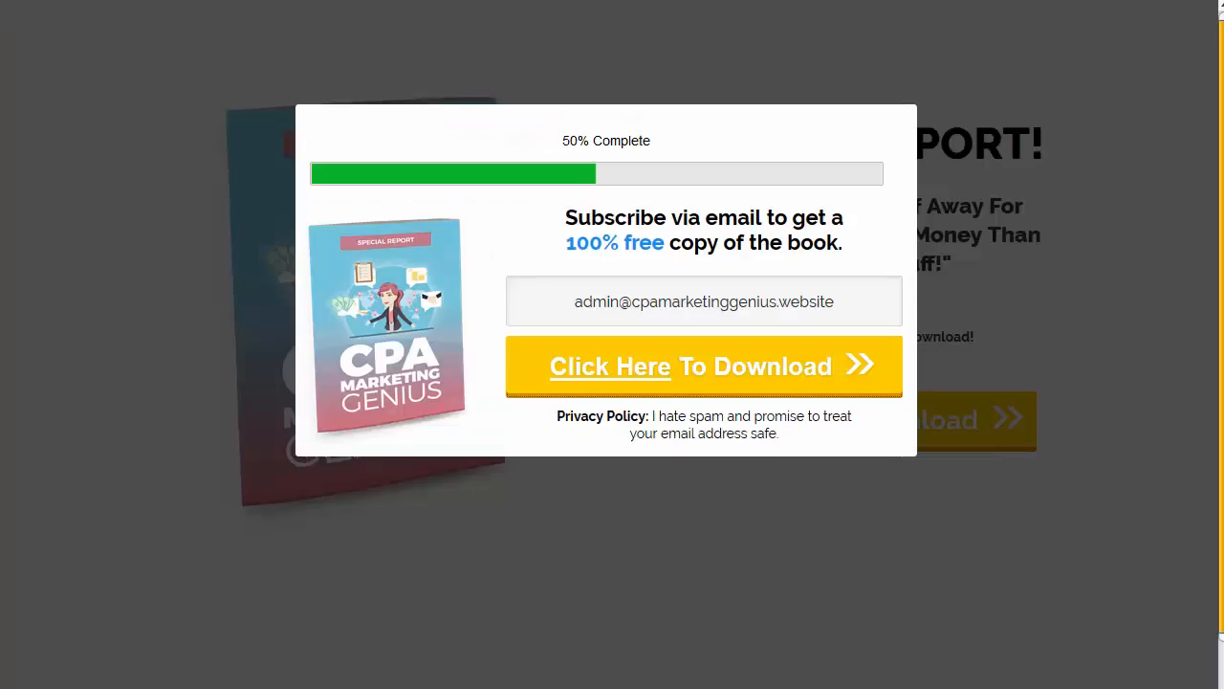
key("F5")
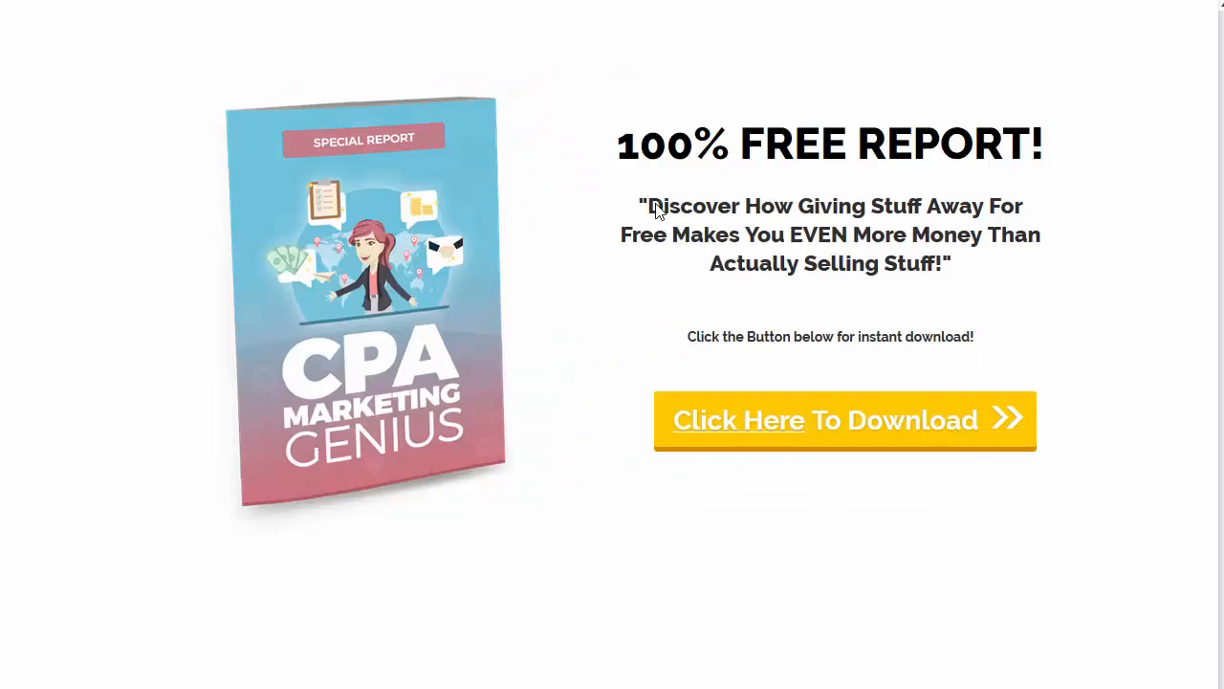
left_click(790, 436)
left_click(659, 318)
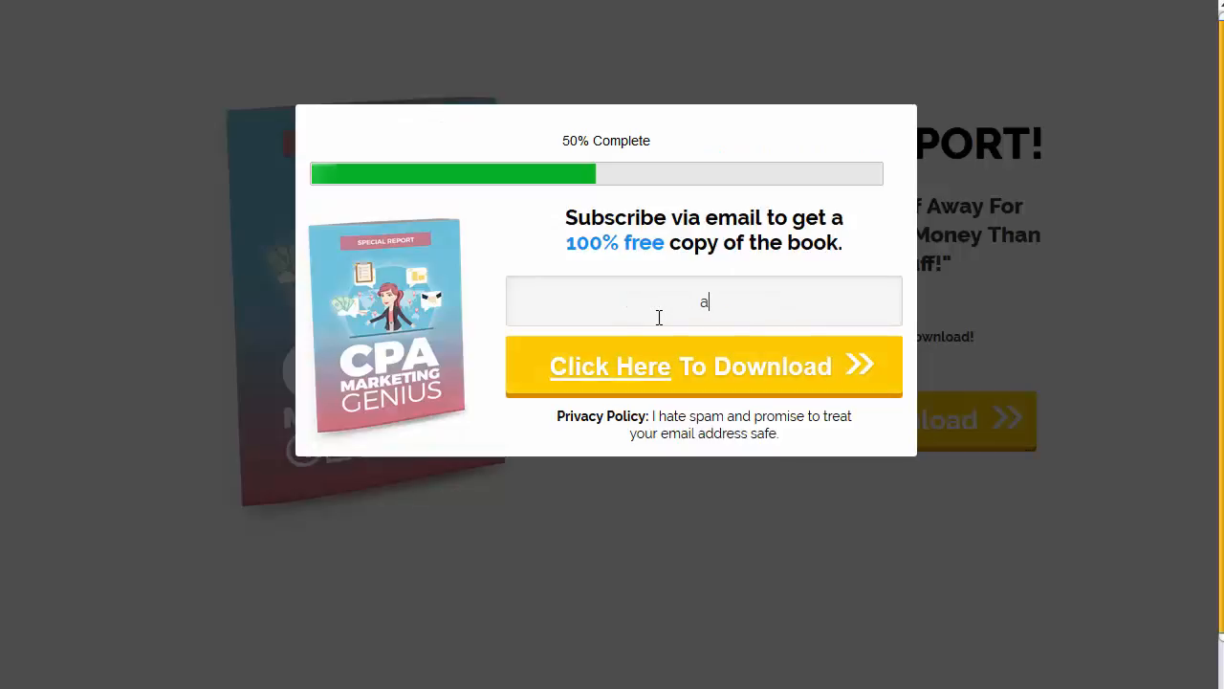
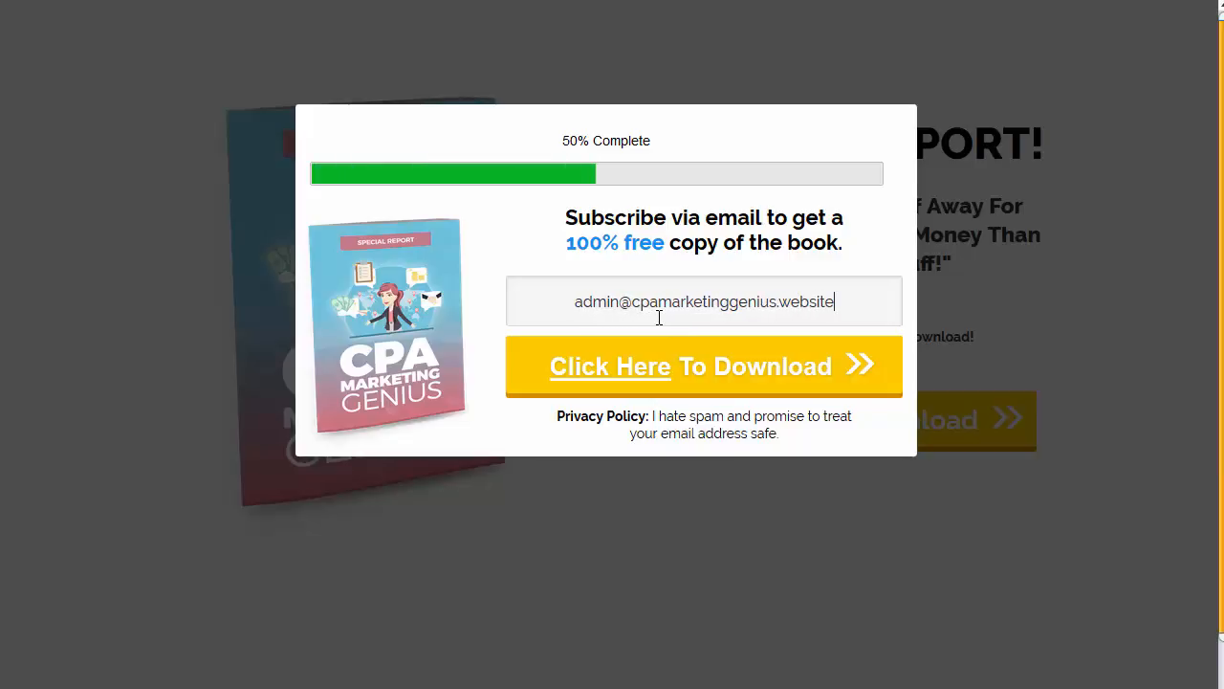
key("Return")
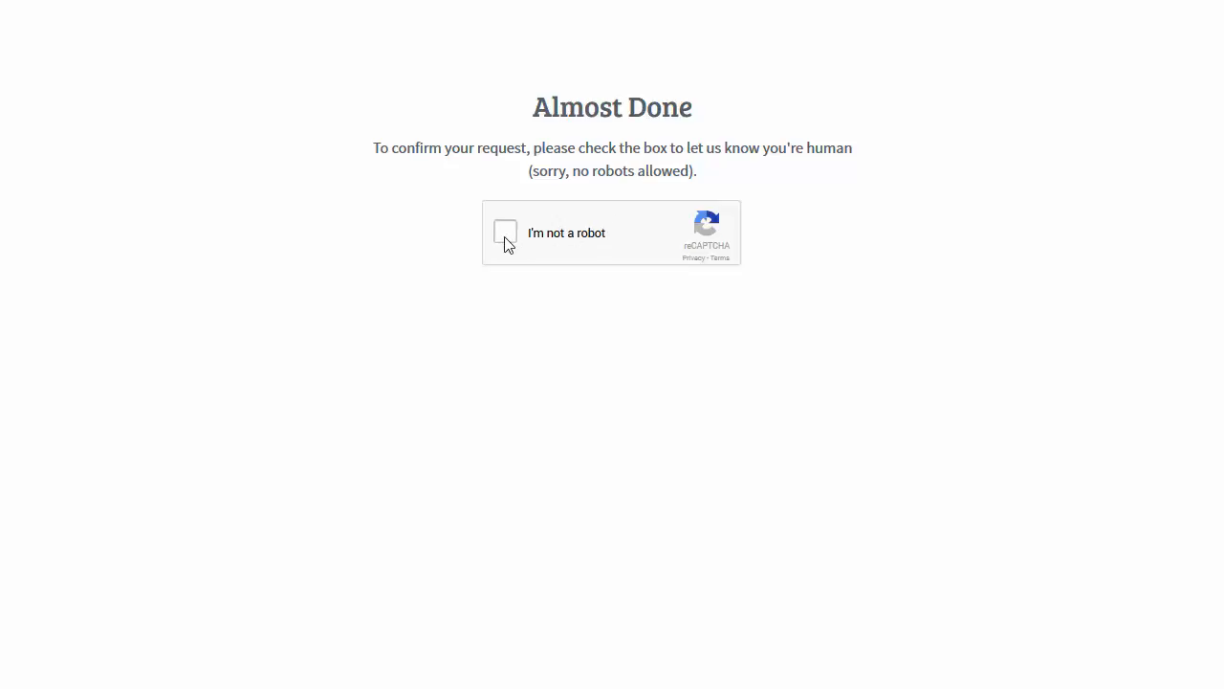
Step: Pass the reCAPTCHA check and add a security exception for the site's certificate
left_click(507, 241)
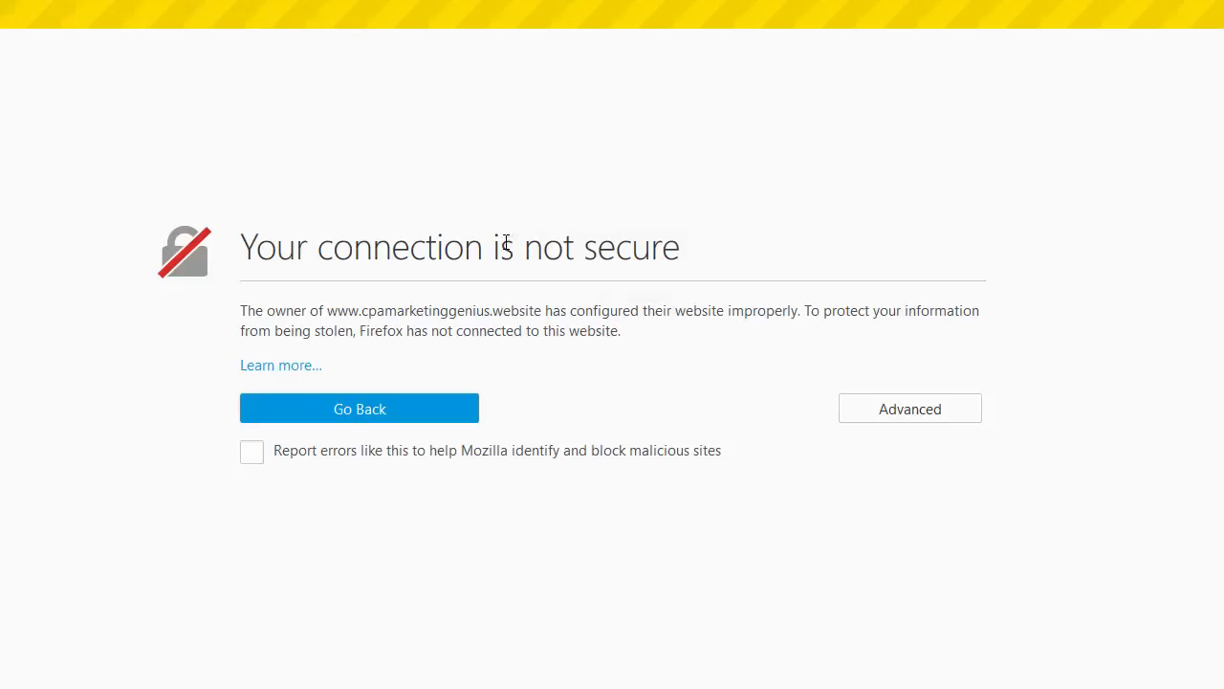
left_click(889, 409)
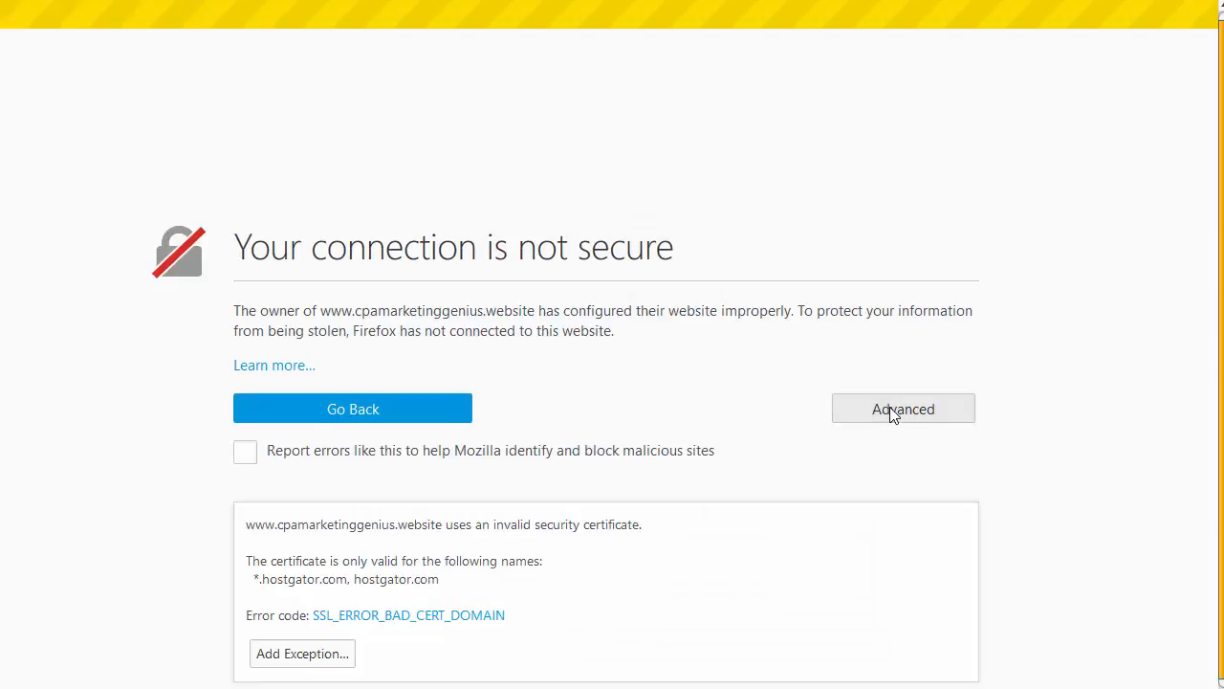
left_click(302, 653)
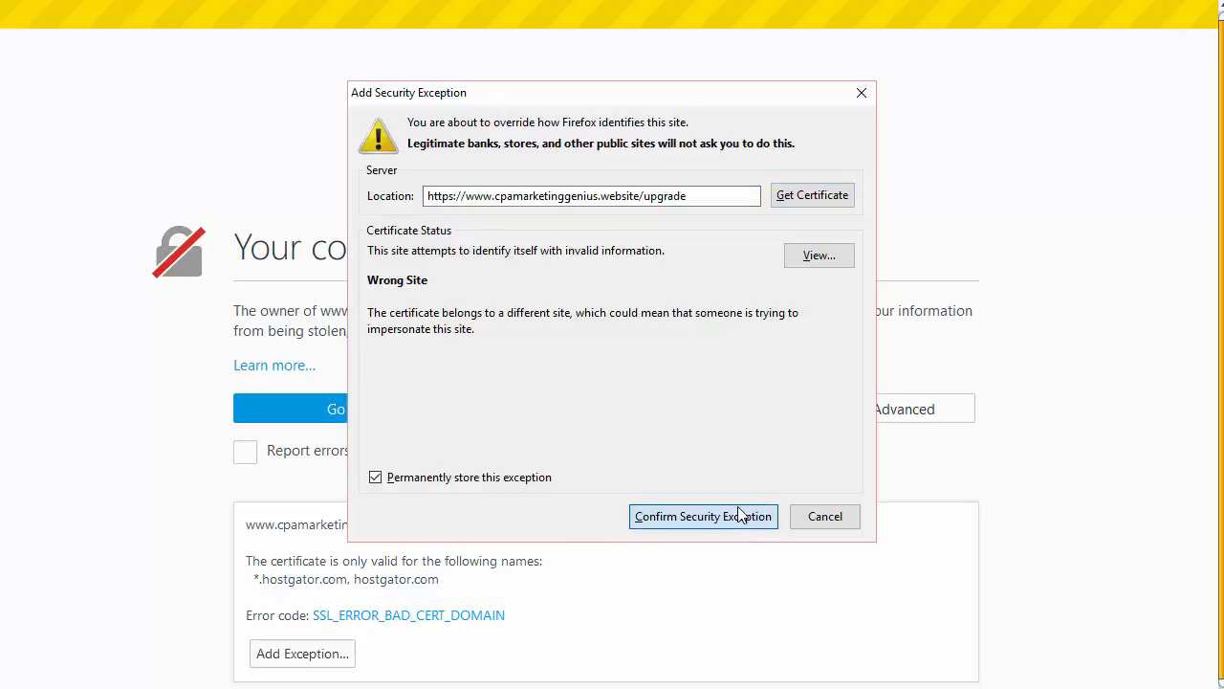
left_click(738, 515)
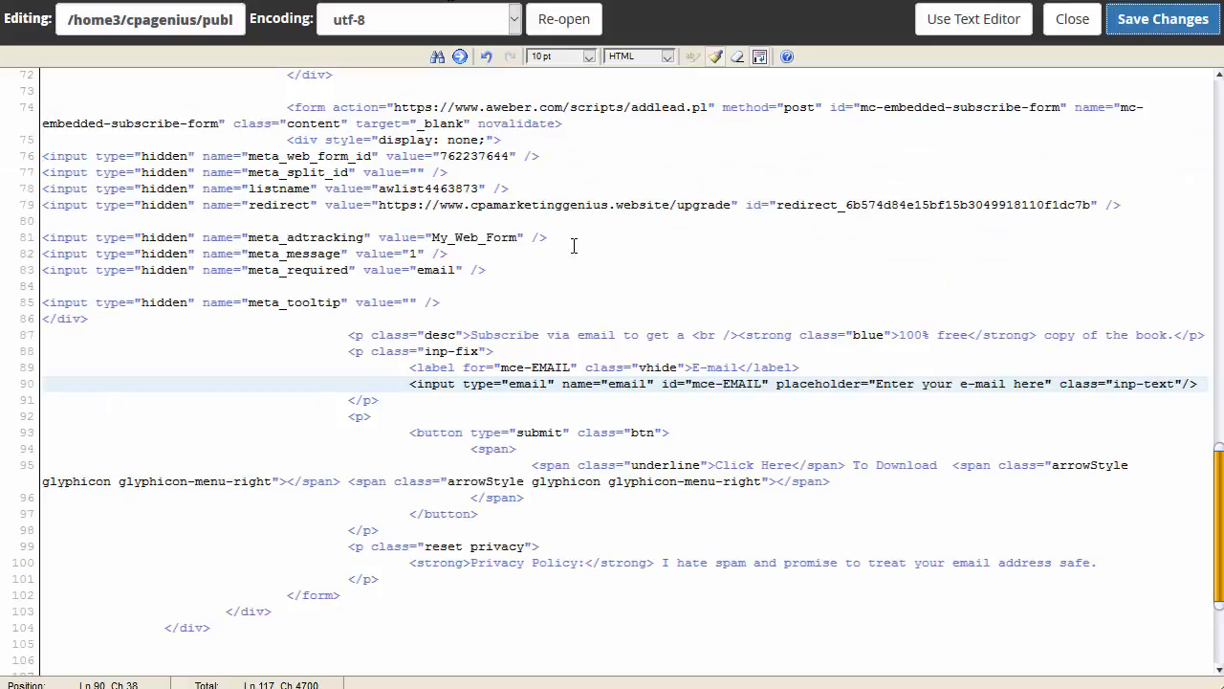
Step: Append '/1u.html' to the form's upgrade redirect URL and save the file
left_click(735, 205)
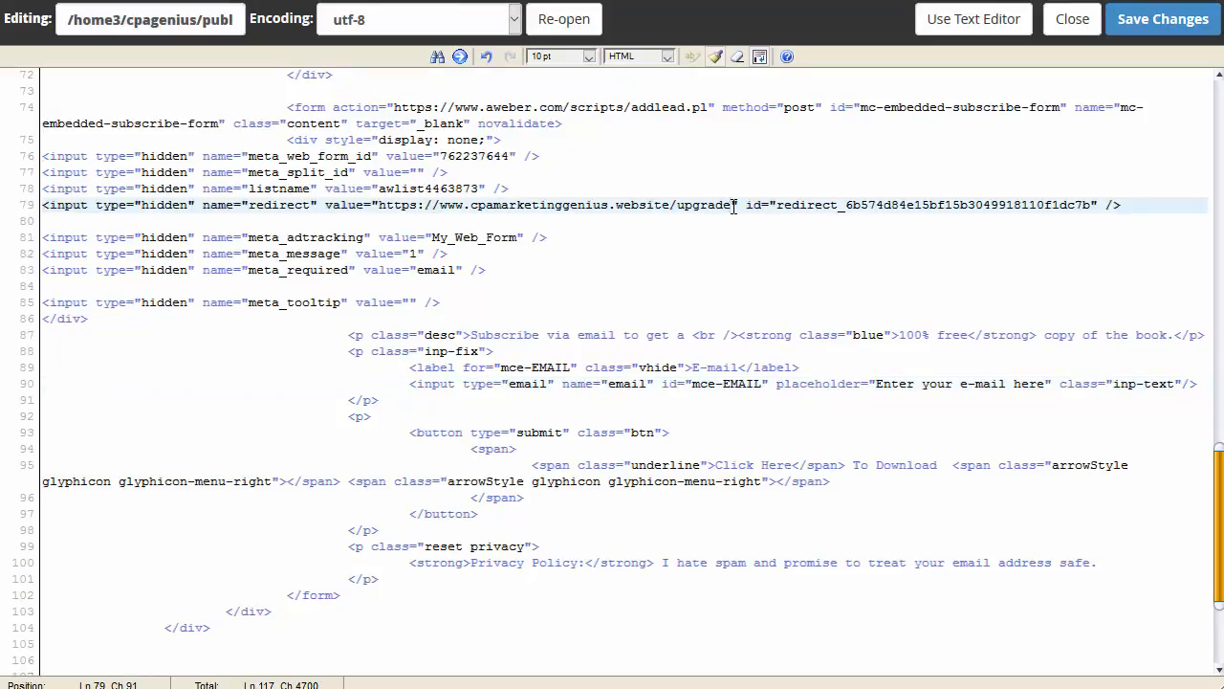
type("/1u.")
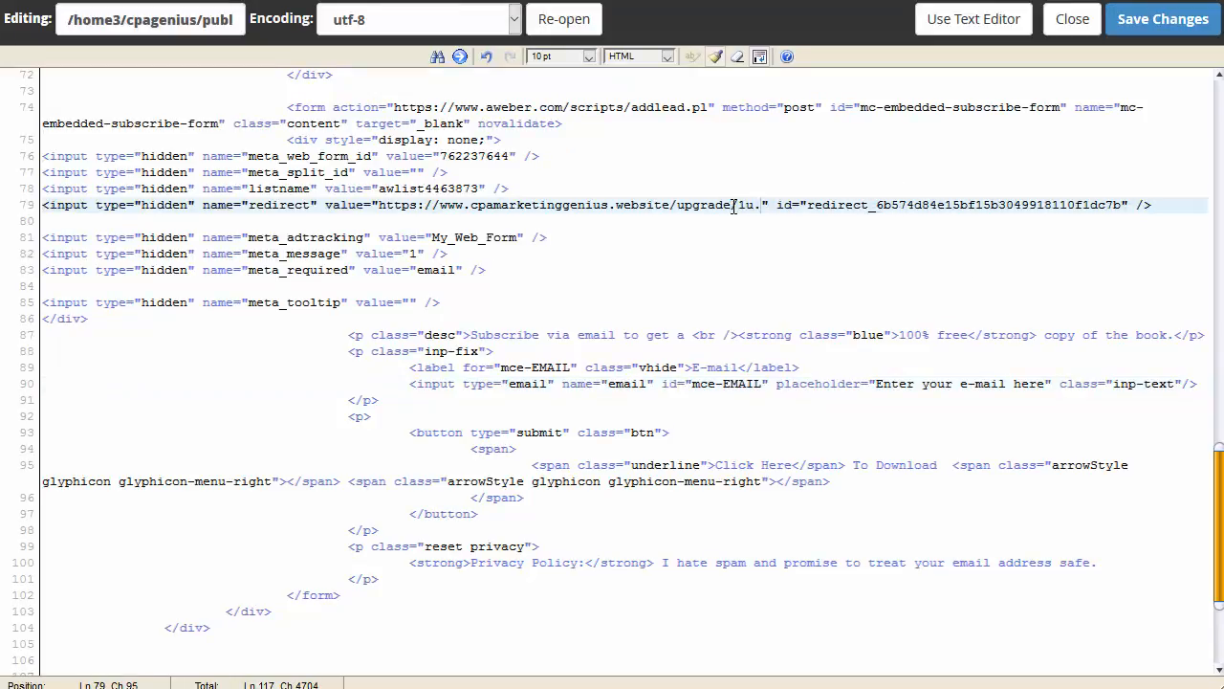
type("html")
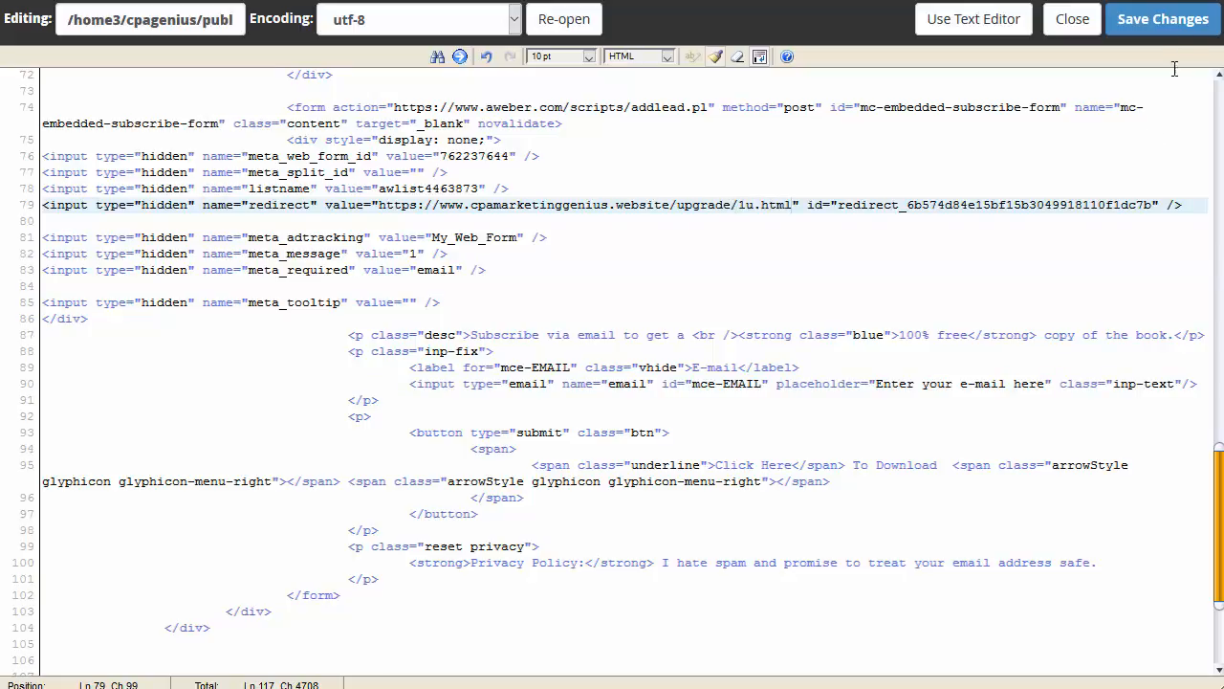
left_click(1179, 28)
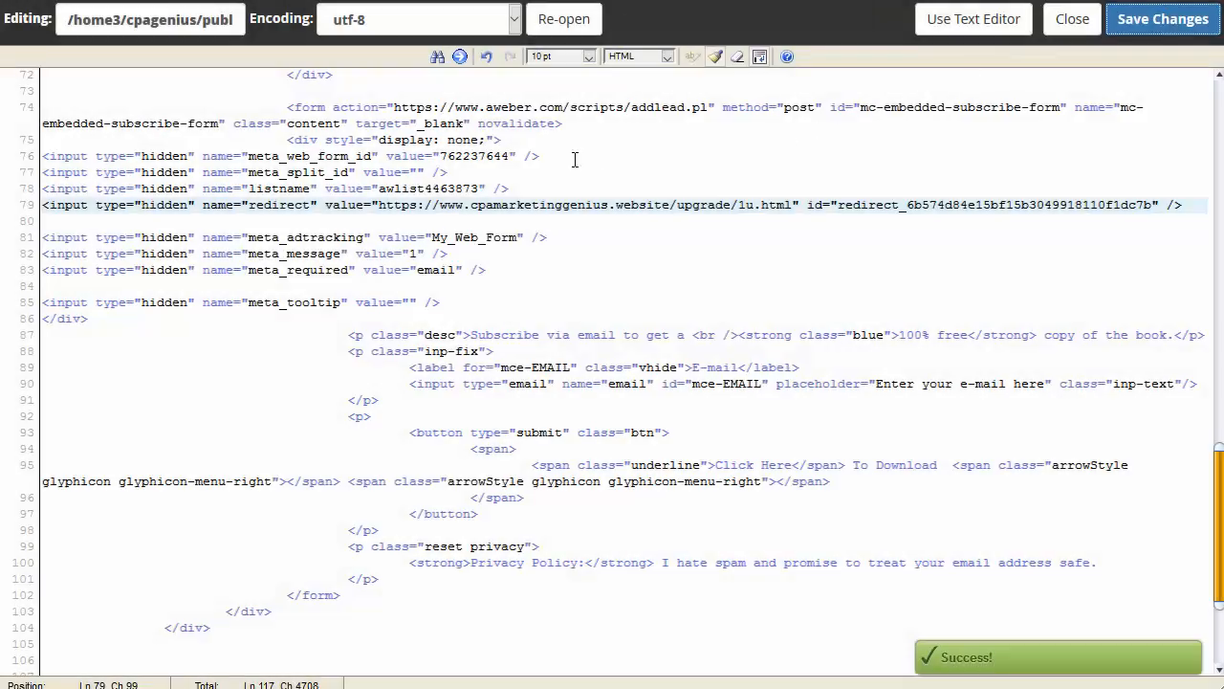
scroll(470, 189, "up", 2)
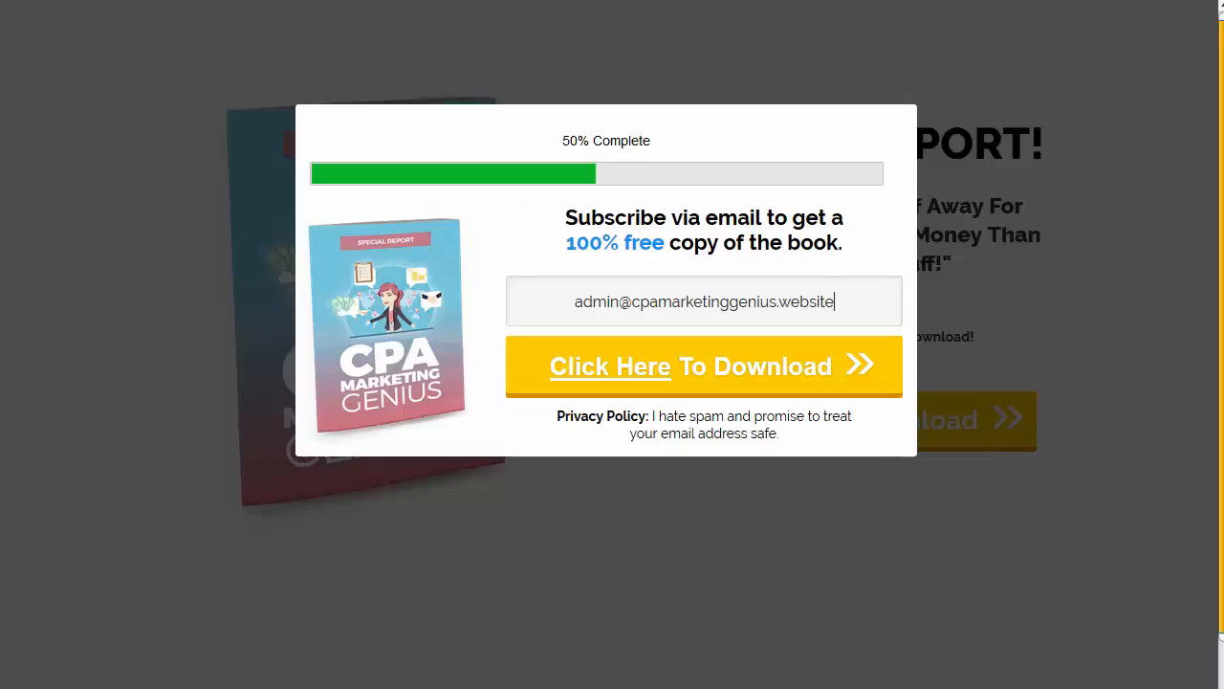
Step: Submit the test e-mail through the popup to reach AWeber's Confirm Your Subscription page
left_click(761, 382)
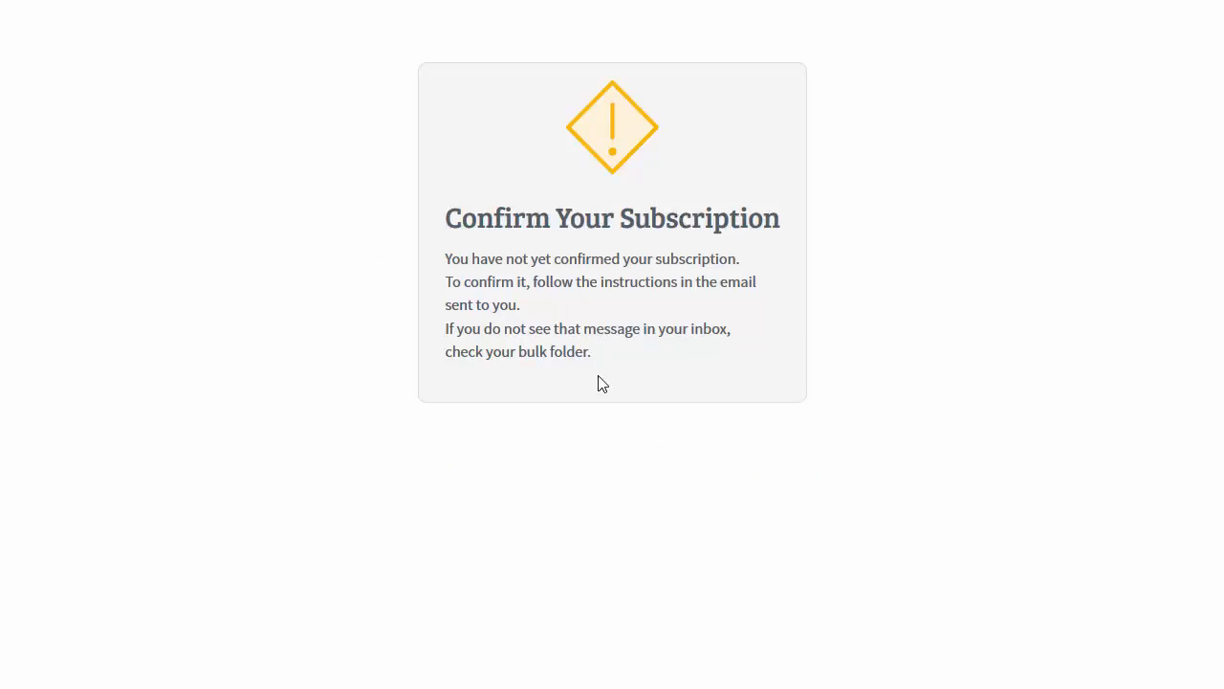
left_click_drag(587, 351, 497, 281)
left_click(631, 136)
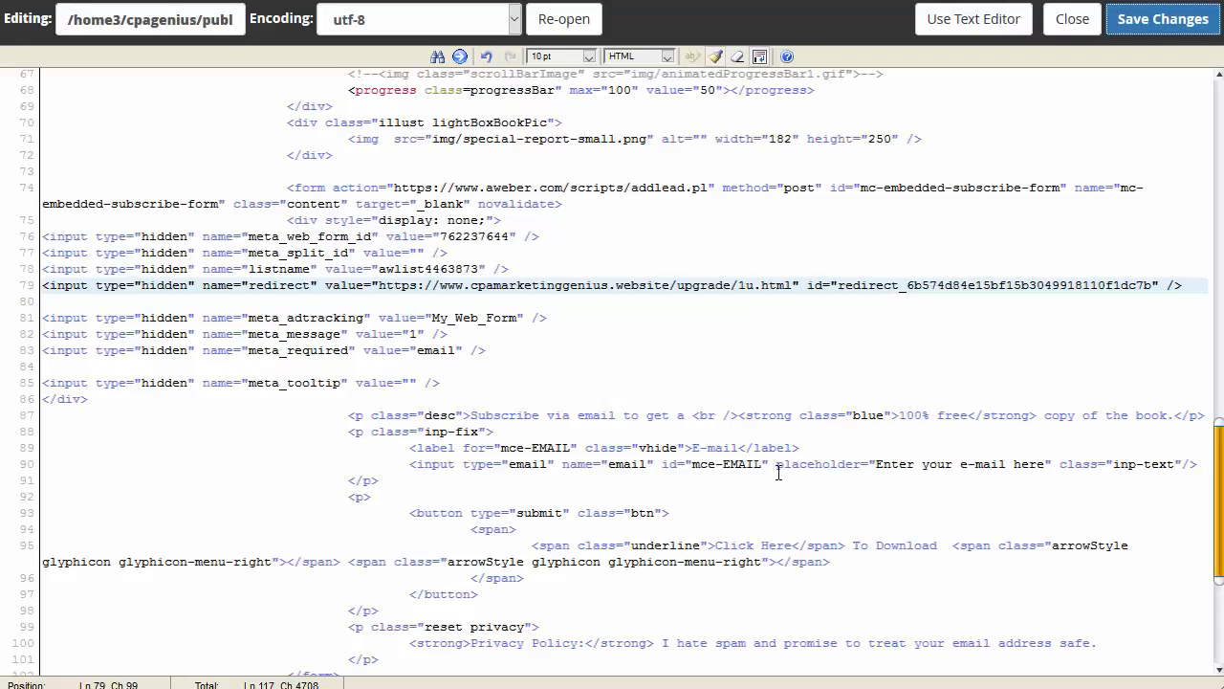
scroll(777, 472, "up", 2)
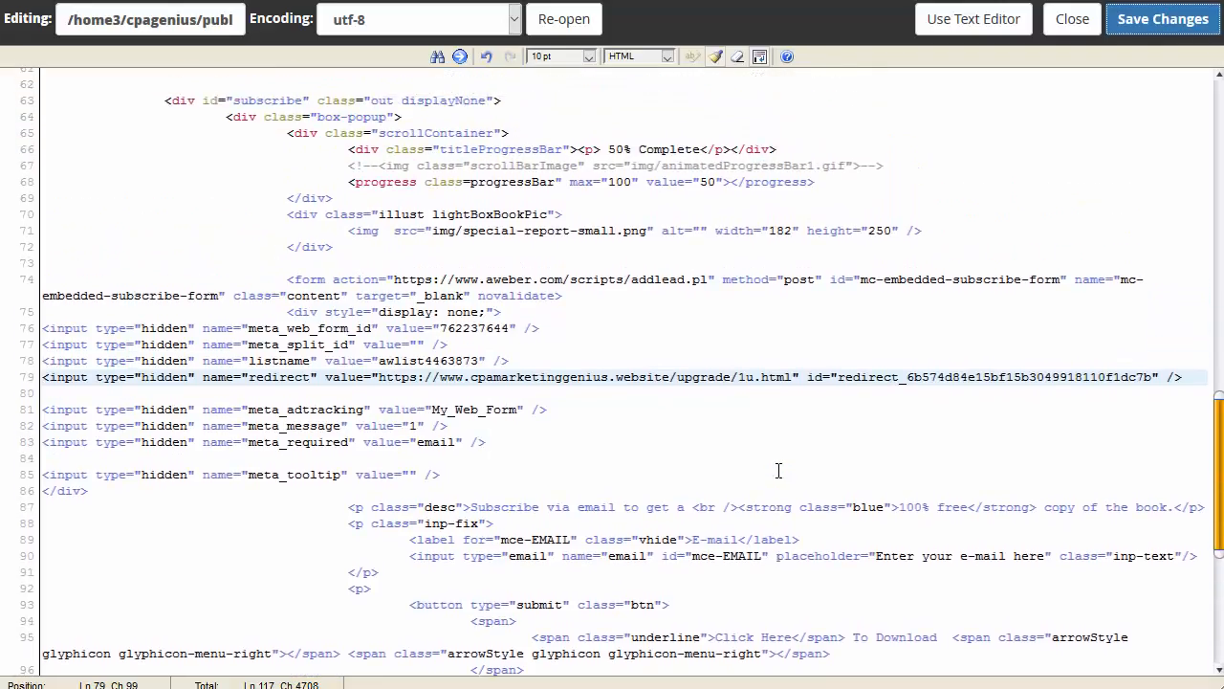
scroll(531, 383, "up", 5)
scroll(531, 383, "down", 4)
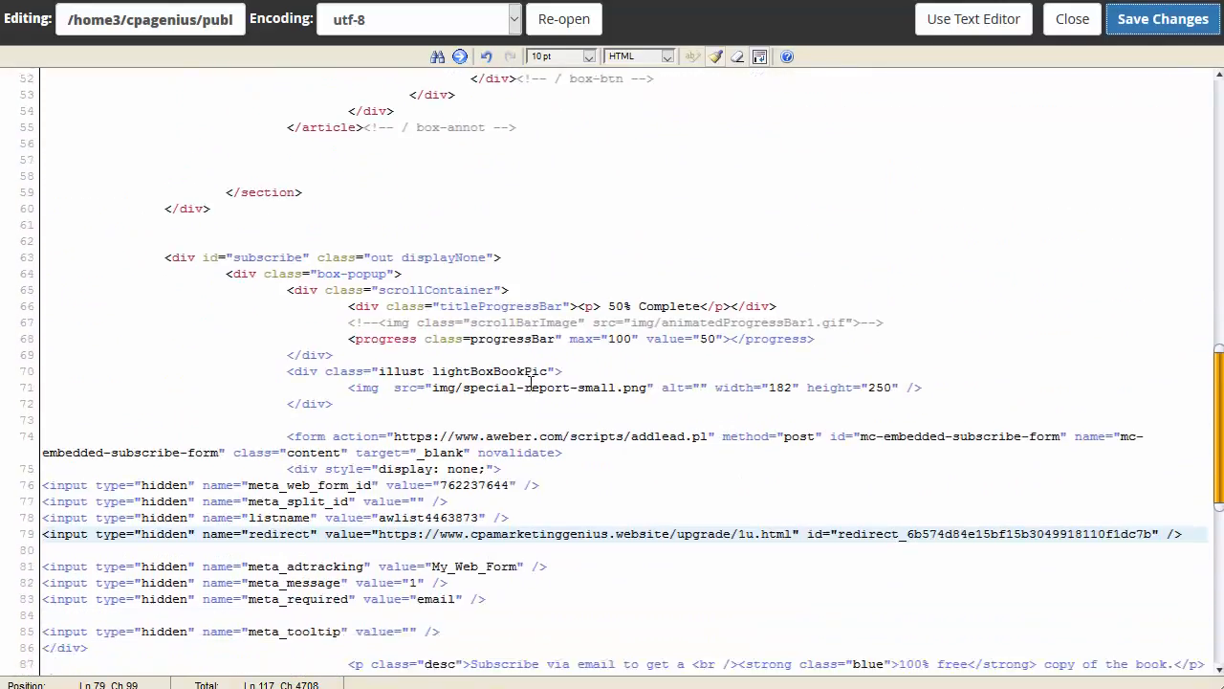
scroll(531, 383, "down", 3)
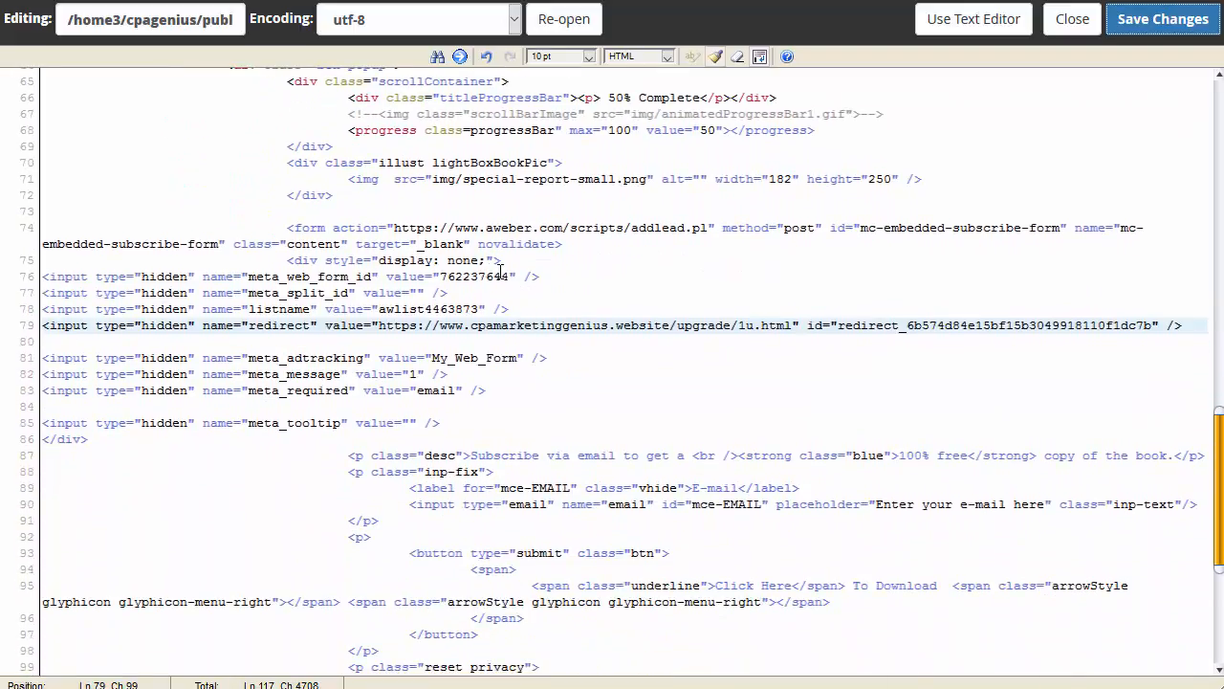
scroll(507, 287, "down", 3)
scroll(550, 412, "up", 3)
scroll(418, 334, "up", 5)
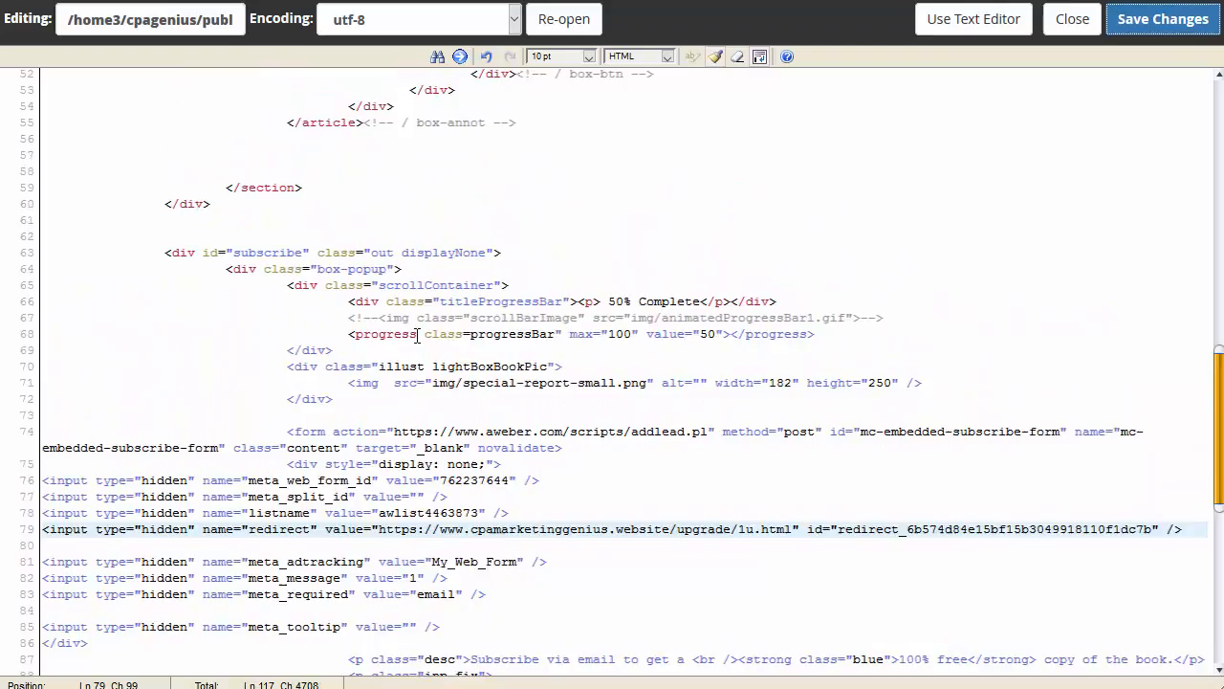
scroll(418, 334, "up", 3)
scroll(424, 364, "down", 12)
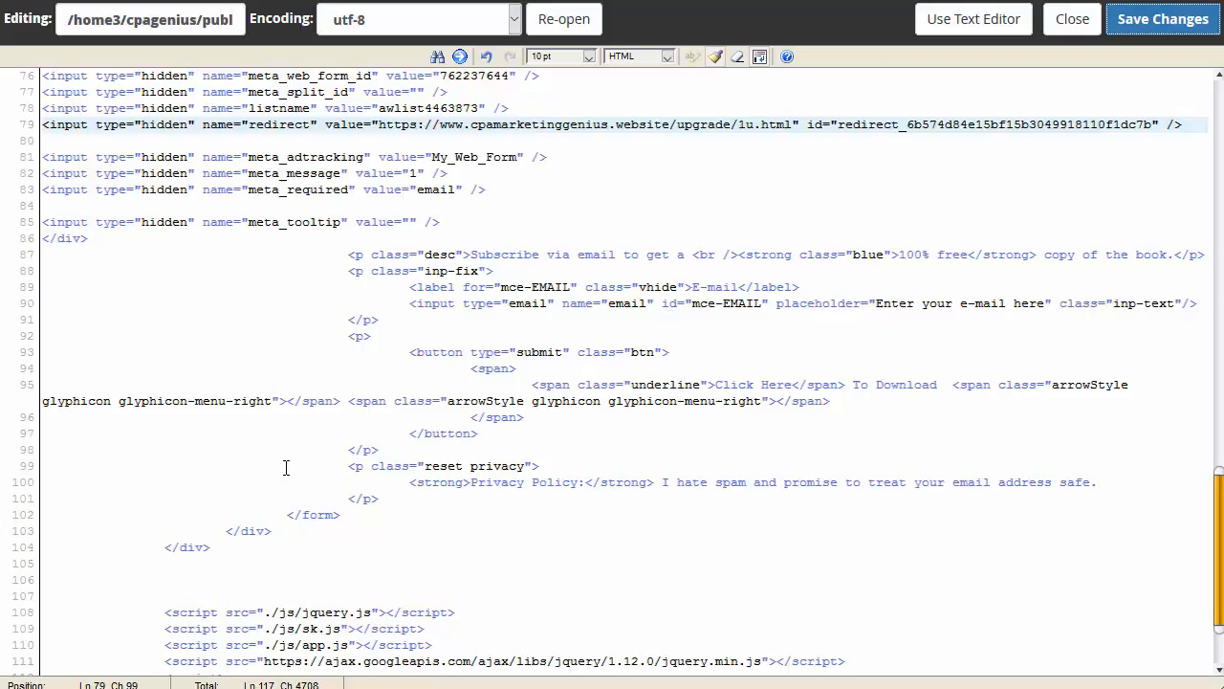
scroll(568, 410, "up", 3)
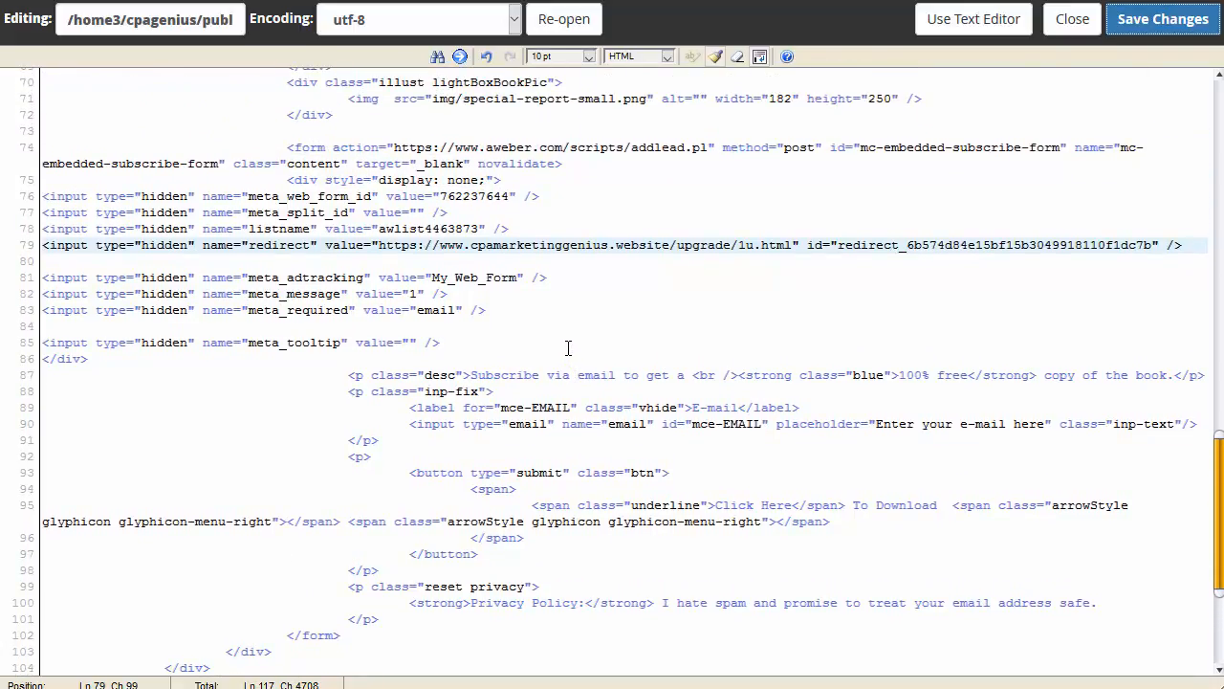
scroll(566, 346, "up", 3)
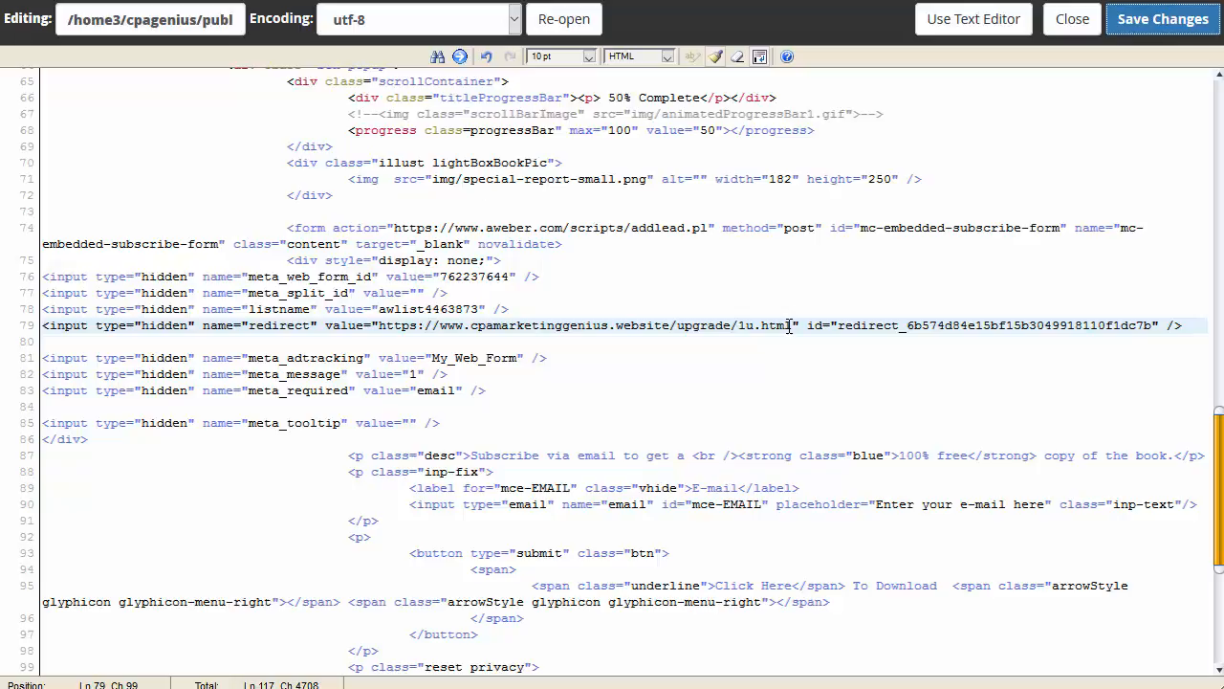
scroll(790, 325, "up", 3)
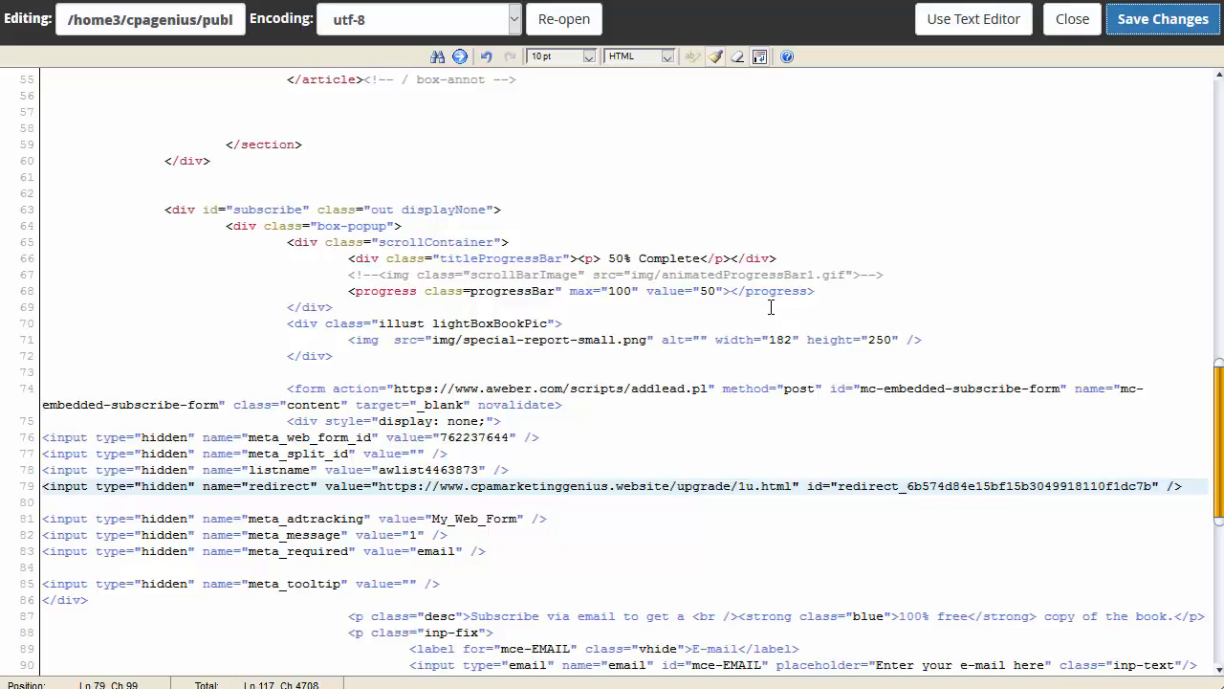
left_click(1137, 33)
Step: Close the code editor and go to AWeber's Manage Your Lists page
left_click(1062, 27)
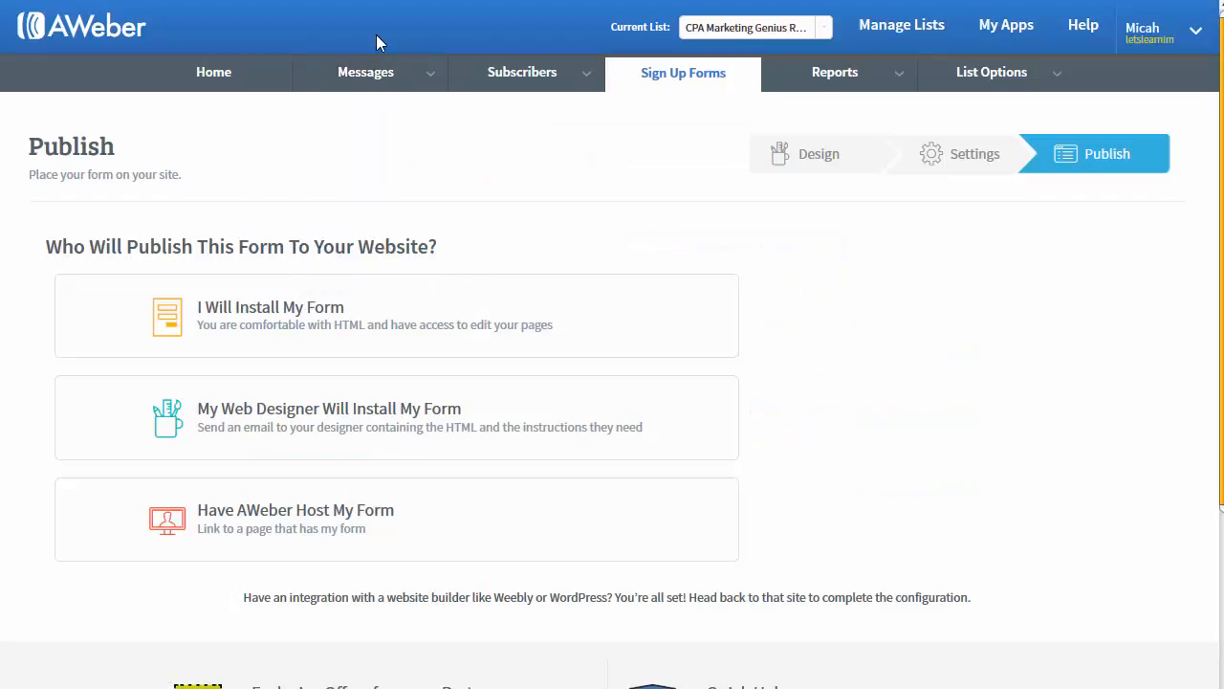
left_click(901, 31)
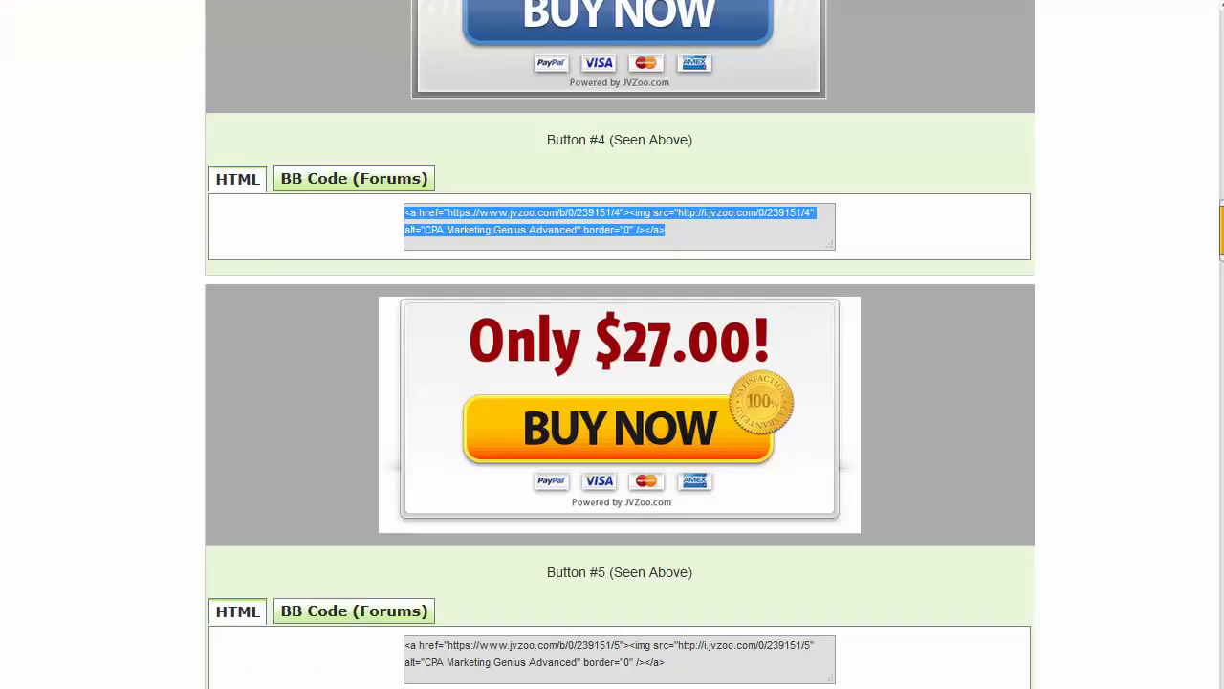
scroll(290, 320, "up", 15)
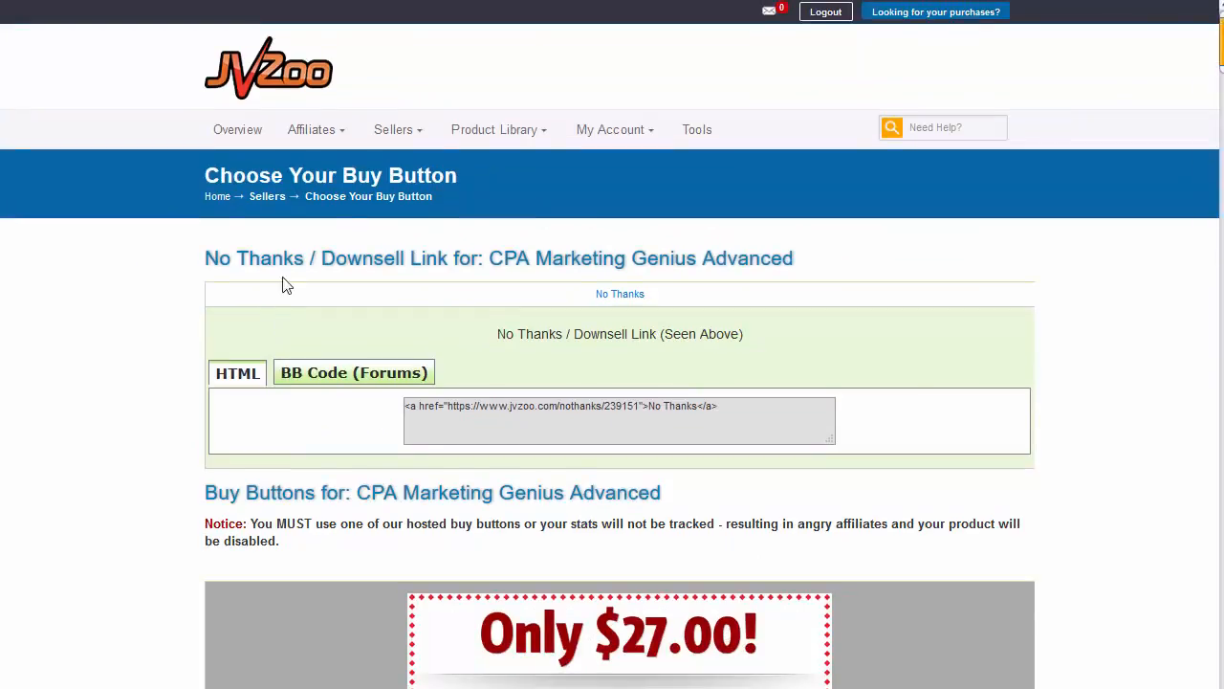
left_click(268, 197)
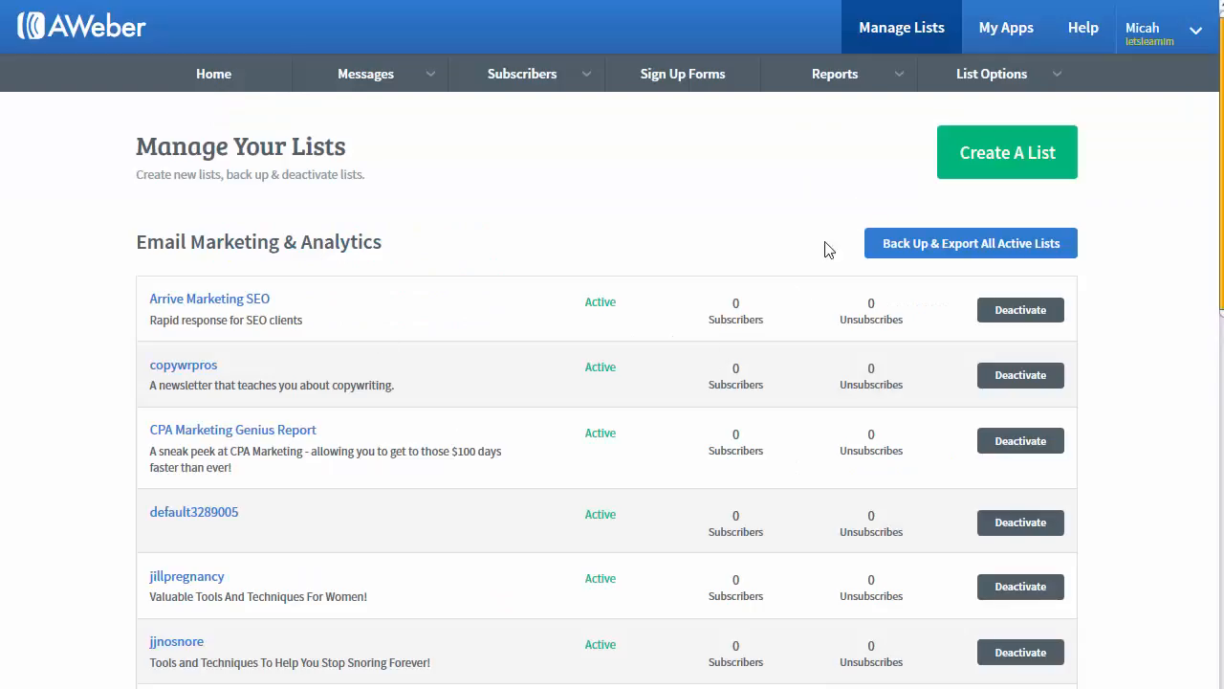
Step: Start creating a new AWeber list and advance past the first setup page
left_click(992, 155)
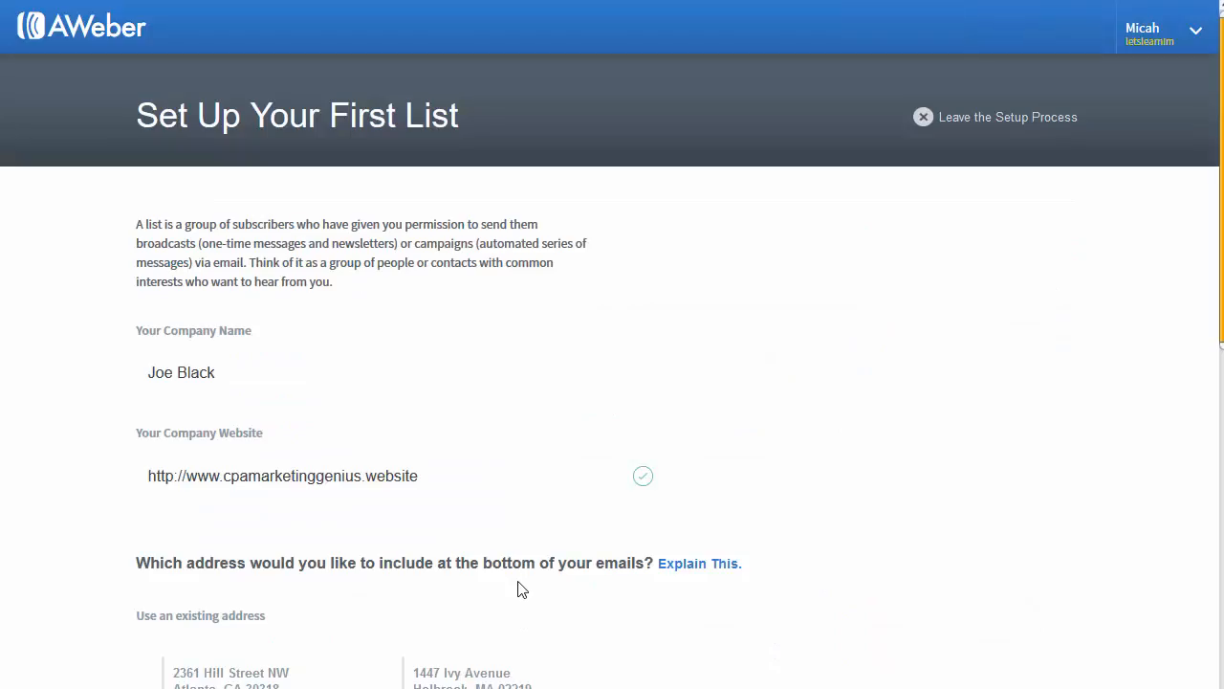
scroll(650, 60, "down", 5)
scroll(409, 258, "up", 10)
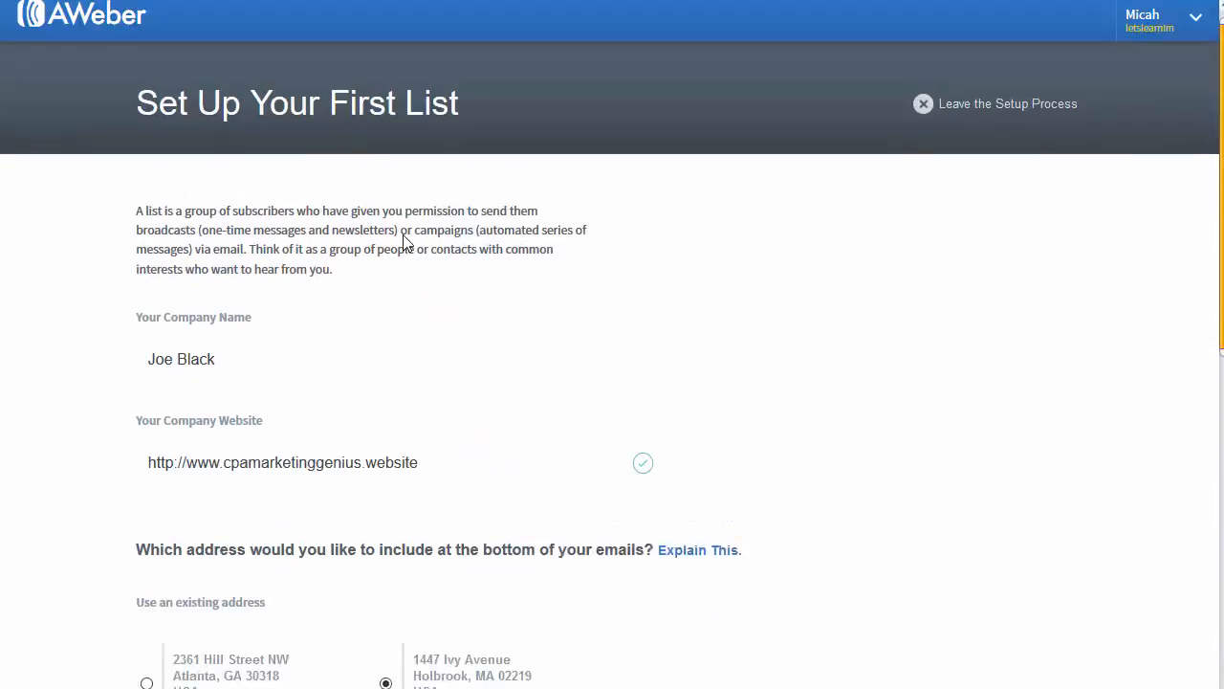
scroll(350, 339, "down", 10)
left_click(218, 482)
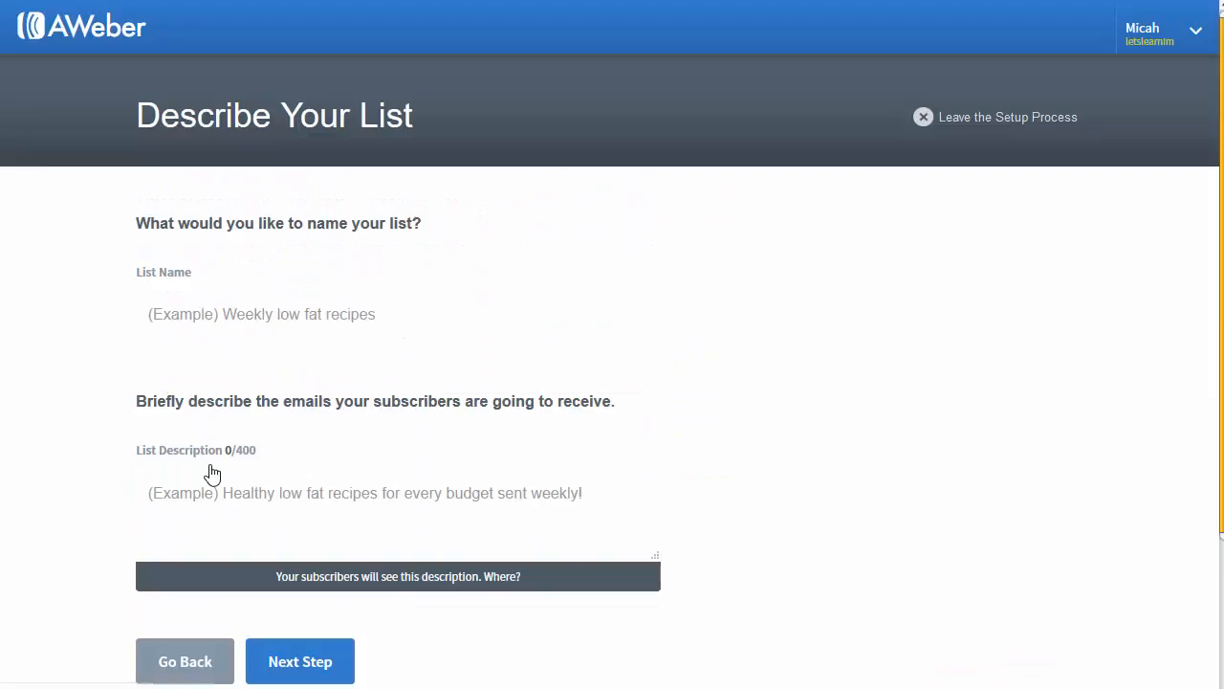
Step: Name the list 'CPA Marketinge Genius', describe it as 'This shows you everything you need to know about making it in CPA.', and continue
left_click(283, 302)
type("C")
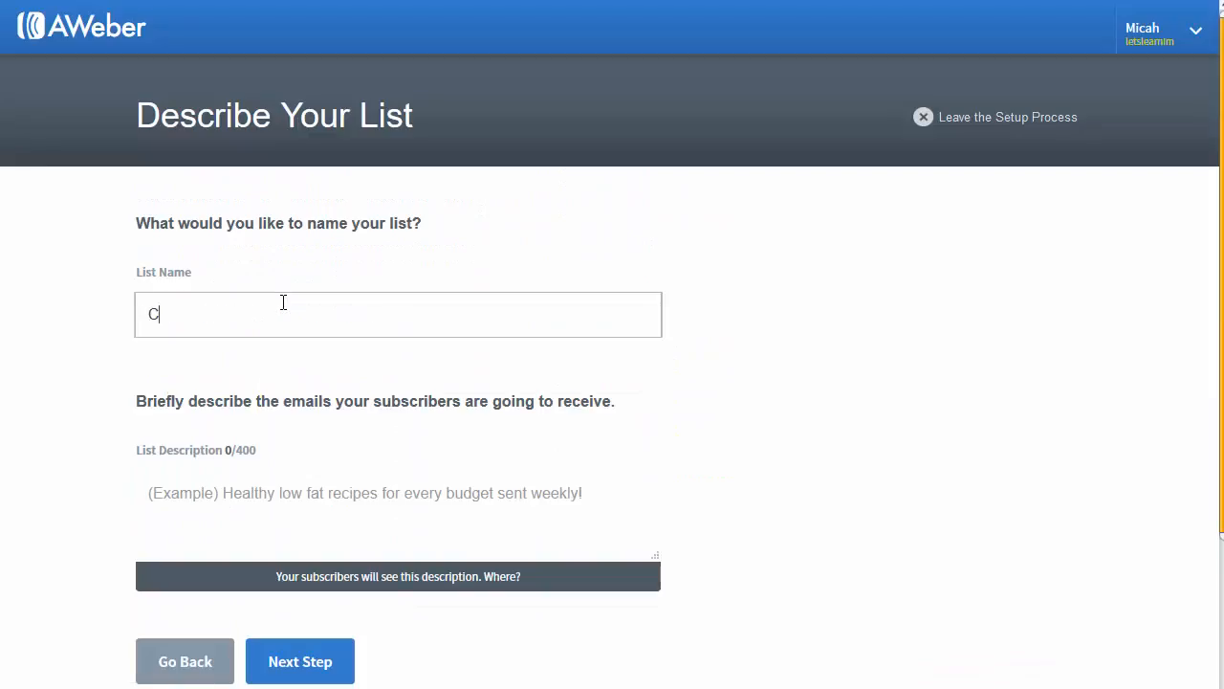
type("PA Marketinge Genius")
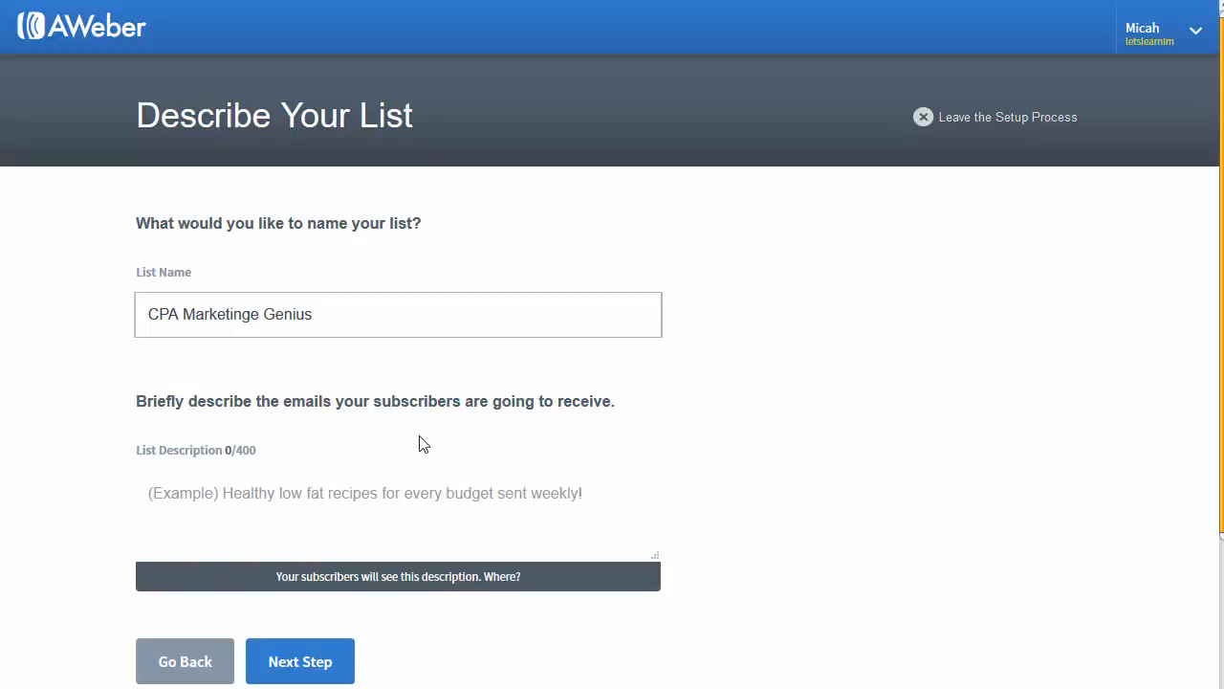
left_click(325, 495)
type("This ")
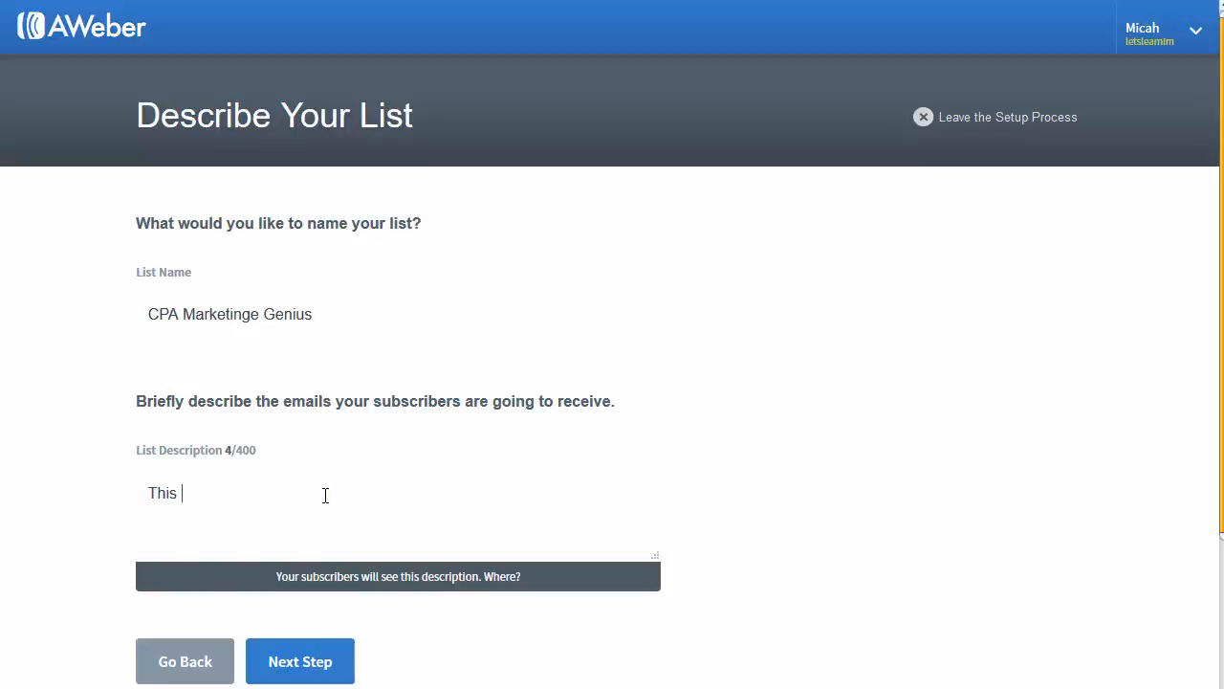
type("shows you everythi")
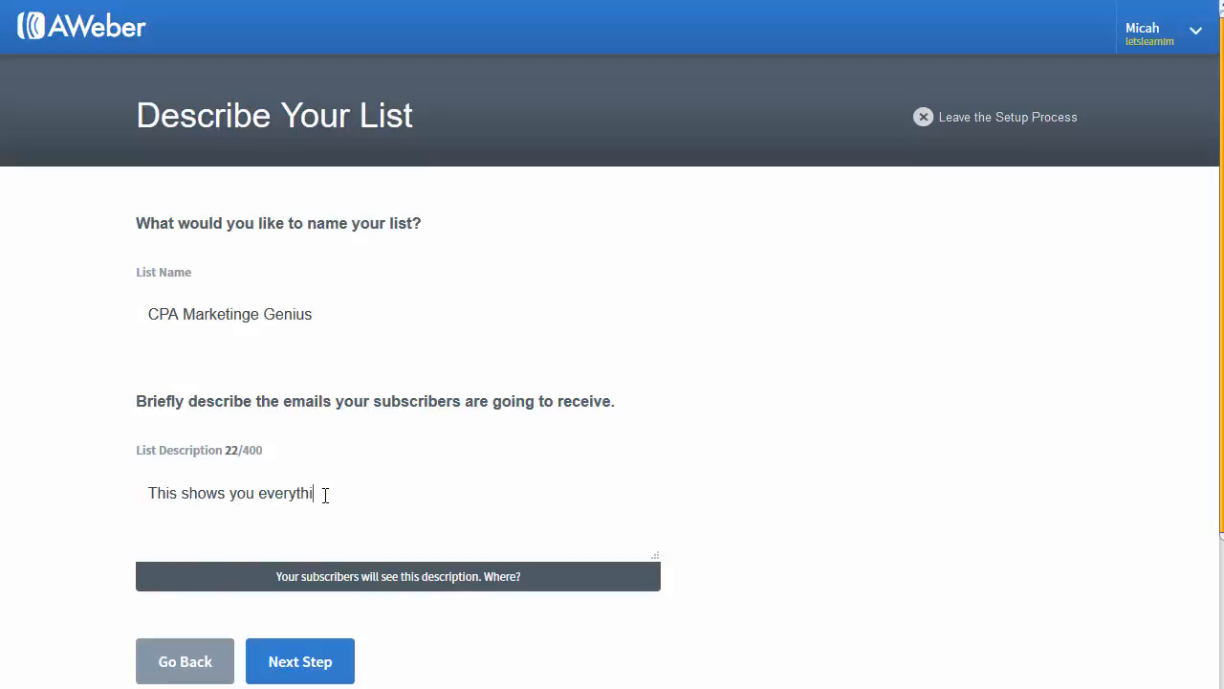
type("ng you need to kn")
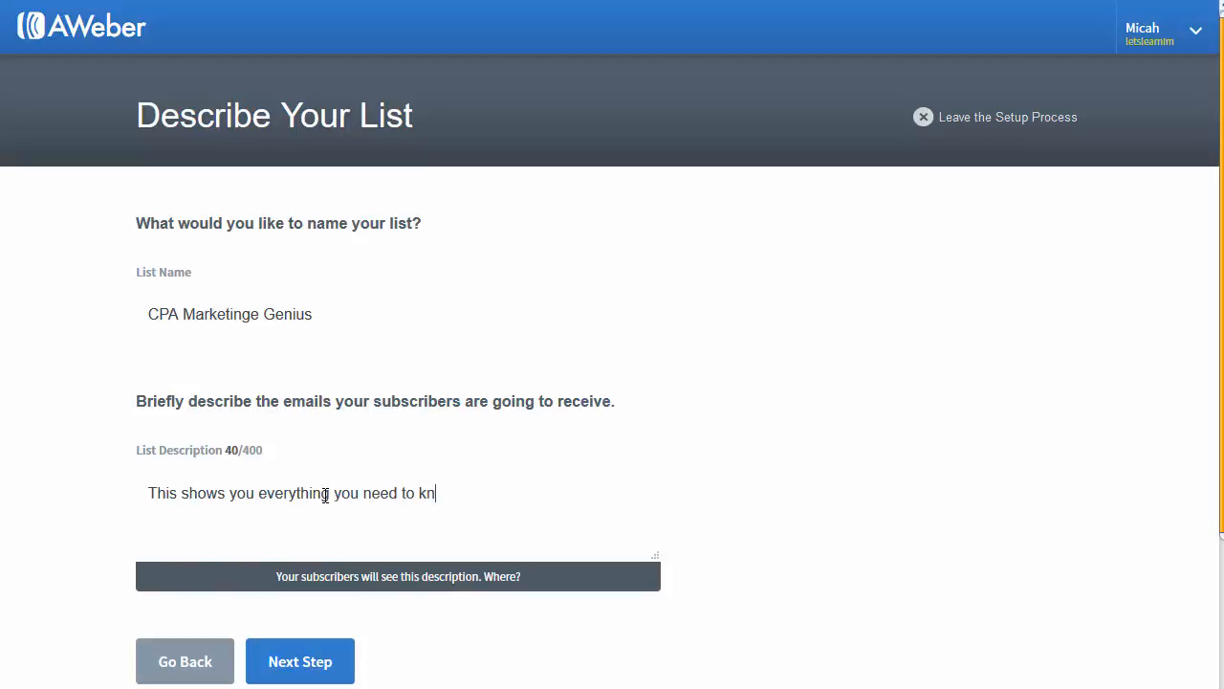
type("ow about making it ")
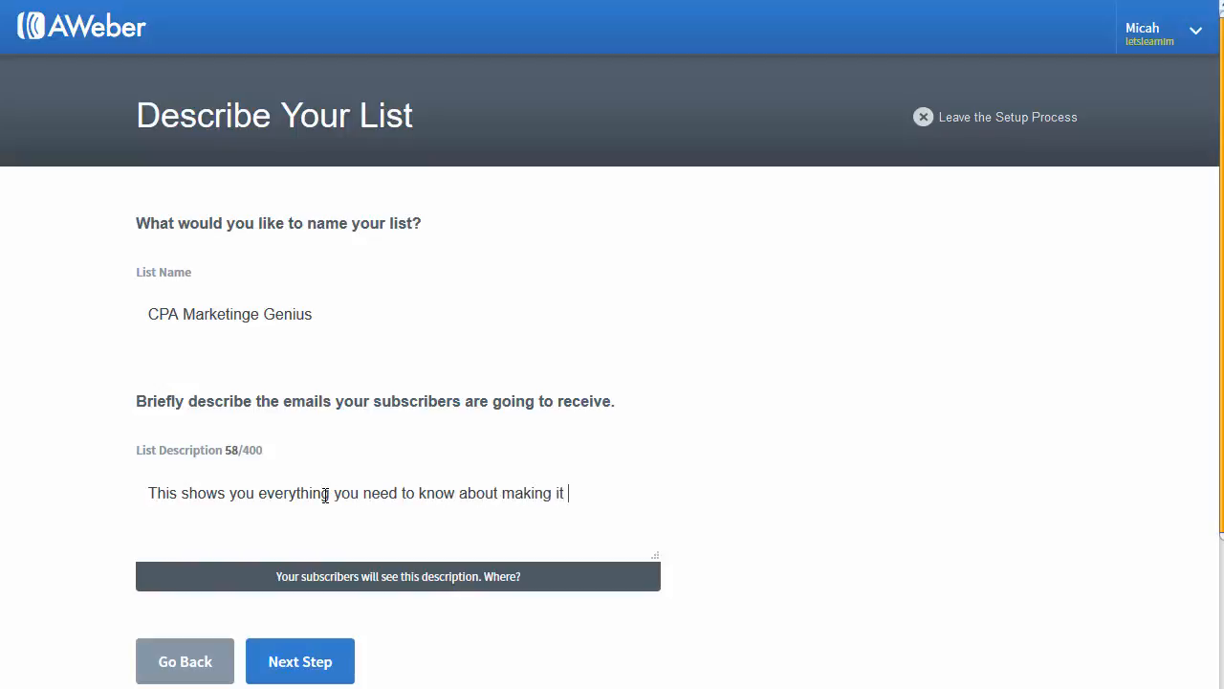
type("in CPA.")
triple_click(321, 492)
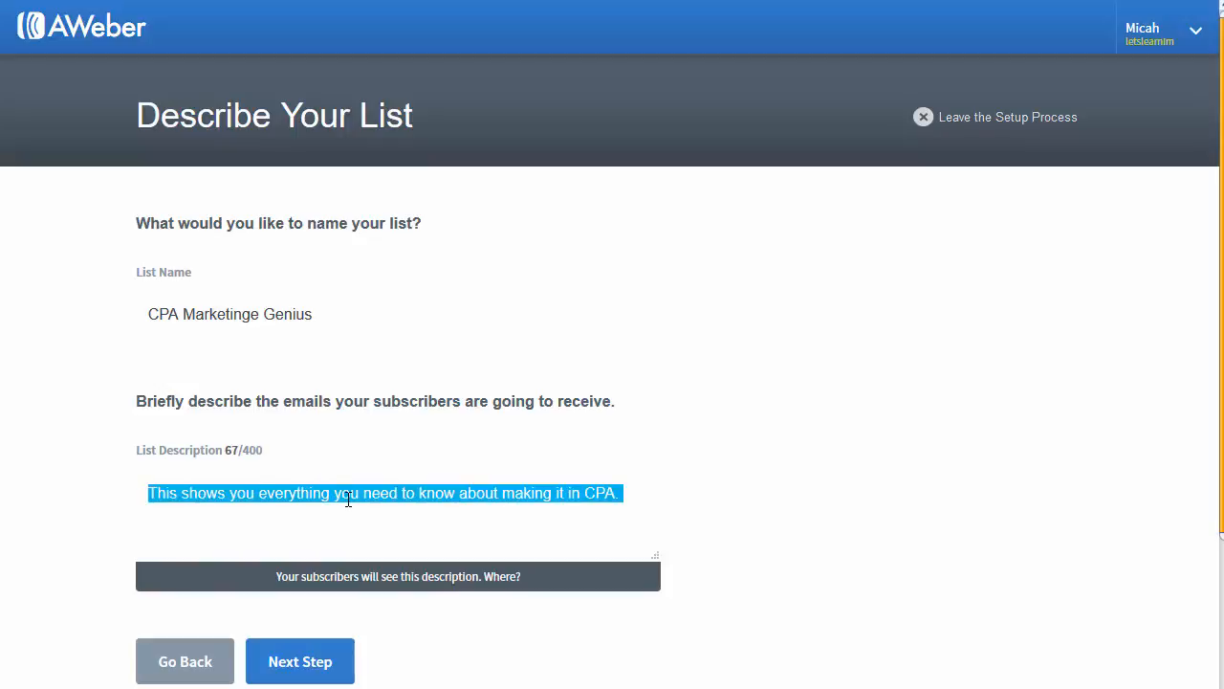
double_click(347, 495)
left_click(349, 495)
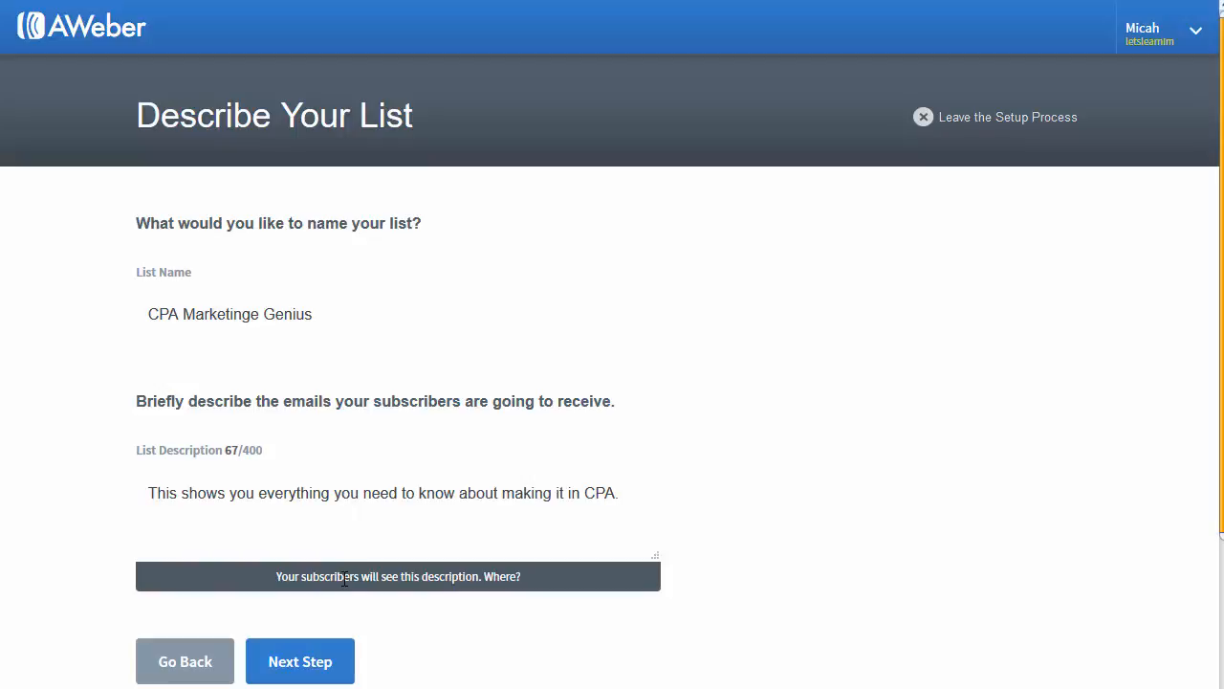
left_click(311, 663)
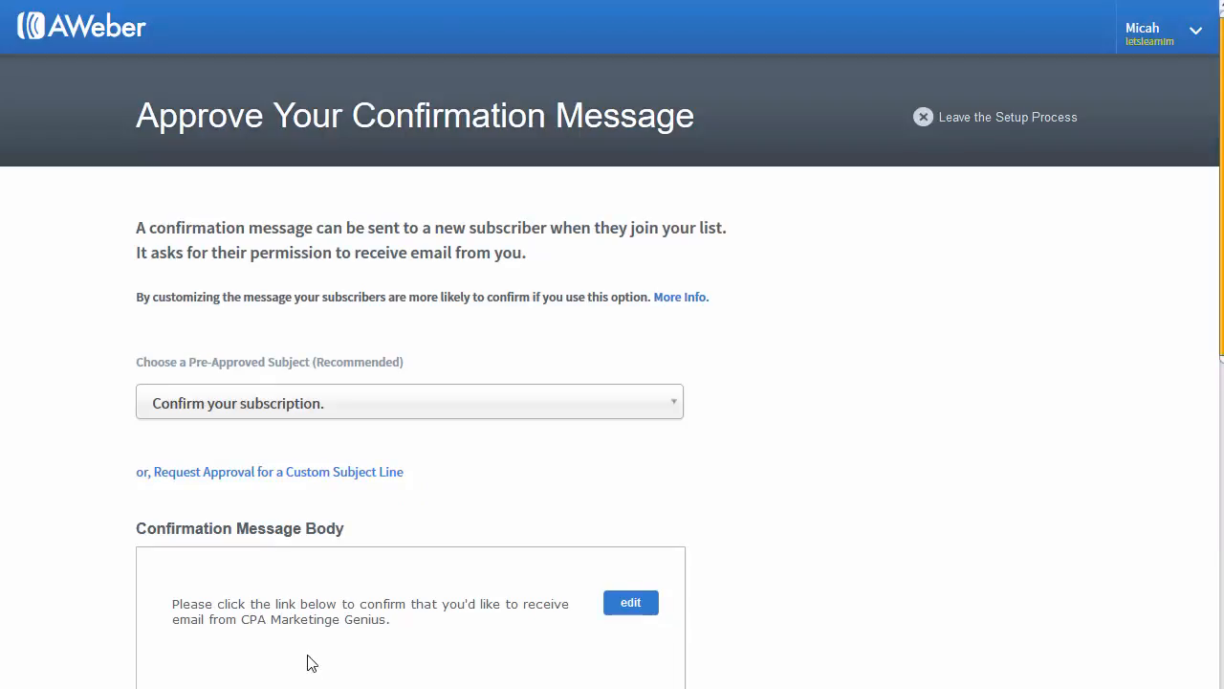
Step: Correct the list name to 'CPA Marketing Genius' and return to the confirmation step
scroll(52, 185, "down", 5)
scroll(53, 185, "down", 3)
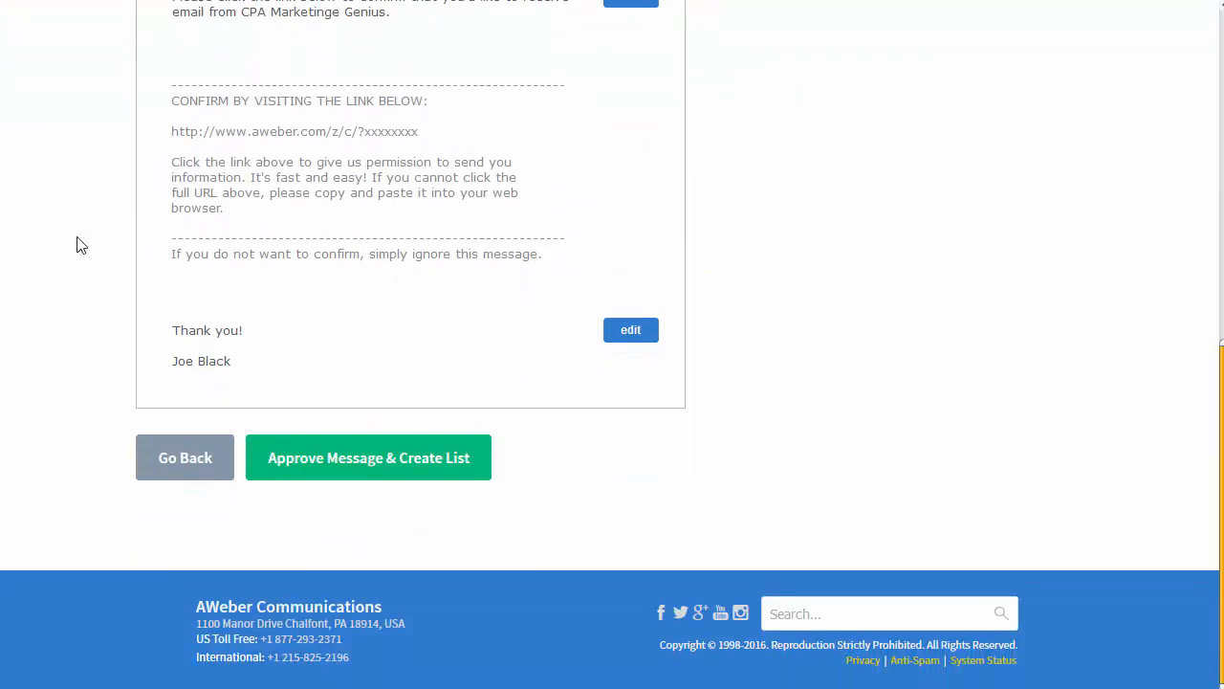
left_click(194, 461)
left_click(260, 321)
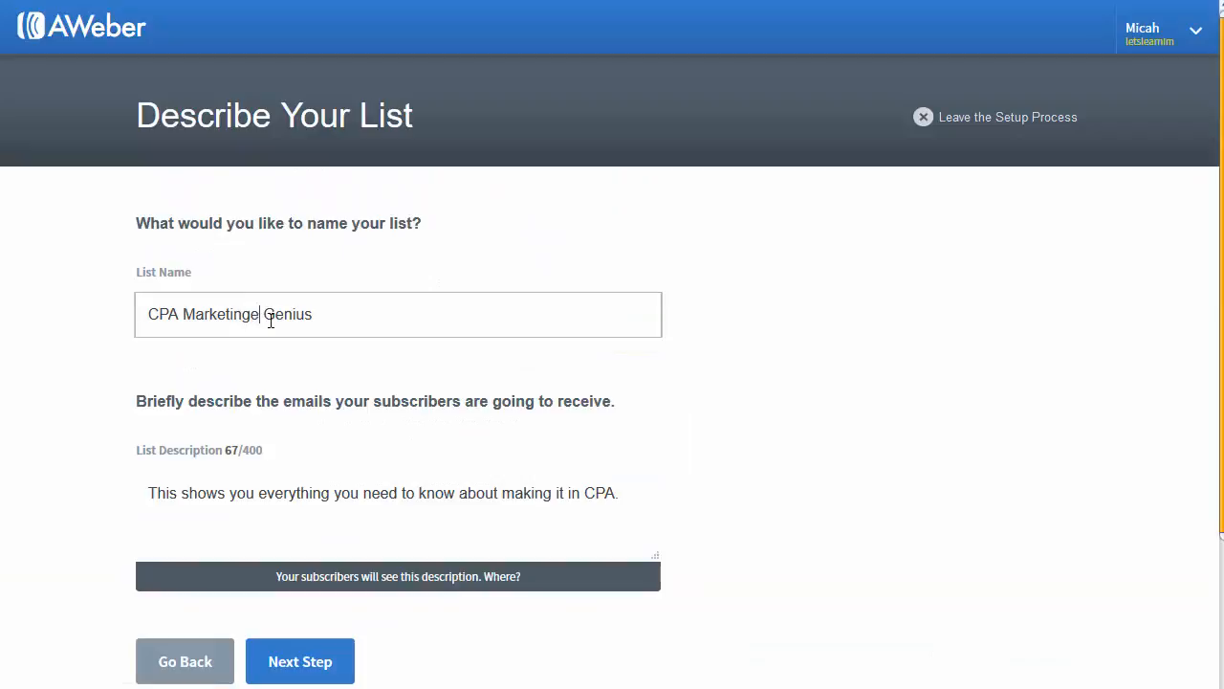
key("BackSpace")
left_click(313, 671)
Step: Approve the confirmation message to create the list
scroll(409, 477, "down", 4)
scroll(383, 493, "down", 3)
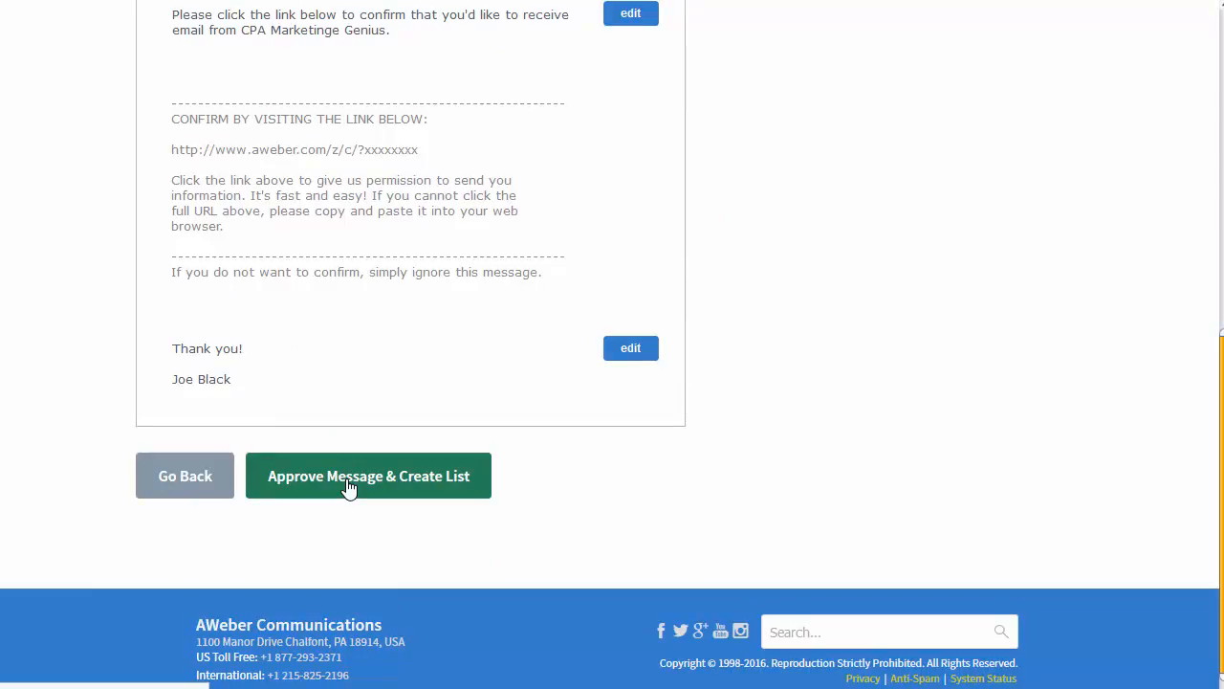
left_click(351, 494)
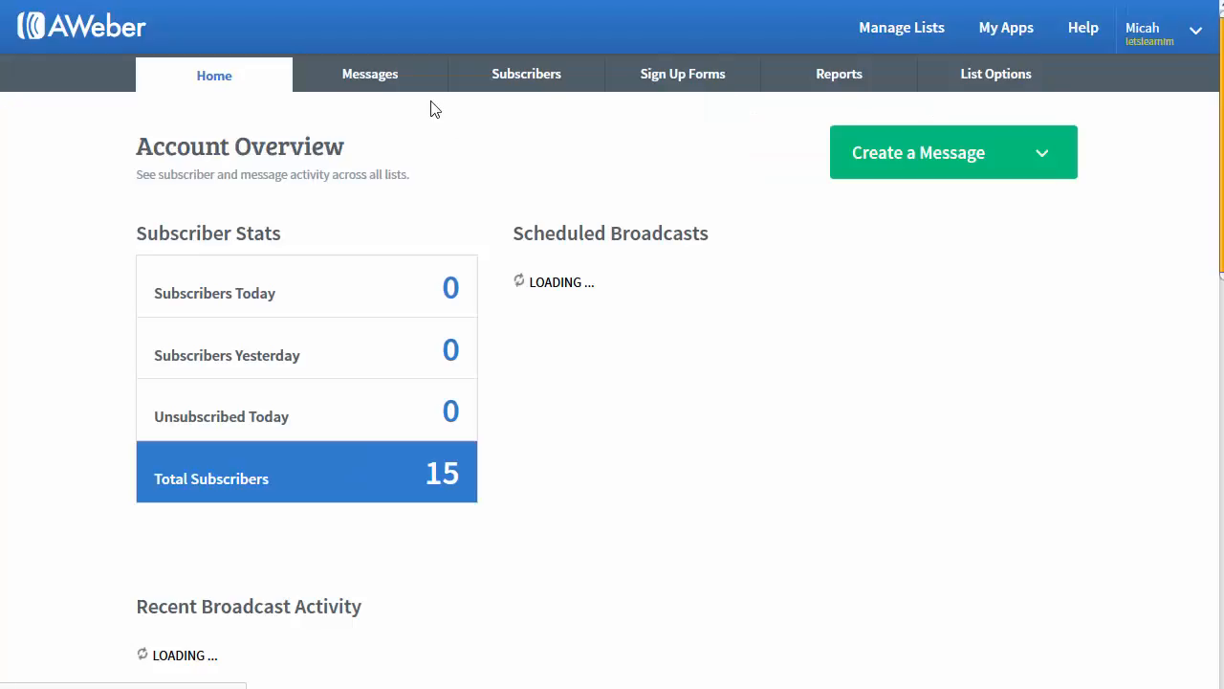
Step: Create a new campaign named 'main' from the Messages > Campaigns page
mouse_move(542, 79)
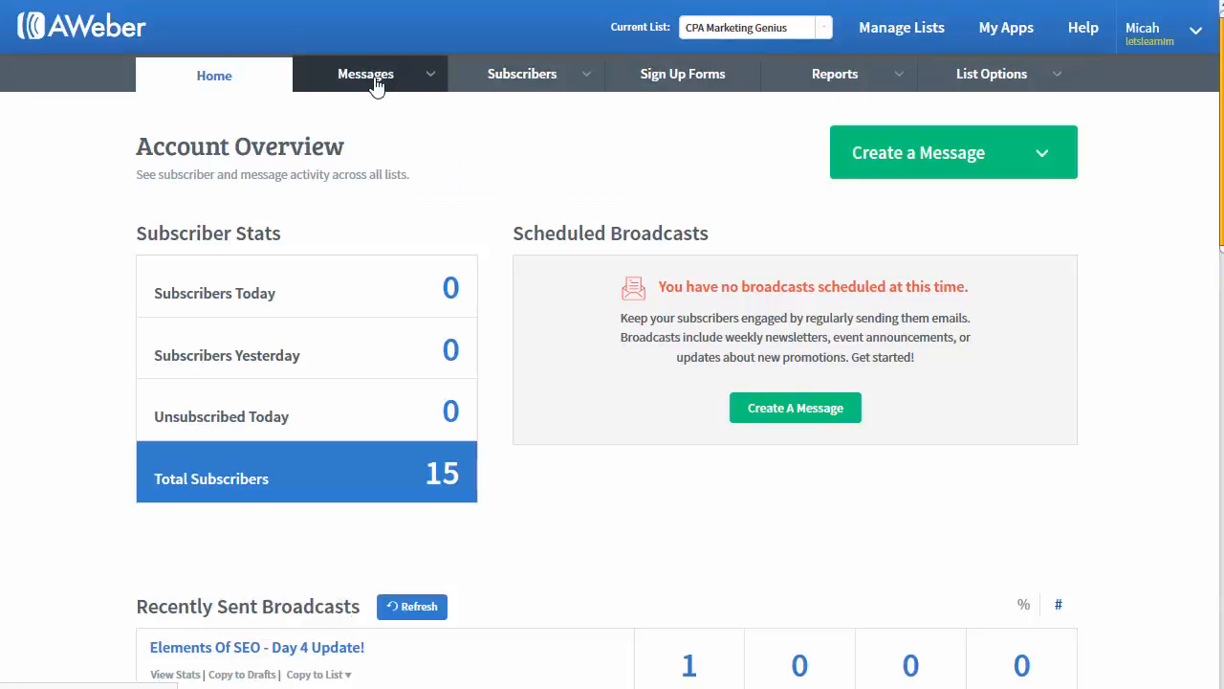
mouse_move(377, 83)
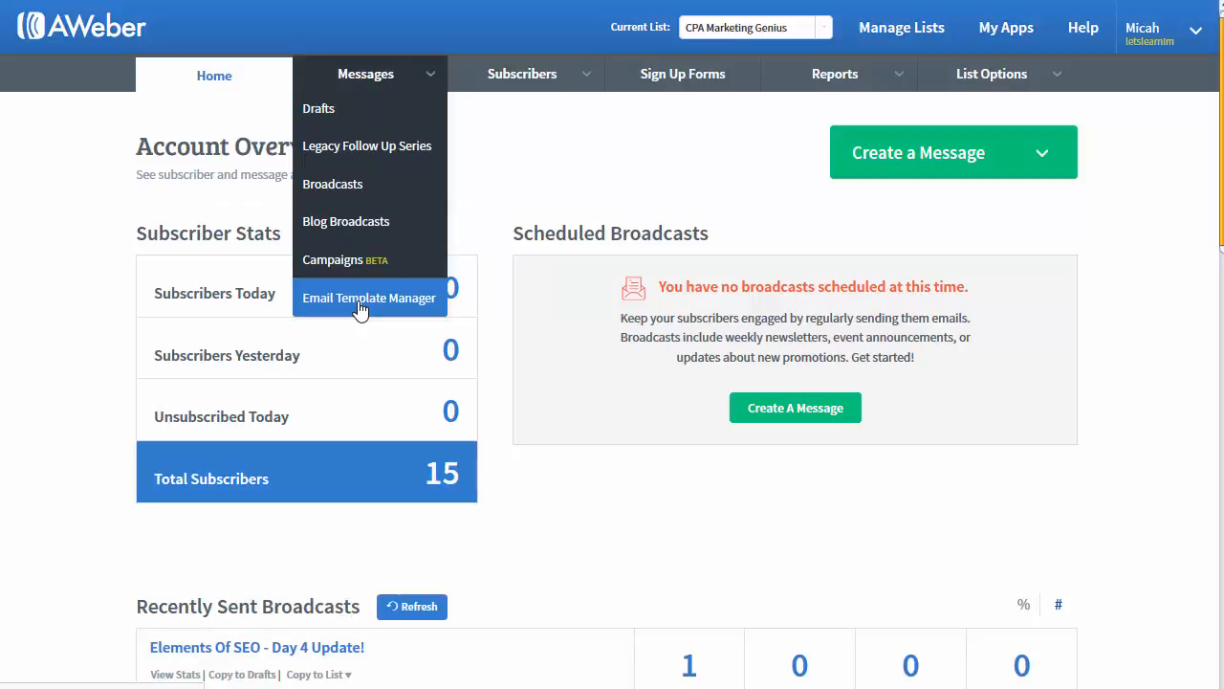
left_click(361, 309)
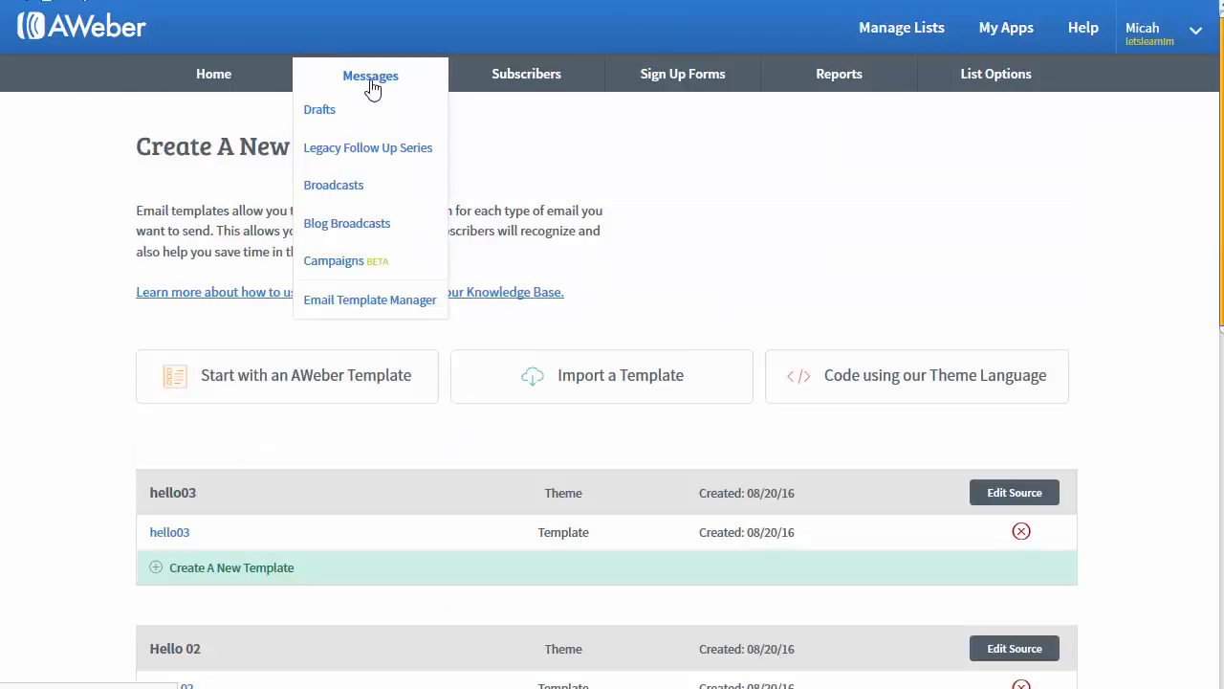
mouse_move(354, 90)
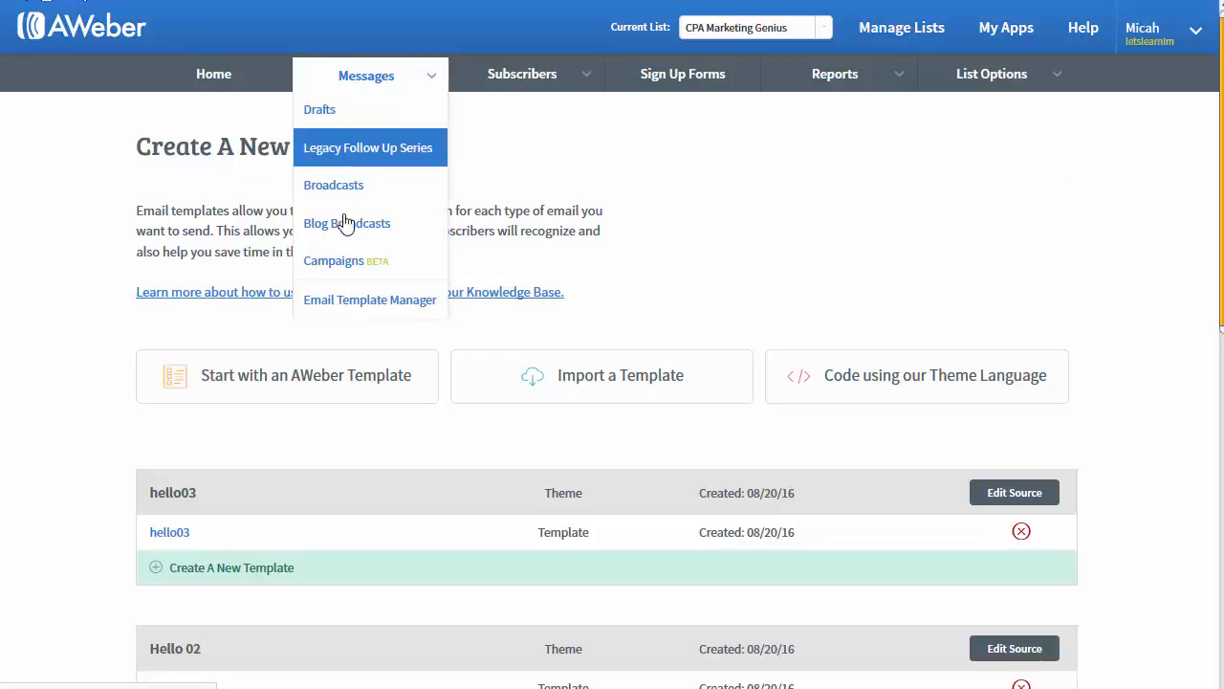
left_click(344, 267)
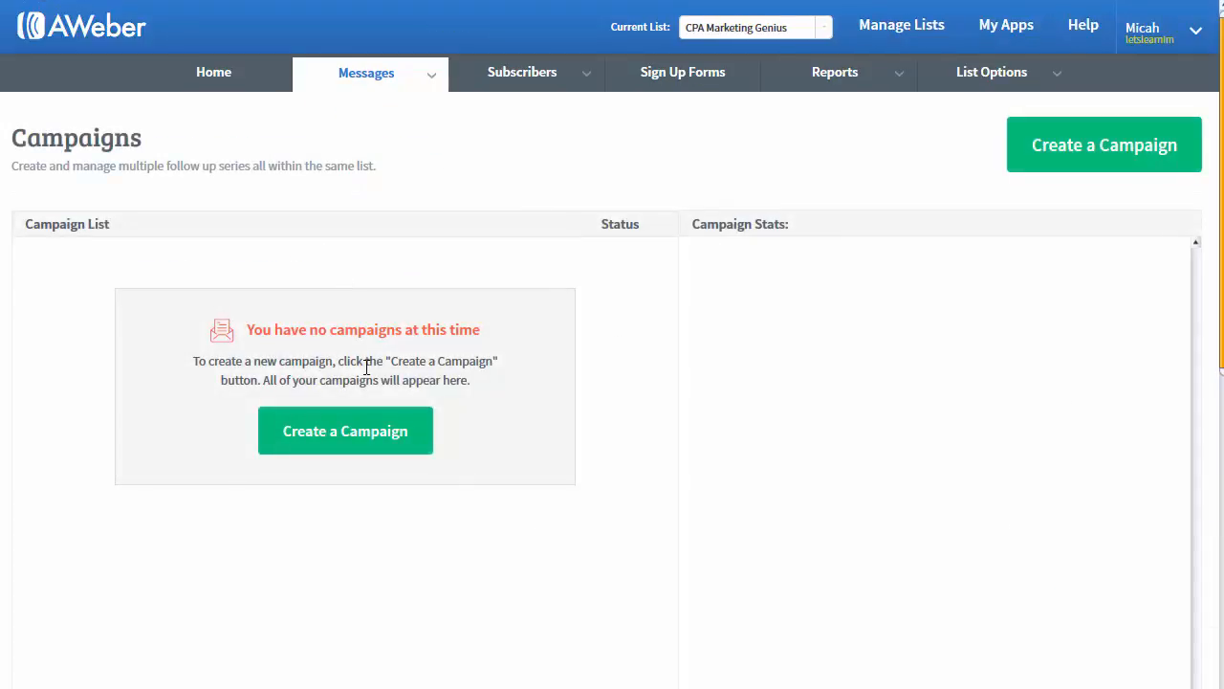
left_click(392, 432)
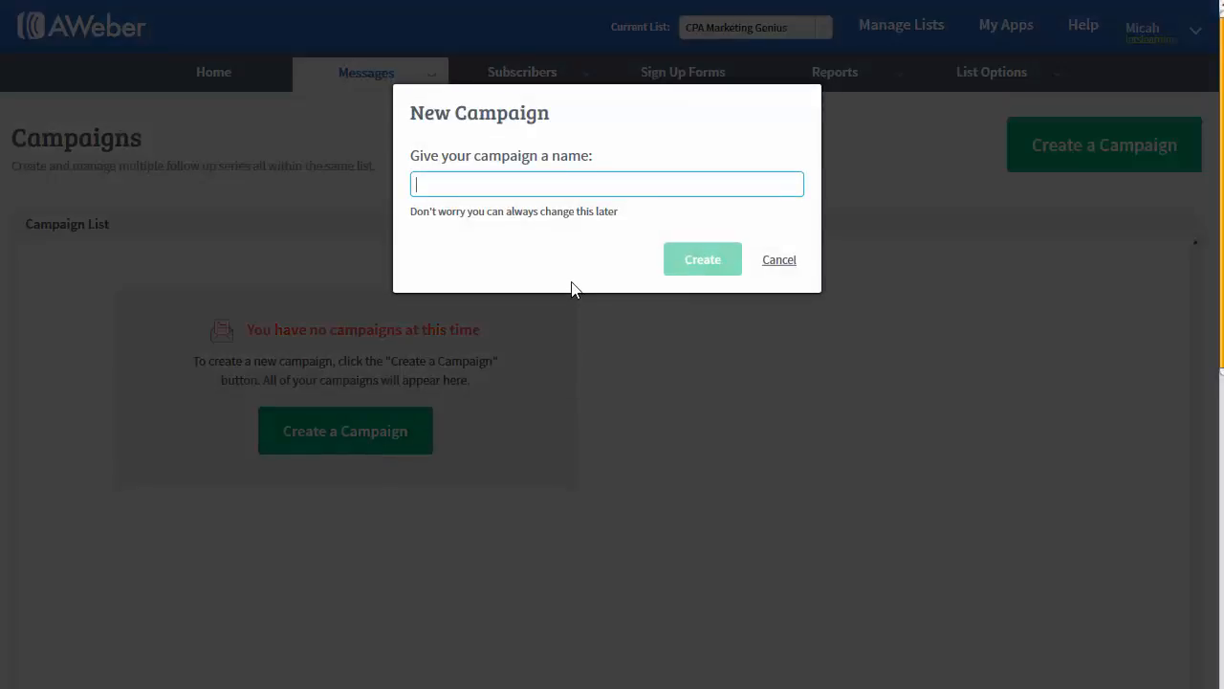
type("main")
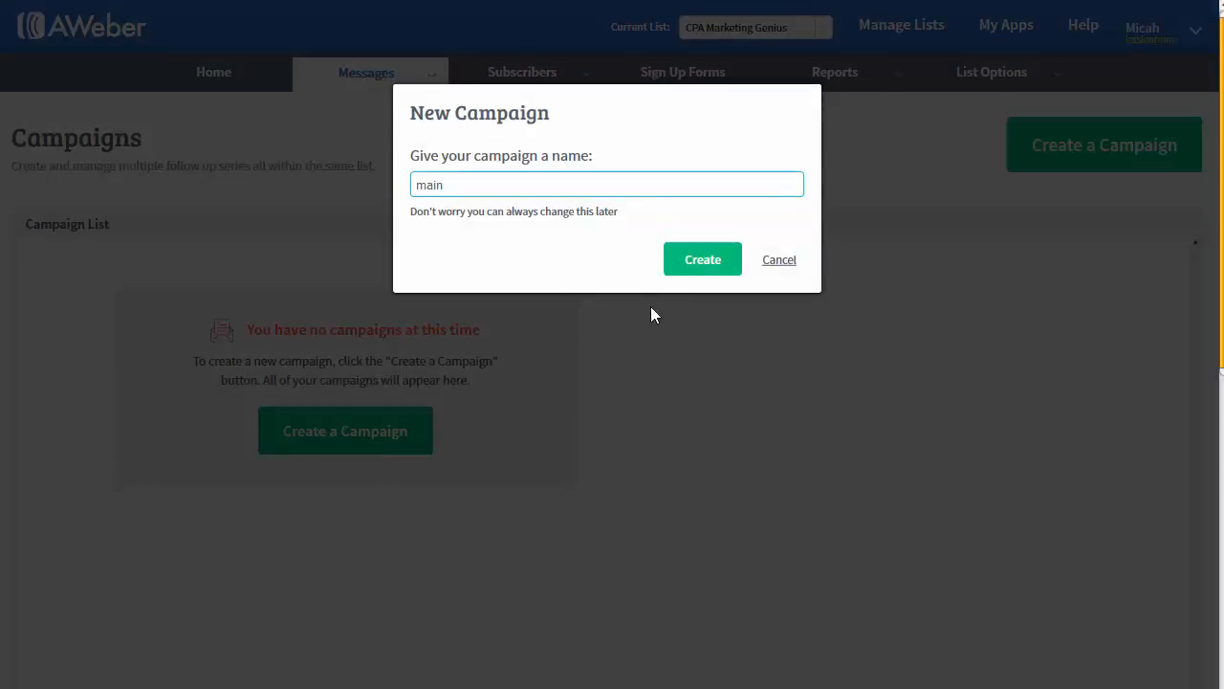
key("Return")
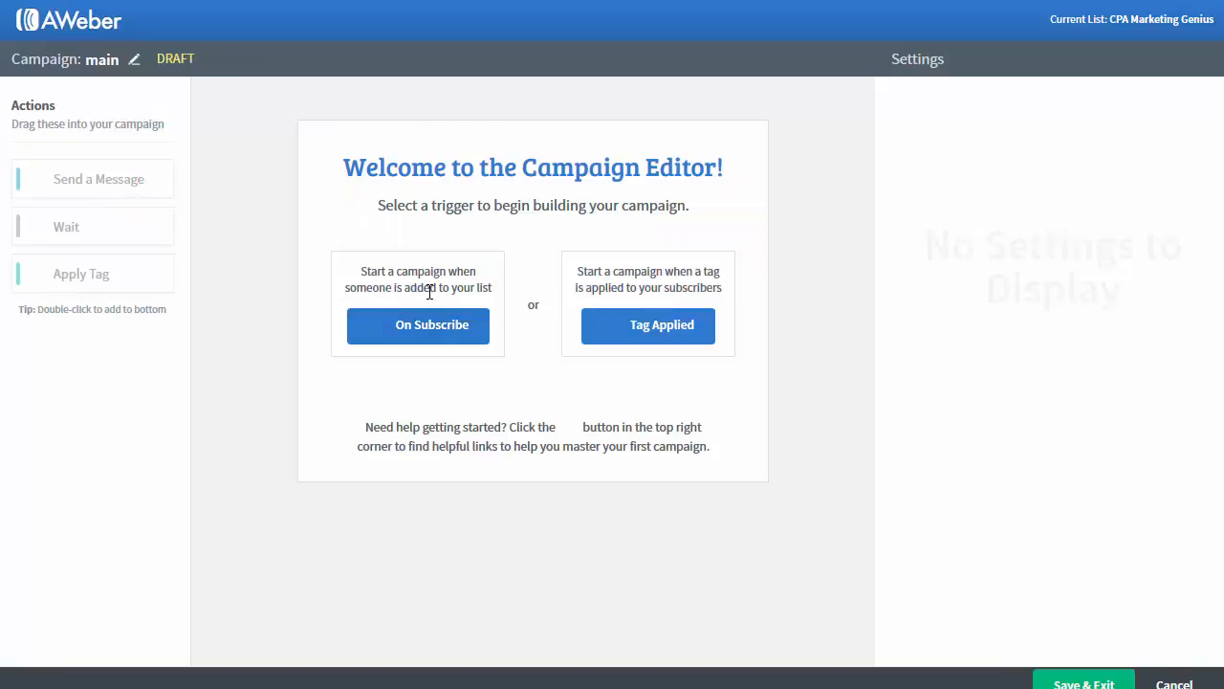
Step: Build an On Subscribe sequence: Send Message, 1-day Wait, Send Message, 1-day Wait
left_click(429, 328)
left_click_drag(88, 189, 484, 204)
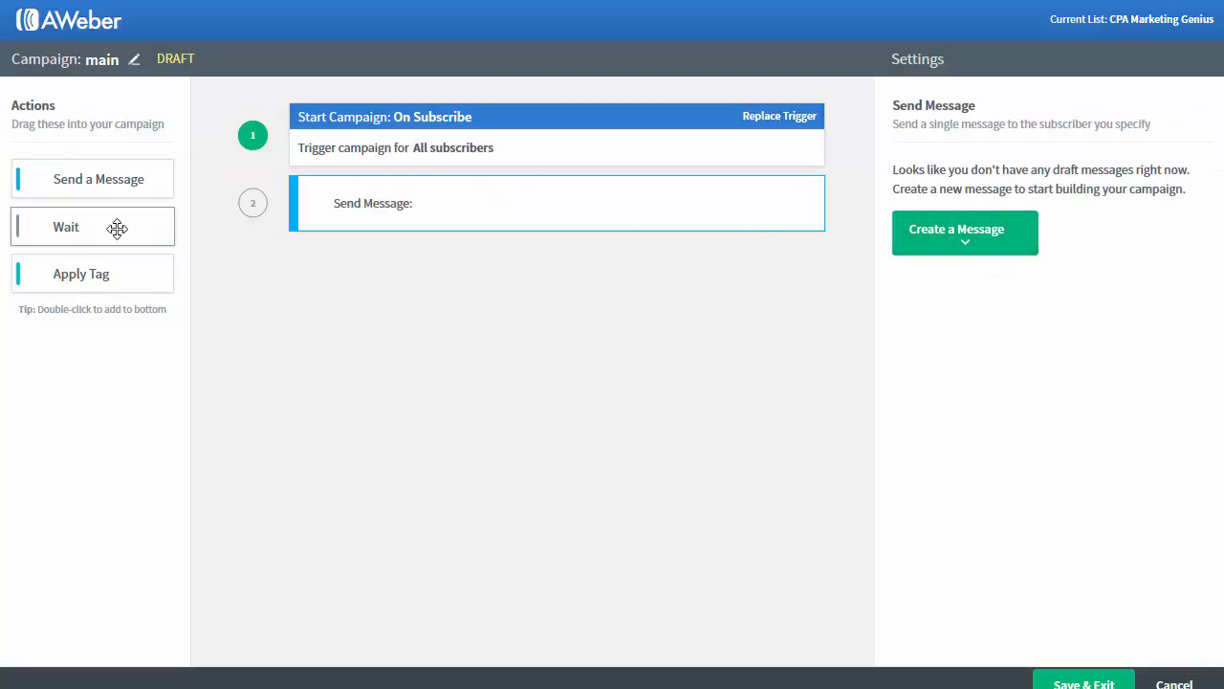
left_click_drag(118, 227, 487, 271)
left_click_drag(88, 187, 447, 349)
left_click_drag(93, 234, 446, 402)
Step: Save the campaign and exit despite its missing-information warnings
left_click(1085, 683)
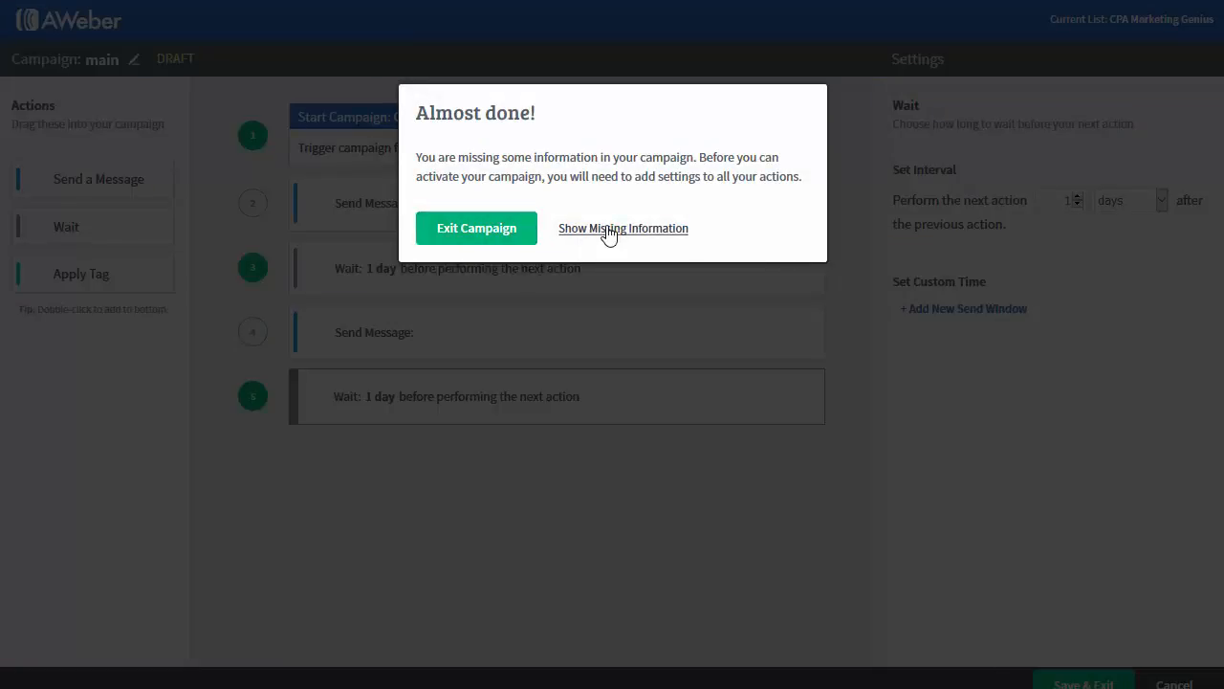
left_click(574, 230)
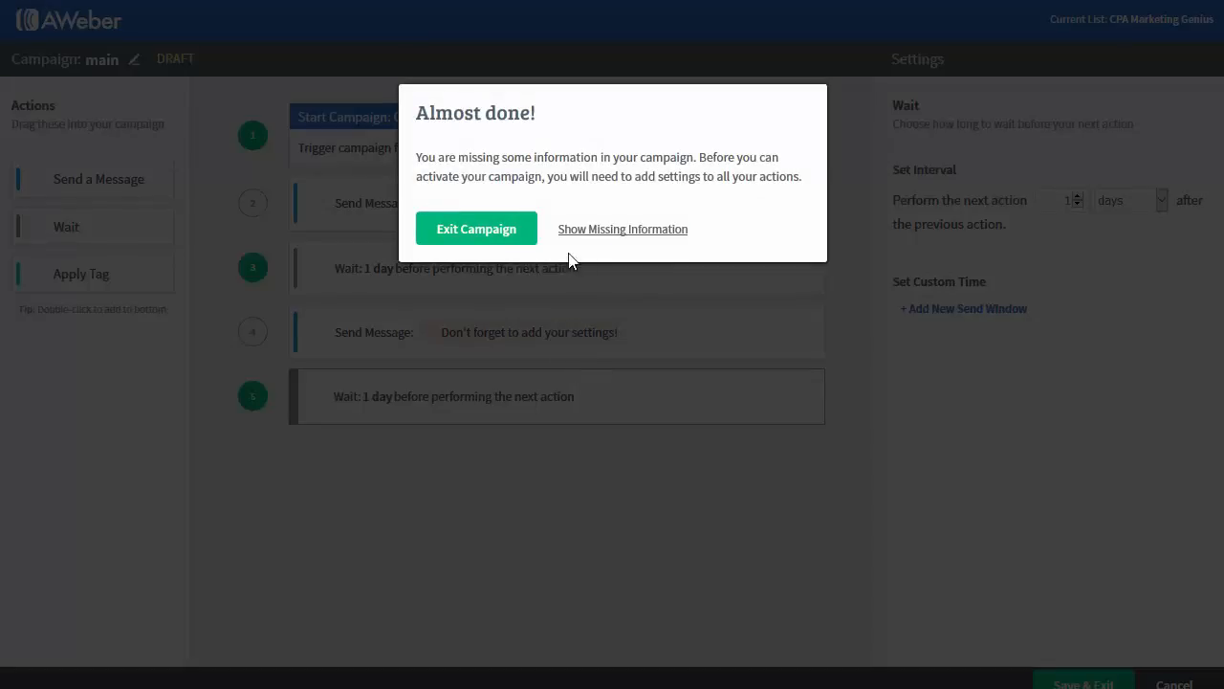
left_click(520, 236)
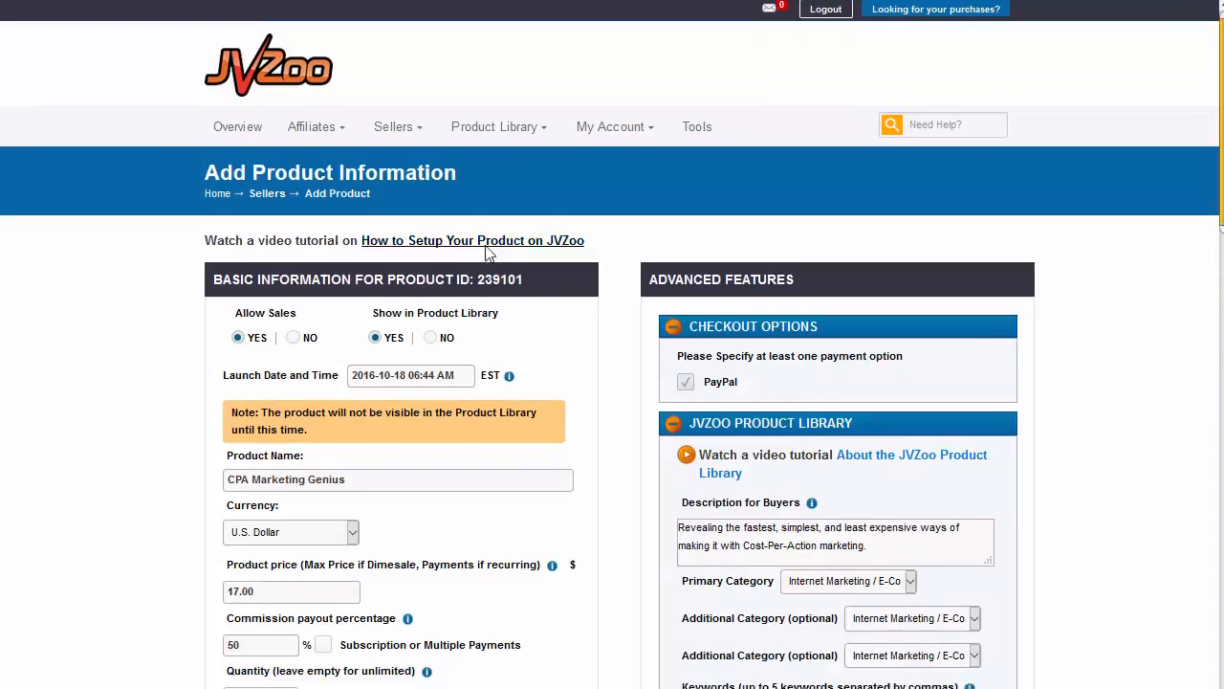
Step: Keep AWeber API as the product's autoresponder integration
scroll(574, 287, "down", 5)
left_click(755, 372)
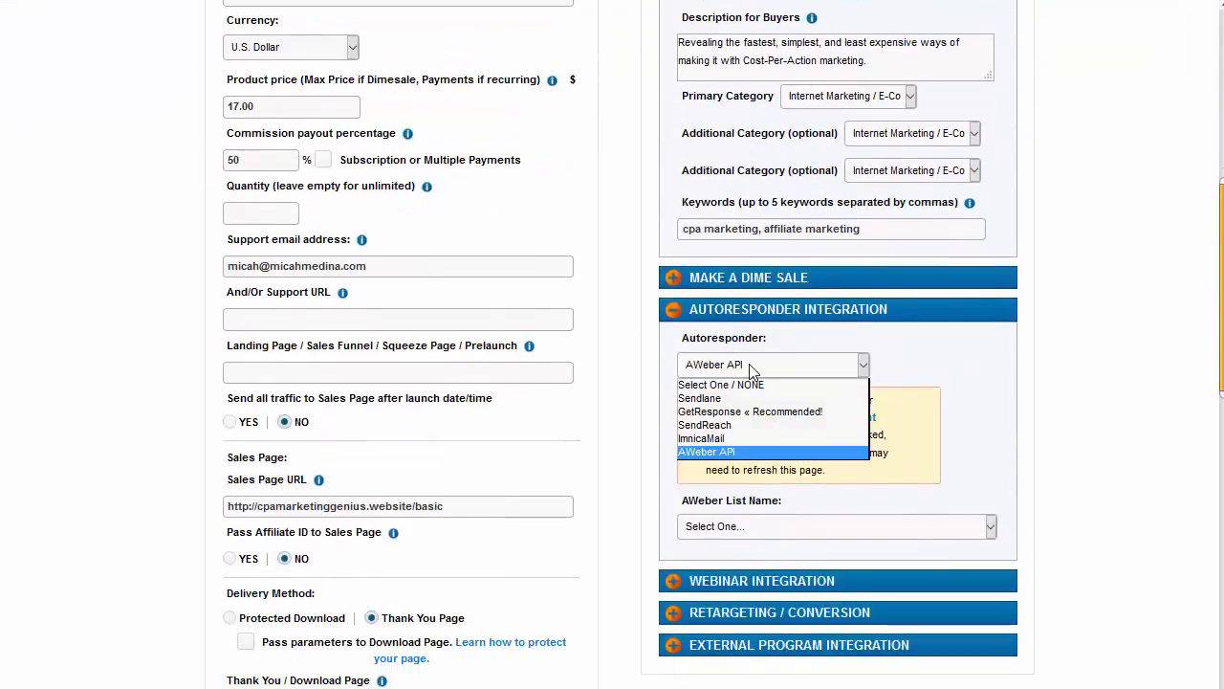
left_click(755, 372)
left_click(747, 524)
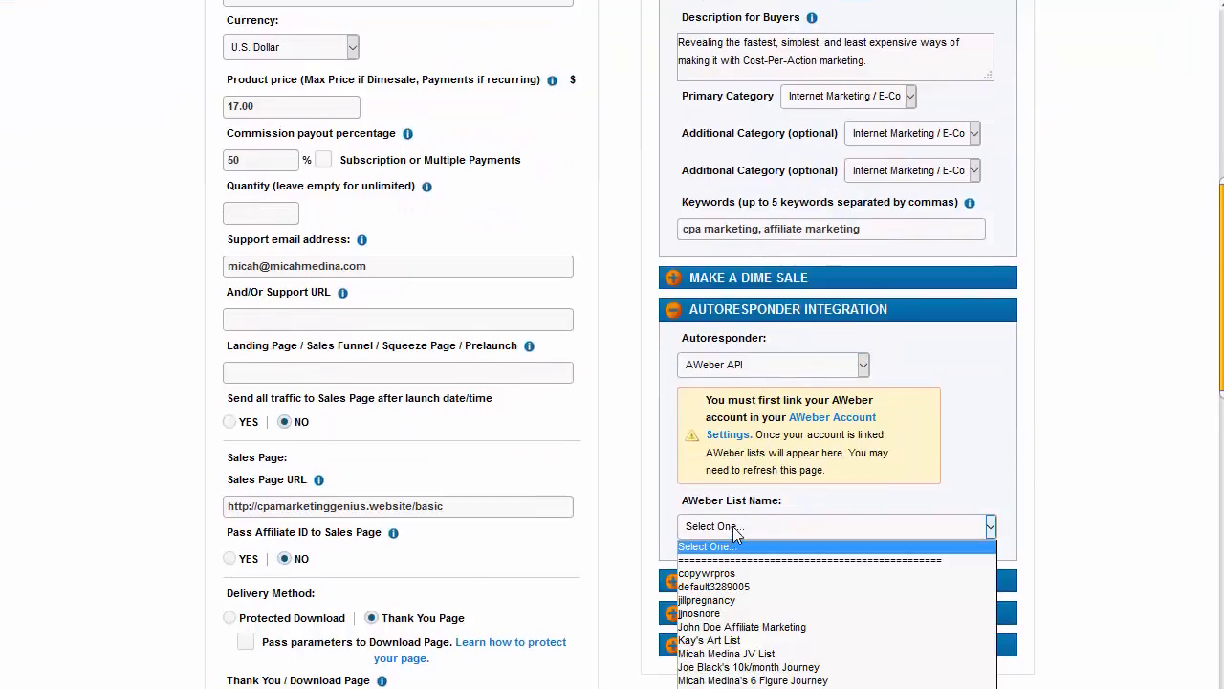
scroll(745, 526, "down", 1)
left_click(754, 427)
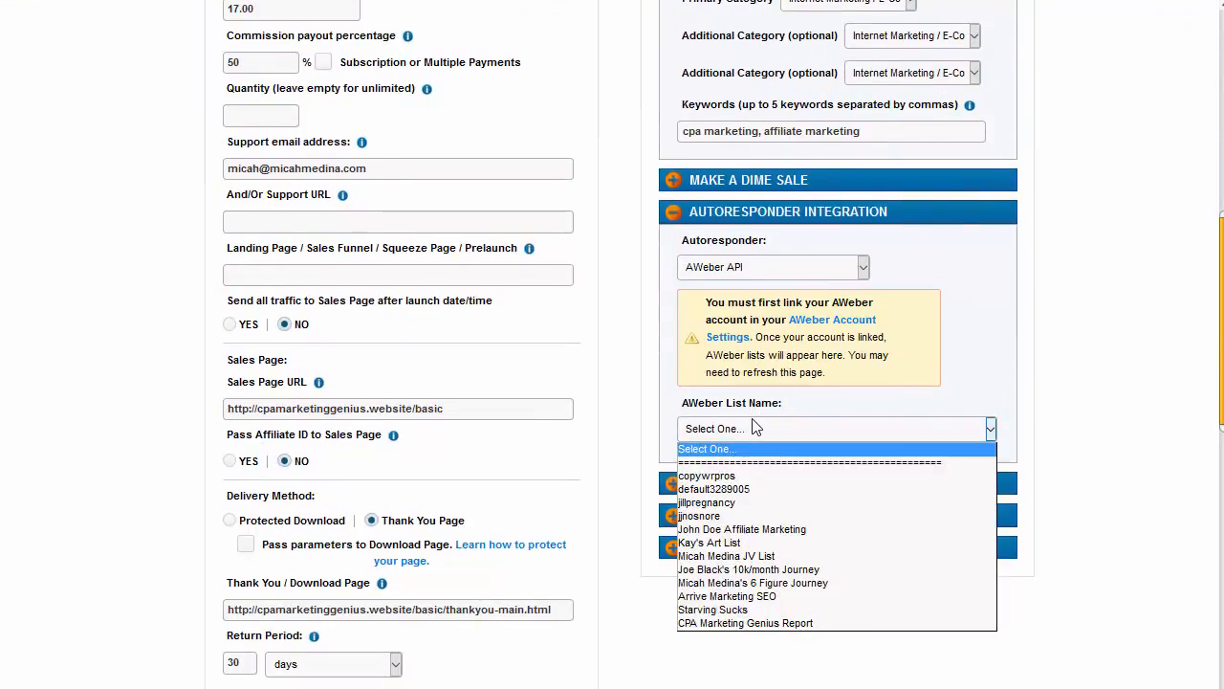
left_click(755, 427)
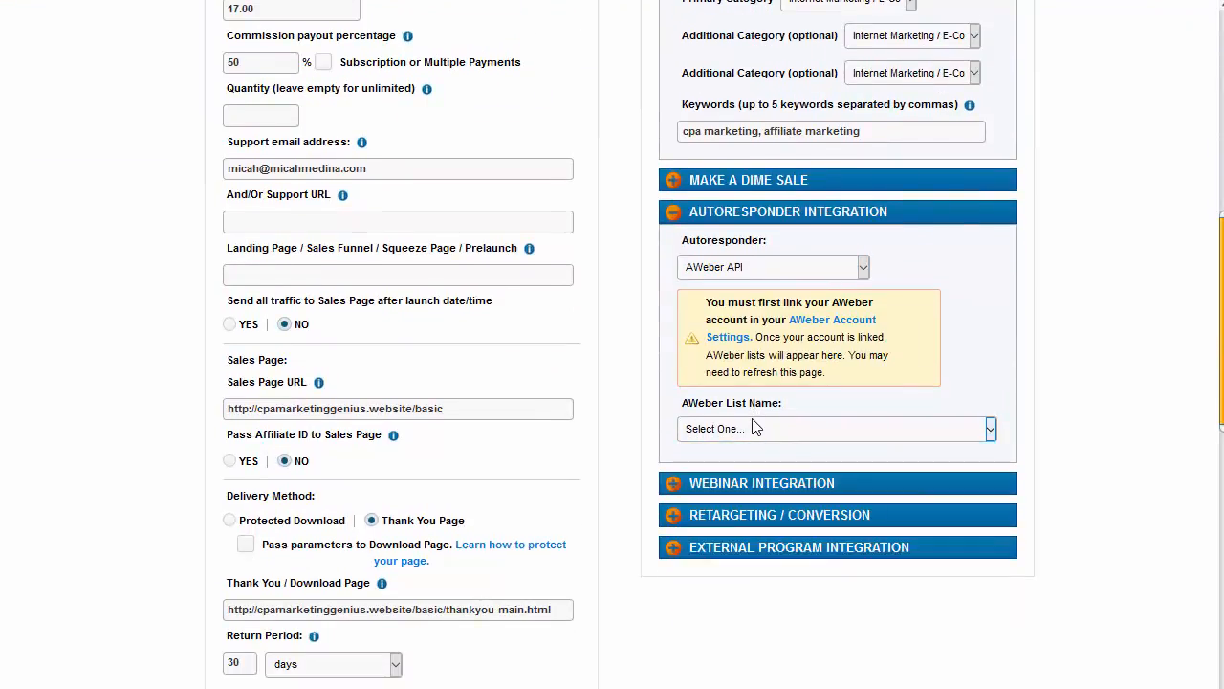
scroll(607, 92, "up", 2)
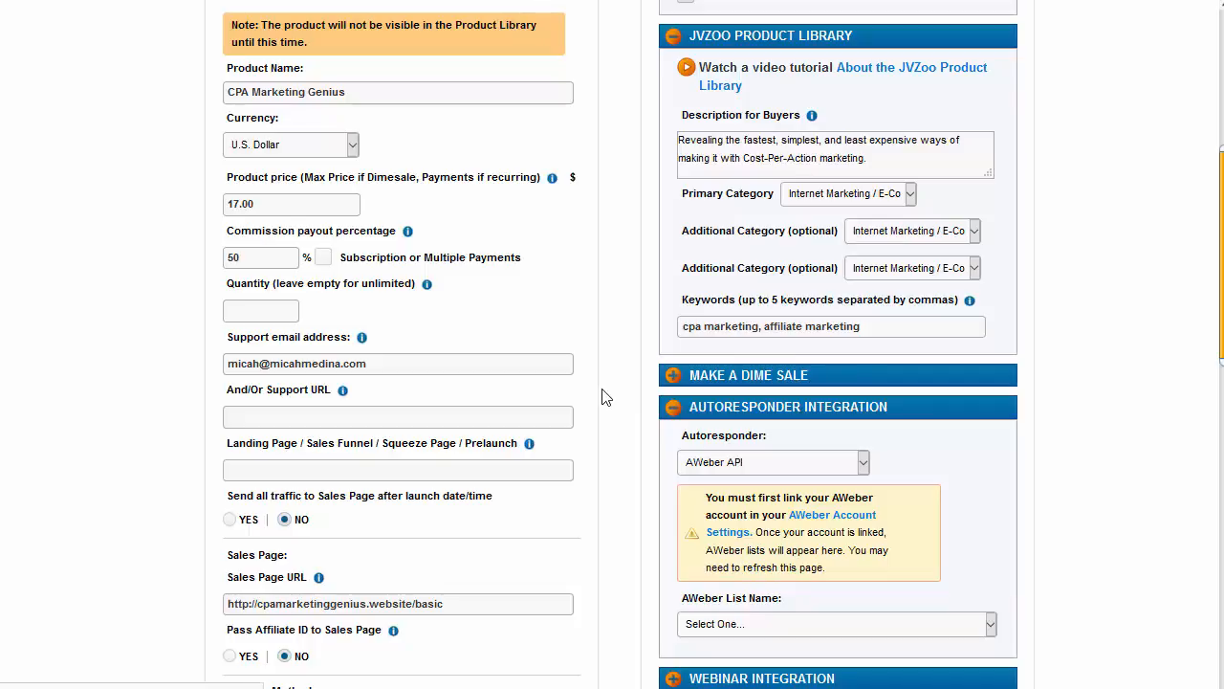
scroll(752, 437, "down", 3)
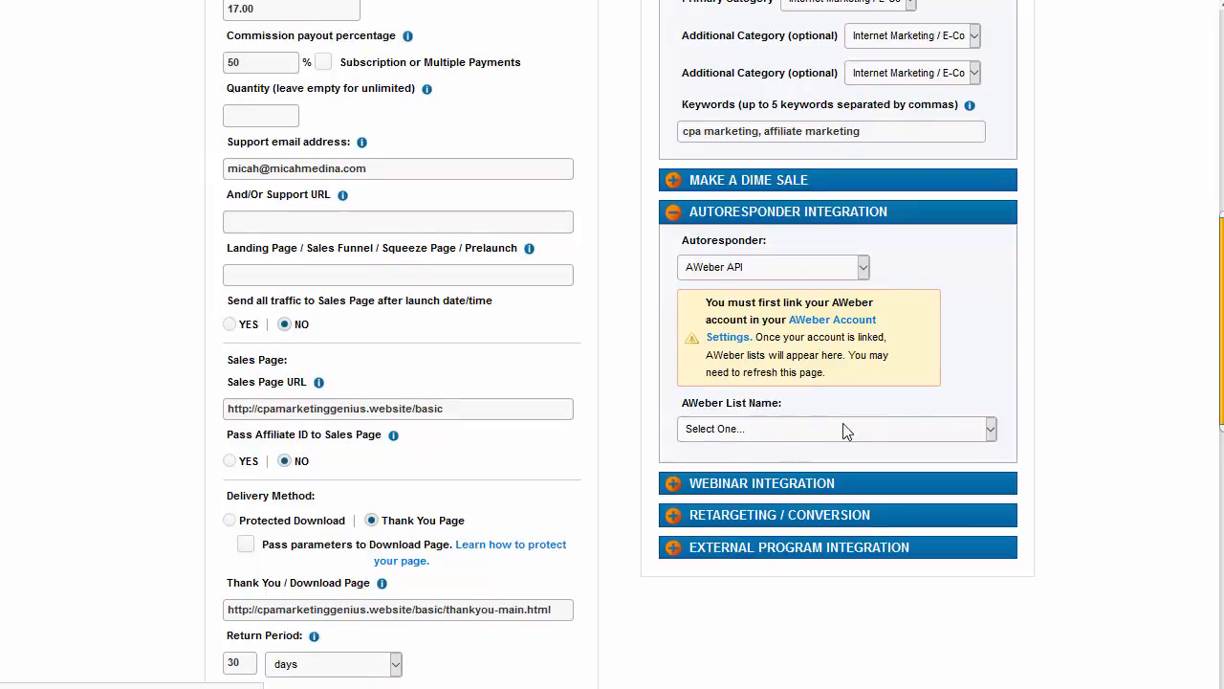
Step: Select 'CPA Marketing Genius' as the AWeber List Name and confirm the choice
left_click(961, 428)
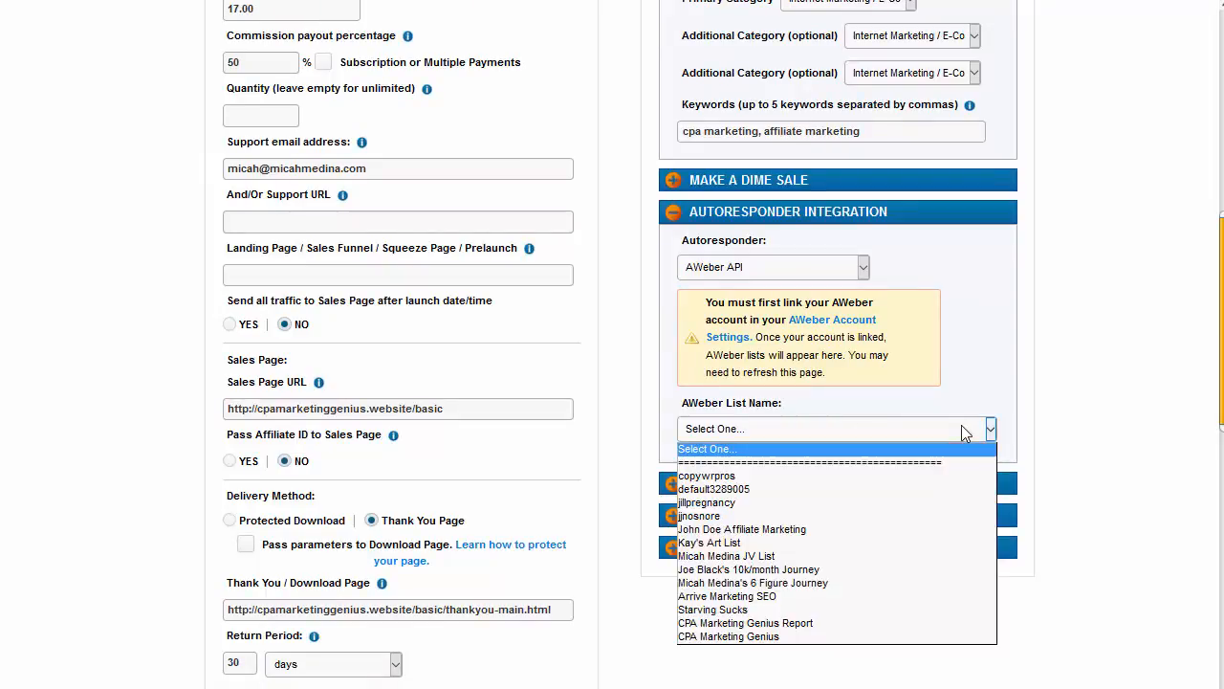
left_click(796, 636)
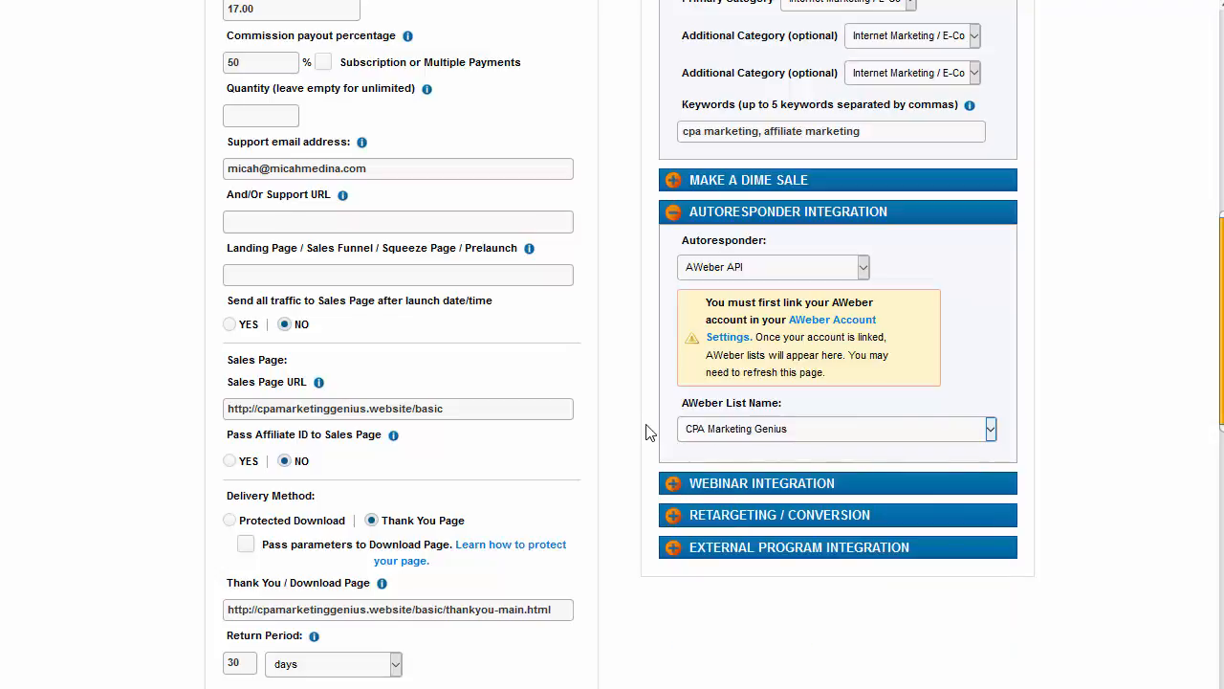
scroll(647, 432, "up", 5)
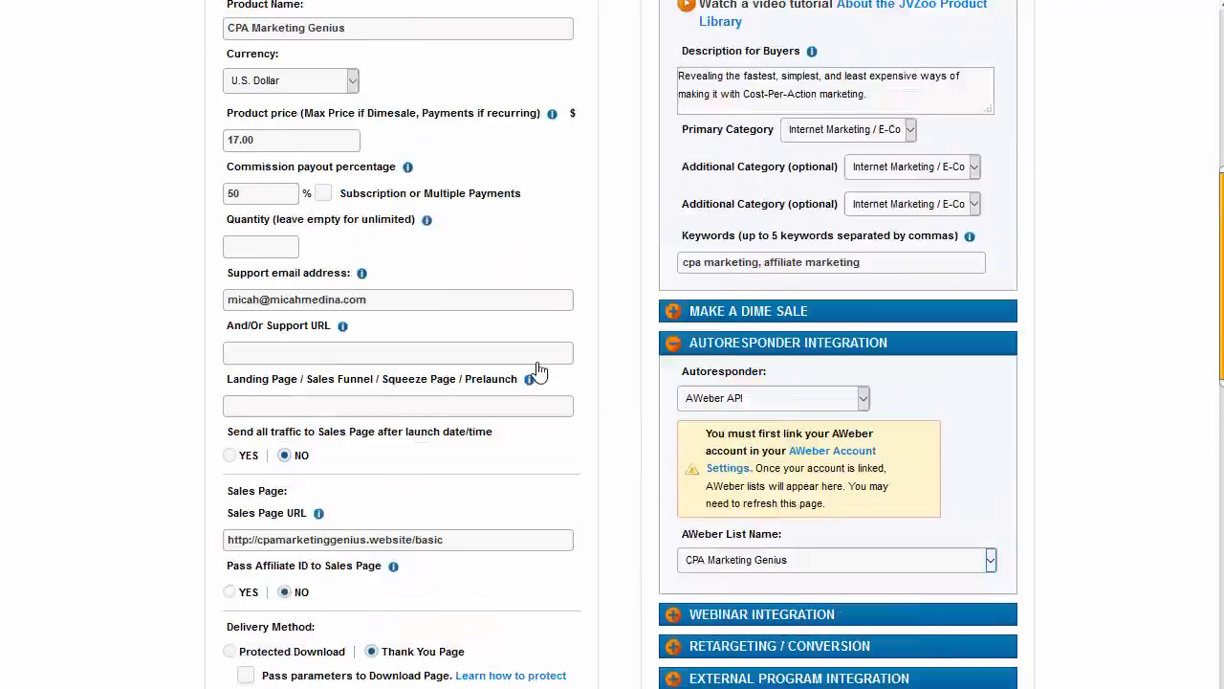
scroll(461, 324, "down", 10)
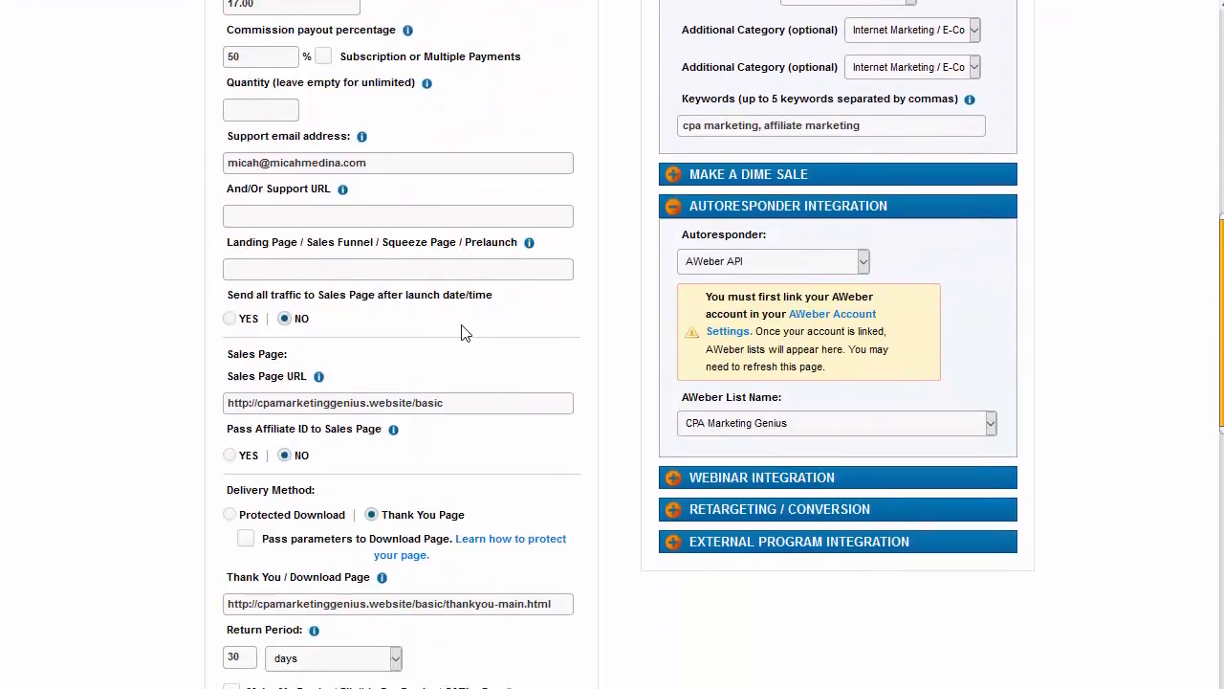
scroll(622, 335, "up", 5)
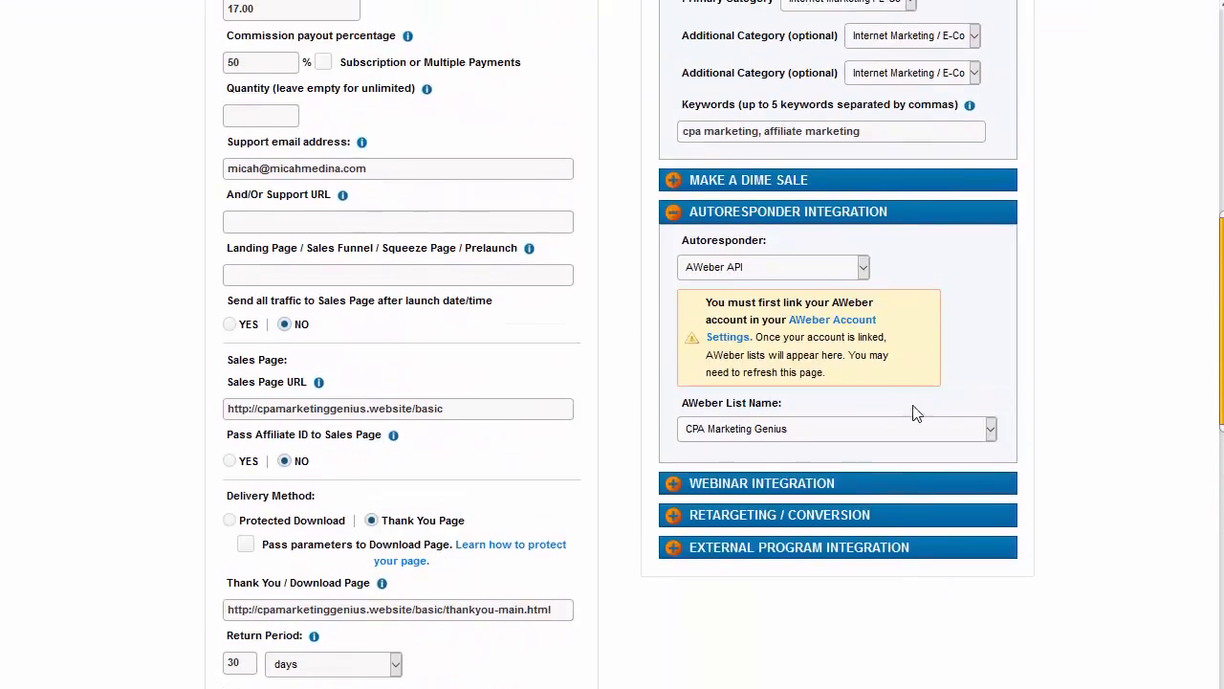
left_click(855, 428)
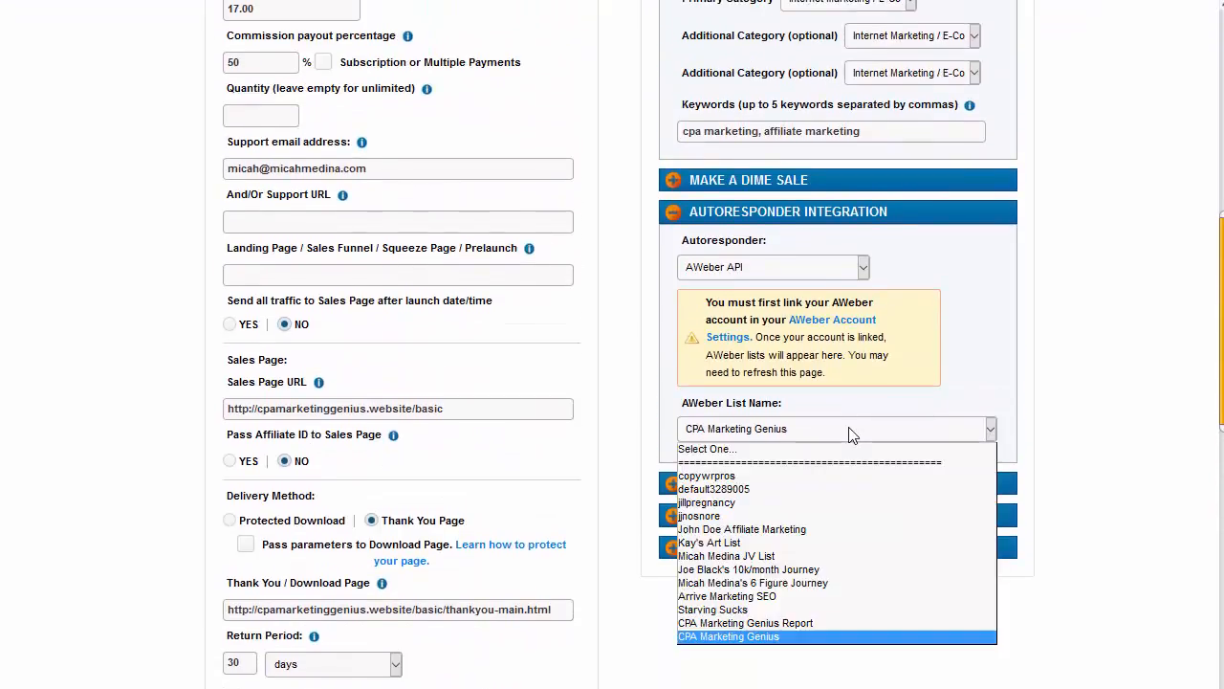
left_click(782, 636)
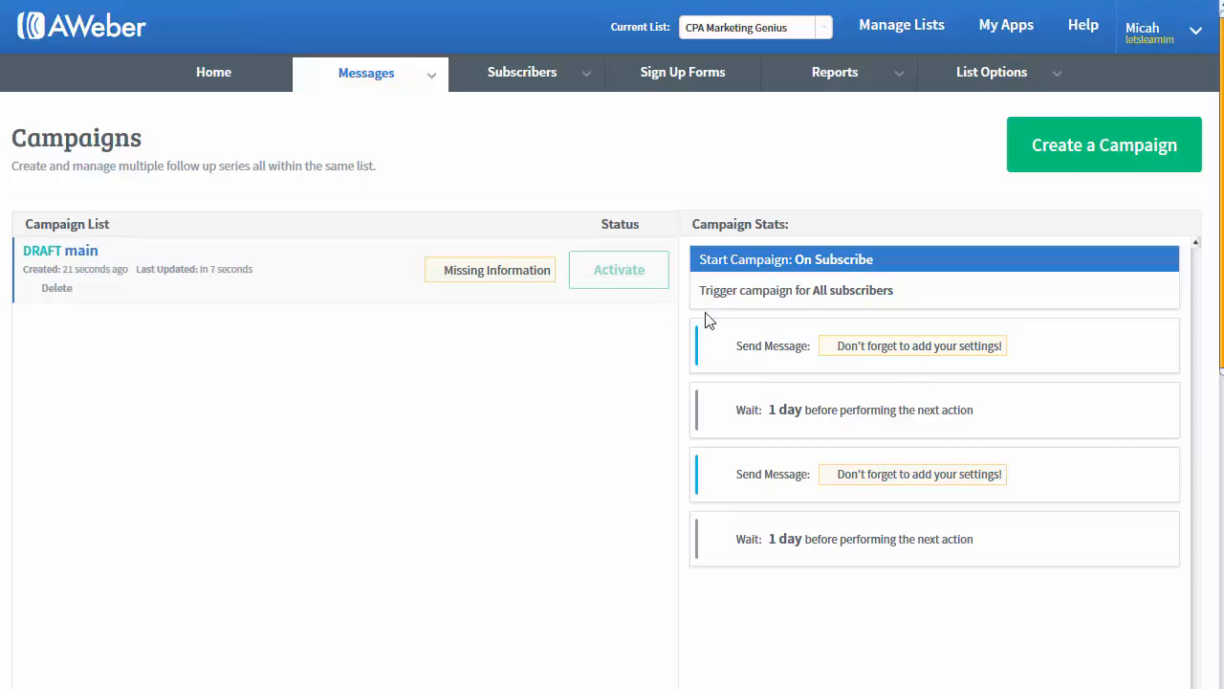
Step: Reopen draft campaign 'main' and show the settings of its step 2 Send Message card
left_click(94, 255)
left_click(422, 182)
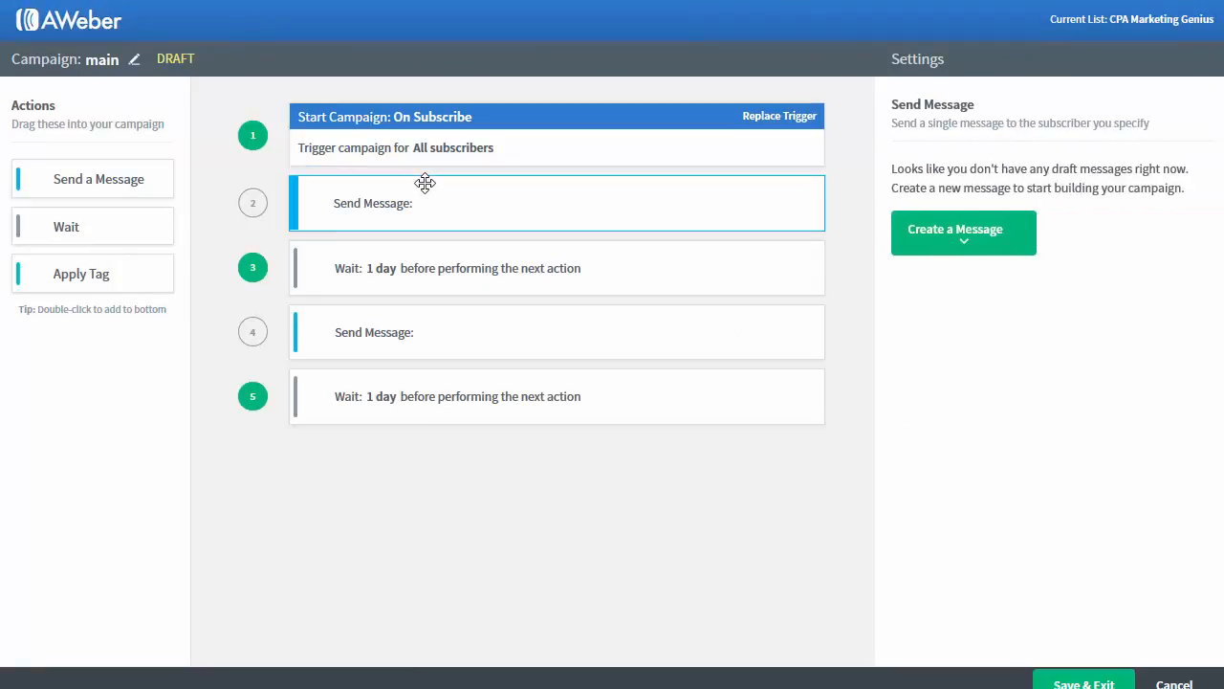